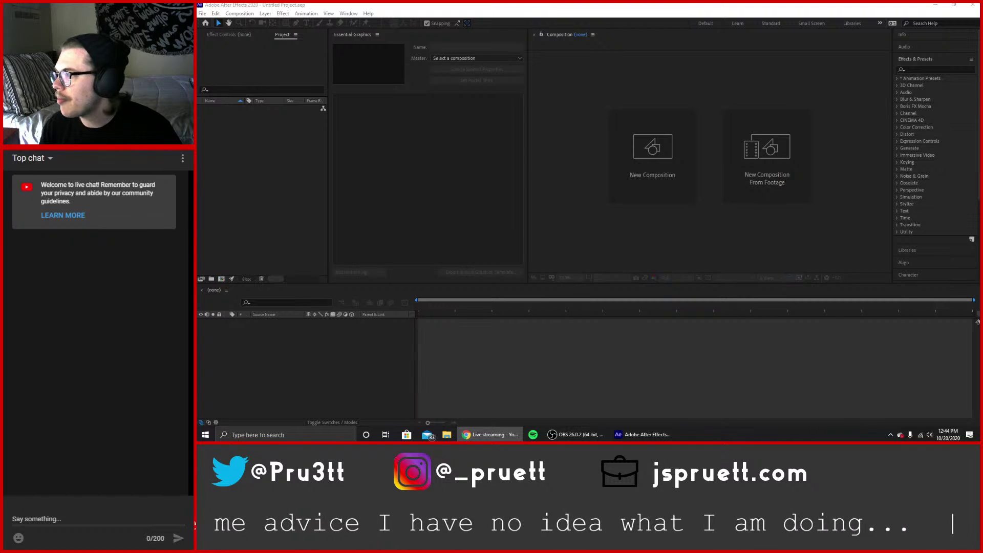
Bring the Chrome window with the WA06 - Track Mattes assignment page onto the main screen.
{"action": "key", "text": "ctrl+t"}
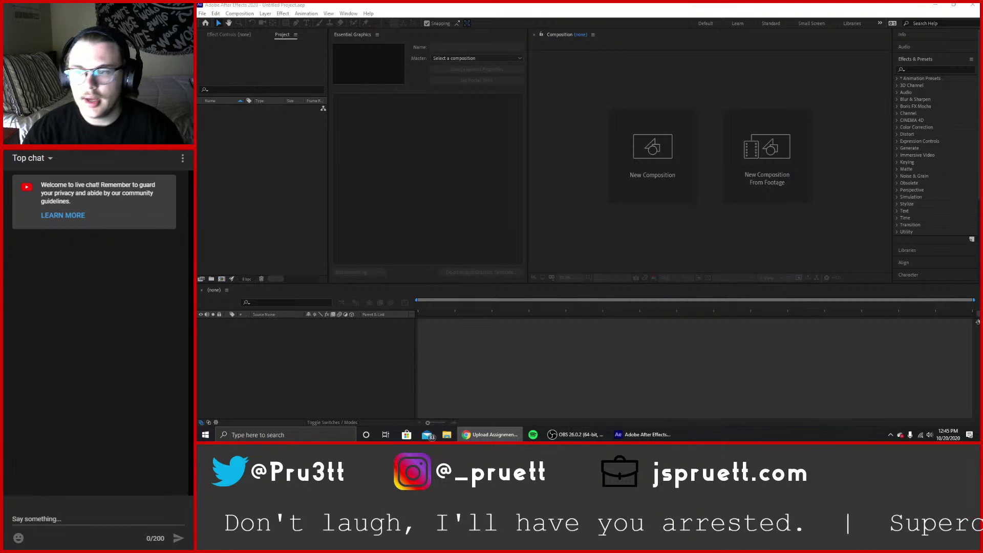
{"action": "key", "text": "alt+Tab"}
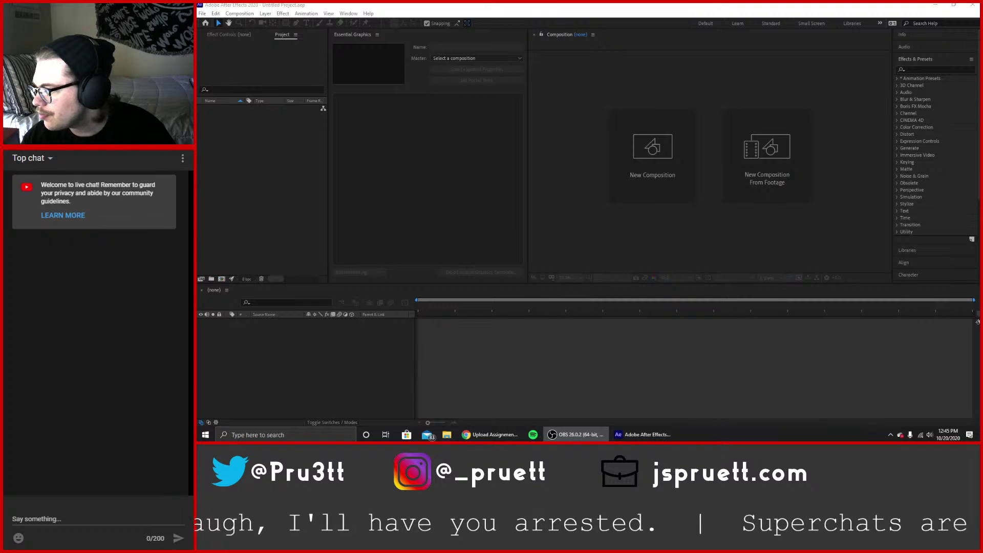
{"action": "key", "text": "alt+Tab"}
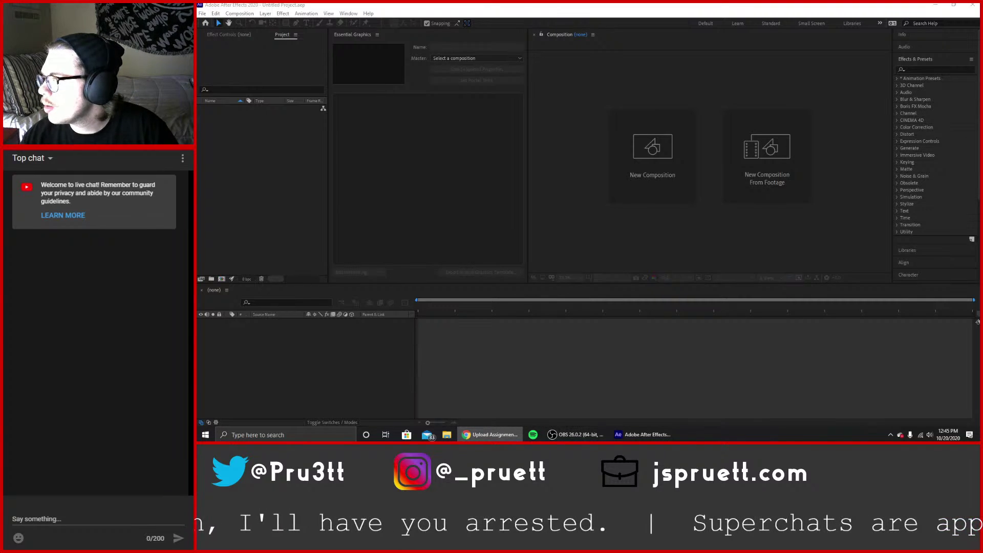
{"action": "left_click_drag", "start_coordinate": [197, 6], "coordinate": [394, 4]}
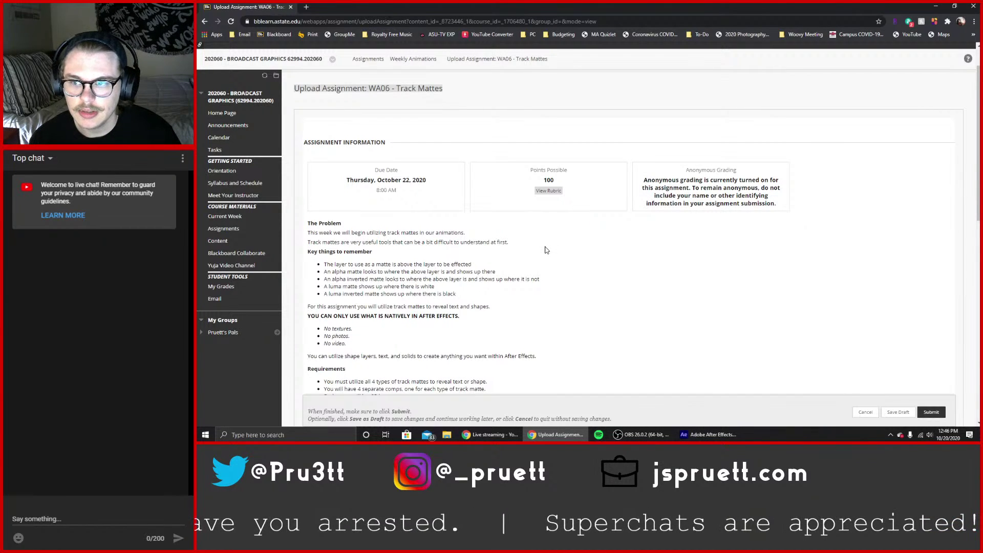
Skim the Track Mattes assignment from the problem description through the requirements, grading points and composition naming rules.
{"action": "scroll", "coordinate": [553, 253], "scroll_direction": "down", "scroll_amount": 1}
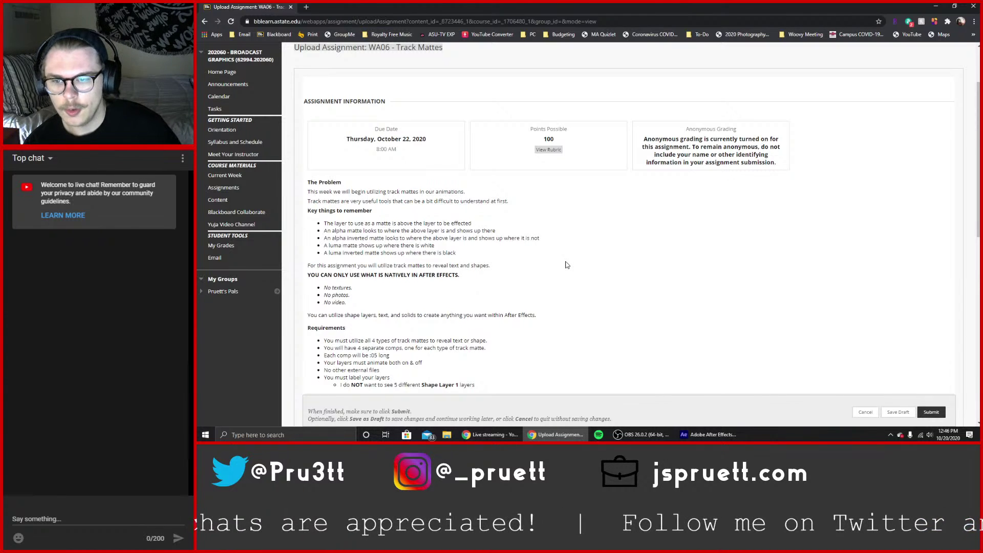
{"action": "scroll", "coordinate": [563, 263], "scroll_direction": "down", "scroll_amount": 1}
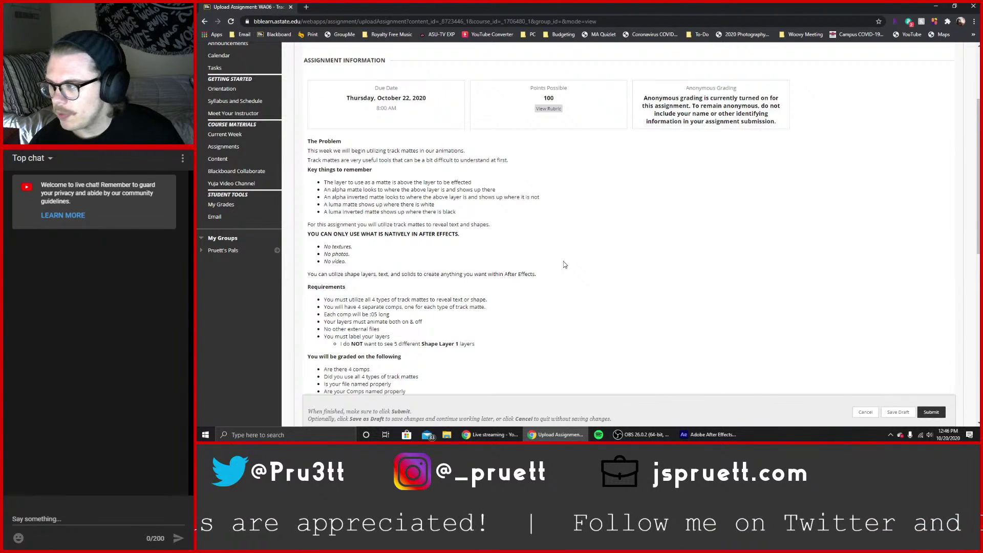
{"action": "scroll", "coordinate": [563, 264], "scroll_direction": "down", "scroll_amount": 2}
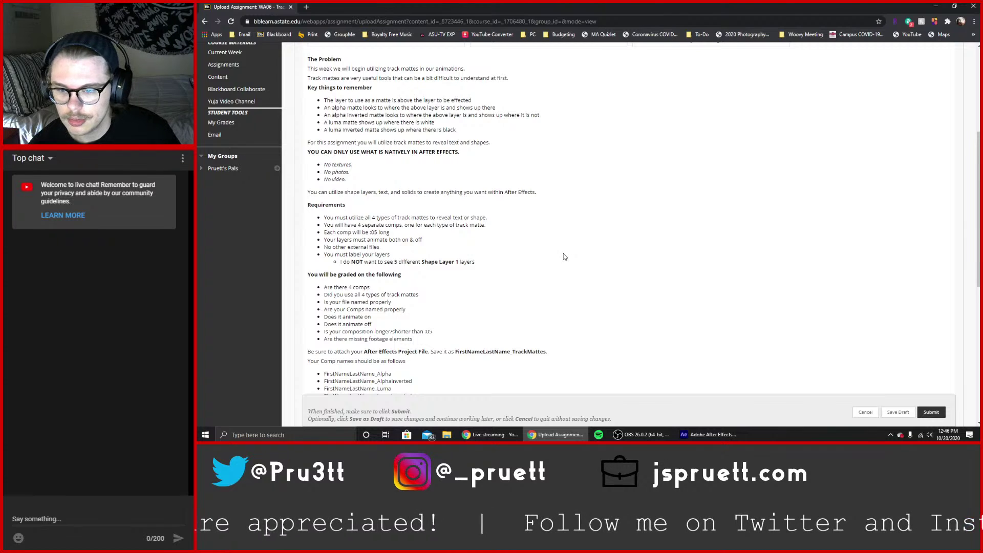
{"action": "scroll", "coordinate": [564, 257], "scroll_direction": "down", "scroll_amount": 1}
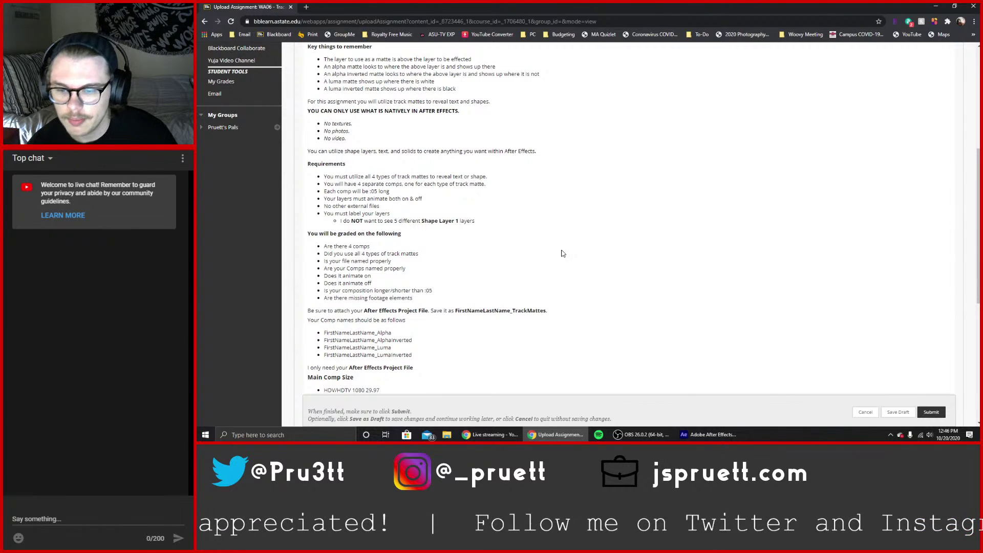
{"action": "scroll", "coordinate": [563, 254], "scroll_direction": "up", "scroll_amount": 3}
{"action": "scroll", "coordinate": [563, 253], "scroll_direction": "up", "scroll_amount": 2}
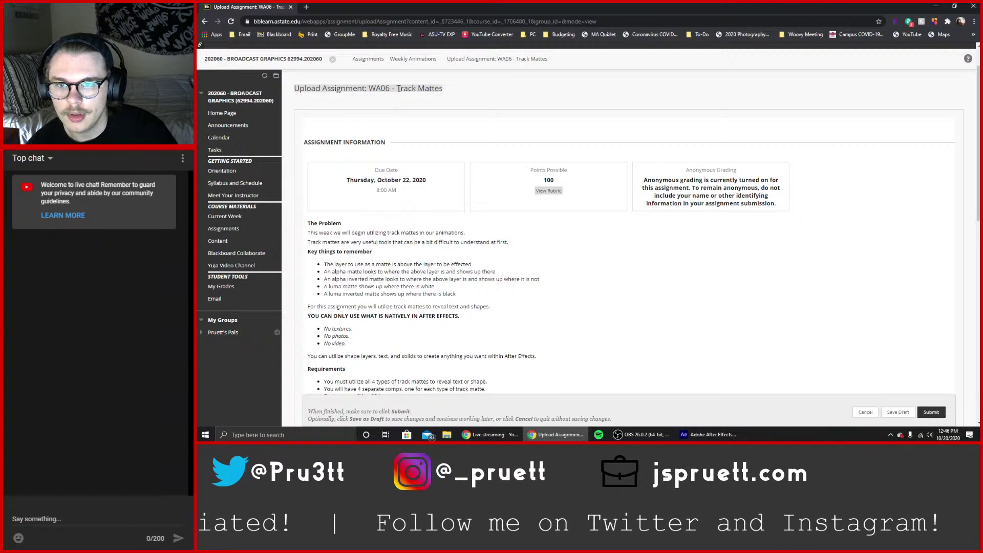
Examine the assignment title, the alpha inverted matte note and the requirement about the types of track mattes.
{"action": "left_click_drag", "start_coordinate": [397, 90], "coordinate": [440, 91]}
{"action": "left_click", "coordinate": [434, 111]}
{"action": "scroll", "coordinate": [409, 331], "scroll_direction": "down", "scroll_amount": 1}
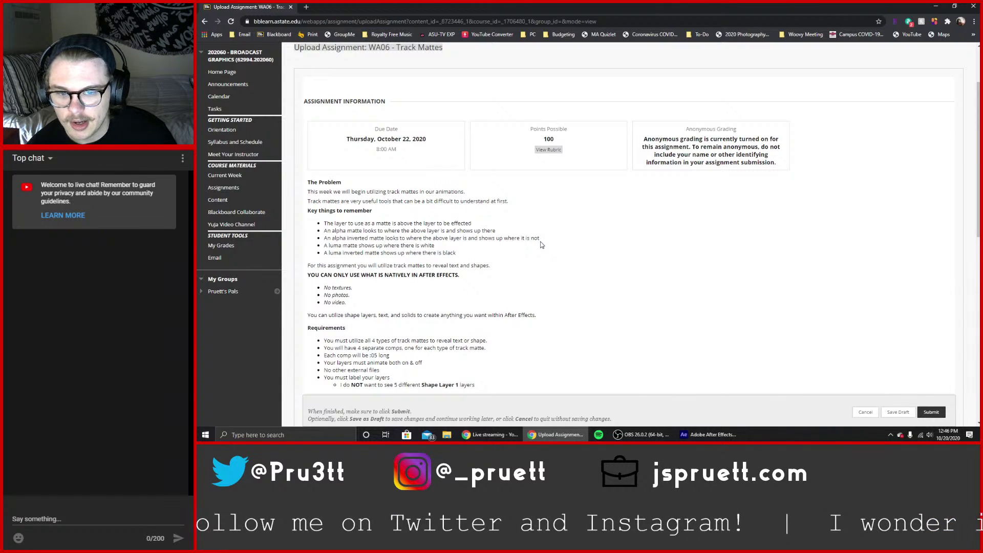
{"action": "left_click_drag", "start_coordinate": [539, 240], "coordinate": [482, 239]}
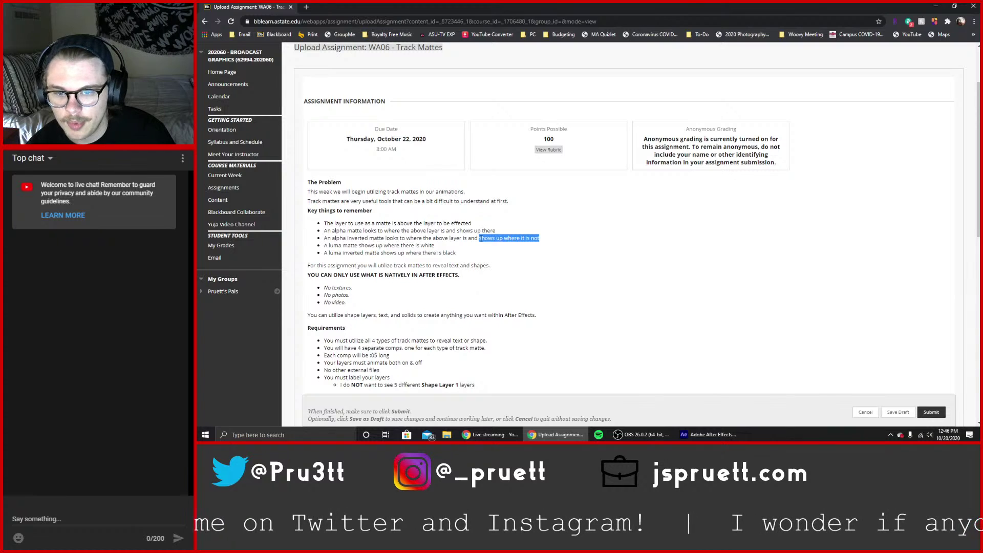
{"action": "left_click", "coordinate": [482, 238]}
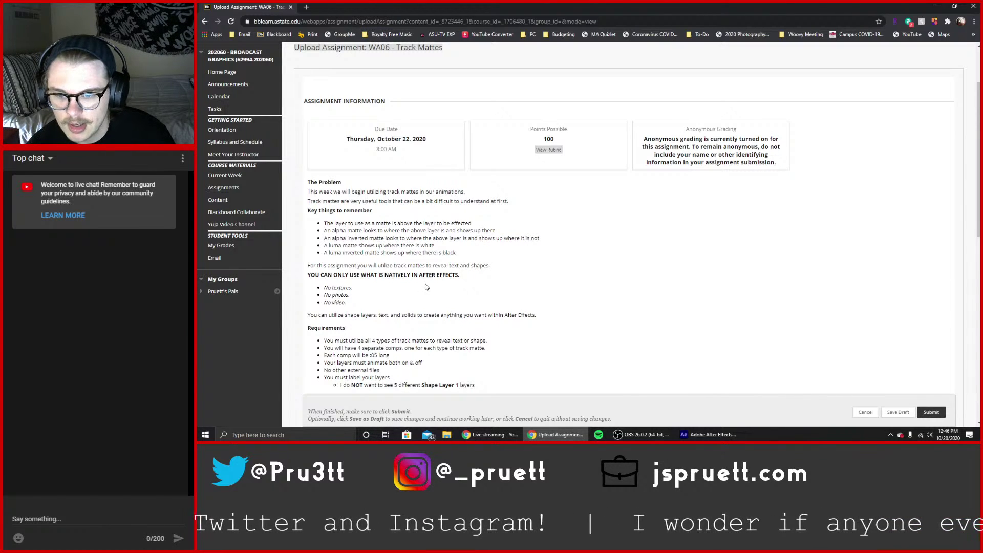
{"action": "left_click_drag", "start_coordinate": [373, 341], "coordinate": [422, 342]}
{"action": "left_click", "coordinate": [423, 341]}
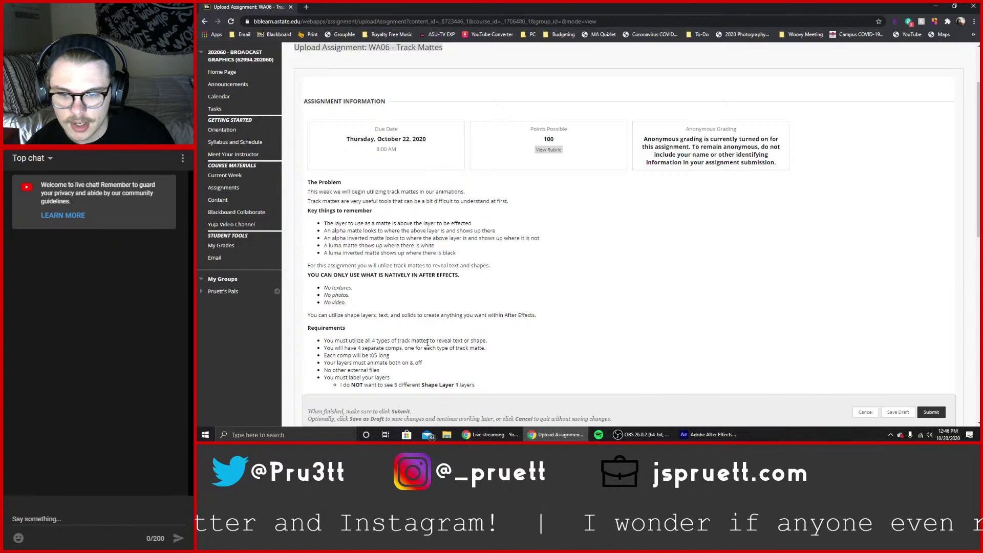
Switch to After Effects and close the Essential Graphics panel.
{"action": "left_click", "coordinate": [709, 434]}
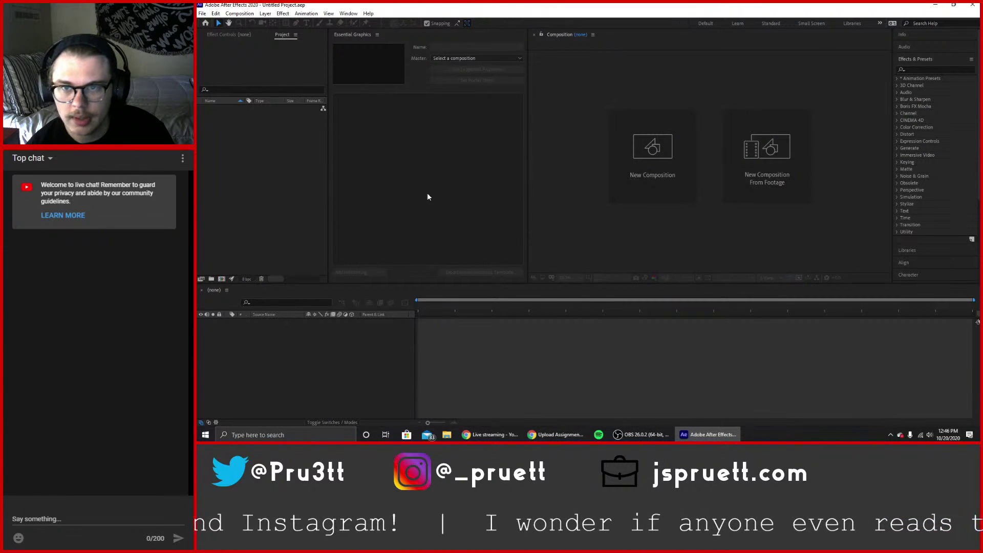
{"action": "left_click", "coordinate": [377, 34]}
{"action": "left_click", "coordinate": [408, 36]}
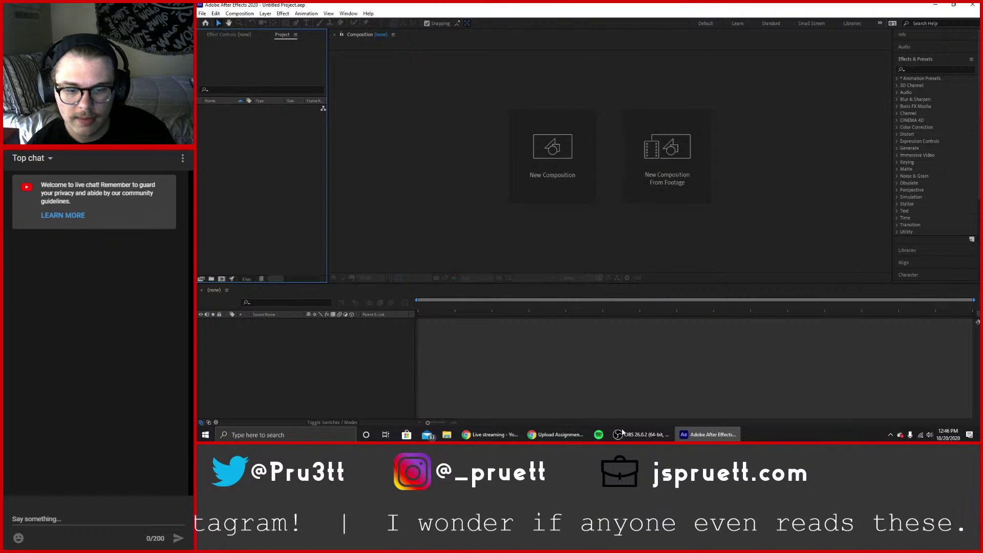
Switch back to the assignment page in Chrome and read where the matte layer belongs in the layer order.
{"action": "mouse_move", "coordinate": [558, 435]}
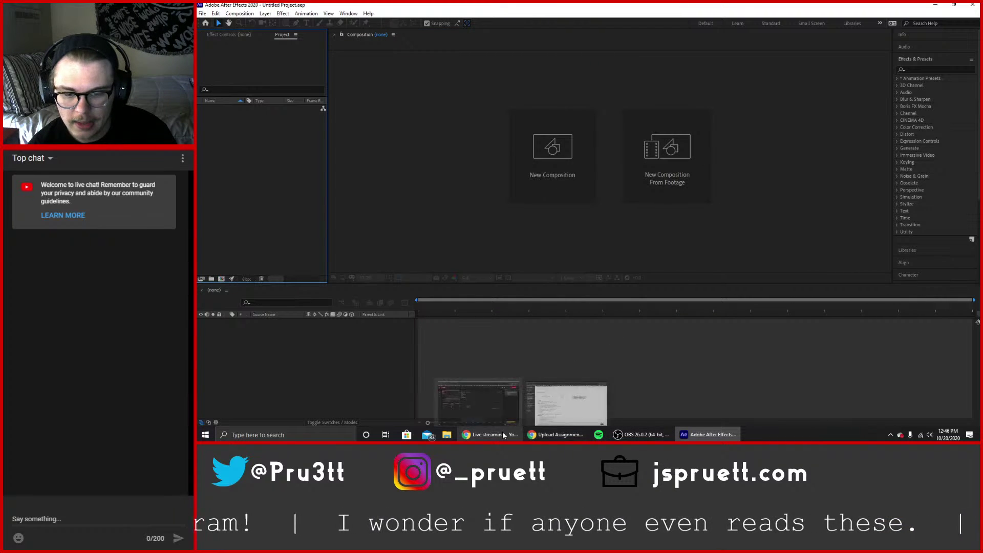
{"action": "left_click", "coordinate": [563, 404]}
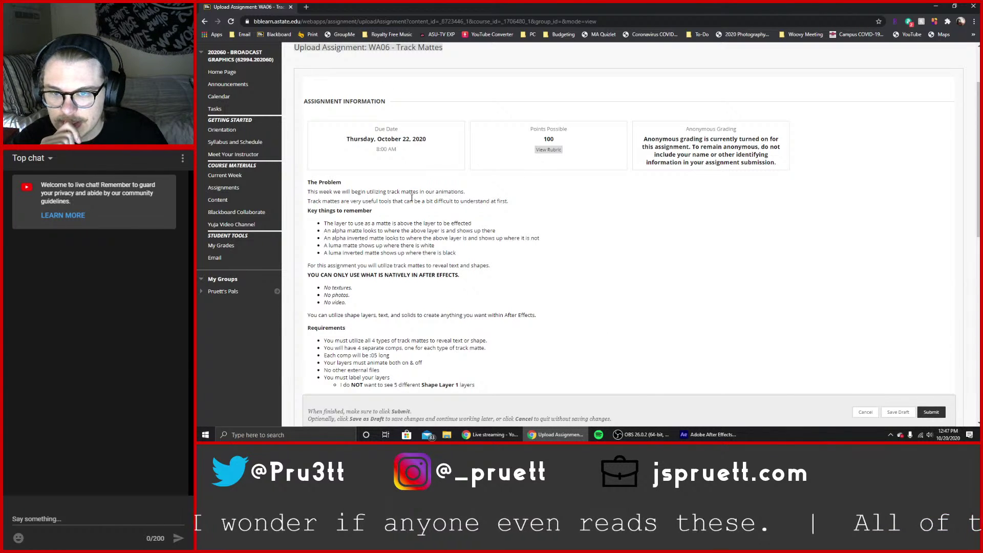
{"action": "scroll", "coordinate": [457, 212], "scroll_direction": "down", "scroll_amount": 1}
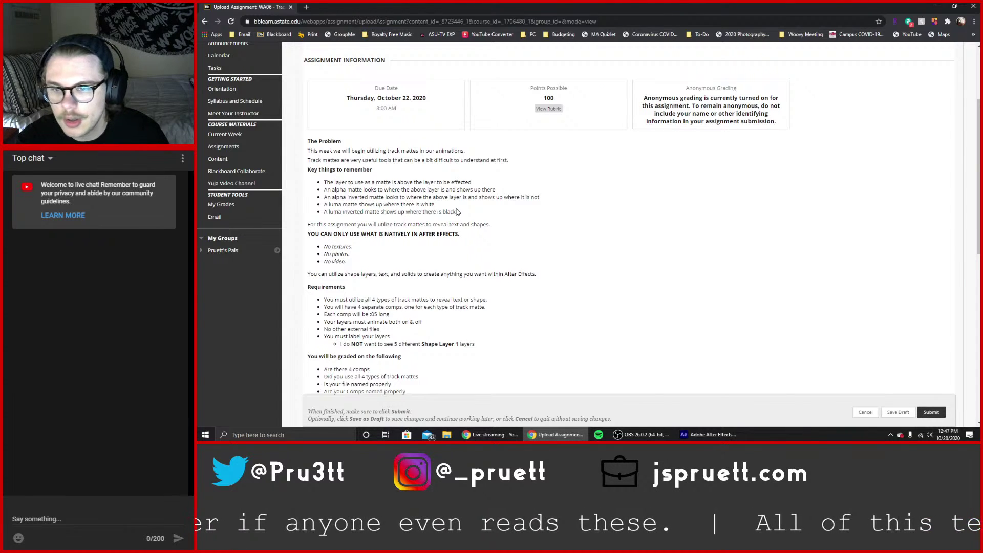
{"action": "scroll", "coordinate": [322, 135], "scroll_direction": "down", "scroll_amount": 1}
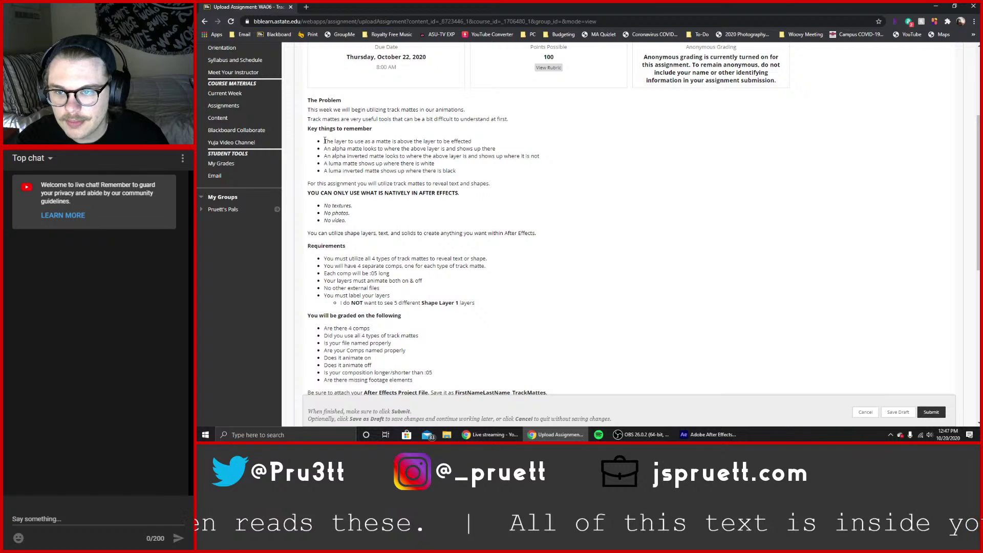
{"action": "left_click_drag", "start_coordinate": [325, 142], "coordinate": [482, 145]}
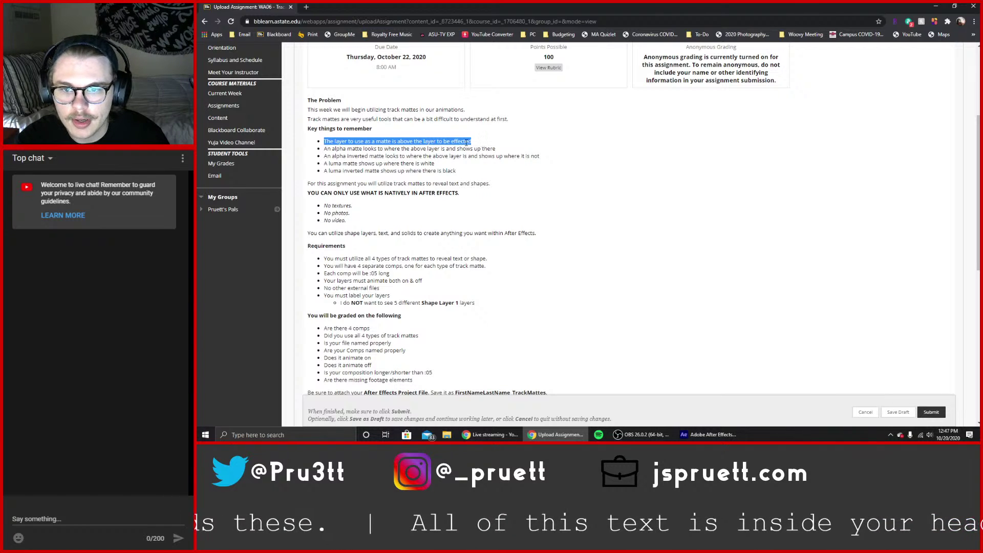
{"action": "left_click", "coordinate": [471, 142]}
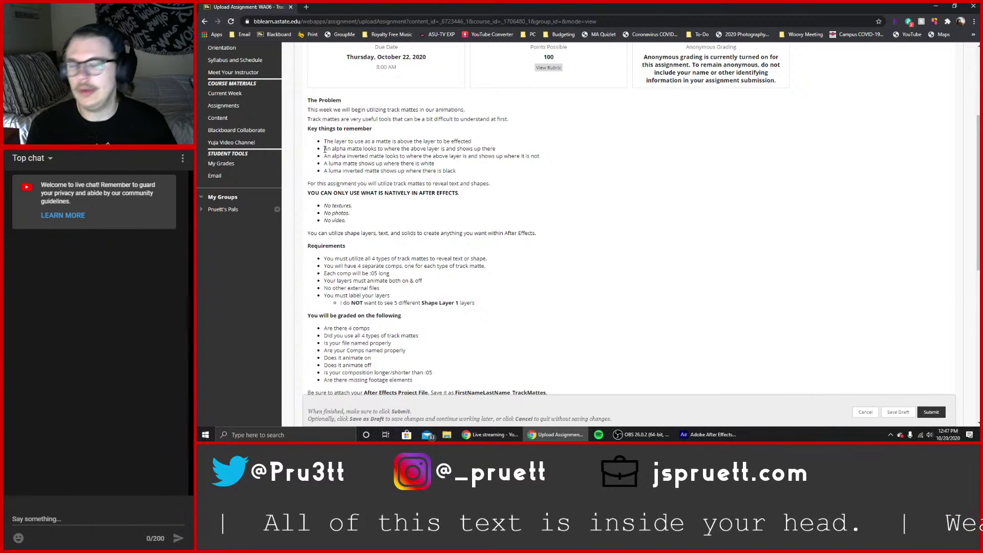
Read how alpha, alpha inverted, luma and luma inverted mattes behave in the key things to remember.
{"action": "left_click_drag", "start_coordinate": [324, 149], "coordinate": [347, 149]}
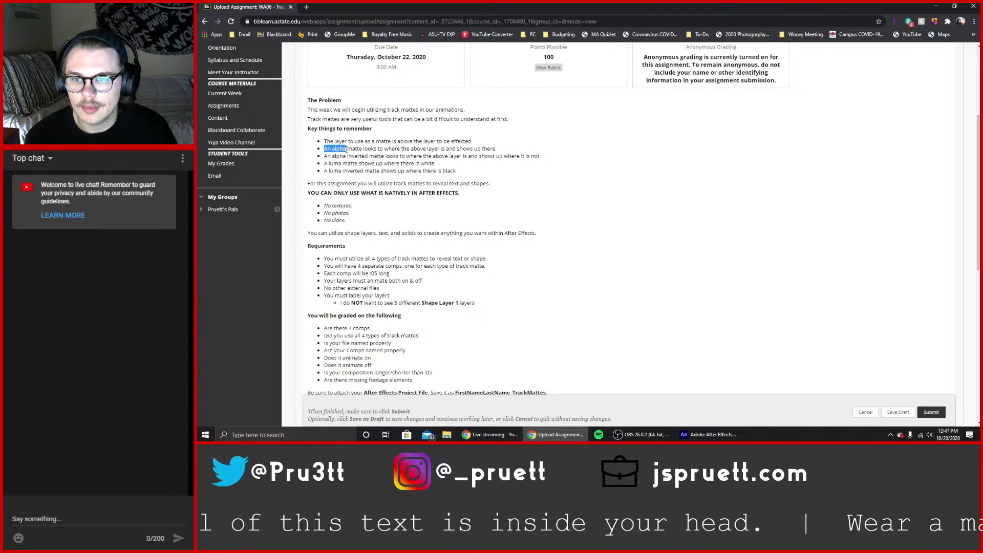
{"action": "left_click", "coordinate": [347, 149]}
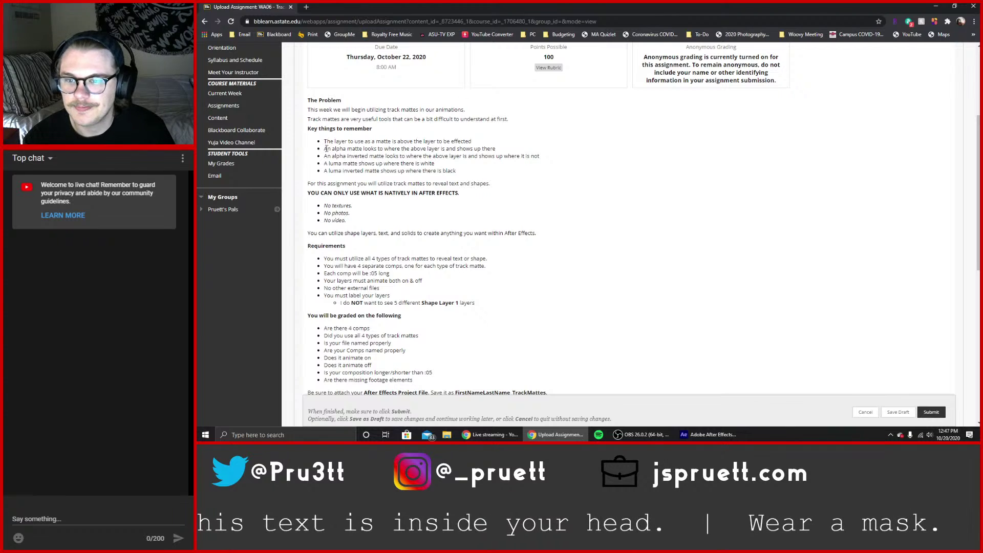
{"action": "left_click_drag", "start_coordinate": [323, 149], "coordinate": [495, 149]}
{"action": "left_click", "coordinate": [496, 149]}
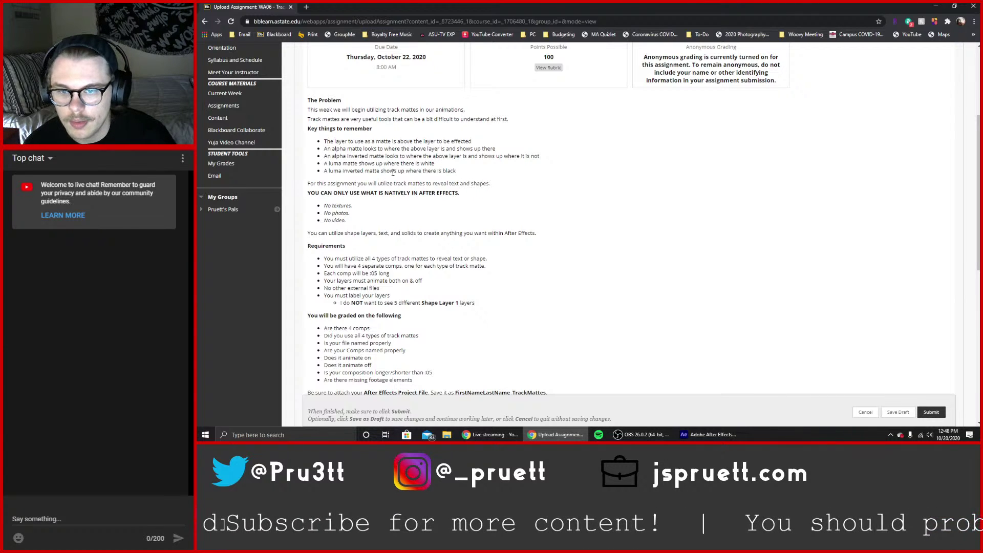
{"action": "left_click_drag", "start_coordinate": [459, 175], "coordinate": [413, 178]}
{"action": "left_click", "coordinate": [415, 173]}
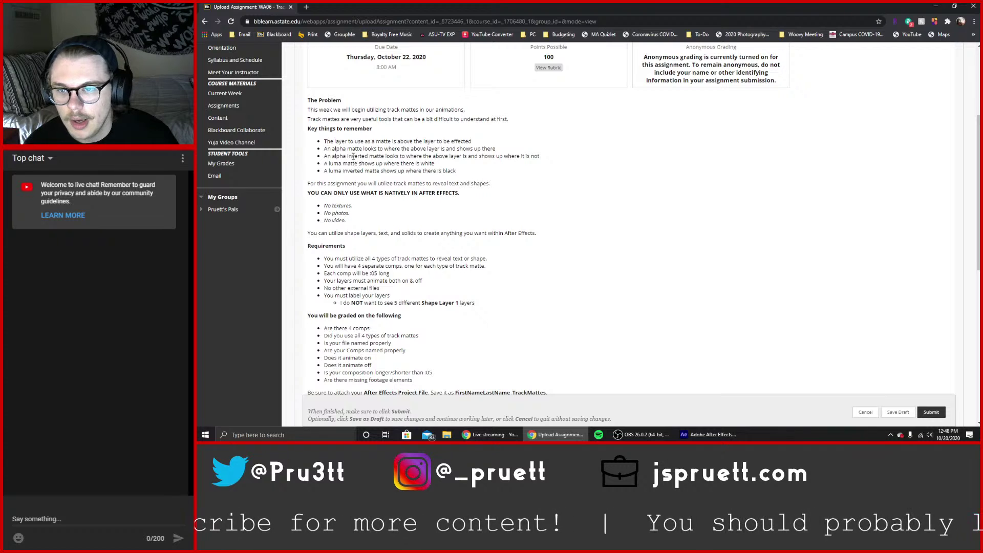
{"action": "left_click_drag", "start_coordinate": [347, 156], "coordinate": [369, 156]}
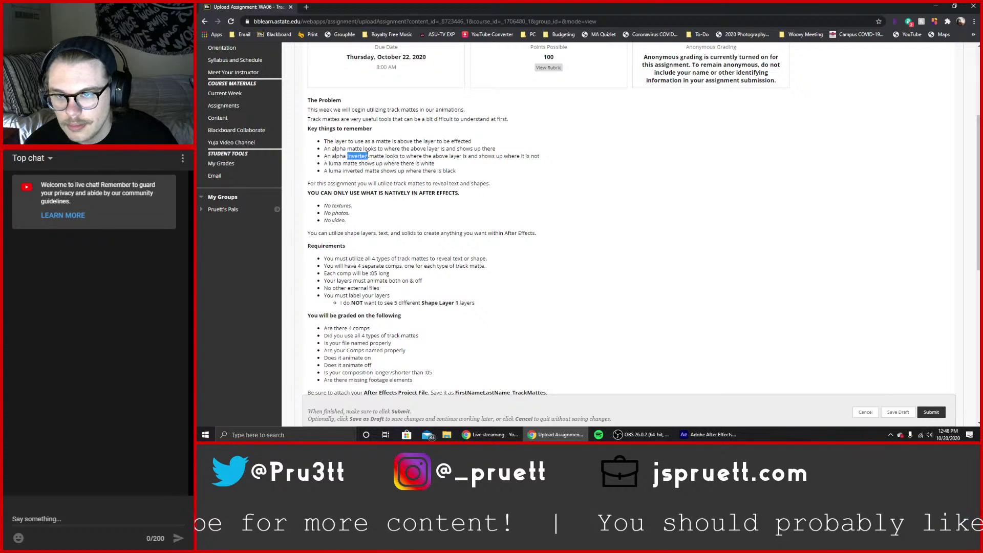
{"action": "left_click", "coordinate": [344, 148]}
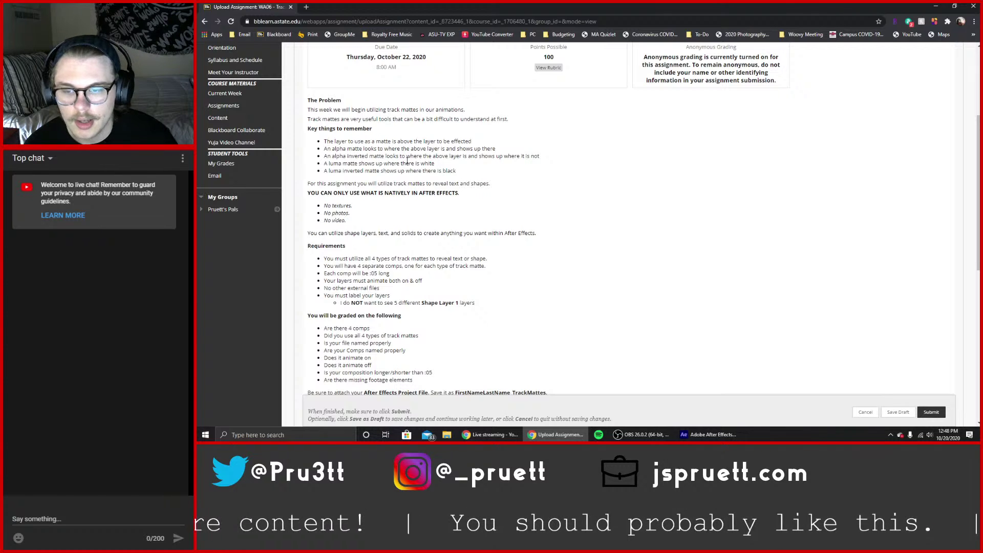
Review the assignment's allowed materials, requirements, grading points, file and composition names, main comp size and submission section.
{"action": "scroll", "coordinate": [461, 213], "scroll_direction": "down", "scroll_amount": 1}
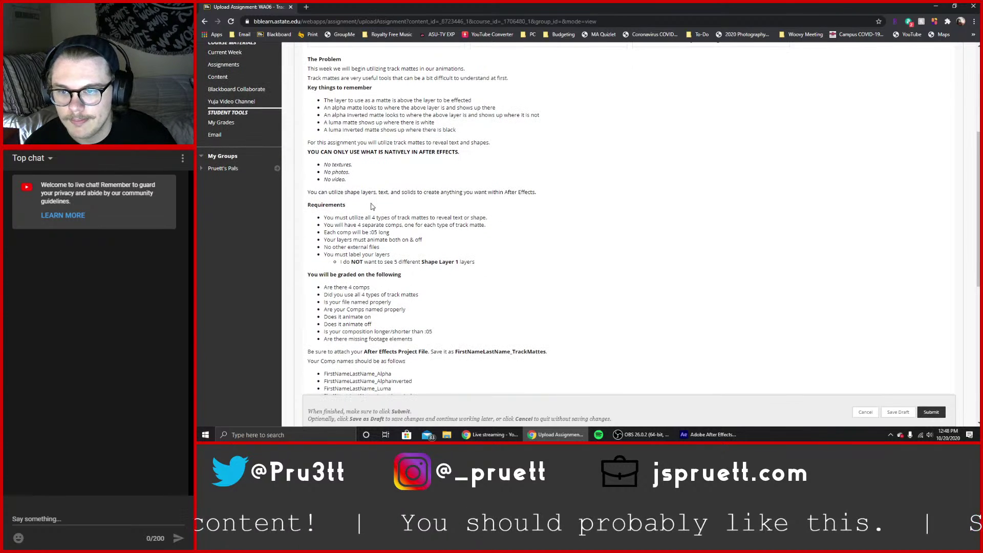
{"action": "scroll", "coordinate": [372, 207], "scroll_direction": "down", "scroll_amount": 1}
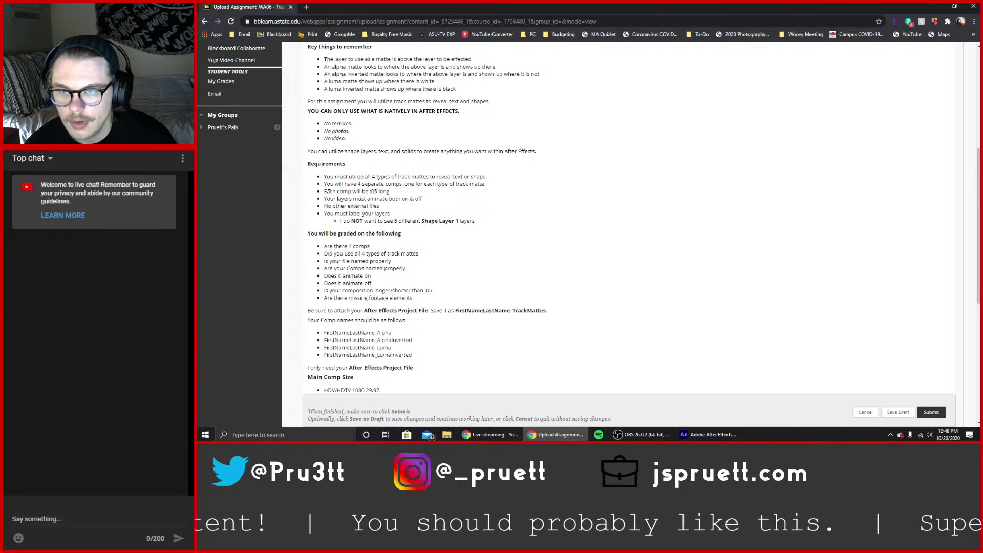
{"action": "scroll", "coordinate": [333, 128], "scroll_direction": "up", "scroll_amount": 2}
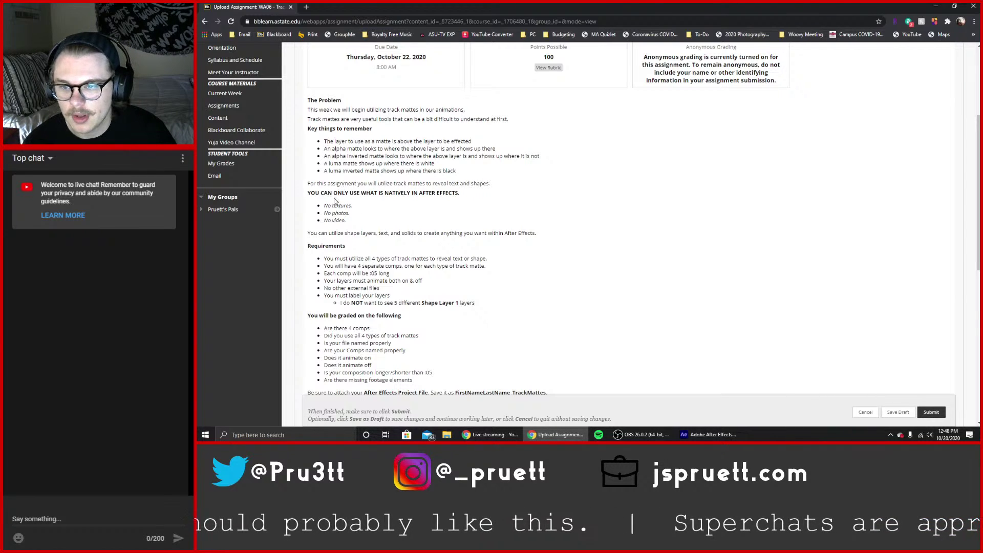
{"action": "scroll", "coordinate": [344, 169], "scroll_direction": "down", "scroll_amount": 2}
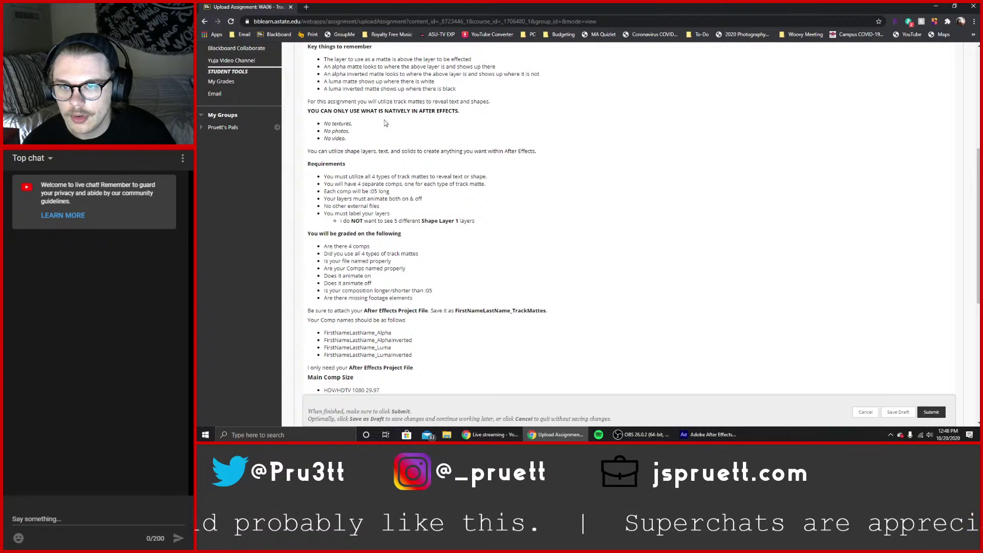
{"action": "scroll", "coordinate": [562, 172], "scroll_direction": "down", "scroll_amount": 1}
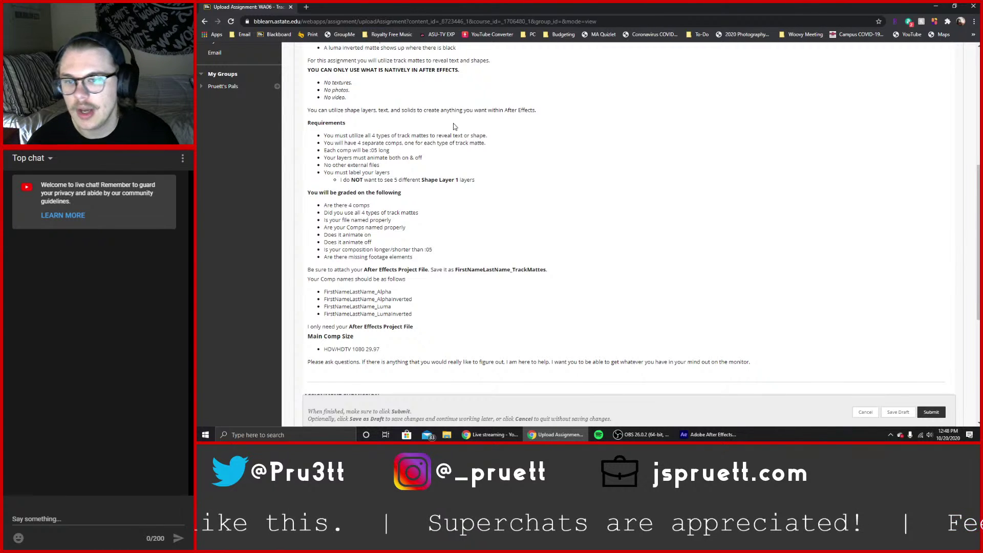
{"action": "left_click_drag", "start_coordinate": [325, 137], "coordinate": [497, 138]}
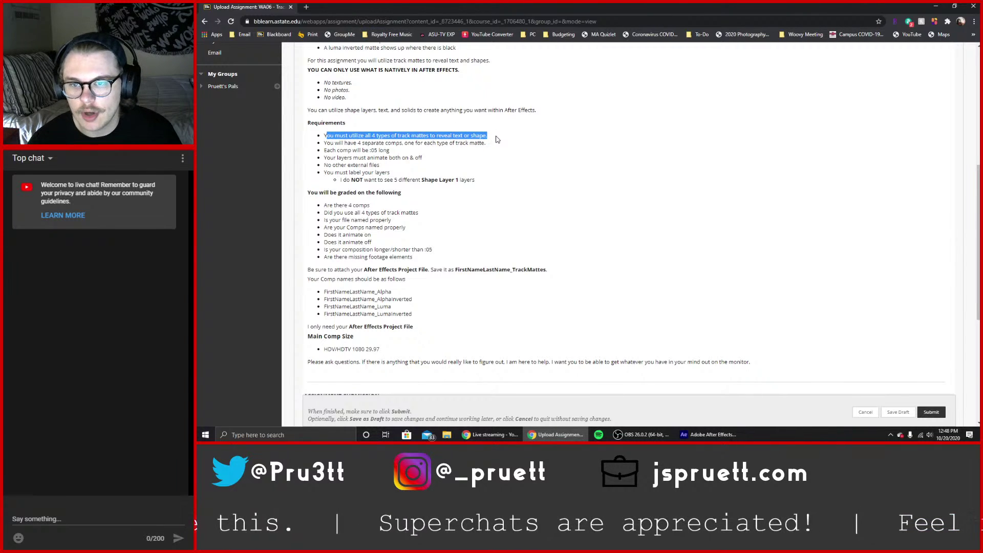
{"action": "left_click", "coordinate": [492, 139]}
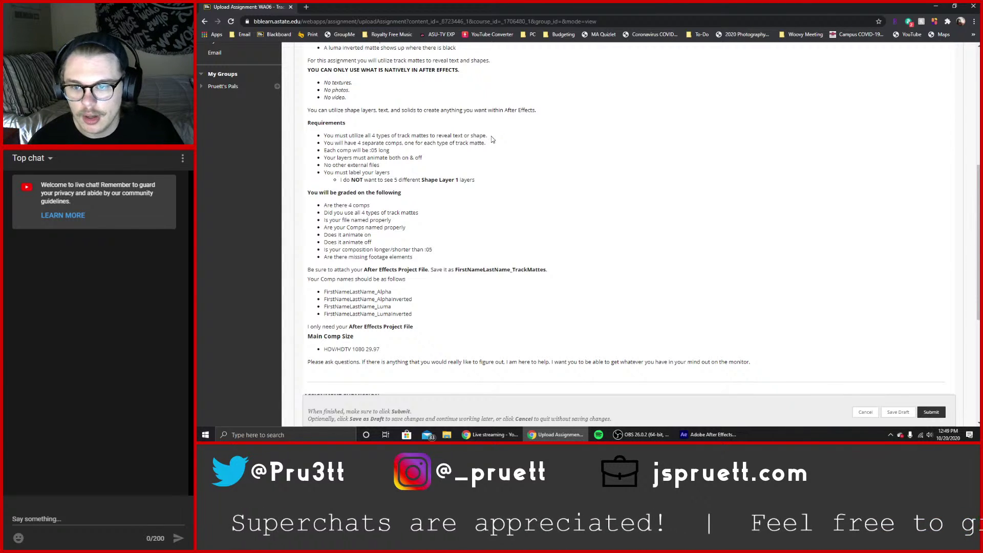
{"action": "scroll", "coordinate": [492, 139], "scroll_direction": "down", "scroll_amount": 4}
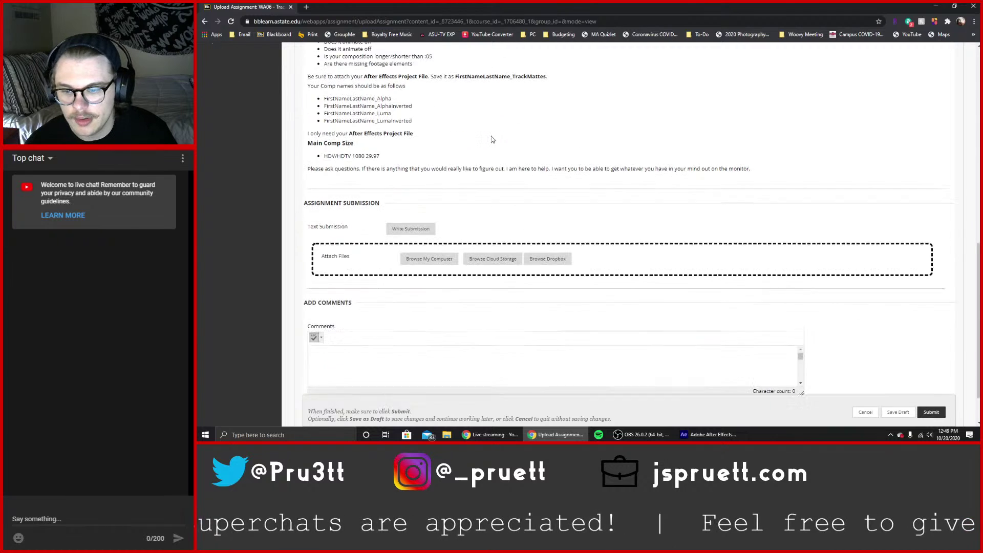
Reread the track matte assignment's requirements, highlighting the one that asks for four separate comps.
{"action": "scroll", "coordinate": [490, 153], "scroll_direction": "up", "scroll_amount": 5}
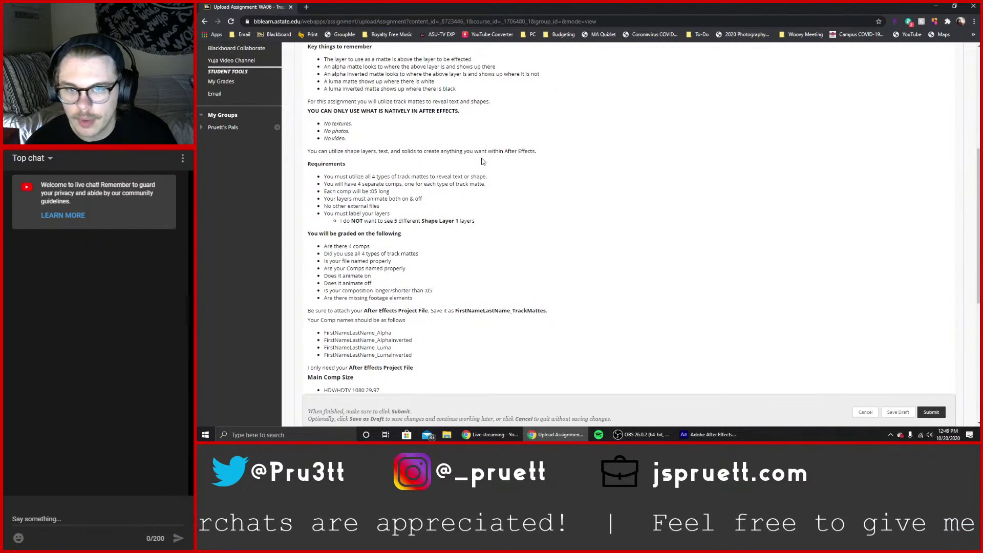
{"action": "scroll", "coordinate": [482, 161], "scroll_direction": "down", "scroll_amount": 1}
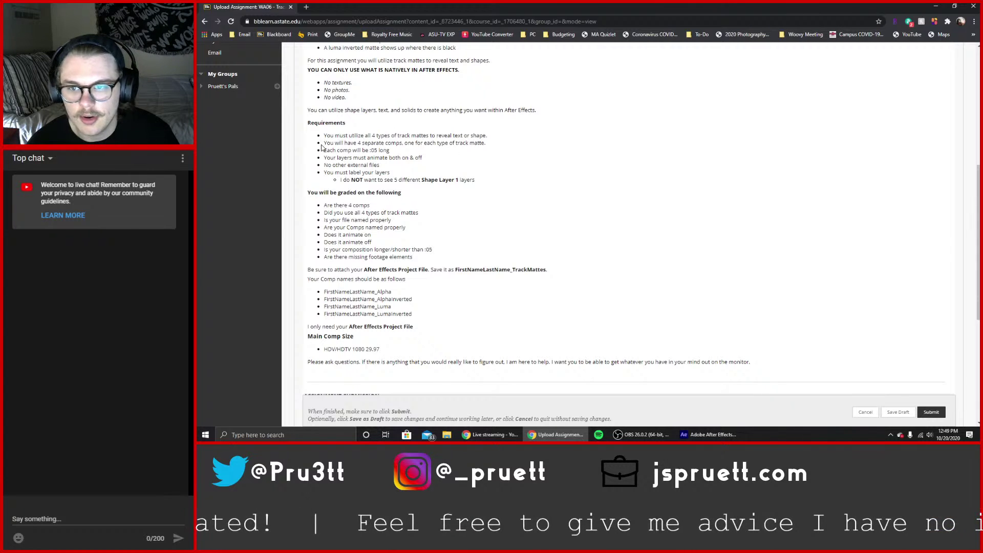
{"action": "left_click_drag", "start_coordinate": [325, 143], "coordinate": [494, 150]}
{"action": "left_click", "coordinate": [395, 143]}
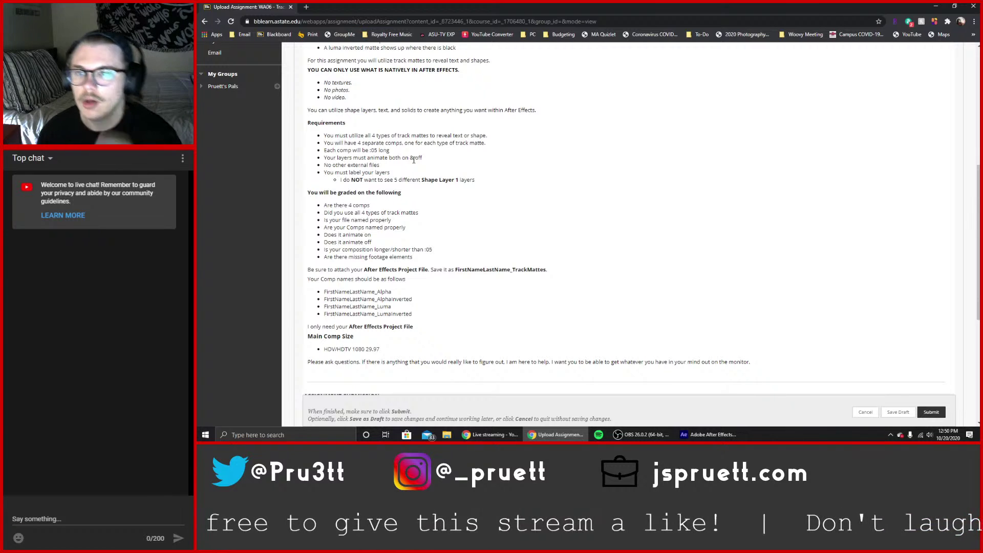
Open the BP04 - Logo Reveal assignment from the course's Long Term Assignments.
{"action": "scroll", "coordinate": [387, 161], "scroll_direction": "up", "scroll_amount": 6}
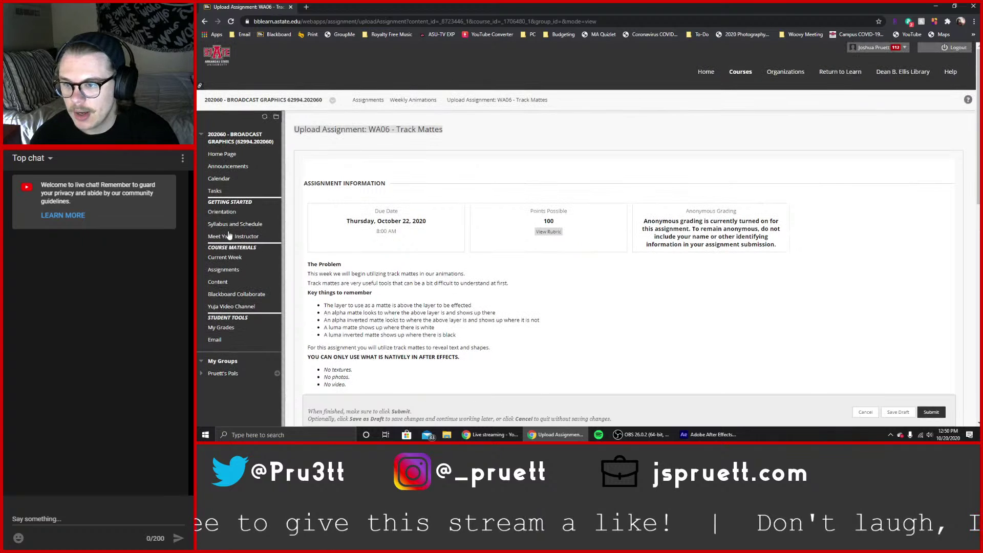
{"action": "left_click", "coordinate": [231, 272]}
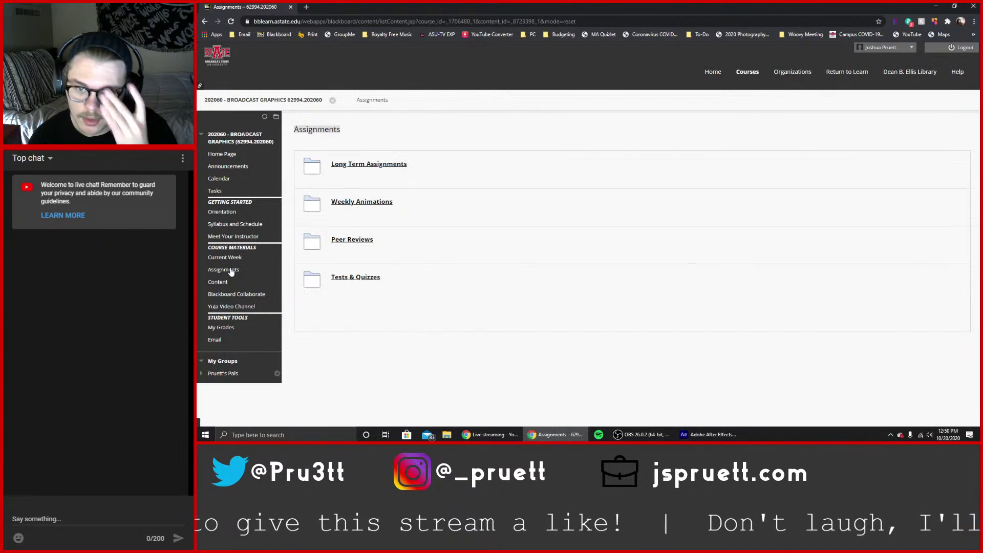
{"action": "left_click", "coordinate": [376, 171]}
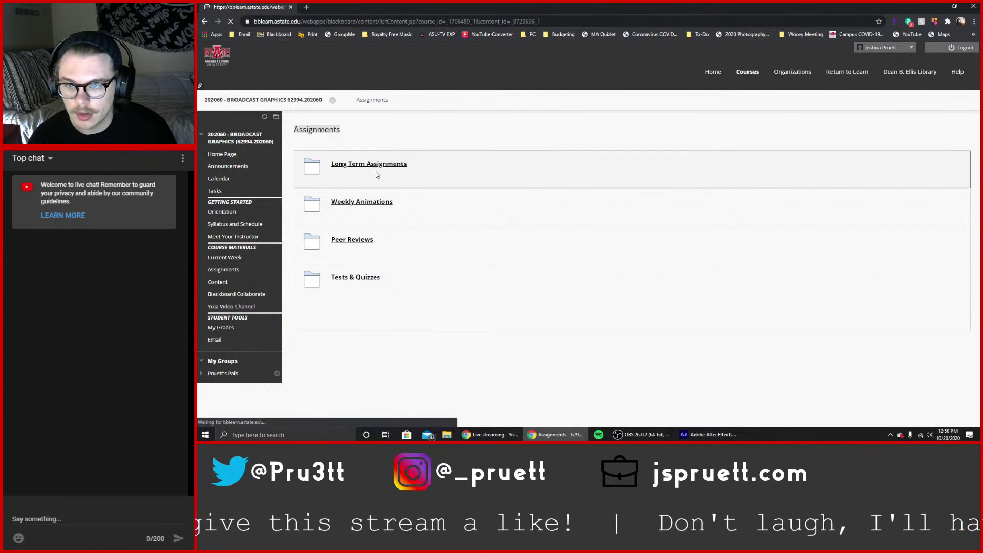
{"action": "scroll", "coordinate": [454, 220], "scroll_direction": "down", "scroll_amount": 5}
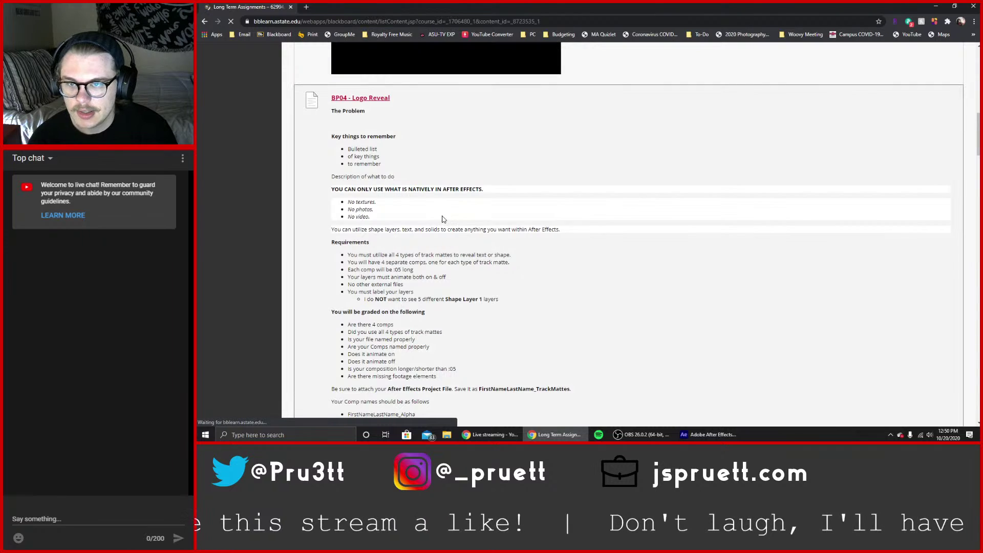
{"action": "left_click", "coordinate": [373, 99]}
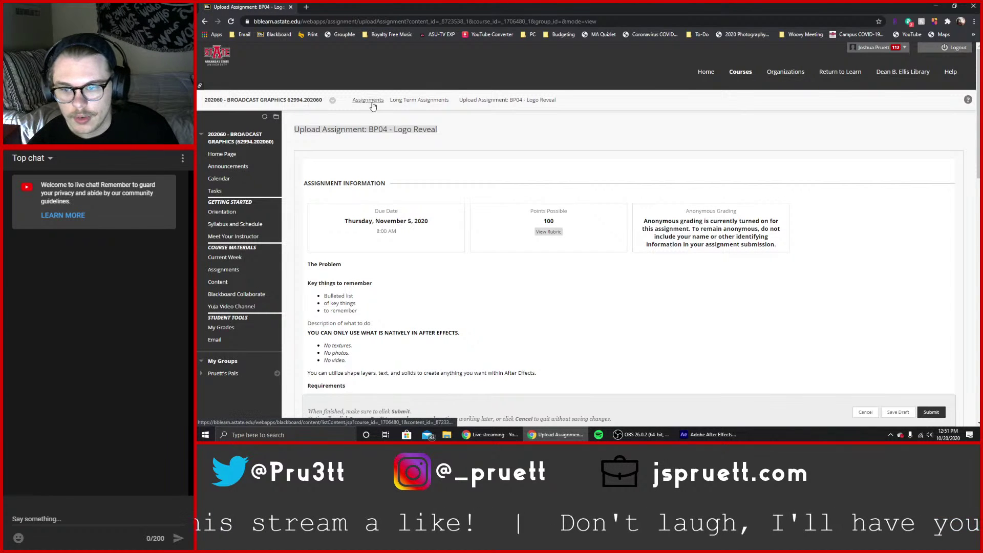
Read the Logo Reveal assignment's due date, requirements, logo length, allowed assets, grading points and what to turn in.
{"action": "scroll", "coordinate": [429, 168], "scroll_direction": "down", "scroll_amount": 4}
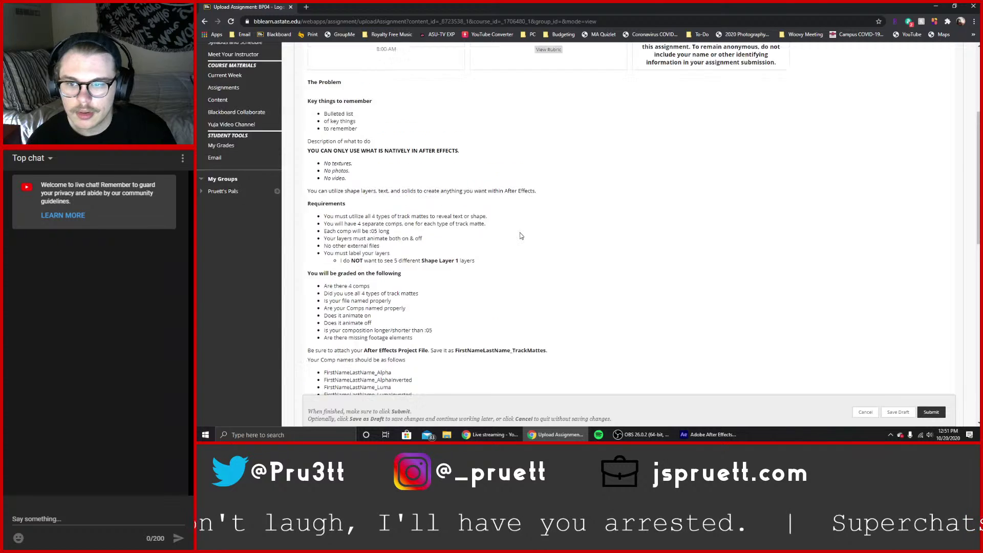
{"action": "scroll", "coordinate": [522, 236], "scroll_direction": "up", "scroll_amount": 5}
{"action": "scroll", "coordinate": [522, 236], "scroll_direction": "down", "scroll_amount": 4}
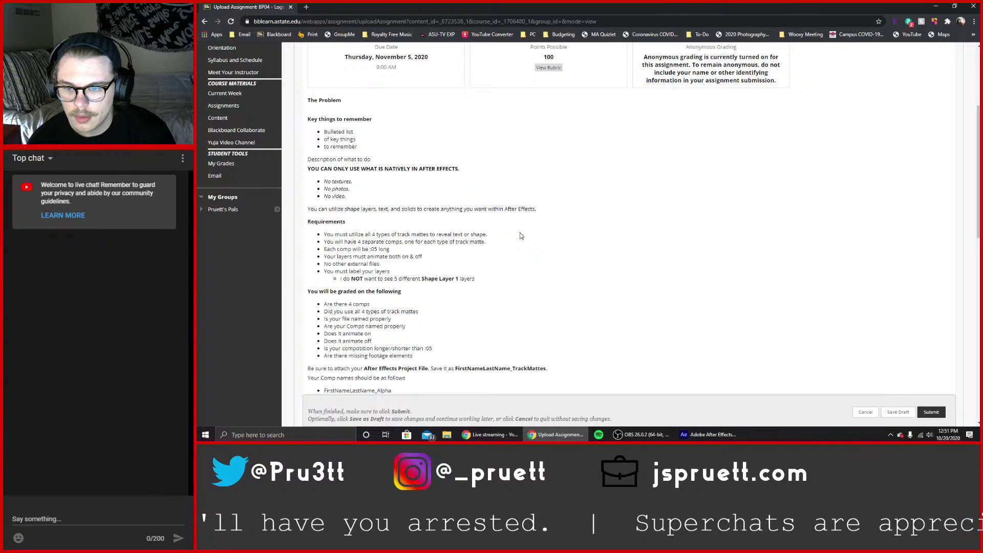
{"action": "scroll", "coordinate": [521, 235], "scroll_direction": "down", "scroll_amount": 3}
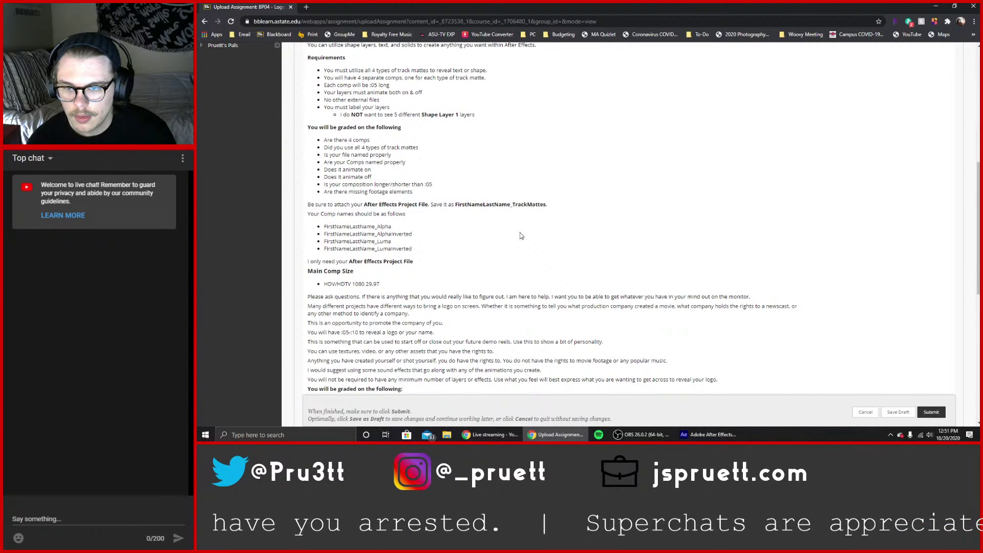
{"action": "scroll", "coordinate": [521, 234], "scroll_direction": "up", "scroll_amount": 8}
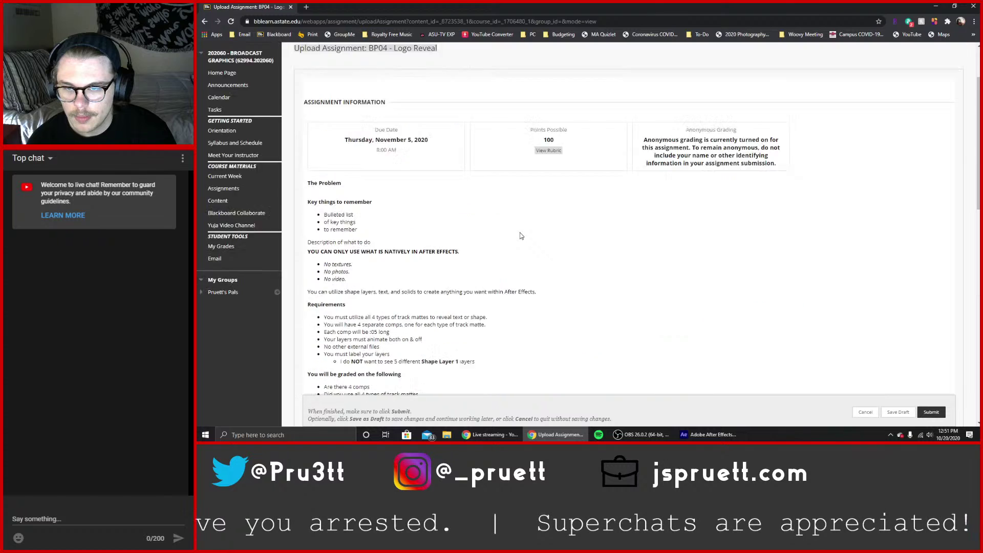
{"action": "scroll", "coordinate": [520, 234], "scroll_direction": "down", "scroll_amount": 8}
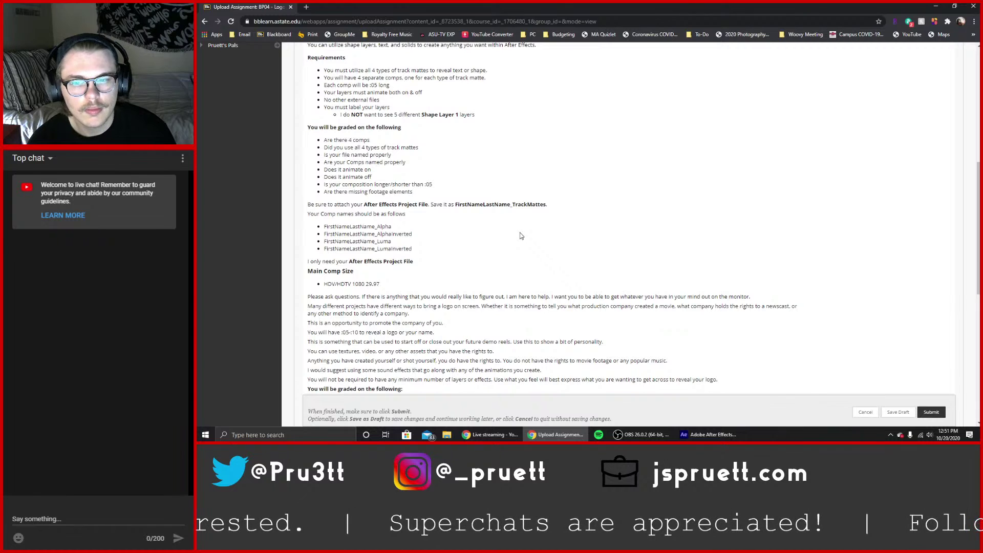
{"action": "scroll", "coordinate": [521, 235], "scroll_direction": "down", "scroll_amount": 5}
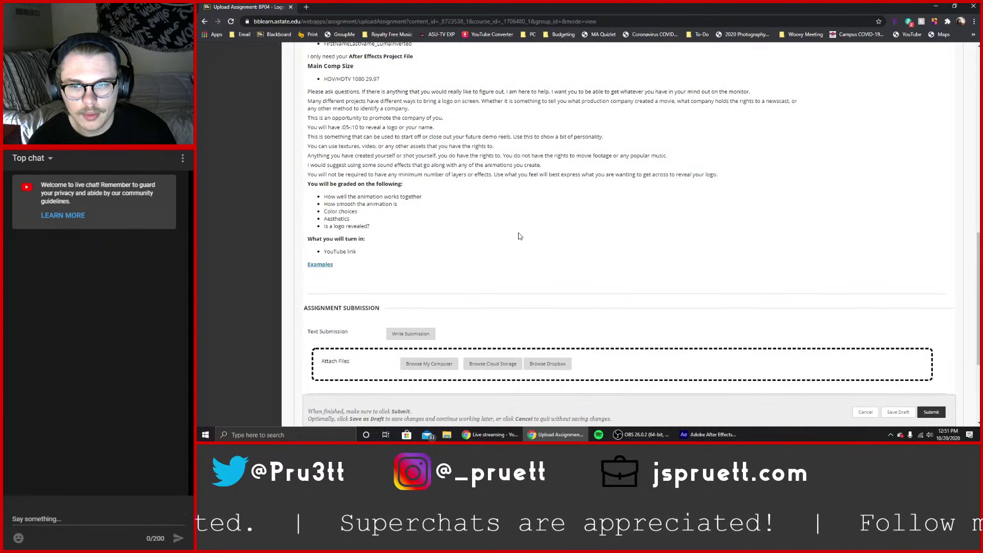
{"action": "scroll", "coordinate": [521, 236], "scroll_direction": "down", "scroll_amount": 1}
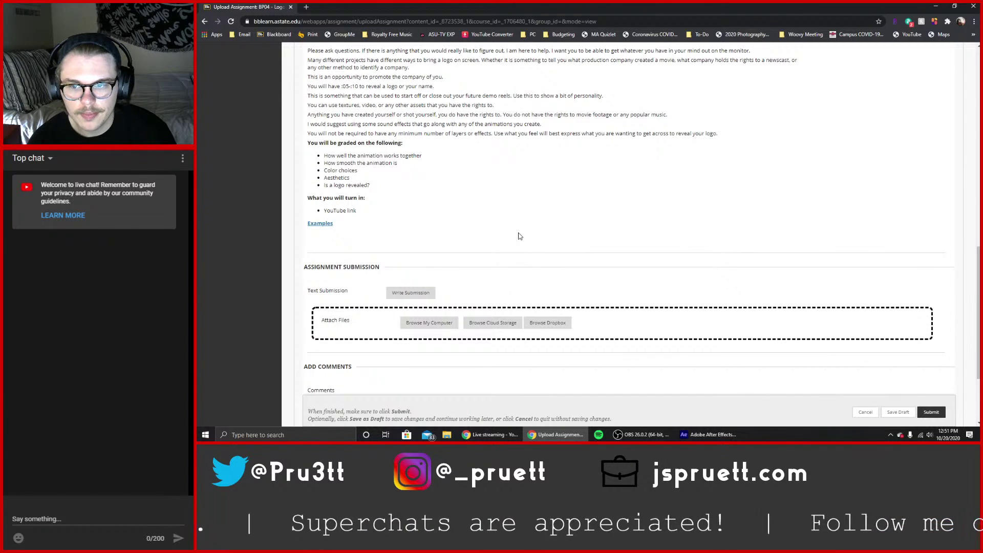
{"action": "scroll", "coordinate": [520, 236], "scroll_direction": "up", "scroll_amount": 5}
{"action": "scroll", "coordinate": [520, 236], "scroll_direction": "down", "scroll_amount": 1}
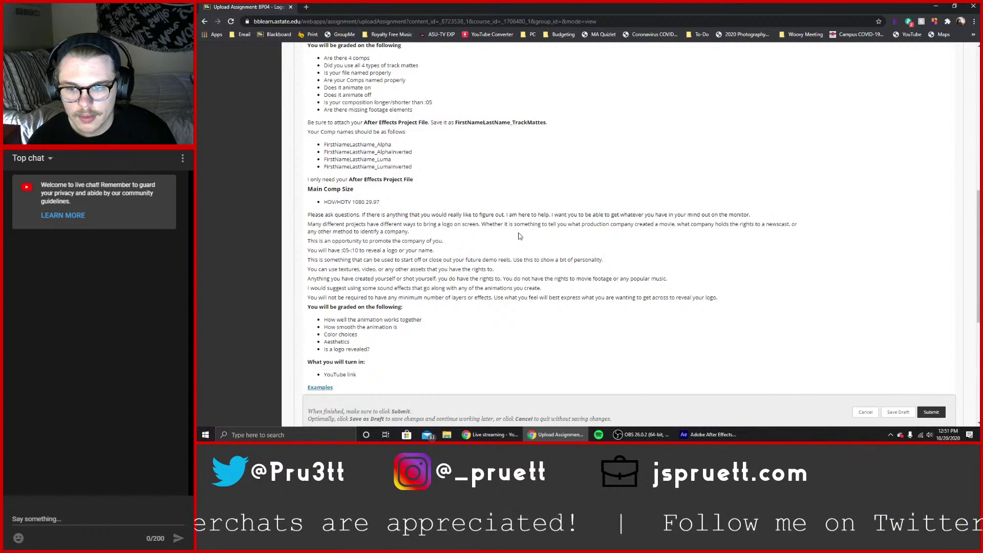
{"action": "scroll", "coordinate": [520, 236], "scroll_direction": "down", "scroll_amount": 3}
{"action": "scroll", "coordinate": [519, 236], "scroll_direction": "up", "scroll_amount": 15}
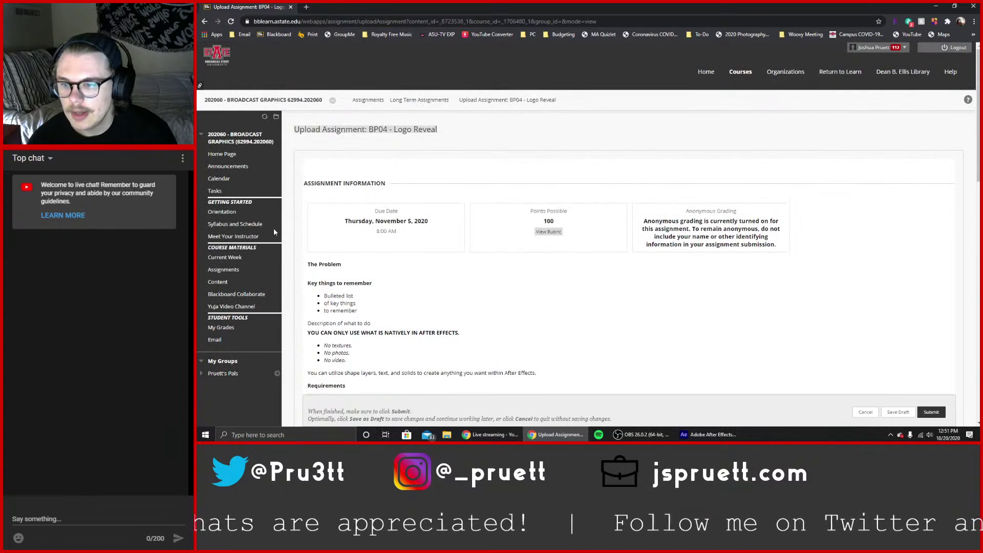
Return to the WA06 - Track Mattes assignment through the Weekly Animations folder.
{"action": "left_click", "coordinate": [231, 270]}
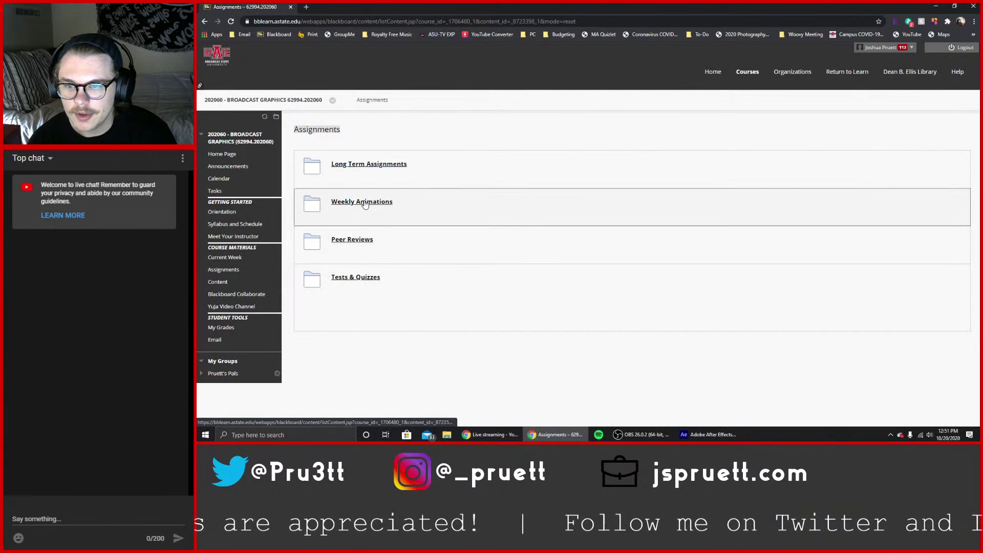
{"action": "left_click", "coordinate": [365, 202]}
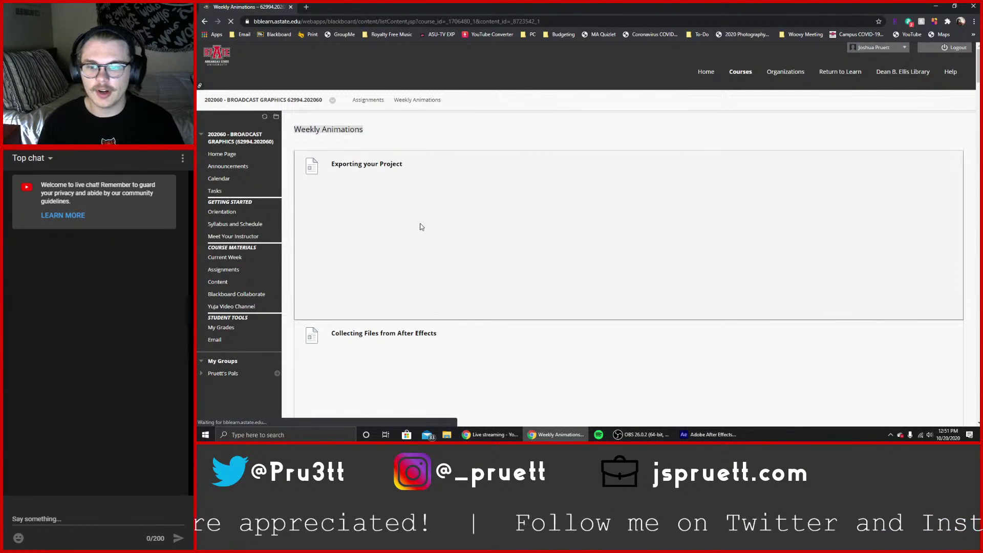
{"action": "scroll", "coordinate": [419, 223], "scroll_direction": "down", "scroll_amount": 10}
{"action": "left_click", "coordinate": [364, 180]}
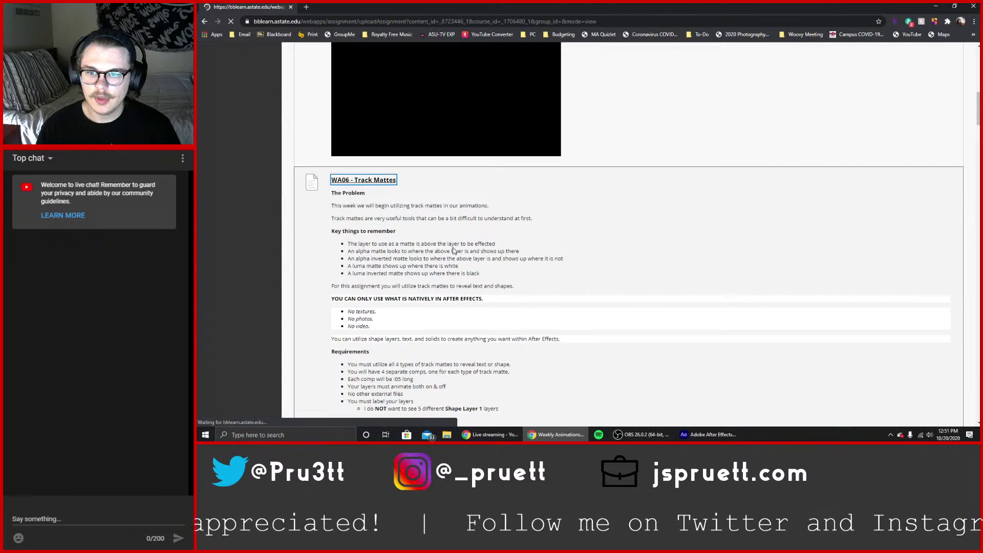
Check the track matte assignment's required comp names and project file name, highlighting each, and review its due date and key things to remember.
{"action": "scroll", "coordinate": [520, 266], "scroll_direction": "down", "scroll_amount": 7}
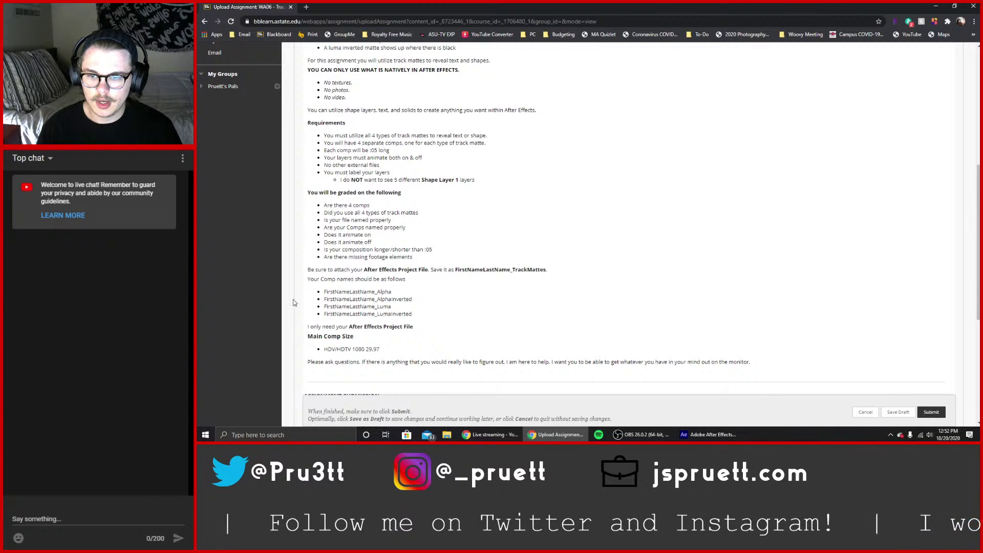
{"action": "left_click_drag", "start_coordinate": [323, 293], "coordinate": [434, 305]}
{"action": "left_click", "coordinate": [405, 312]}
{"action": "scroll", "coordinate": [465, 272], "scroll_direction": "up", "scroll_amount": 6}
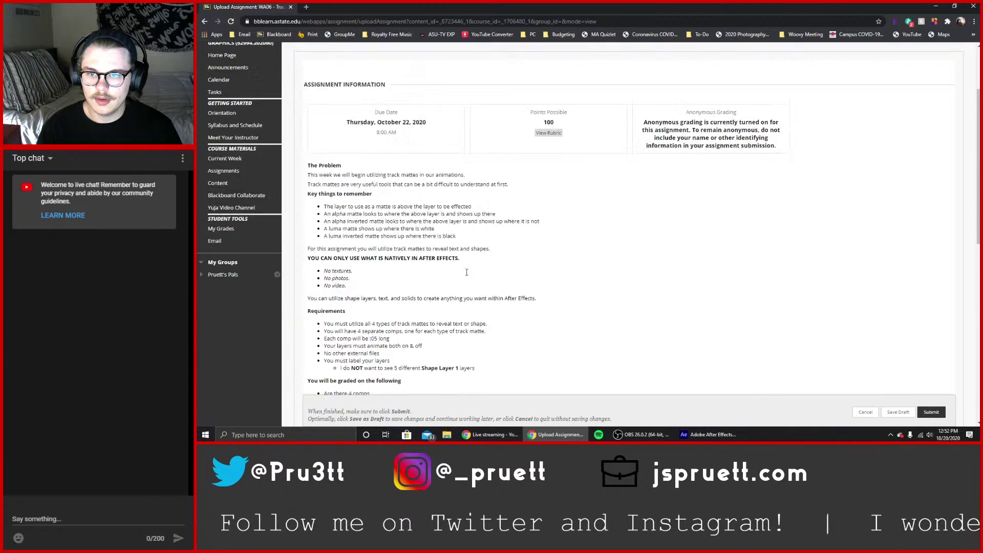
{"action": "scroll", "coordinate": [466, 272], "scroll_direction": "up", "scroll_amount": 1}
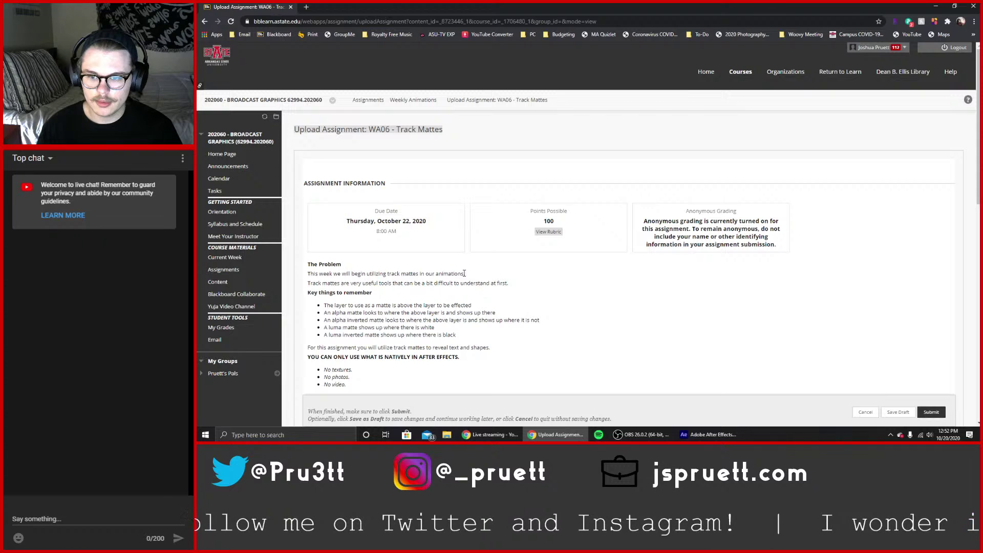
{"action": "scroll", "coordinate": [465, 273], "scroll_direction": "down", "scroll_amount": 5}
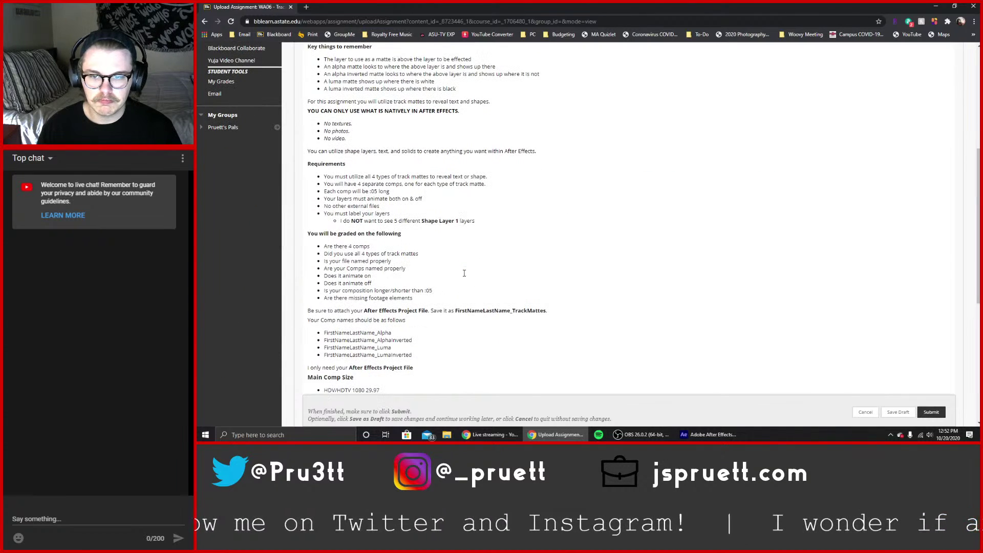
{"action": "left_click_drag", "start_coordinate": [454, 310], "coordinate": [559, 309]}
{"action": "left_click", "coordinate": [446, 274]}
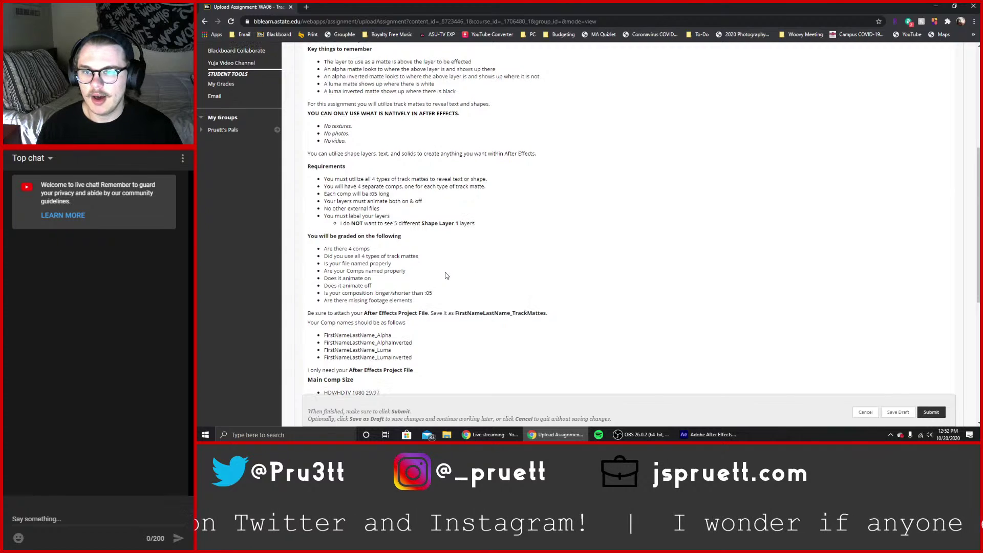
{"action": "scroll", "coordinate": [446, 274], "scroll_direction": "up", "scroll_amount": 5}
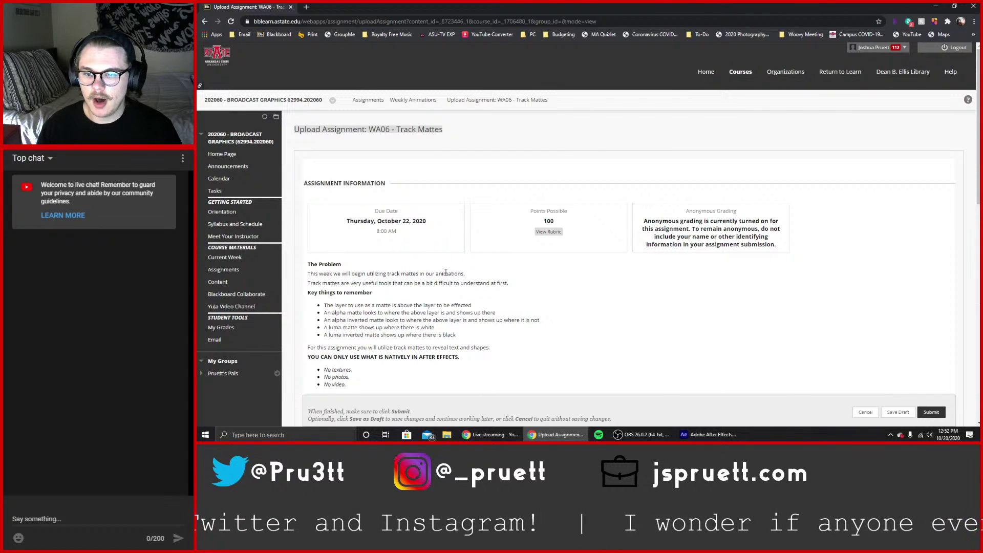
Look through the Long Term Assignments list and reopen BP04 - Logo Reveal to check its due date.
{"action": "left_click", "coordinate": [233, 274]}
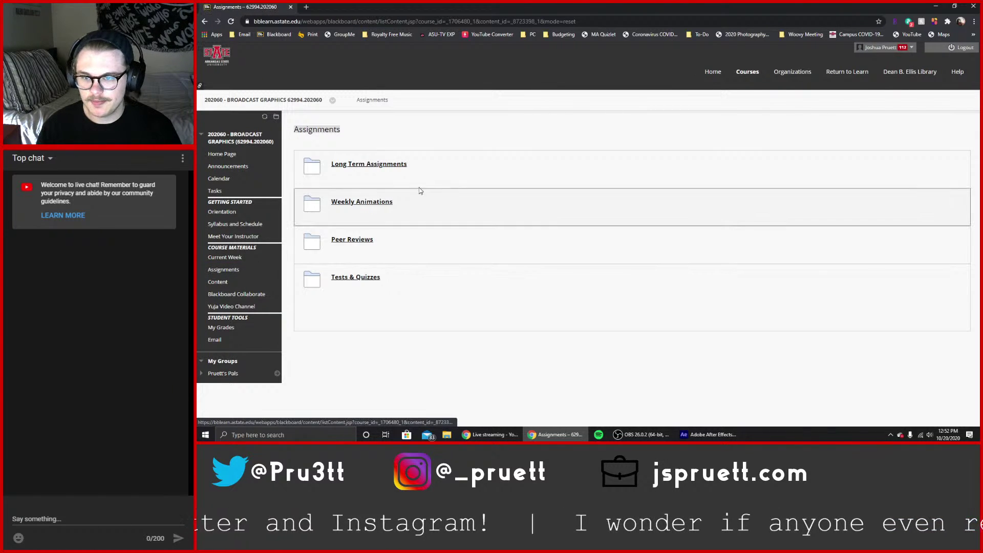
{"action": "left_click", "coordinate": [371, 166]}
{"action": "scroll", "coordinate": [441, 235], "scroll_direction": "down", "scroll_amount": 10}
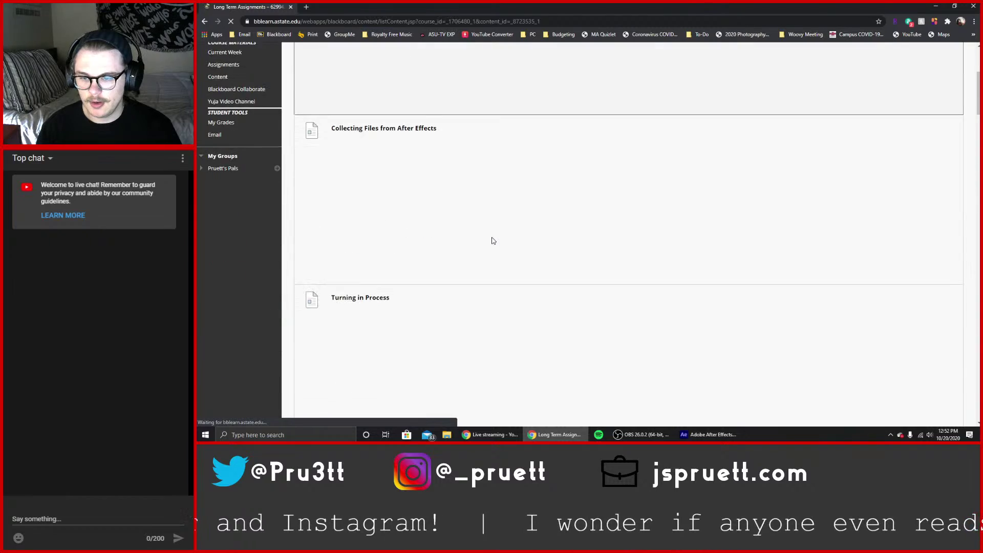
{"action": "scroll", "coordinate": [425, 229], "scroll_direction": "down", "scroll_amount": 10}
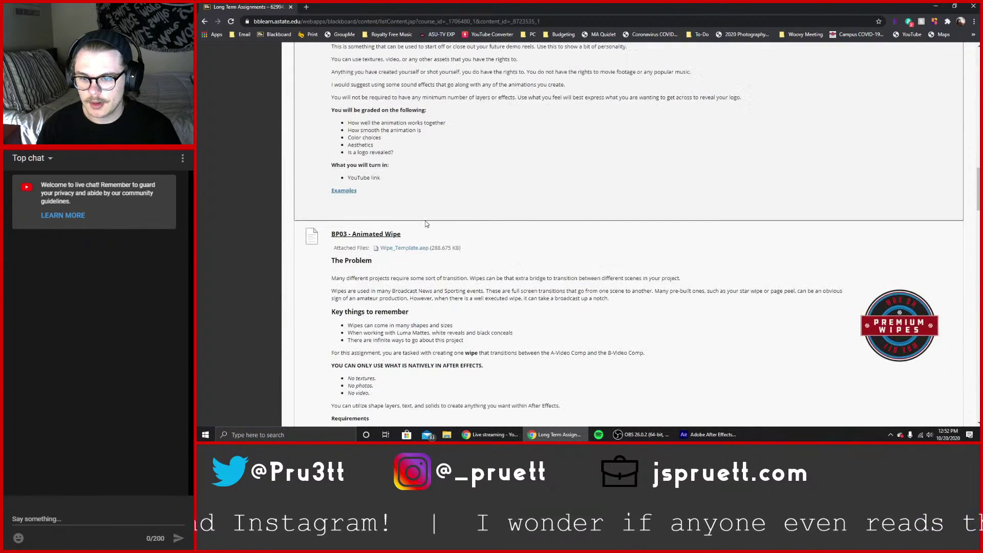
{"action": "scroll", "coordinate": [426, 224], "scroll_direction": "up", "scroll_amount": 4}
{"action": "scroll", "coordinate": [426, 223], "scroll_direction": "down", "scroll_amount": 5}
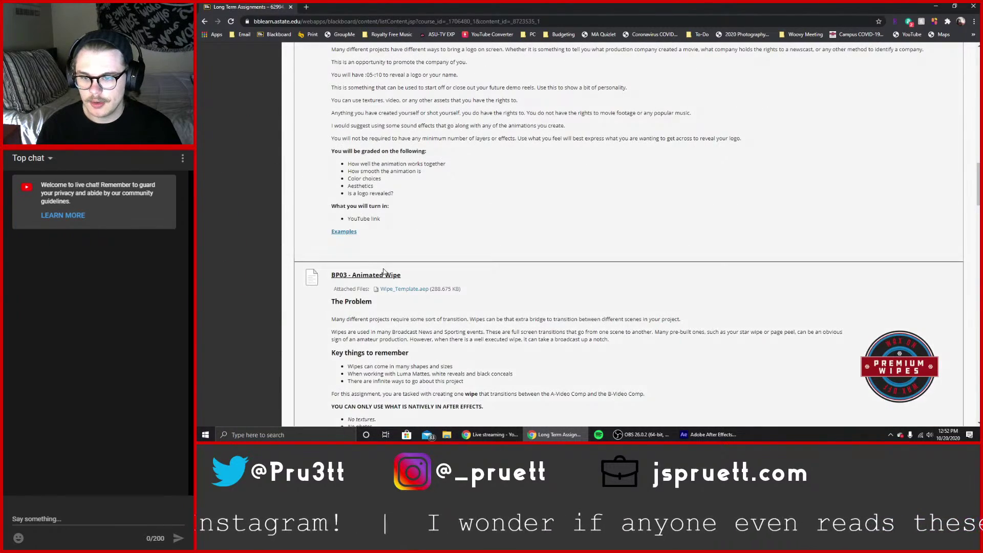
{"action": "scroll", "coordinate": [385, 275], "scroll_direction": "up", "scroll_amount": 10}
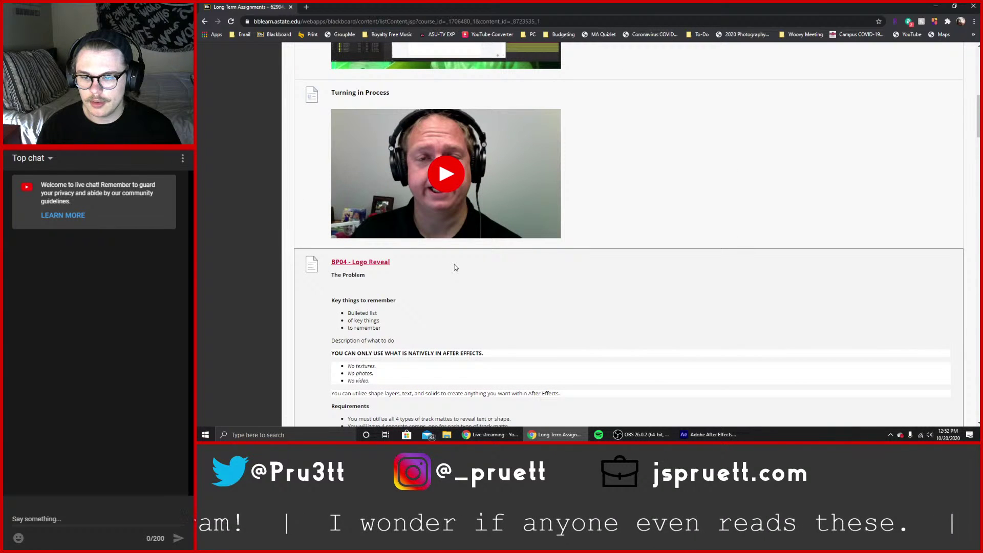
{"action": "left_click", "coordinate": [352, 262]}
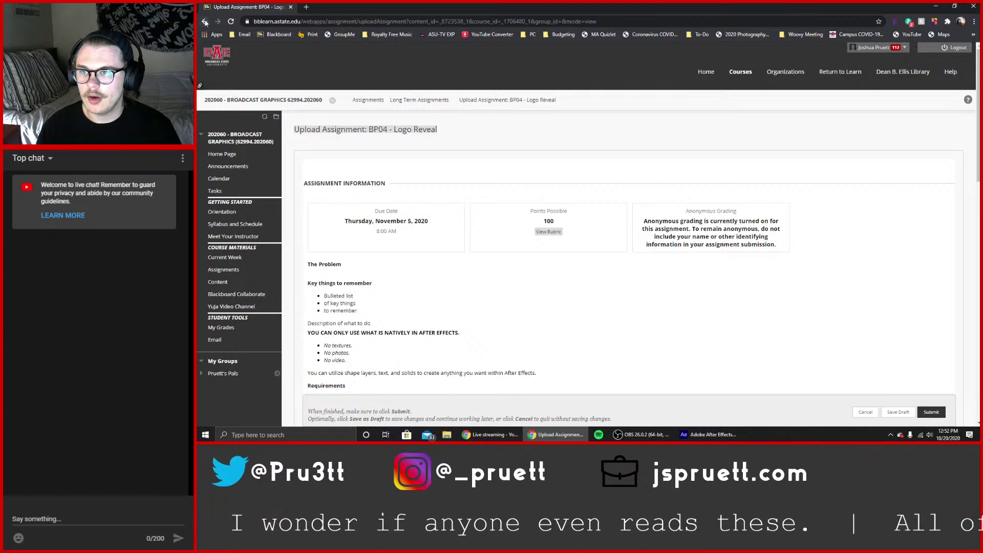
Go back to the Long Term Assignments list, open BP03 - Animated Wipe and read its requirements and grading points.
{"action": "left_click", "coordinate": [206, 23]}
{"action": "scroll", "coordinate": [461, 282], "scroll_direction": "down", "scroll_amount": 3}
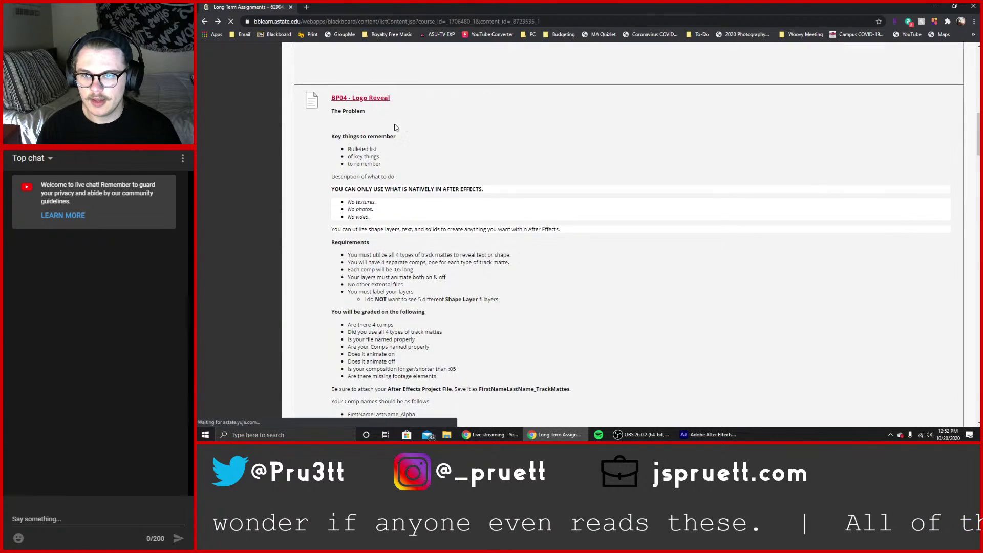
{"action": "scroll", "coordinate": [389, 205], "scroll_direction": "down", "scroll_amount": 10}
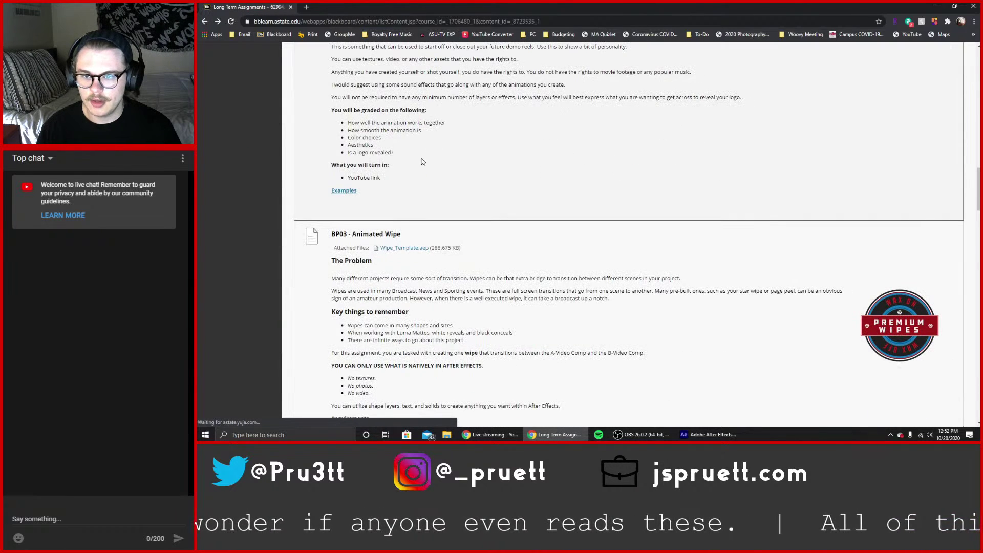
{"action": "left_click", "coordinate": [369, 235]}
{"action": "scroll", "coordinate": [513, 260], "scroll_direction": "down", "scroll_amount": 5}
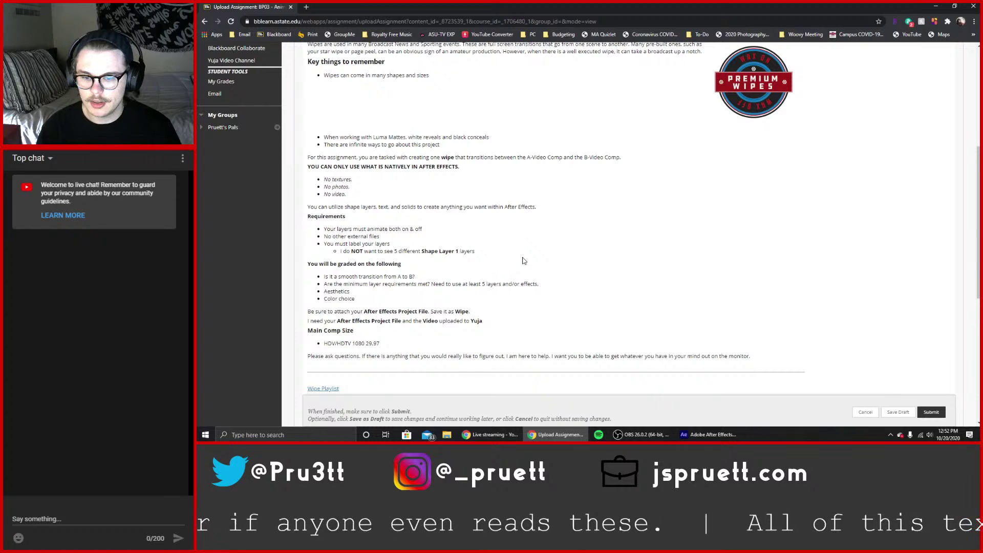
Review the due date, key things to remember and requirements of the BP03 - Animated Wipe assignment again.
{"action": "left_click", "coordinate": [447, 435]}
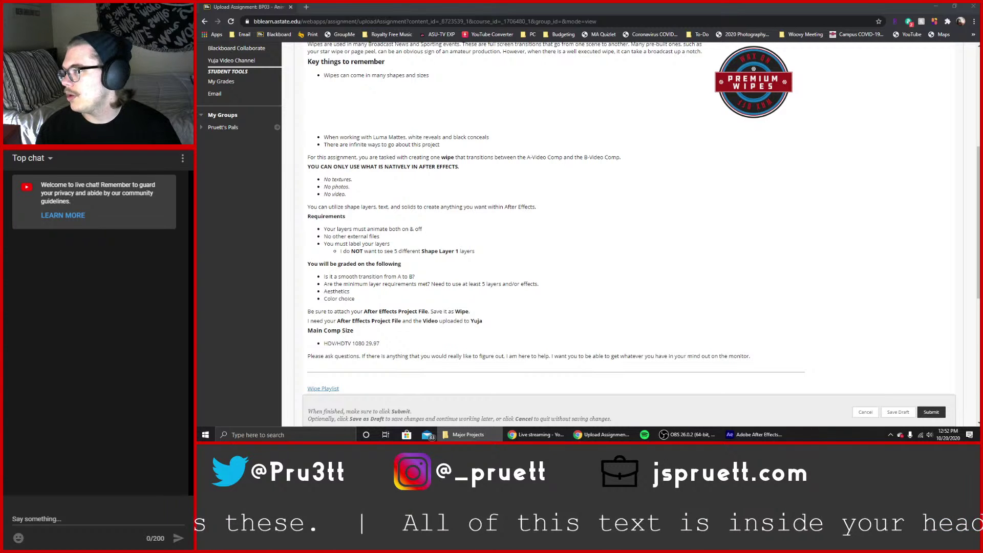
{"action": "scroll", "coordinate": [531, 193], "scroll_direction": "up", "scroll_amount": 5}
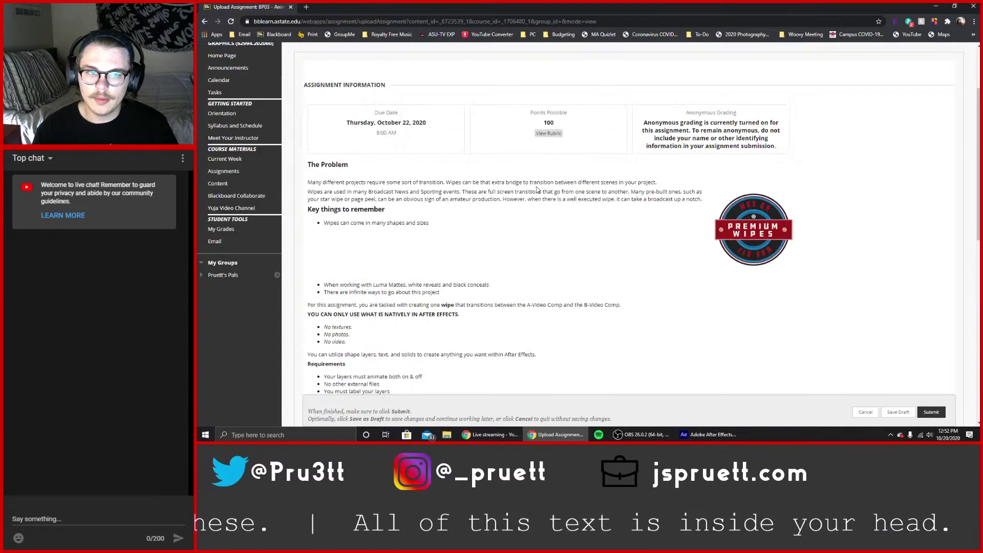
{"action": "scroll", "coordinate": [531, 193], "scroll_direction": "down", "scroll_amount": 5}
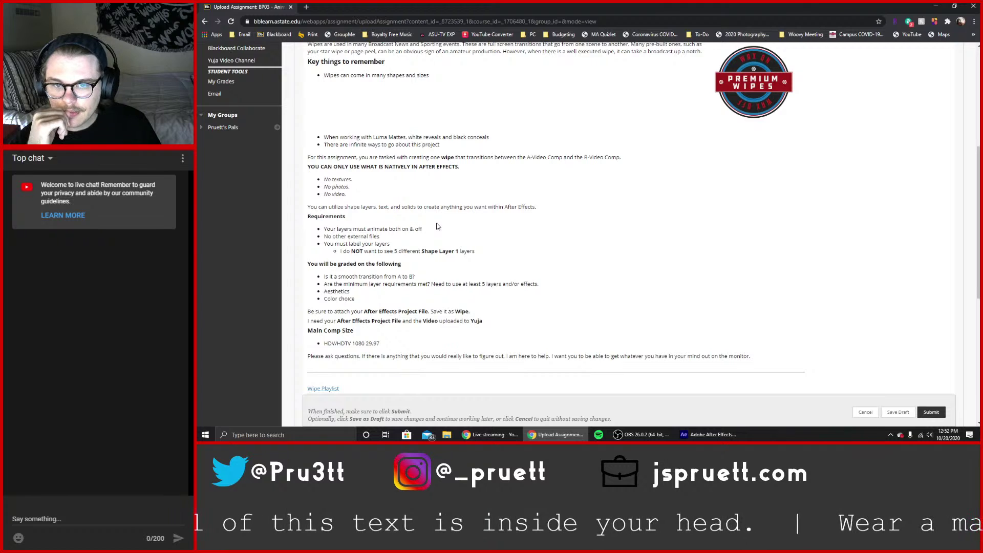
{"action": "scroll", "coordinate": [438, 227], "scroll_direction": "up", "scroll_amount": 1}
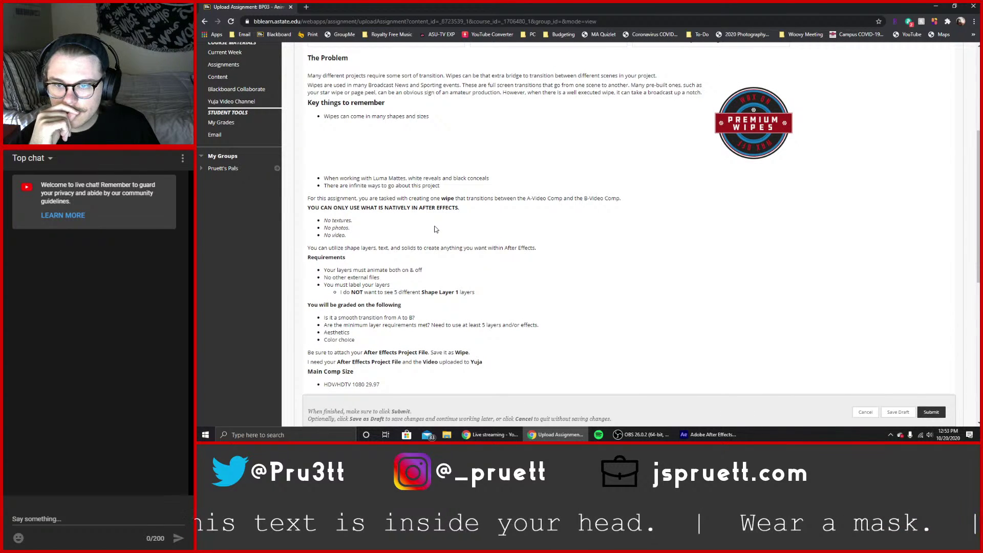
{"action": "scroll", "coordinate": [436, 229], "scroll_direction": "up", "scroll_amount": 1}
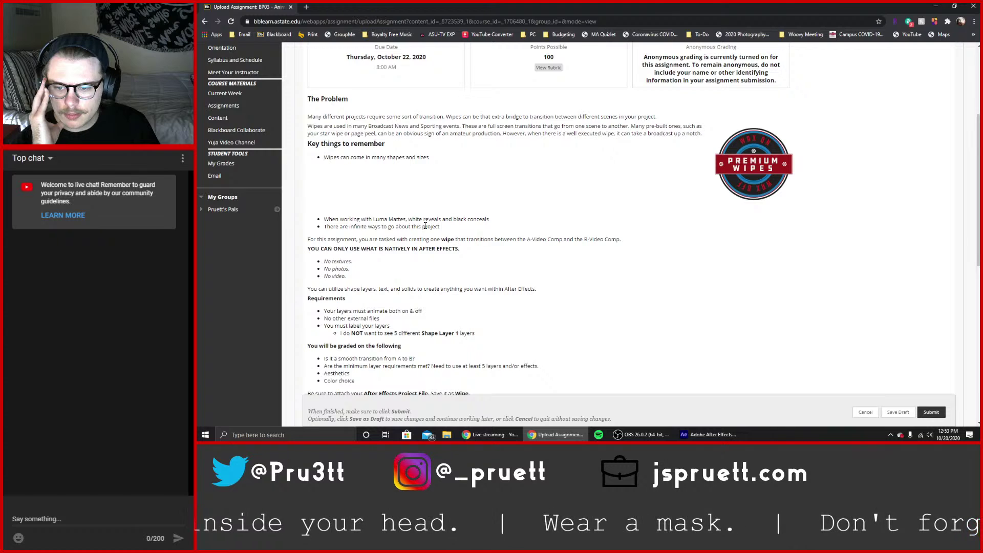
{"action": "scroll", "coordinate": [425, 226], "scroll_direction": "down", "scroll_amount": 2}
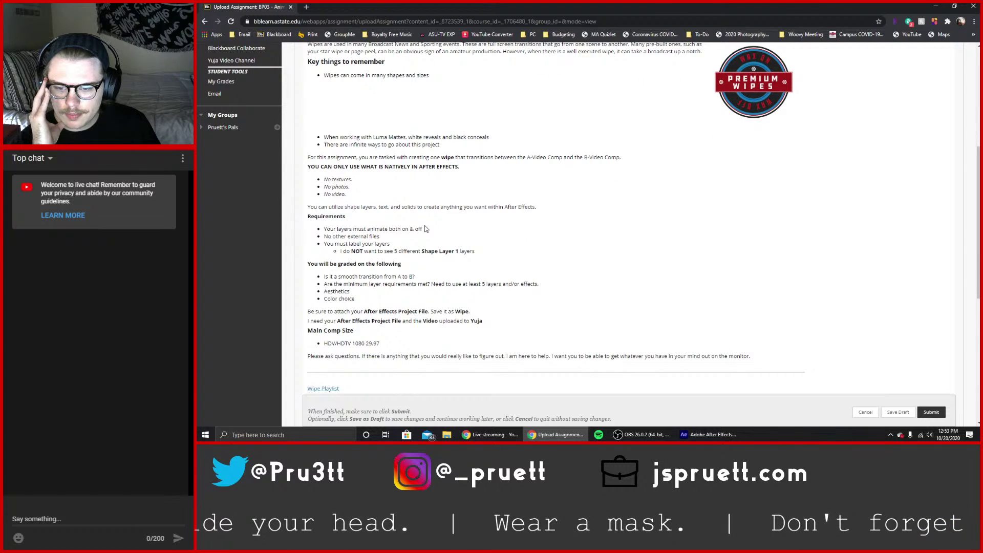
Leave the wipe assignment and reopen WA06 - Track Mattes from the Weekly Animations folder under Assignments.
{"action": "left_click", "coordinate": [205, 22]}
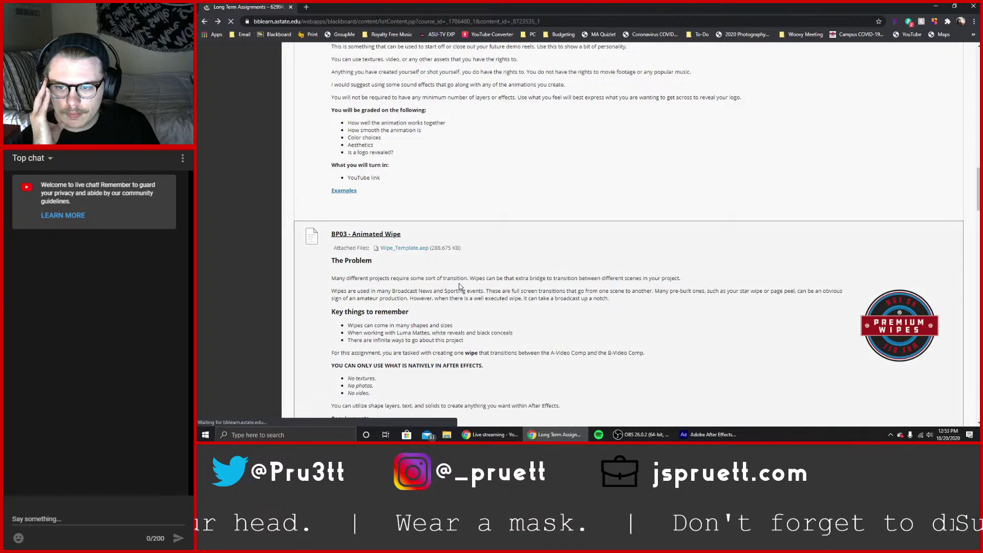
{"action": "scroll", "coordinate": [301, 229], "scroll_direction": "up", "scroll_amount": 10}
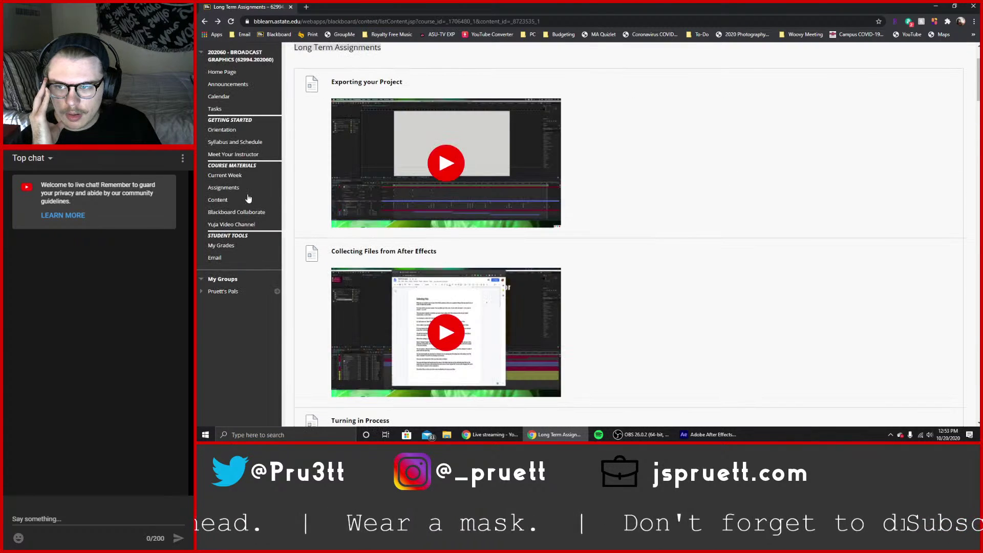
{"action": "left_click", "coordinate": [221, 186]}
{"action": "left_click", "coordinate": [378, 203]}
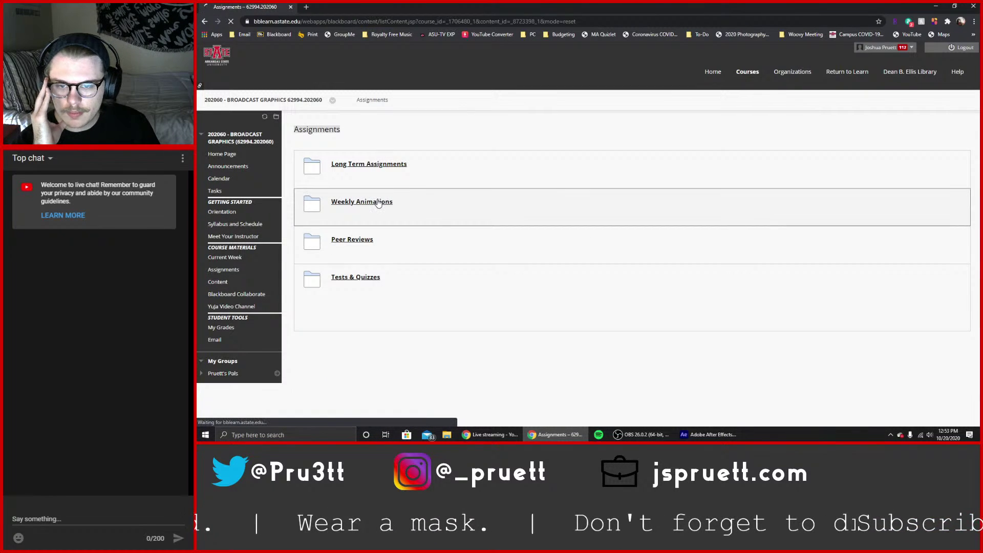
{"action": "scroll", "coordinate": [427, 230], "scroll_direction": "down", "scroll_amount": 6}
{"action": "scroll", "coordinate": [428, 230], "scroll_direction": "down", "scroll_amount": 4}
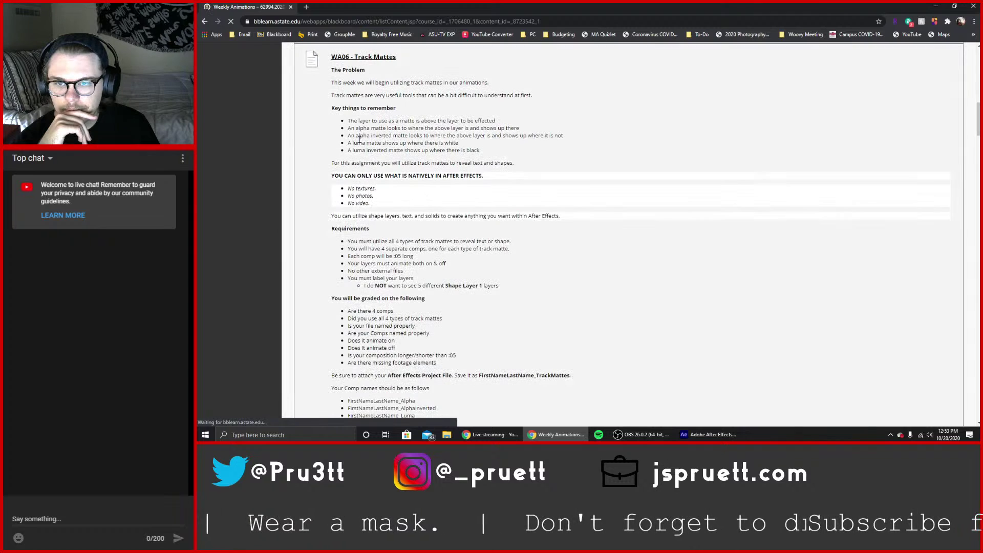
{"action": "left_click", "coordinate": [365, 59]}
{"action": "left_click", "coordinate": [304, 7]}
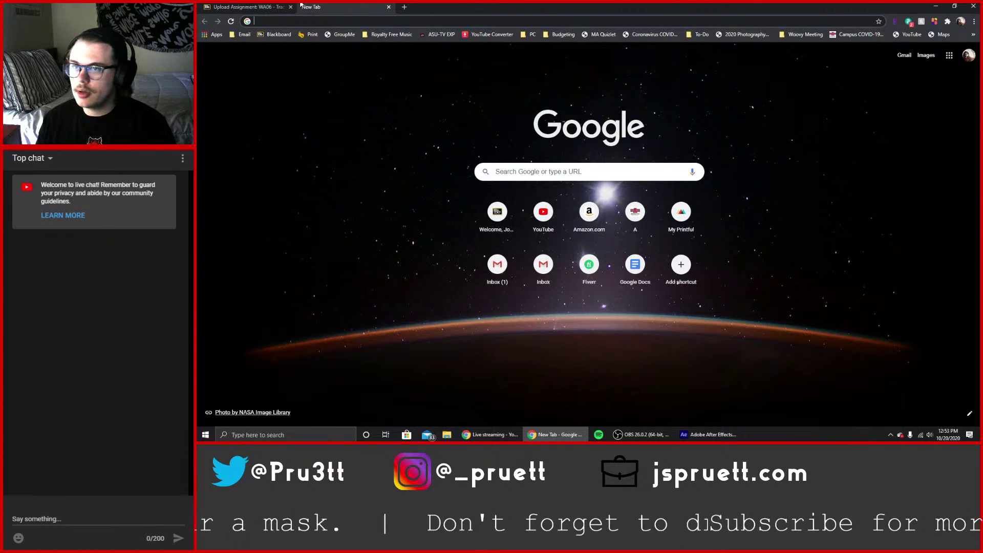
{"action": "key", "text": "ctrl+w"}
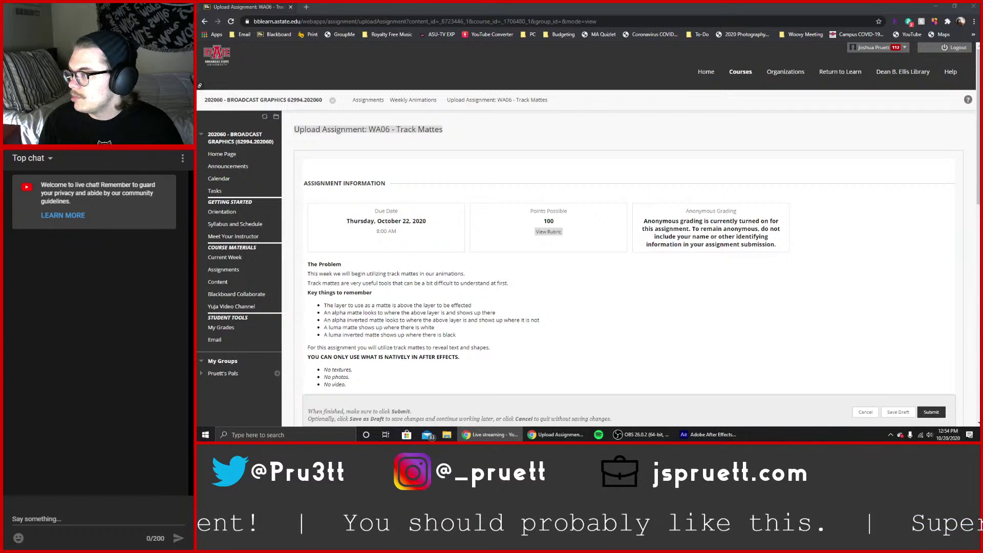
Read the WA06 key things to remember and requirements, highlighting the luma inverted matte note and the animate on & off rule.
{"action": "scroll", "coordinate": [512, 332], "scroll_direction": "down", "scroll_amount": 3}
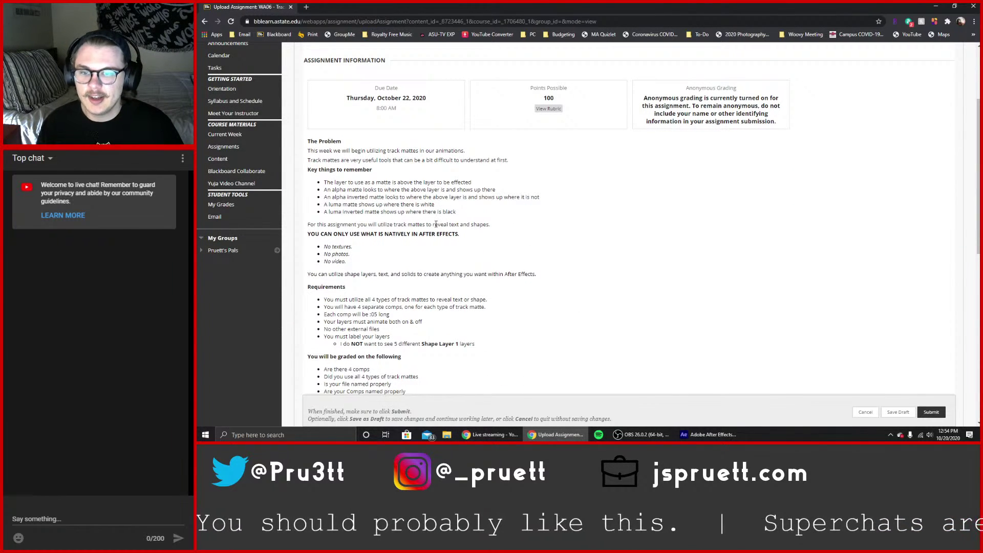
{"action": "scroll", "coordinate": [374, 280], "scroll_direction": "down", "scroll_amount": 2}
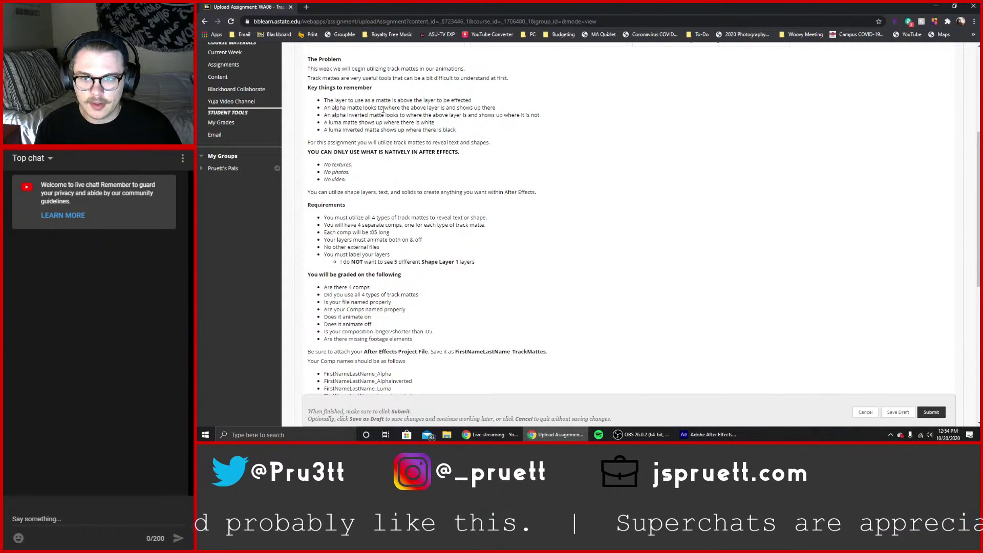
{"action": "left_click_drag", "start_coordinate": [333, 109], "coordinate": [381, 139]}
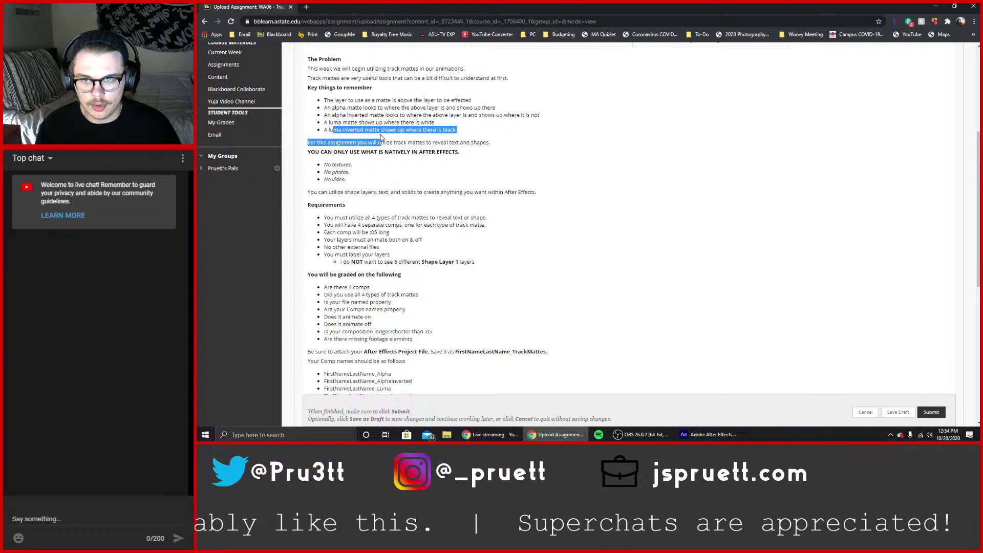
{"action": "left_click", "coordinate": [377, 138]}
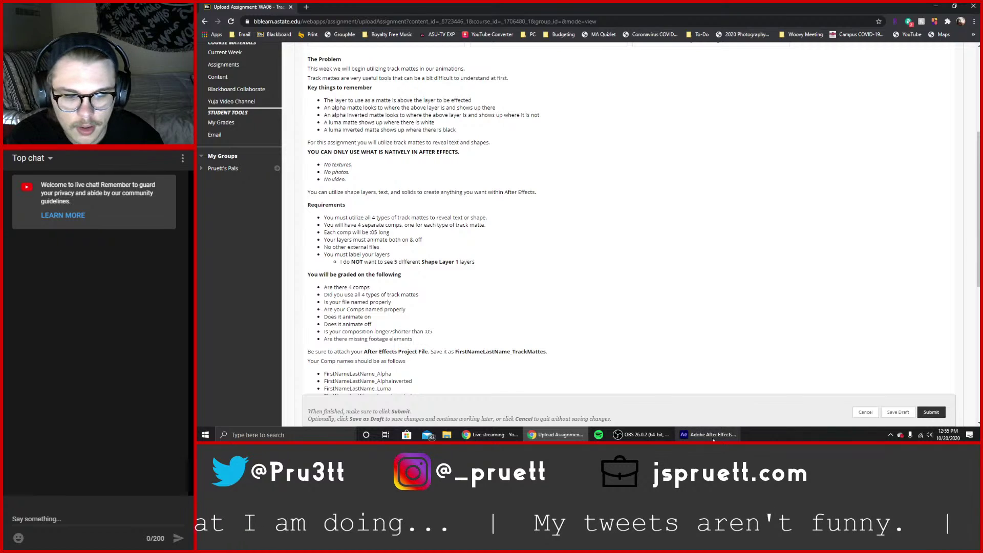
{"action": "mouse_move", "coordinate": [713, 440]}
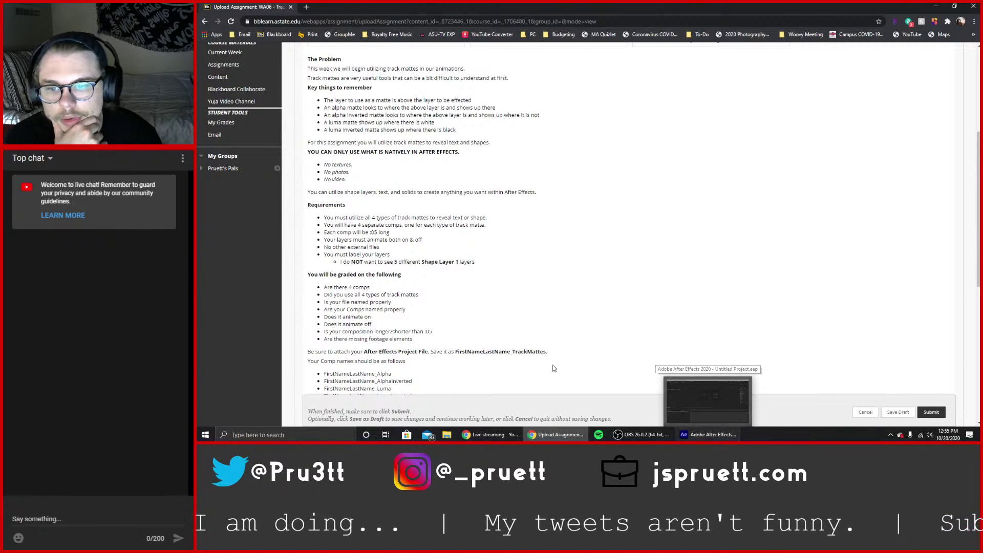
{"action": "left_click_drag", "start_coordinate": [326, 240], "coordinate": [435, 245]}
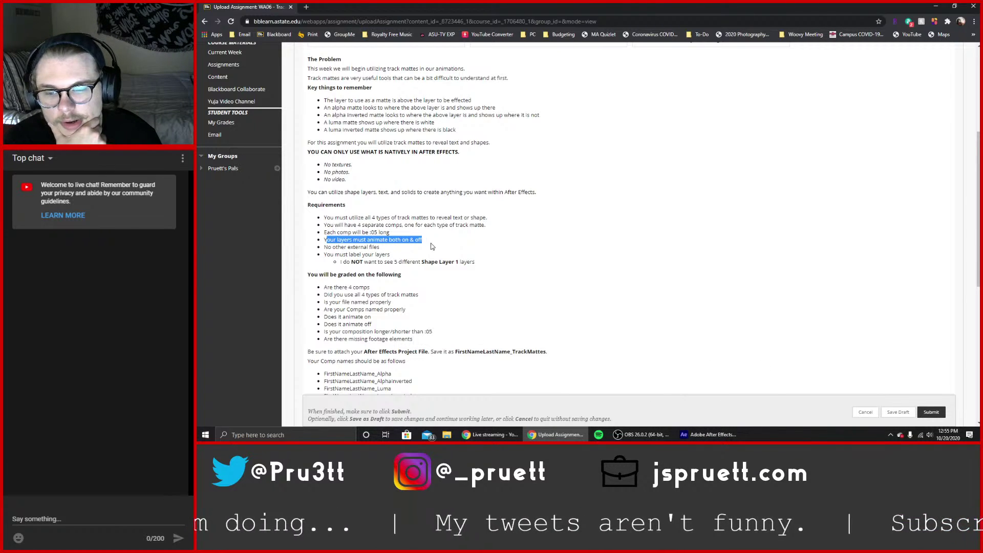
{"action": "left_click", "coordinate": [424, 246]}
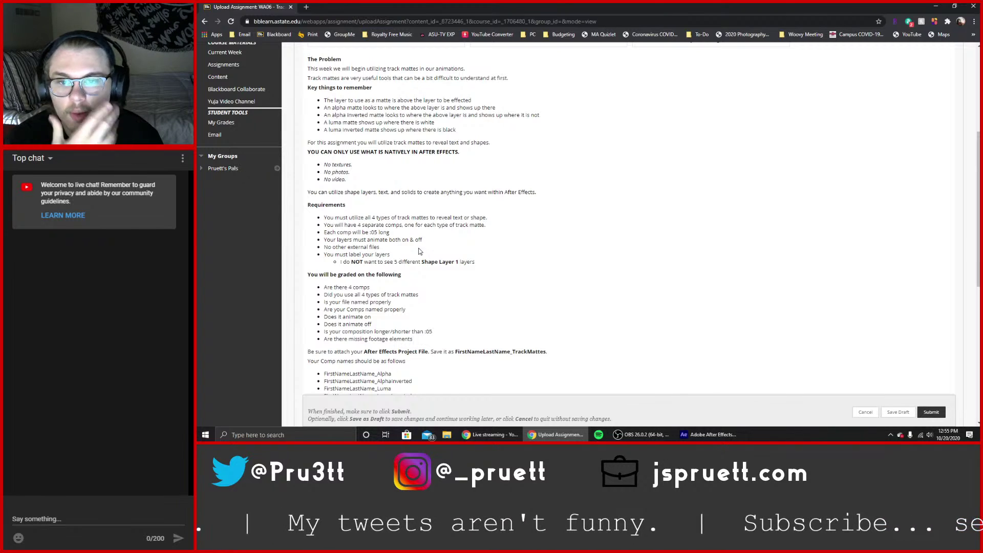
Examine the WA06 requirements for four track matte types and four separate comps, highlighting both lines, and check the grading points and comp names.
{"action": "left_click", "coordinate": [710, 438]}
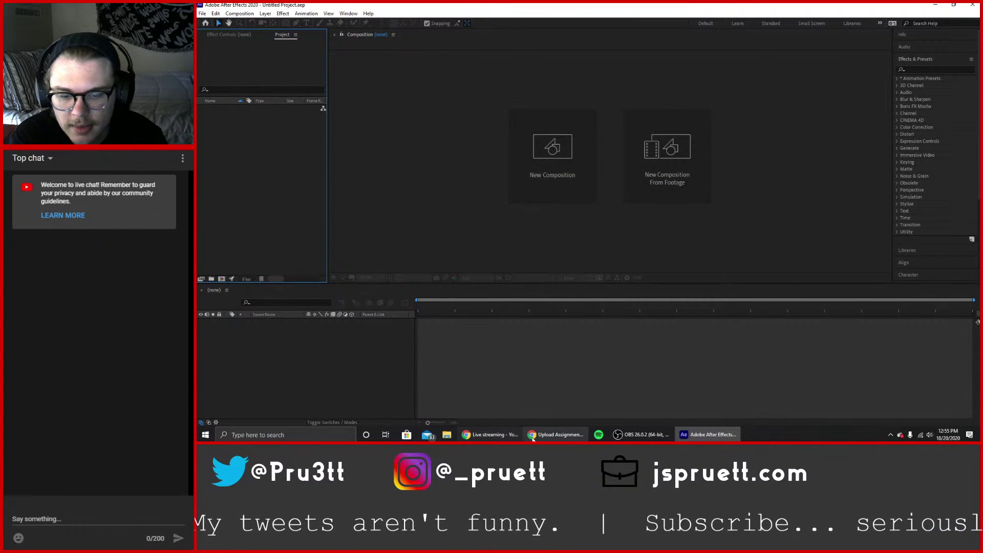
{"action": "left_click", "coordinate": [566, 440]}
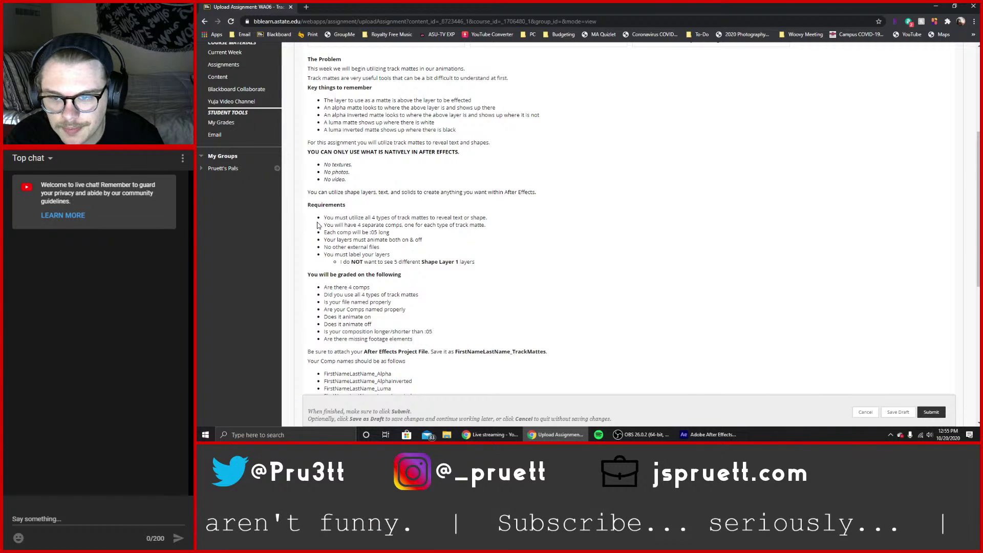
{"action": "left_click_drag", "start_coordinate": [324, 218], "coordinate": [486, 219]}
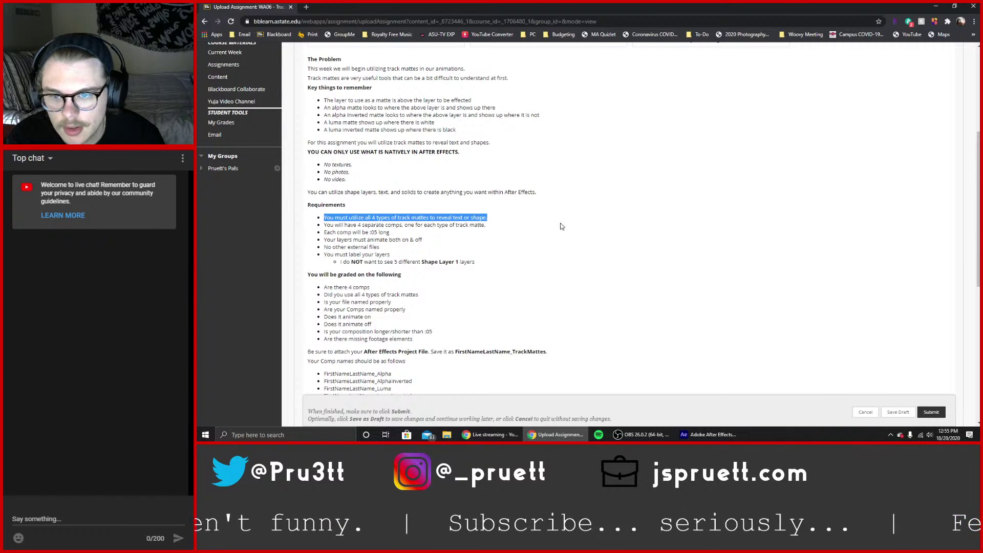
{"action": "left_click", "coordinate": [312, 227]}
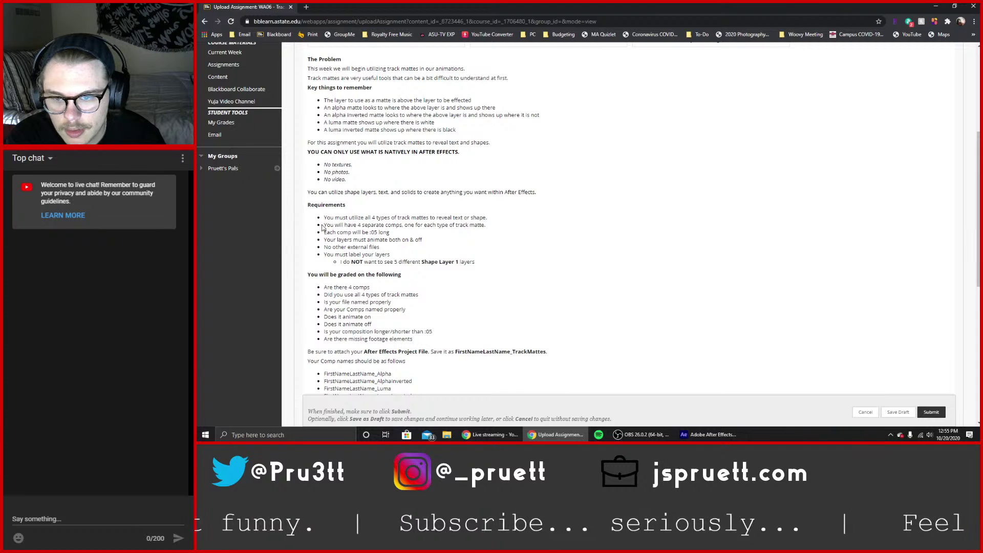
{"action": "left_click_drag", "start_coordinate": [325, 226], "coordinate": [543, 230]}
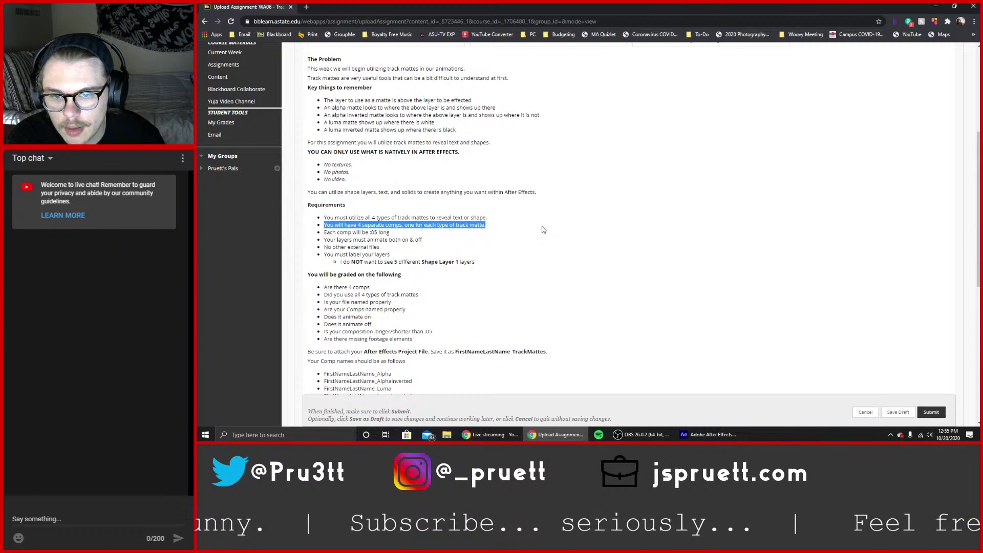
{"action": "scroll", "coordinate": [551, 233], "scroll_direction": "up", "scroll_amount": 5}
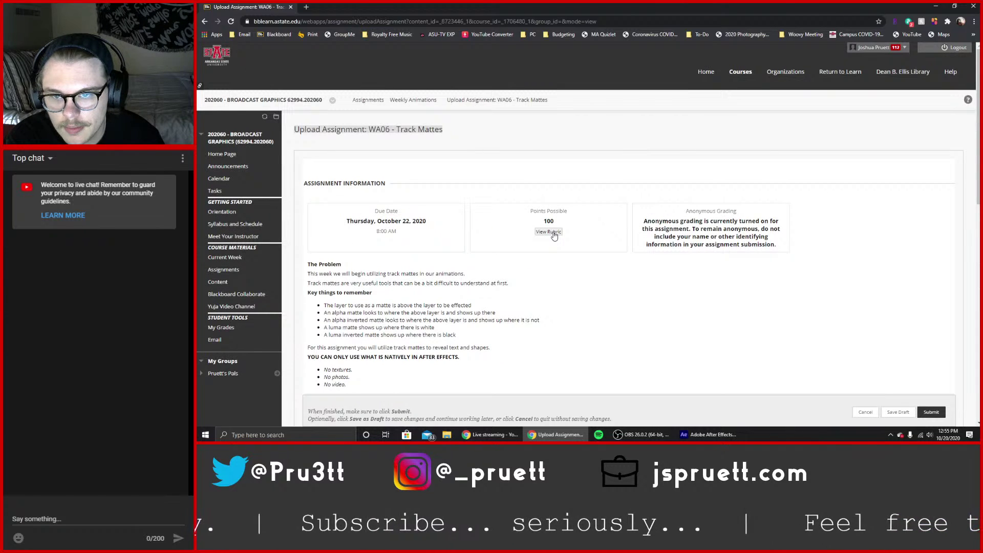
{"action": "scroll", "coordinate": [554, 235], "scroll_direction": "down", "scroll_amount": 5}
{"action": "scroll", "coordinate": [554, 236], "scroll_direction": "up", "scroll_amount": 5}
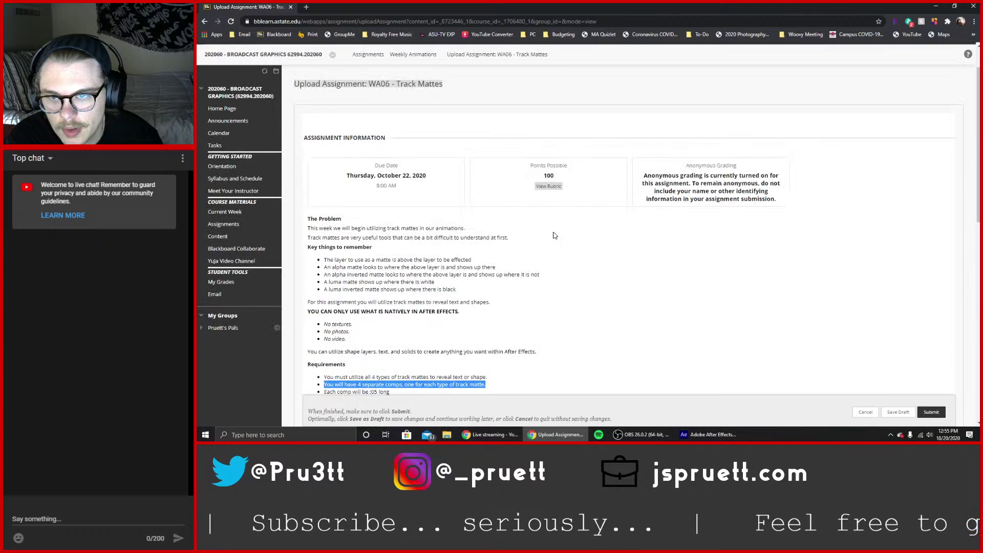
{"action": "scroll", "coordinate": [554, 235], "scroll_direction": "down", "scroll_amount": 5}
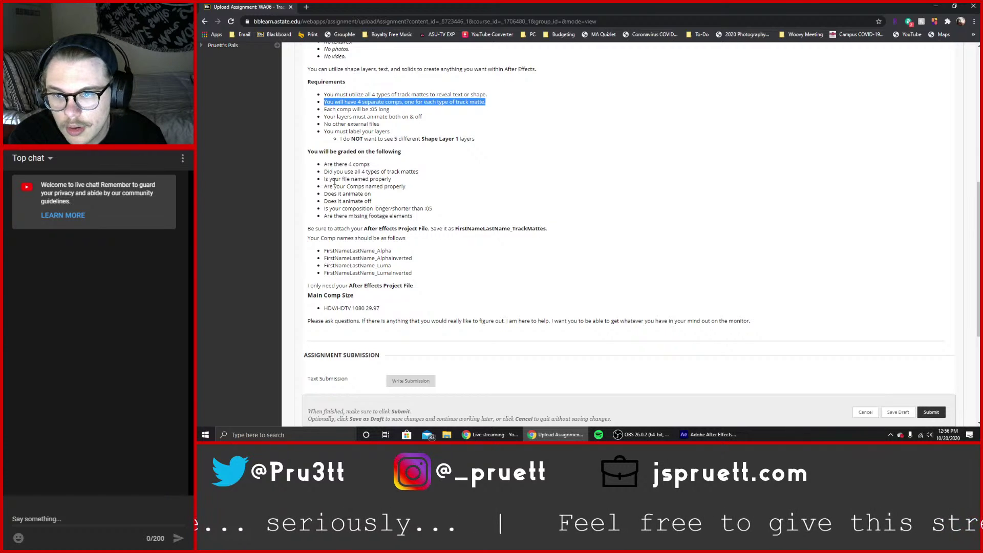
{"action": "scroll", "coordinate": [335, 182], "scroll_direction": "up", "scroll_amount": 2}
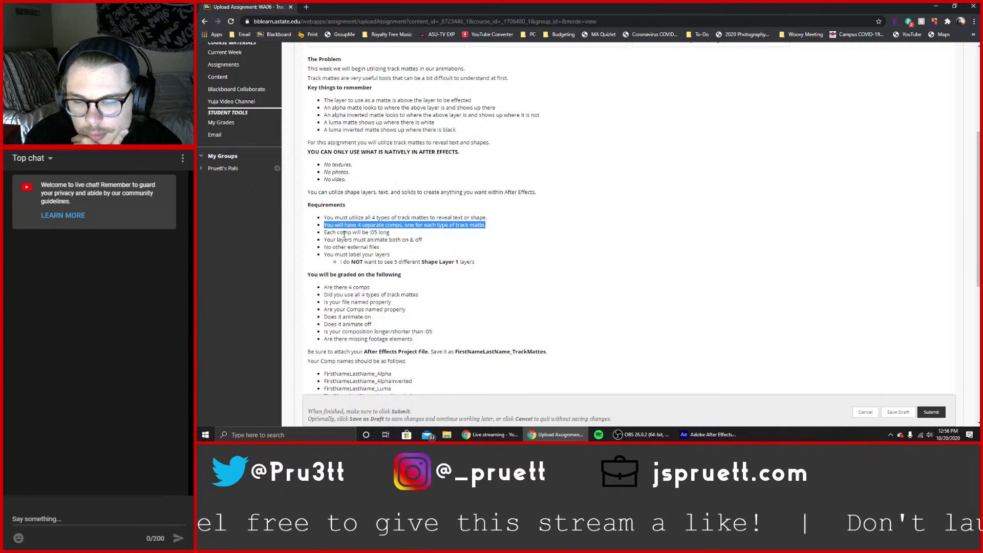
Move the assignment's browser window away from the main screen and switch to After Effects.
{"action": "left_click", "coordinate": [714, 434]}
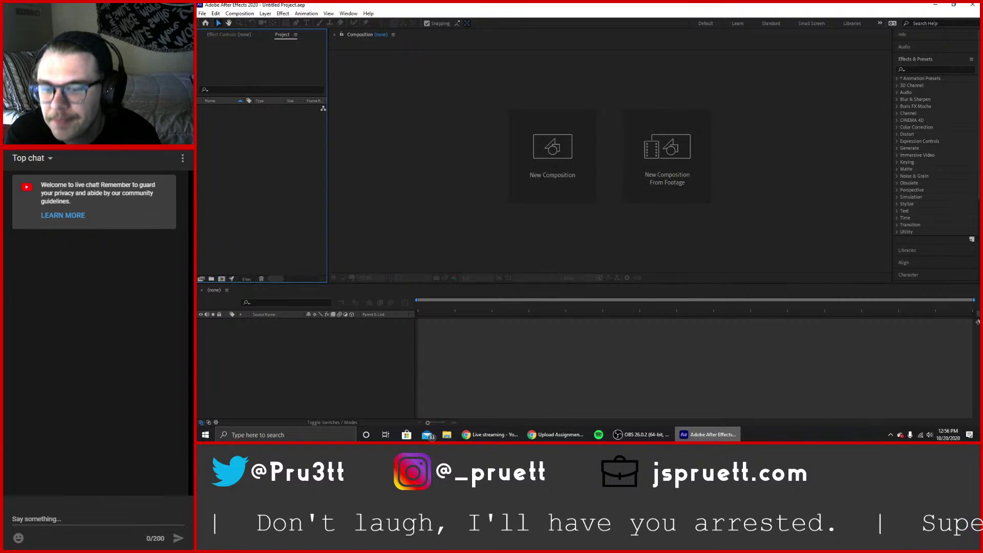
{"action": "left_click", "coordinate": [542, 436]}
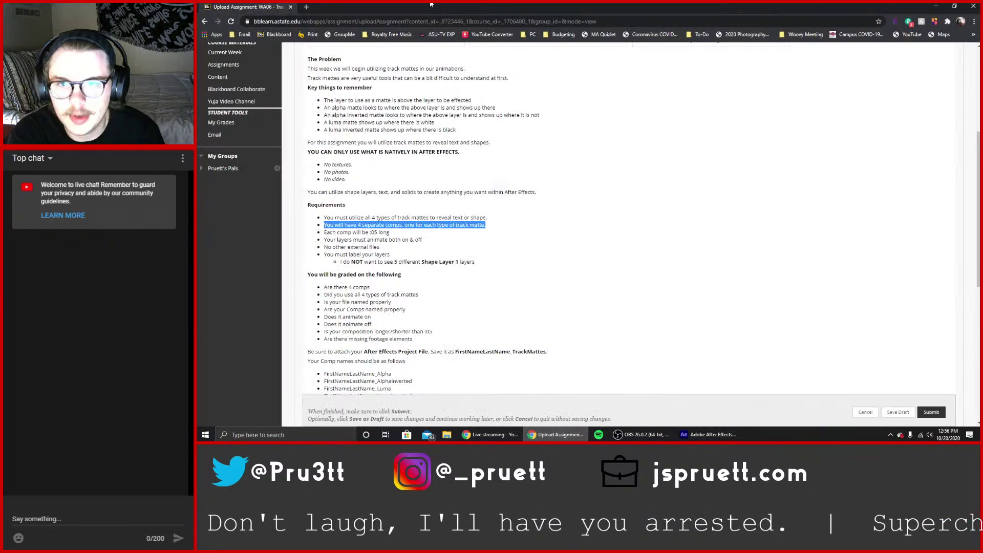
{"action": "left_click_drag", "start_coordinate": [250, 5], "coordinate": [198, 7]}
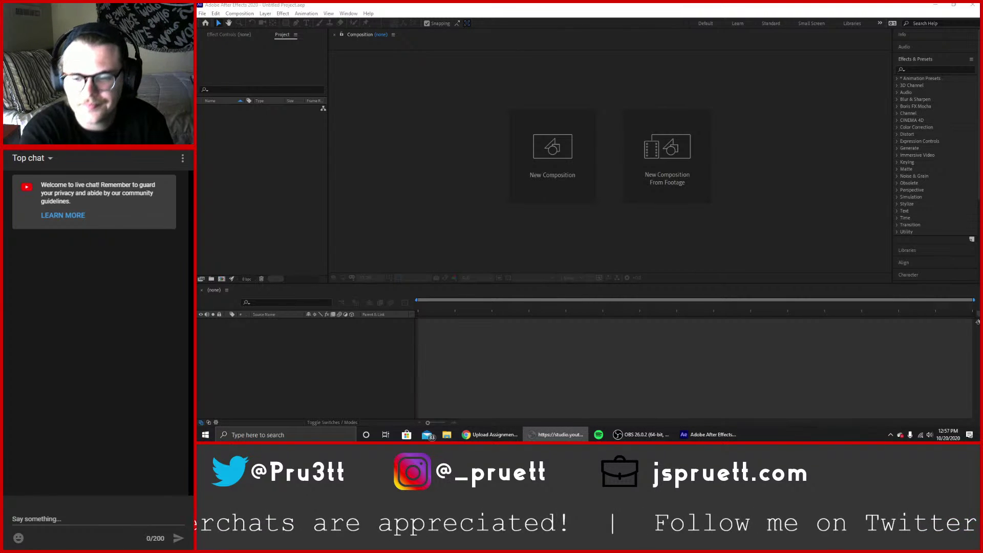
{"action": "left_click", "coordinate": [353, 330]}
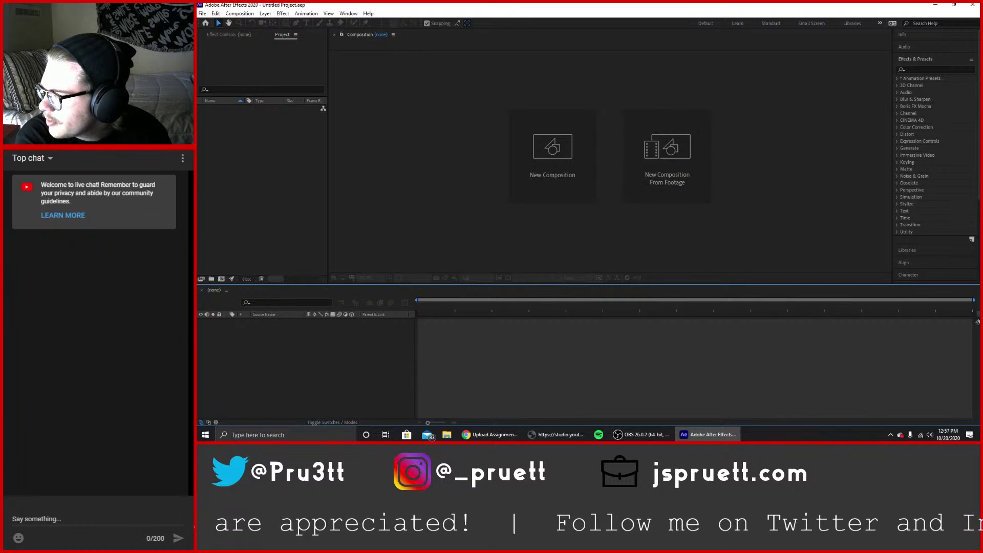
Start a new composition named Alpha, sized 1920 x 1080 px with the aspect ratio locked to 16:9.
{"action": "left_click", "coordinate": [537, 171]}
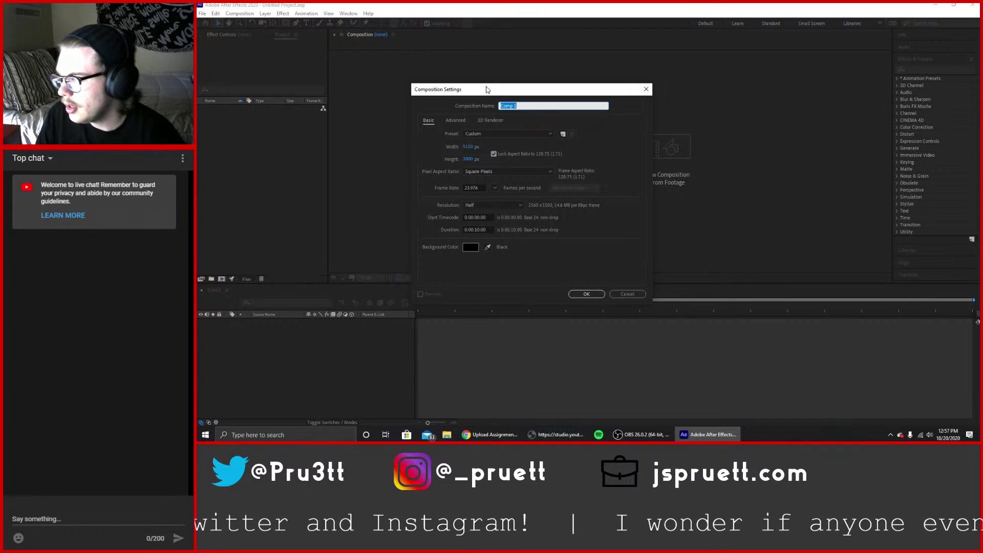
{"action": "type", "text": "Alpha"}
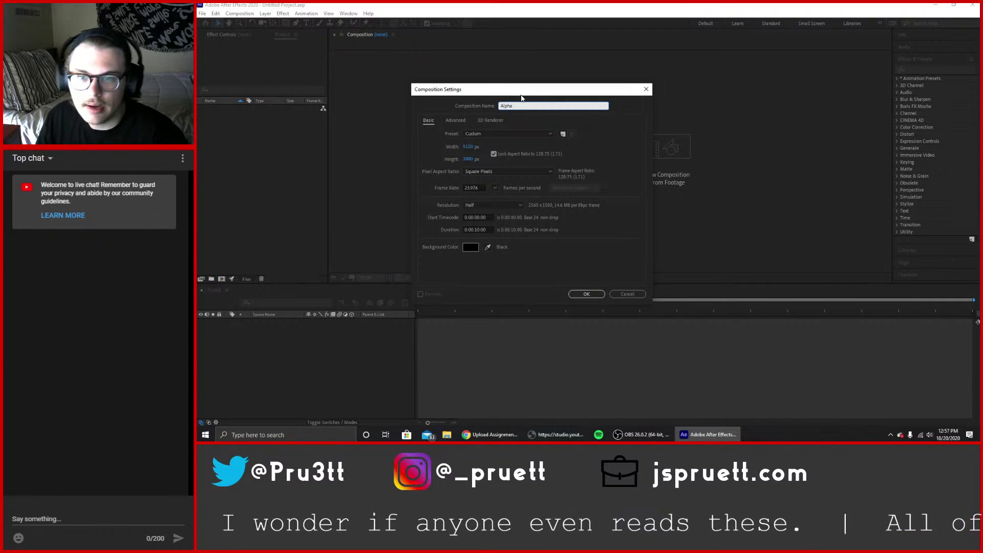
{"action": "left_click", "coordinate": [468, 148]}
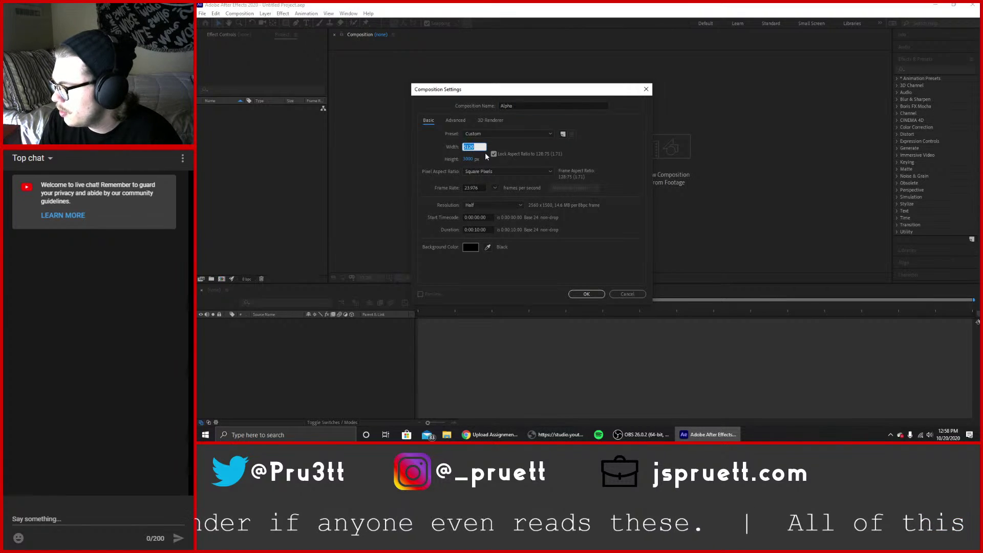
{"action": "type", "text": "1920"}
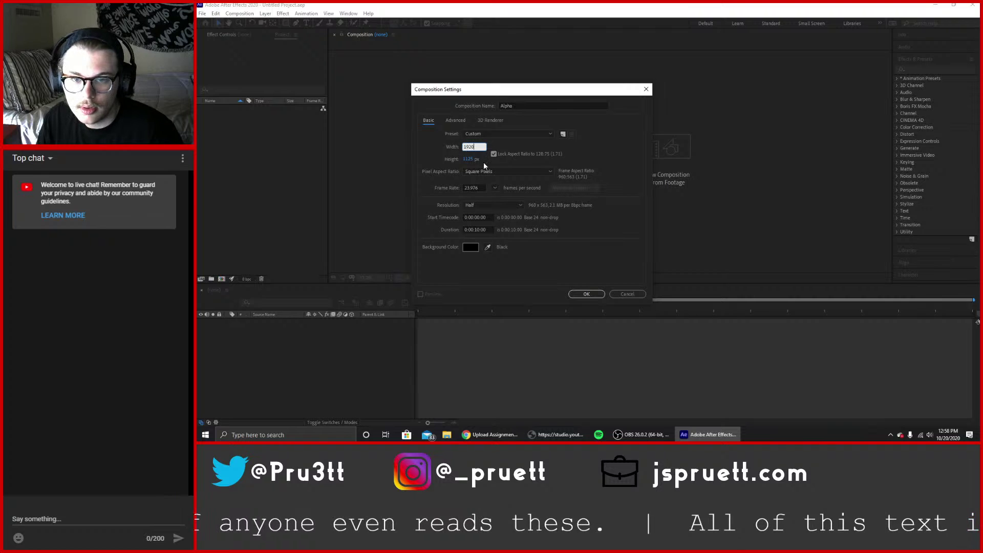
{"action": "left_click", "coordinate": [494, 154]}
{"action": "left_click", "coordinate": [468, 160]}
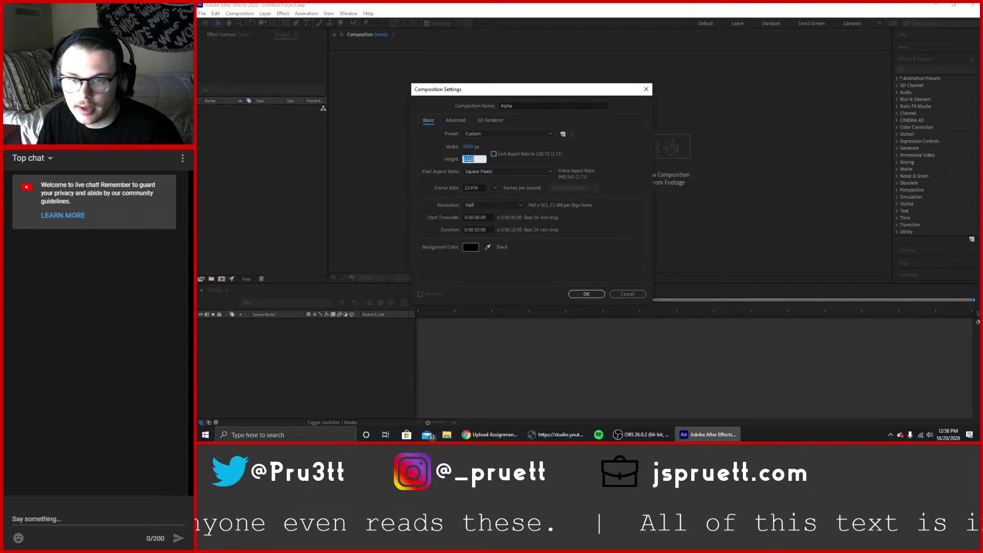
{"action": "type", "text": "1080"}
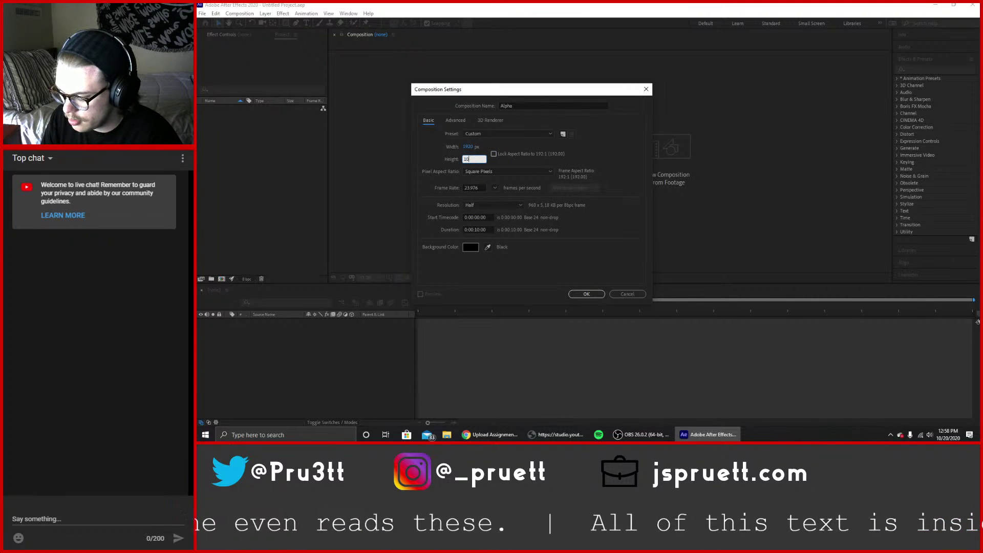
{"action": "left_click", "coordinate": [493, 154]}
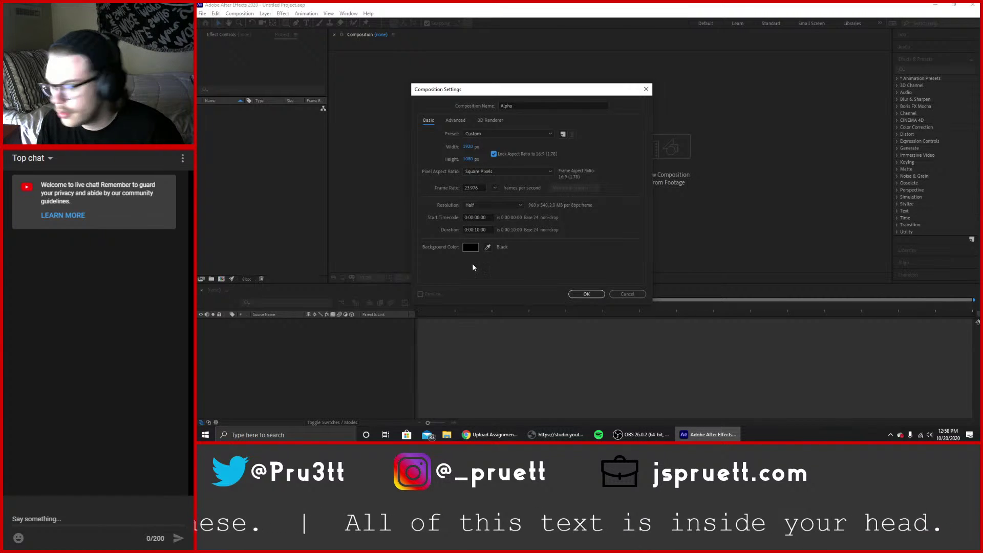
Set the composition's frame rate to 29.97 and its duration to 0:00:05:00, and create it.
{"action": "left_click", "coordinate": [495, 188]}
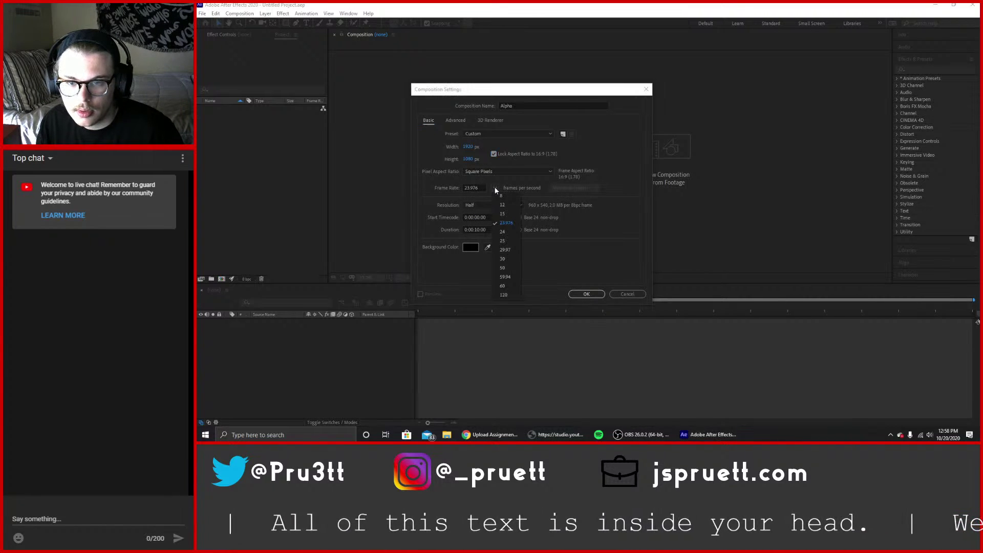
{"action": "left_click", "coordinate": [509, 249]}
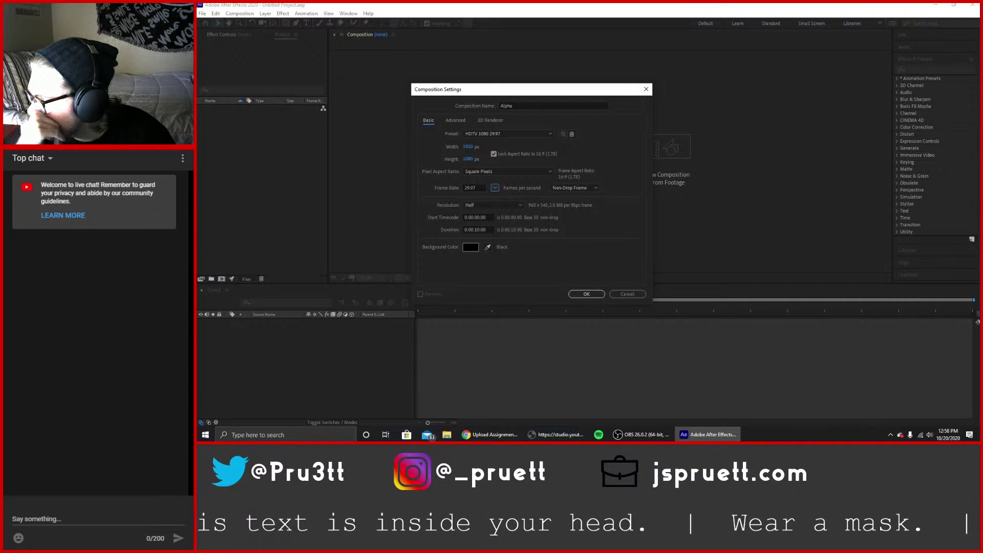
{"action": "double_click", "coordinate": [478, 230]}
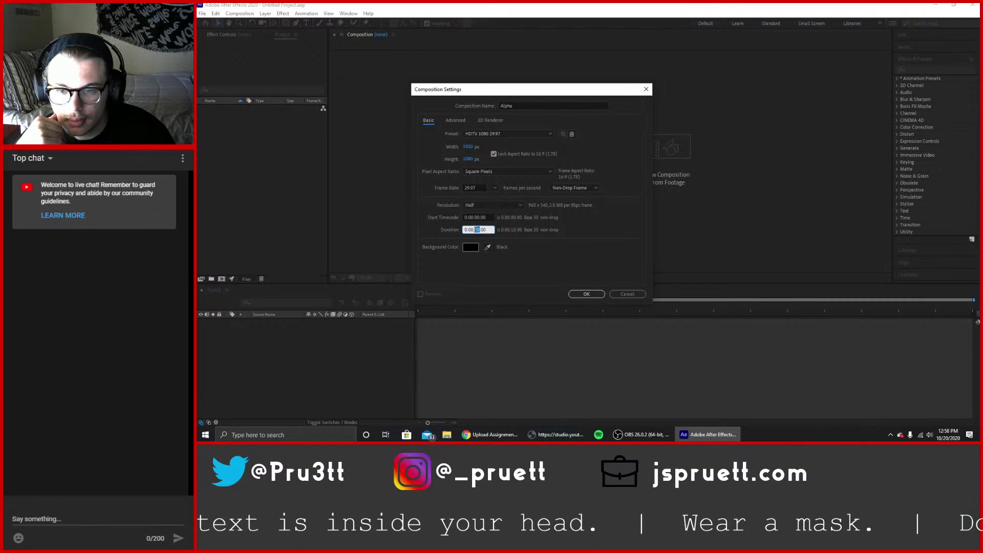
{"action": "type", "text": "5"}
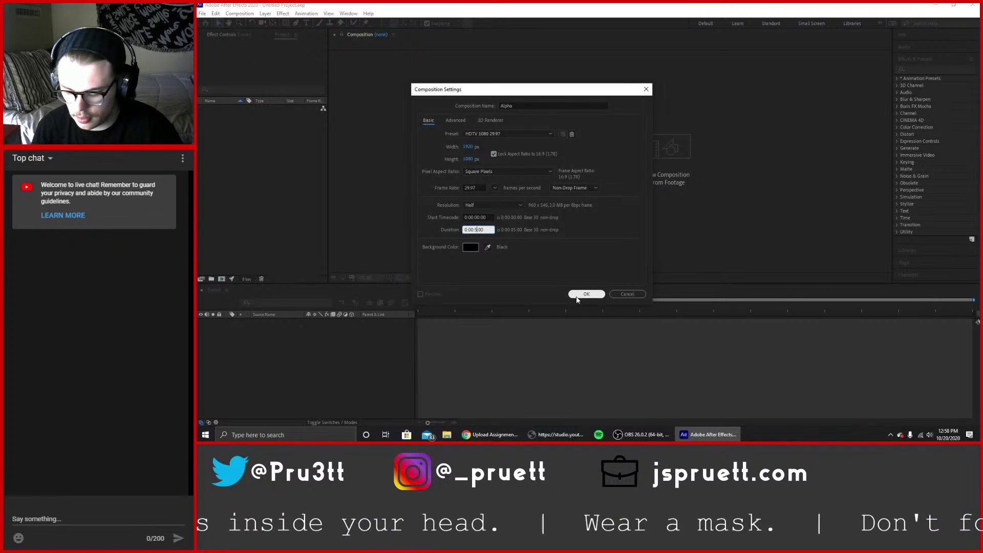
{"action": "key", "text": "Left"}
{"action": "type", "text": "0"}
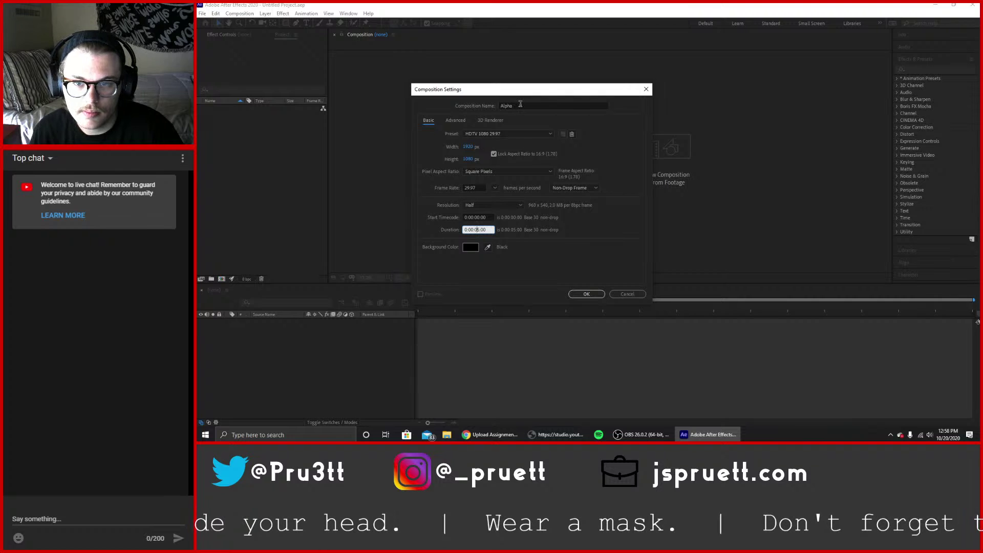
{"action": "left_click", "coordinate": [585, 295]}
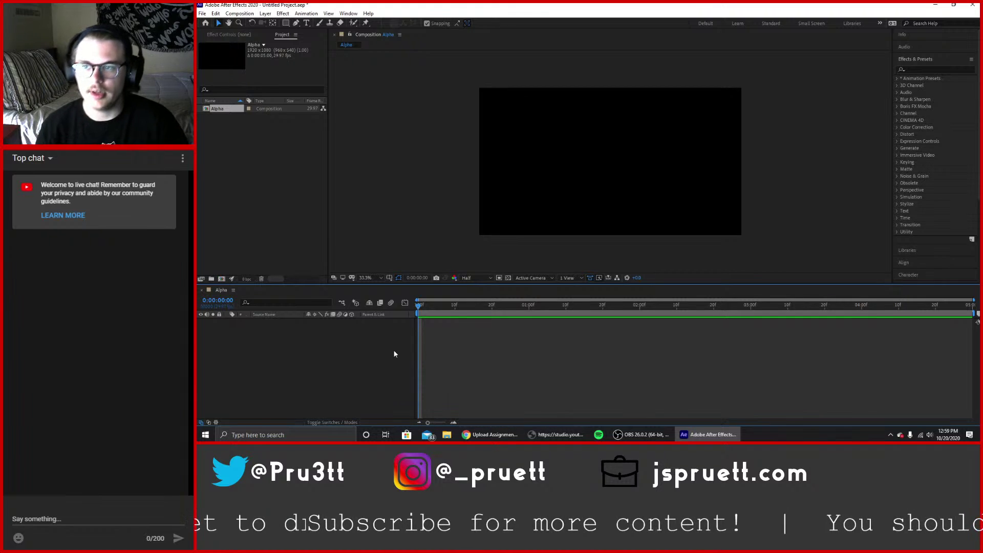
Add a white solid layer named BG at the full size of the Alpha composition.
{"action": "right_click", "coordinate": [277, 357]}
{"action": "mouse_move", "coordinate": [359, 266]}
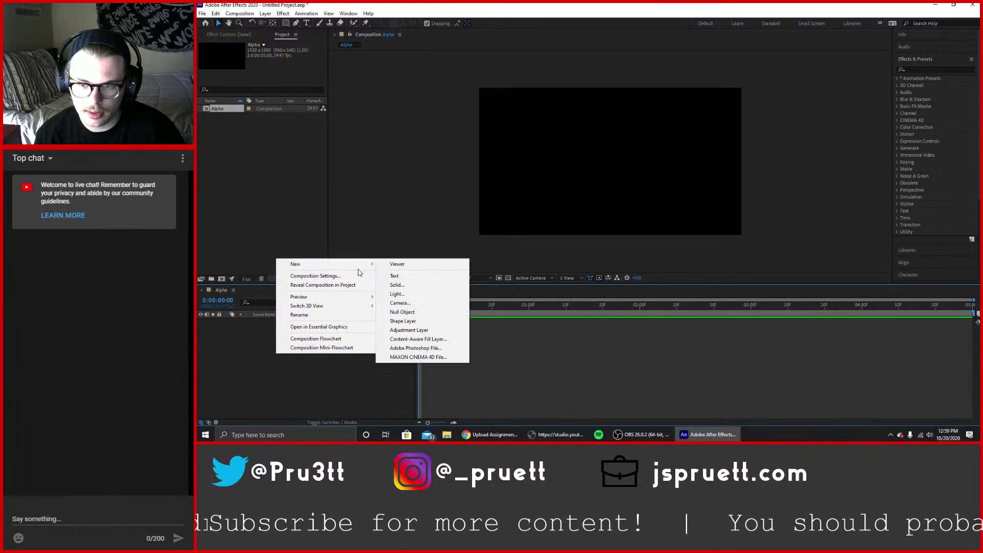
{"action": "left_click", "coordinate": [398, 285]}
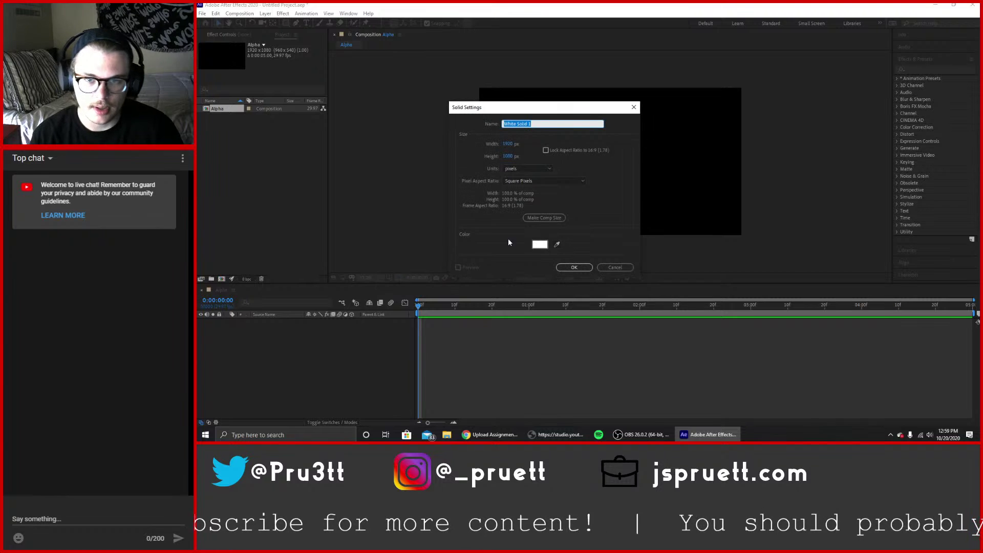
{"action": "type", "text": "BG"}
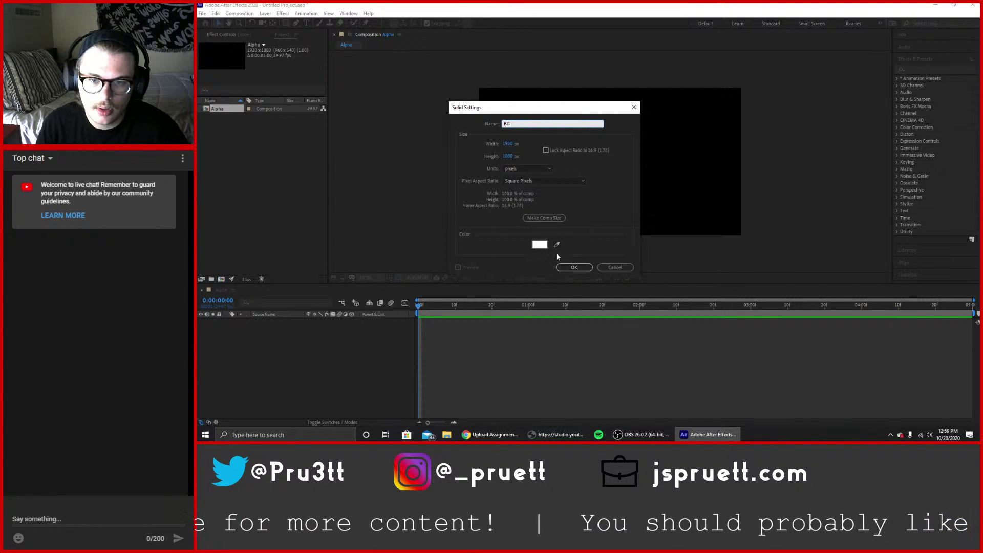
{"action": "left_click", "coordinate": [540, 244]}
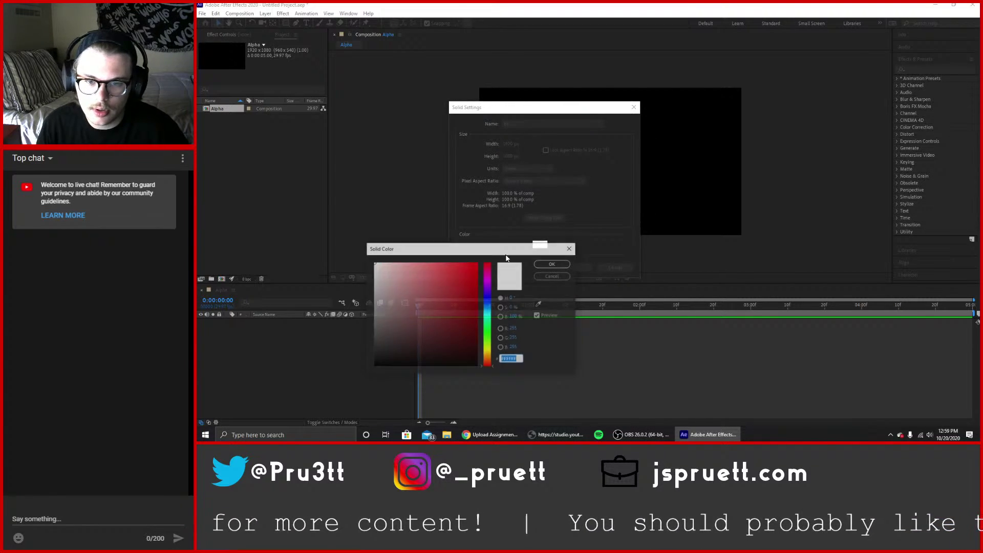
{"action": "left_click", "coordinate": [552, 264]}
{"action": "left_click", "coordinate": [581, 269]}
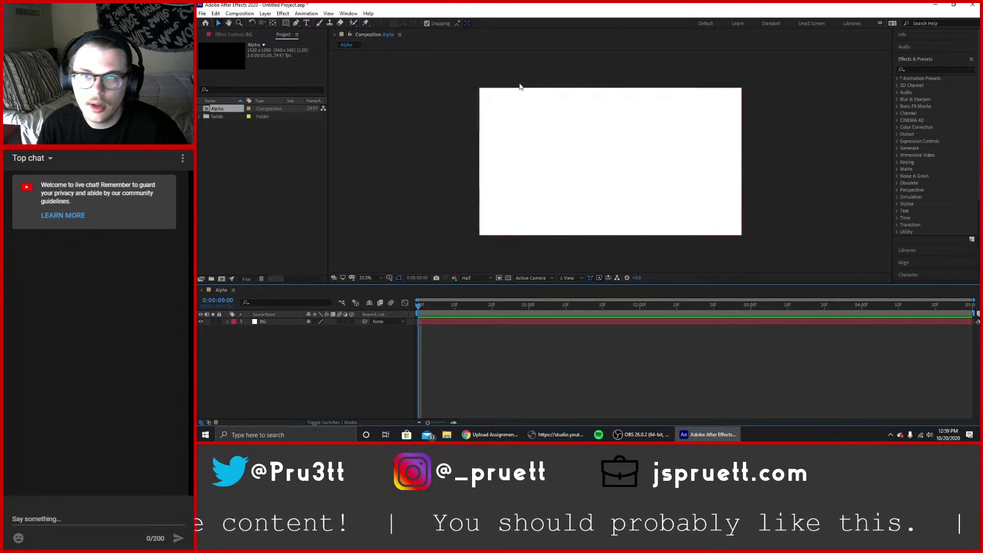
Add a text layer reading Hello and move it to the middle of the composition.
{"action": "left_click", "coordinate": [307, 23]}
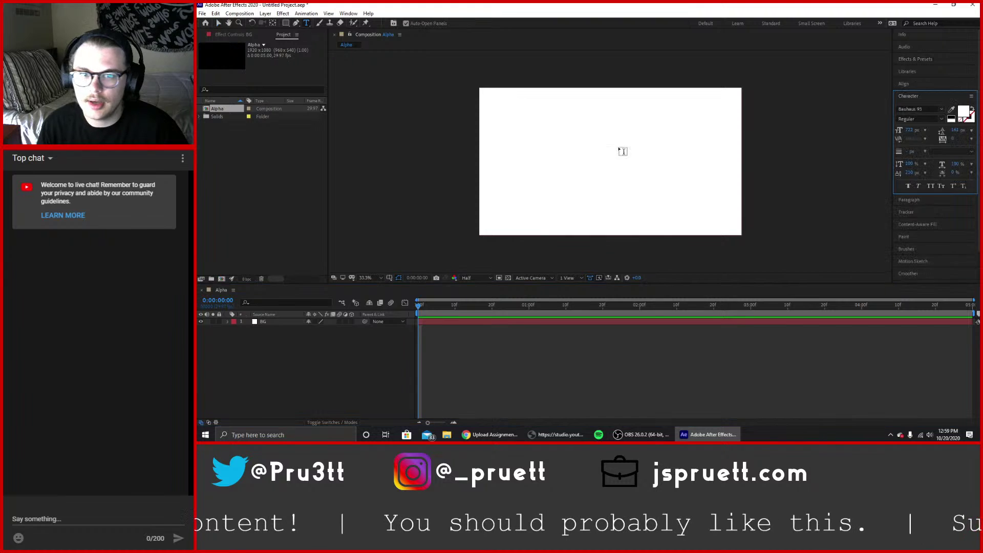
{"action": "left_click", "coordinate": [577, 167]}
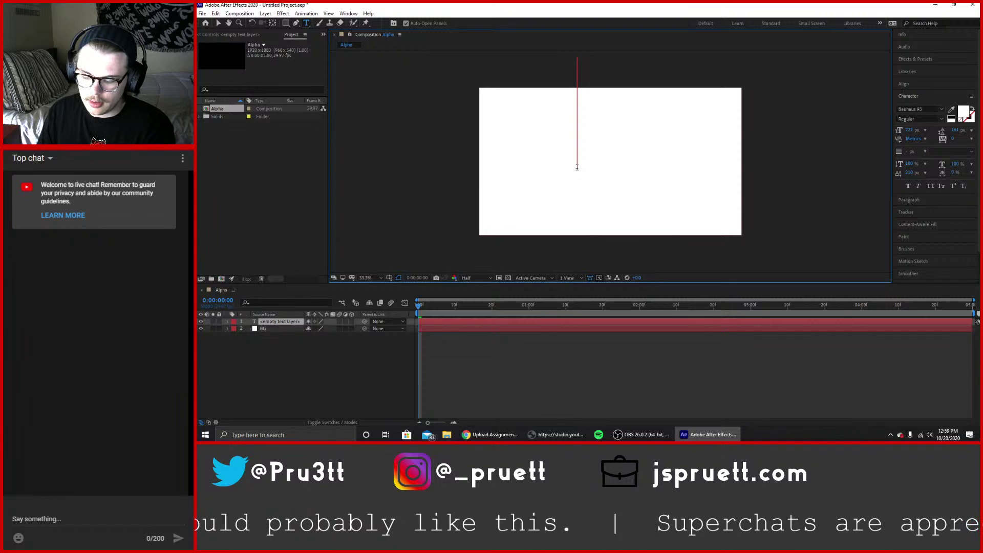
{"action": "type", "text": "Hello"}
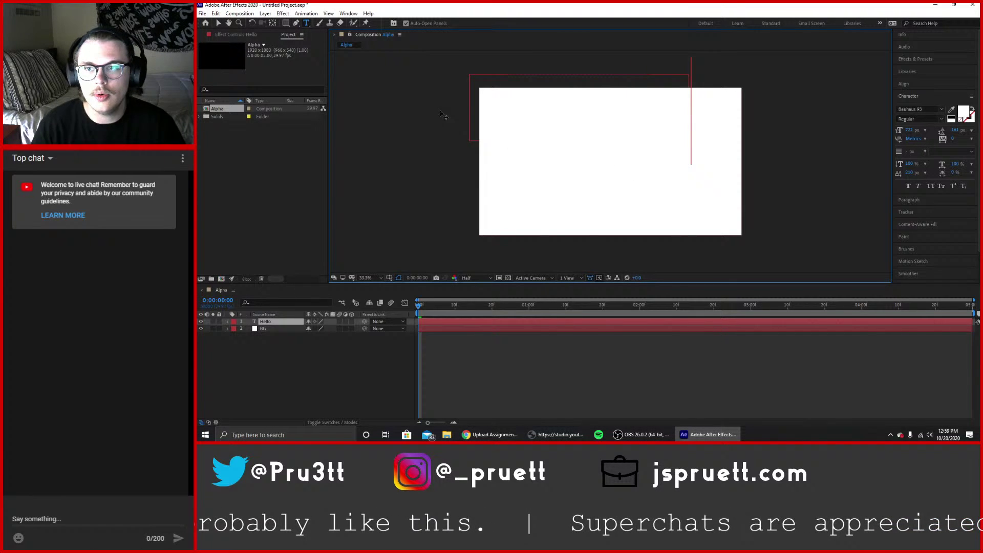
{"action": "left_click", "coordinate": [219, 23]}
{"action": "left_click_drag", "start_coordinate": [614, 123], "coordinate": [653, 165]}
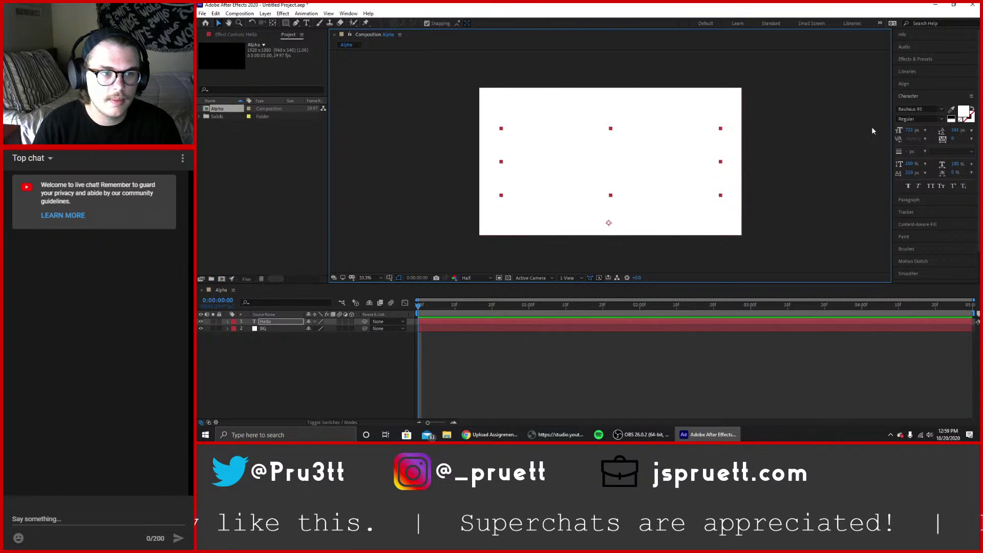
Center the Hello layer's anchor point in its content and move the current time to 0:00:04:12.
{"action": "left_click", "coordinate": [904, 84]}
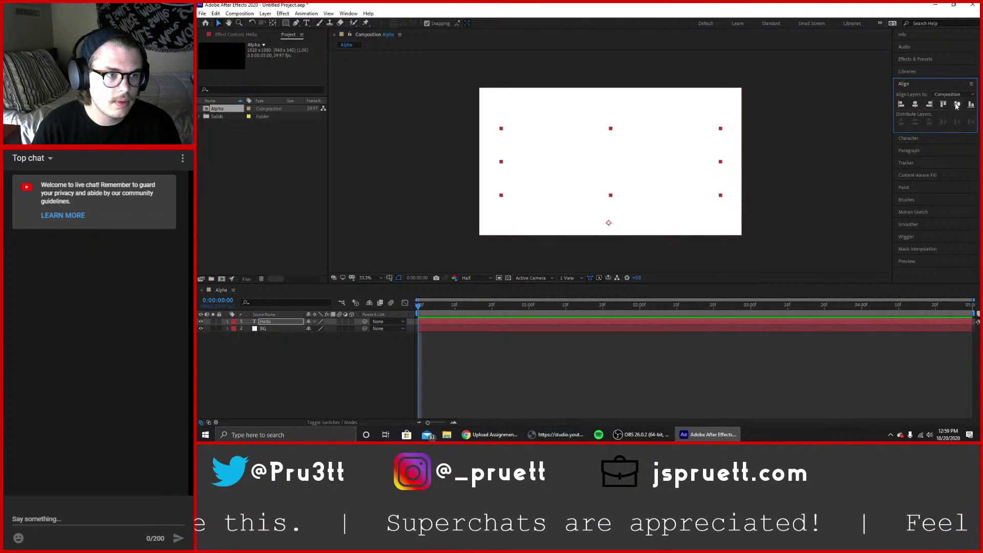
{"action": "left_click", "coordinate": [266, 14]}
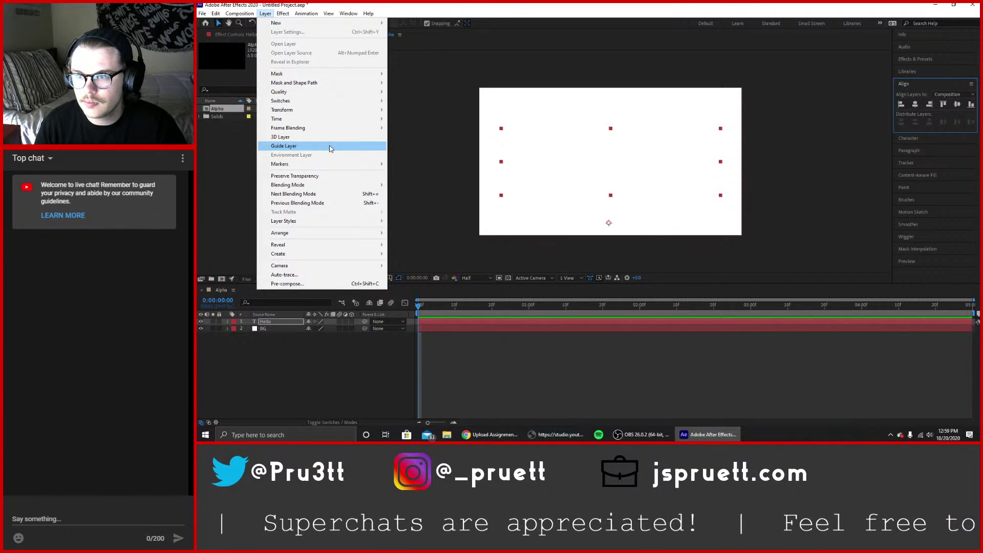
{"action": "mouse_move", "coordinate": [328, 110]}
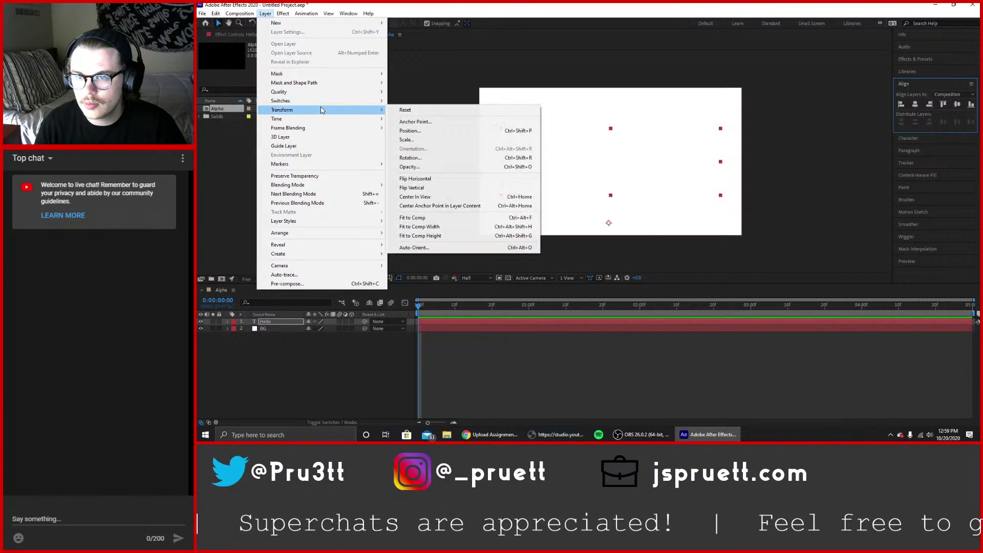
{"action": "left_click", "coordinate": [472, 206]}
{"action": "left_click", "coordinate": [384, 365]}
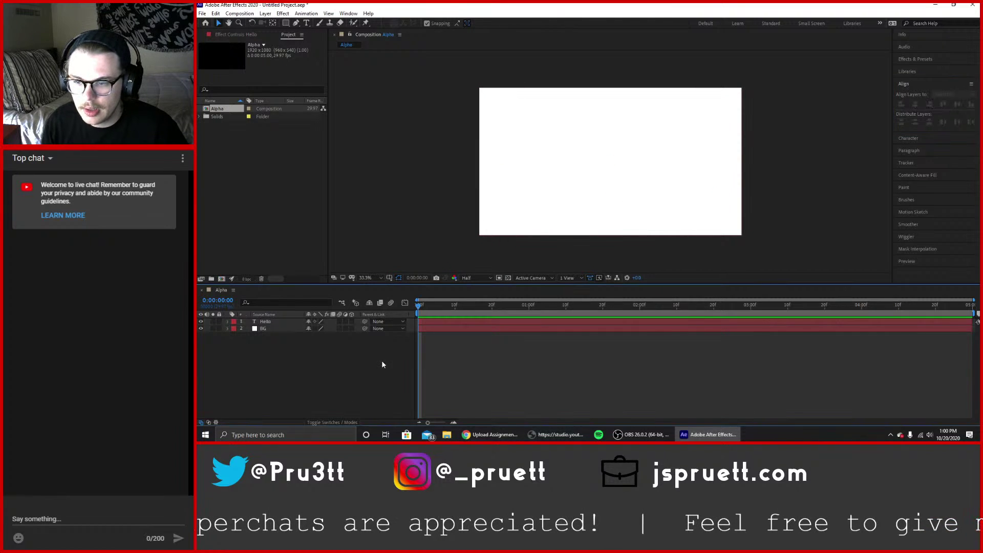
{"action": "left_click_drag", "start_coordinate": [419, 309], "coordinate": [906, 307]}
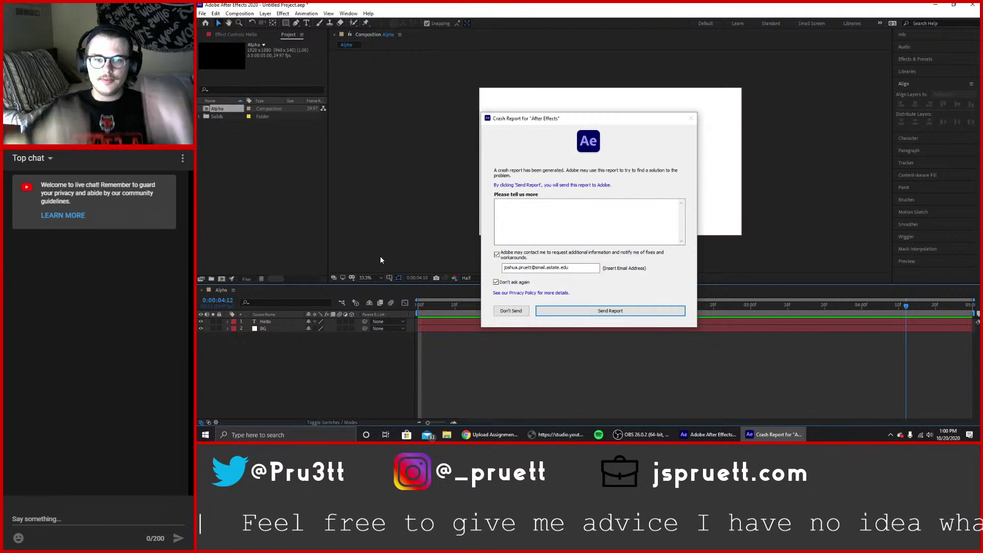
Dismiss the crash report without sending it and relaunch After Effects maximized, with the Essential Graphics panel closed.
{"action": "left_click", "coordinate": [512, 310]}
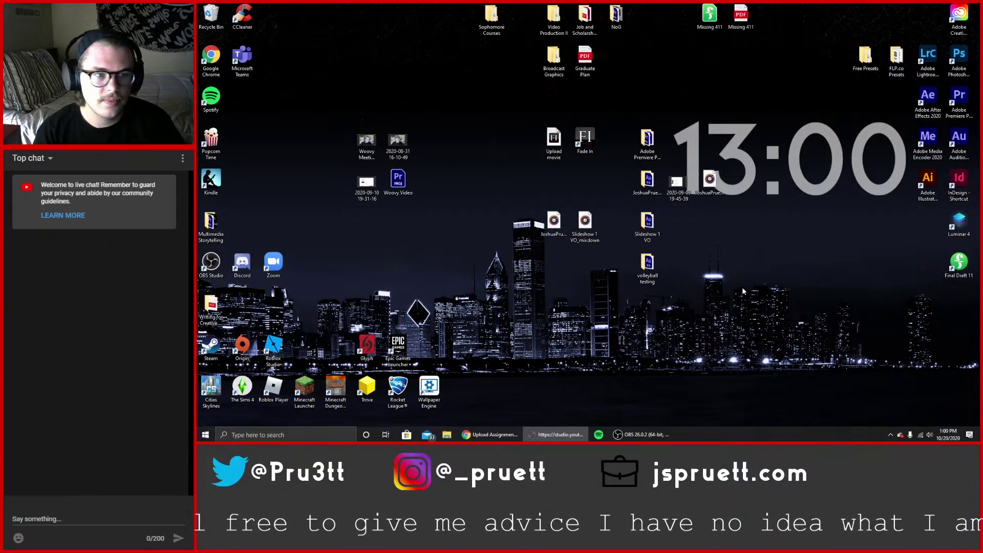
{"action": "double_click", "coordinate": [930, 101]}
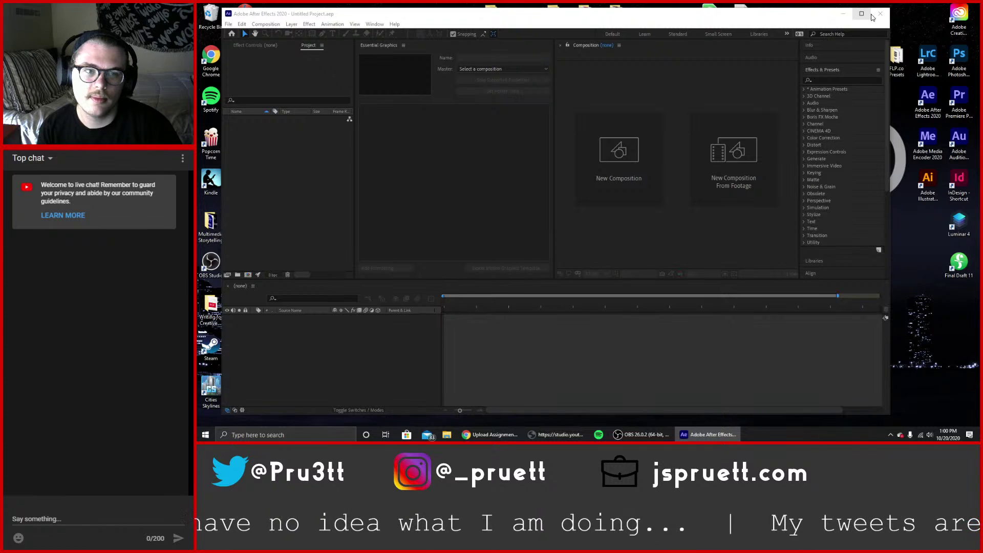
{"action": "left_click", "coordinate": [866, 15]}
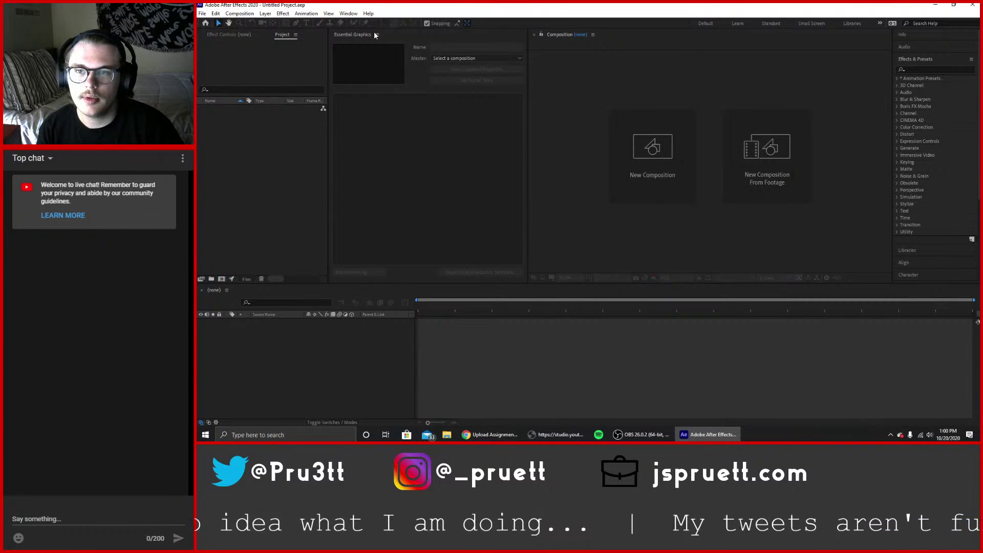
{"action": "left_click", "coordinate": [377, 35]}
{"action": "left_click", "coordinate": [397, 37]}
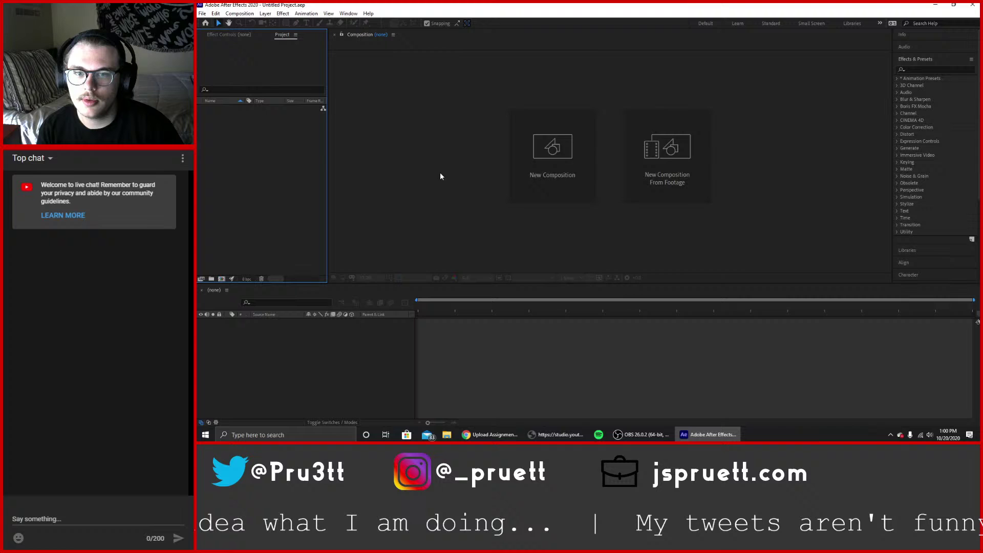
Start a new composition named Alpha with a size of 1920 x 1080 px and the aspect ratio locked.
{"action": "left_click", "coordinate": [578, 175]}
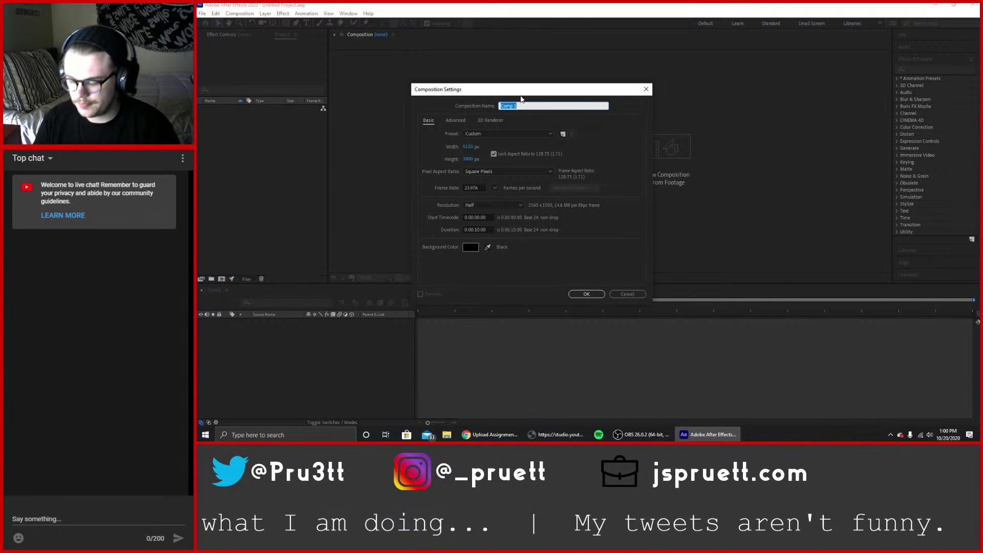
{"action": "type", "text": "Alpha"}
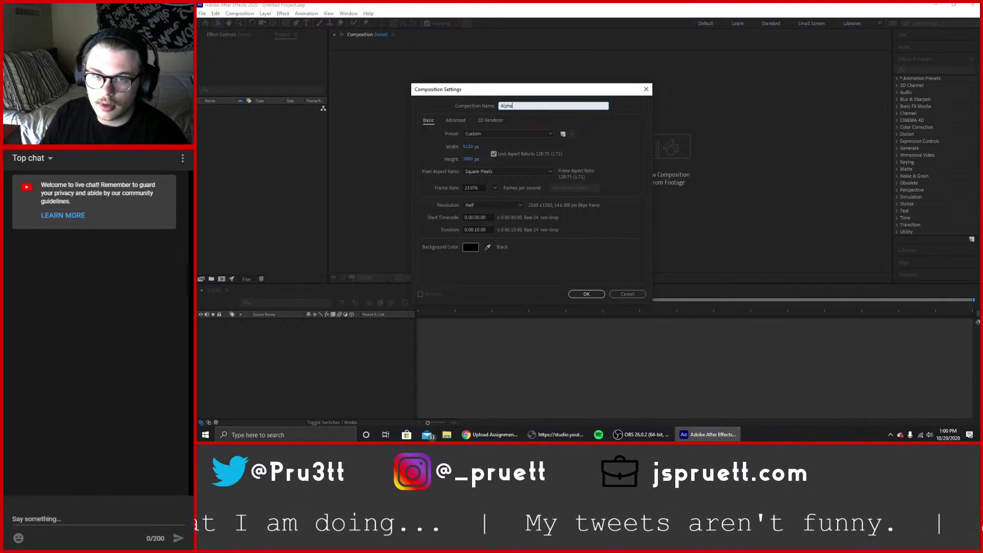
{"action": "left_click", "coordinate": [464, 146]}
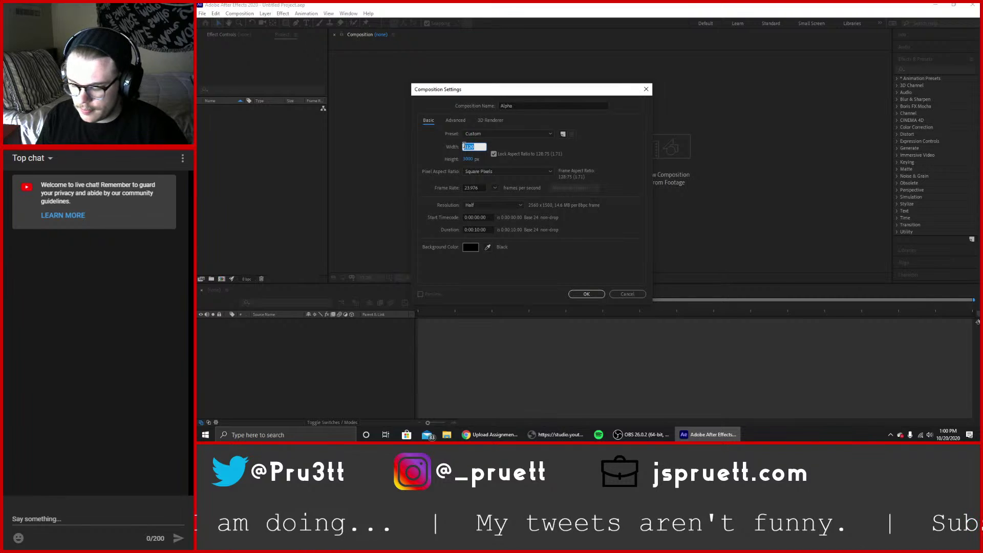
{"action": "type", "text": "1920"}
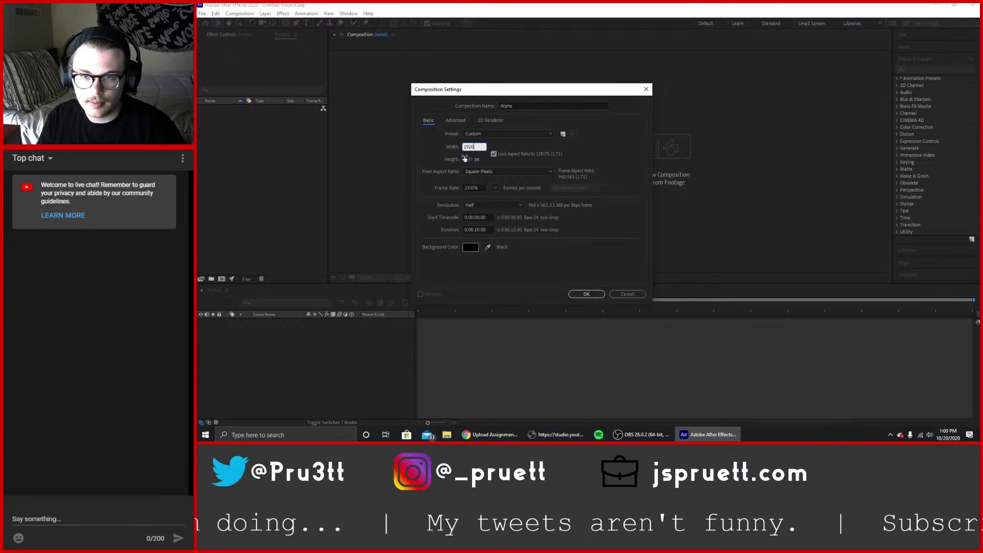
{"action": "left_click", "coordinate": [493, 154]}
{"action": "left_click", "coordinate": [467, 159]}
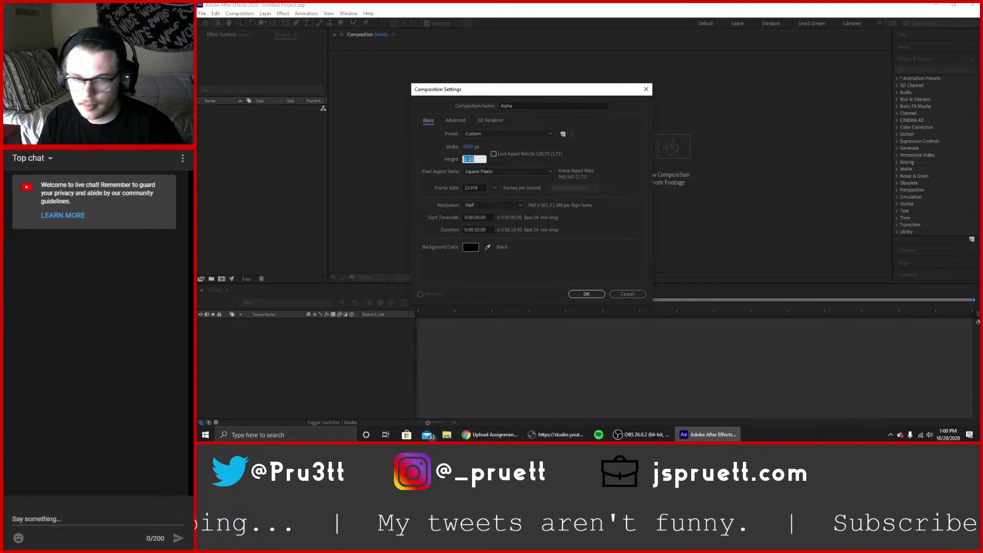
{"action": "type", "text": "1080"}
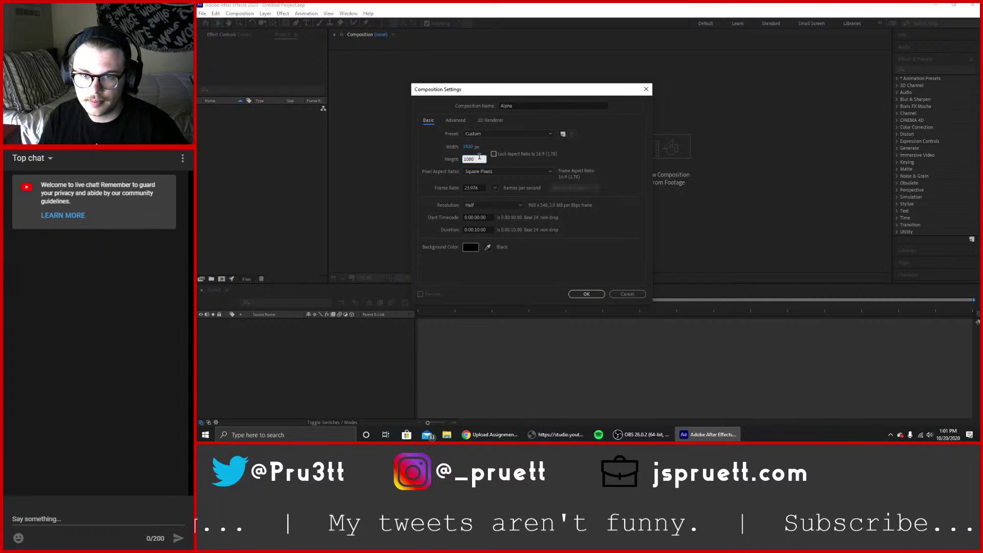
{"action": "left_click", "coordinate": [494, 154]}
Set the Alpha composition's frame rate to 29.97 fps and its duration to 0:00:05:00, and create it.
{"action": "left_click", "coordinate": [489, 188]}
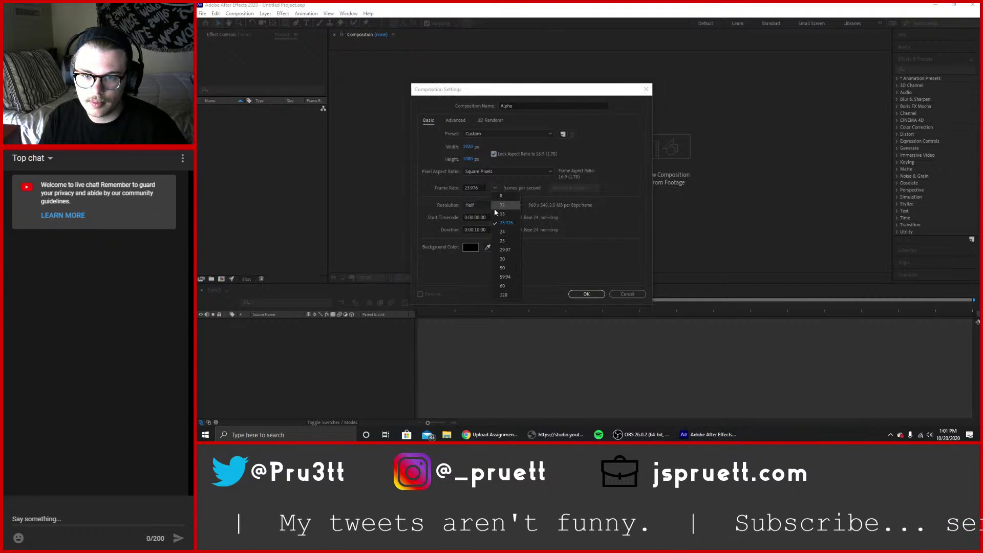
{"action": "left_click", "coordinate": [506, 250]}
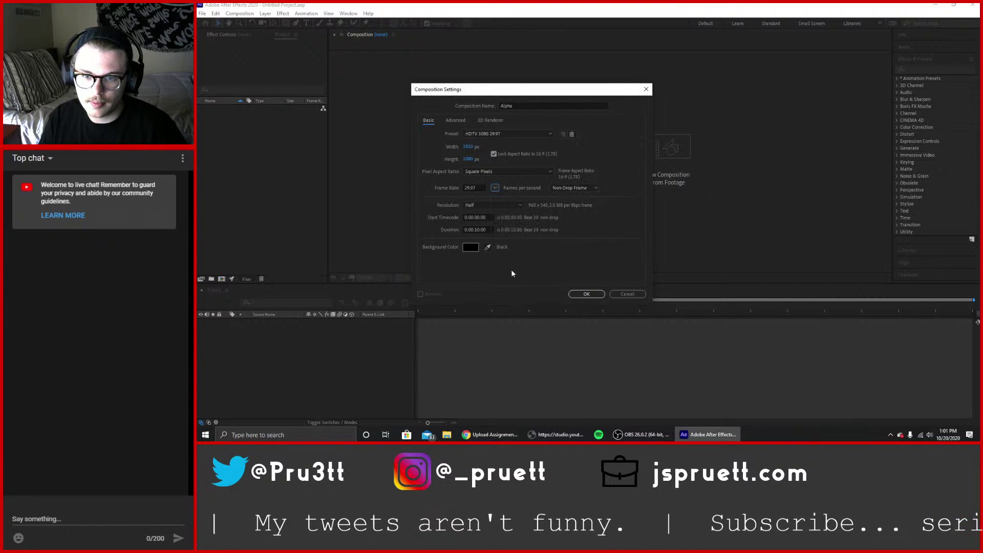
{"action": "left_click", "coordinate": [478, 230]}
{"action": "key", "text": "BackSpace"}
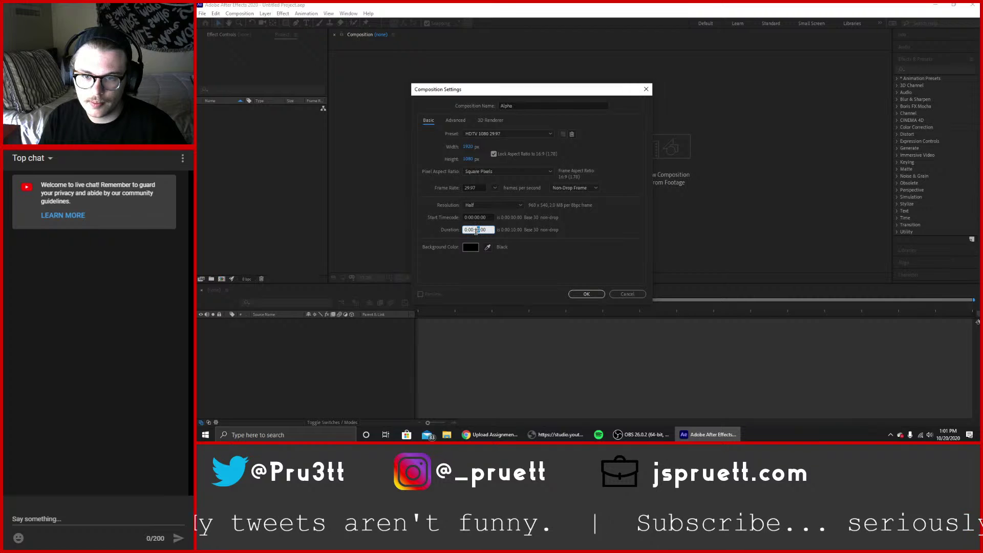
{"action": "type", "text": "5"}
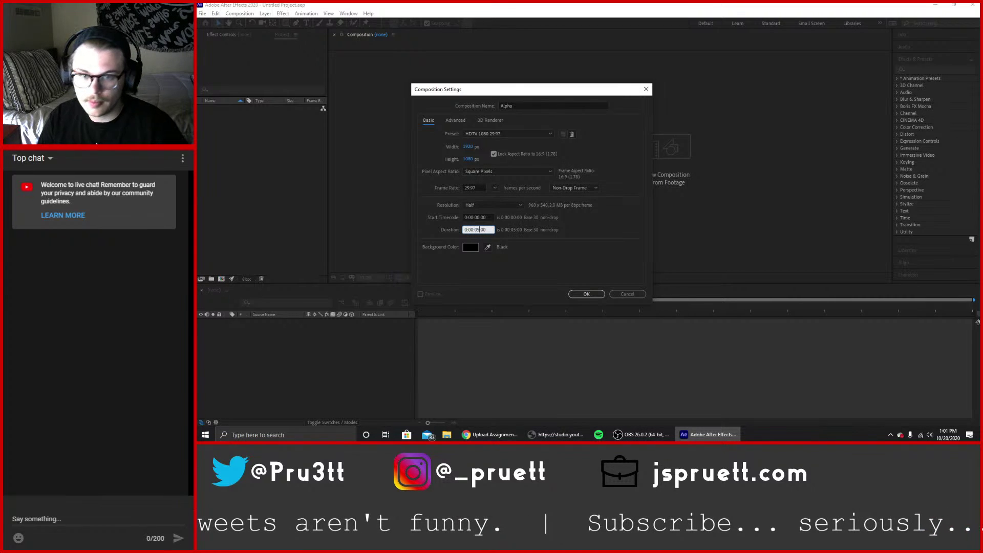
{"action": "left_click", "coordinate": [587, 295]}
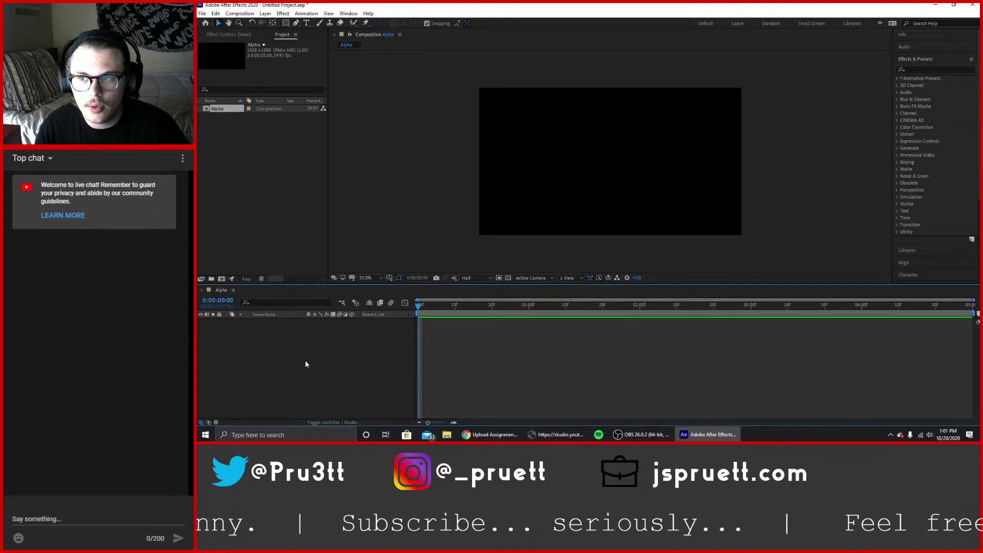
Begin saving the project under a new name and create a folder named WA06 Track Mattes in Weekly Animations.
{"action": "left_click", "coordinate": [202, 14]}
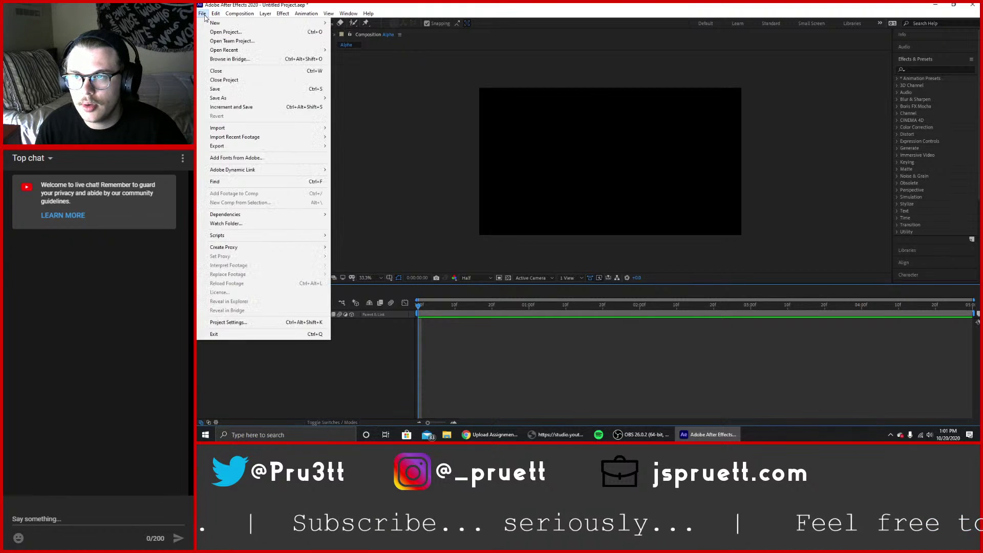
{"action": "mouse_move", "coordinate": [240, 100]}
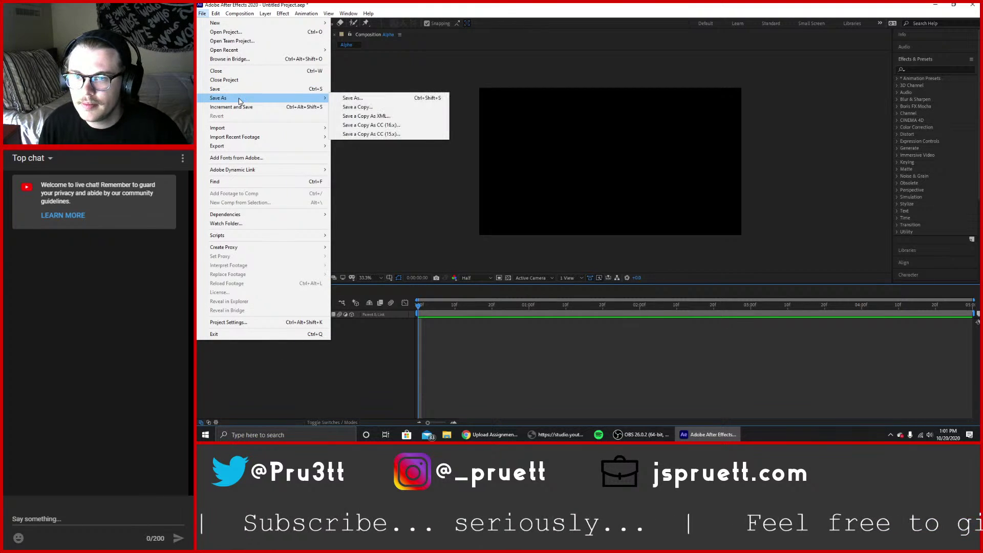
{"action": "left_click", "coordinate": [344, 99]}
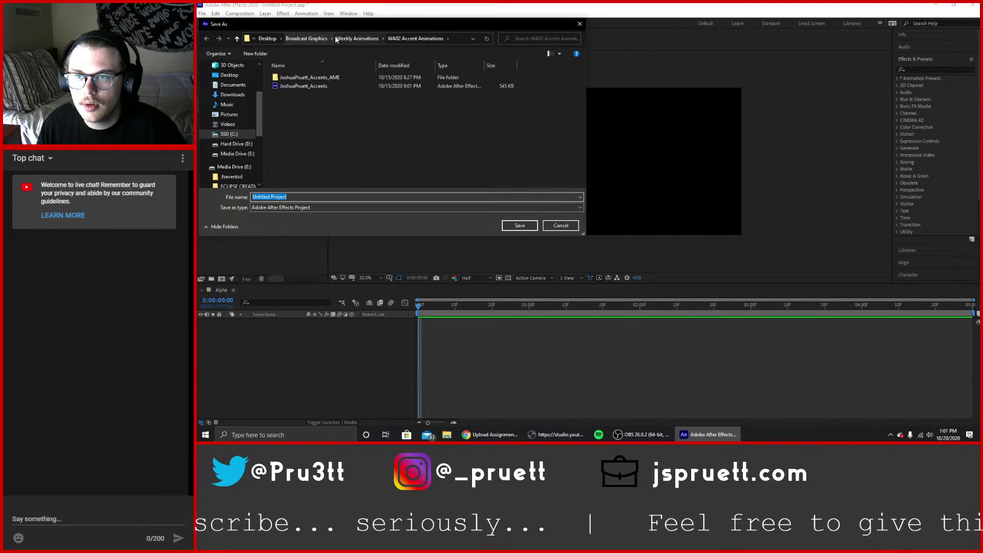
{"action": "left_click", "coordinate": [360, 38]}
{"action": "right_click", "coordinate": [302, 138]}
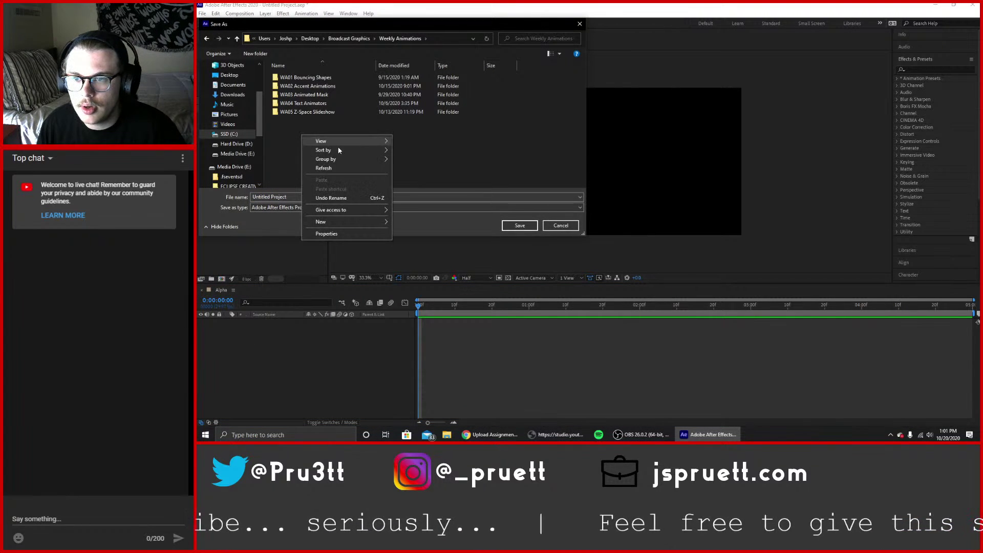
{"action": "mouse_move", "coordinate": [330, 222]}
{"action": "left_click", "coordinate": [432, 222]}
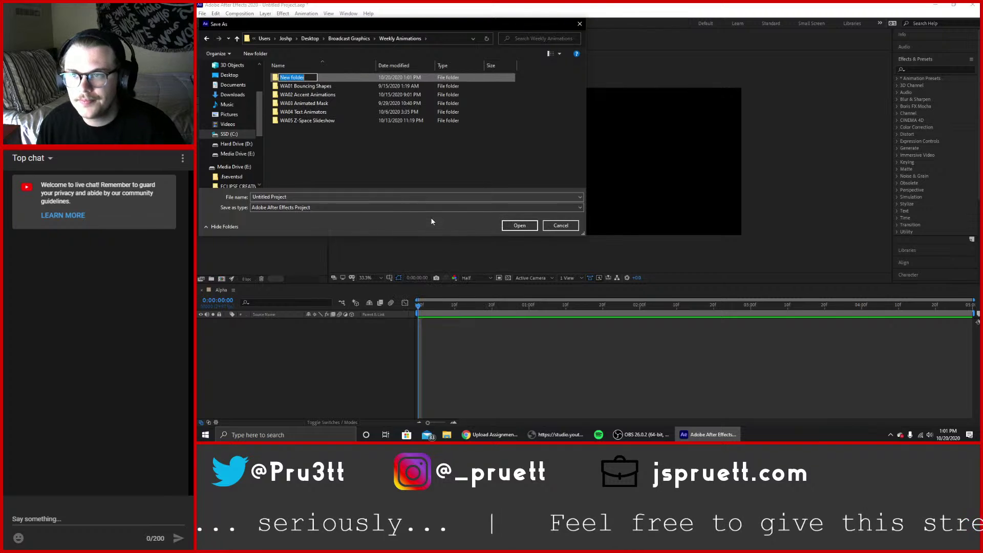
{"action": "type", "text": "W"}
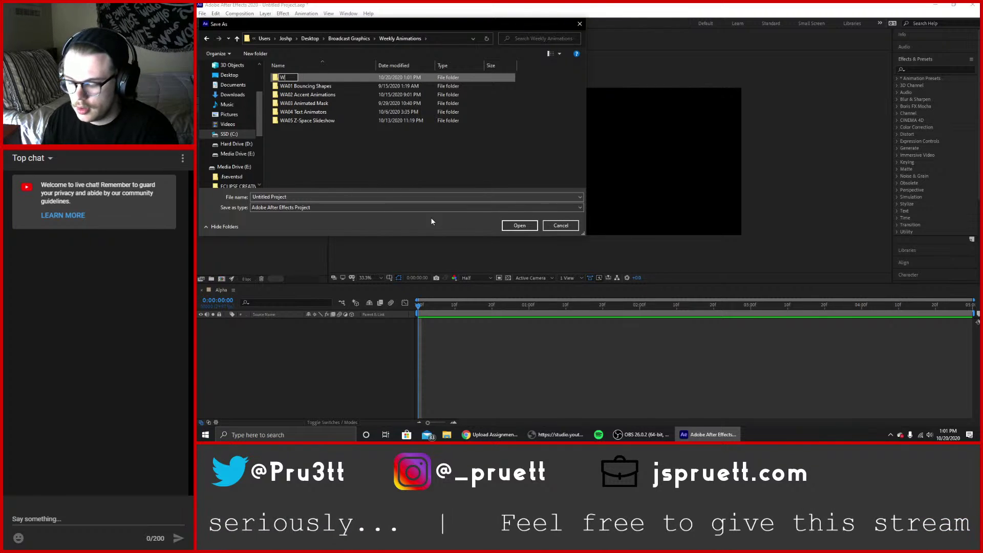
{"action": "type", "text": "A0"}
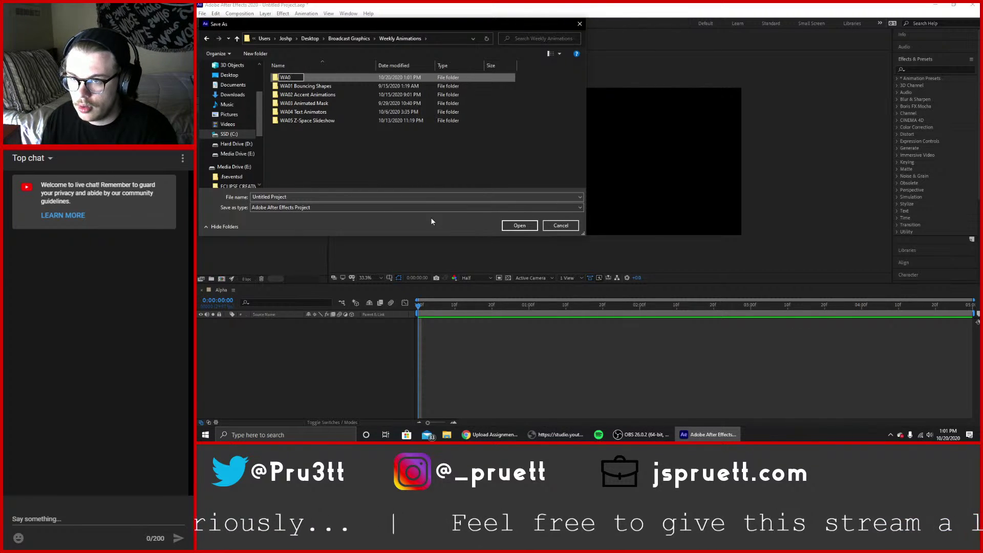
{"action": "type", "text": "6"}
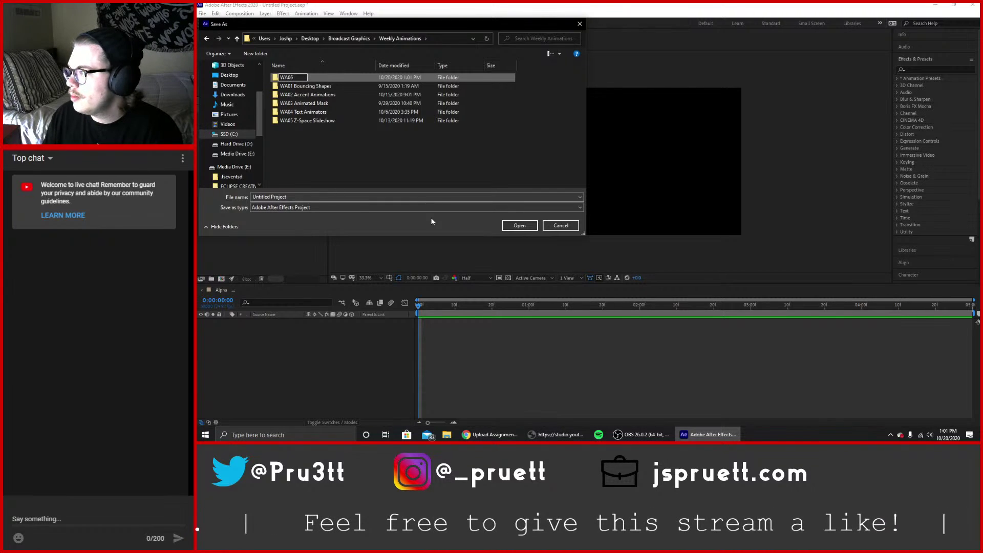
{"action": "type", "text": " -Track Mattes"}
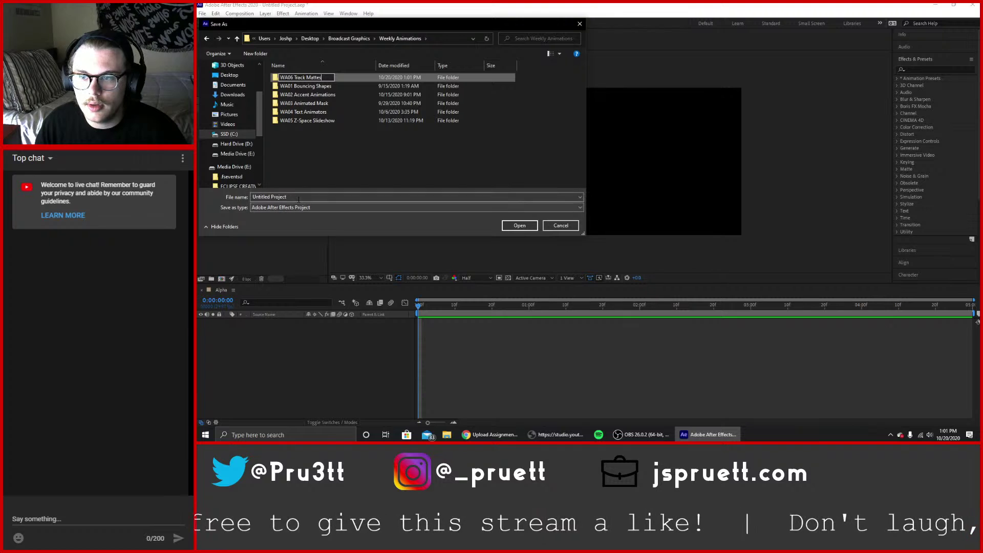
{"action": "key", "text": "Return"}
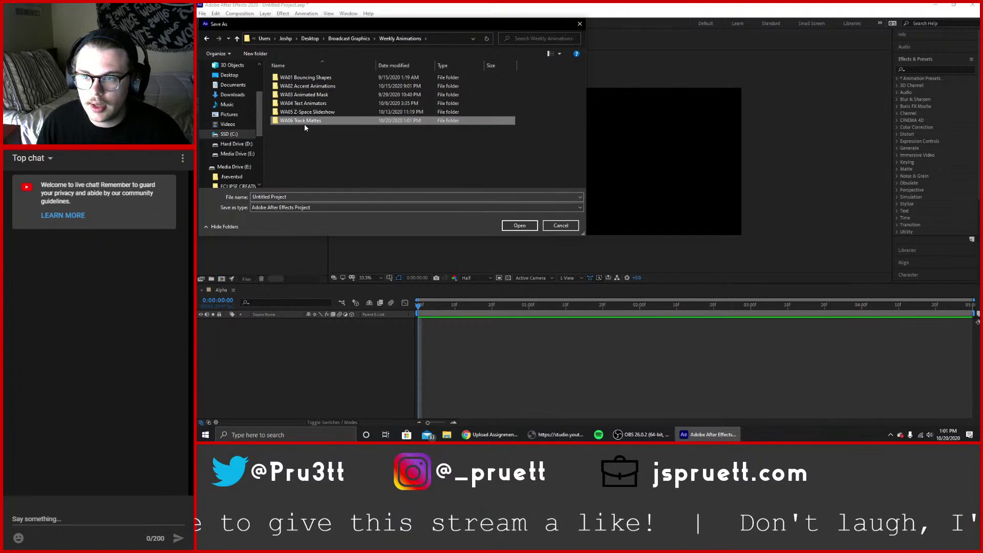
Save the project as TrackMattes inside the WA06 Track Mattes folder.
{"action": "double_click", "coordinate": [304, 121]}
{"action": "left_click", "coordinate": [292, 197]}
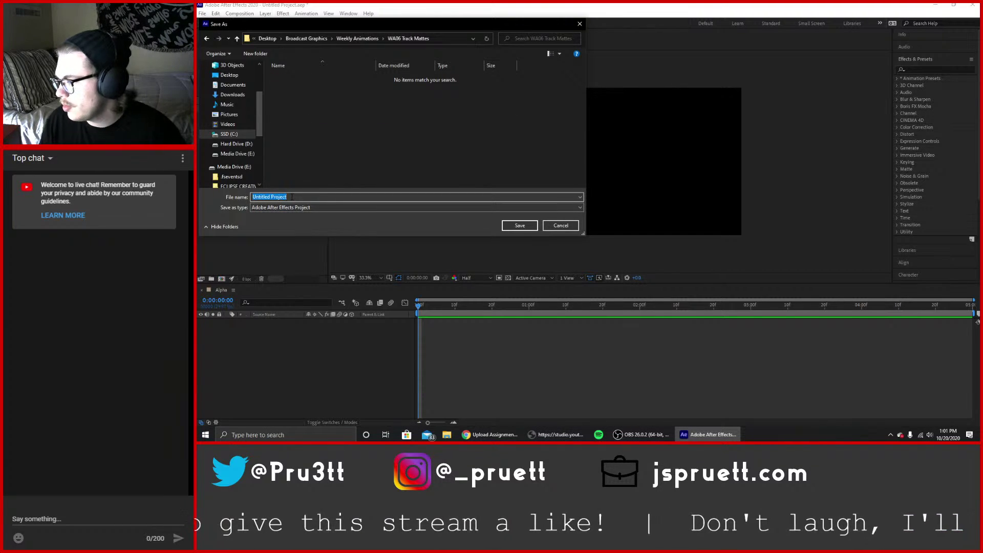
{"action": "type", "text": "Tra"}
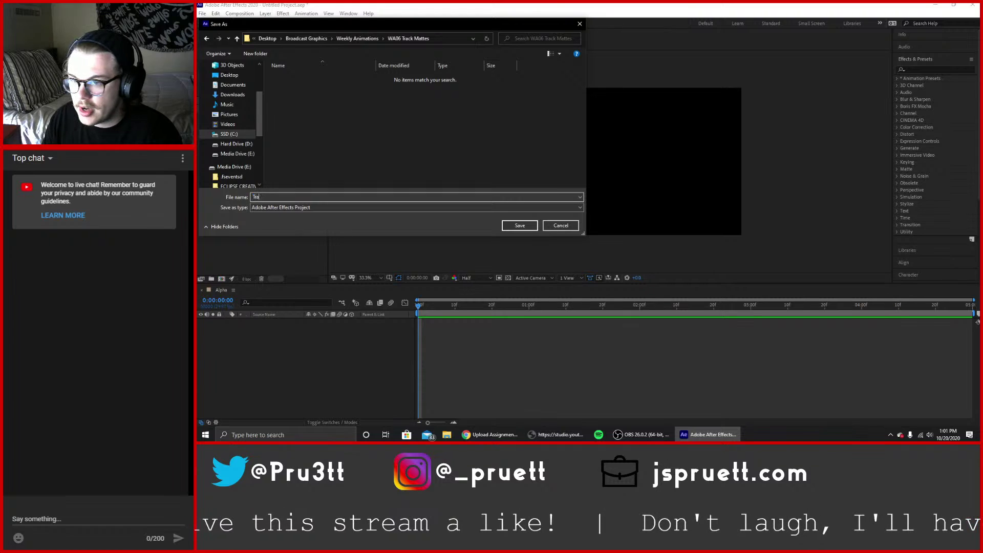
{"action": "type", "text": "ckMattes"}
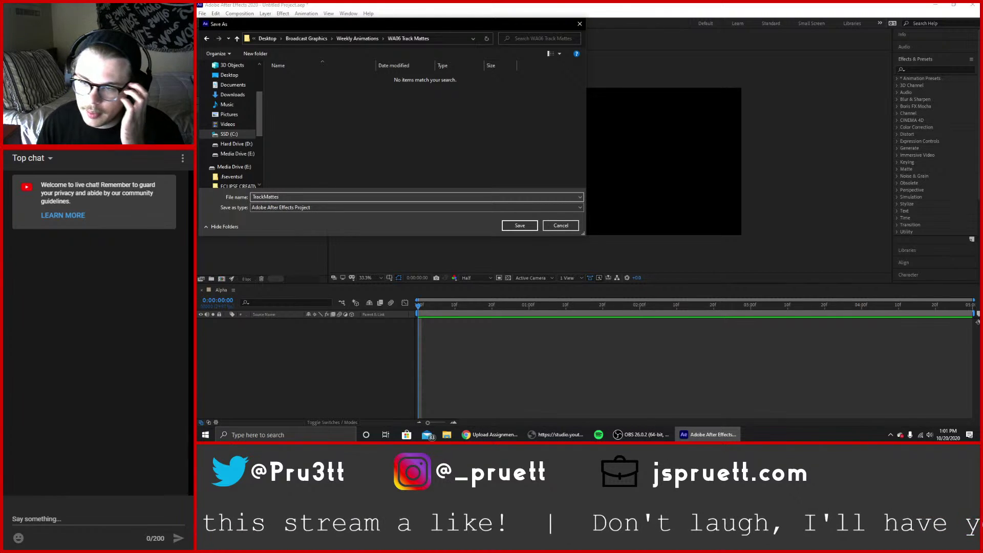
{"action": "left_click", "coordinate": [520, 226]}
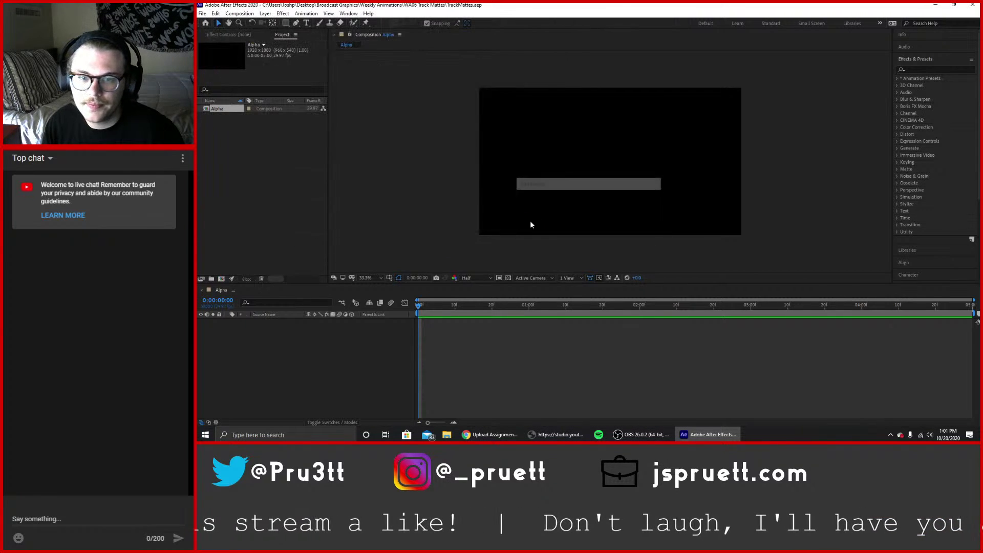
Add a white solid layer named BG at the full size of the Alpha composition.
{"action": "right_click", "coordinate": [362, 335]}
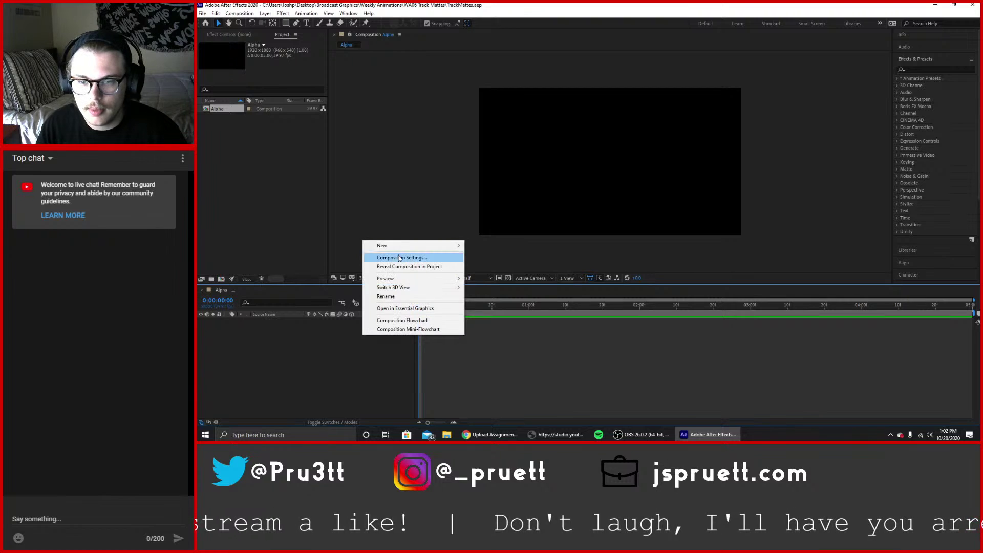
{"action": "mouse_move", "coordinate": [402, 247]}
{"action": "left_click", "coordinate": [496, 264]}
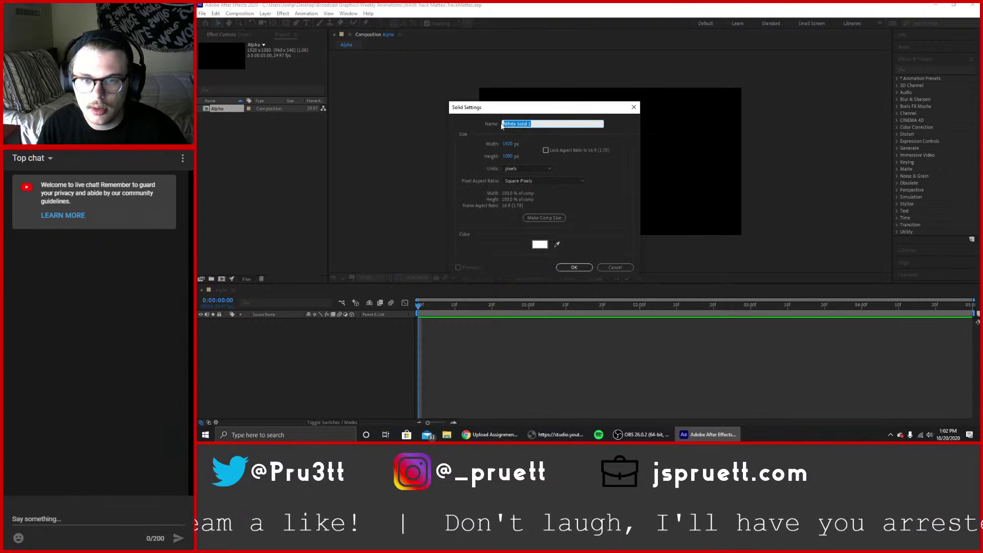
{"action": "type", "text": "BG"}
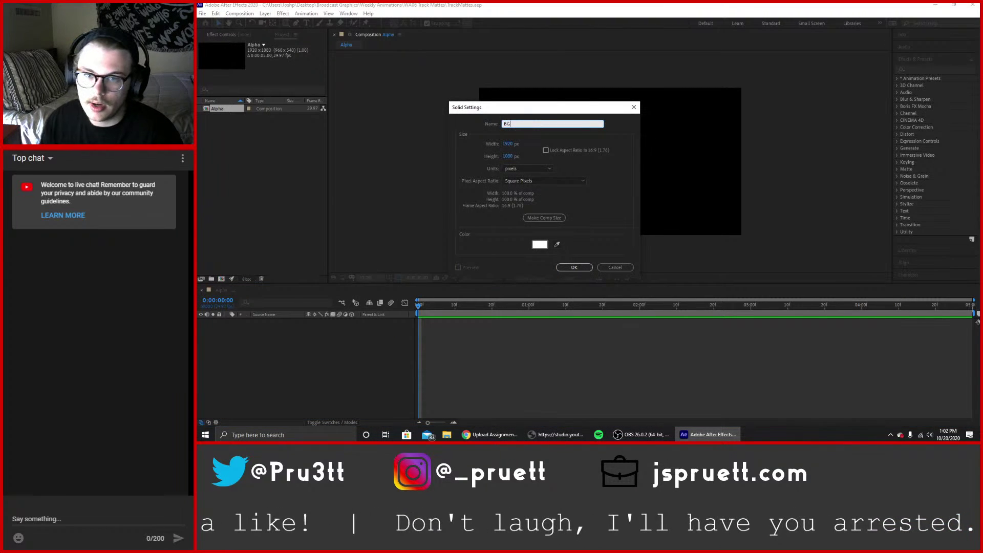
{"action": "left_click", "coordinate": [576, 267]}
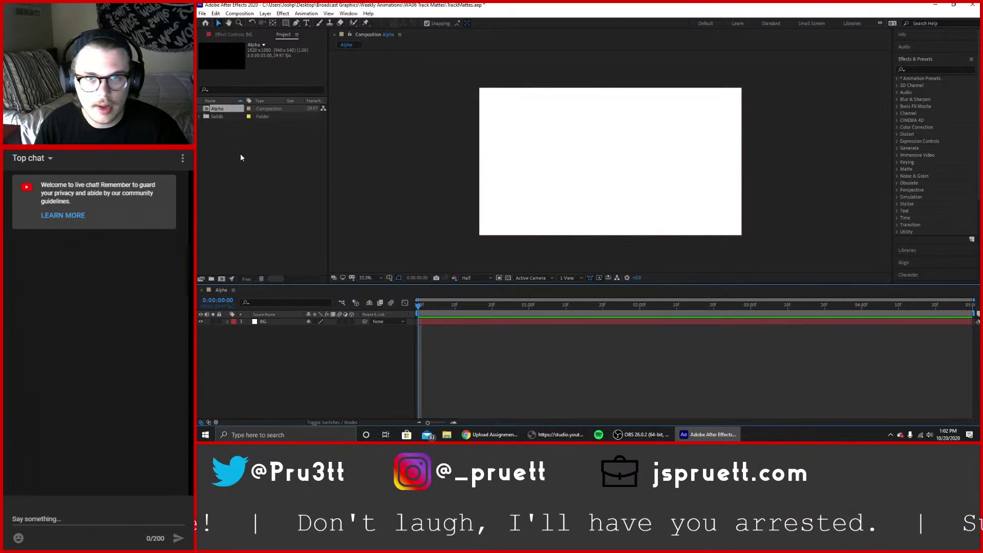
Add a text layer reading "Hello." above the BG layer in the Alpha composition.
{"action": "left_click", "coordinate": [307, 24]}
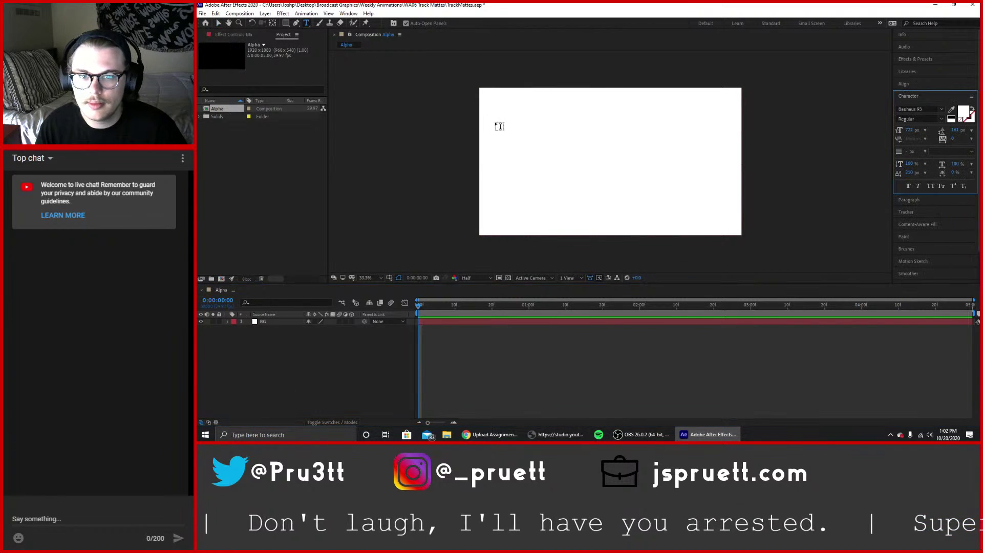
{"action": "left_click", "coordinate": [511, 137]}
{"action": "type", "text": "Hello"}
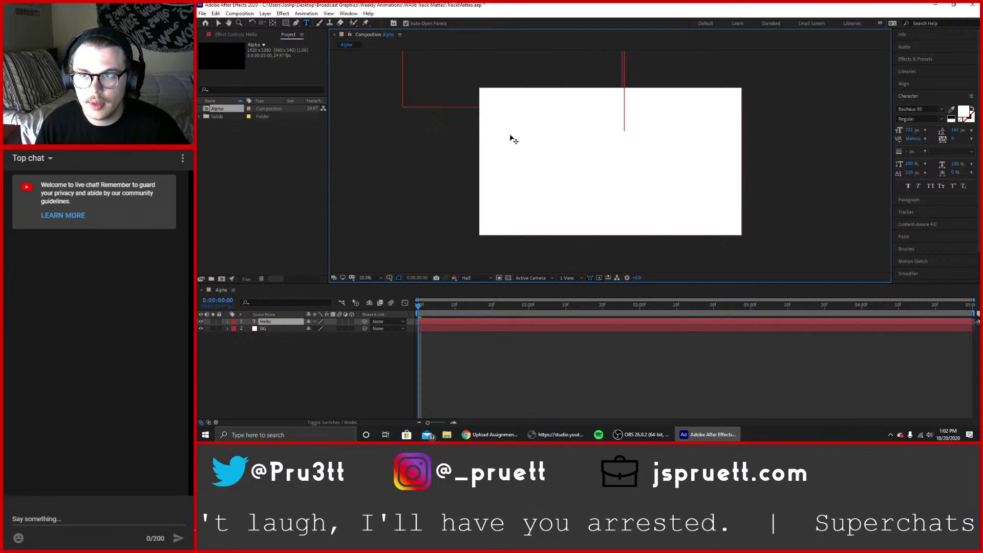
{"action": "key", "text": "BackSpace"}
{"action": "key", "text": "BackSpace"}
{"action": "key", "text": "BackSpace"}
{"action": "key", "text": "BackSpace"}
{"action": "key", "text": "BackSpace"}
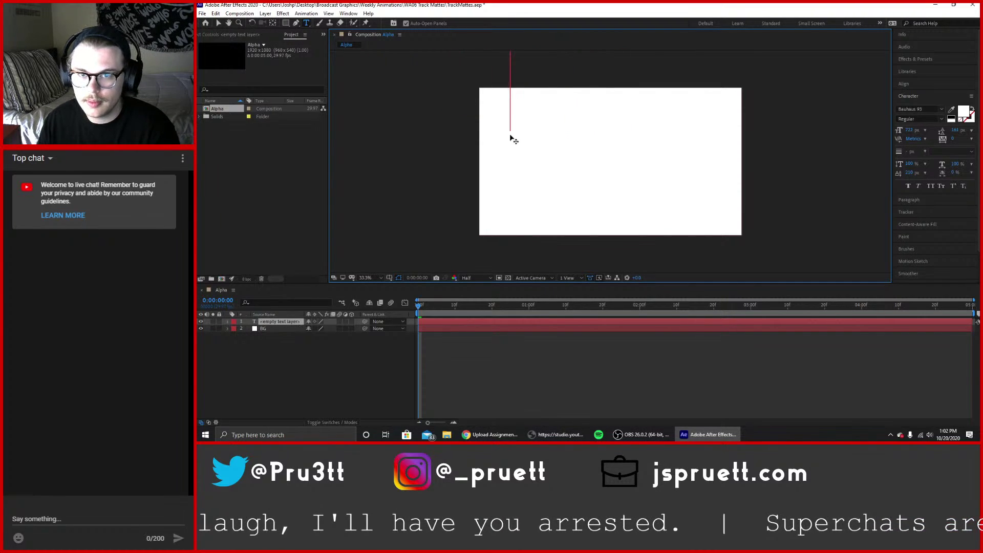
{"action": "type", "text": "Hell"}
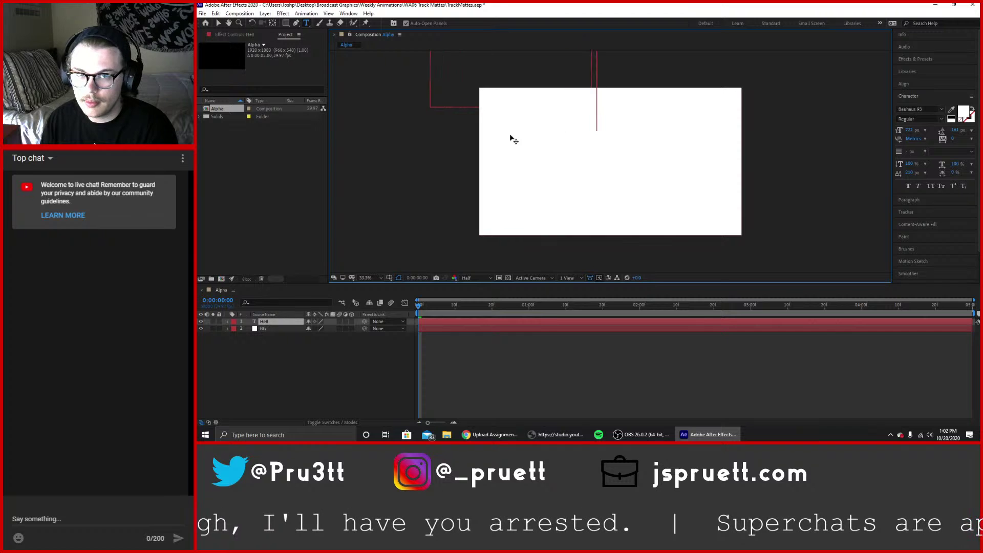
{"action": "type", "text": "o."}
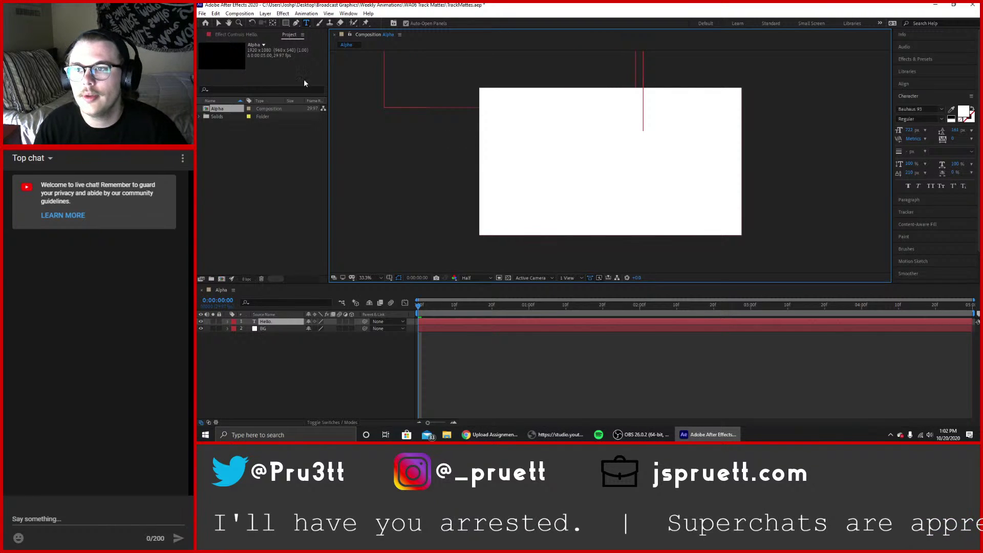
Move the "Hello." text onto the canvas and align it to the center of the composition.
{"action": "left_click", "coordinate": [218, 24]}
{"action": "left_click_drag", "start_coordinate": [596, 103], "coordinate": [677, 164]}
{"action": "left_click", "coordinate": [907, 84]}
{"action": "left_click", "coordinate": [916, 105]}
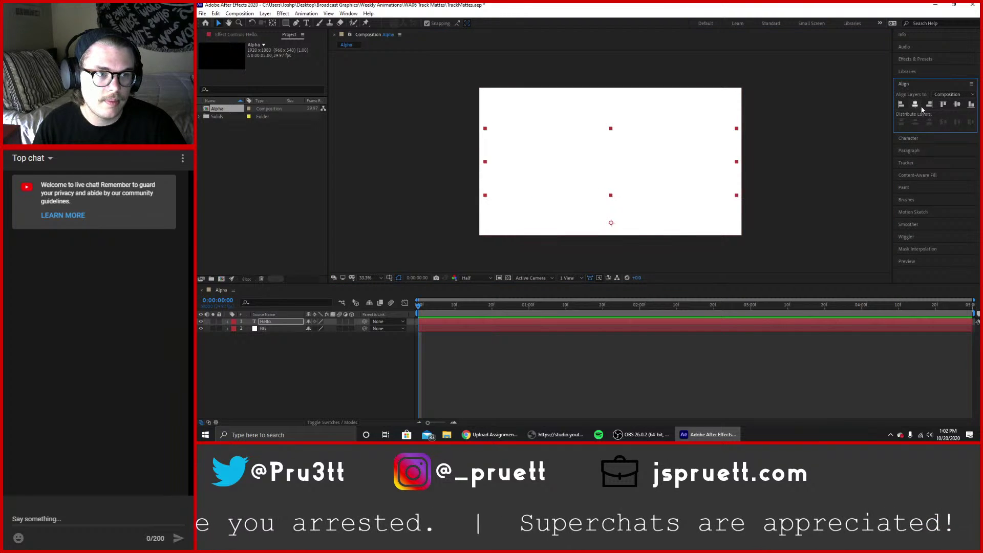
Center the "Hello." text layer vertically in the composition and center its anchor point in the layer content.
{"action": "left_click", "coordinate": [956, 105]}
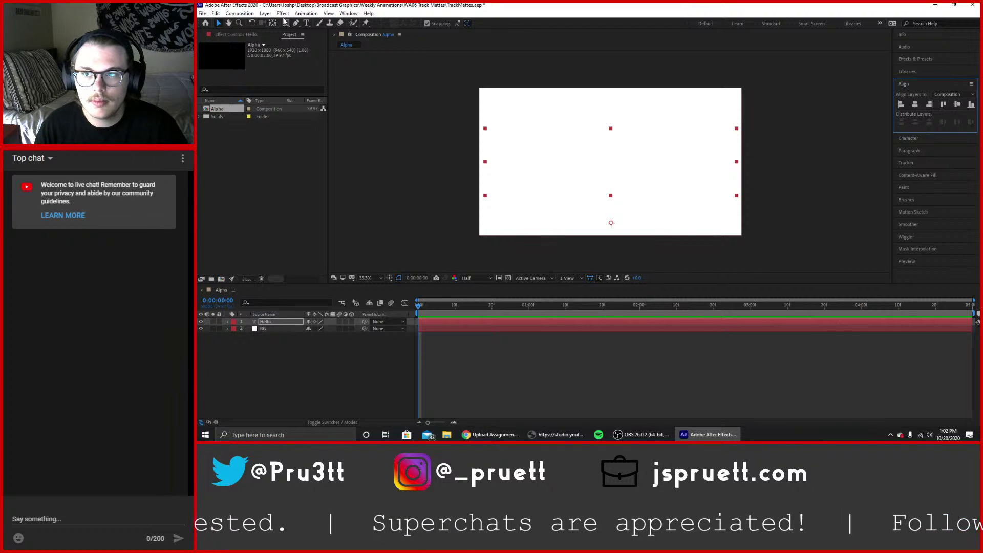
{"action": "left_click", "coordinate": [266, 13]}
{"action": "mouse_move", "coordinate": [302, 117]}
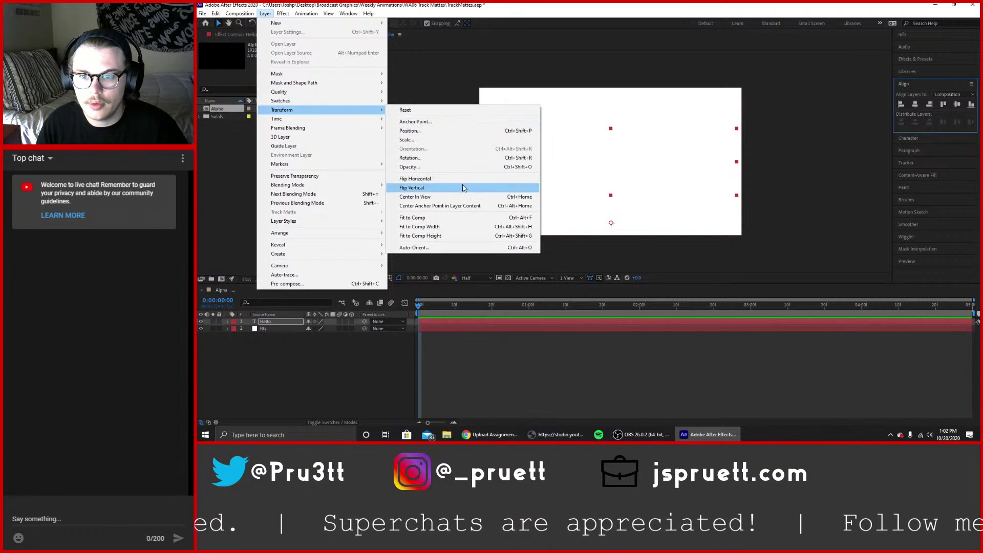
{"action": "left_click", "coordinate": [441, 205]}
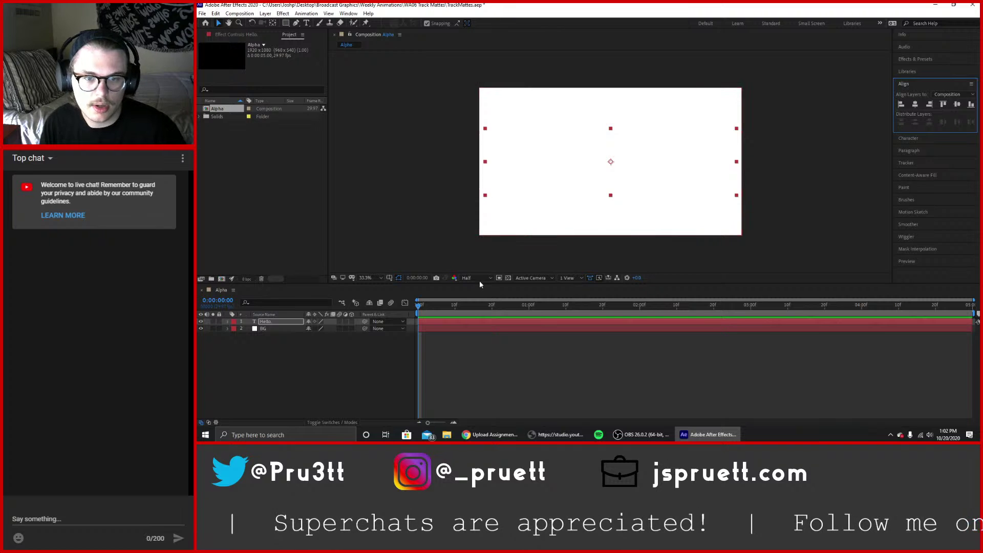
{"action": "left_click", "coordinate": [450, 341]}
{"action": "left_click_drag", "start_coordinate": [421, 305], "coordinate": [307, 289]}
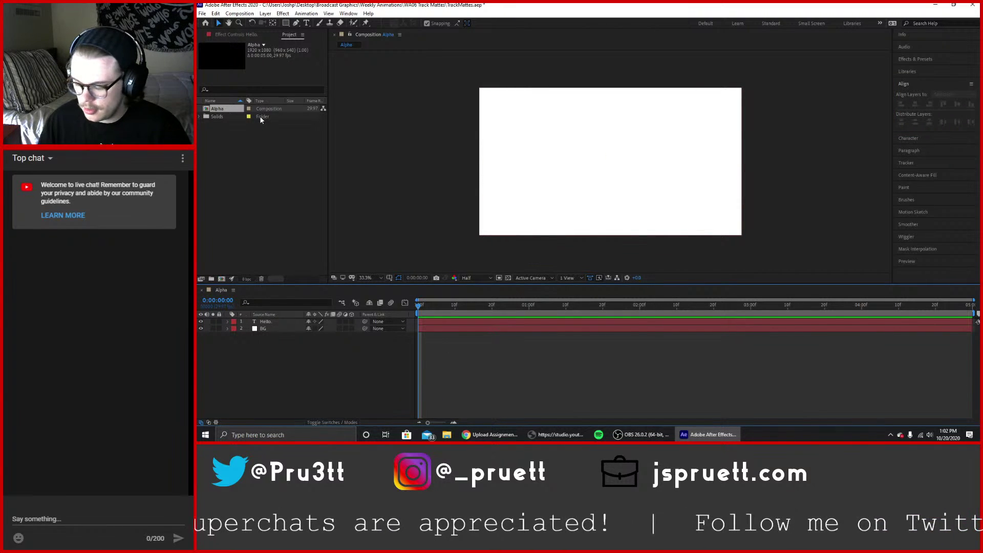
{"action": "left_click_drag", "start_coordinate": [451, 305], "coordinate": [700, 304]}
{"action": "left_click_drag", "start_coordinate": [528, 308], "coordinate": [312, 308]}
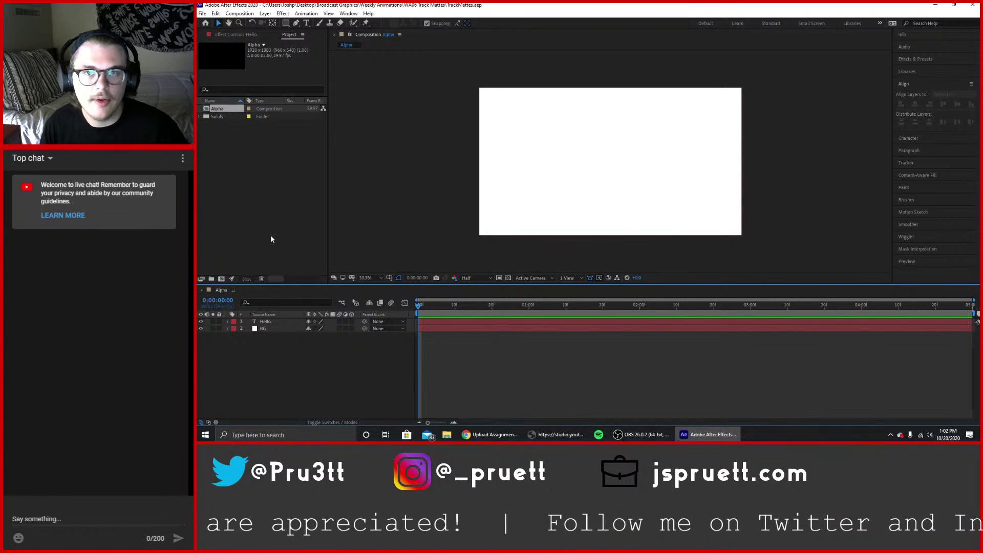
{"action": "left_click", "coordinate": [562, 167]}
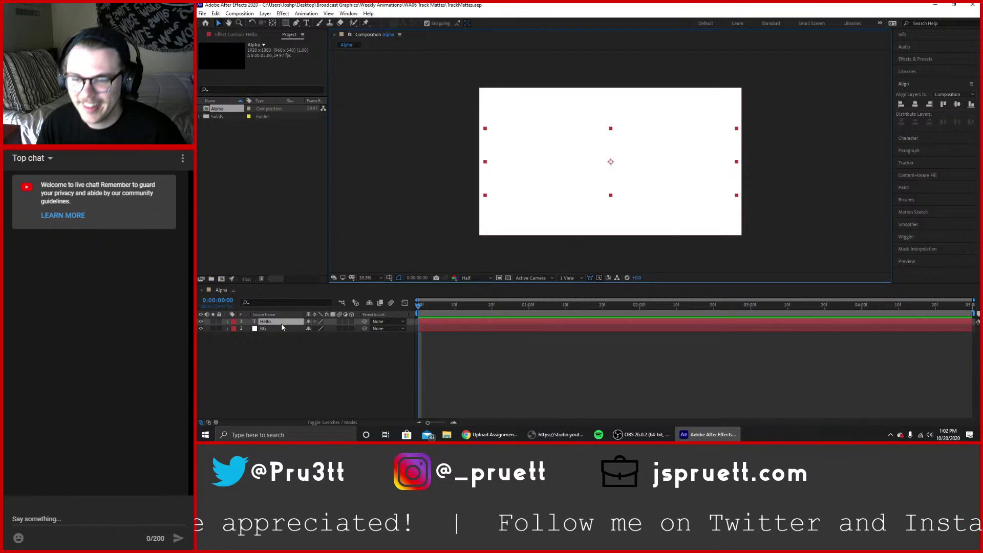
{"action": "left_click", "coordinate": [293, 336]}
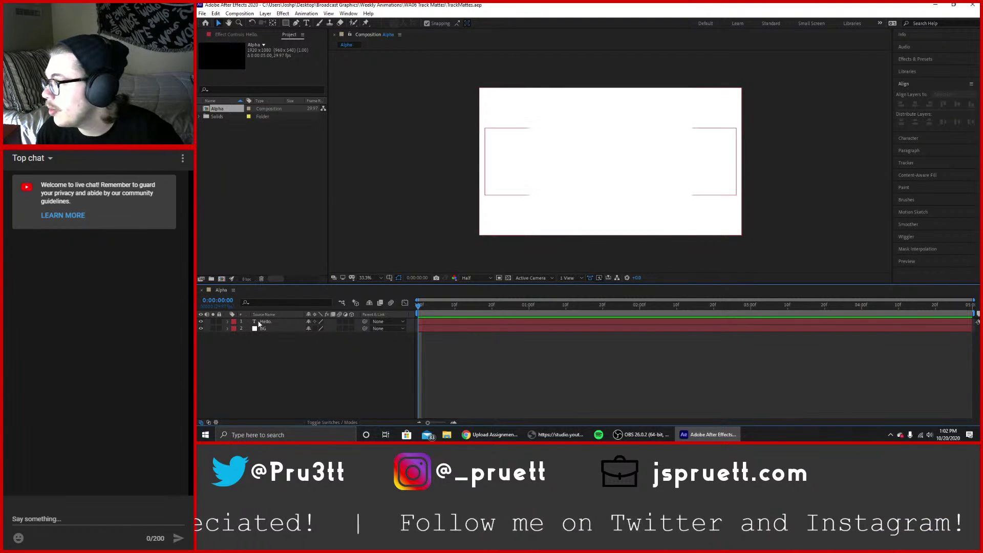
{"action": "key", "text": "alt+Tab"}
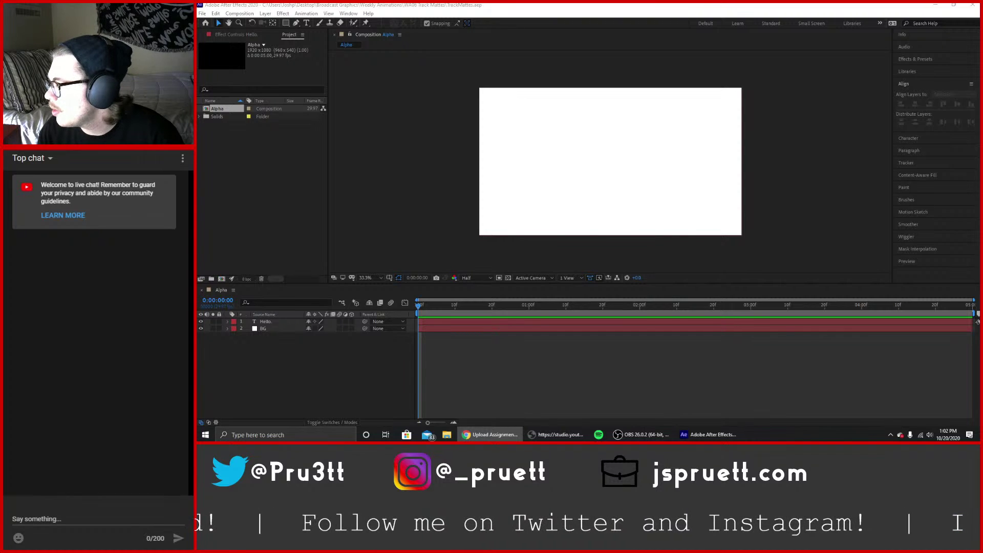
{"action": "key", "text": "ctrl+Tab"}
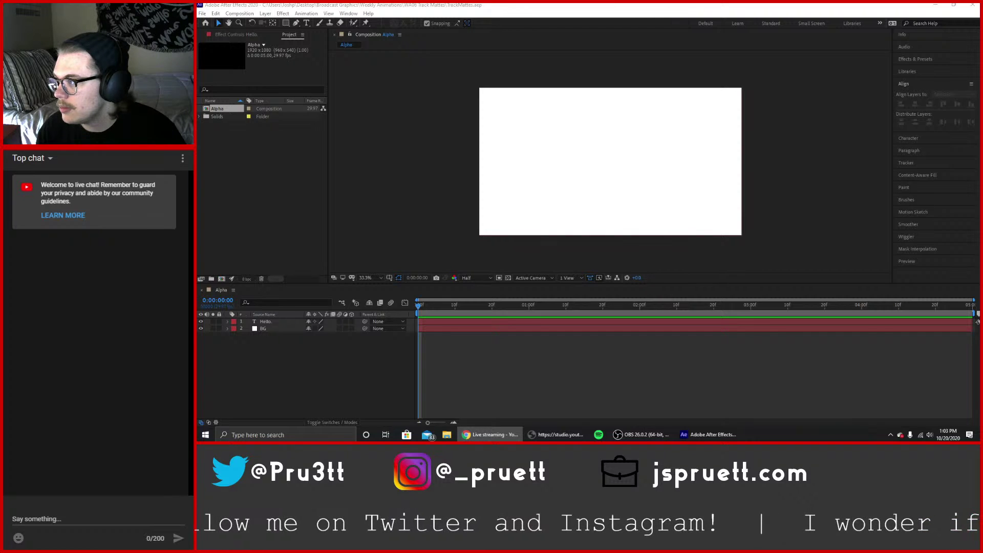
{"action": "key", "text": "ctrl+Tab"}
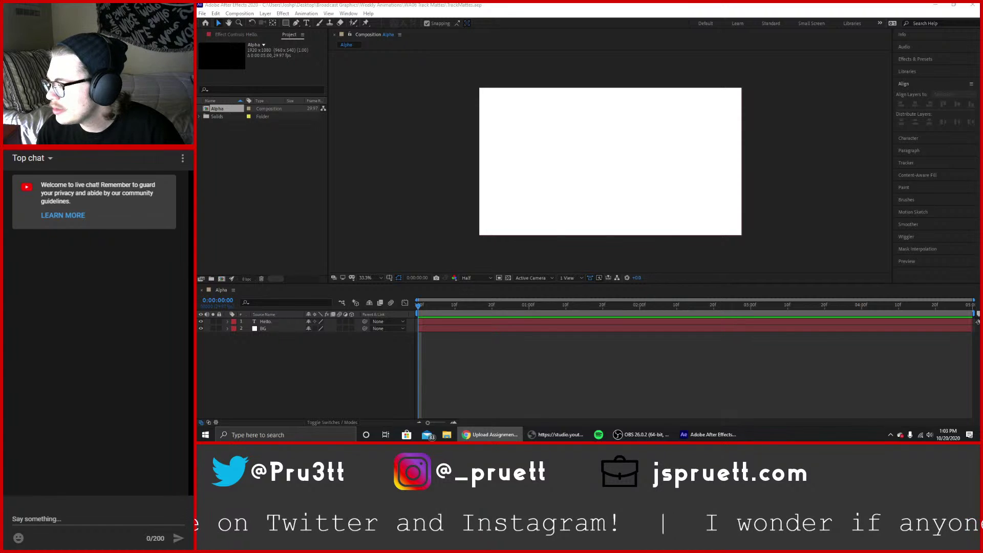
{"action": "key", "text": "alt+Tab"}
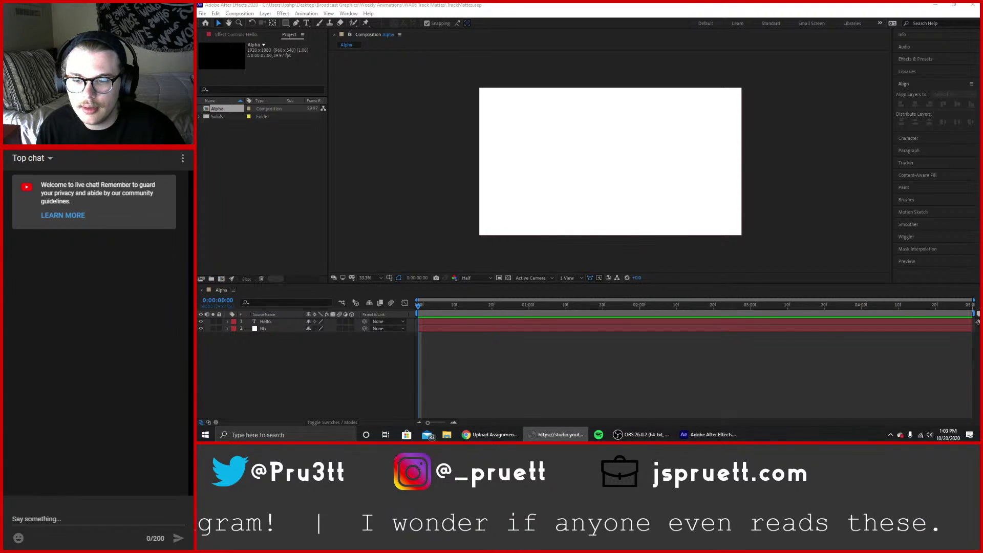
{"action": "left_click", "coordinate": [351, 392]}
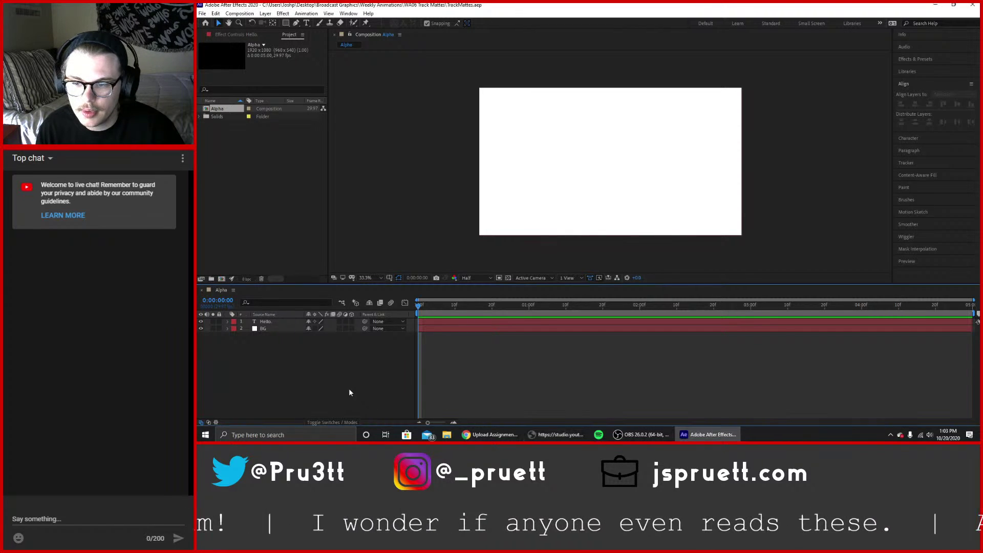
Start a new full-size solid layer in the Alpha composition and name it Black Color.
{"action": "left_click", "coordinate": [279, 323]}
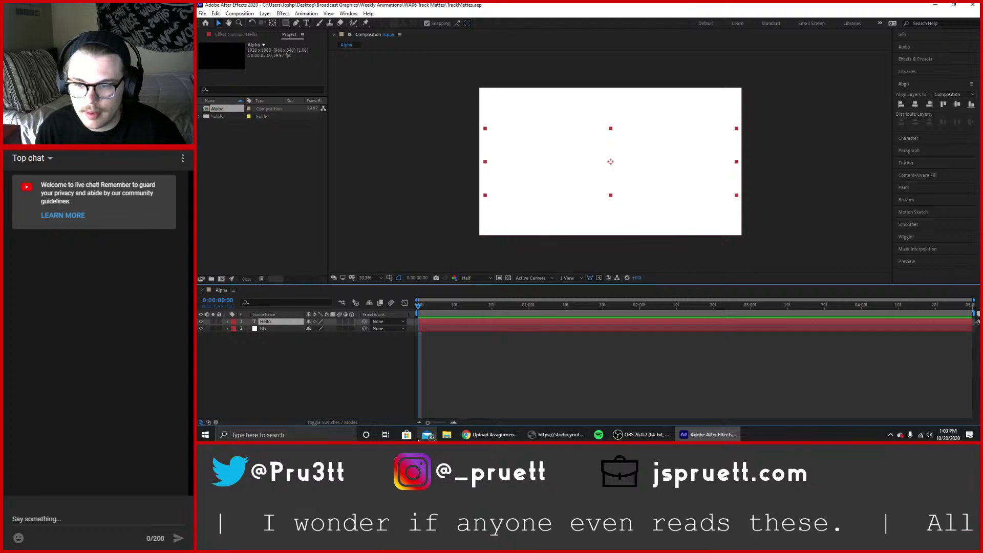
{"action": "right_click", "coordinate": [332, 360]}
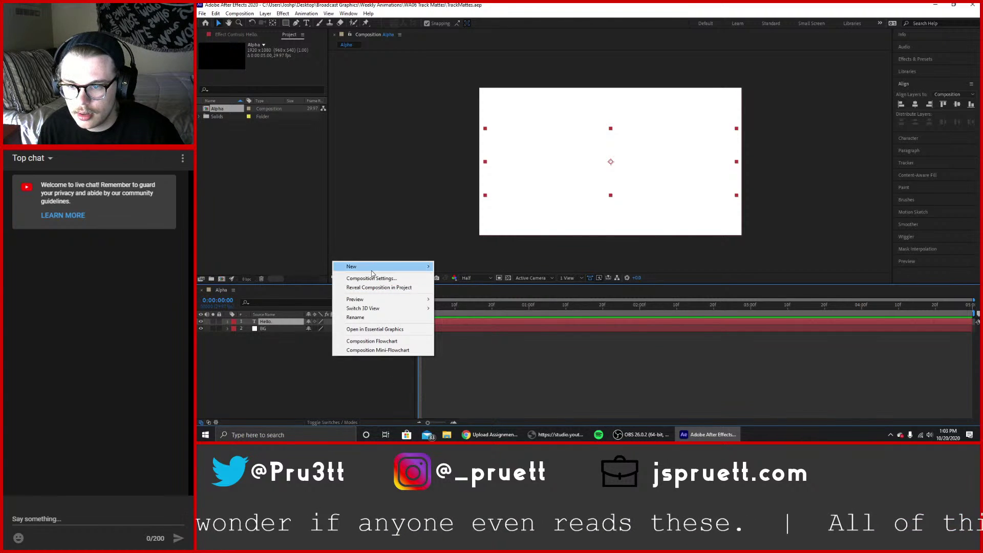
{"action": "mouse_move", "coordinate": [372, 272]}
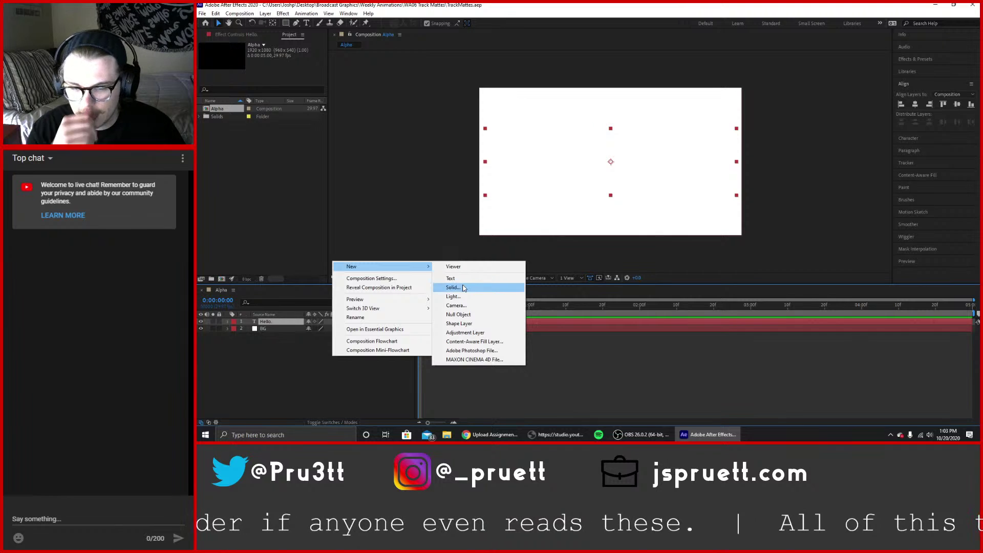
{"action": "left_click", "coordinate": [464, 288]}
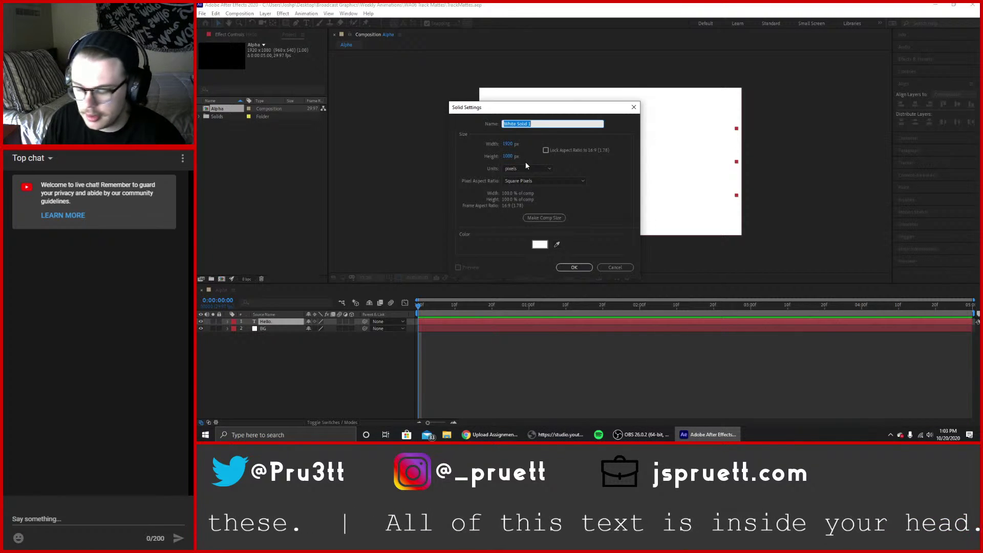
{"action": "type", "text": "BLACK"}
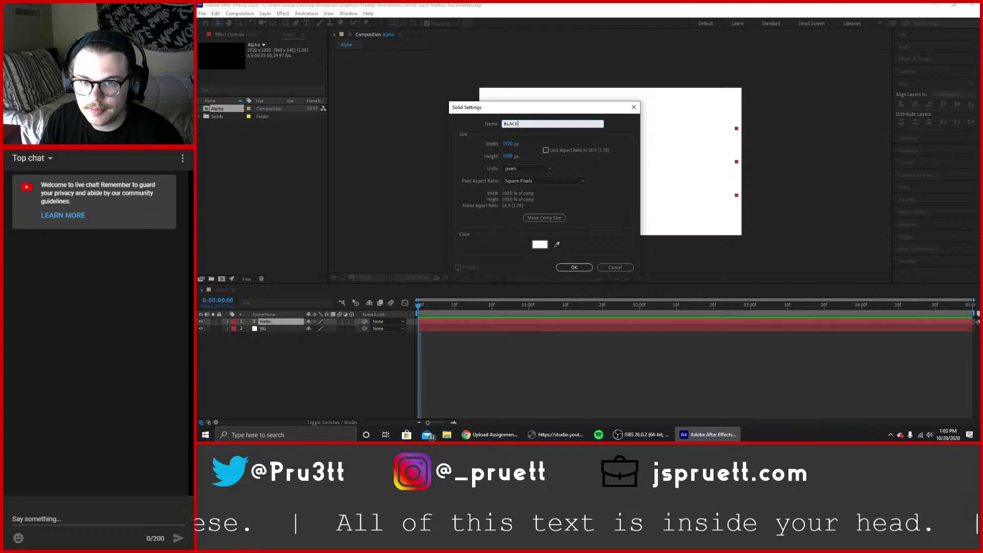
{"action": "key", "text": "BackSpace"}
{"action": "key", "text": "BackSpace"}
{"action": "key", "text": "BackSpace"}
{"action": "key", "text": "BackSpace"}
{"action": "key", "text": "BackSpace"}
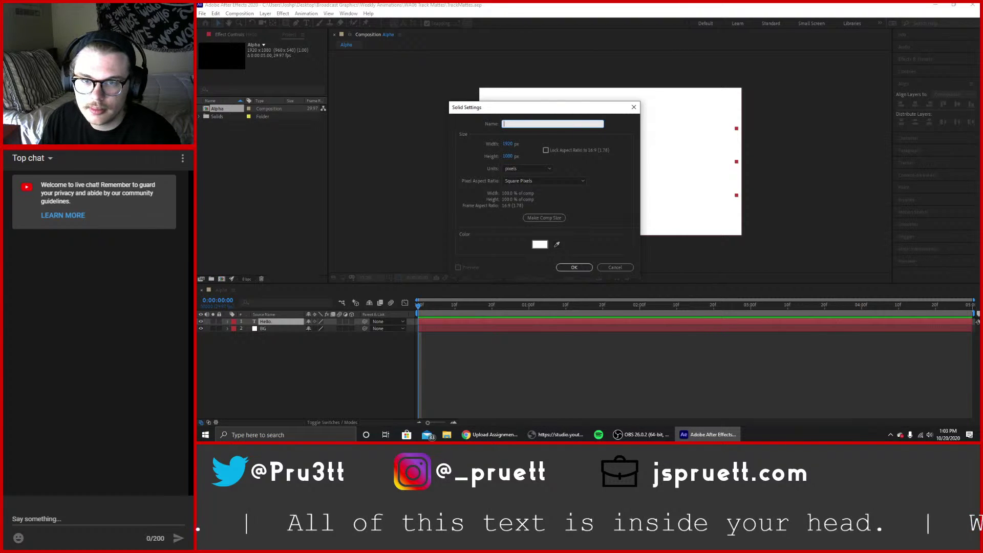
{"action": "type", "text": "Black"}
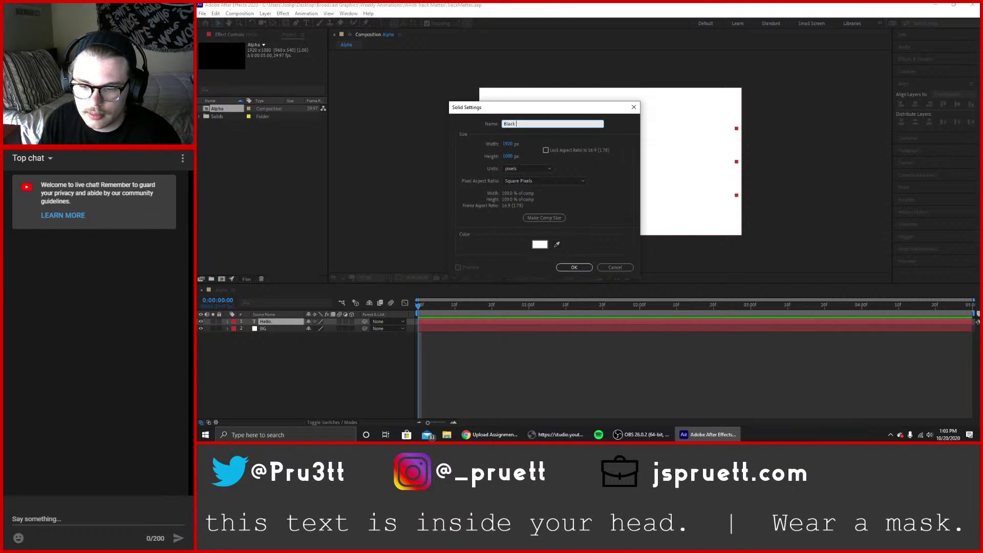
{"action": "type", "text": "Color"}
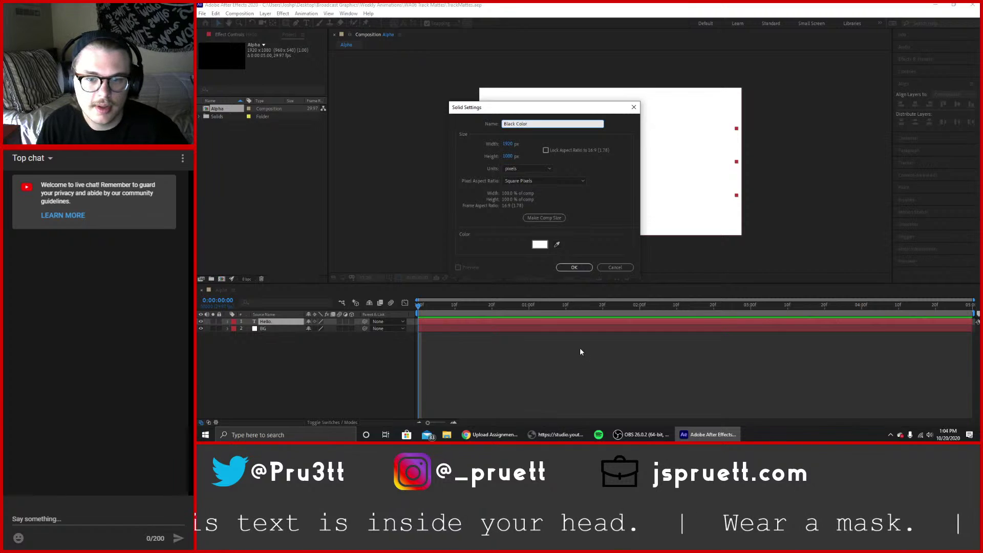
Set the Black Color solid's color to black (000000) and create the layer.
{"action": "left_click", "coordinate": [540, 245]}
{"action": "left_click_drag", "start_coordinate": [375, 264], "coordinate": [364, 379]}
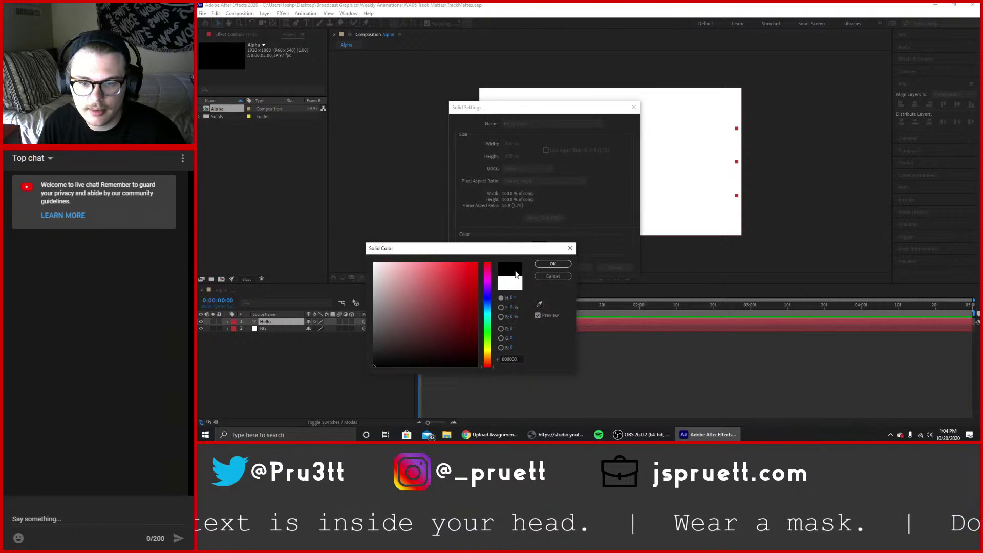
{"action": "left_click", "coordinate": [553, 264]}
{"action": "left_click", "coordinate": [572, 269]}
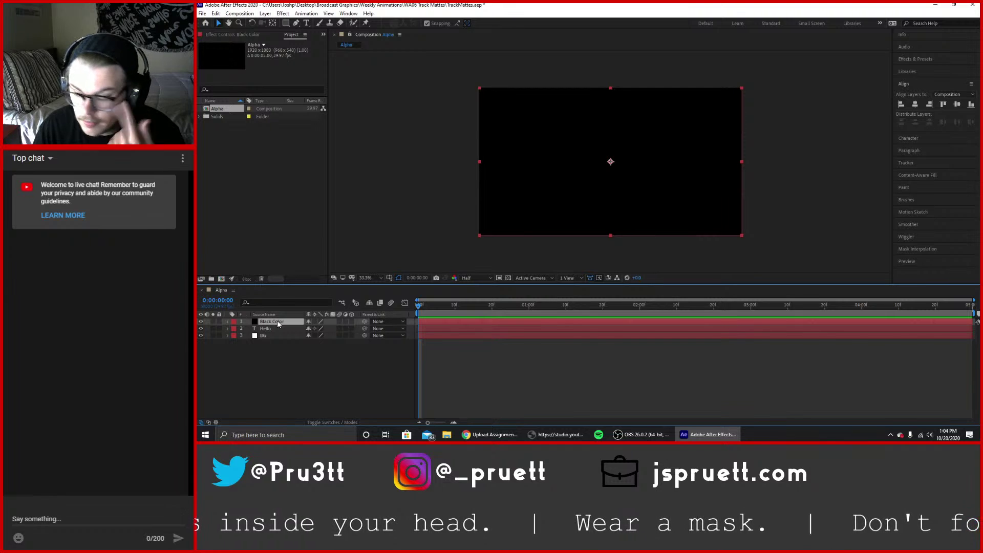
Show the blending mode and track matte settings for the Alpha composition's layers.
{"action": "left_click", "coordinate": [332, 423]}
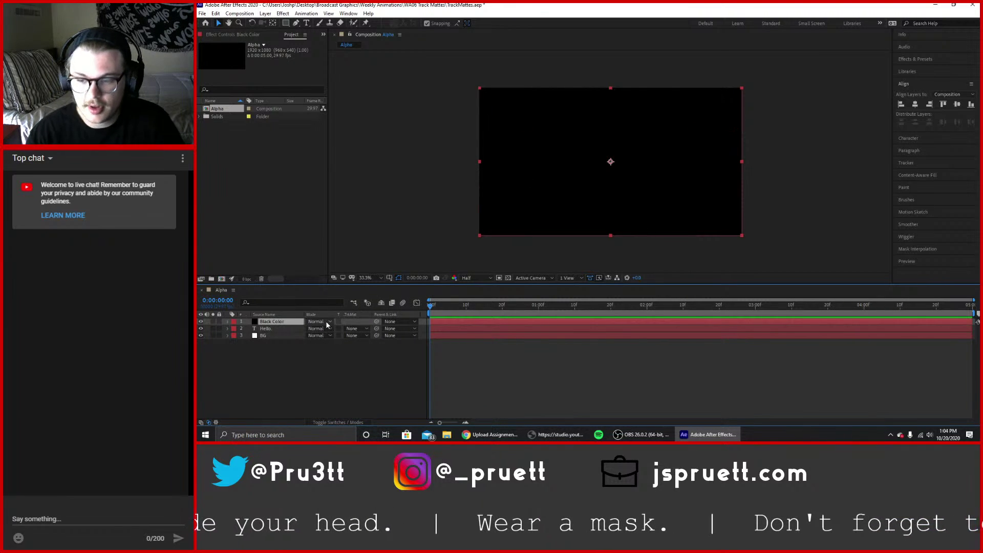
{"action": "left_click", "coordinate": [326, 321]}
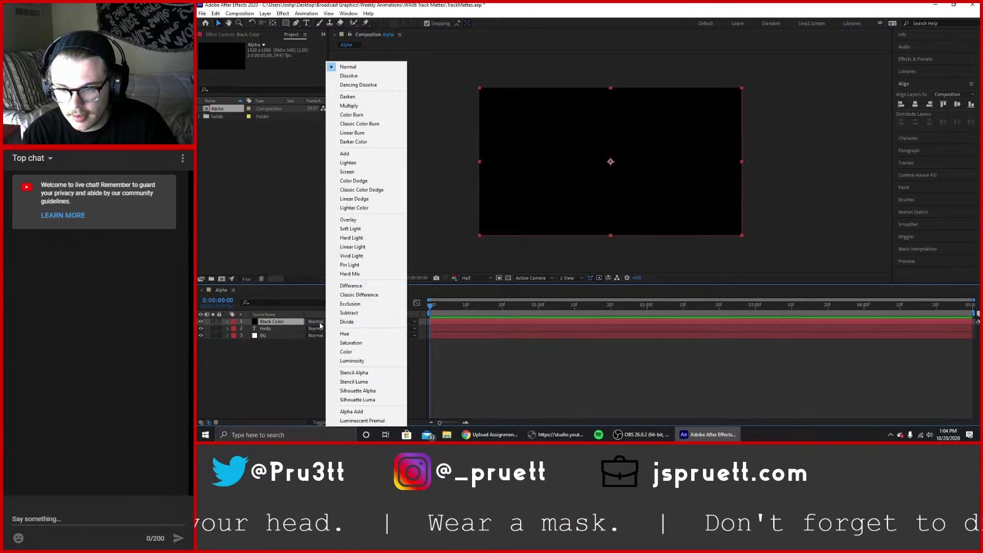
{"action": "left_click", "coordinate": [326, 364]}
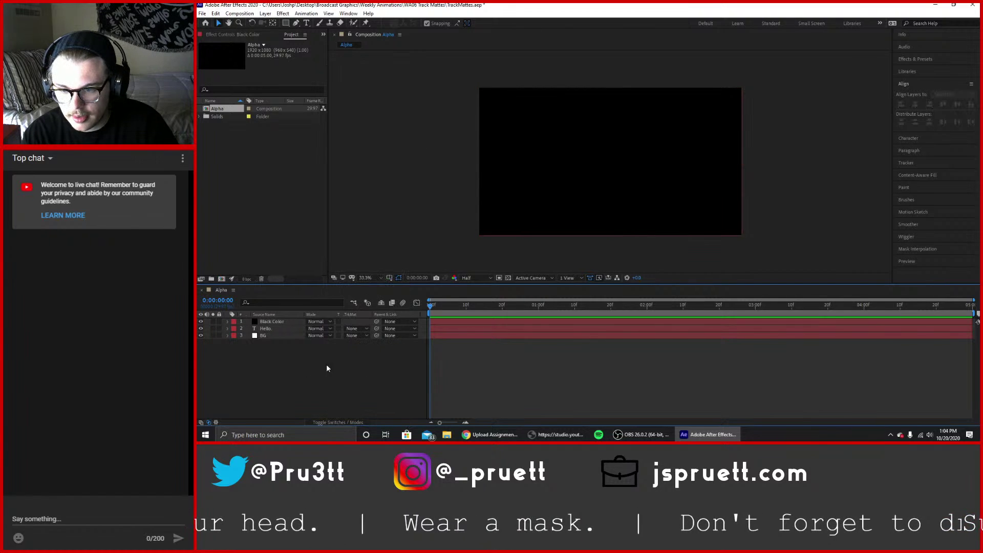
Try the Alpha, Alpha Inverted and Luma track mattes from Black Color on the "Hello." layer, ending on Alpha Matte.
{"action": "left_click", "coordinate": [355, 331]}
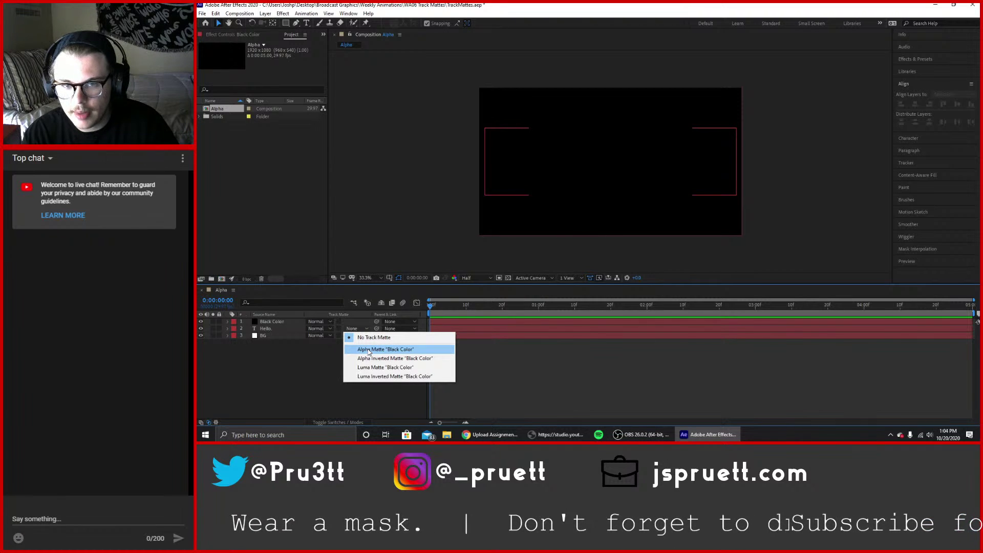
{"action": "left_click", "coordinate": [368, 350]}
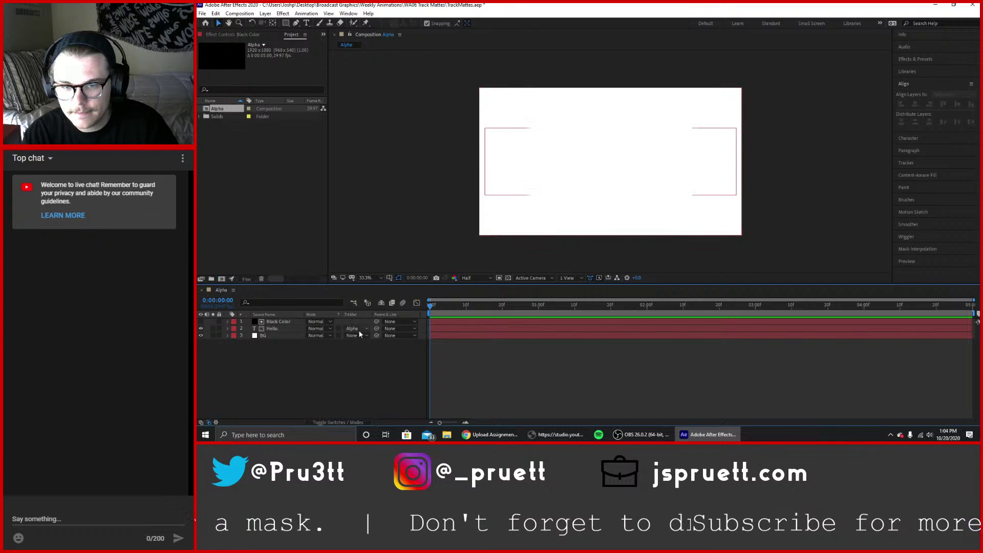
{"action": "left_click", "coordinate": [358, 330]}
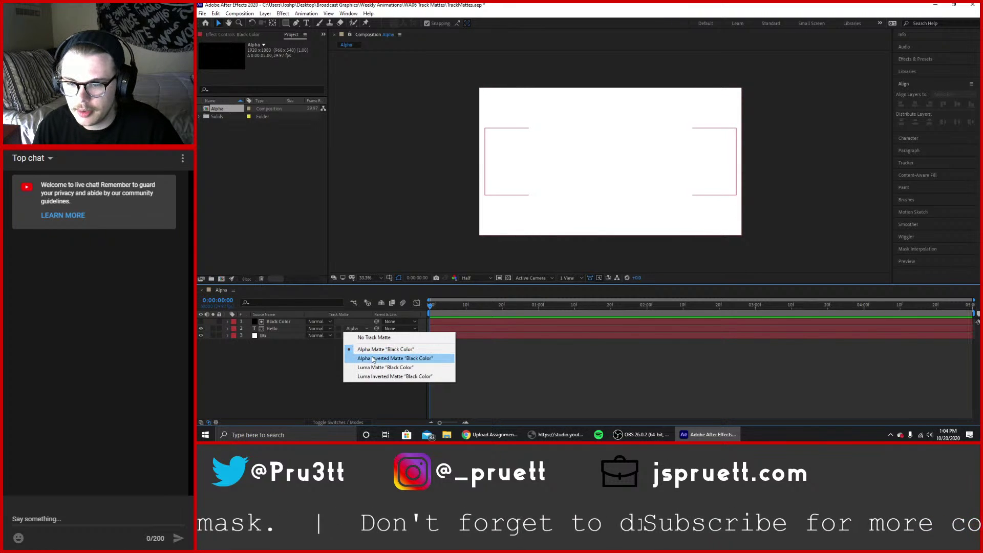
{"action": "left_click", "coordinate": [371, 355]}
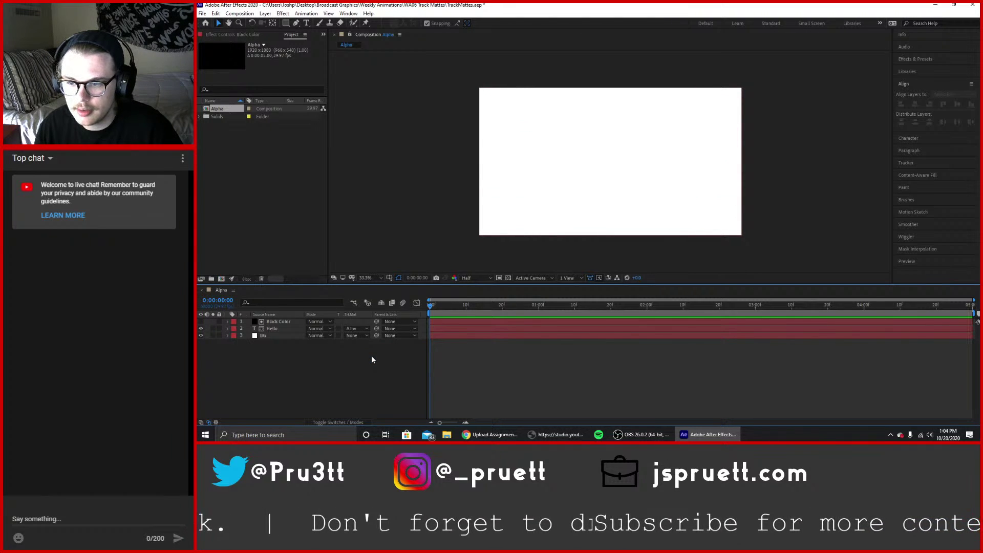
{"action": "left_click", "coordinate": [361, 329]}
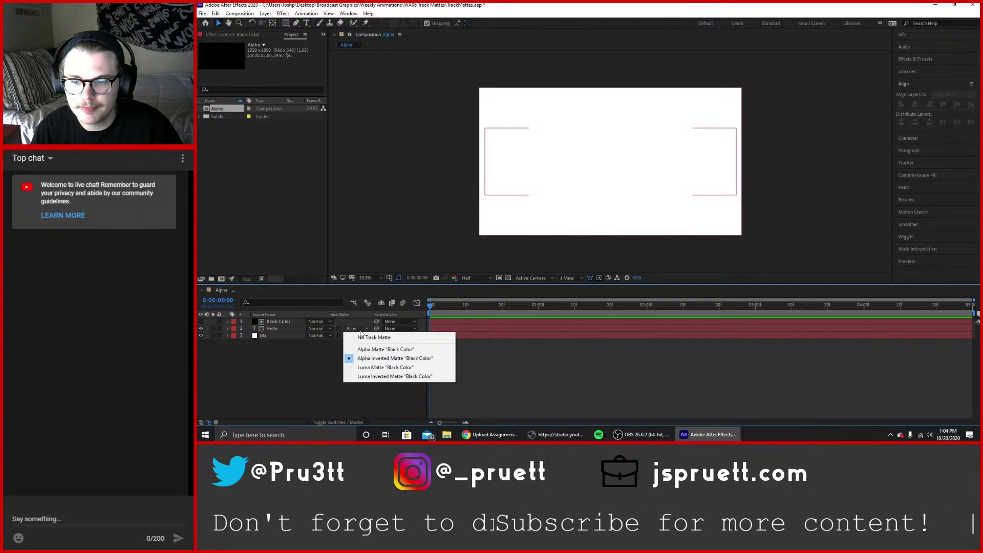
{"action": "left_click", "coordinate": [370, 367]}
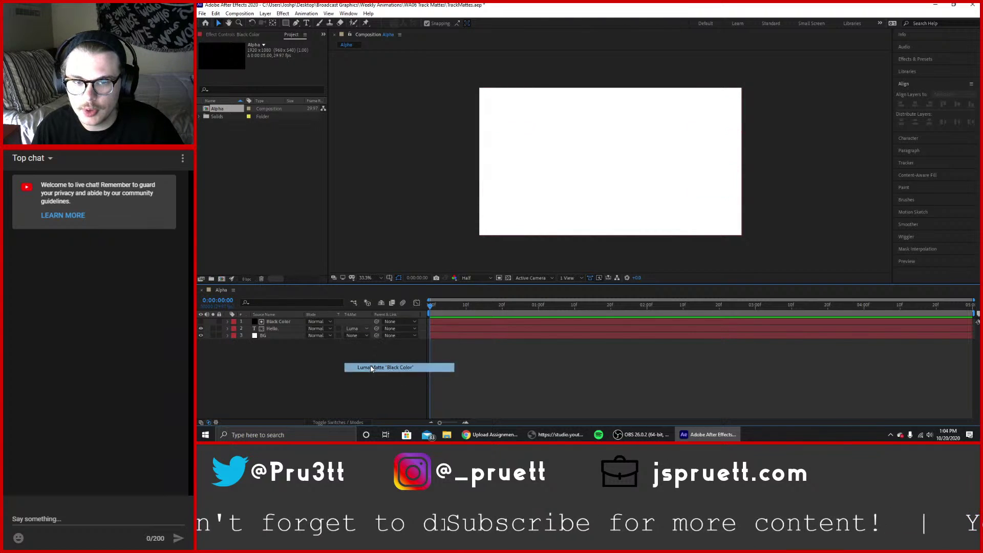
{"action": "left_click", "coordinate": [358, 328]}
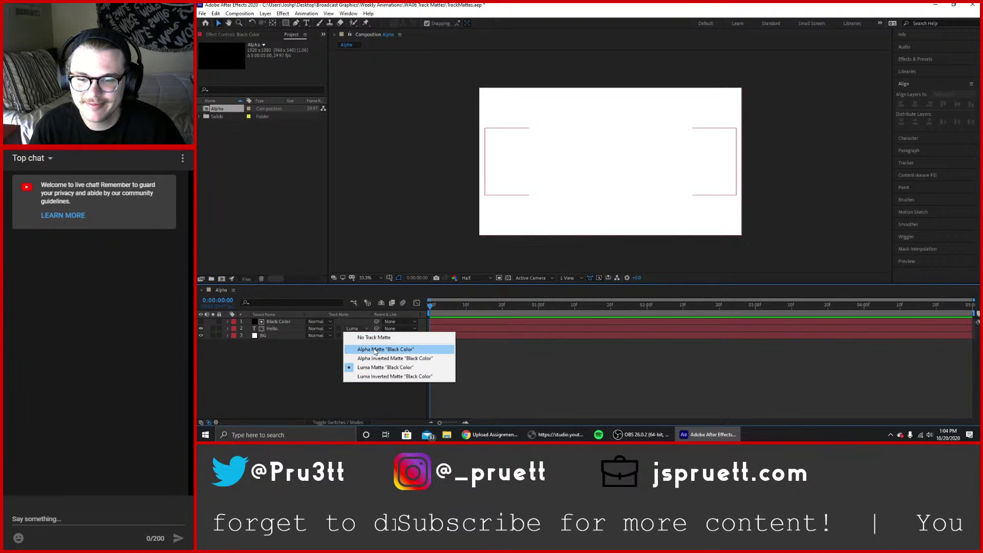
{"action": "left_click", "coordinate": [374, 347]}
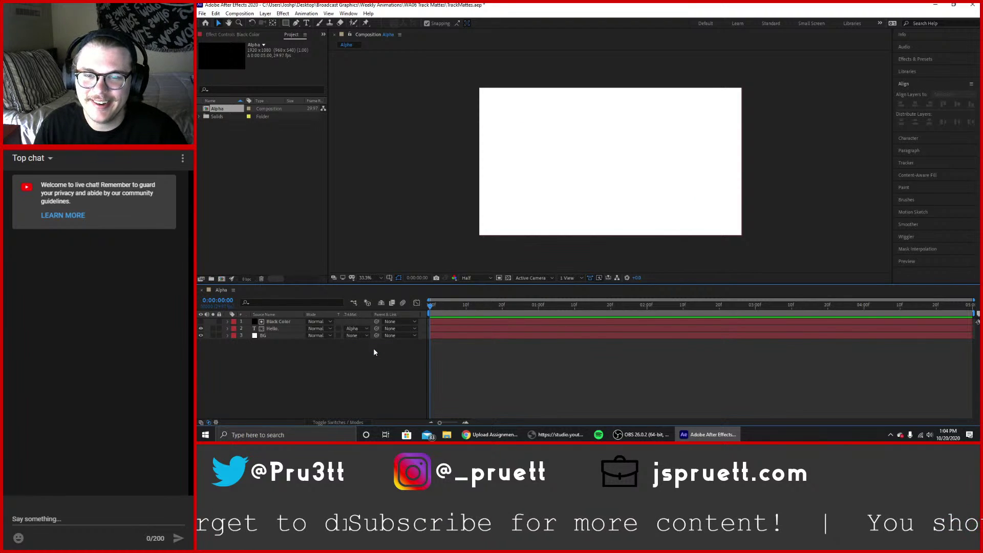
Set the "Hello." layer back to No Track Matte.
{"action": "left_click", "coordinate": [280, 322]}
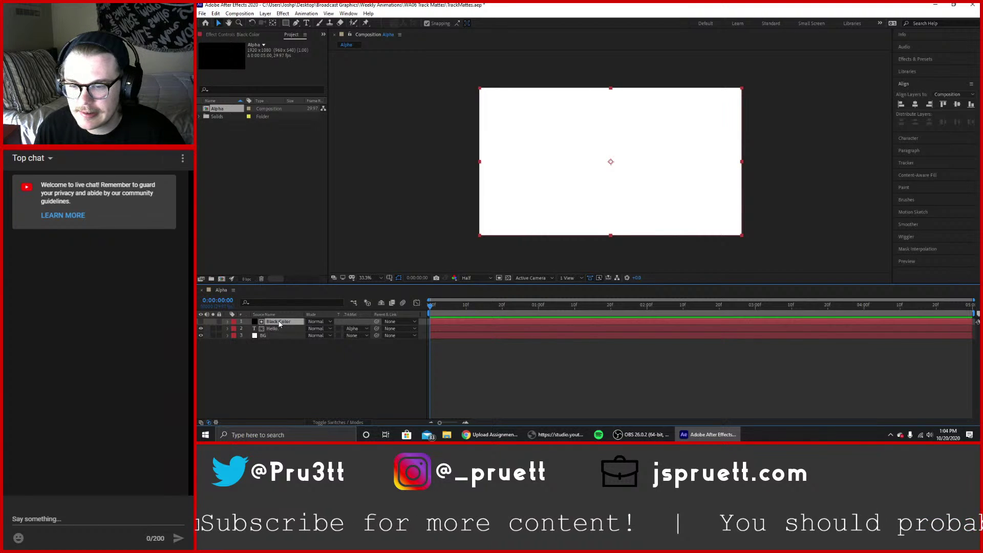
{"action": "left_click", "coordinate": [356, 330]}
{"action": "left_click", "coordinate": [365, 337]}
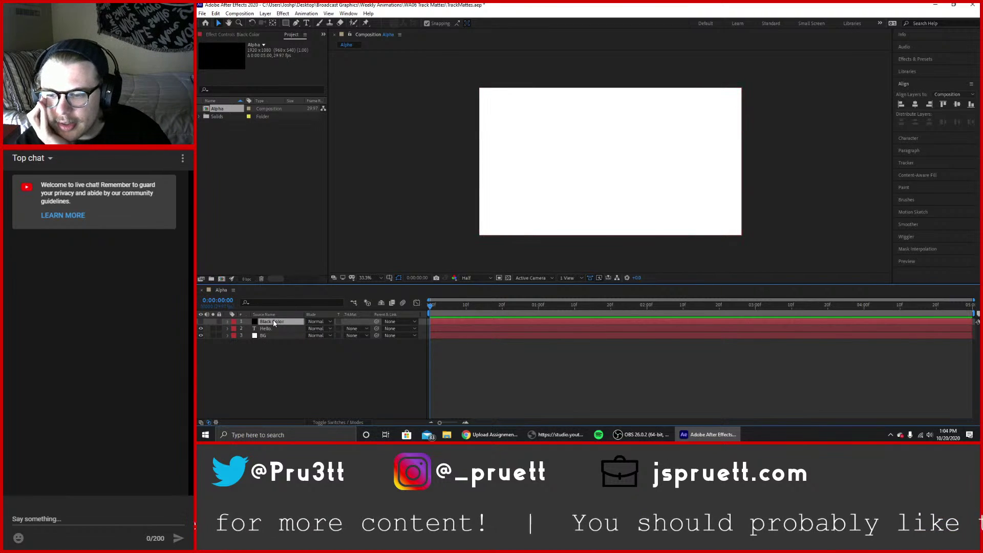
{"action": "left_click", "coordinate": [365, 336]}
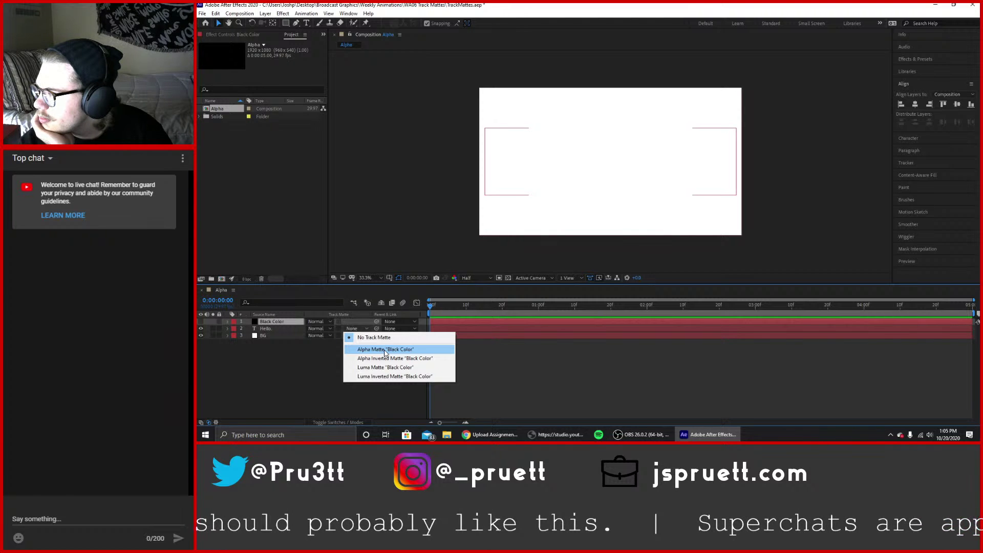
{"action": "left_click", "coordinate": [285, 372]}
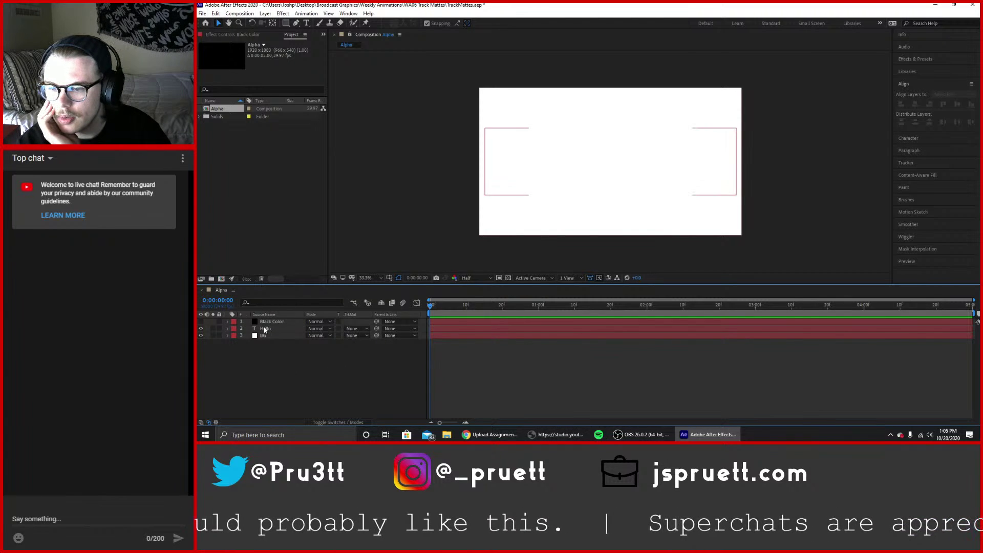
Change the fill color of the "Hello." text to black (000000).
{"action": "left_click", "coordinate": [265, 329]}
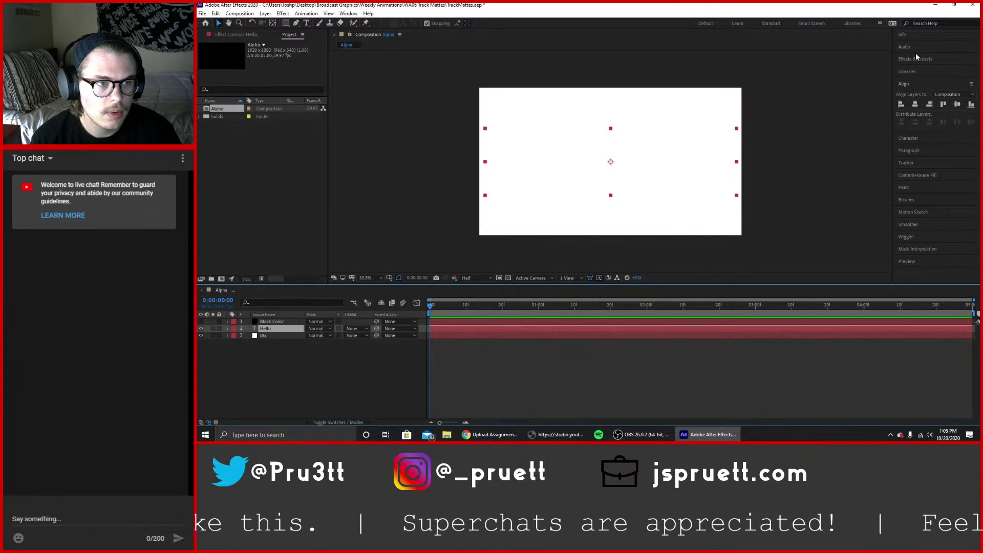
{"action": "left_click", "coordinate": [912, 138]}
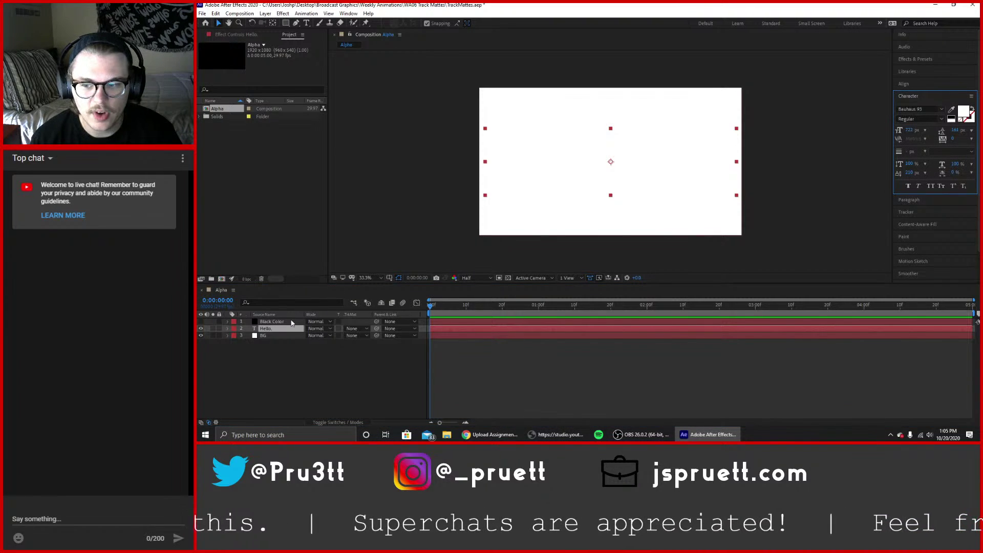
{"action": "left_click", "coordinate": [266, 328]}
{"action": "double_click", "coordinate": [570, 169]}
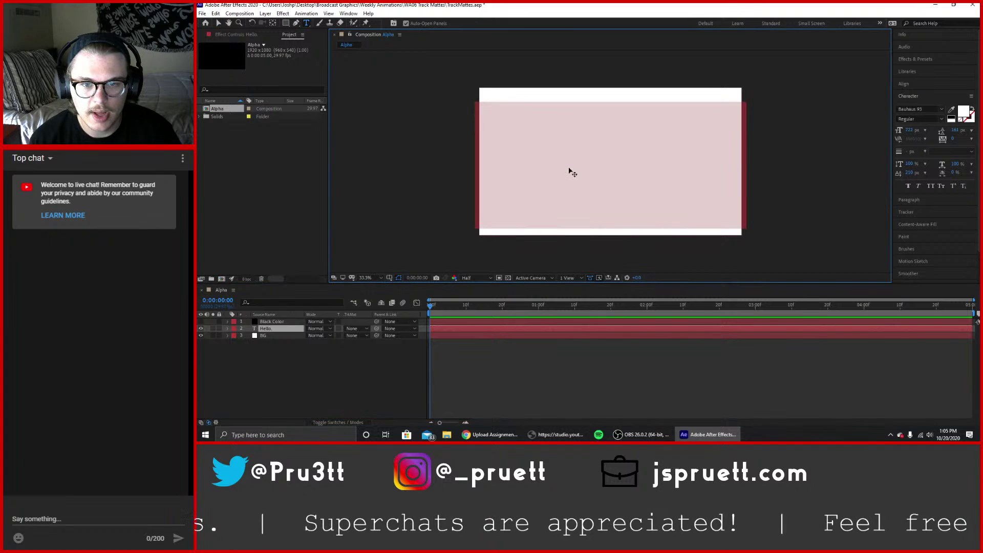
{"action": "left_click", "coordinate": [966, 112]}
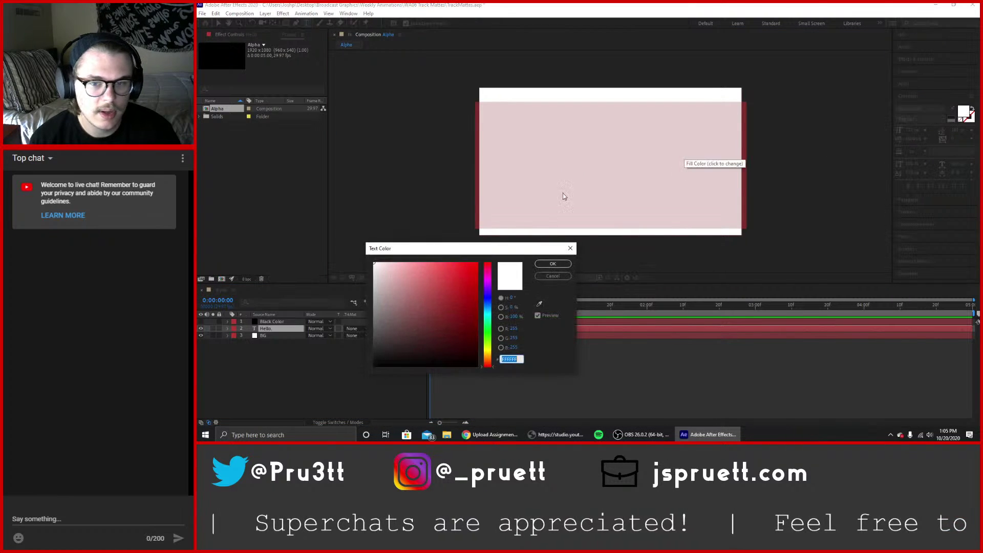
{"action": "left_click_drag", "start_coordinate": [427, 311], "coordinate": [354, 398]}
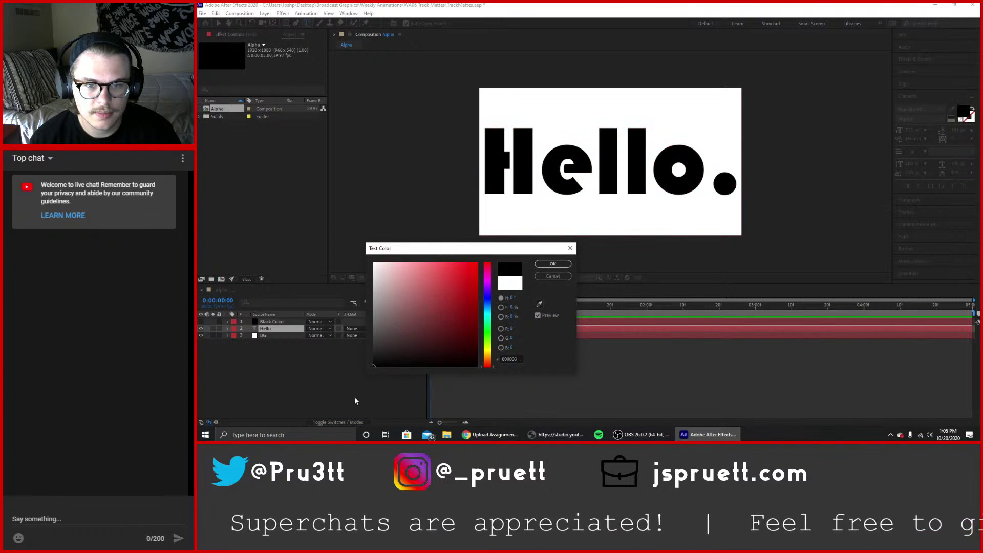
{"action": "left_click", "coordinate": [553, 264]}
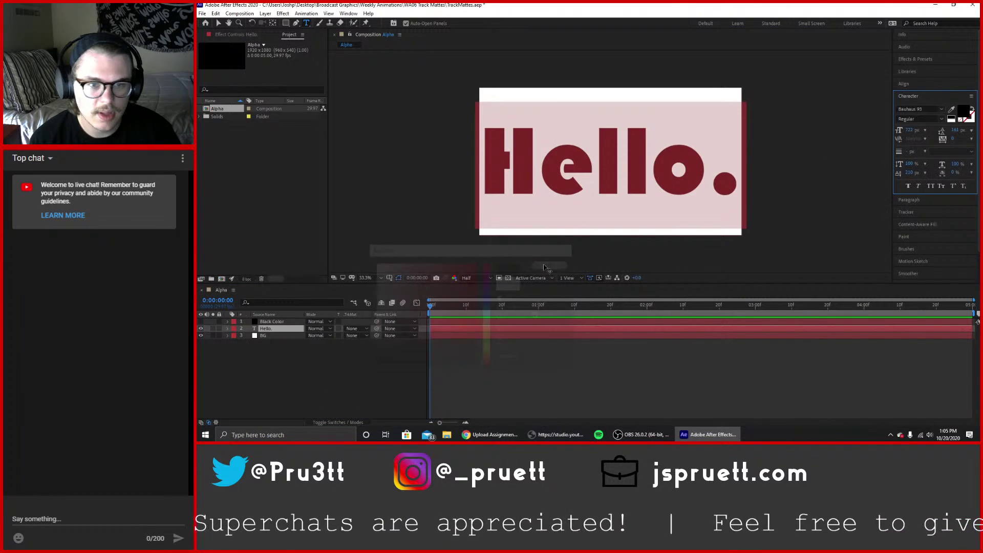
Try the Berlin Sans FB Demi, Broadway, Cooper Black, Flegrei and HWT Mardell fonts on the "Hello." text.
{"action": "left_click", "coordinate": [942, 109]}
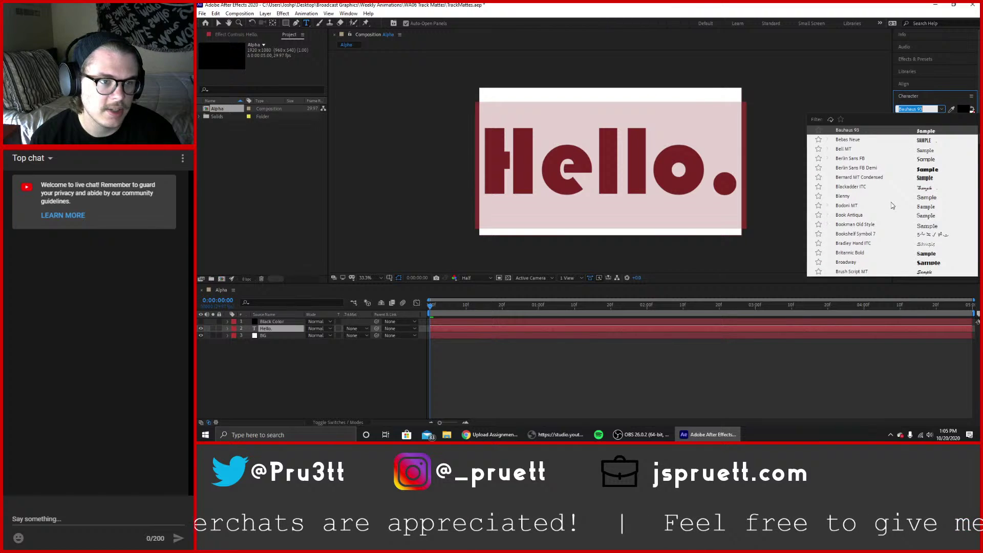
{"action": "left_click", "coordinate": [878, 168]}
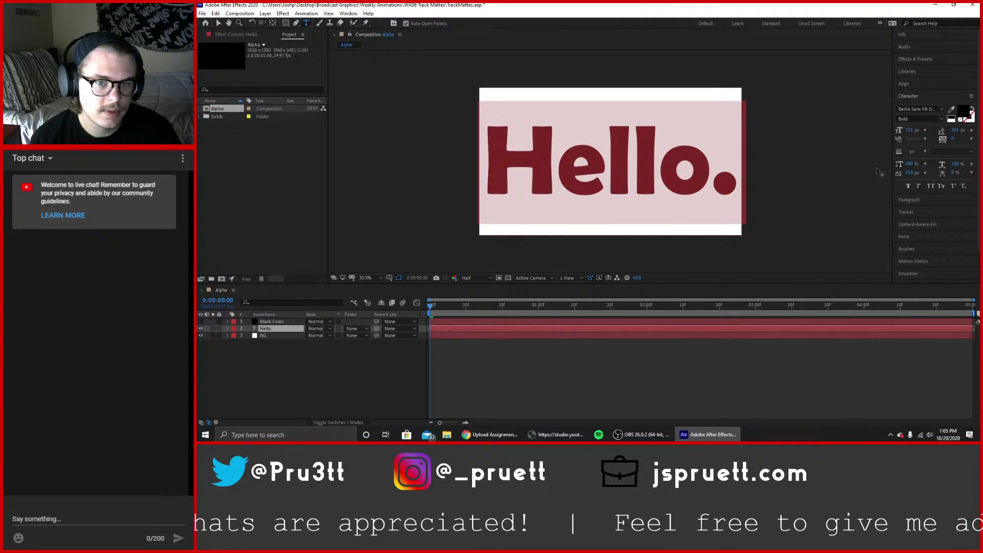
{"action": "left_click", "coordinate": [942, 109]}
{"action": "left_click", "coordinate": [879, 229]}
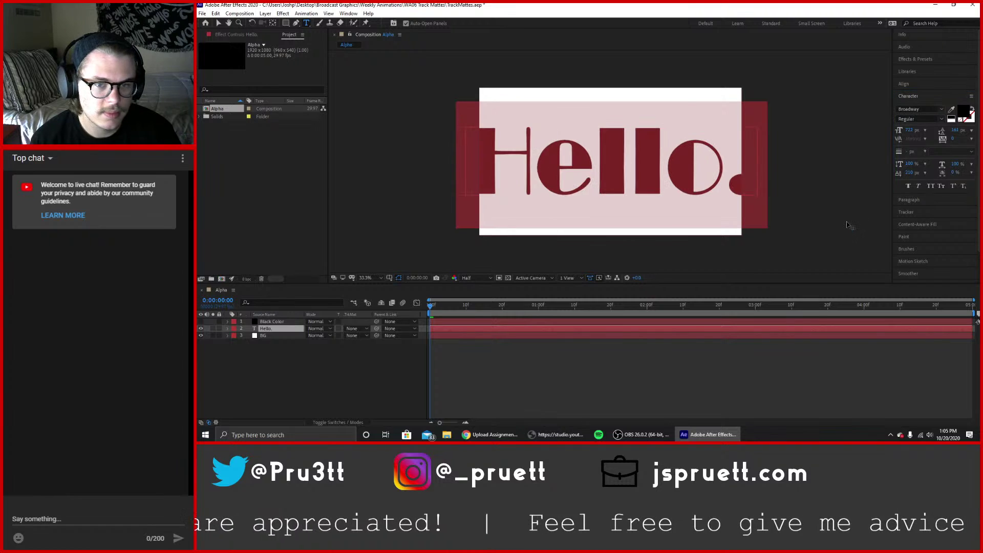
{"action": "left_click", "coordinate": [941, 109]}
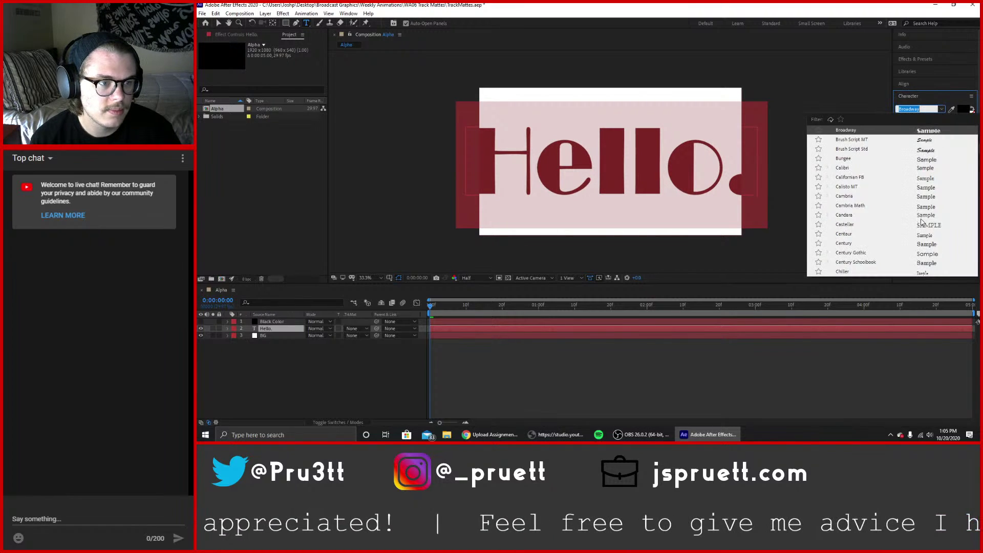
{"action": "left_click", "coordinate": [860, 179]}
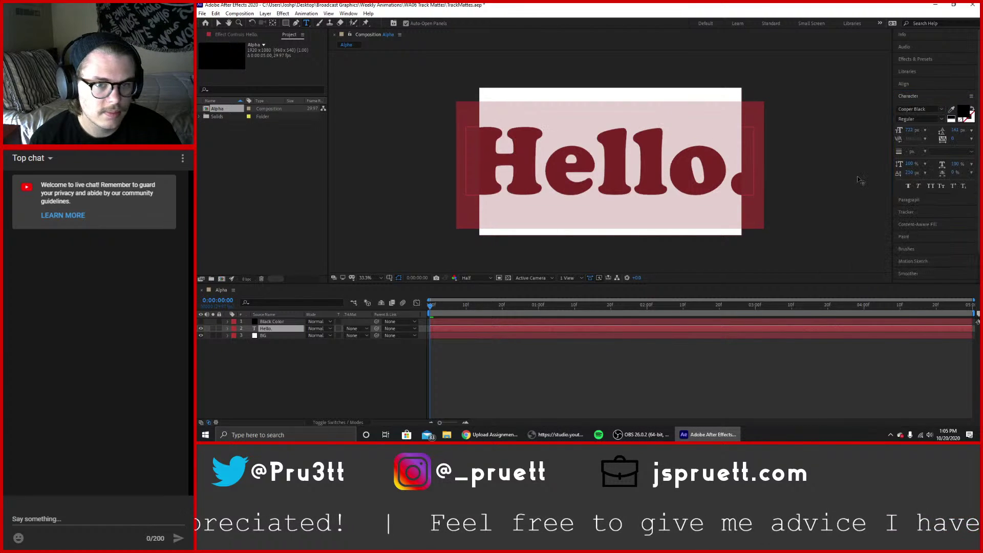
{"action": "left_click", "coordinate": [942, 109]}
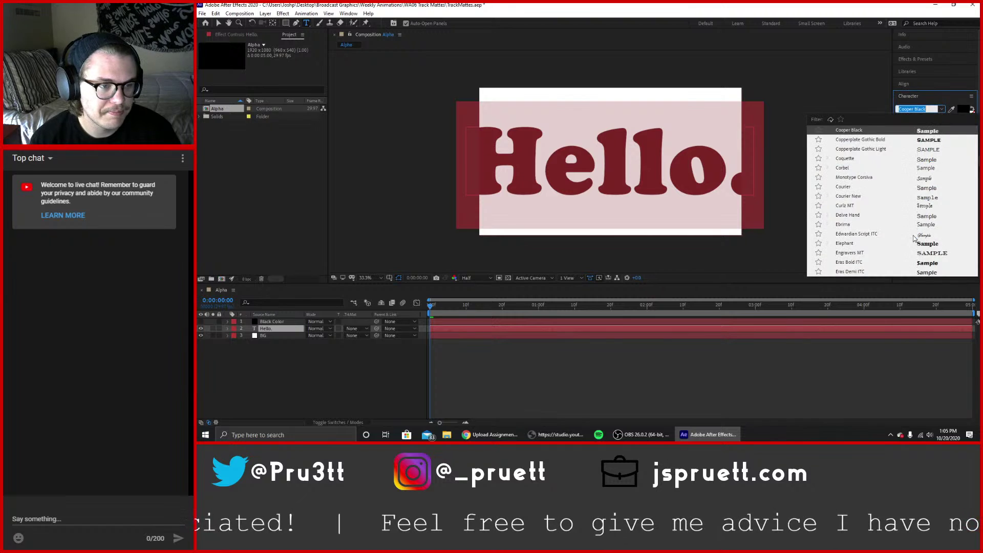
{"action": "left_click", "coordinate": [905, 262]}
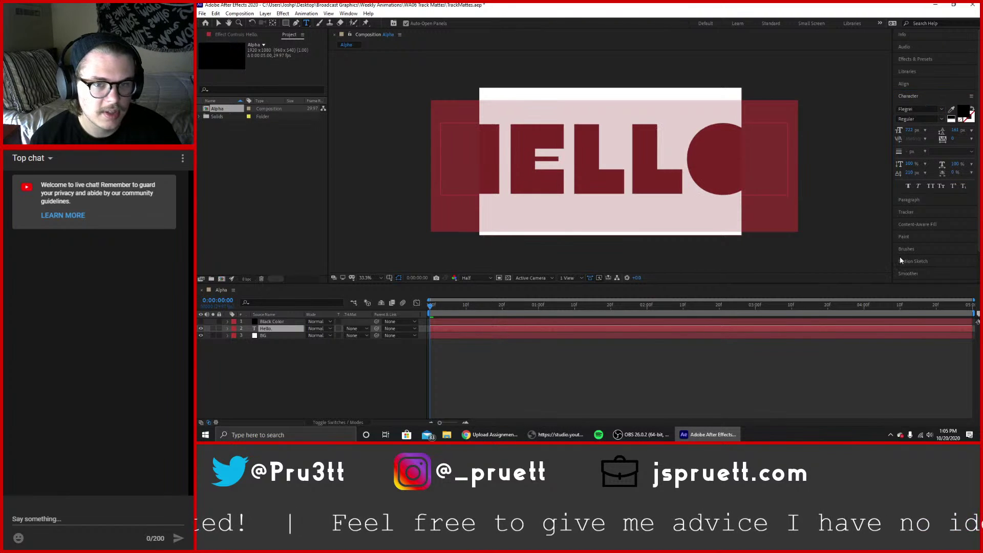
{"action": "left_click", "coordinate": [941, 109]}
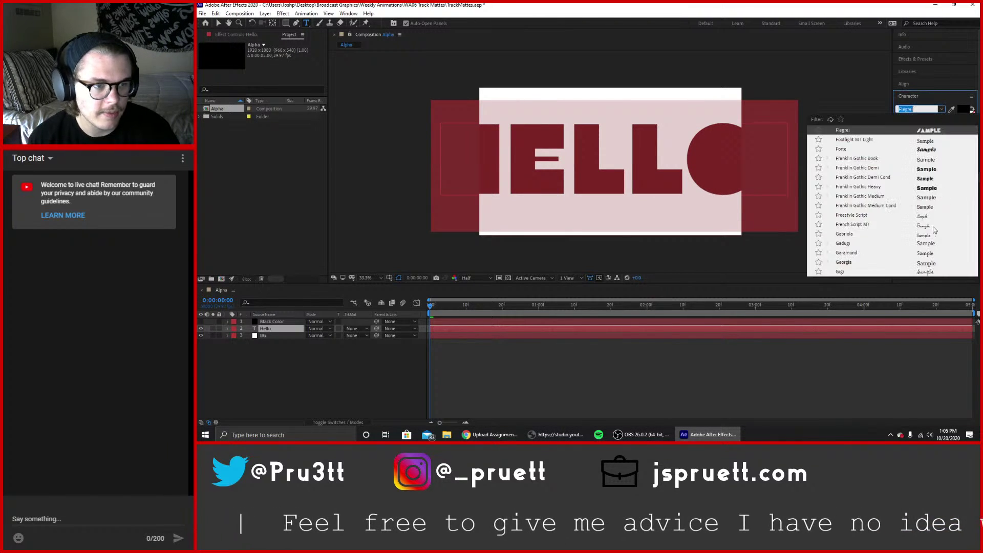
{"action": "scroll", "coordinate": [919, 250], "scroll_direction": "down", "scroll_amount": 2}
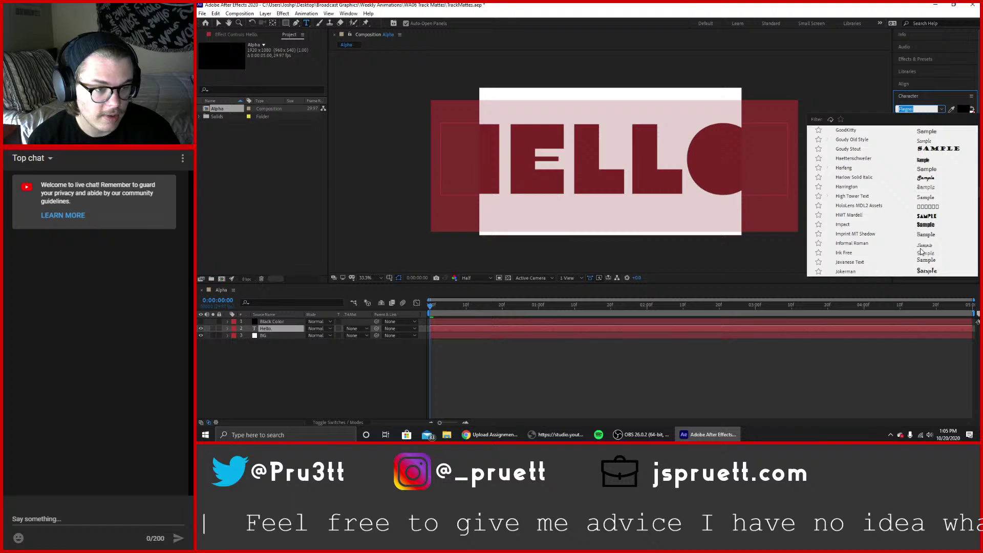
{"action": "left_click", "coordinate": [921, 217]}
Set the "Hello." text's font to Magneto Bold and reduce its size to about 528 px to fit the composition.
{"action": "left_click", "coordinate": [942, 109]}
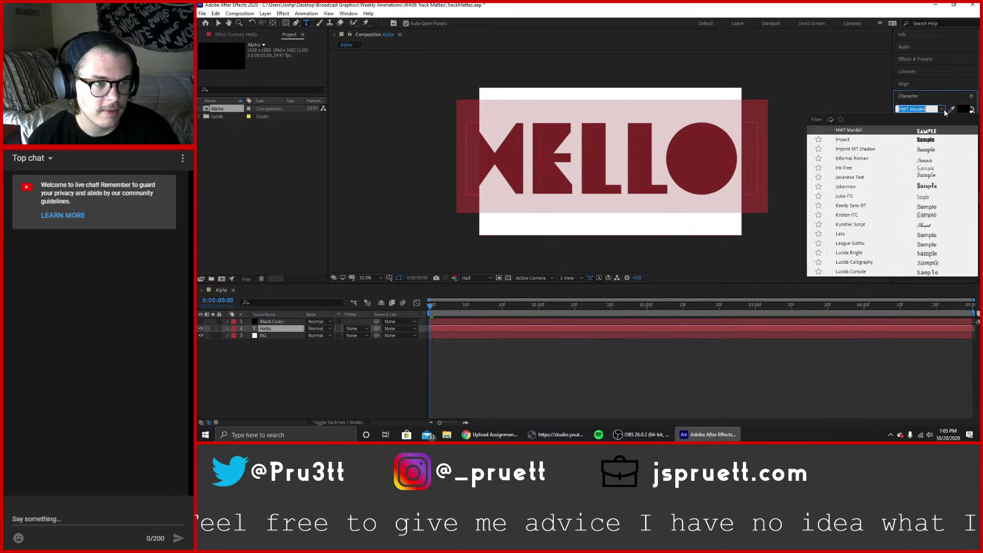
{"action": "scroll", "coordinate": [907, 234], "scroll_direction": "down", "scroll_amount": 3}
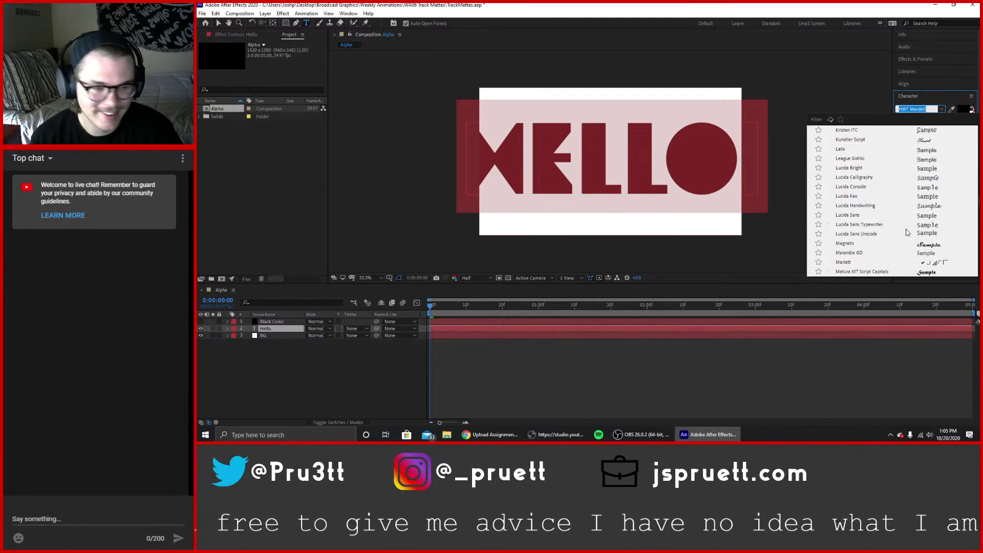
{"action": "left_click", "coordinate": [916, 218]}
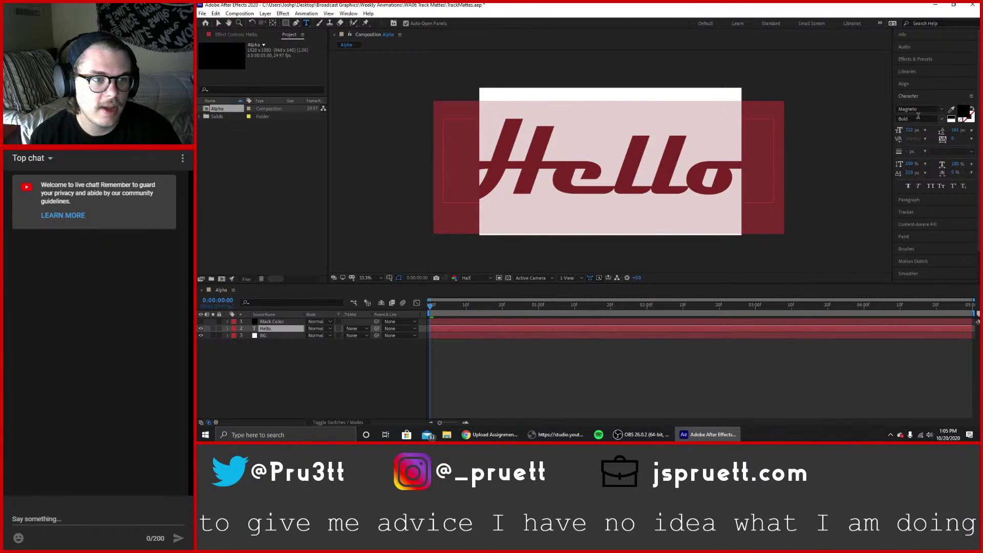
{"action": "left_click_drag", "start_coordinate": [909, 130], "coordinate": [836, 137]}
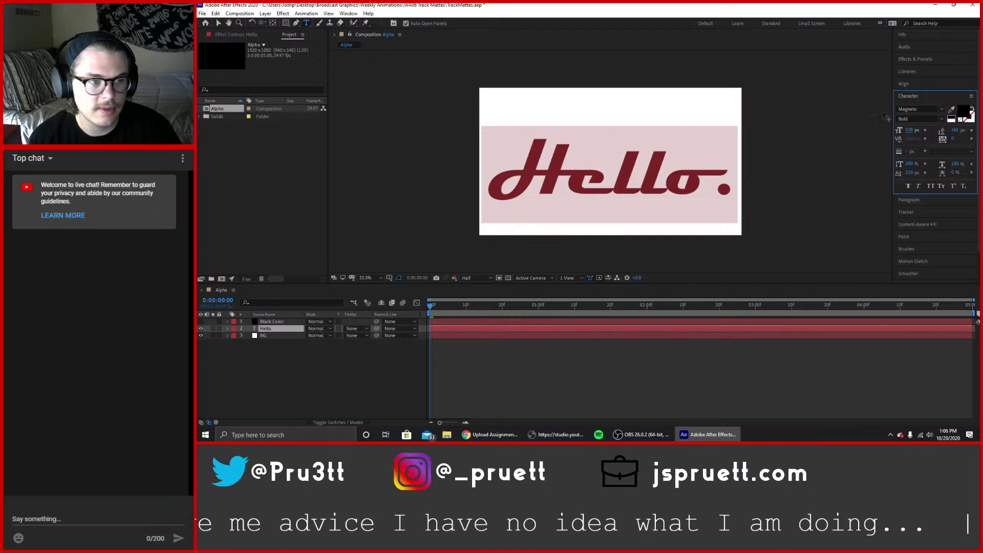
Center the "Hello." text horizontally and vertically in the composition, then deselect the layer.
{"action": "left_click", "coordinate": [921, 85]}
{"action": "left_click", "coordinate": [915, 104]}
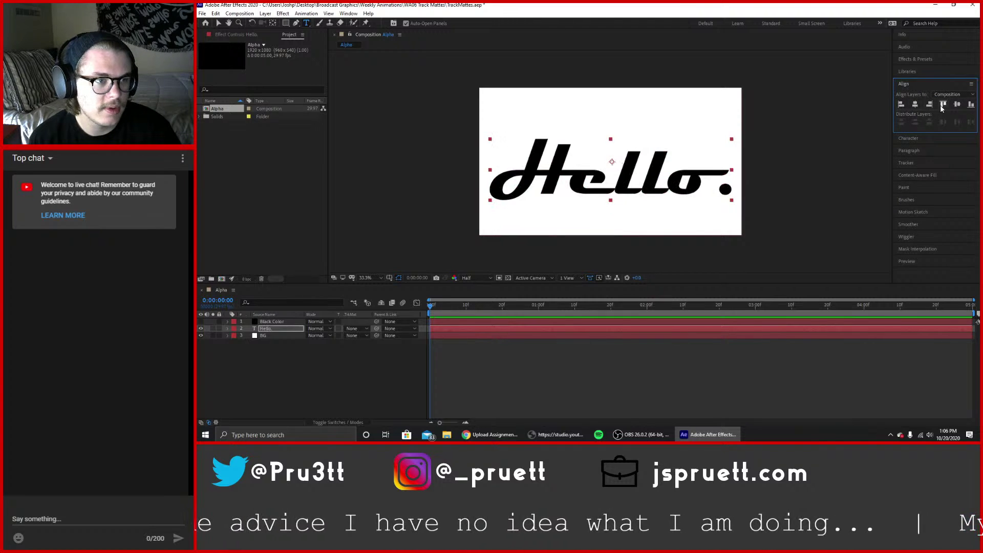
{"action": "left_click", "coordinate": [957, 104]}
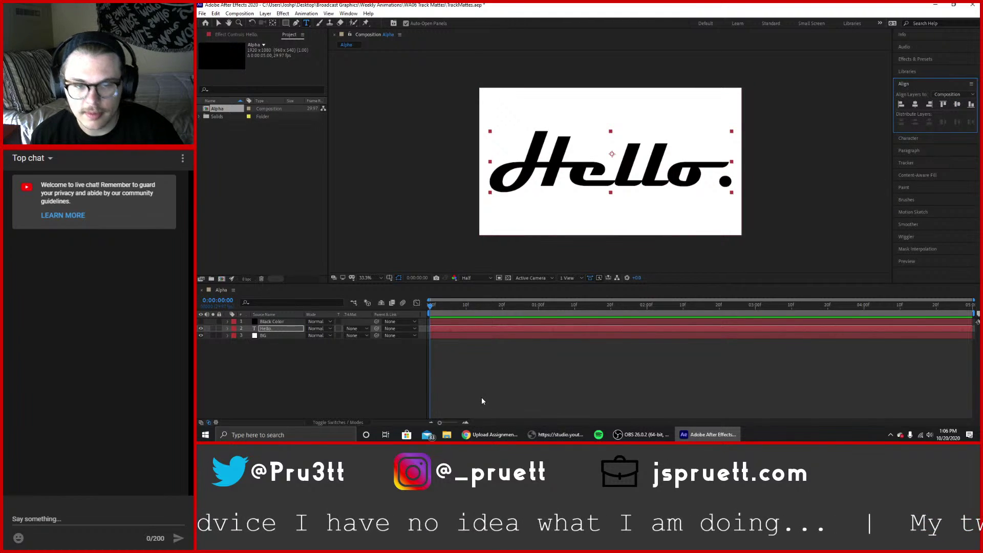
{"action": "left_click", "coordinate": [285, 360]}
Try Alpha Matte "Black Color" on the "Hello." layer, then return it to No Track Matte.
{"action": "left_click", "coordinate": [357, 328]}
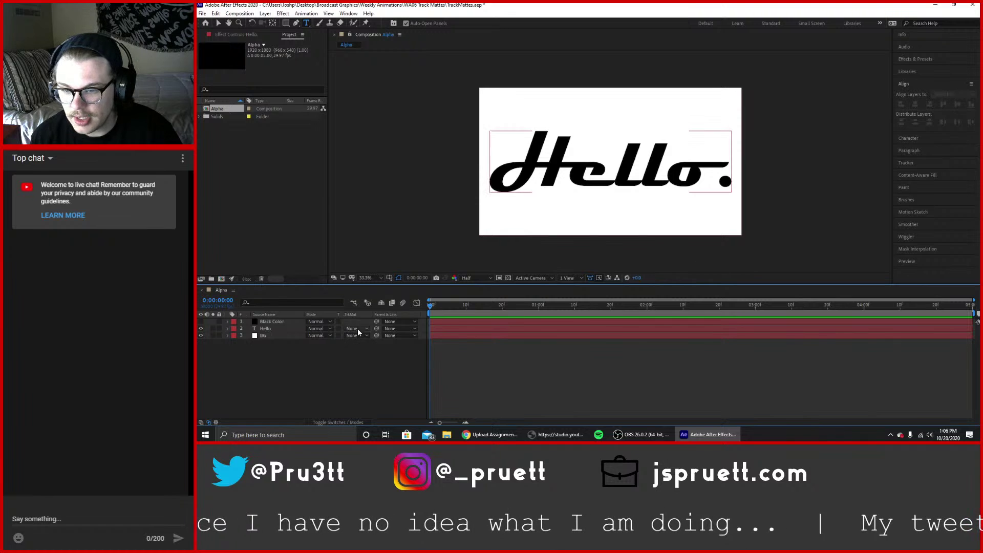
{"action": "left_click", "coordinate": [370, 352]}
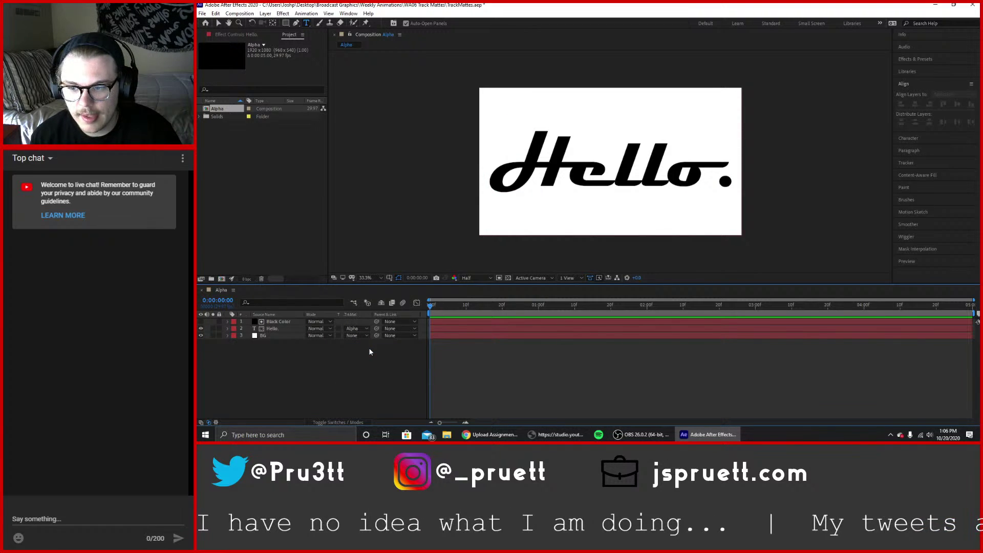
{"action": "mouse_move", "coordinate": [436, 321]}
{"action": "left_mouse_down"}
{"action": "mouse_move", "coordinate": [455, 321]}
{"action": "mouse_move", "coordinate": [436, 320]}
{"action": "left_mouse_up"}
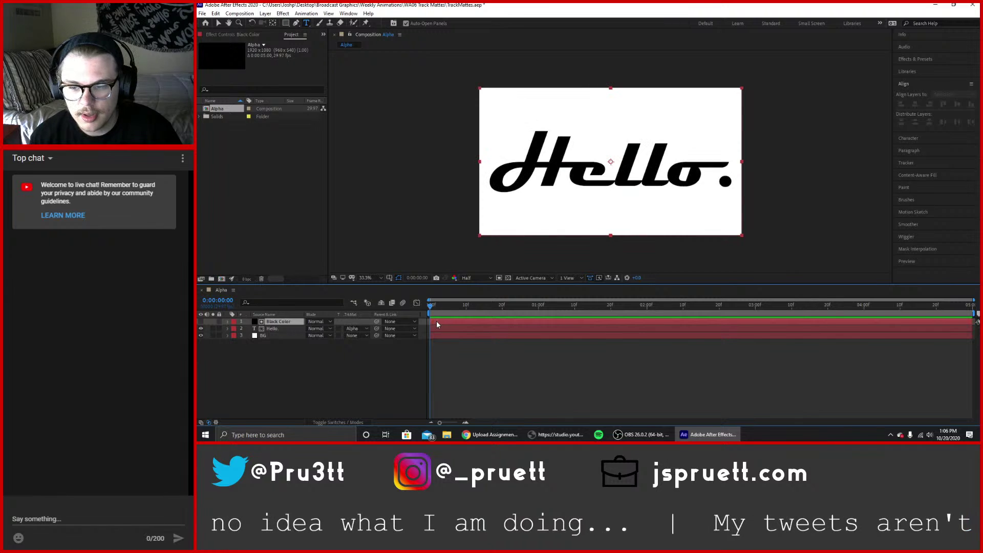
{"action": "left_click", "coordinate": [391, 376]}
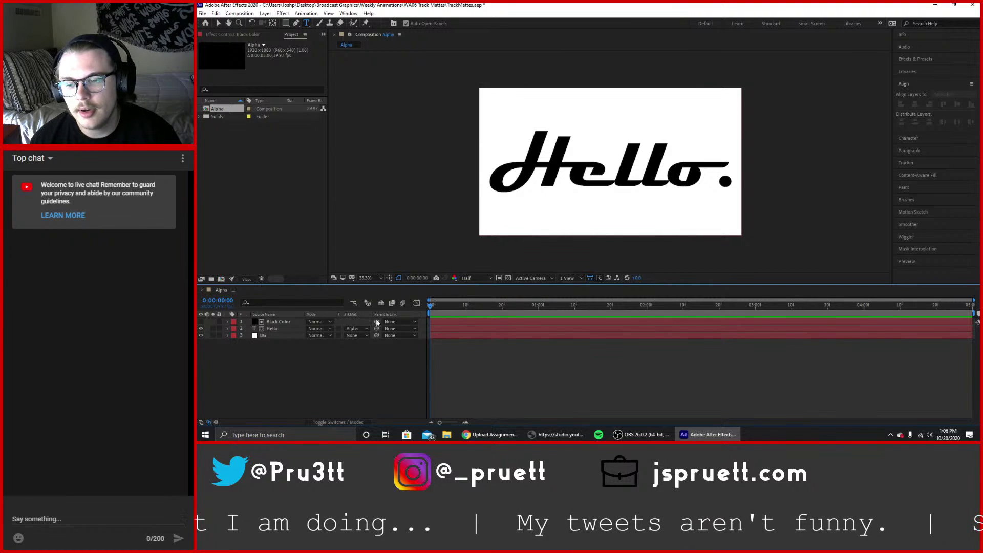
{"action": "left_click", "coordinate": [294, 321]}
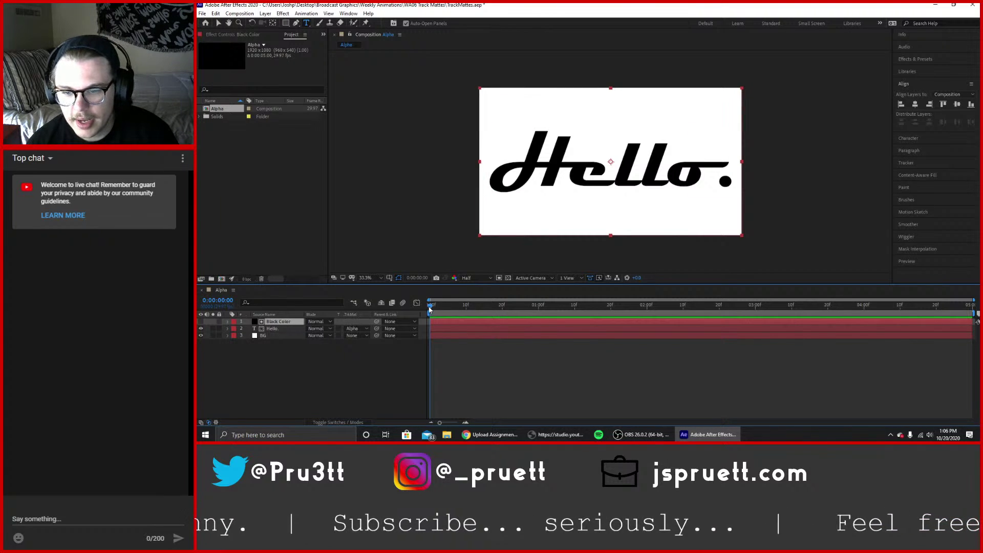
{"action": "left_click", "coordinate": [352, 328]}
{"action": "left_click", "coordinate": [358, 336]}
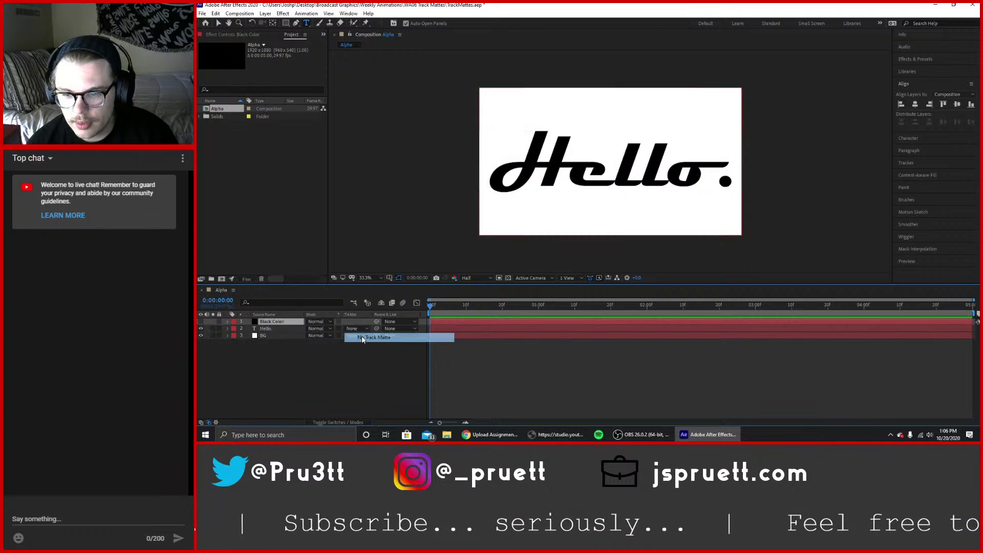
Trim the Black Color layer so it starts at 1 second and ends at 0:00:04:00.
{"action": "left_click", "coordinate": [444, 331]}
{"action": "left_click_drag", "start_coordinate": [445, 331], "coordinate": [440, 329]}
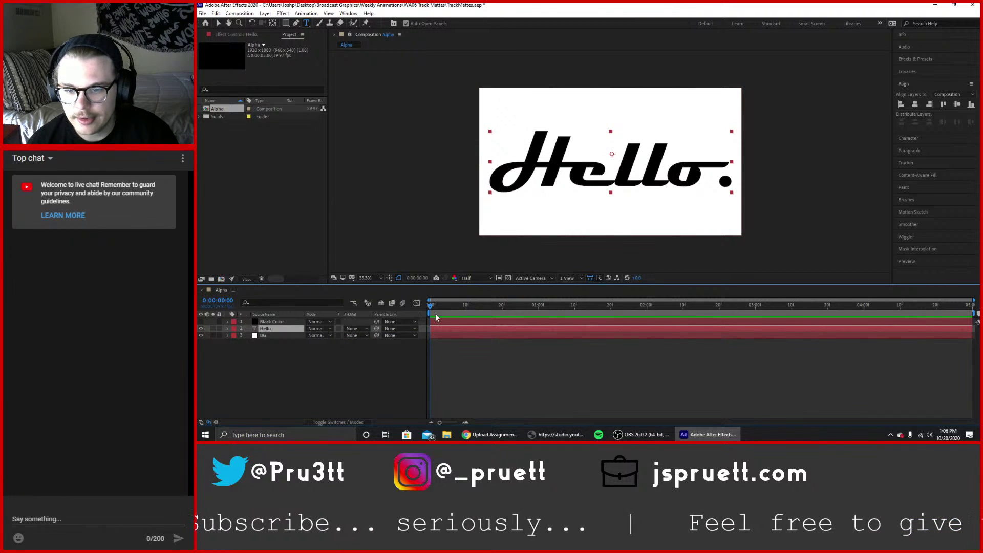
{"action": "left_click", "coordinate": [446, 323]}
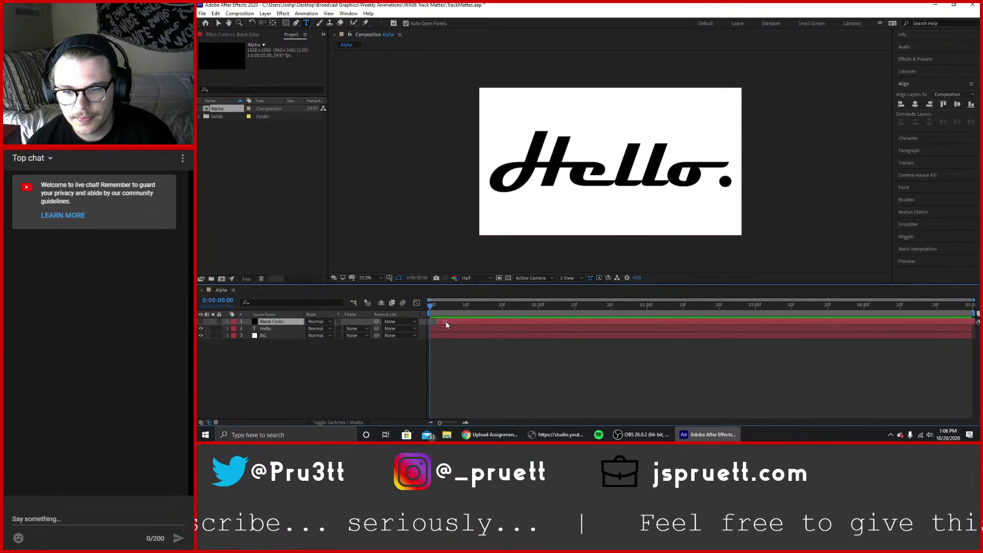
{"action": "left_click_drag", "start_coordinate": [441, 321], "coordinate": [568, 322]}
{"action": "left_click_drag", "start_coordinate": [881, 321], "coordinate": [794, 321]}
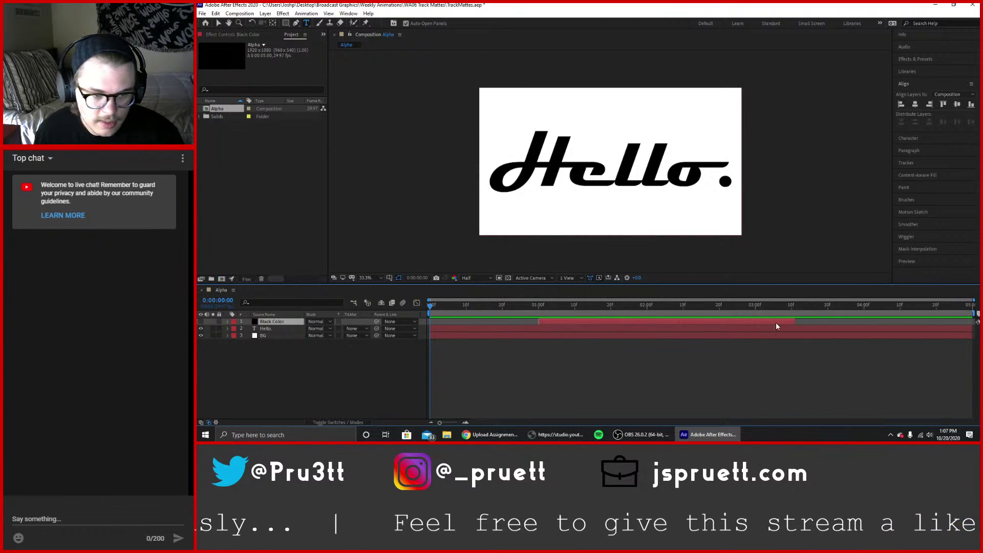
{"action": "left_click_drag", "start_coordinate": [801, 321], "coordinate": [866, 321]}
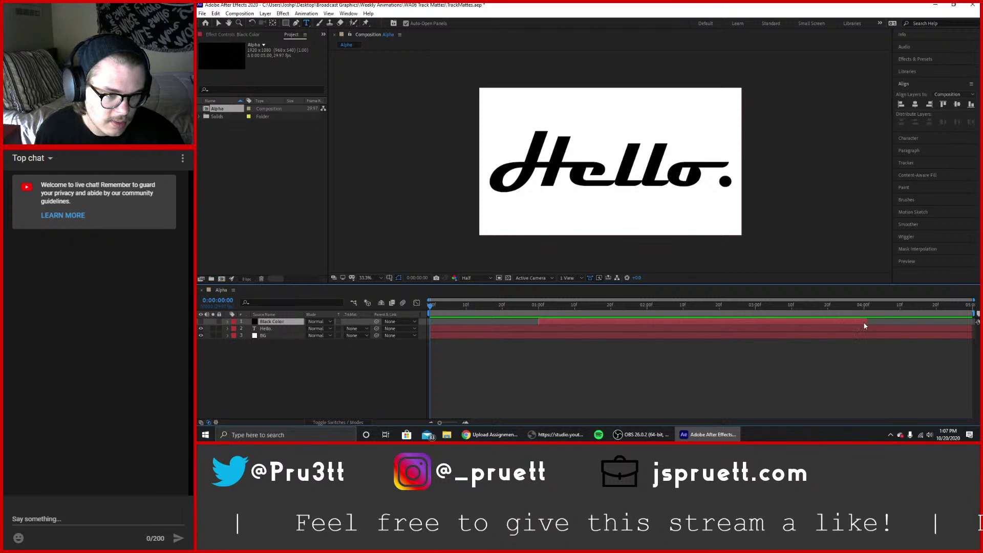
{"action": "left_click", "coordinate": [865, 307]}
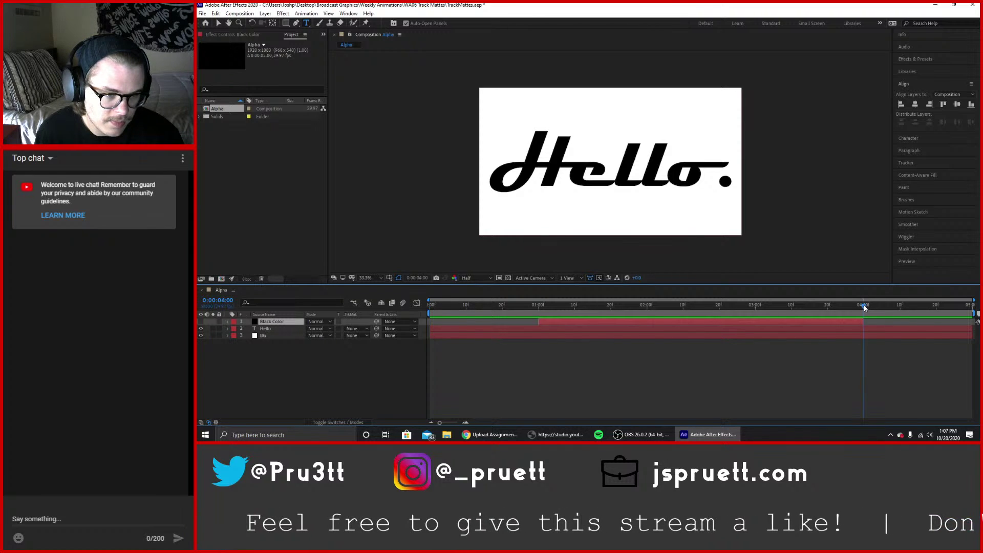
Set the "Hello." layer's track matte to Alpha Matte "Black Color" and scrub back near the start to check it.
{"action": "left_click_drag", "start_coordinate": [864, 306], "coordinate": [493, 306]}
{"action": "left_click", "coordinate": [357, 328]}
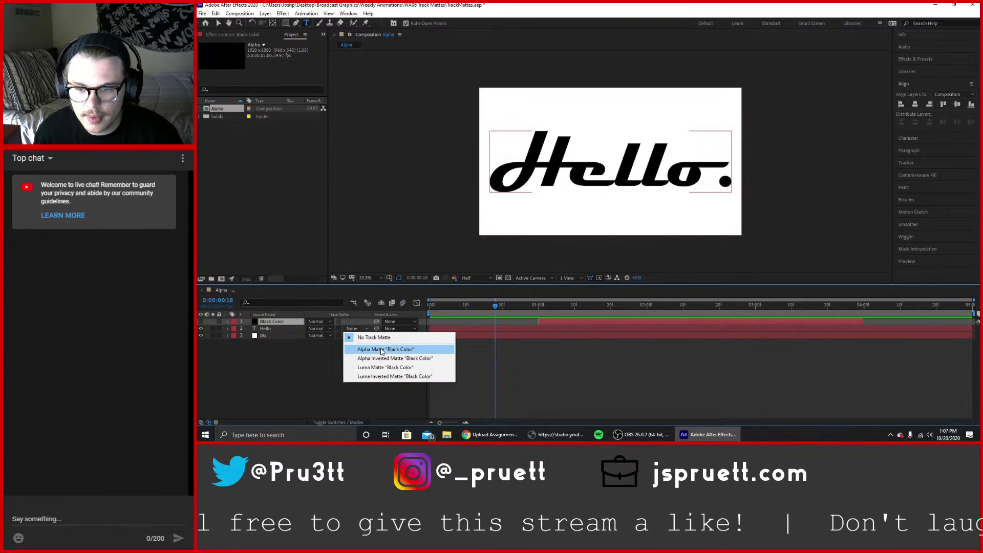
{"action": "left_click", "coordinate": [390, 347]}
{"action": "left_click_drag", "start_coordinate": [496, 306], "coordinate": [433, 306]}
Try Alpha Inverted Matte "Black Color" on the "Hello." layer, then return it to Alpha Matte.
{"action": "left_click", "coordinate": [357, 329]}
{"action": "left_click", "coordinate": [370, 359]}
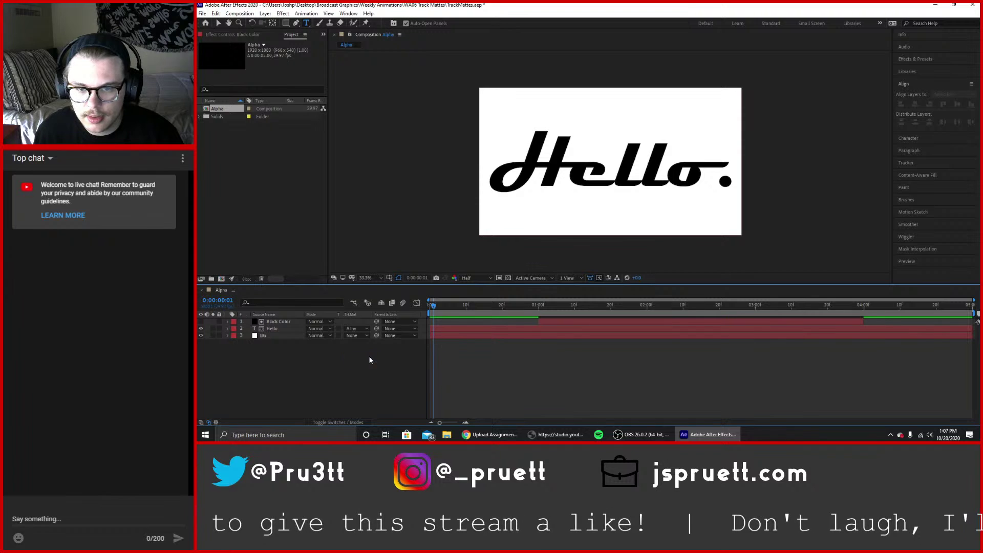
{"action": "mouse_move", "coordinate": [433, 306]}
{"action": "left_mouse_down"}
{"action": "mouse_move", "coordinate": [956, 317]}
{"action": "mouse_move", "coordinate": [428, 307]}
{"action": "mouse_move", "coordinate": [484, 311]}
{"action": "left_mouse_up"}
{"action": "left_click", "coordinate": [361, 332]}
{"action": "left_click", "coordinate": [365, 349]}
Check the frames just before and at 1 second, where the Black Color matte begins.
{"action": "left_click", "coordinate": [531, 311]}
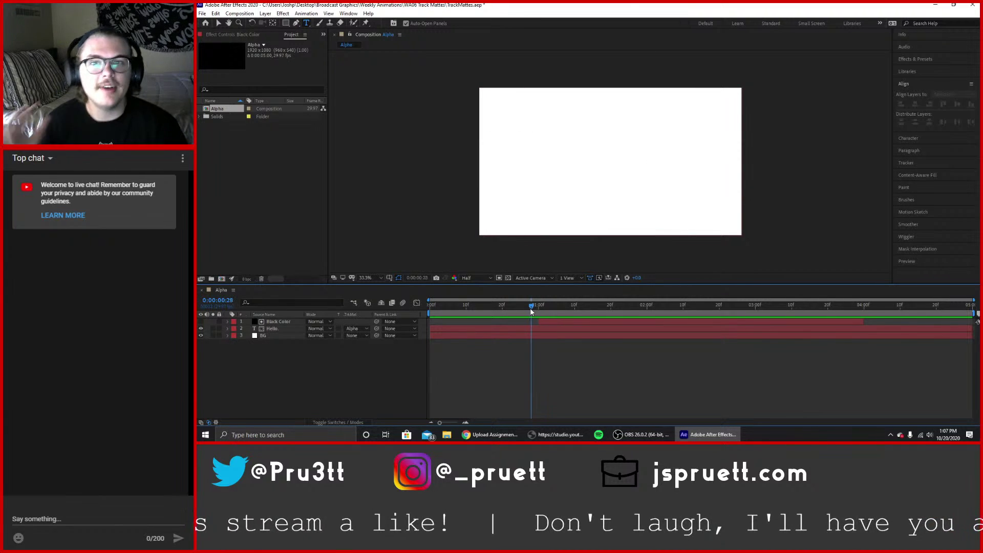
{"action": "left_click_drag", "start_coordinate": [531, 311], "coordinate": [524, 314]}
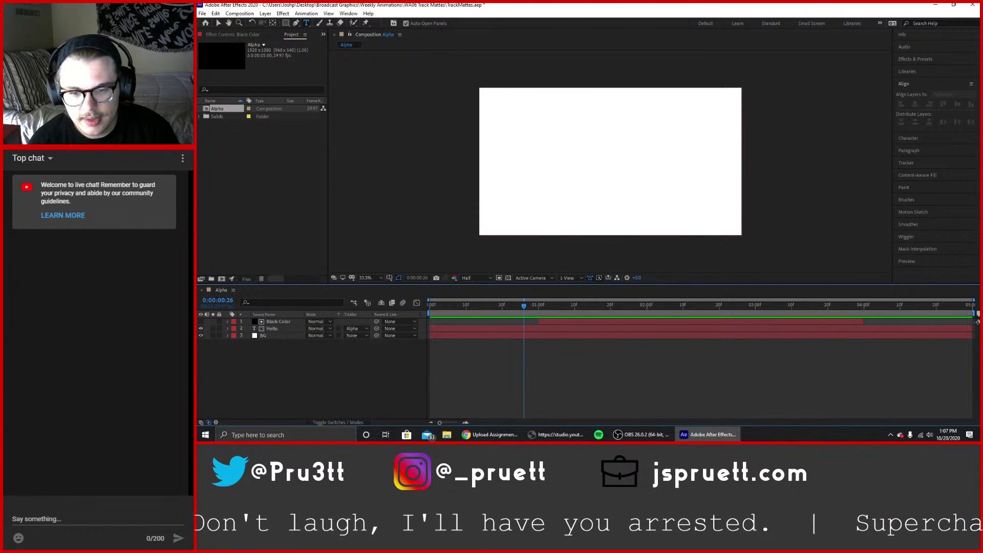
{"action": "left_click", "coordinate": [539, 305]}
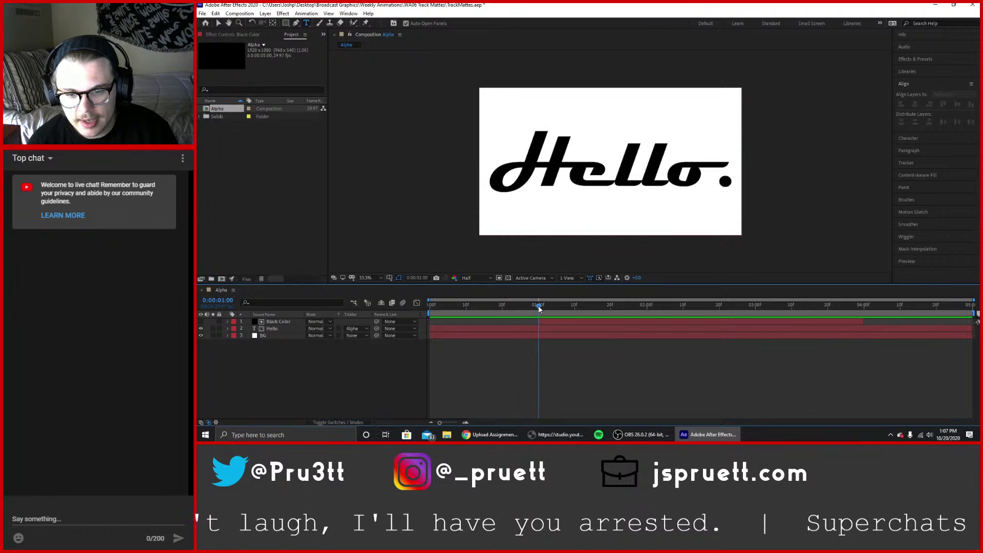
{"action": "left_click", "coordinate": [921, 60]}
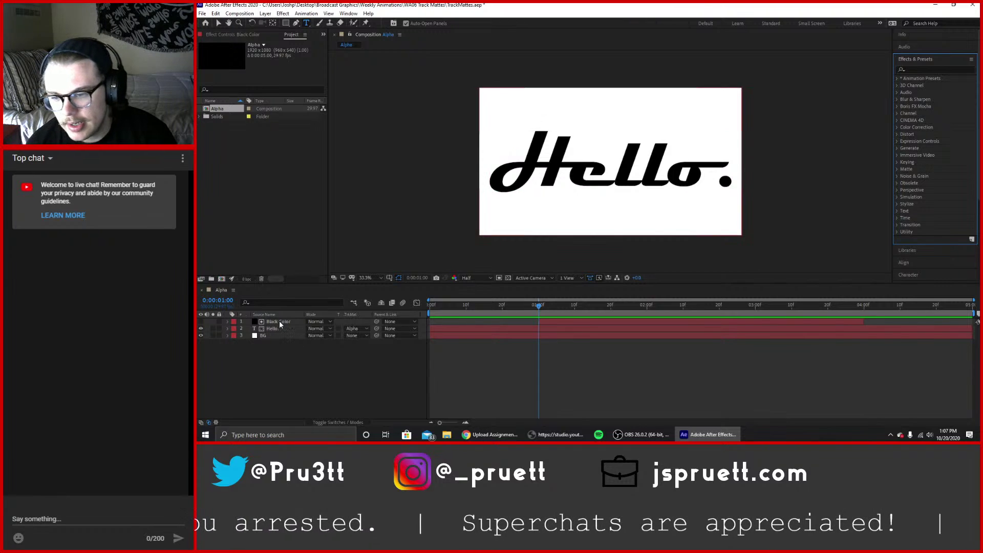
Move the Black Color layer beneath the "Hello." text and set its track matte to Alpha Matte "Hello.".
{"action": "left_click_drag", "start_coordinate": [280, 324], "coordinate": [279, 332]}
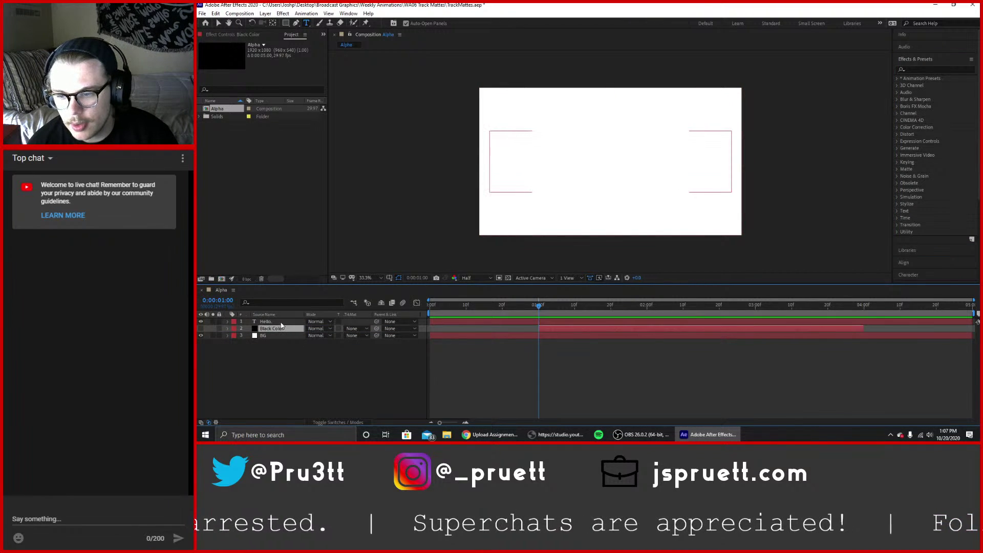
{"action": "left_click", "coordinate": [281, 322]}
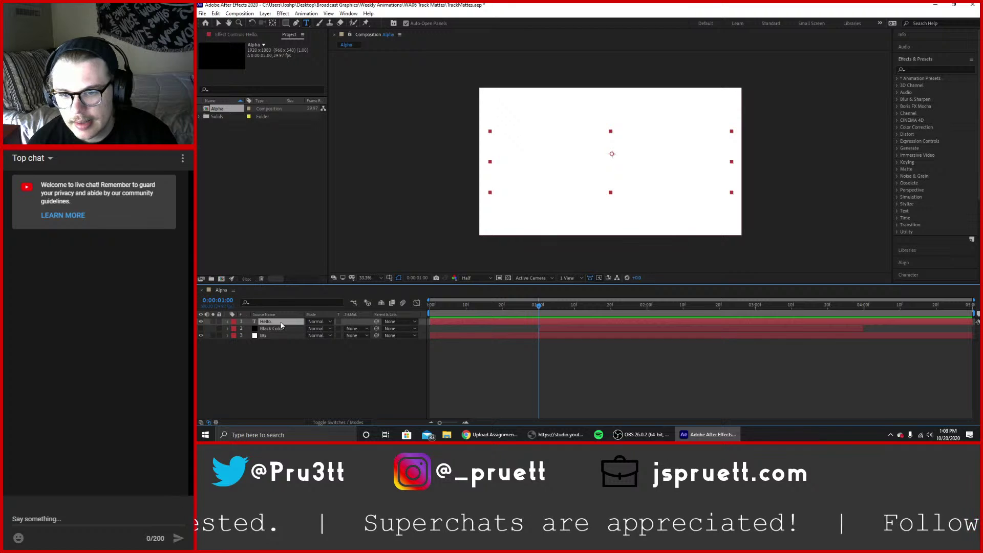
{"action": "left_click", "coordinate": [353, 329]}
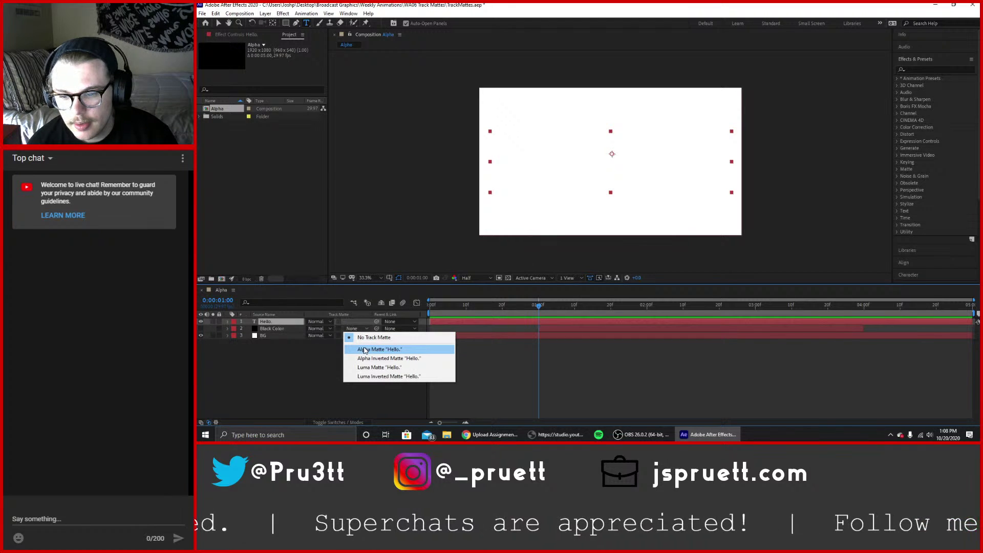
{"action": "left_click", "coordinate": [365, 350]}
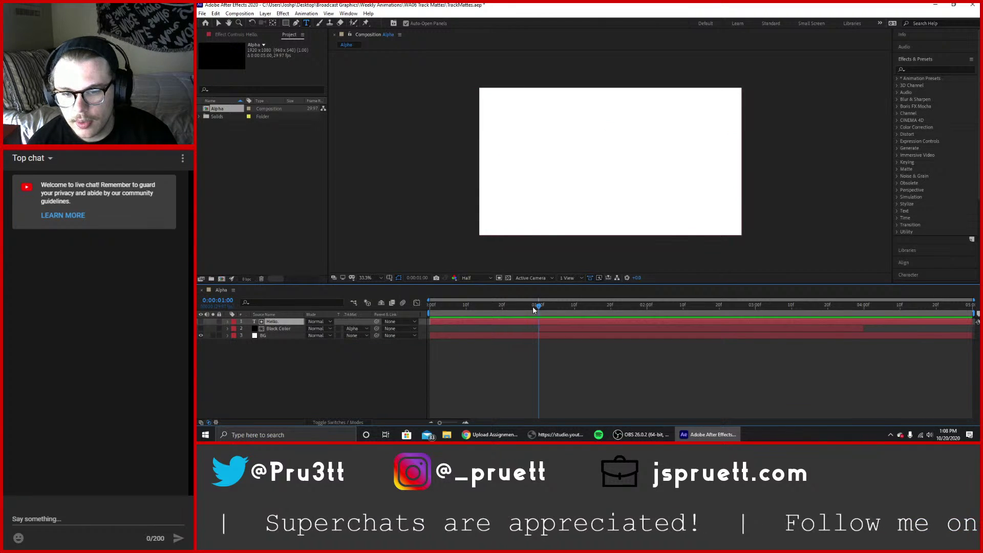
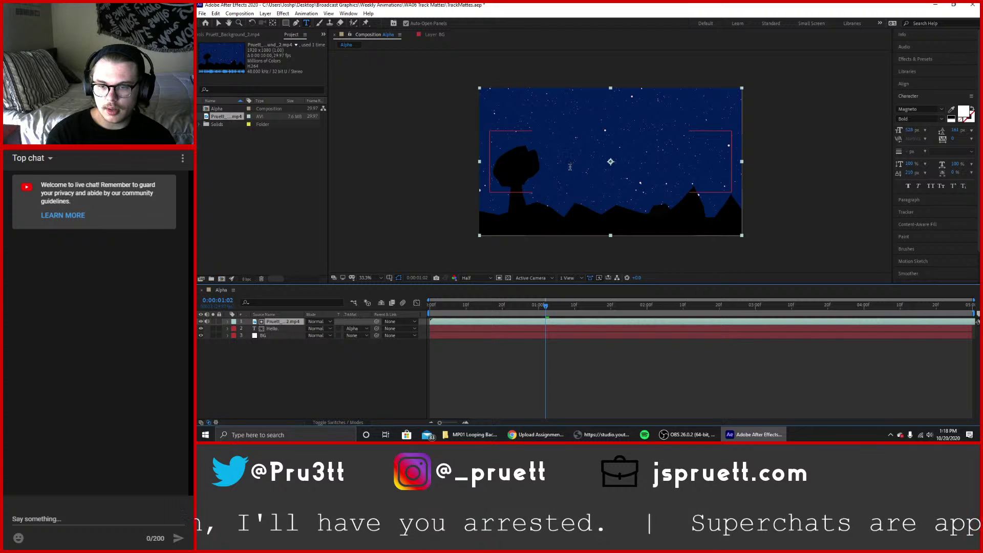
Place the "Hello." text above the night-sky video as a hidden layer and give the video Alpha Inverted Matte "Hello.".
{"action": "left_click_drag", "start_coordinate": [276, 328], "coordinate": [281, 322]}
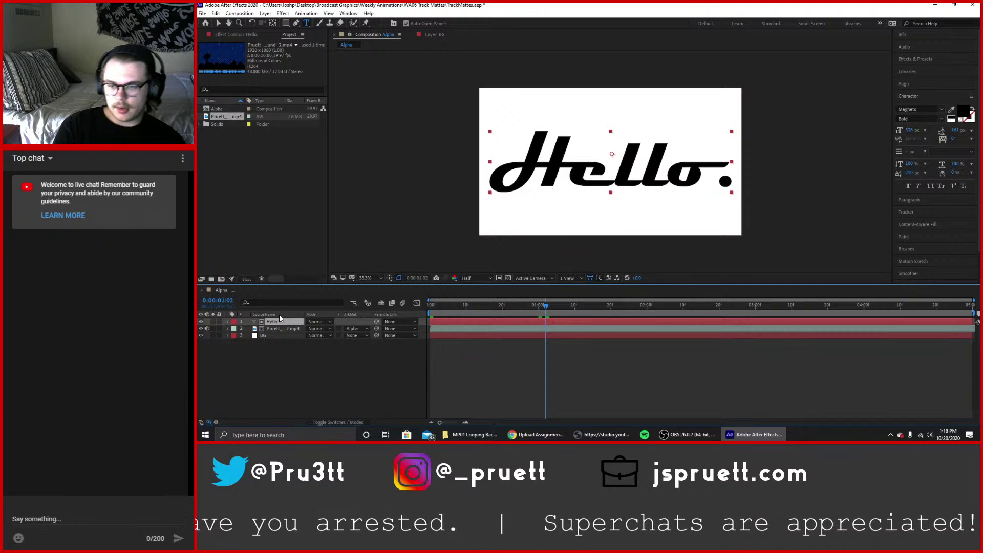
{"action": "left_click", "coordinate": [355, 328]}
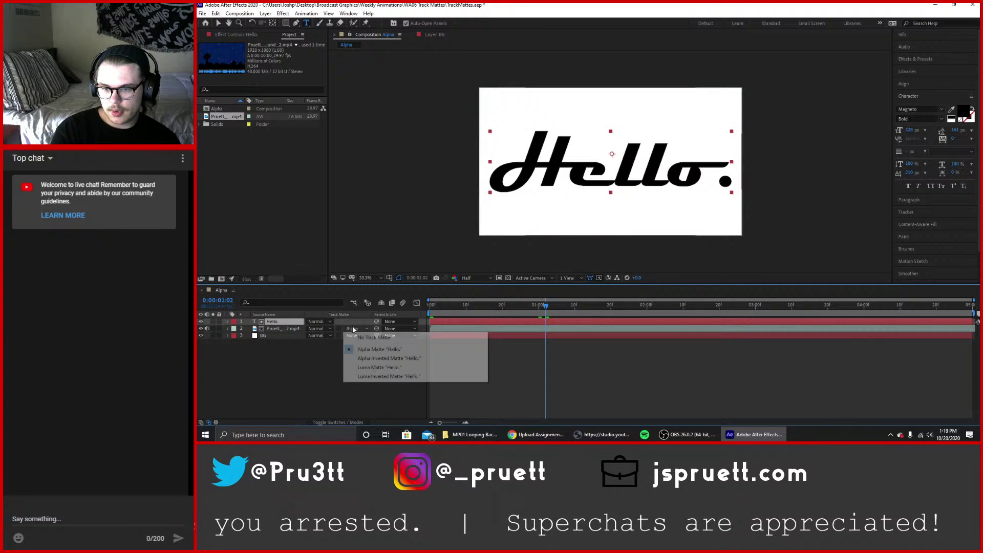
{"action": "left_click", "coordinate": [376, 360]}
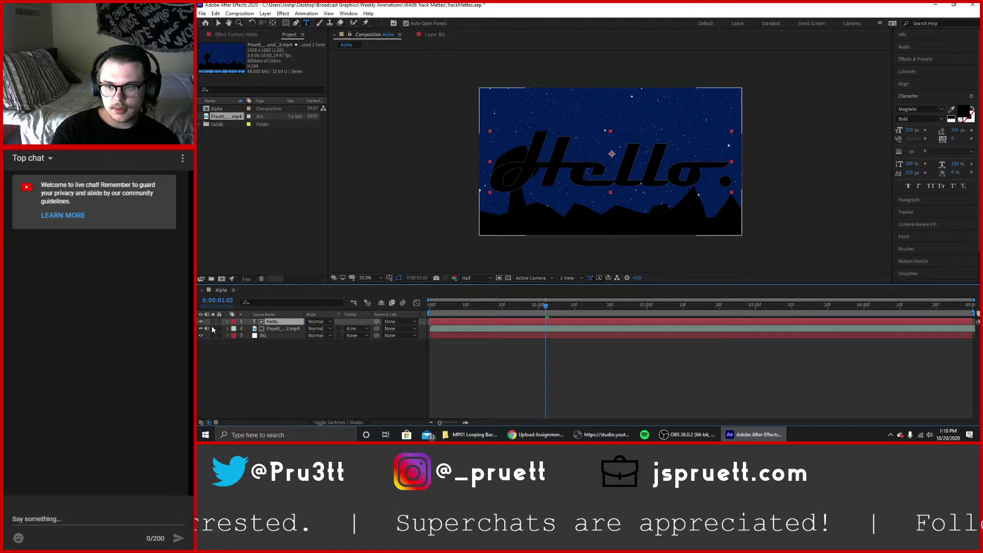
{"action": "left_click", "coordinate": [200, 335]}
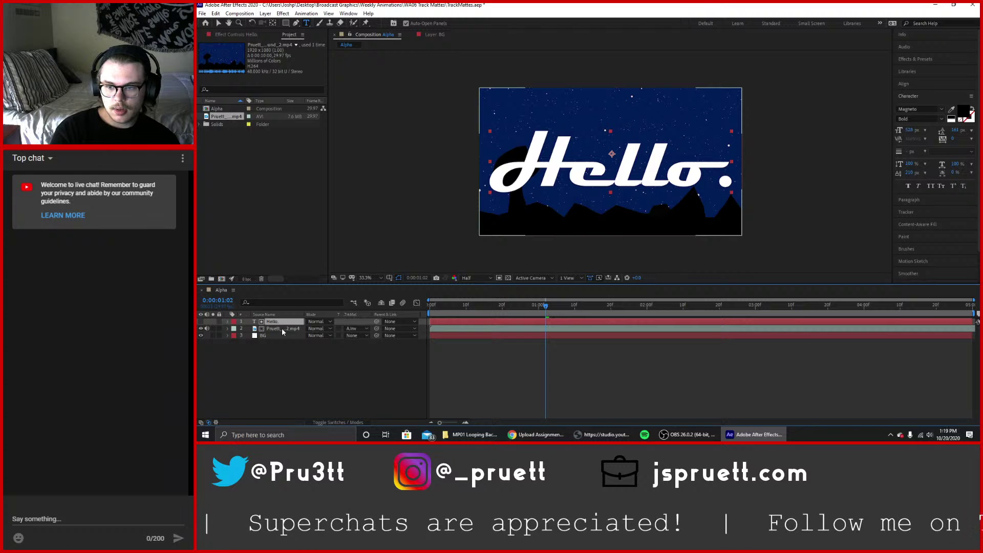
Set the night-sky video's track matte to Alpha Matte "Hello." and deselect all layers.
{"action": "left_click", "coordinate": [352, 328]}
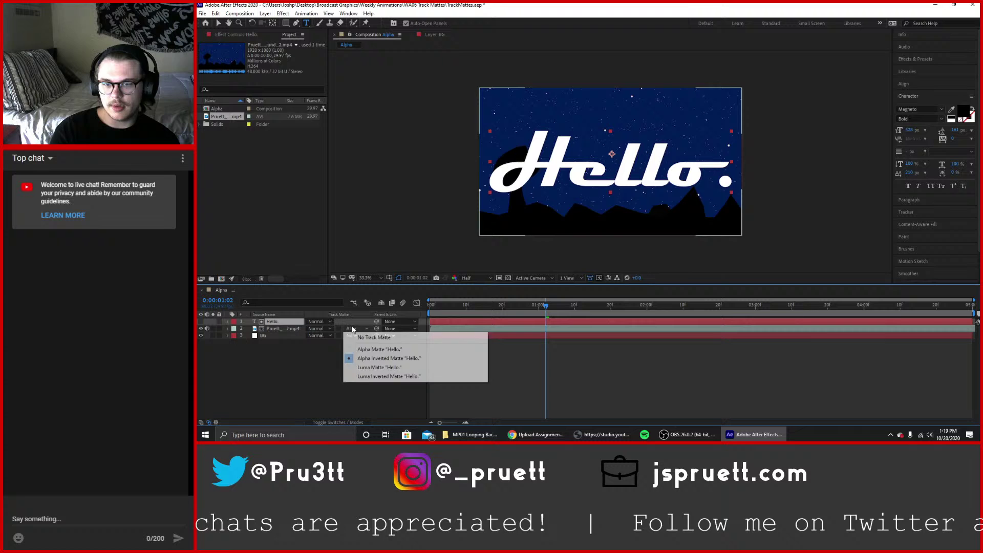
{"action": "left_click", "coordinate": [366, 349]}
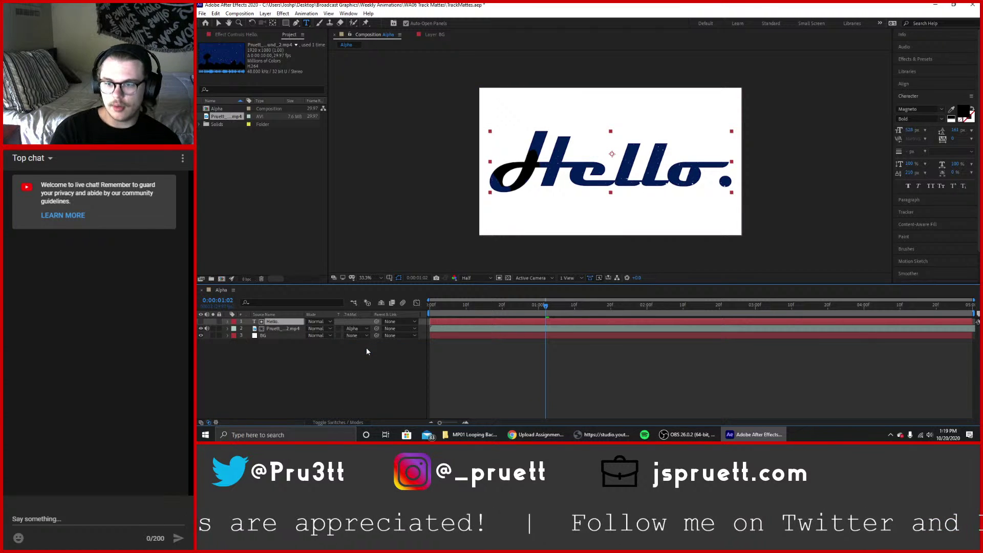
{"action": "left_click", "coordinate": [358, 379]}
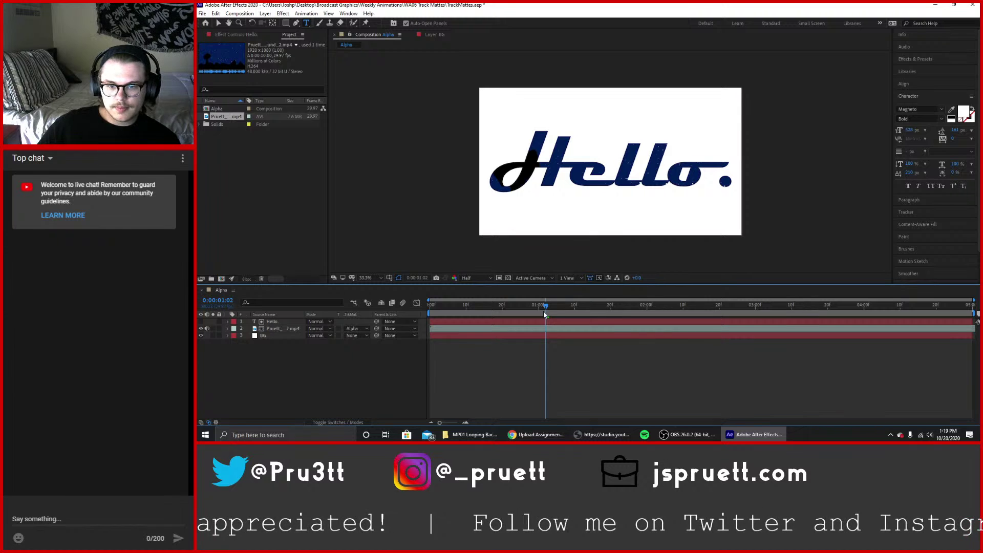
Play the Alpha composition from the first frame to preview the video moving inside the text.
{"action": "left_click_drag", "start_coordinate": [546, 305], "coordinate": [364, 296]}
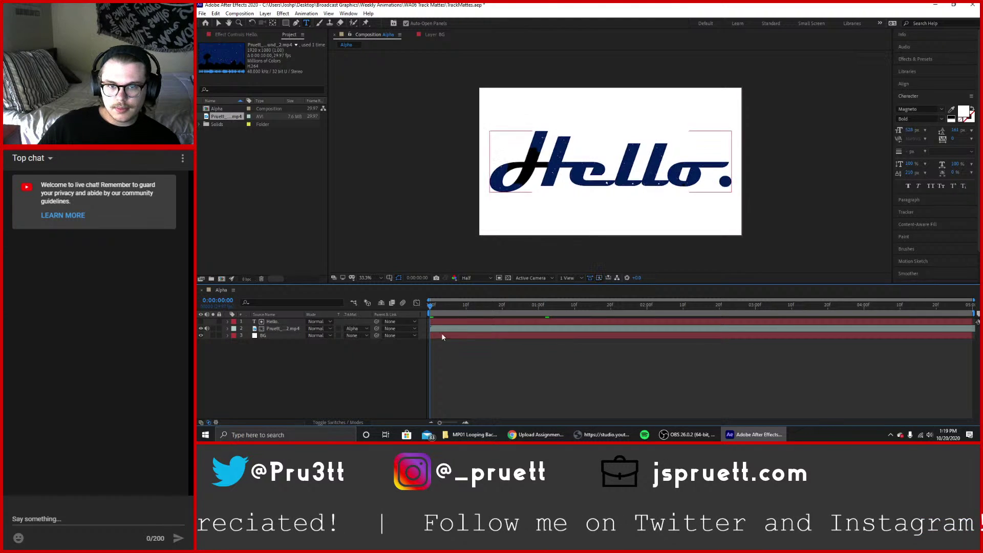
{"action": "key", "text": "space"}
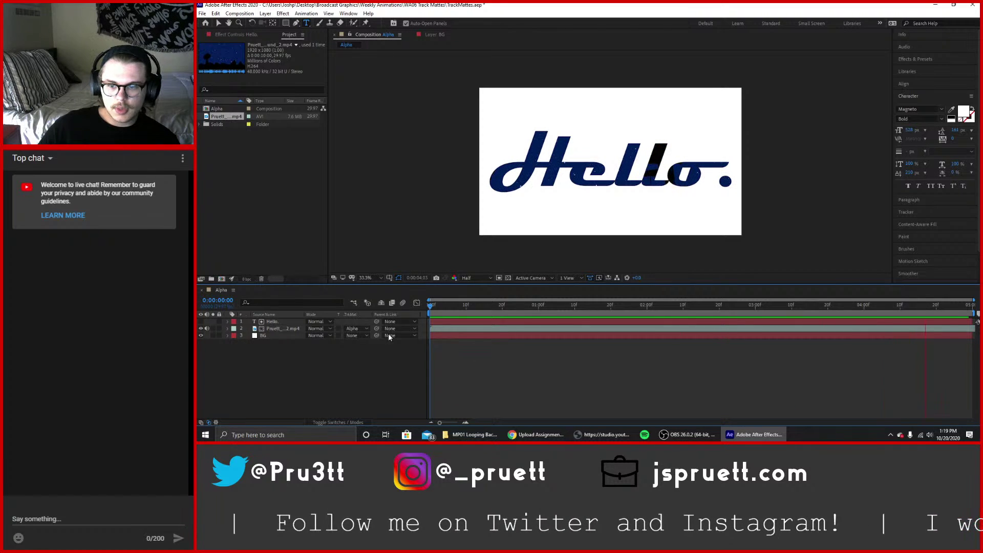
{"action": "key", "text": "space"}
Change the font of the "Hello" word in the text layer to Snap ITC.
{"action": "left_click", "coordinate": [284, 322]}
{"action": "double_click", "coordinate": [581, 181]}
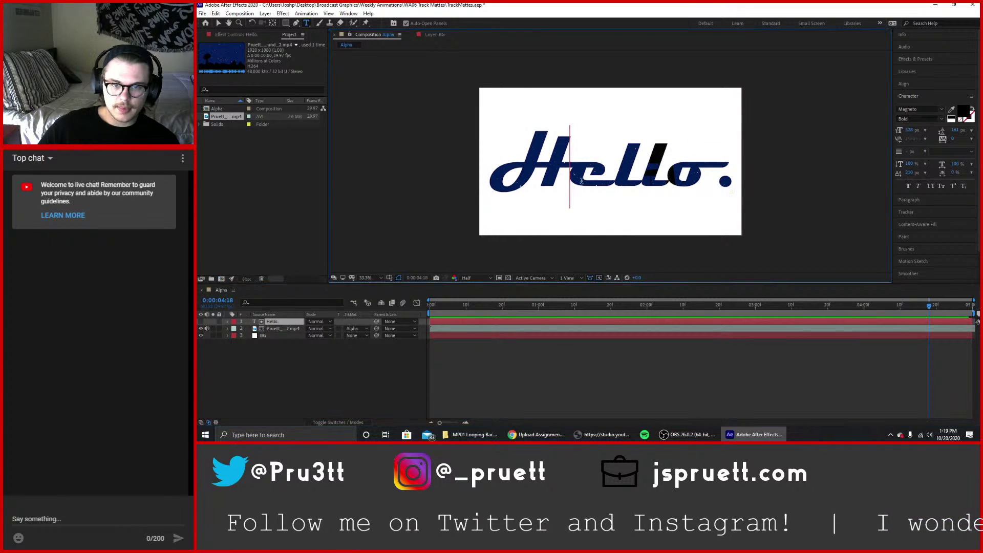
{"action": "left_click", "coordinate": [942, 109]}
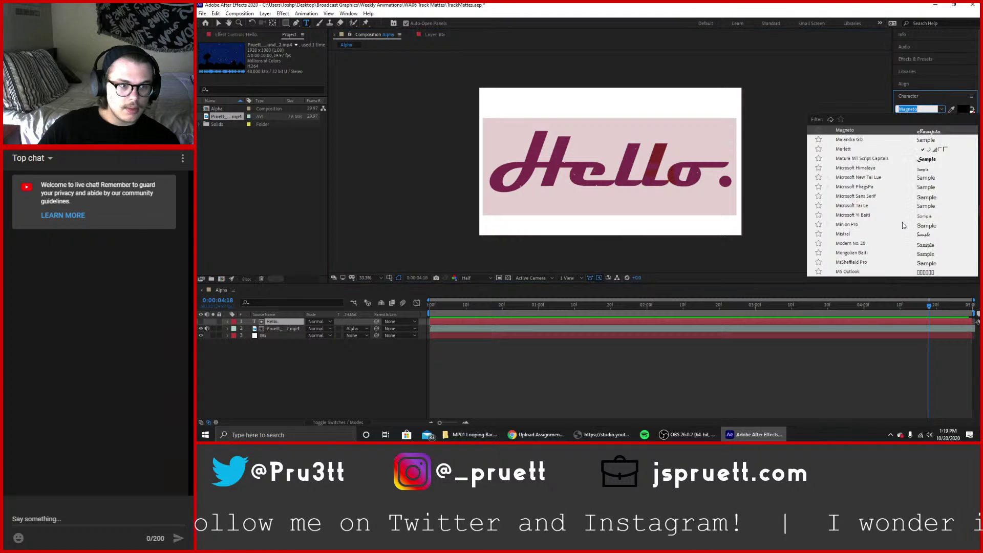
{"action": "scroll", "coordinate": [904, 233], "scroll_direction": "down", "scroll_amount": 5}
{"action": "scroll", "coordinate": [904, 236], "scroll_direction": "down", "scroll_amount": 5}
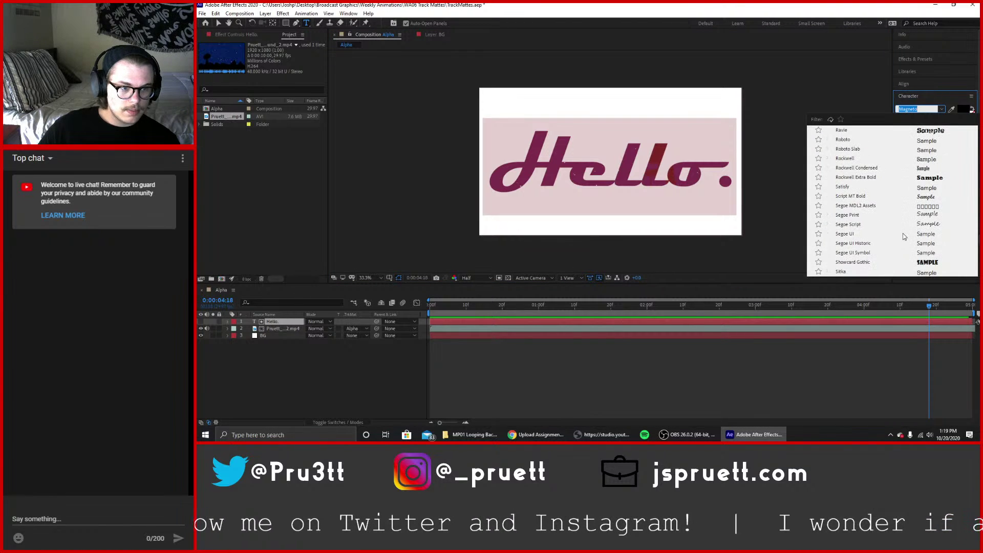
{"action": "left_click", "coordinate": [863, 188]}
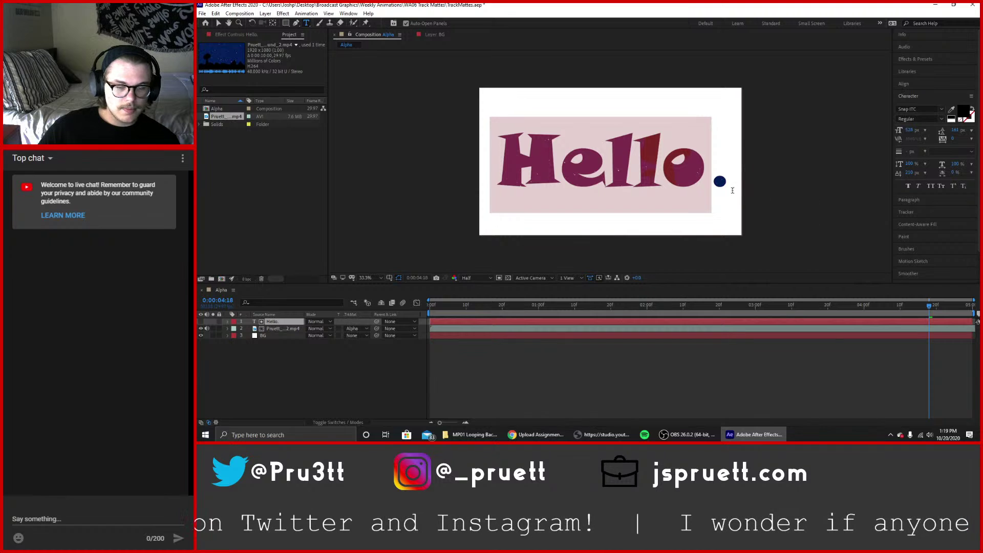
{"action": "left_click_drag", "start_coordinate": [728, 179], "coordinate": [494, 175]}
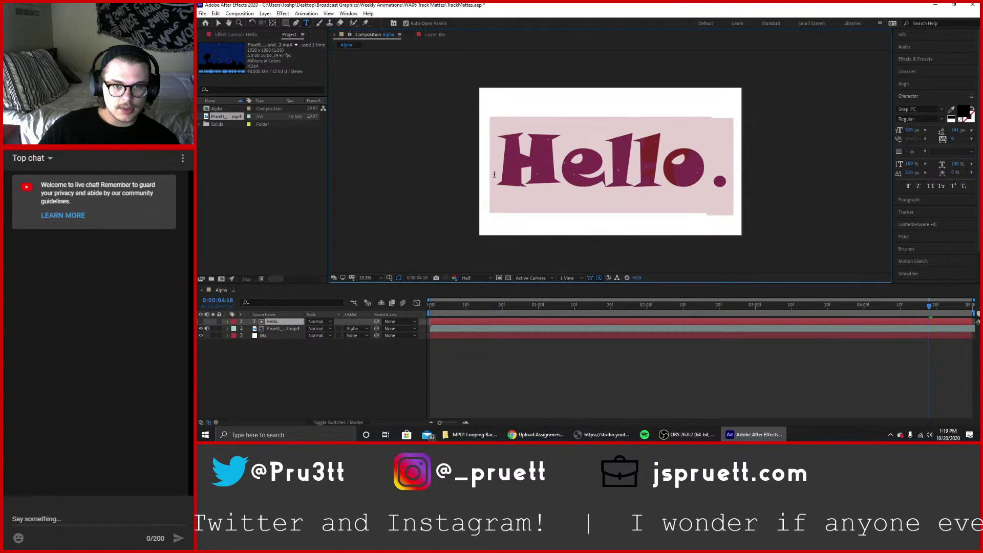
{"action": "left_click", "coordinate": [943, 110]}
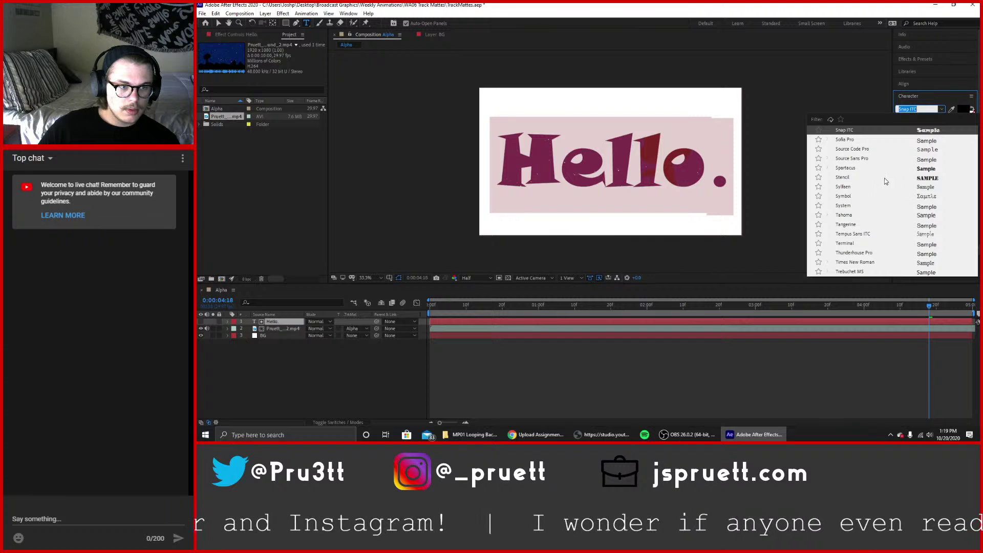
{"action": "scroll", "coordinate": [895, 190], "scroll_direction": "down", "scroll_amount": 5}
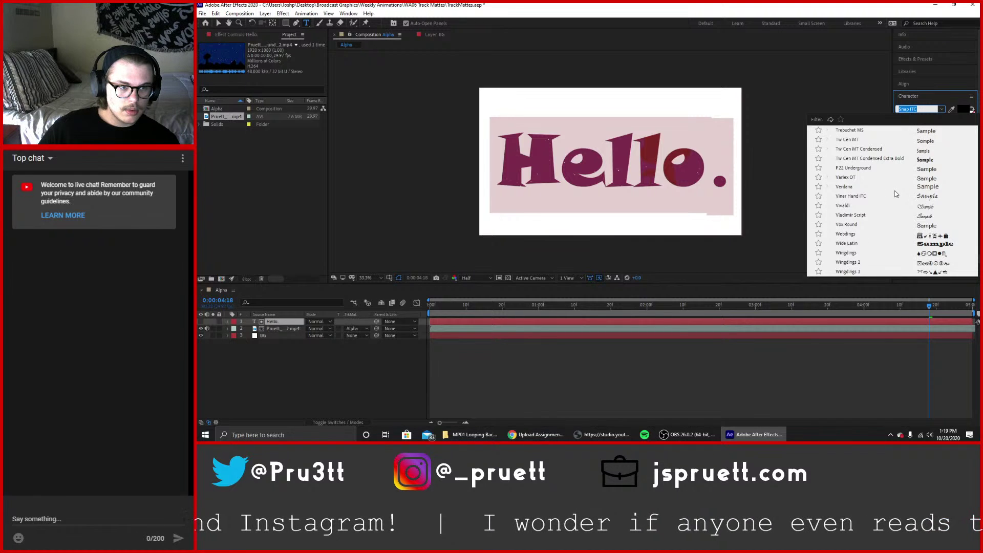
{"action": "scroll", "coordinate": [896, 190], "scroll_direction": "down", "scroll_amount": 5}
{"action": "scroll", "coordinate": [897, 193], "scroll_direction": "down", "scroll_amount": 2}
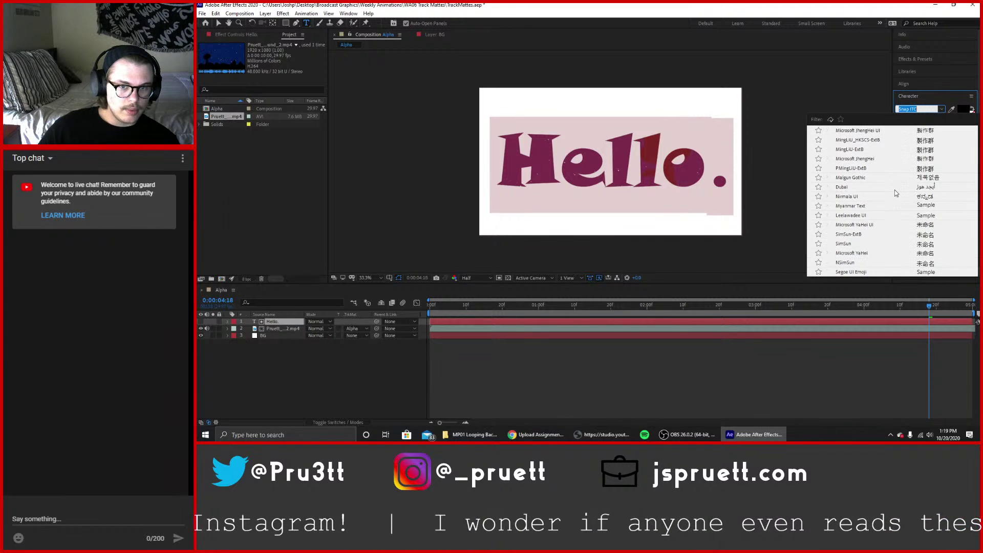
{"action": "left_click", "coordinate": [543, 360]}
Stretch the "Hello." text to 127% vertical scale and enlarge its font size to 555 px.
{"action": "left_click", "coordinate": [272, 322]}
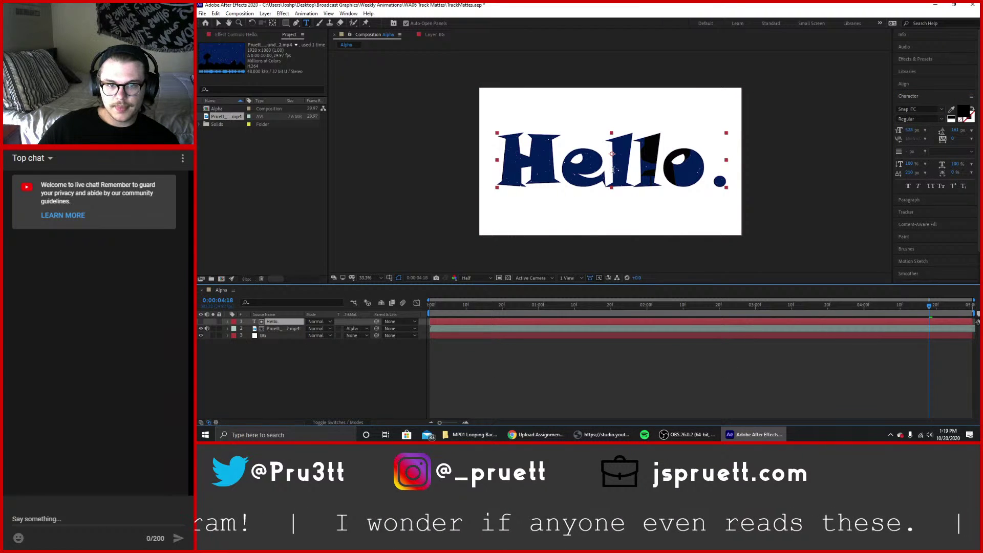
{"action": "double_click", "coordinate": [624, 170]}
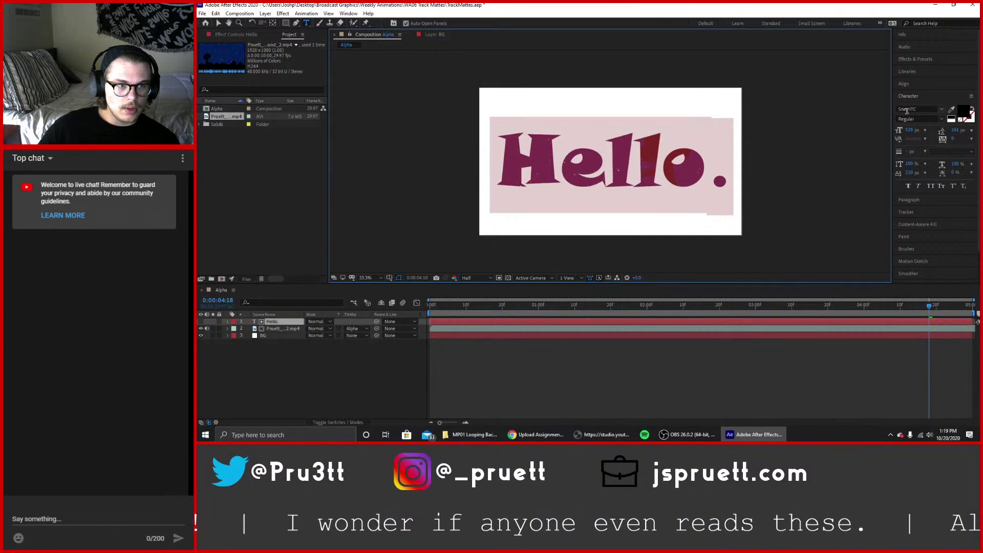
{"action": "left_click_drag", "start_coordinate": [910, 164], "coordinate": [924, 164]}
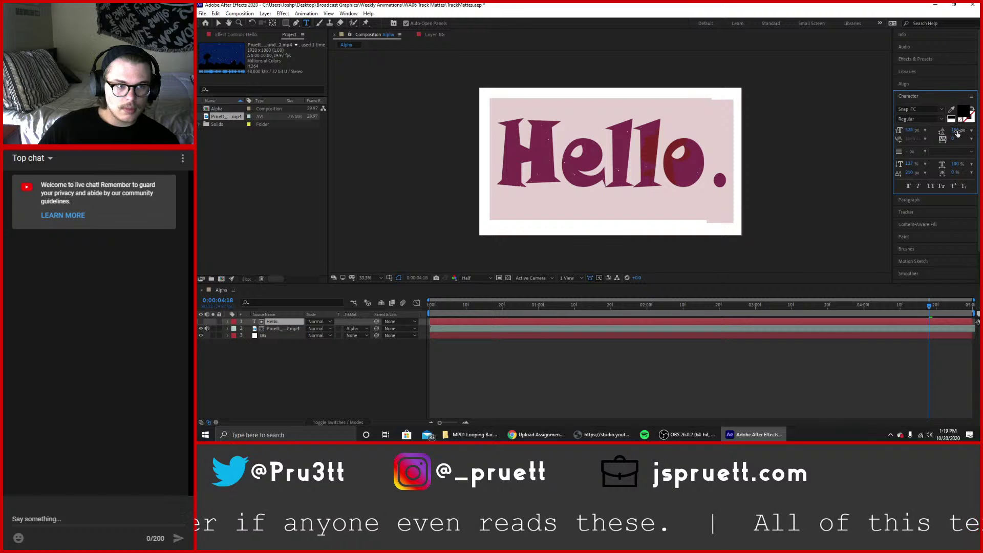
{"action": "left_click_drag", "start_coordinate": [924, 130], "coordinate": [925, 131]}
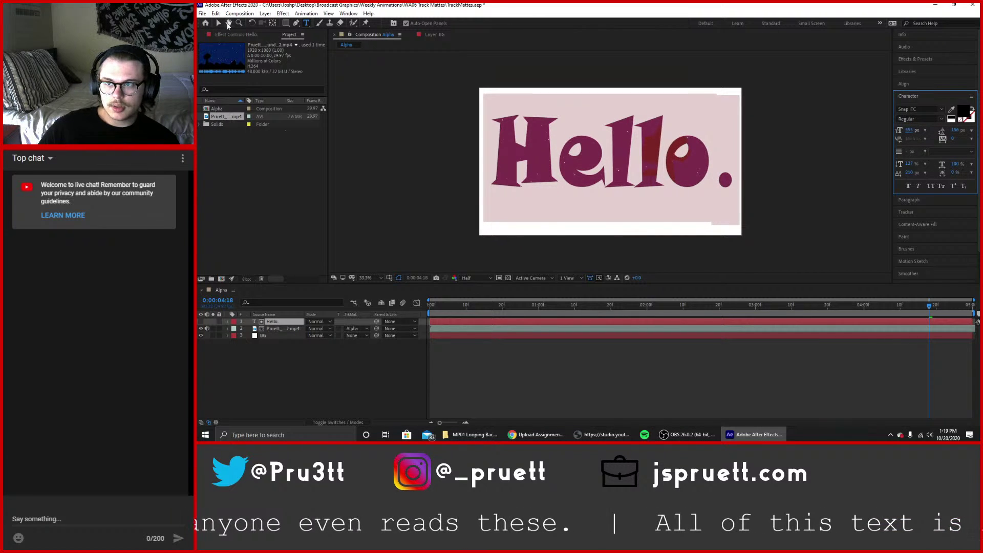
Center the resized "Hello." text horizontally and vertically in the composition, then deselect it.
{"action": "left_click", "coordinate": [219, 23]}
{"action": "left_click", "coordinate": [904, 84]}
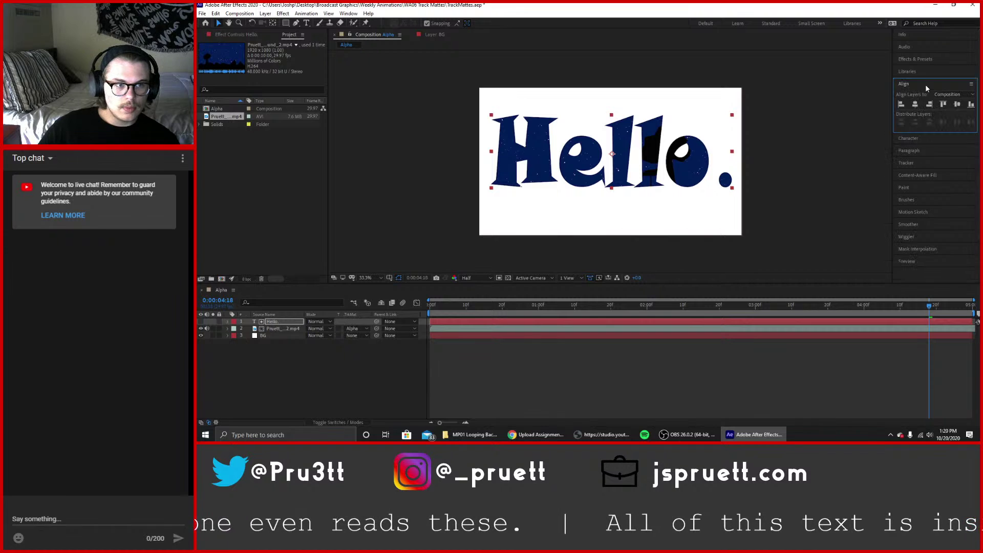
{"action": "left_click", "coordinate": [915, 104]}
{"action": "left_click", "coordinate": [958, 104]}
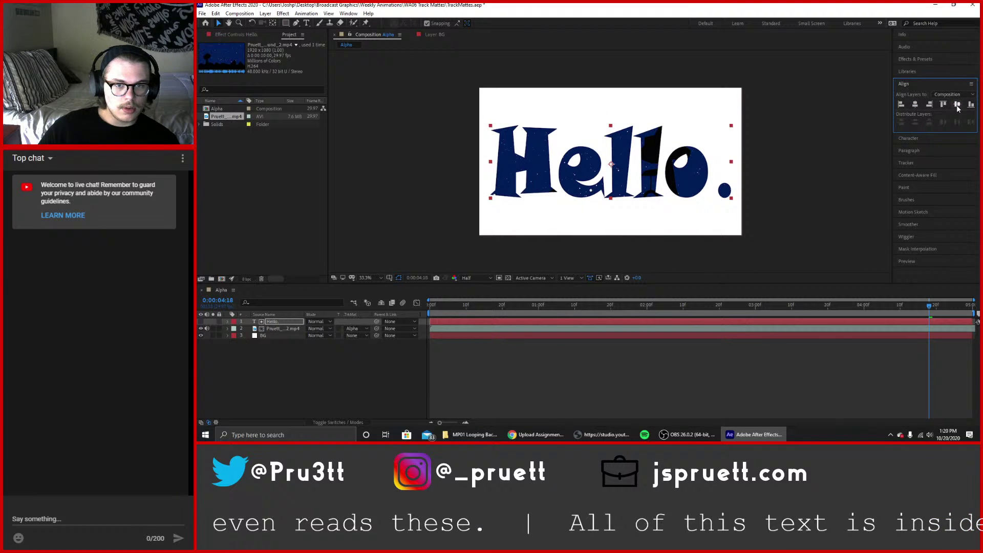
{"action": "left_click", "coordinate": [561, 378]}
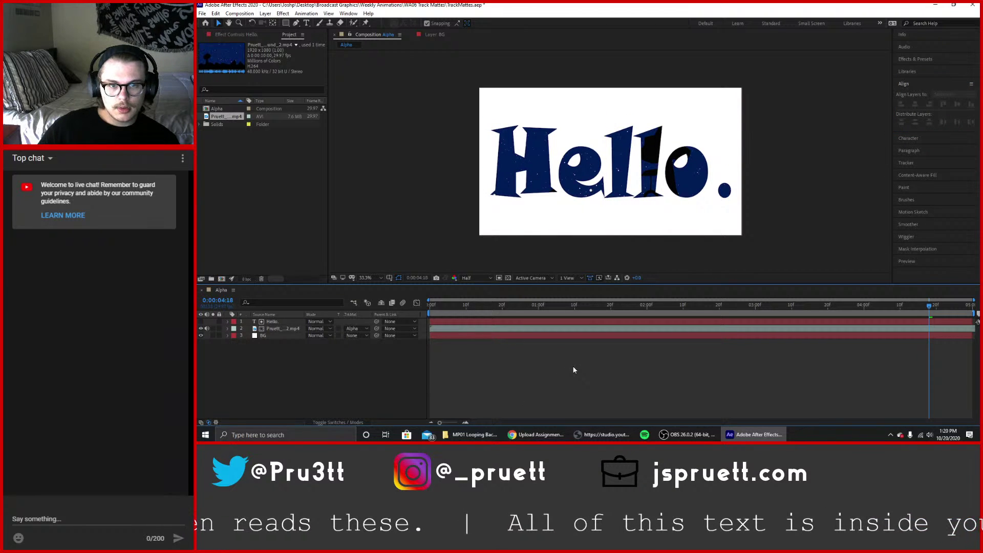
Preview the Alpha composition with the restyled text from the first frame, and return the playhead to the start.
{"action": "left_click_drag", "start_coordinate": [442, 305], "coordinate": [402, 315]}
{"action": "key", "text": "space"}
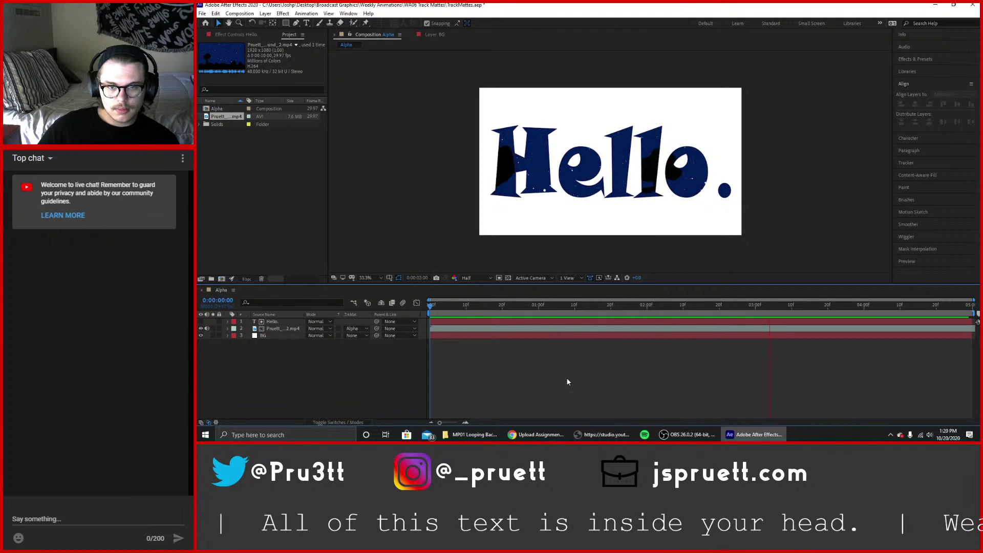
{"action": "key", "text": "space"}
{"action": "left_click_drag", "start_coordinate": [442, 307], "coordinate": [430, 309]}
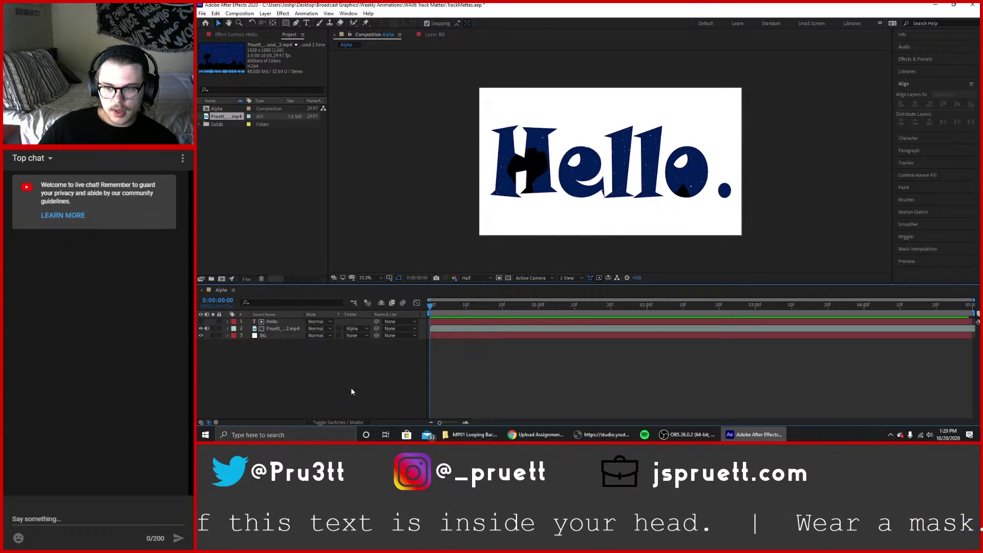
Try the Venetian Blinds wipe preset on the "Hello." text layer, then remove the effect.
{"action": "left_click", "coordinate": [276, 323]}
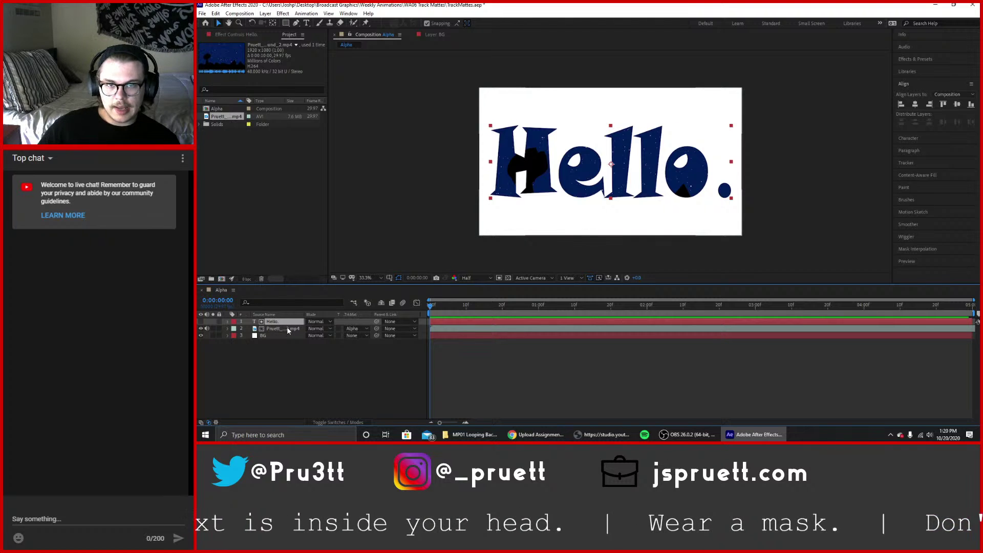
{"action": "left_click", "coordinate": [288, 330]}
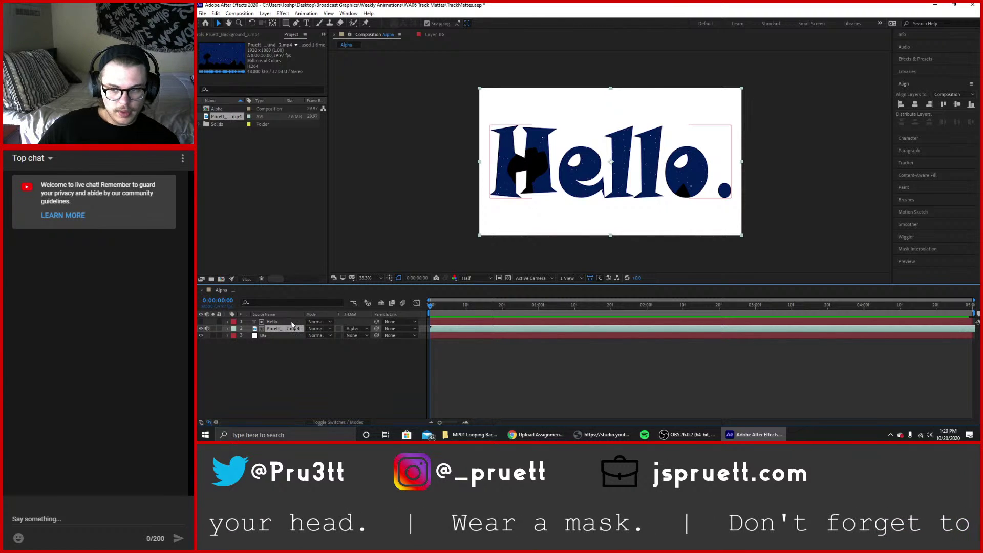
{"action": "left_click", "coordinate": [291, 322]}
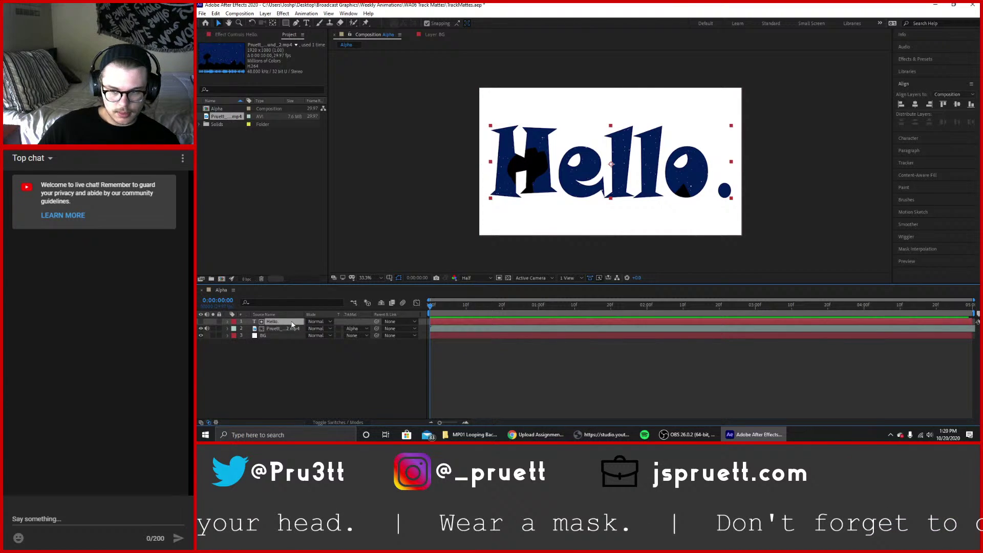
{"action": "left_click", "coordinate": [913, 60]}
{"action": "left_click", "coordinate": [914, 69]}
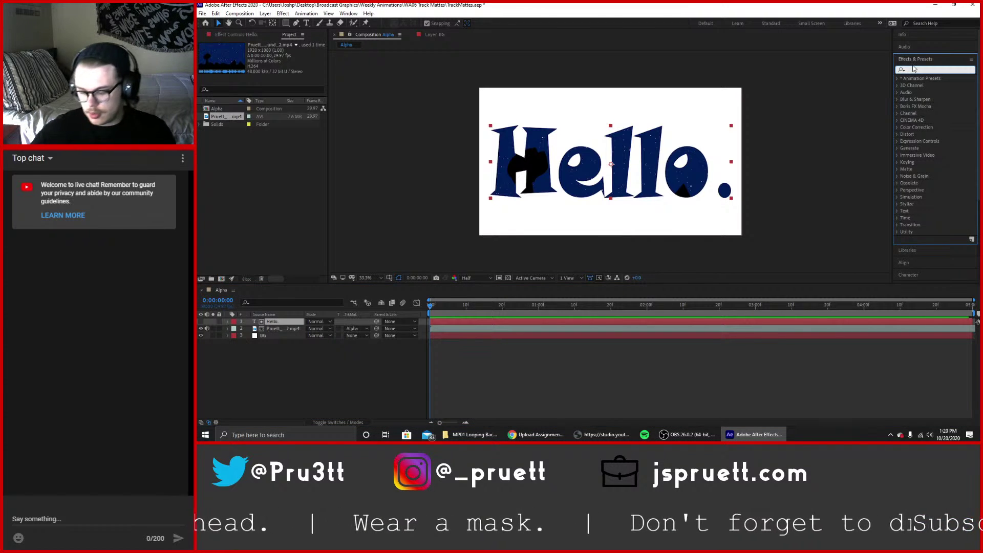
{"action": "type", "text": "ven"}
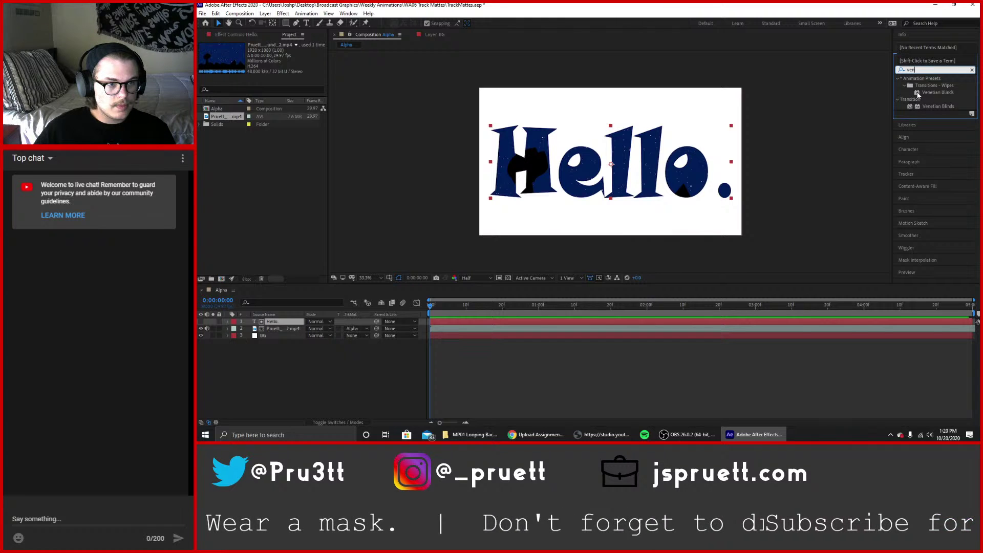
{"action": "left_click_drag", "start_coordinate": [919, 93], "coordinate": [276, 322]}
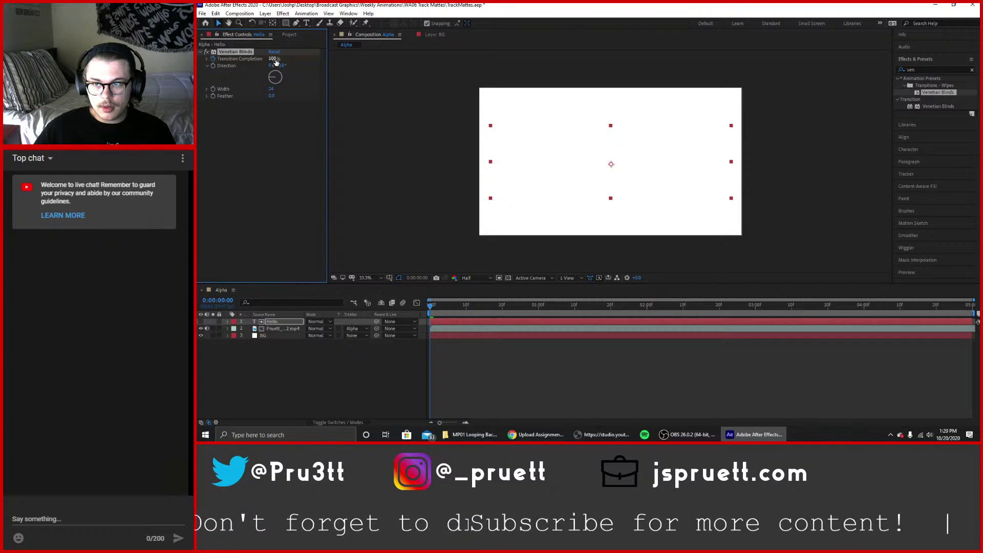
{"action": "left_click_drag", "start_coordinate": [276, 60], "coordinate": [253, 62]}
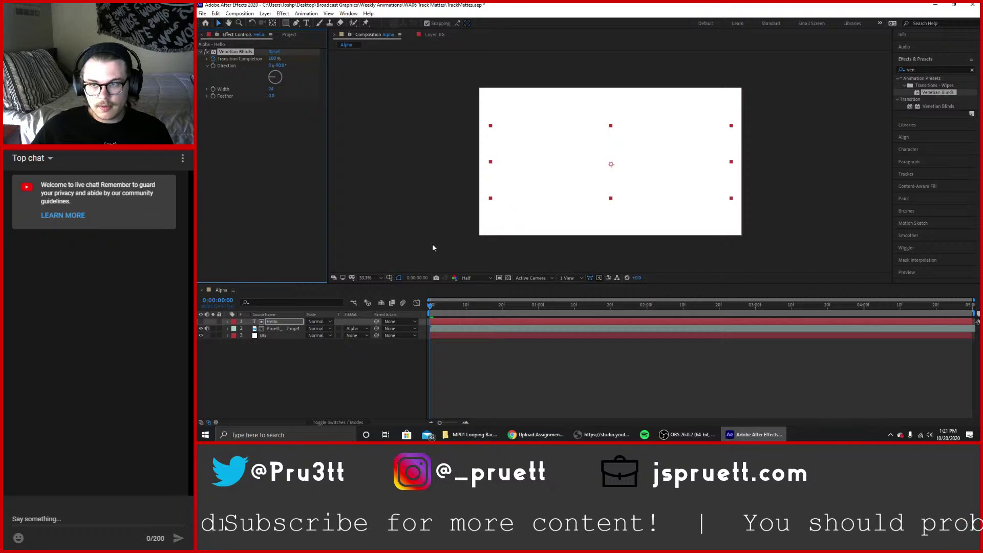
{"action": "key", "text": "Delete"}
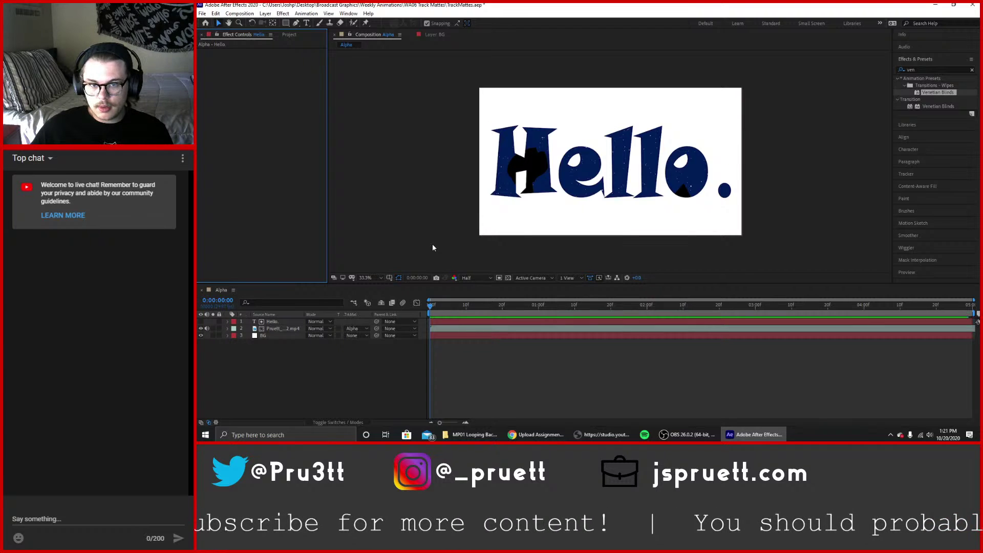
Apply the Band Wipe - build NTSC preset from the Transitions - Wipes animation presets to the "Hello." text layer and preview it.
{"action": "left_click", "coordinate": [912, 76]}
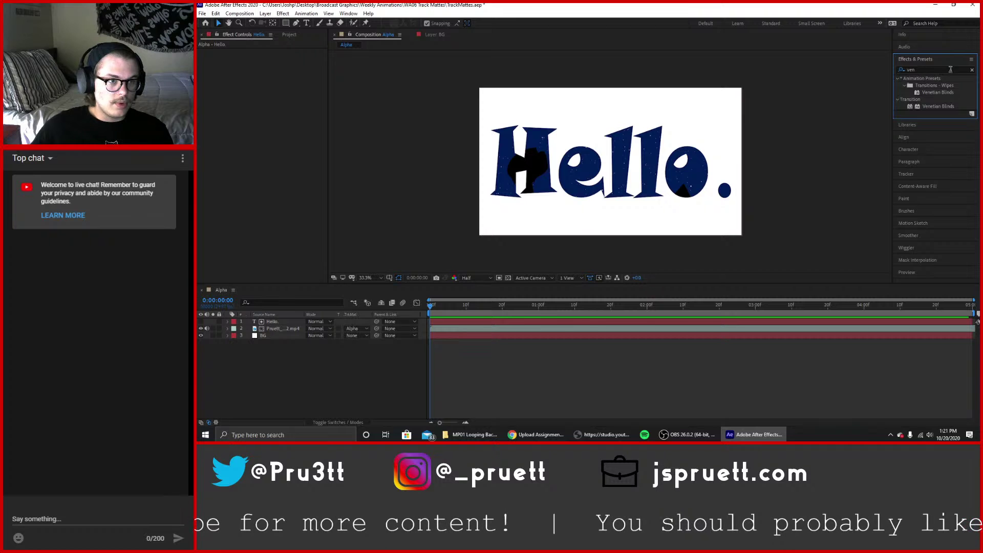
{"action": "left_click", "coordinate": [972, 70]}
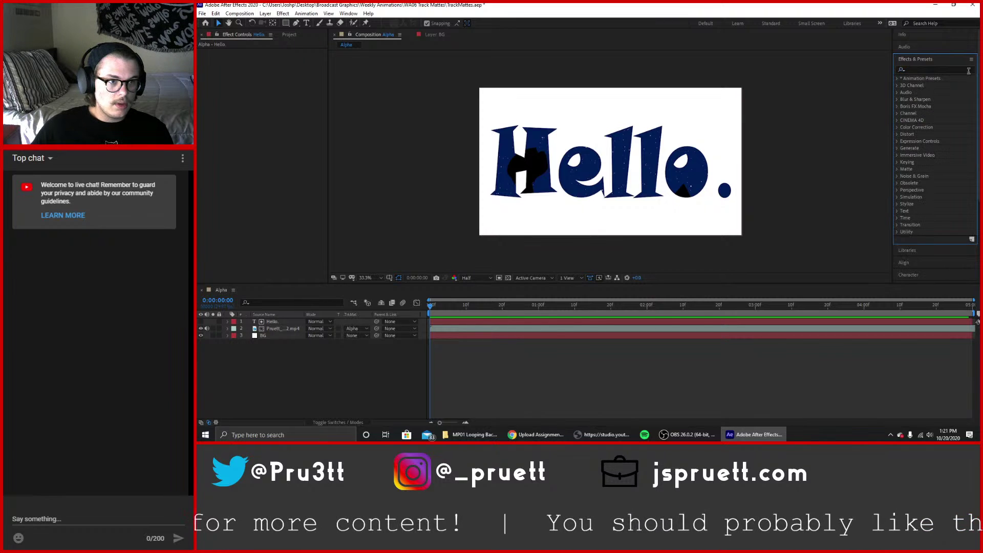
{"action": "left_click", "coordinate": [898, 80]}
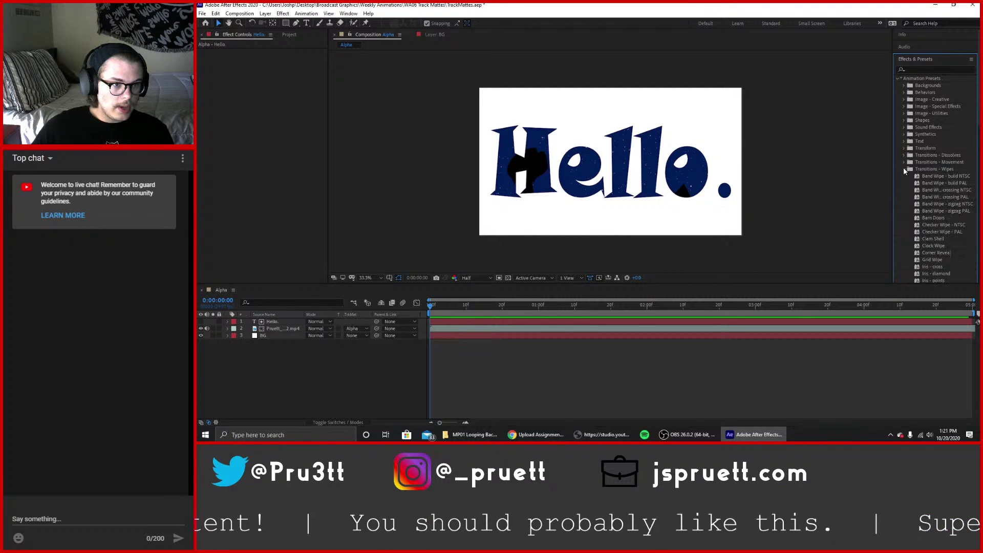
{"action": "left_click", "coordinate": [905, 169]}
{"action": "scroll", "coordinate": [917, 182], "scroll_direction": "down", "scroll_amount": 2}
{"action": "scroll", "coordinate": [920, 215], "scroll_direction": "down", "scroll_amount": 1}
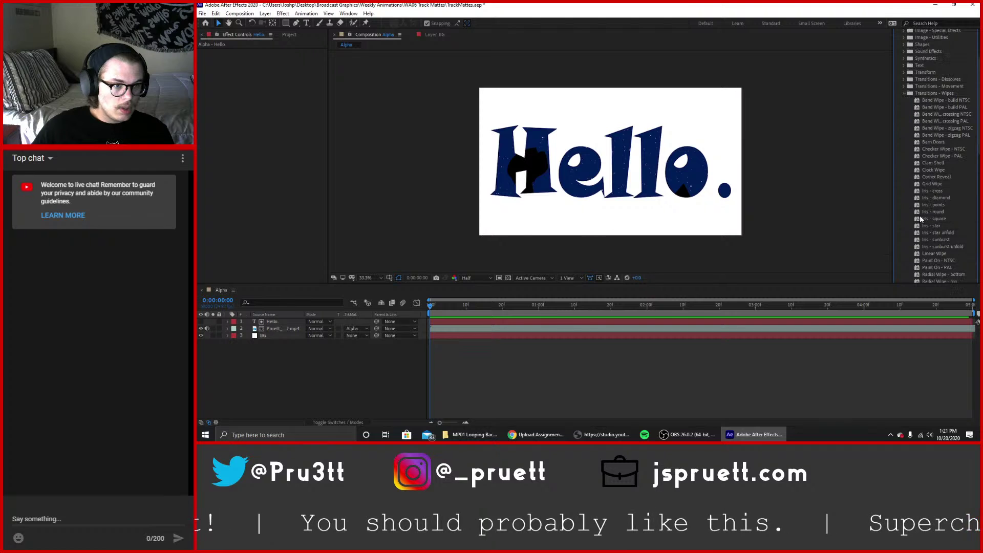
{"action": "scroll", "coordinate": [920, 215], "scroll_direction": "down", "scroll_amount": 1}
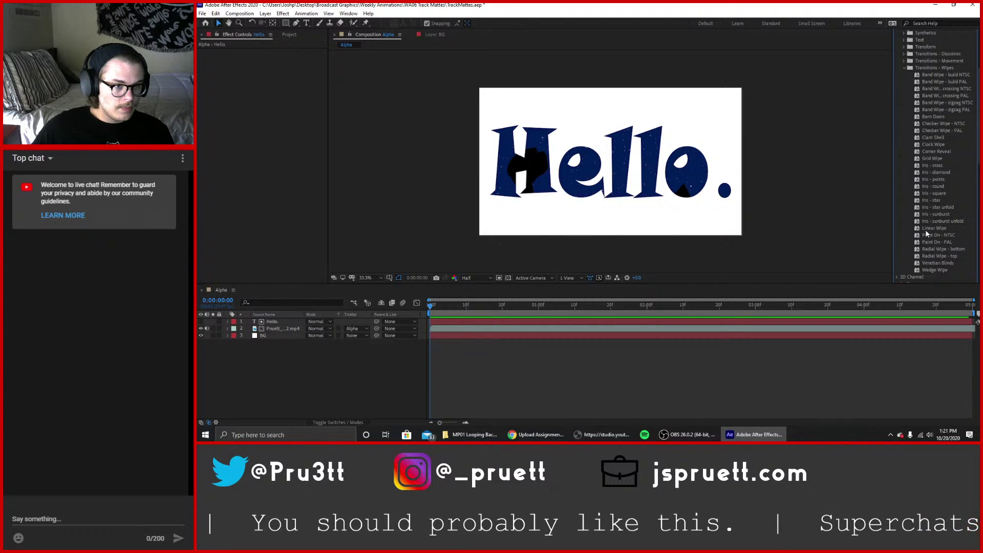
{"action": "scroll", "coordinate": [926, 229], "scroll_direction": "up", "scroll_amount": 2}
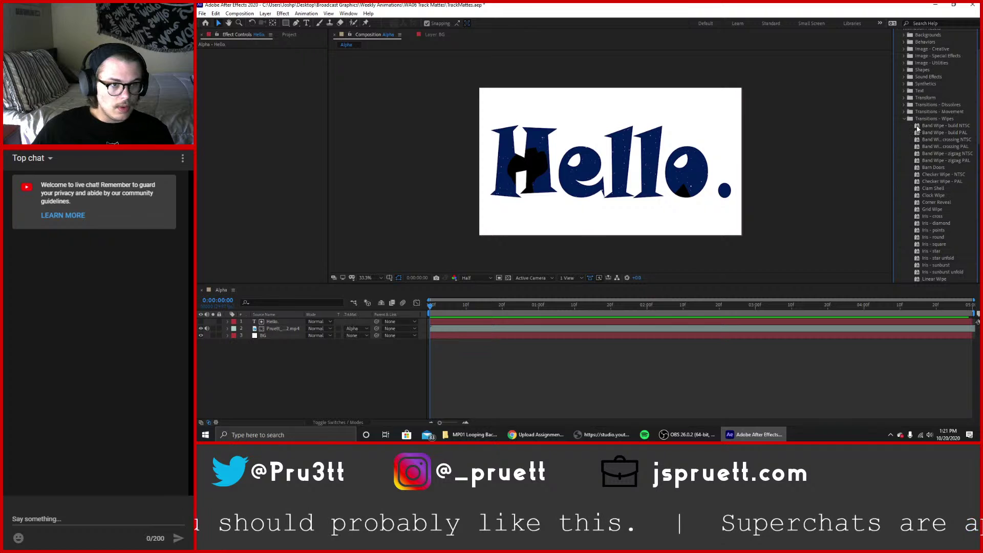
{"action": "left_click_drag", "start_coordinate": [921, 127], "coordinate": [292, 322]}
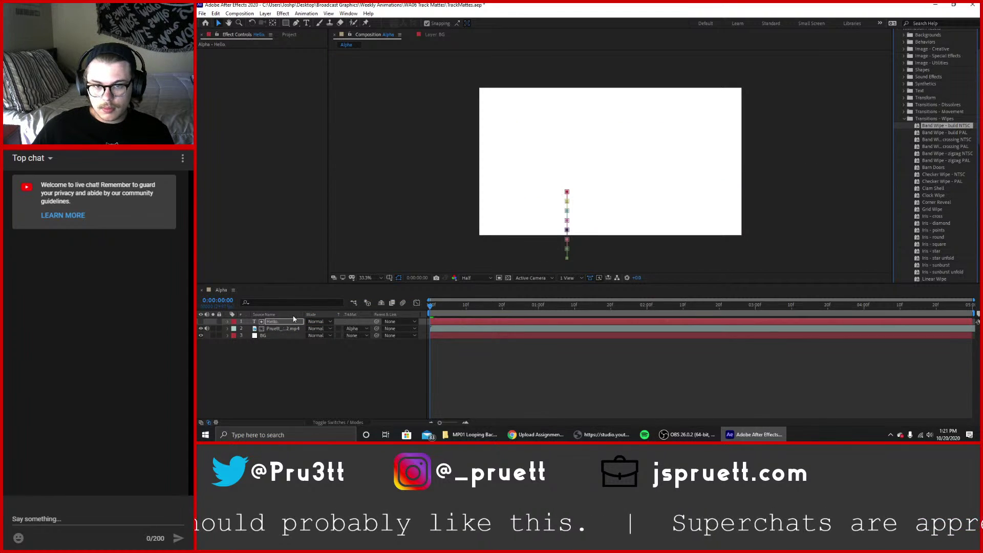
{"action": "key", "text": "space"}
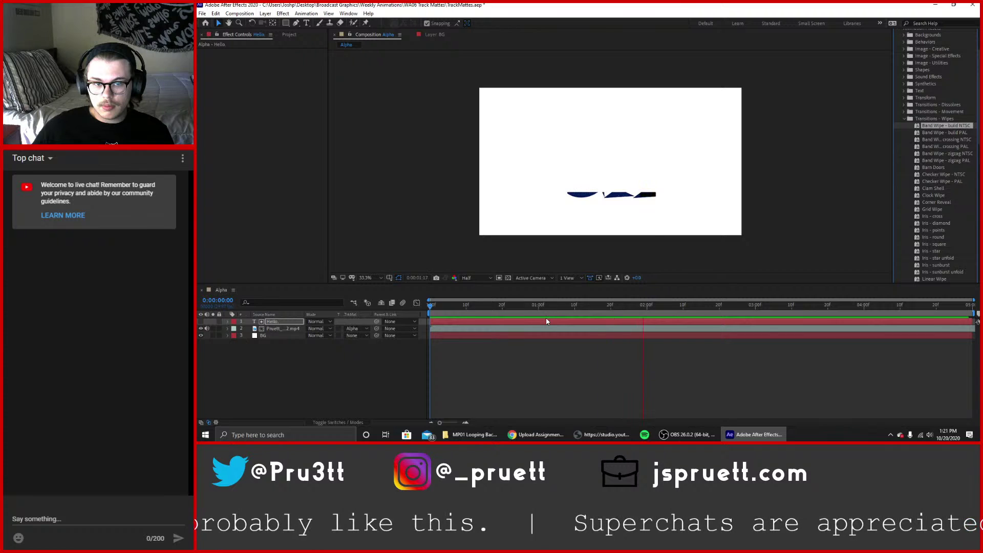
Try repositioning the Hello text with its band wipe, checking it at the start, end and 1 second, and preview the animation.
{"action": "left_click_drag", "start_coordinate": [604, 304], "coordinate": [412, 313]}
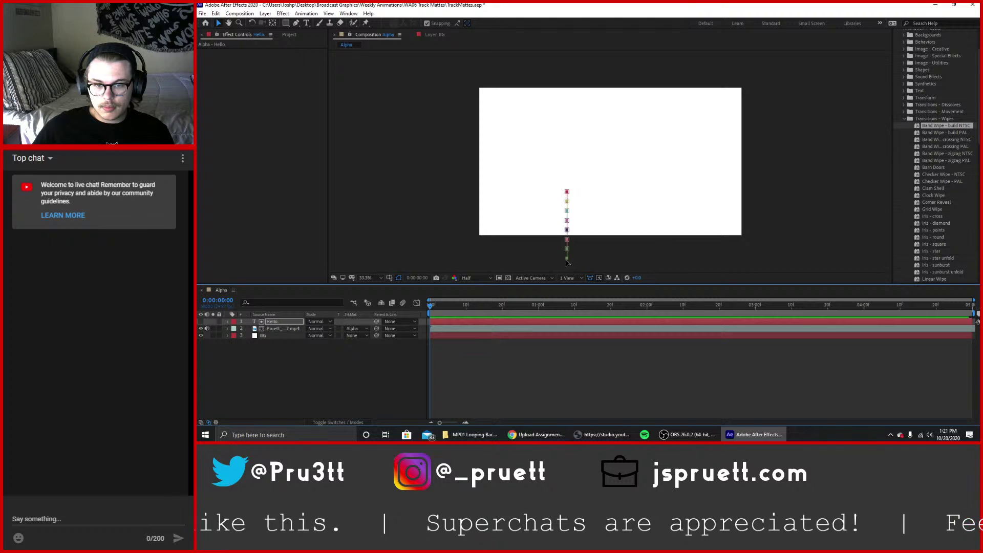
{"action": "left_click_drag", "start_coordinate": [567, 262], "coordinate": [519, 207]}
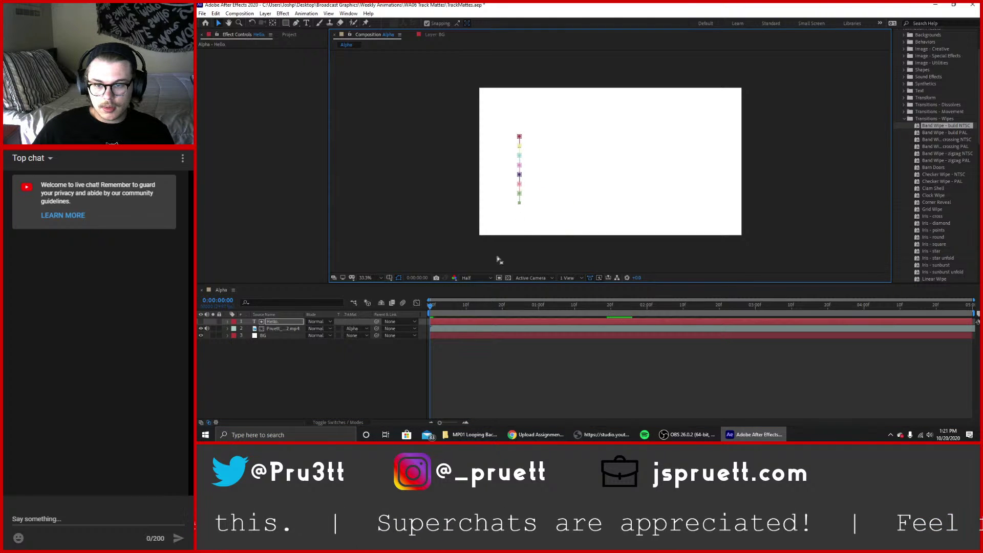
{"action": "left_click_drag", "start_coordinate": [464, 305], "coordinate": [975, 315]}
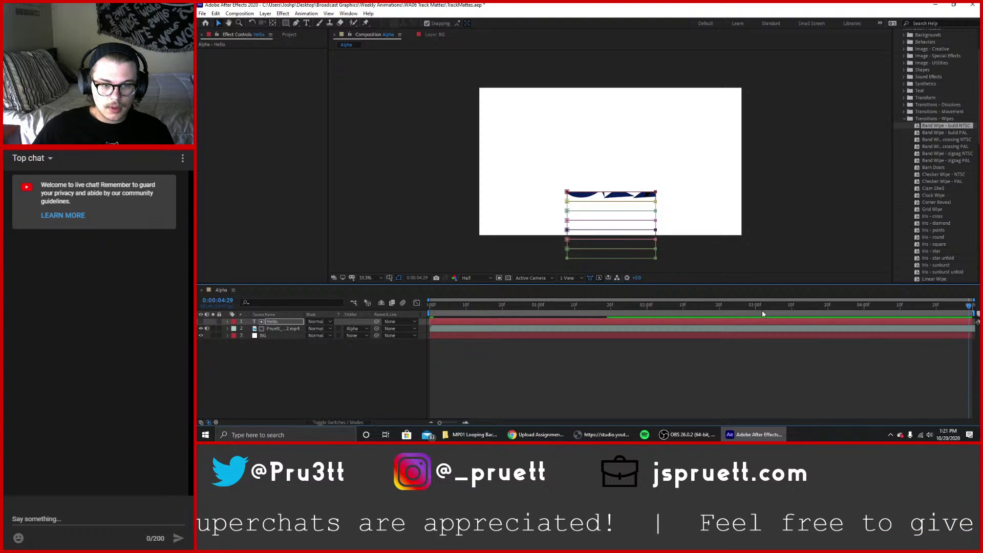
{"action": "left_click_drag", "start_coordinate": [762, 308], "coordinate": [539, 308]}
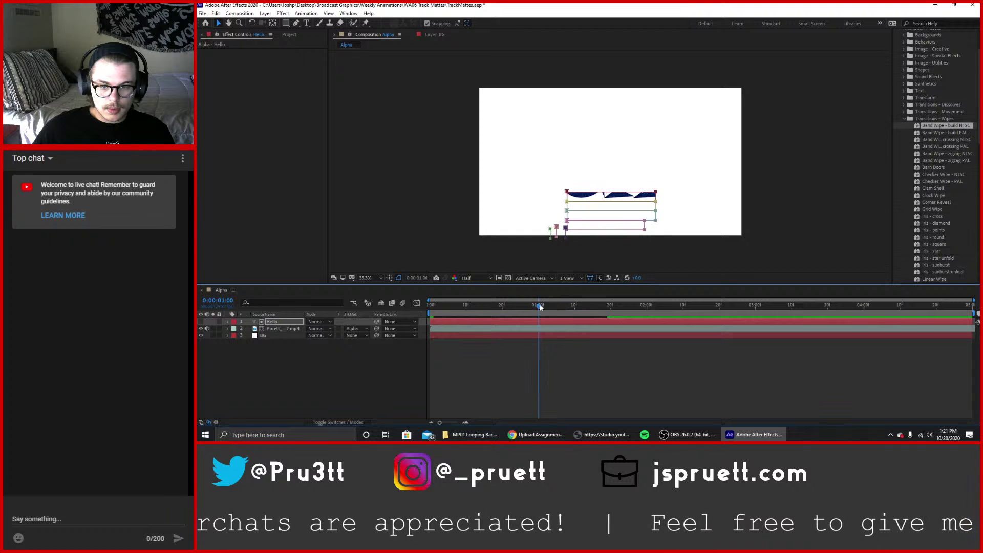
{"action": "left_click_drag", "start_coordinate": [549, 236], "coordinate": [541, 199]}
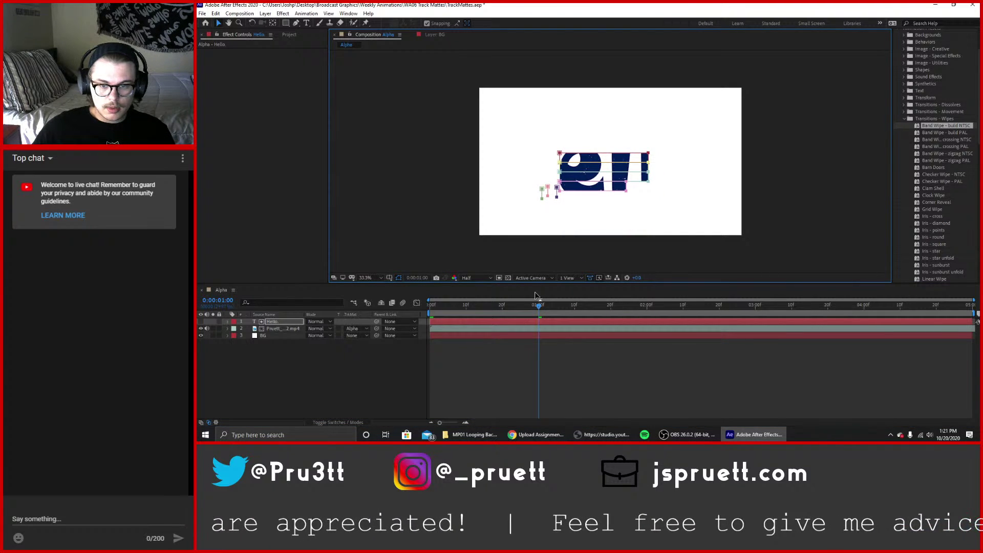
{"action": "key", "text": "space"}
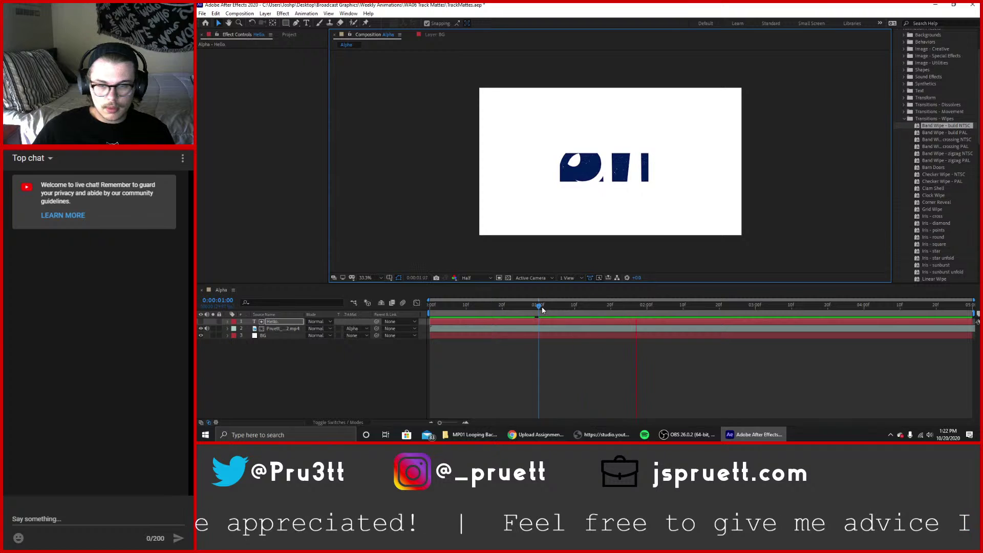
Undo the Hello text's position changes and the band wipe preset applied to it.
{"action": "key", "text": "ctrl+z"}
{"action": "key", "text": "ctrl+z"}
{"action": "key", "text": "ctrl+z"}
{"action": "key", "text": "ctrl+z"}
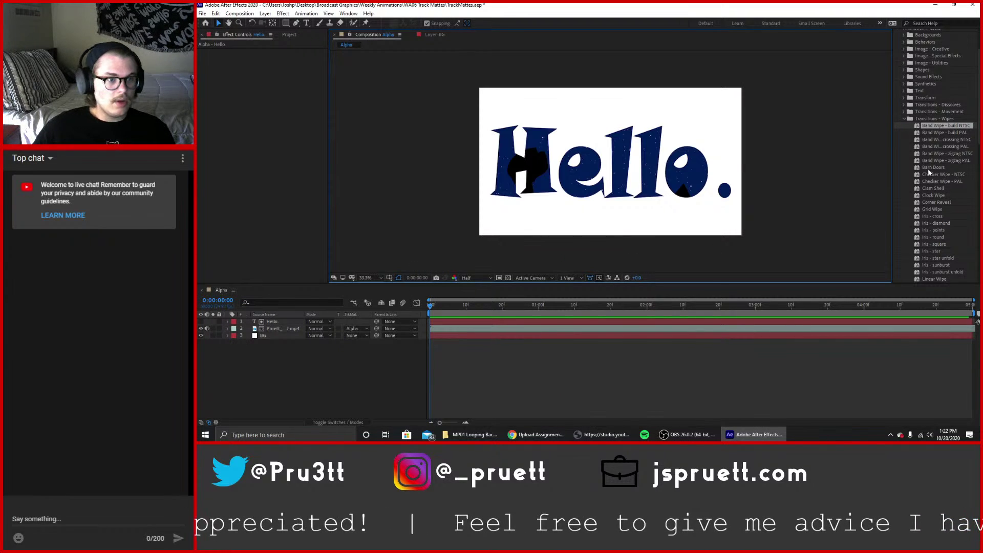
Apply the Wedge Wipe transition preset to the Hello text layer from the composition's start and preview it.
{"action": "scroll", "coordinate": [931, 146], "scroll_direction": "down", "scroll_amount": 3}
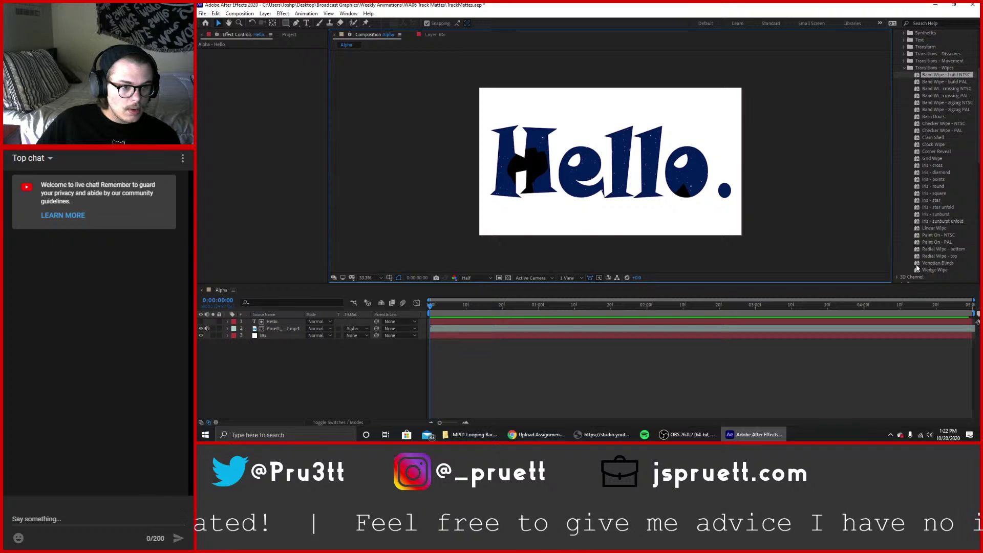
{"action": "left_click_drag", "start_coordinate": [933, 270], "coordinate": [301, 321]}
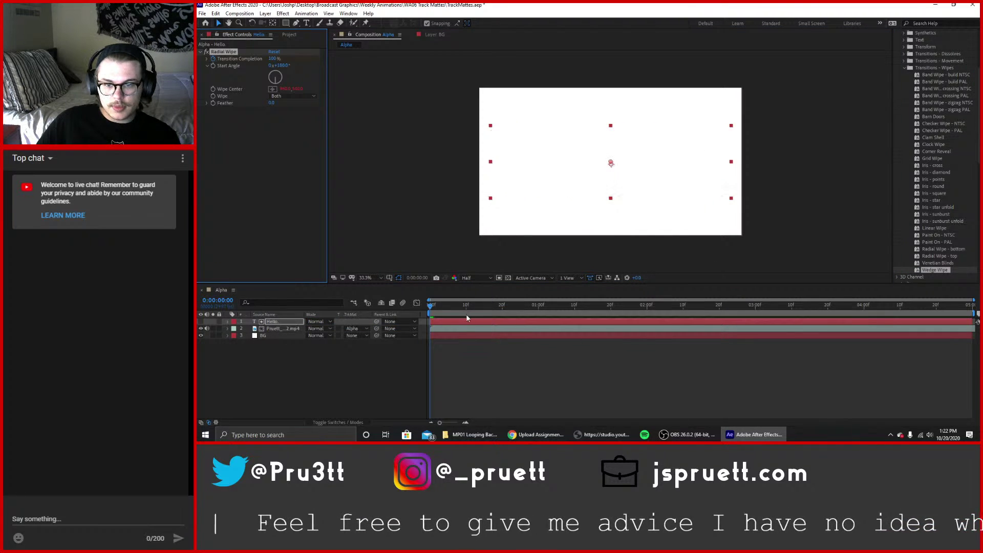
{"action": "key", "text": "space"}
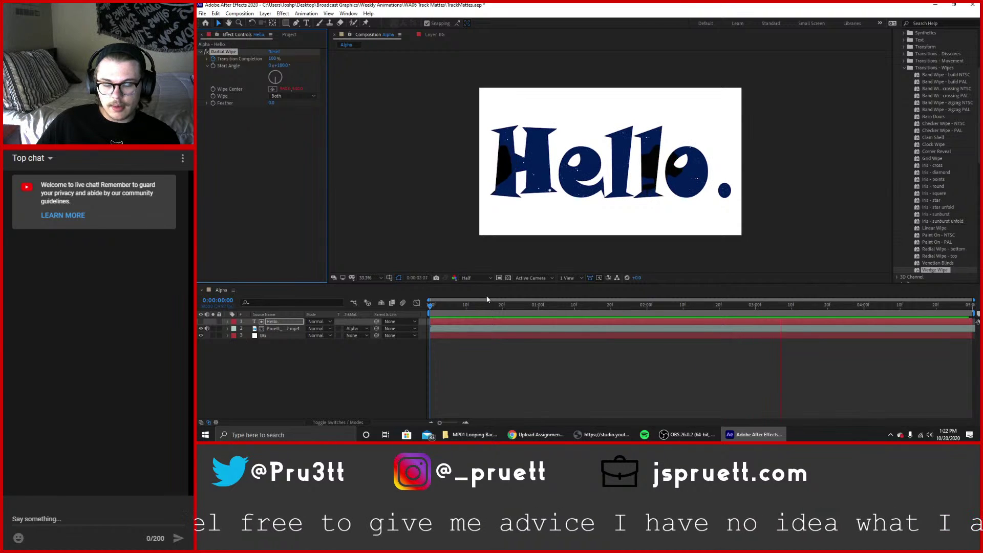
{"action": "key", "text": "space"}
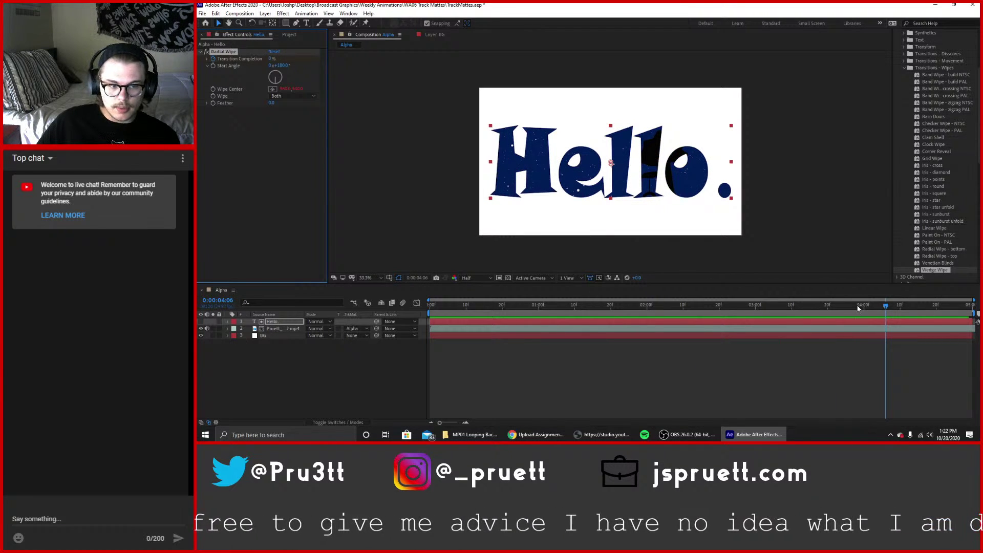
Add a Transition Completion keyframe at 0% to the Hello layer's Radial Wipe at 0:00:04:00.
{"action": "left_click_drag", "start_coordinate": [878, 307], "coordinate": [863, 328]}
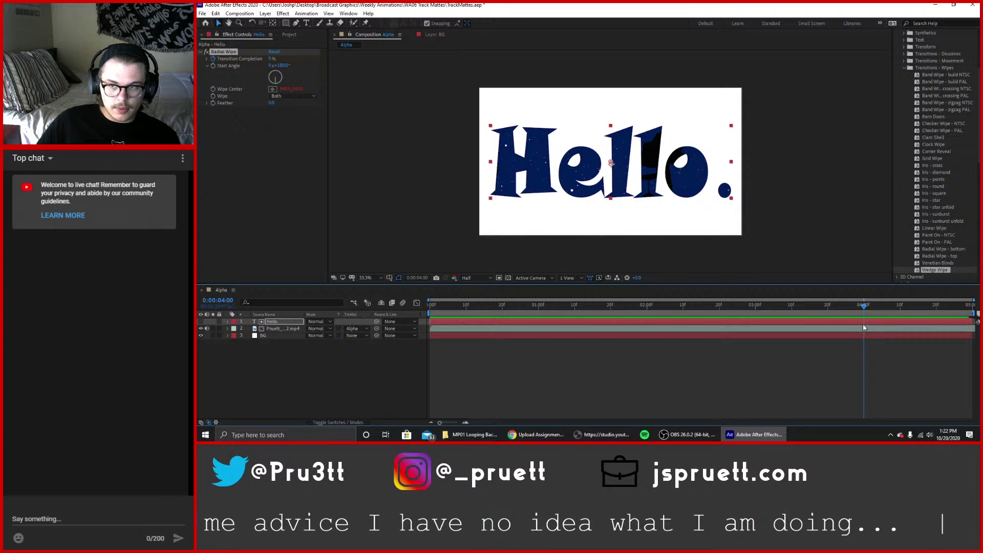
{"action": "left_click", "coordinate": [207, 59]}
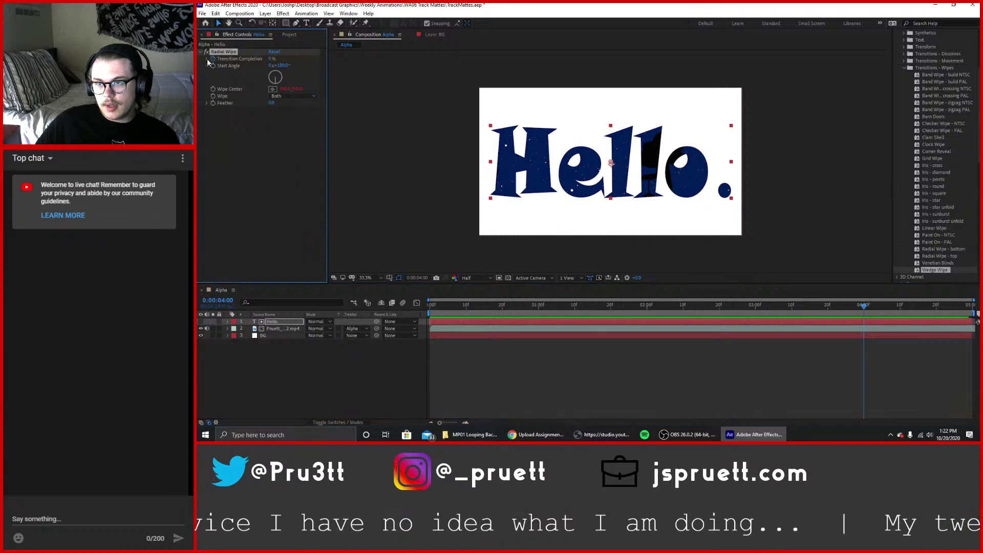
{"action": "left_click", "coordinate": [207, 59]}
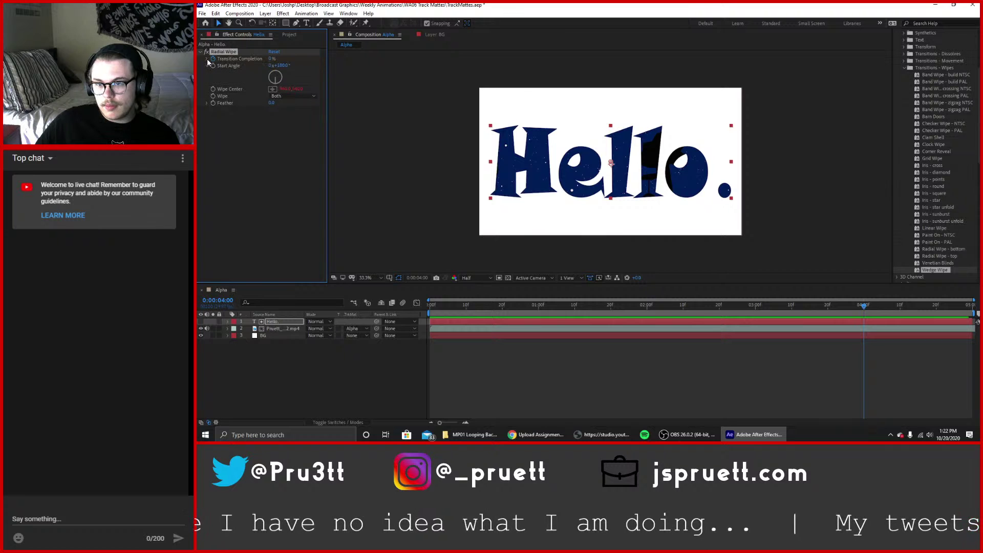
{"action": "left_click", "coordinate": [228, 322]}
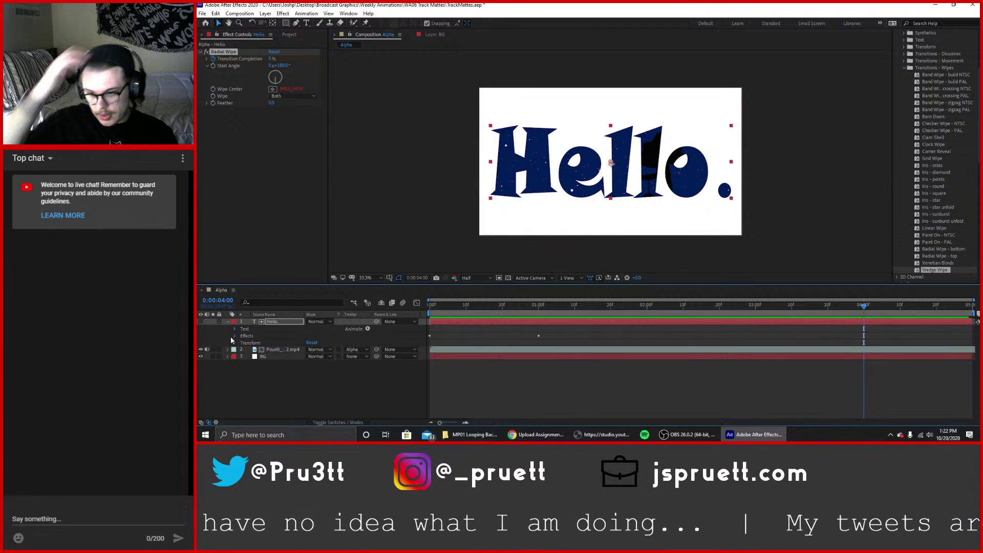
{"action": "left_click", "coordinate": [234, 336]}
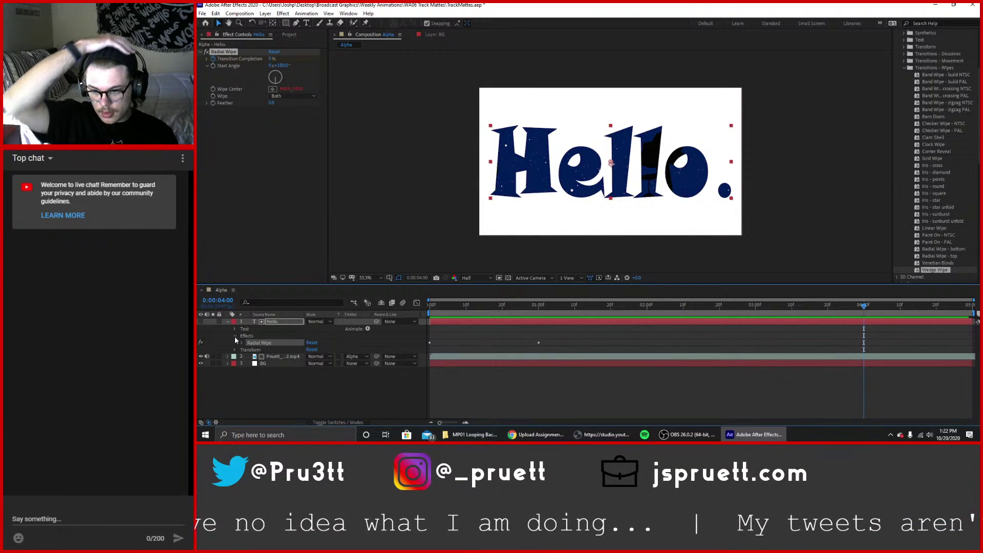
{"action": "left_click", "coordinate": [243, 342]}
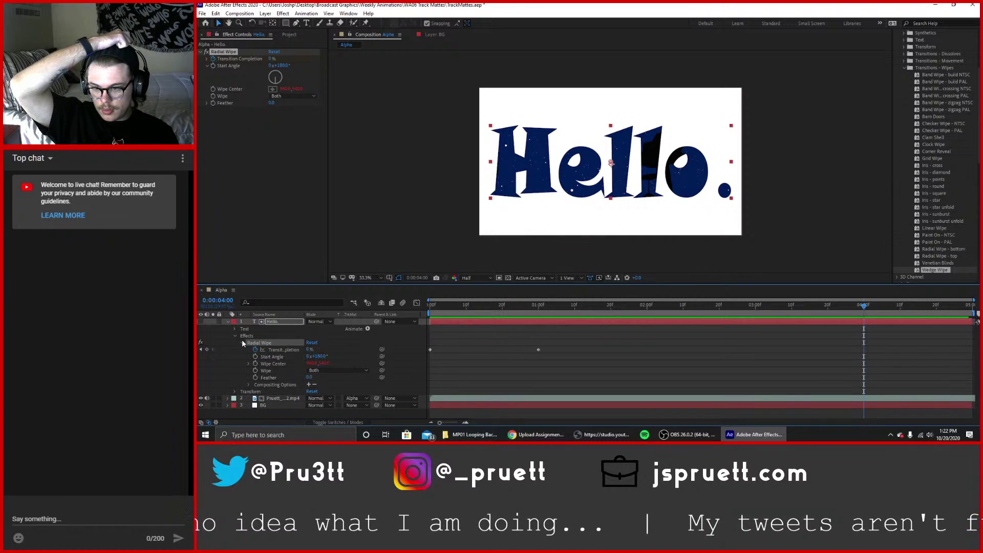
{"action": "left_click", "coordinate": [206, 349]}
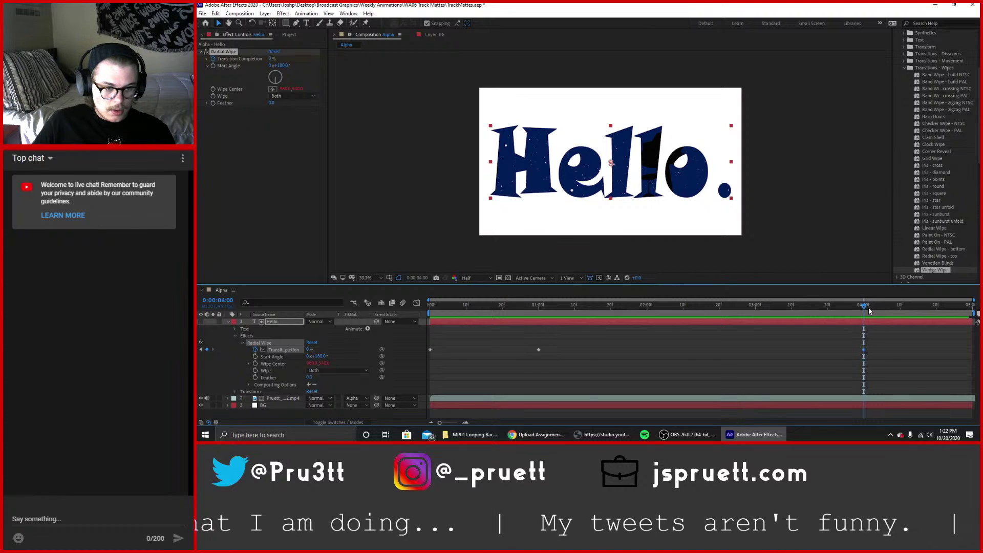
Set the Radial Wipe's Transition Completion to 100% at 0:00:04:29 and preview the wipe-out from the start.
{"action": "left_click_drag", "start_coordinate": [864, 306], "coordinate": [975, 316]}
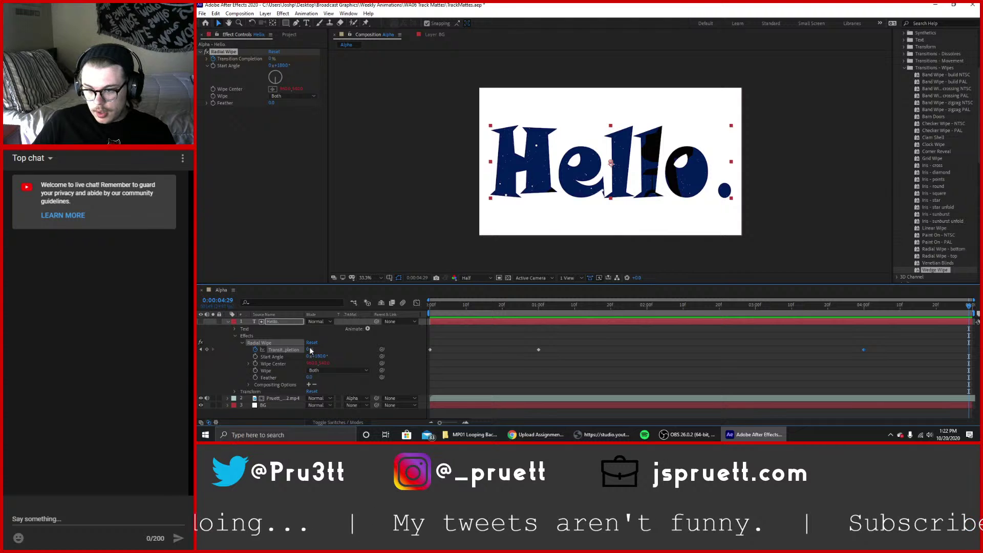
{"action": "left_click_drag", "start_coordinate": [308, 349], "coordinate": [389, 352]}
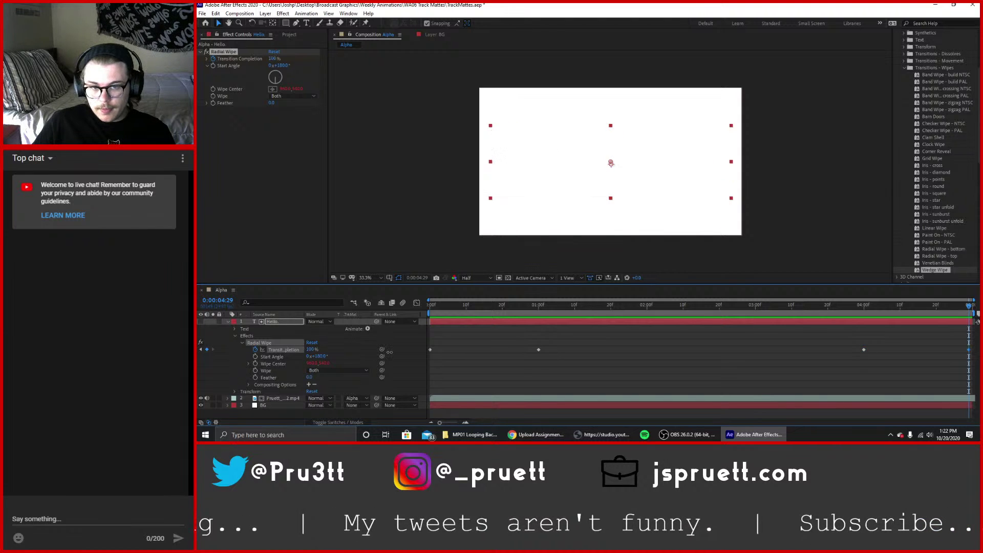
{"action": "key", "text": "Home"}
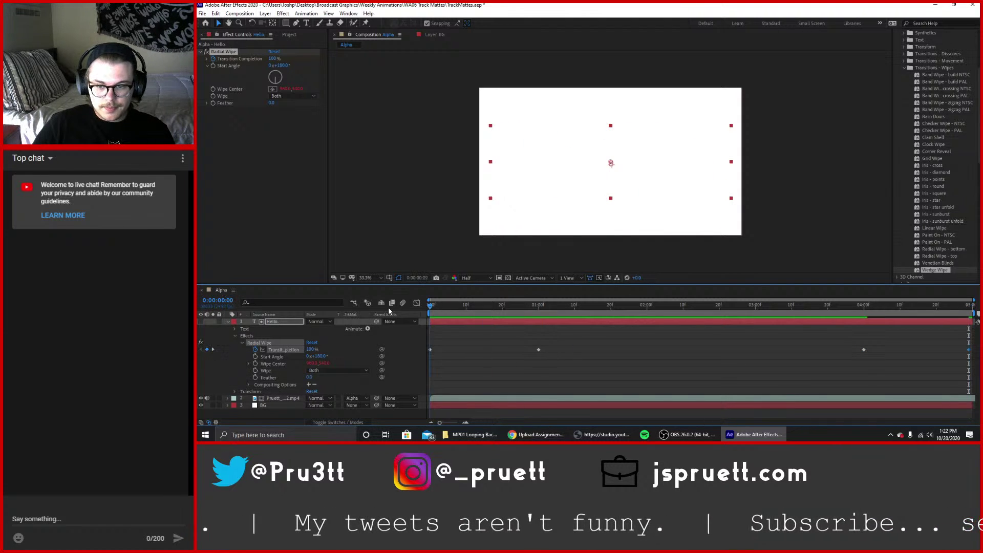
{"action": "key", "text": "space"}
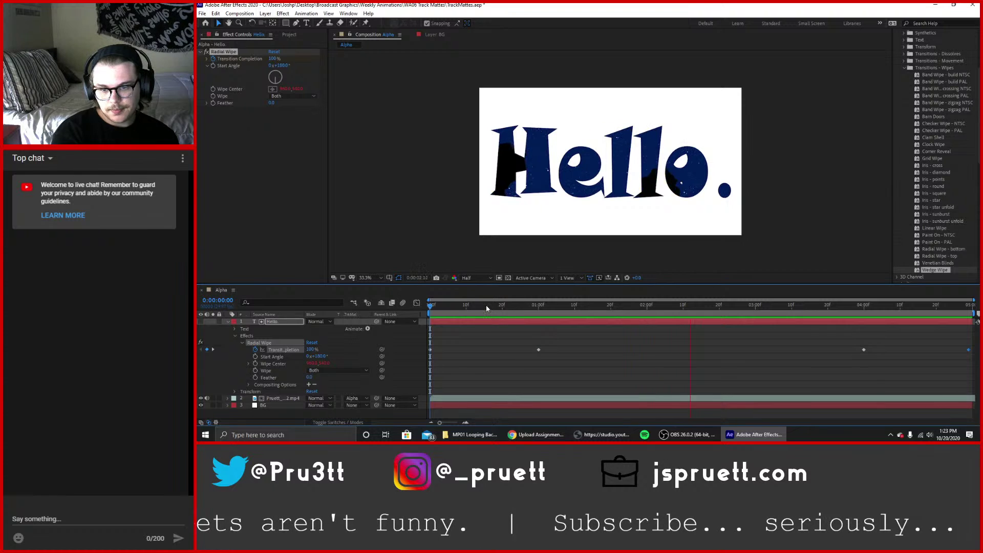
{"action": "left_click", "coordinate": [467, 306]}
{"action": "left_click_drag", "start_coordinate": [467, 309], "coordinate": [626, 317]}
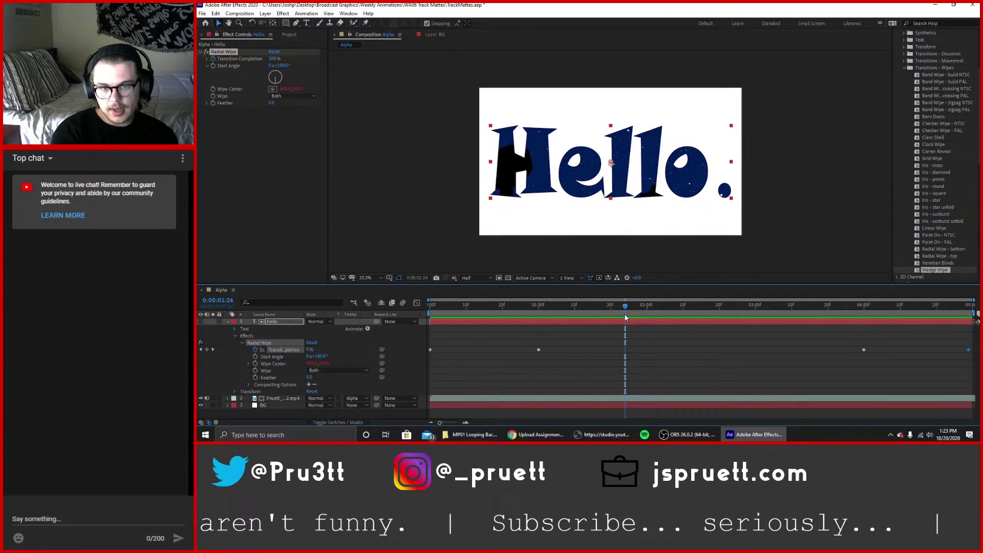
{"action": "left_click", "coordinate": [228, 323]}
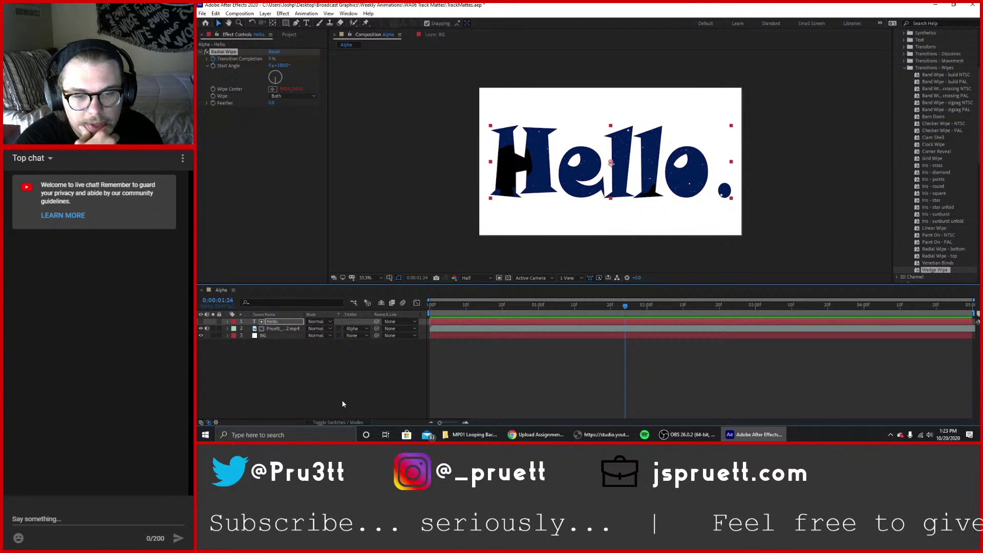
{"action": "left_click", "coordinate": [277, 330]}
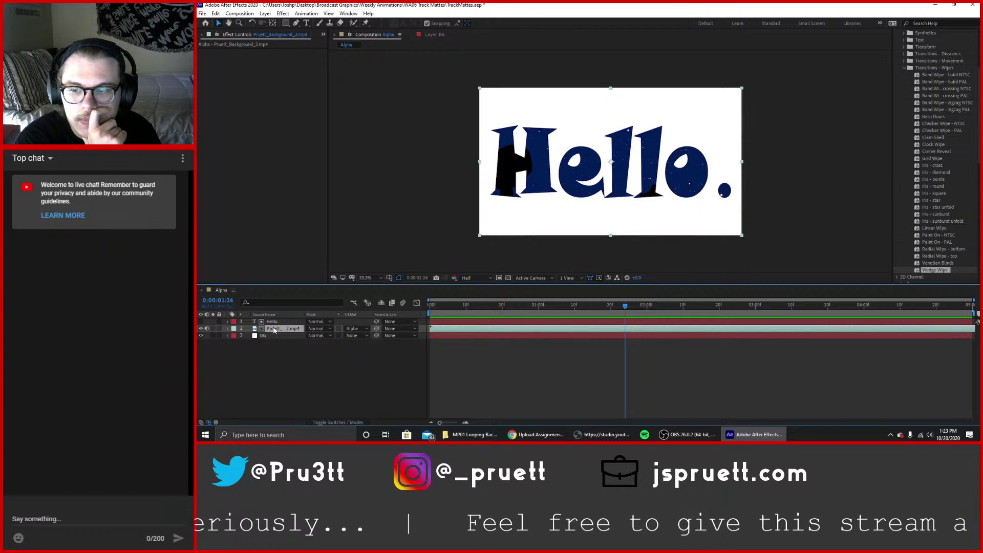
{"action": "left_click", "coordinate": [274, 323]}
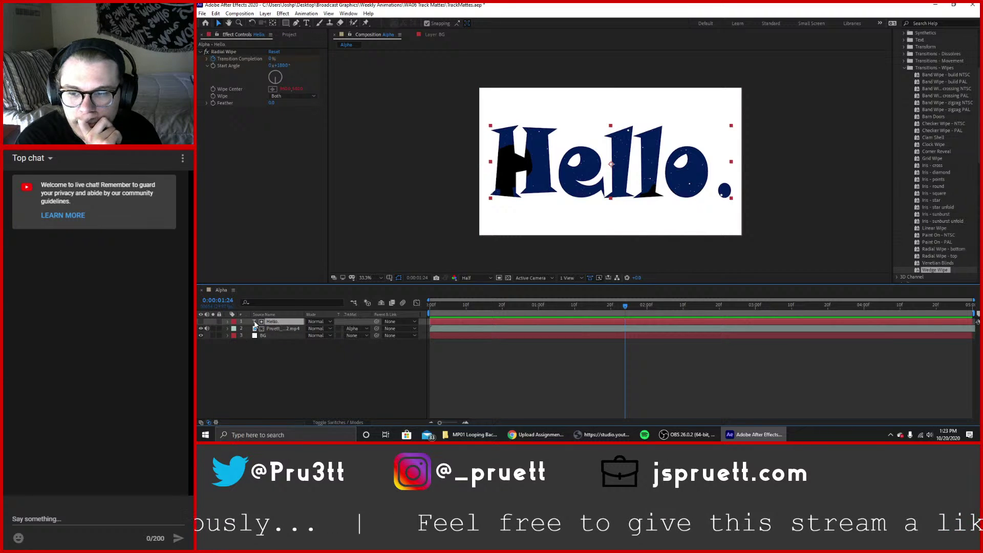
{"action": "left_click", "coordinate": [227, 322]}
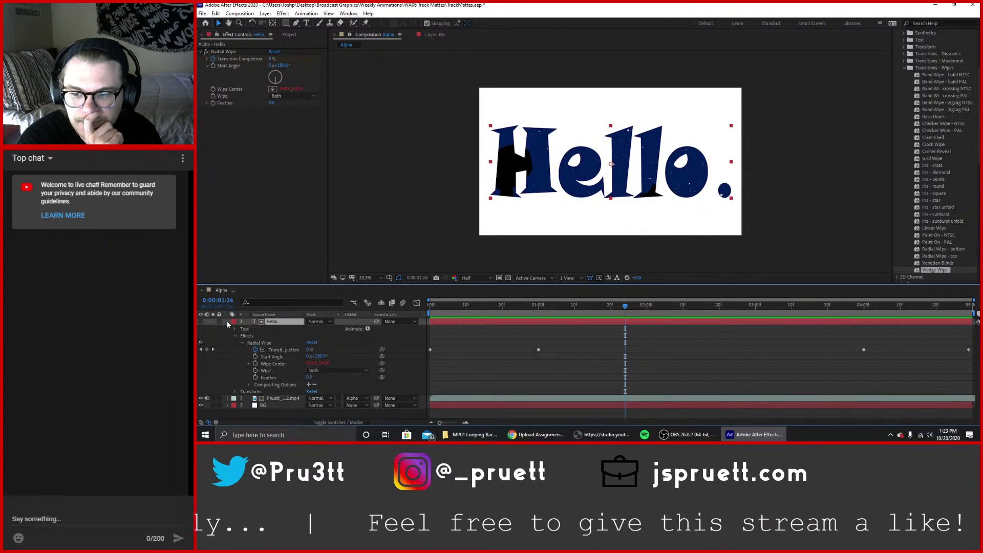
{"action": "left_click", "coordinate": [228, 323]}
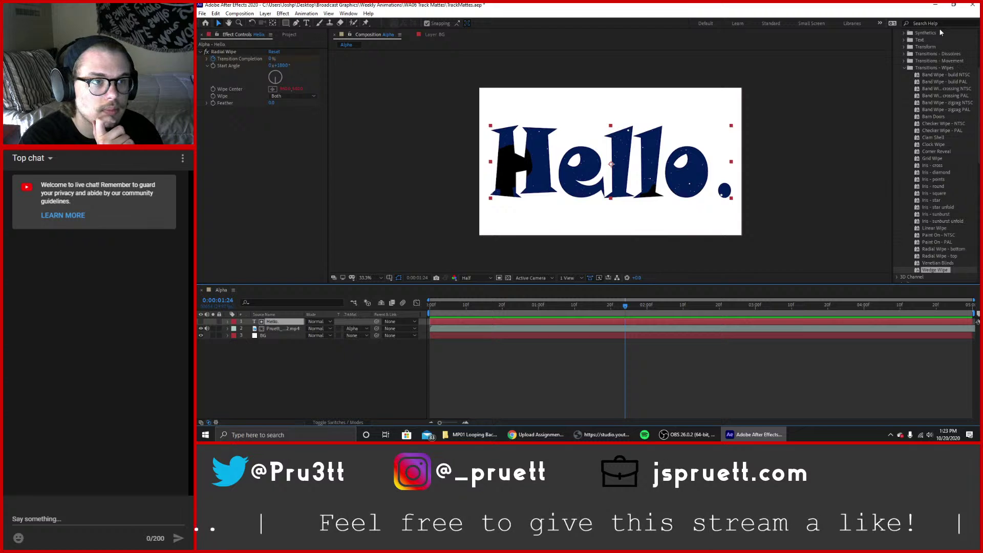
Search the effects for "drop" and apply Drop Shadow to the Hello text layer.
{"action": "scroll", "coordinate": [937, 48], "scroll_direction": "up", "scroll_amount": 5}
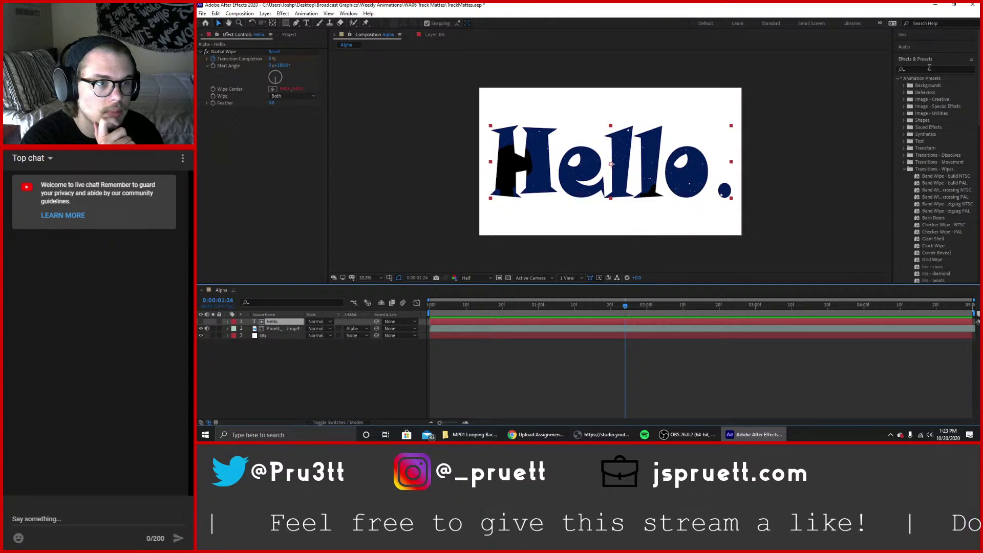
{"action": "left_click", "coordinate": [930, 68]}
{"action": "type", "text": "drop"}
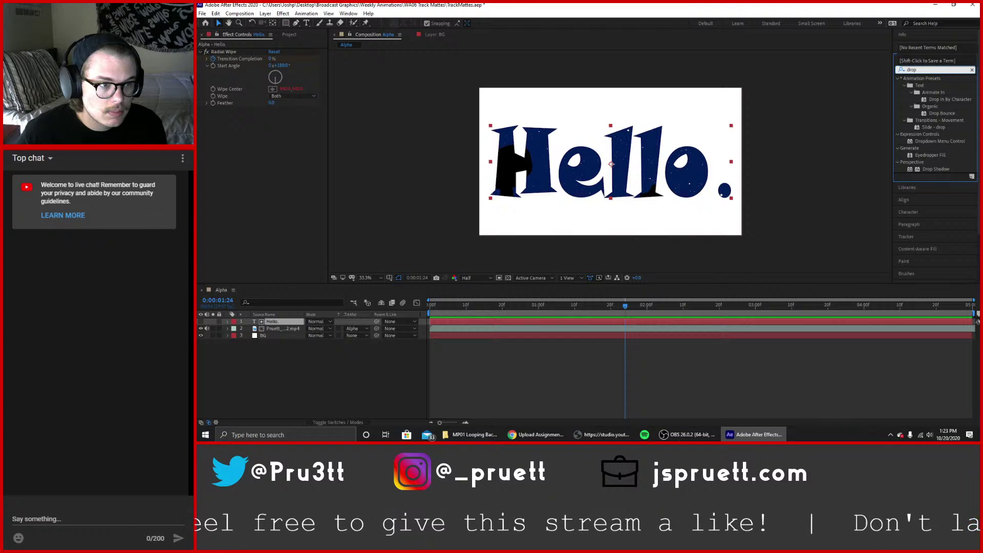
{"action": "left_click", "coordinate": [906, 169]}
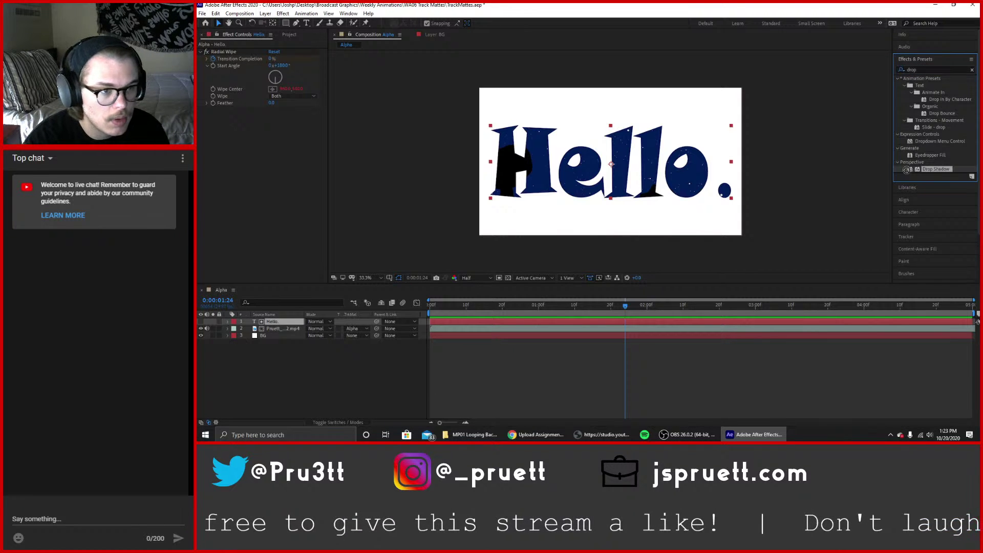
{"action": "left_click_drag", "start_coordinate": [906, 170], "coordinate": [282, 321]}
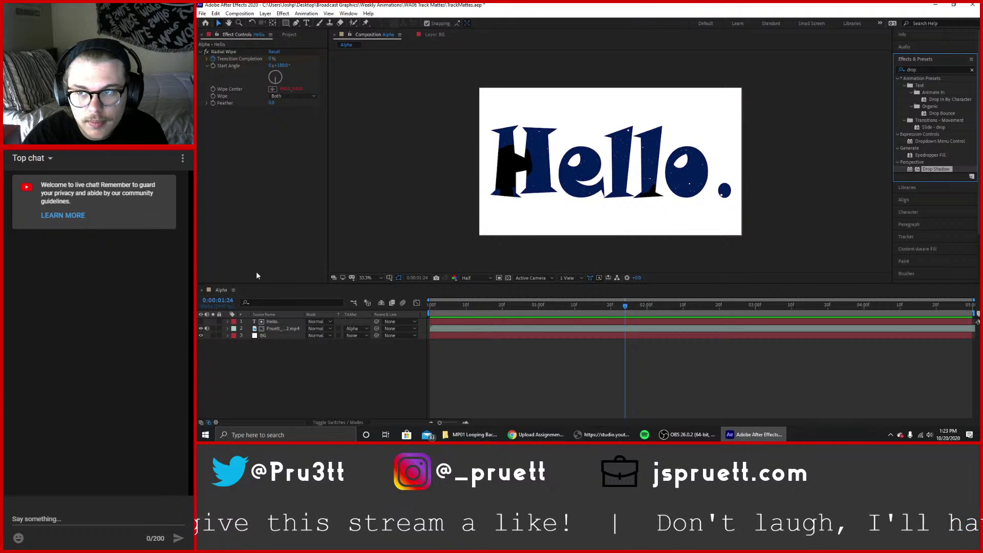
{"action": "left_click", "coordinate": [228, 322]}
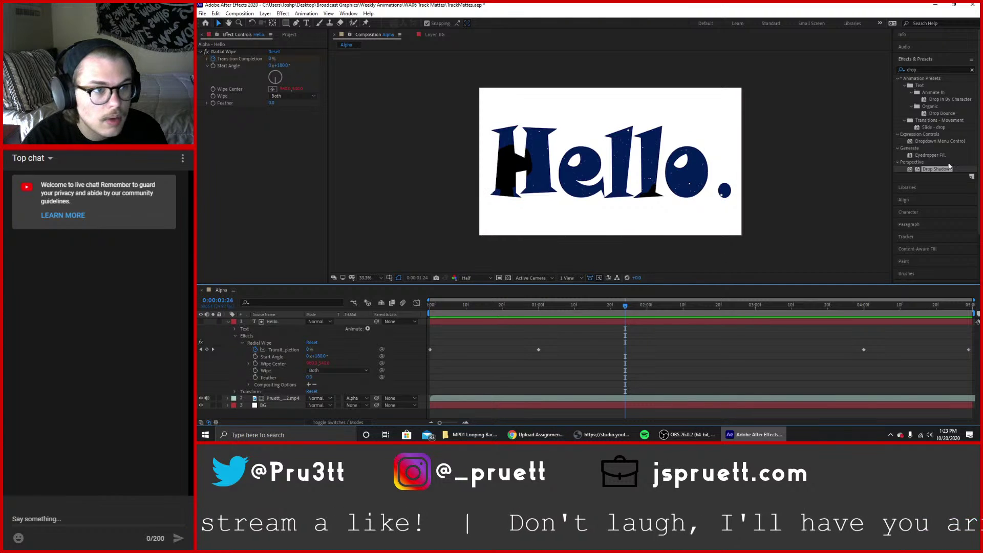
{"action": "left_click_drag", "start_coordinate": [918, 173], "coordinate": [287, 324]}
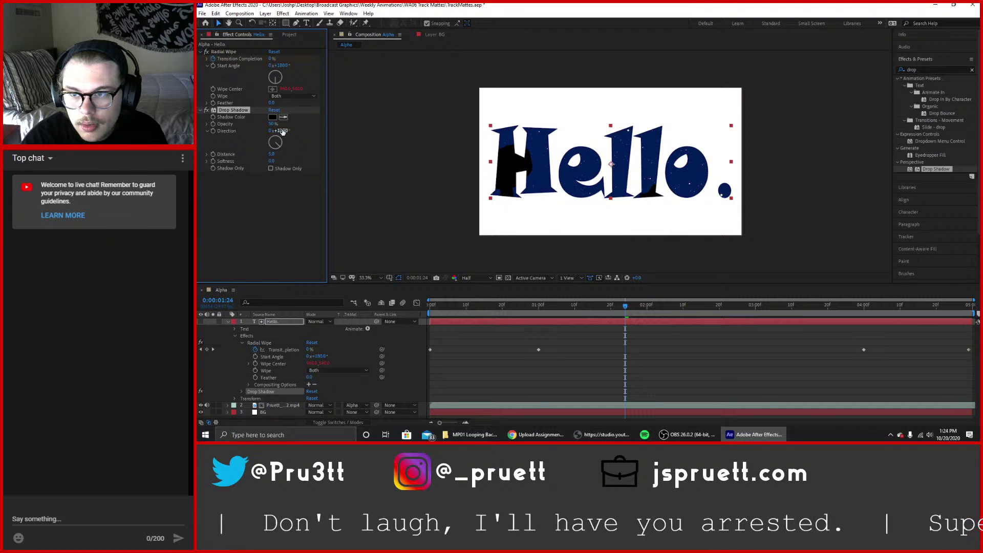
{"action": "left_click_drag", "start_coordinate": [273, 132], "coordinate": [206, 129]}
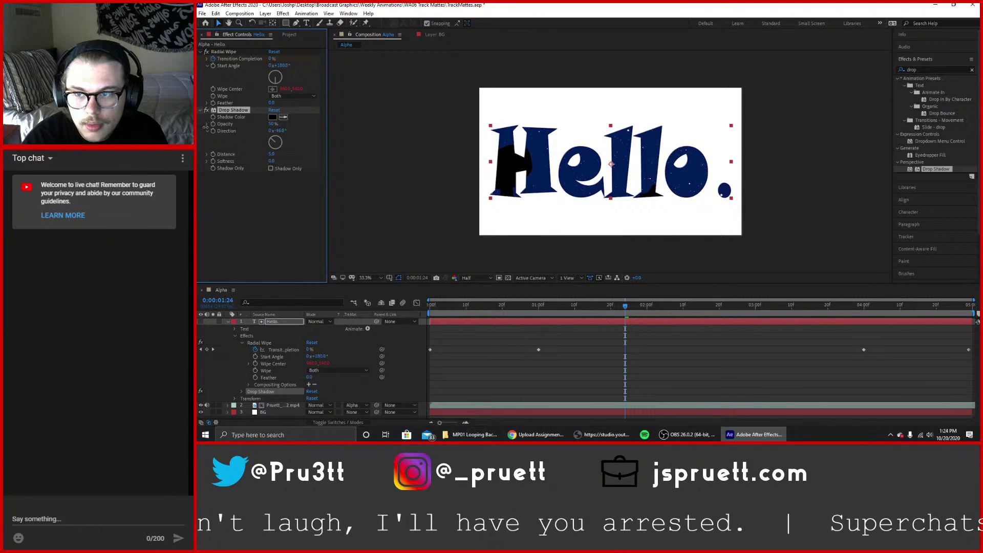
{"action": "left_click_drag", "start_coordinate": [273, 125], "coordinate": [296, 123]}
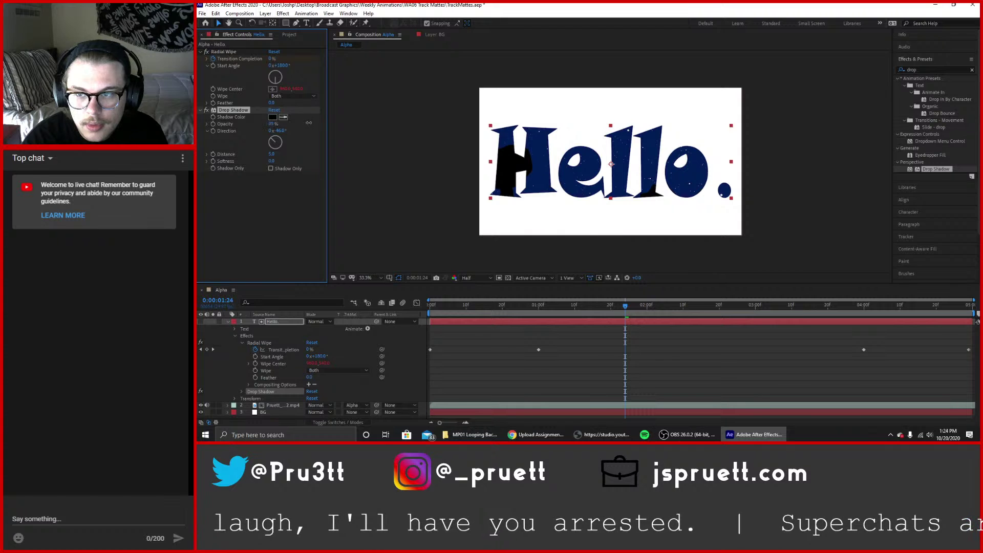
{"action": "left_click_drag", "start_coordinate": [272, 155], "coordinate": [213, 169]}
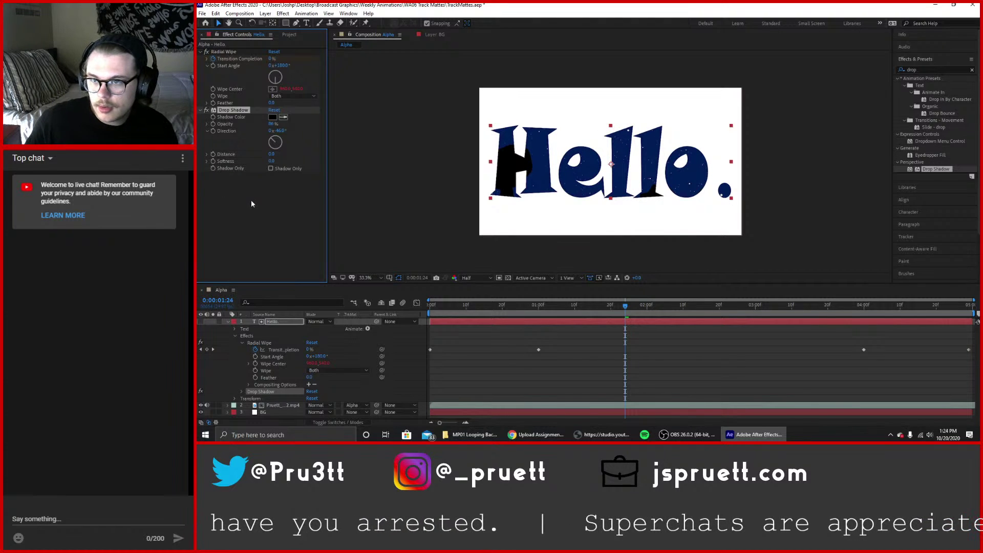
Remove the Drop Shadow effect from the Hello text layer and collapse the layer's properties in the timeline.
{"action": "key", "text": "Delete"}
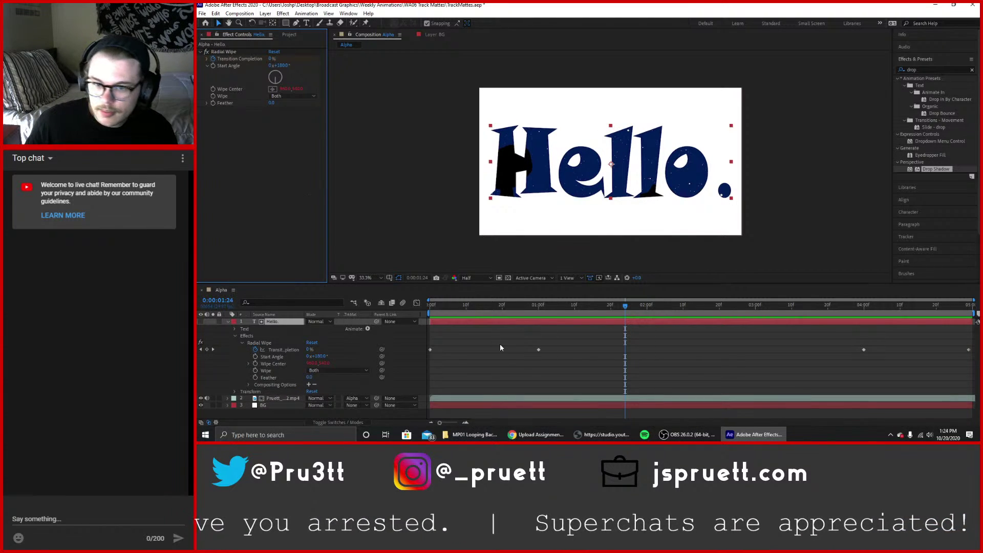
{"action": "left_click", "coordinate": [230, 322]}
{"action": "left_click", "coordinate": [229, 321]}
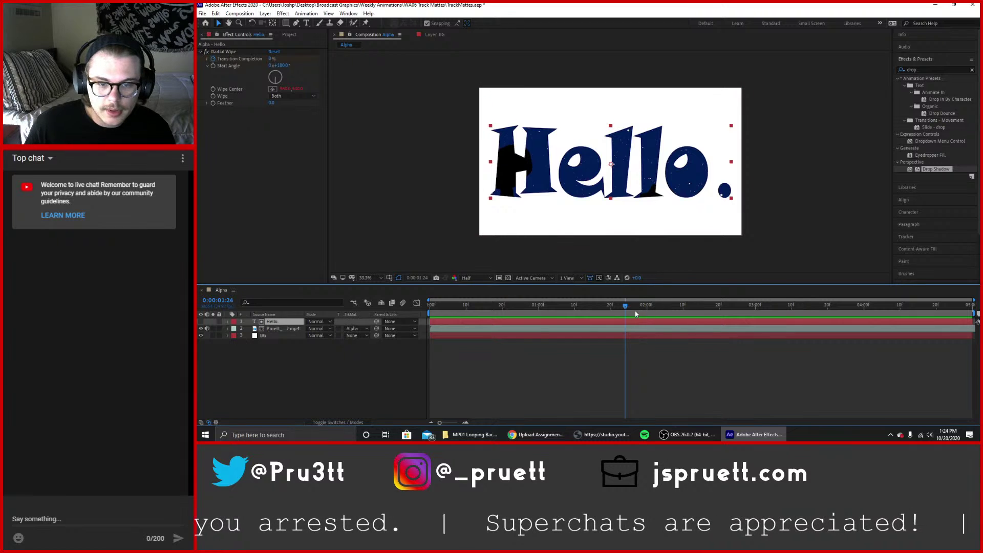
Move the current time to the last frame at 0:00:04:29 and save the project.
{"action": "left_click_drag", "start_coordinate": [623, 305], "coordinate": [973, 327]}
{"action": "left_click", "coordinate": [203, 13]}
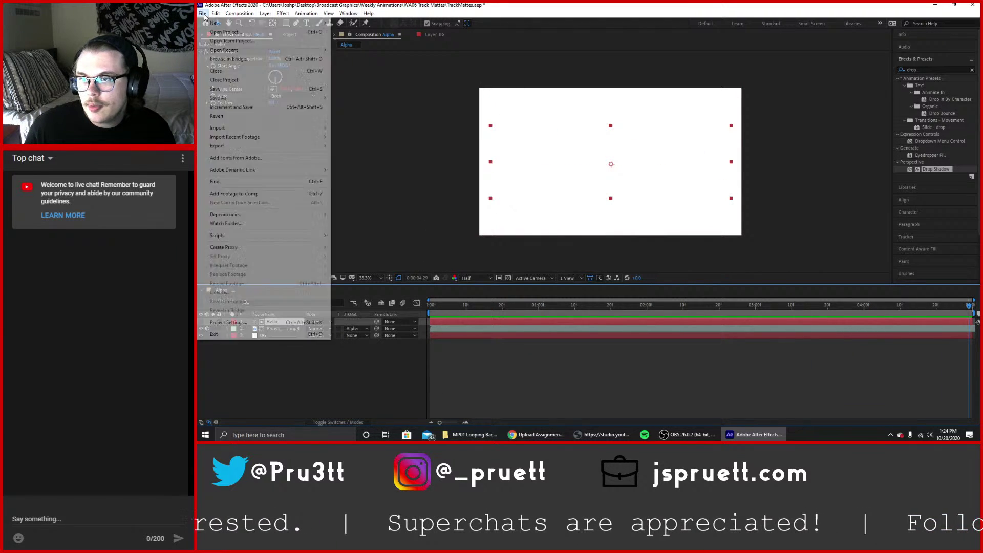
{"action": "left_click", "coordinate": [238, 90]}
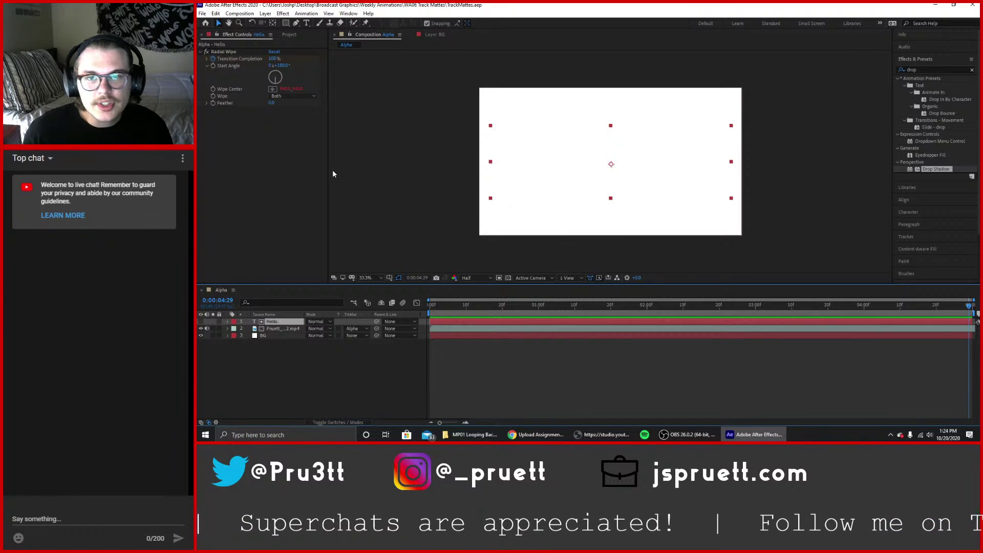
Create a project folder named Alpha and move the Alpha composition and the mp4 footage into it.
{"action": "left_click", "coordinate": [289, 35]}
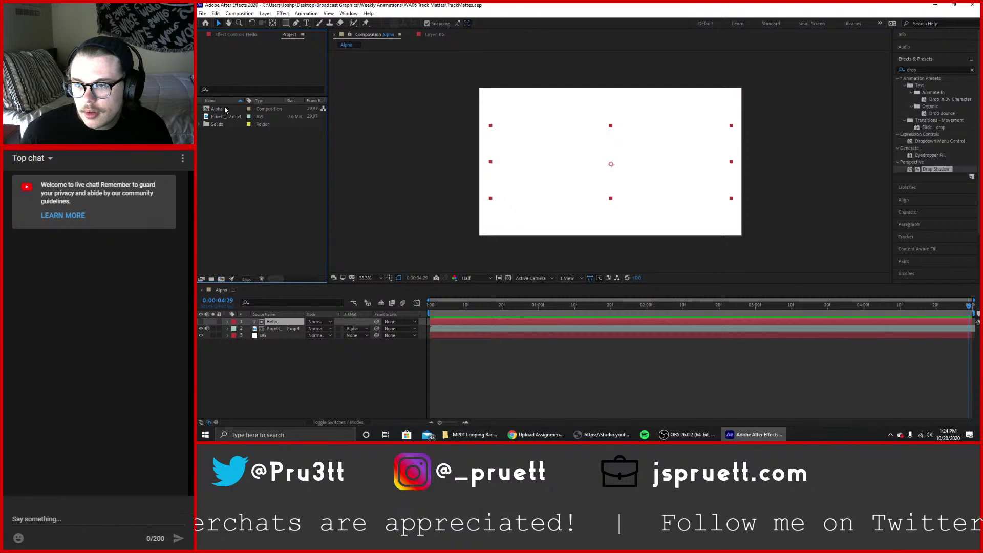
{"action": "right_click", "coordinate": [236, 181]}
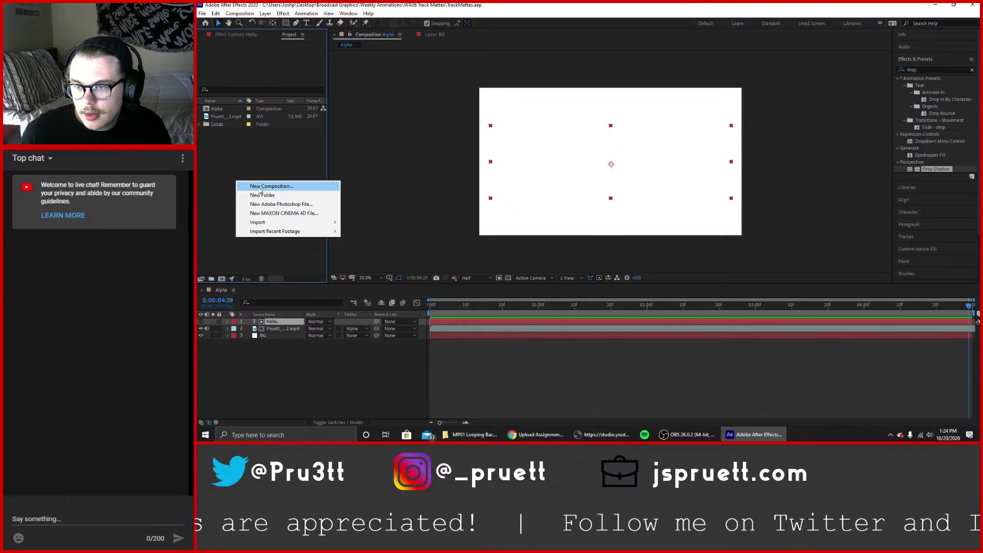
{"action": "left_click", "coordinate": [263, 195]}
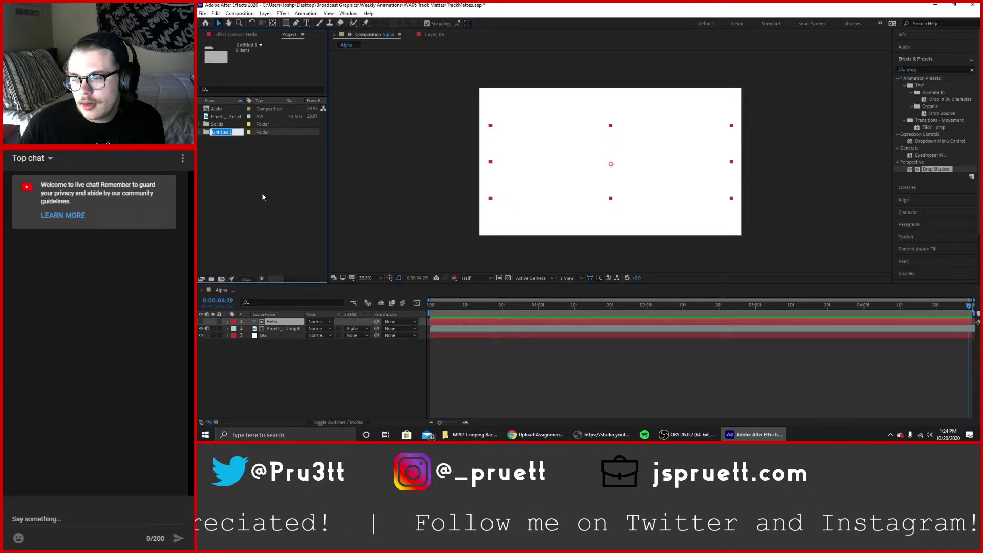
{"action": "type", "text": "Alpha"}
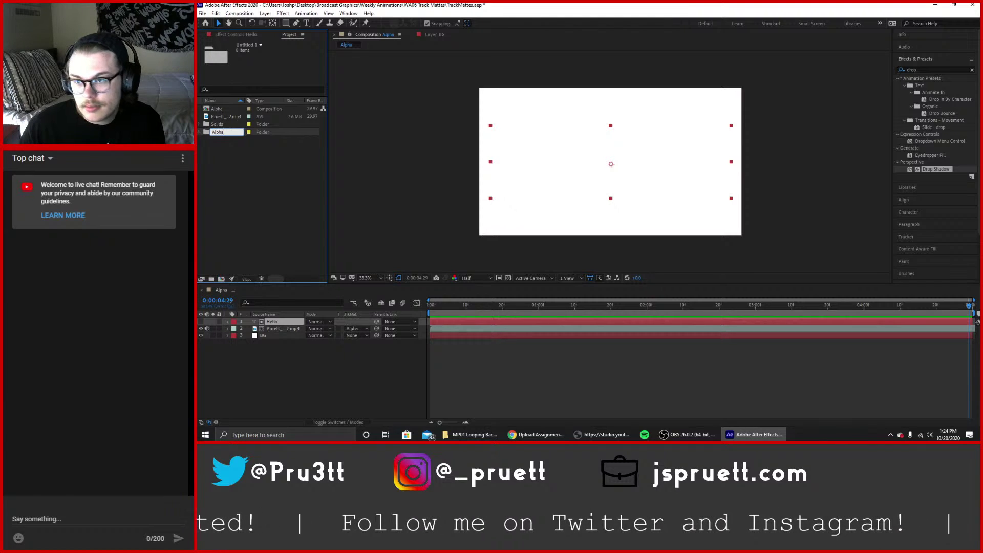
{"action": "key", "text": "Return"}
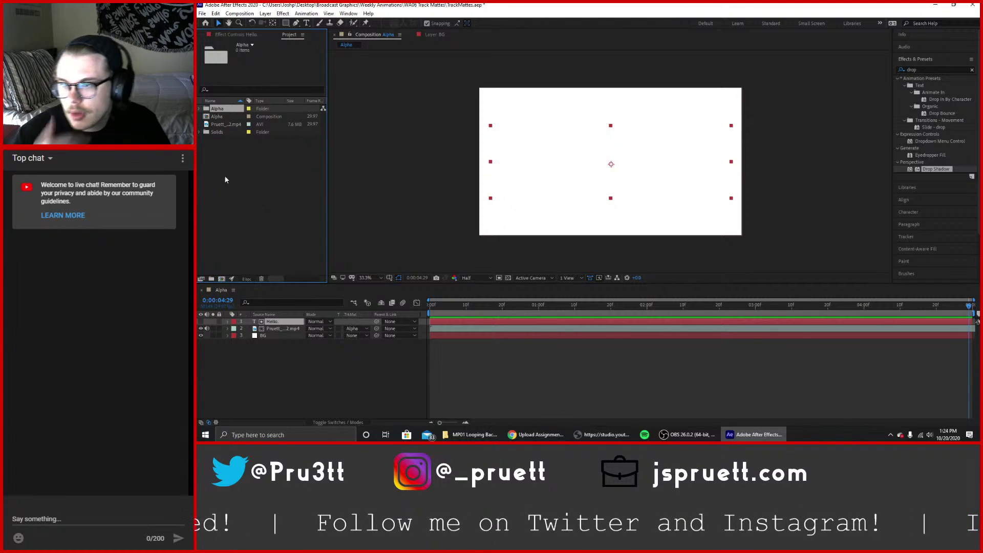
{"action": "left_click_drag", "start_coordinate": [218, 117], "coordinate": [230, 109]}
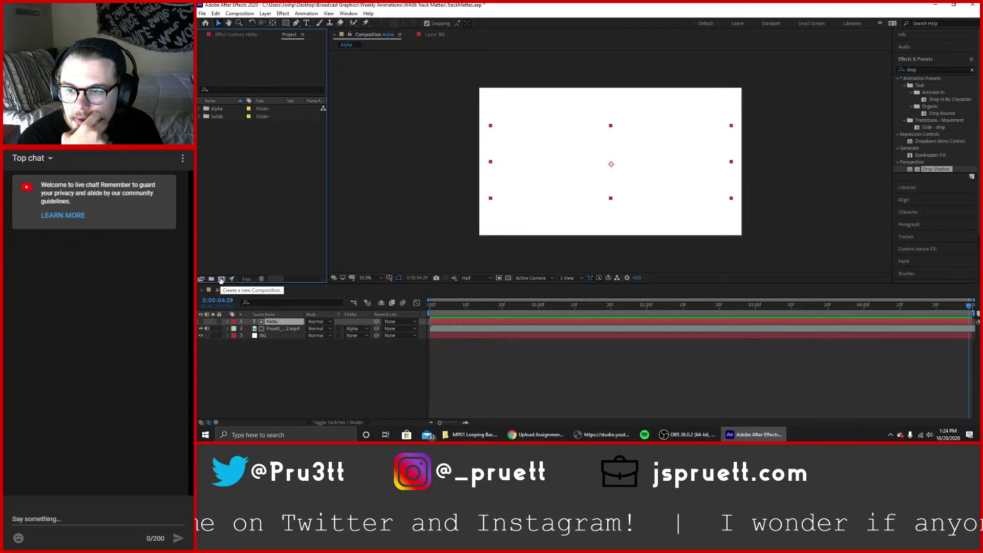
Create a composition named "Alpha Inverted" with the HDTV 1080 29.97 preset and a duration of 0:00:05:00.
{"action": "left_click", "coordinate": [221, 280]}
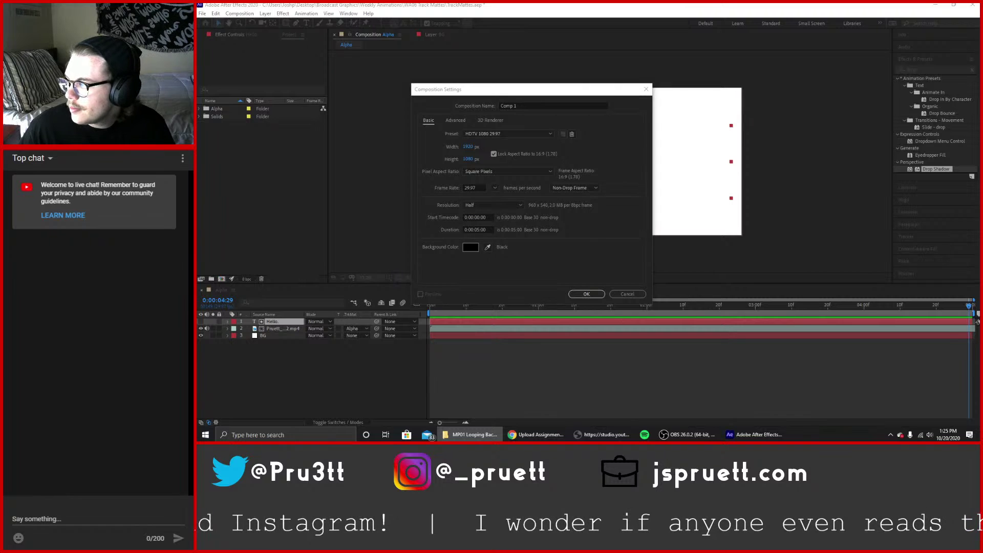
{"action": "left_click", "coordinate": [522, 106]}
{"action": "type", "text": "Alpha"}
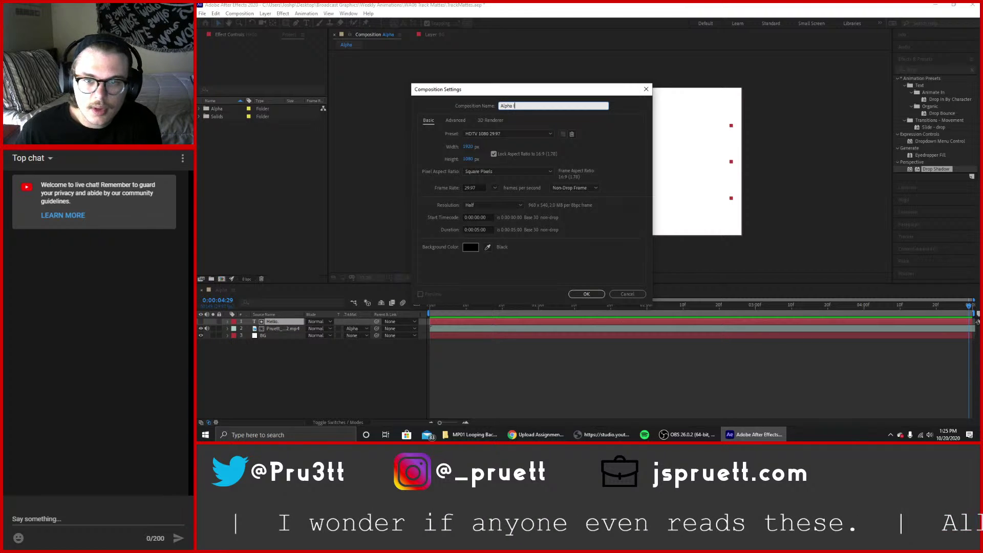
{"action": "type", "text": "verted"}
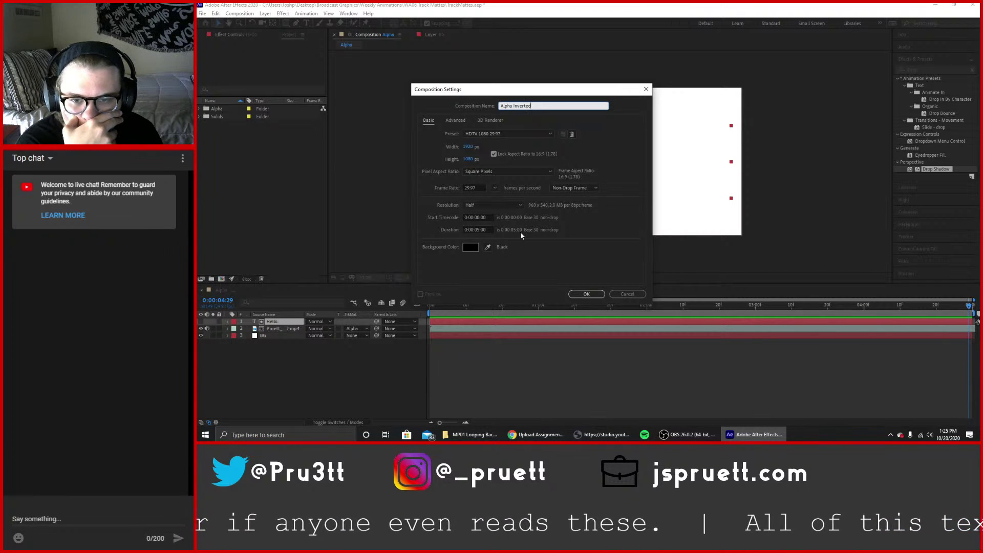
{"action": "left_click", "coordinate": [590, 295]}
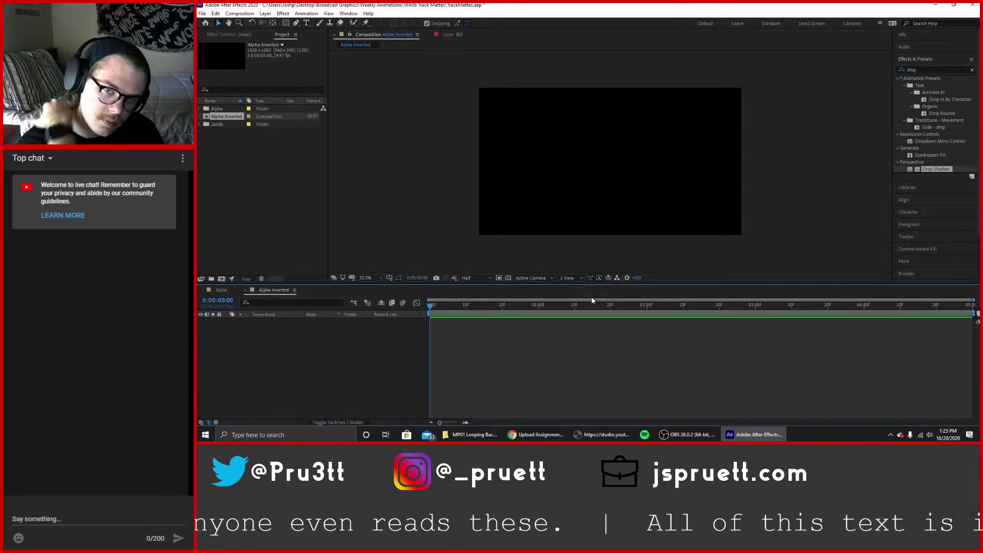
Rename the new composition to "AlphaInverted", without the space.
{"action": "right_click", "coordinate": [228, 117]}
{"action": "left_click", "coordinate": [251, 249]}
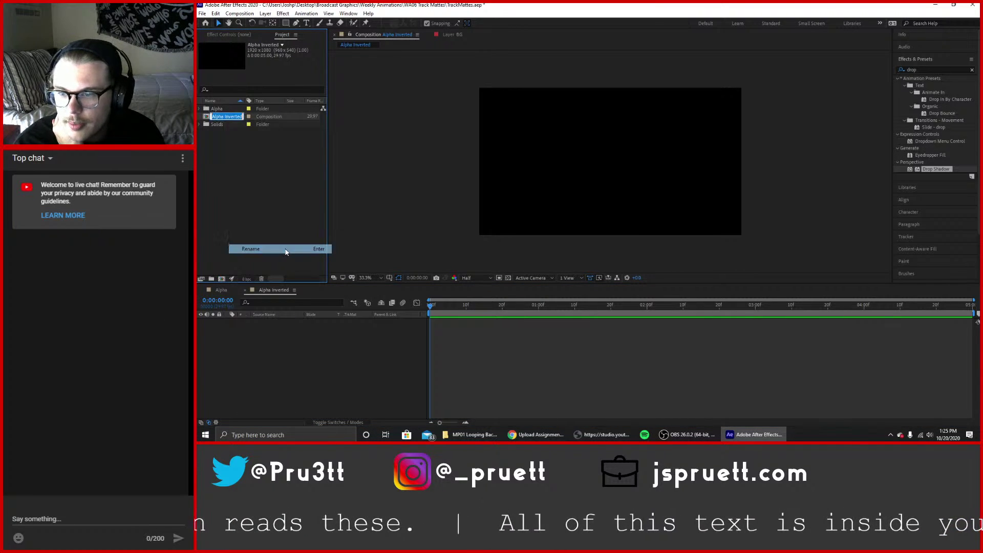
{"action": "left_click", "coordinate": [225, 115]}
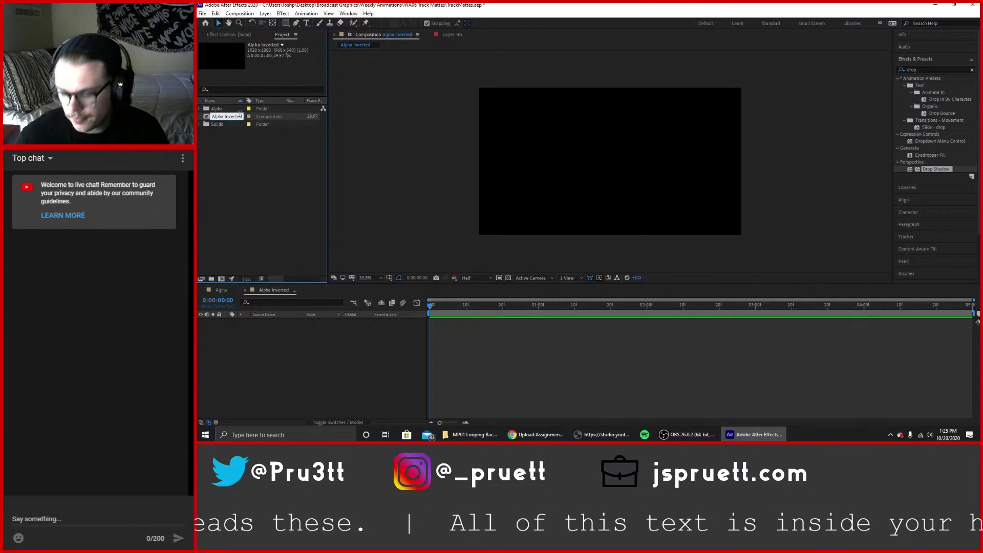
{"action": "key", "text": "BackSpace"}
{"action": "key", "text": "Return"}
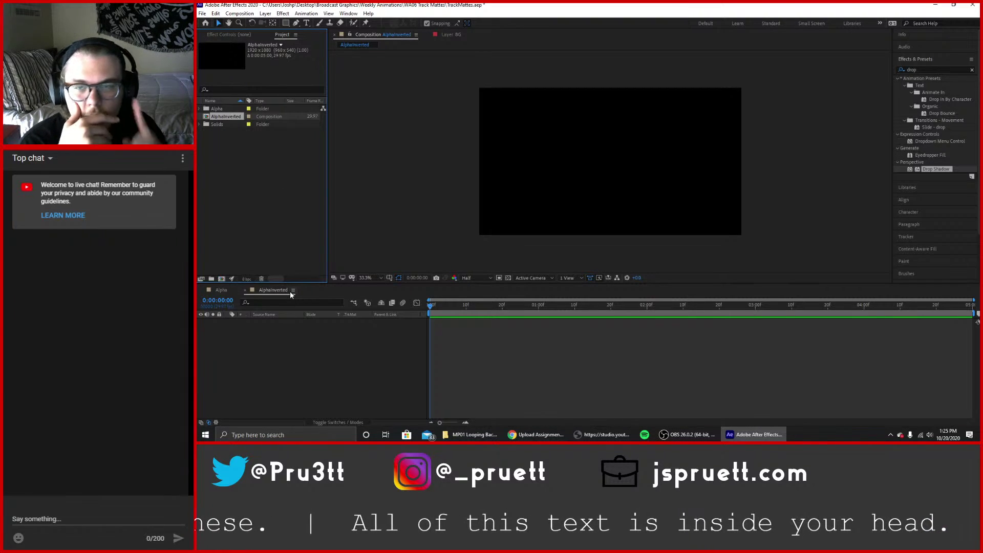
{"action": "key", "text": "alt+Tab"}
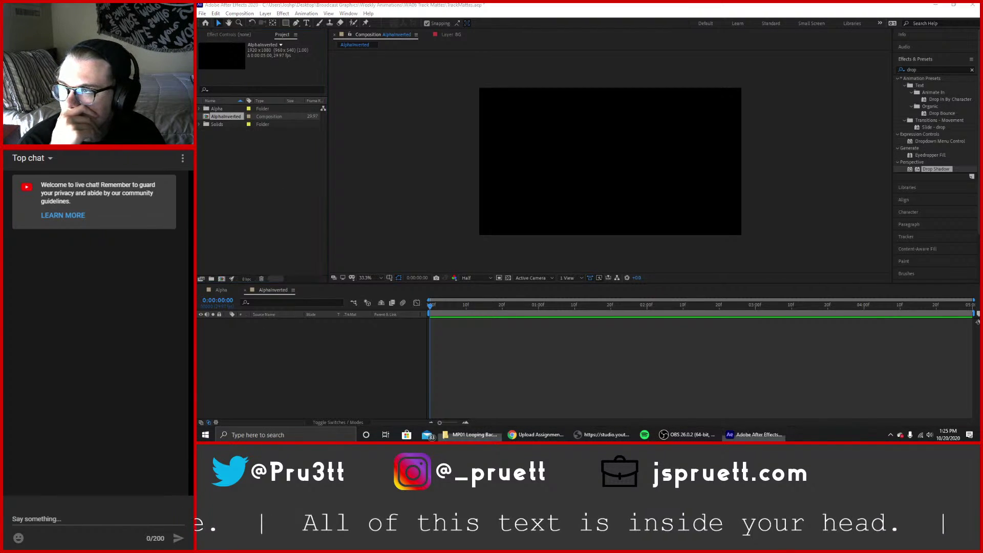
{"action": "key", "text": "alt+Tab"}
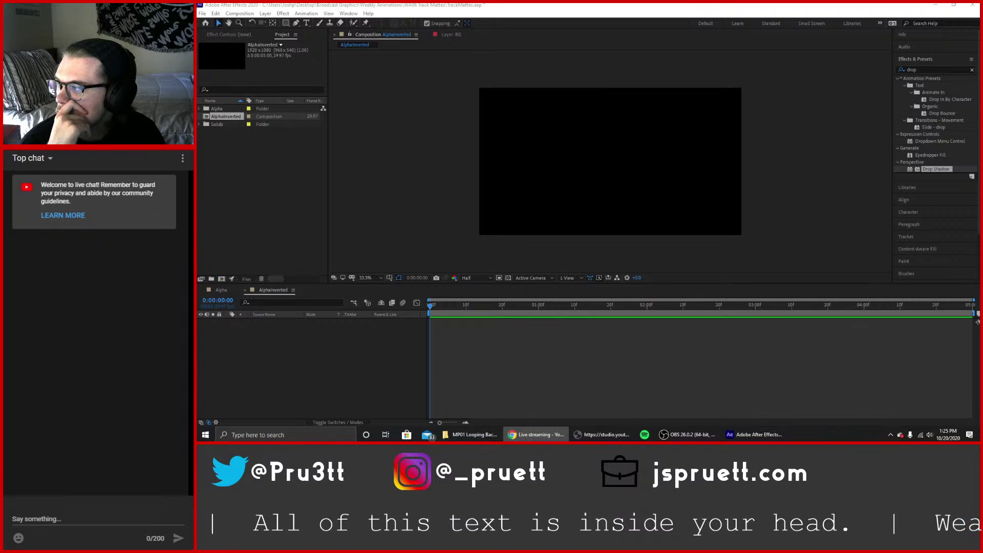
{"action": "key", "text": "ctrl+Tab"}
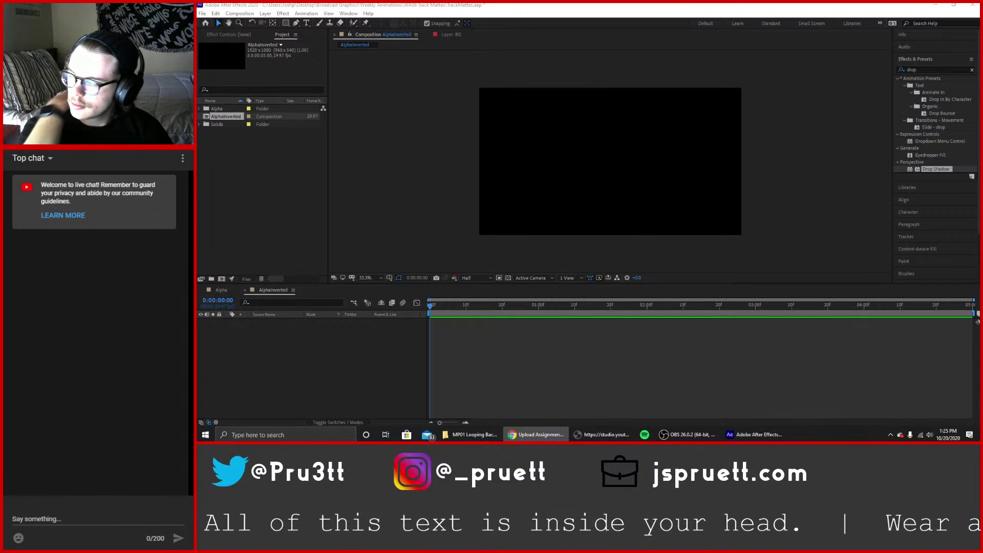
{"action": "key", "text": "alt+Tab"}
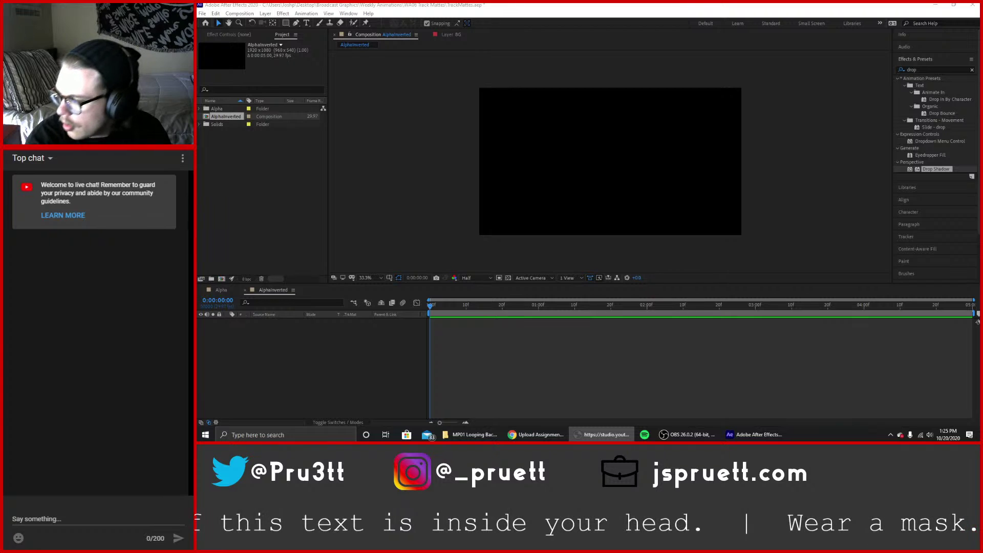
{"action": "key", "text": "alt+Tab"}
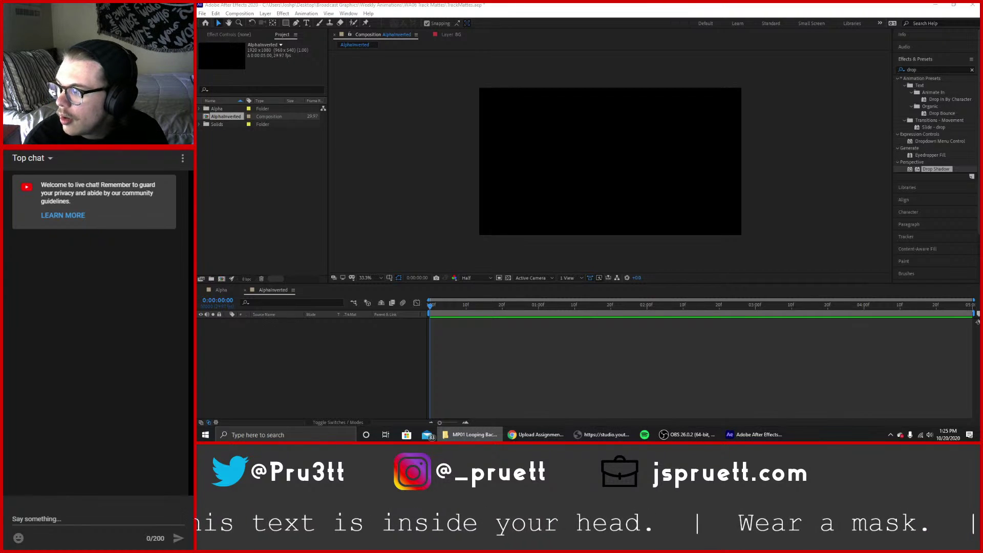
{"action": "left_click", "coordinate": [378, 355]}
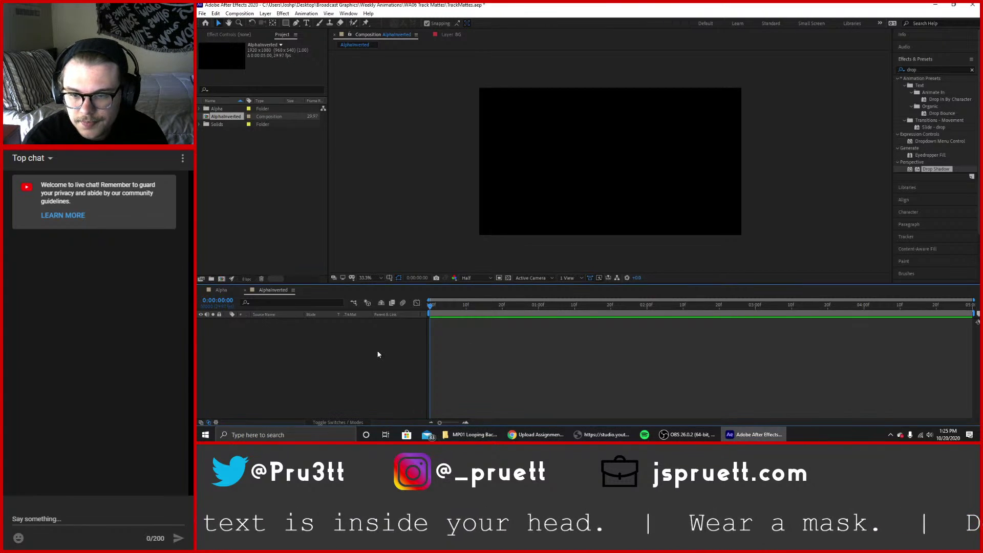
{"action": "right_click", "coordinate": [378, 351]}
{"action": "key", "text": "Escape"}
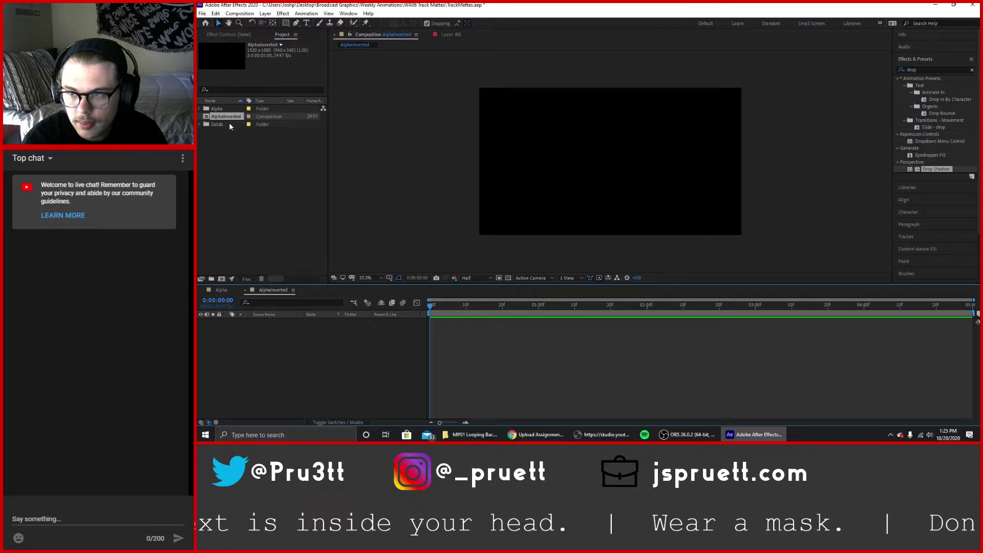
Add the white BG solid from the Solids folder to the AlphaInverted composition as its background layer.
{"action": "left_click", "coordinate": [200, 126]}
{"action": "left_click", "coordinate": [199, 125]}
{"action": "left_click_drag", "start_coordinate": [222, 132], "coordinate": [267, 353]}
{"action": "left_click", "coordinate": [200, 124]}
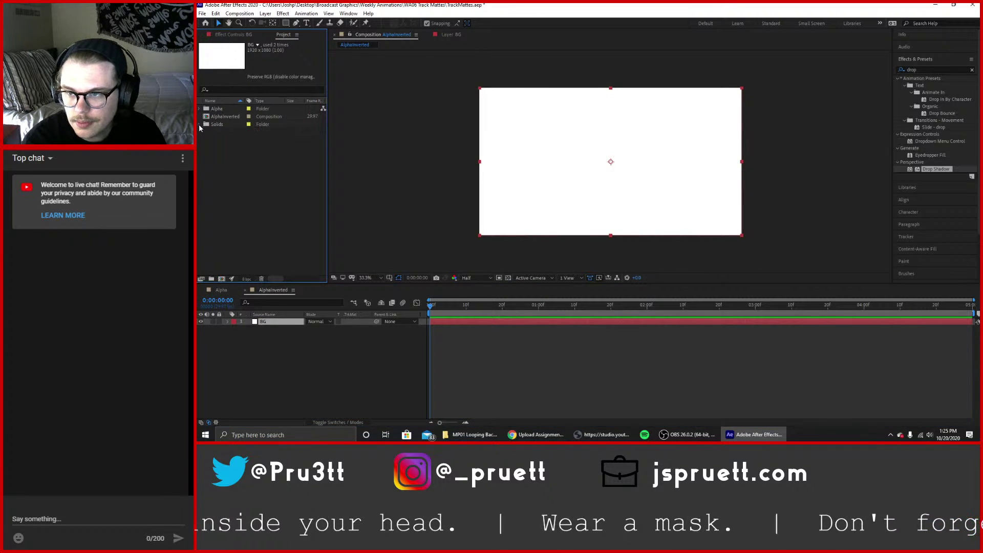
{"action": "left_click", "coordinate": [386, 205]}
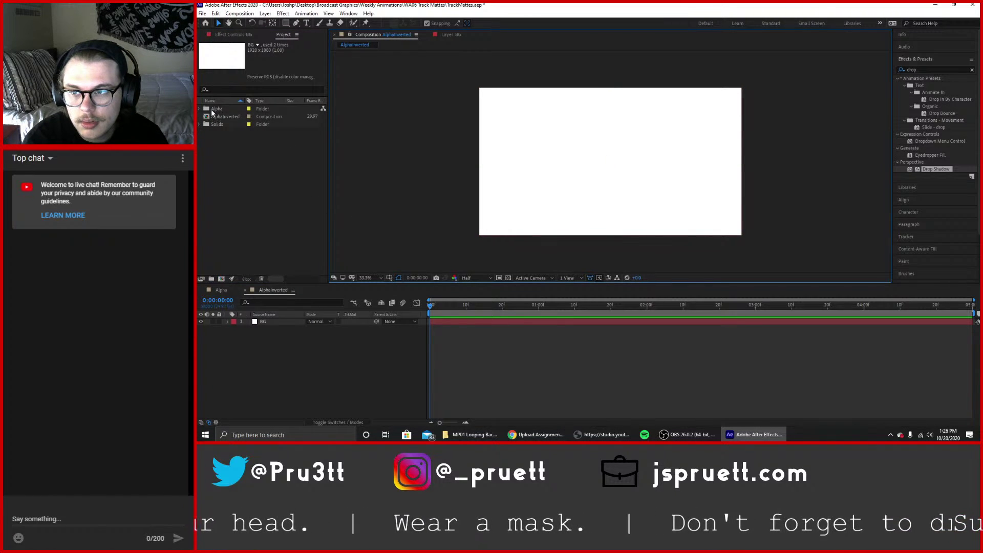
Add a text layer reading "Goodbye." in black Snap ITC to the AlphaInverted composition.
{"action": "left_click", "coordinate": [222, 291]}
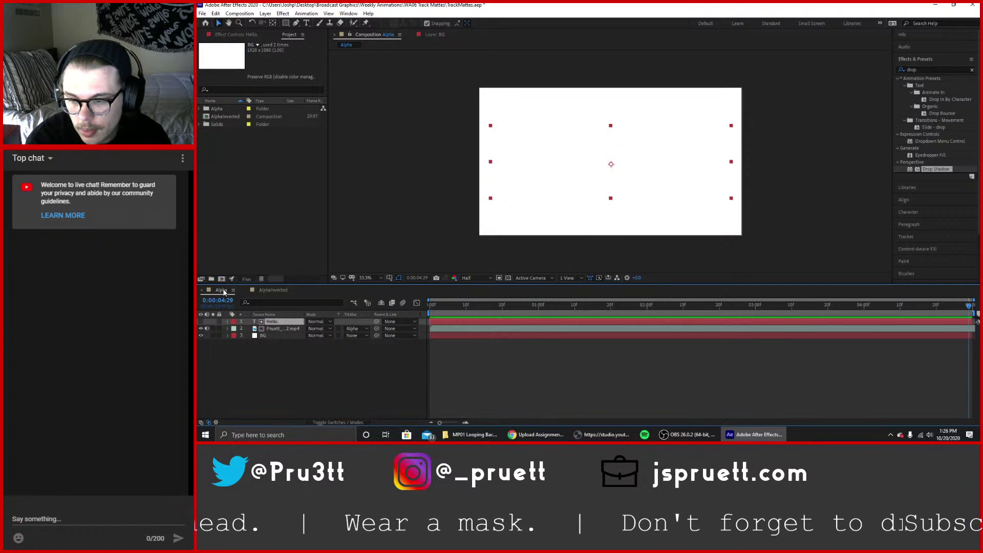
{"action": "left_click", "coordinate": [266, 291]}
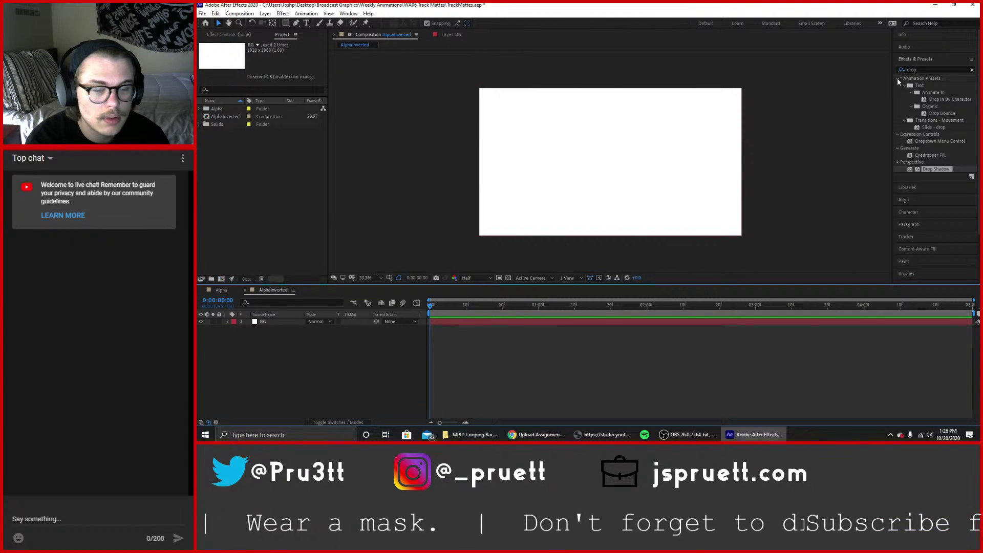
{"action": "left_click", "coordinate": [306, 22]}
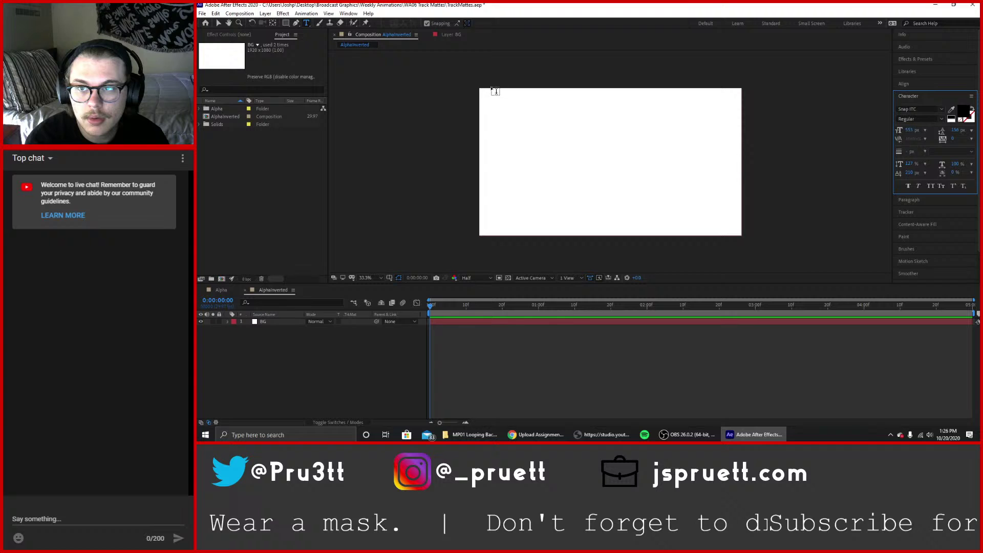
{"action": "left_click", "coordinate": [601, 148]}
{"action": "type", "text": "Goodbye"}
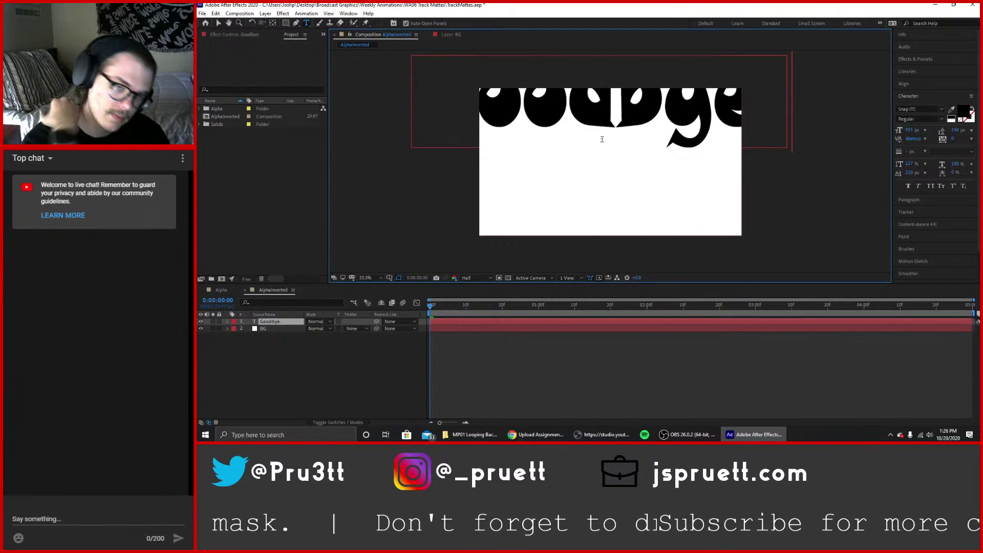
Reduce the Goodbye text's font size to about 340 px so the whole word fits the frame's width.
{"action": "double_click", "coordinate": [607, 115]}
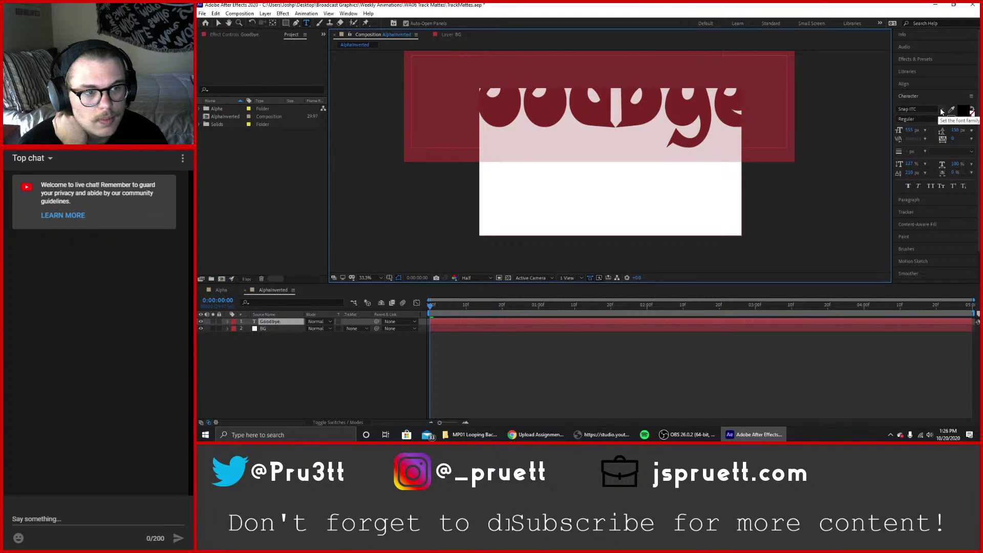
{"action": "left_click_drag", "start_coordinate": [909, 131], "coordinate": [830, 134]}
{"action": "left_click", "coordinate": [218, 24]}
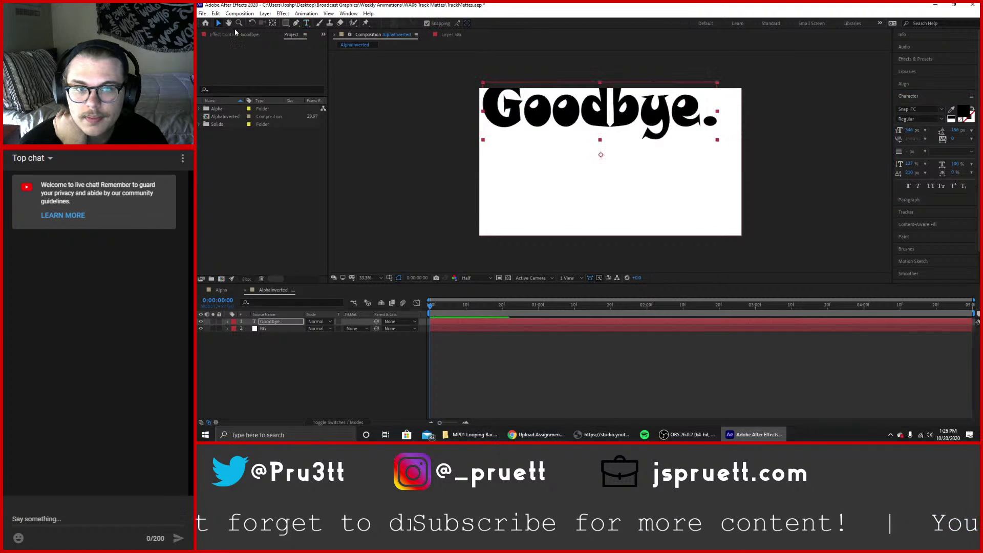
Move the Goodbye text into the middle of the frame and centre its anchor point in the layer content.
{"action": "left_click_drag", "start_coordinate": [610, 122], "coordinate": [627, 168]}
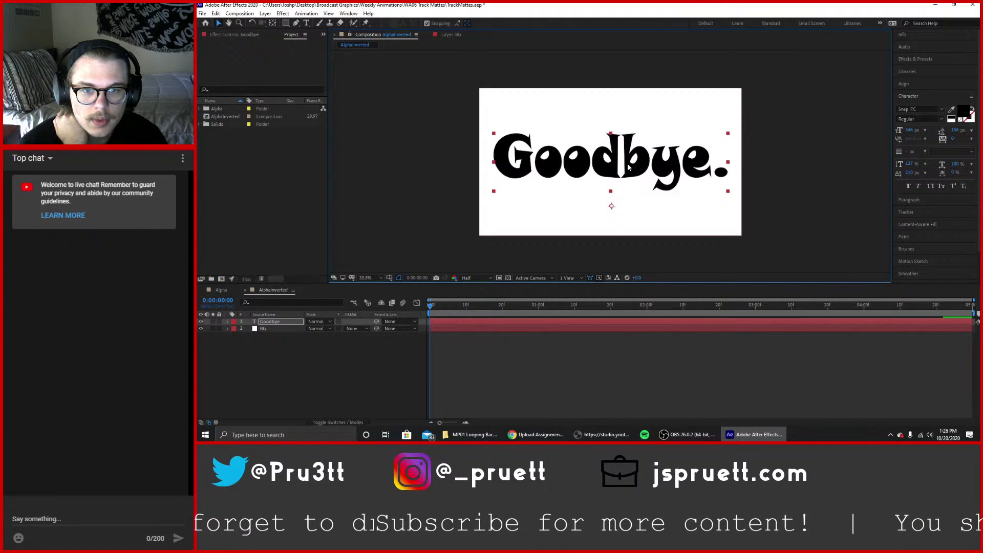
{"action": "left_click", "coordinate": [914, 84]}
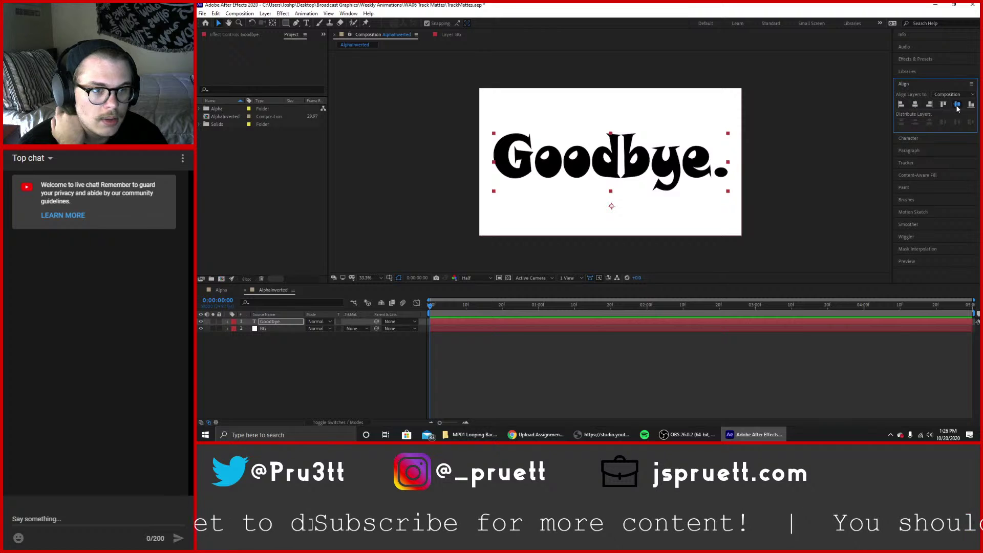
{"action": "left_click", "coordinate": [266, 14]}
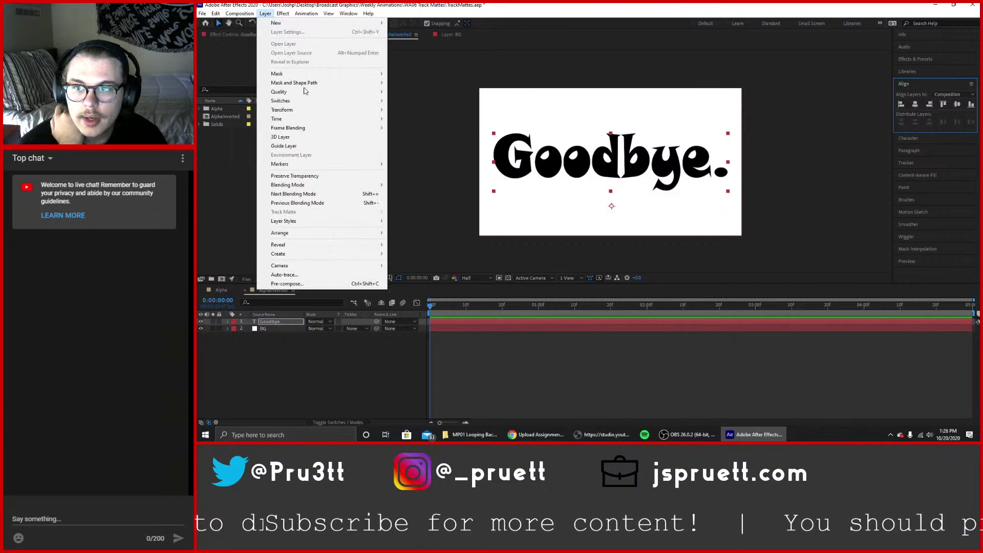
{"action": "mouse_move", "coordinate": [358, 109]}
{"action": "left_click", "coordinate": [440, 206]}
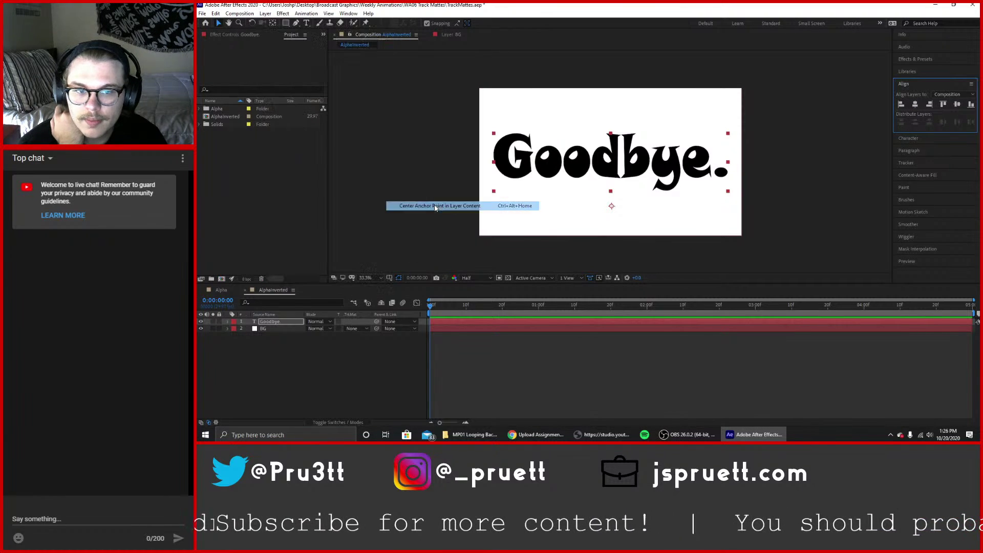
{"action": "left_click", "coordinate": [921, 83]}
Enlarge the Goodbye text's font size to about 360 px and keep the text centred in the composition.
{"action": "left_click", "coordinate": [921, 97]}
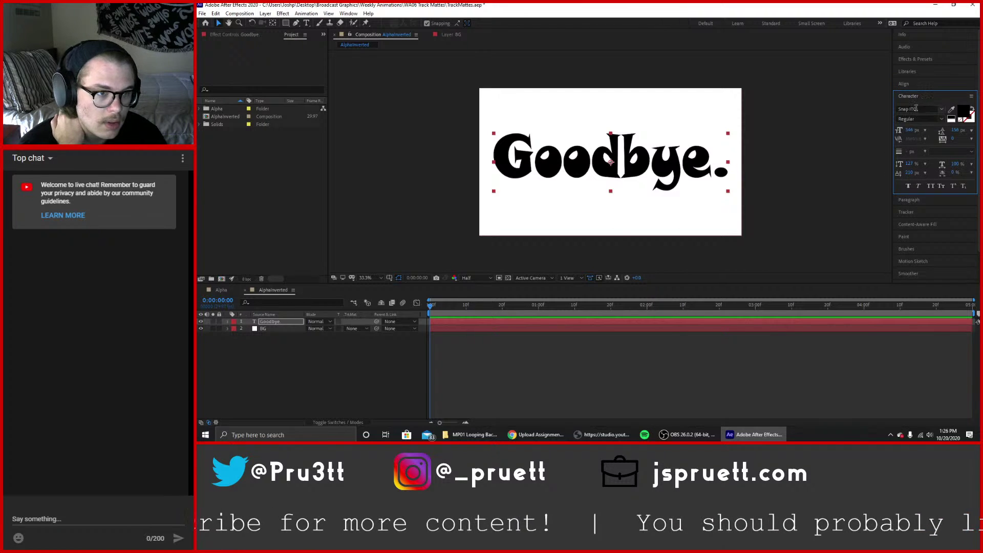
{"action": "left_click_drag", "start_coordinate": [910, 130], "coordinate": [919, 130]}
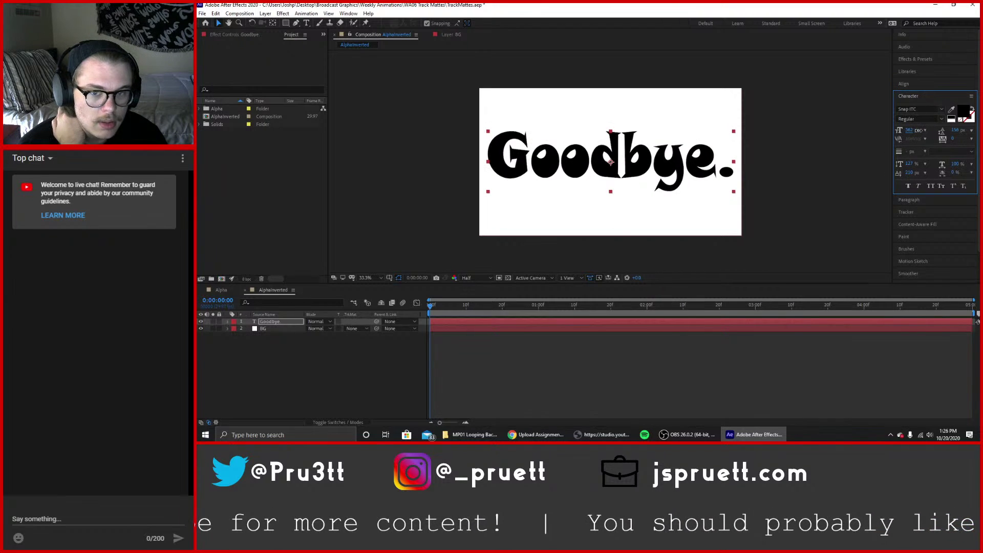
{"action": "left_click", "coordinate": [917, 83]}
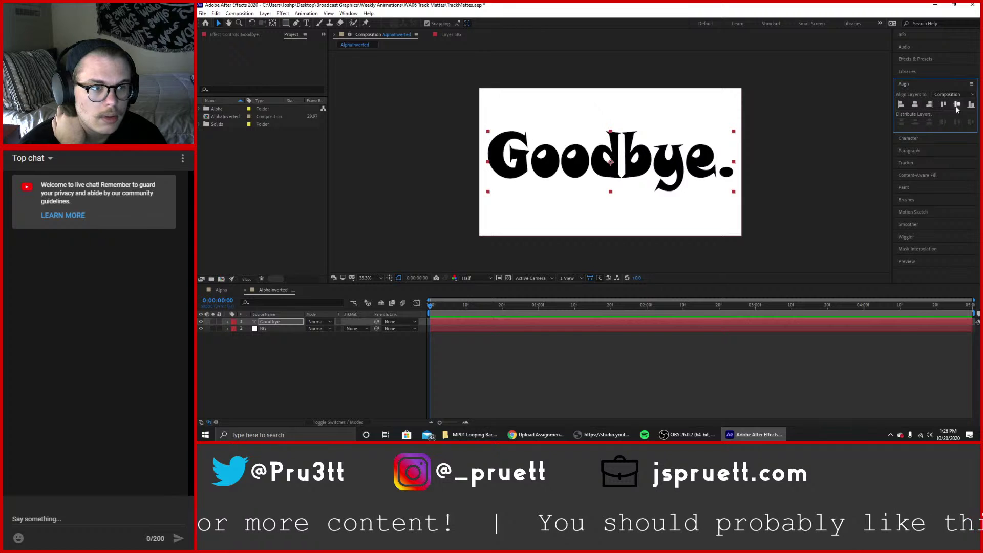
{"action": "left_click", "coordinate": [586, 364]}
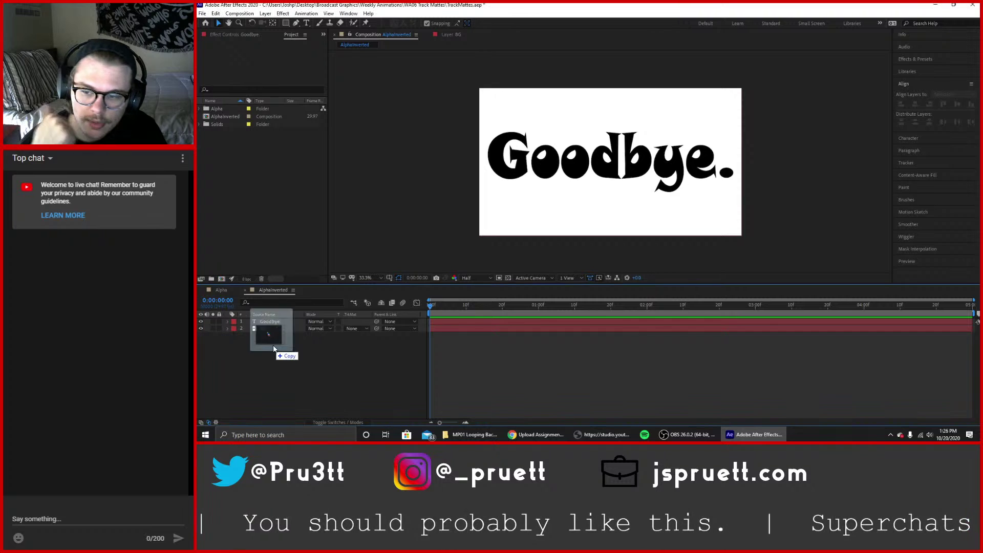
Import the rocket background video directly beneath the Goodbye text and set its track matte to Alpha Inverted Matte "Goodbye.".
{"action": "left_click_drag", "start_coordinate": [274, 348], "coordinate": [297, 371]}
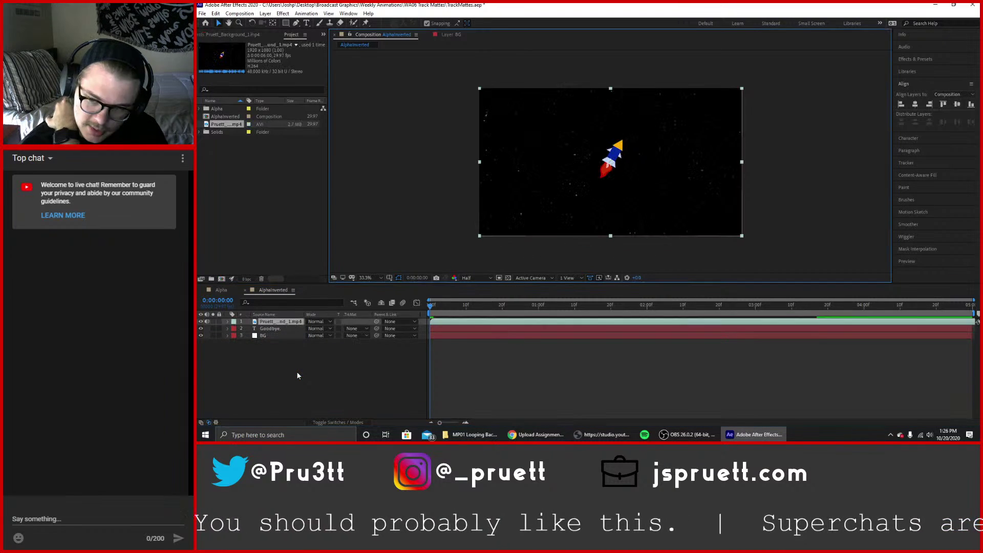
{"action": "left_click_drag", "start_coordinate": [273, 323], "coordinate": [278, 334]}
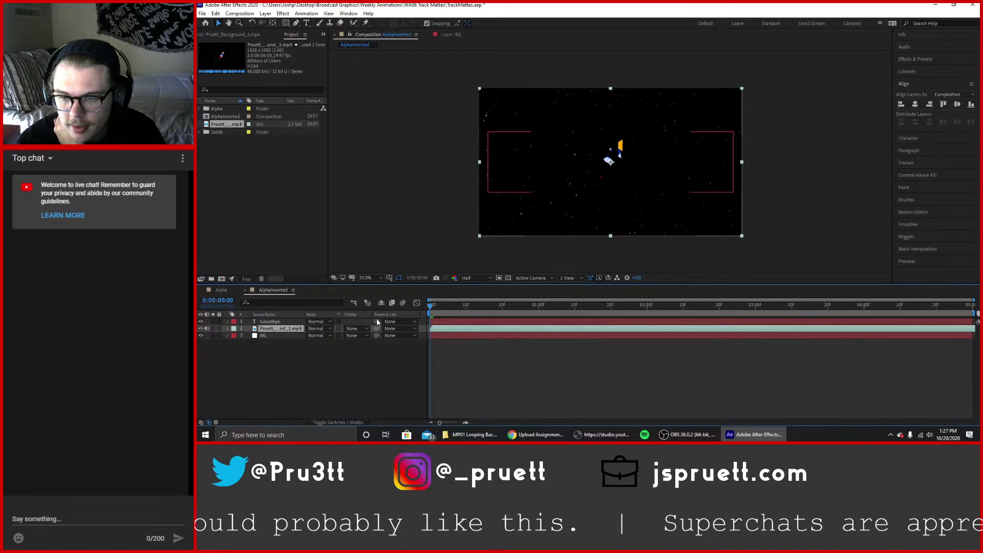
{"action": "left_click", "coordinate": [360, 329]}
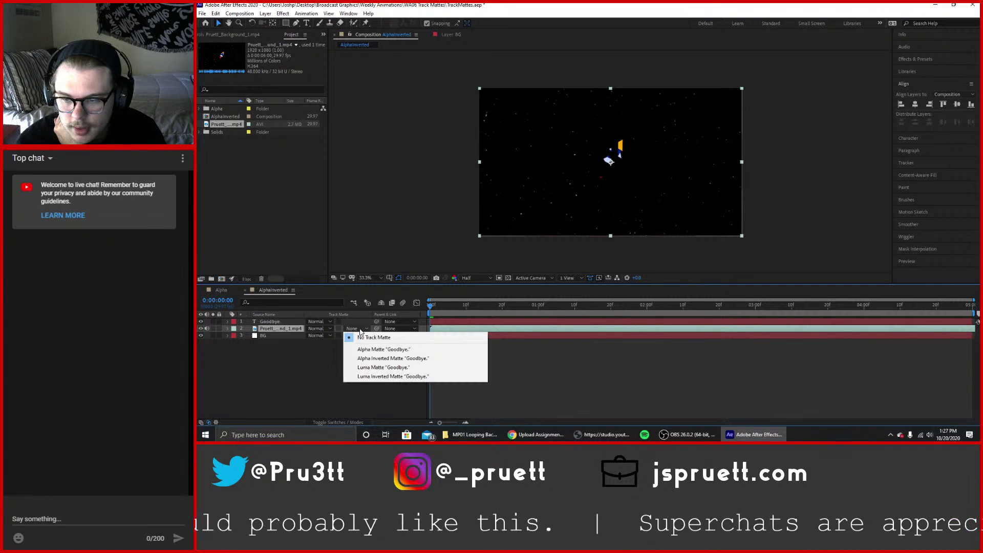
{"action": "left_click", "coordinate": [378, 360]}
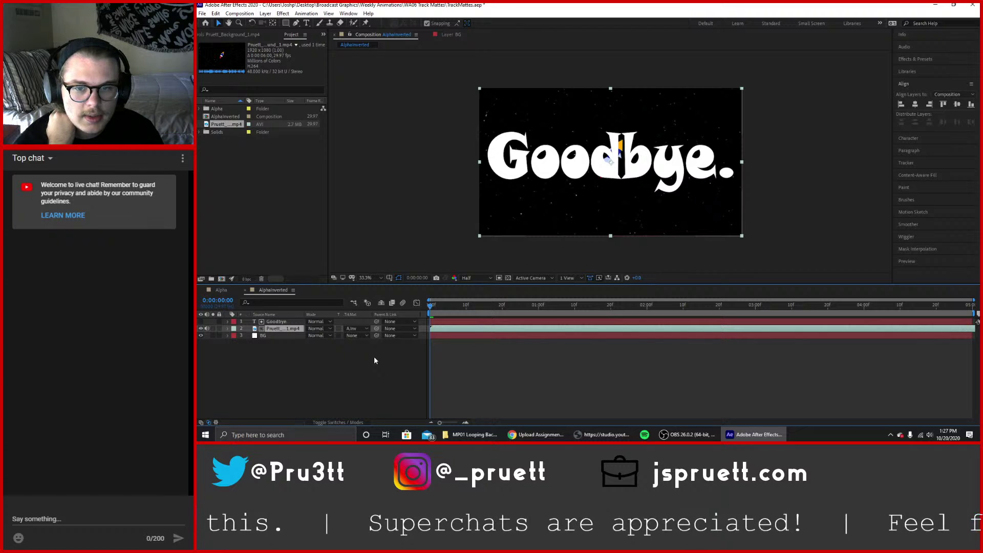
Compare the matte result with the Goodbye layer's visibility switched on and off.
{"action": "left_click", "coordinate": [200, 321]}
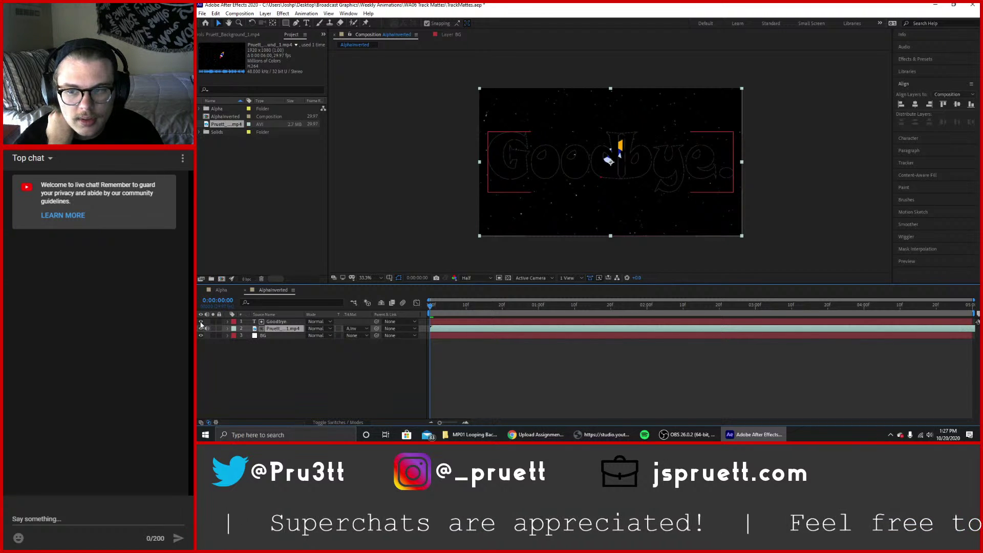
{"action": "left_click", "coordinate": [201, 321]}
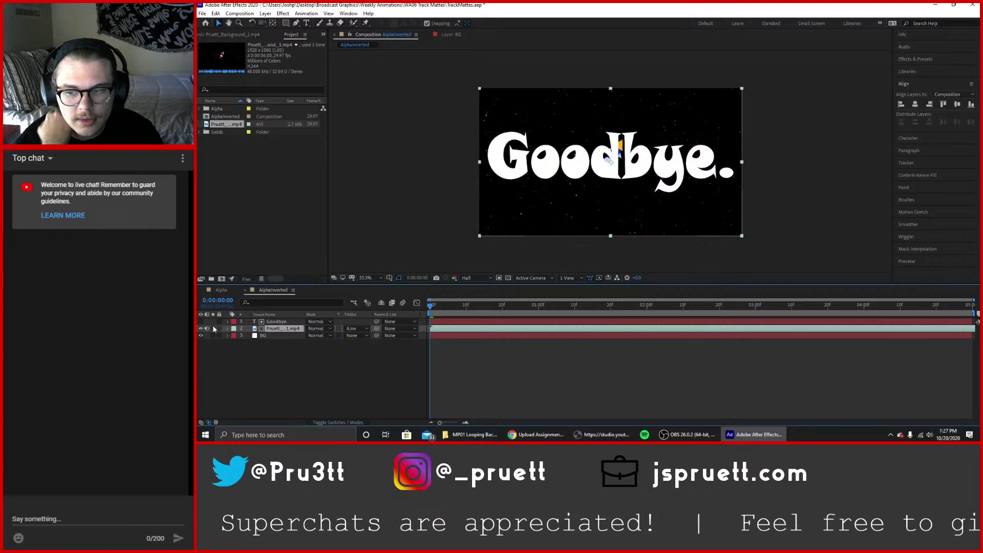
{"action": "left_click", "coordinate": [244, 322]}
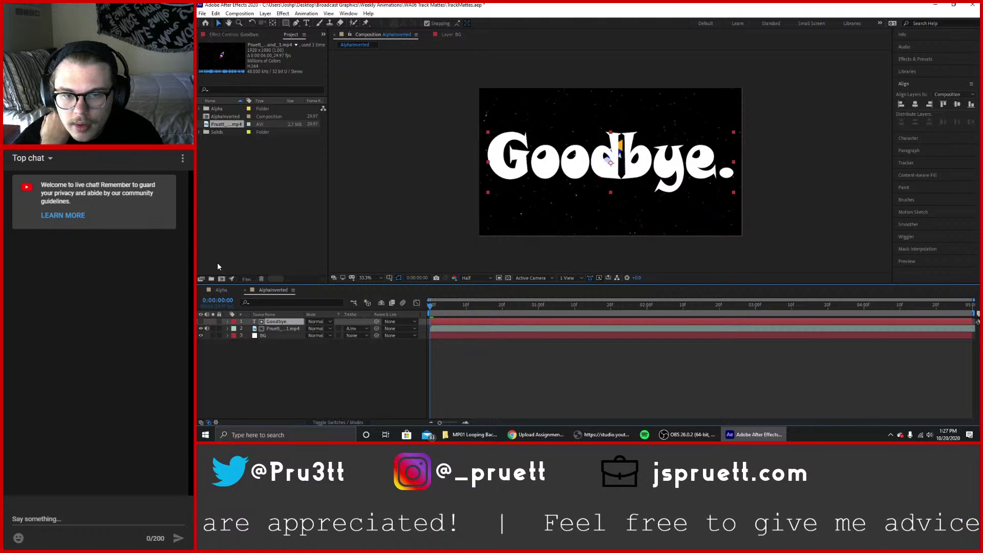
Try a Drop Shadow effect with a larger distance and a changed direction on the rocket video layer.
{"action": "left_click", "coordinate": [276, 331]}
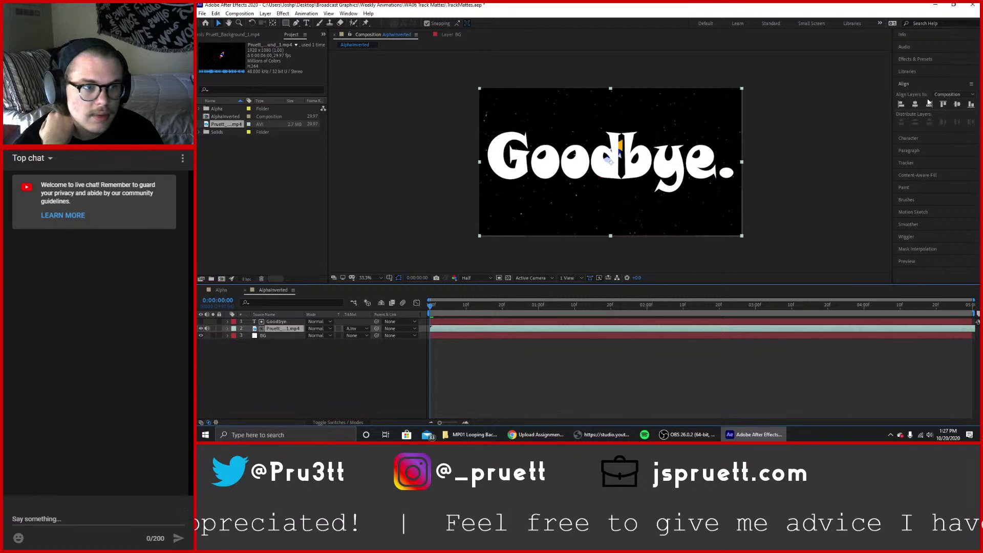
{"action": "left_click", "coordinate": [928, 60]}
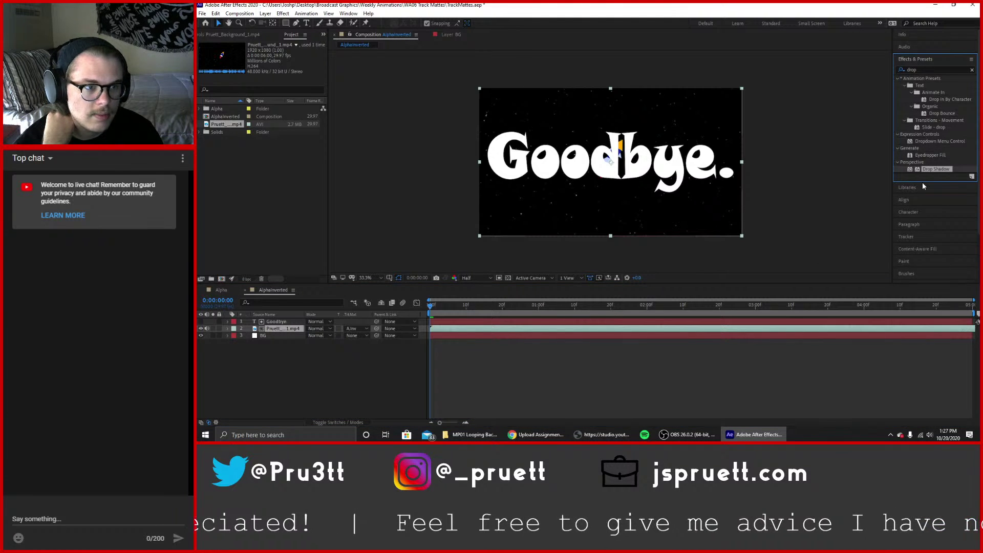
{"action": "left_click_drag", "start_coordinate": [916, 169], "coordinate": [278, 328]}
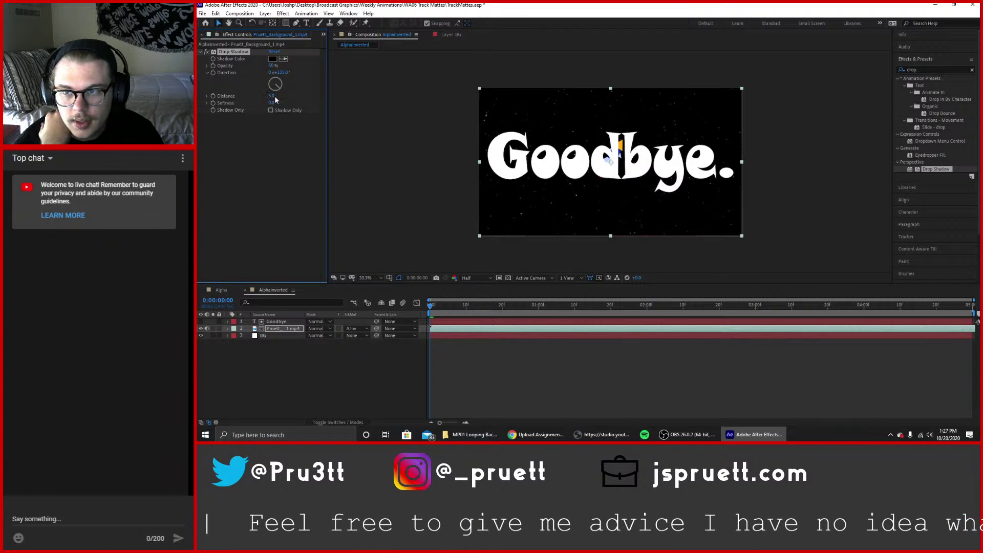
{"action": "mouse_move", "coordinate": [278, 87]}
{"action": "left_mouse_down"}
{"action": "mouse_move", "coordinate": [262, 83]}
{"action": "mouse_move", "coordinate": [283, 98]}
{"action": "left_mouse_up"}
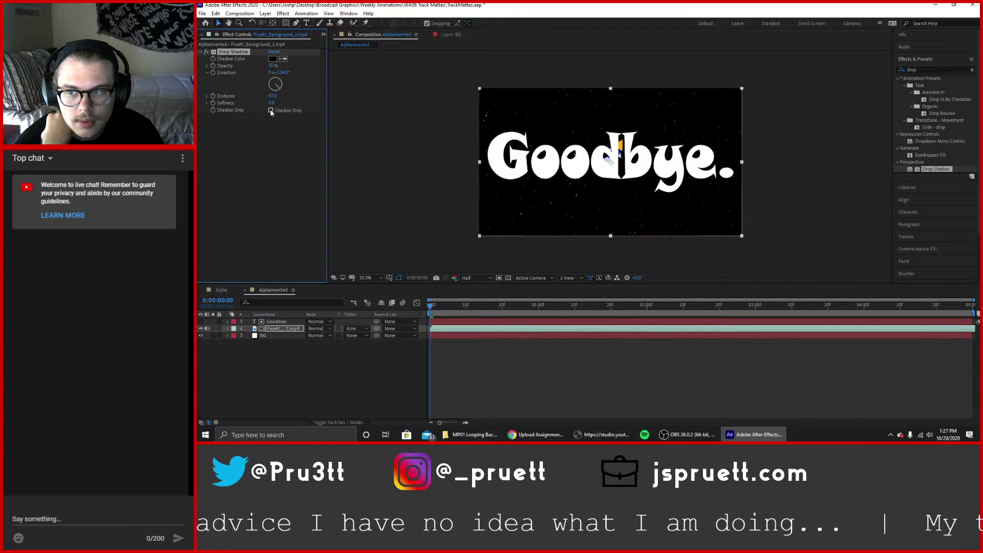
Try the Drop Shadow as shadow only with a shorter distance, and delete the effect from the rocket video layer.
{"action": "left_click", "coordinate": [271, 111]}
{"action": "left_click", "coordinate": [270, 111]}
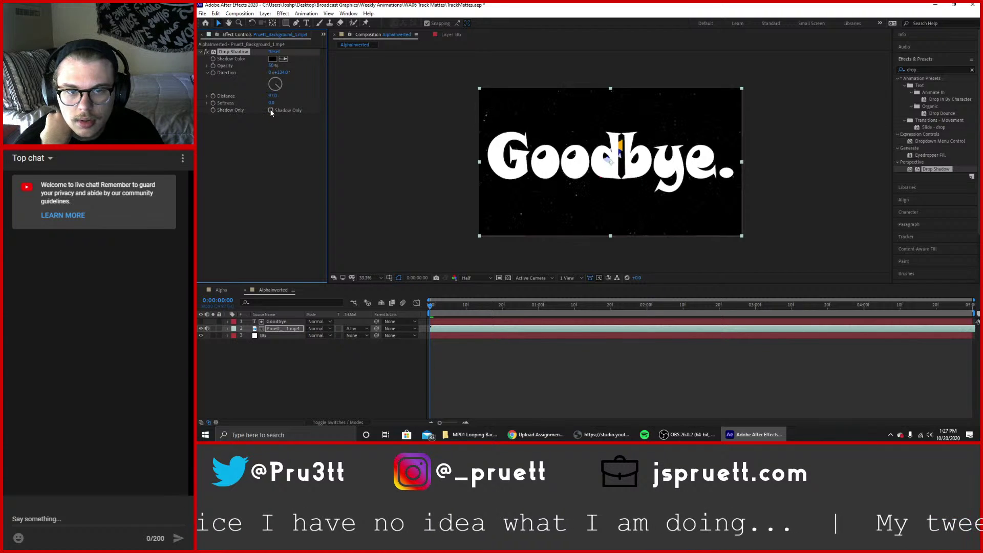
{"action": "left_click", "coordinate": [271, 110]}
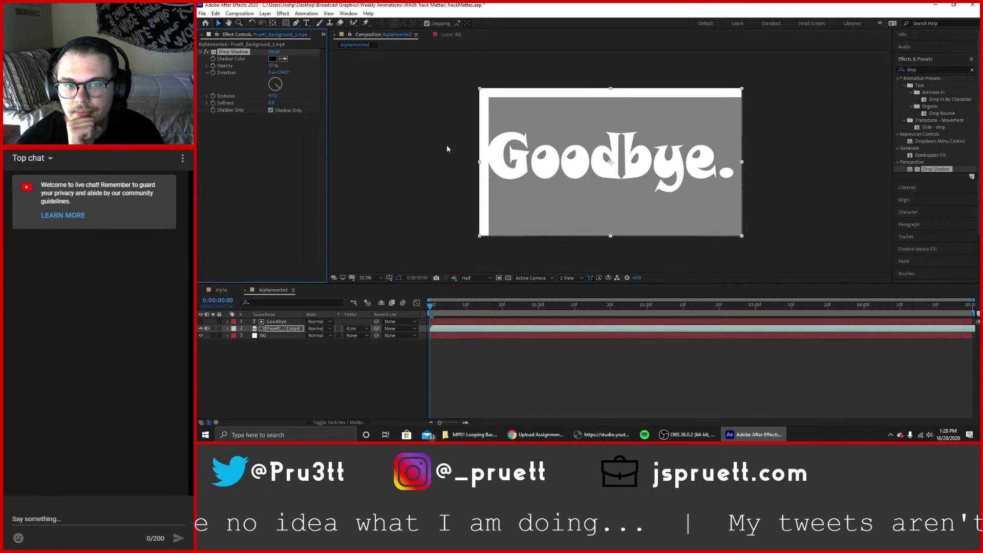
{"action": "left_click_drag", "start_coordinate": [282, 88], "coordinate": [252, 100]}
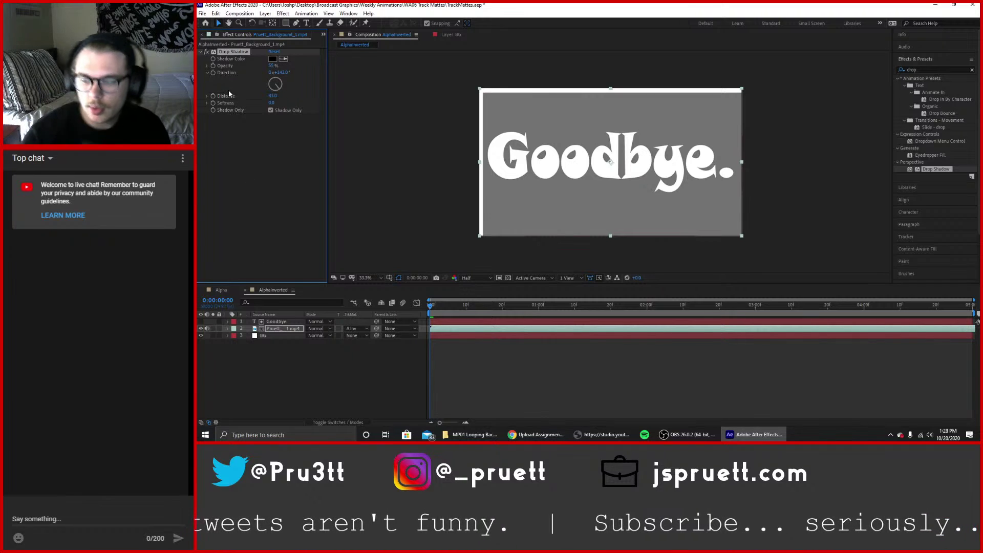
{"action": "key", "text": "Delete"}
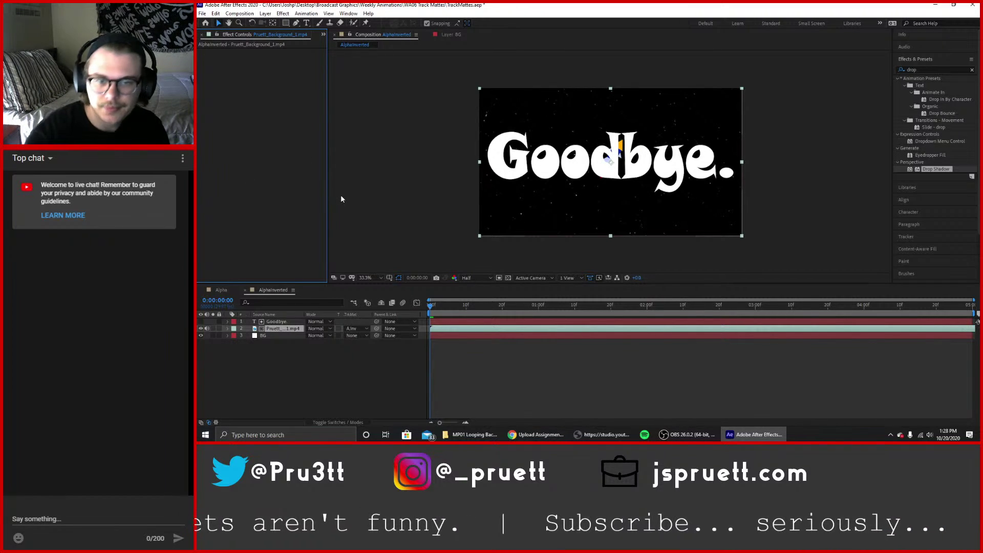
{"action": "left_click", "coordinate": [394, 366]}
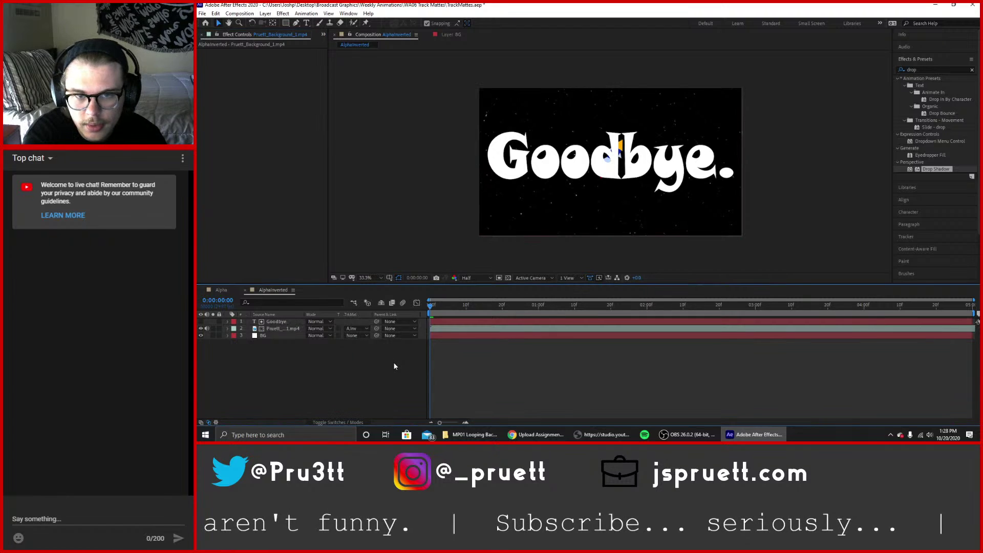
Preview the rocket video around the Goodbye cutout across the timeline and return to the first frame.
{"action": "left_click_drag", "start_coordinate": [431, 309], "coordinate": [717, 304]}
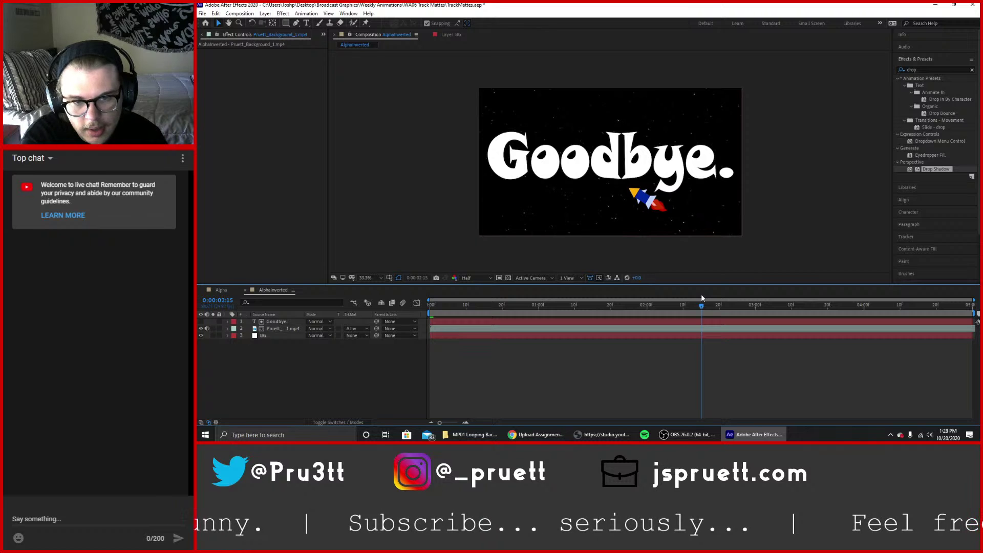
{"action": "left_click_drag", "start_coordinate": [702, 299], "coordinate": [828, 339]}
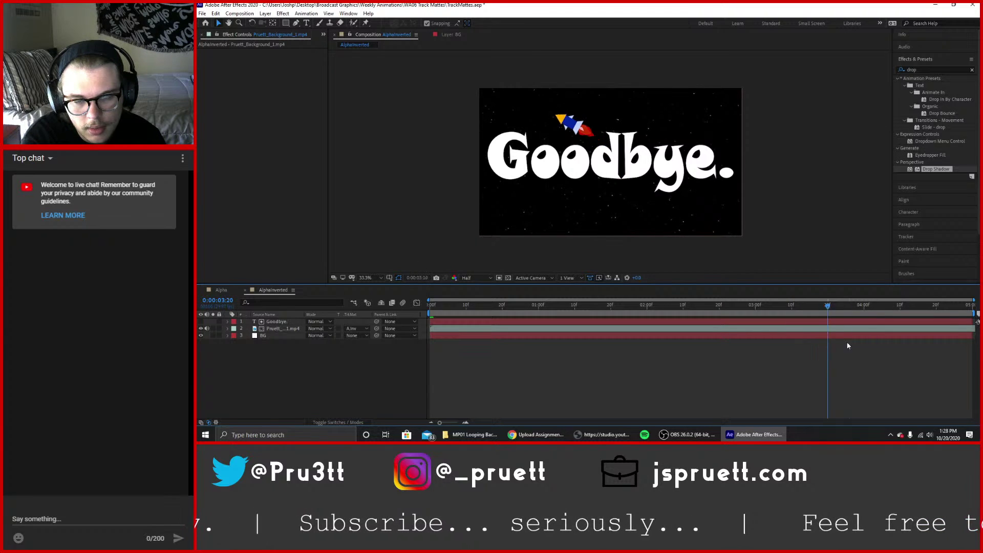
{"action": "key", "text": "space"}
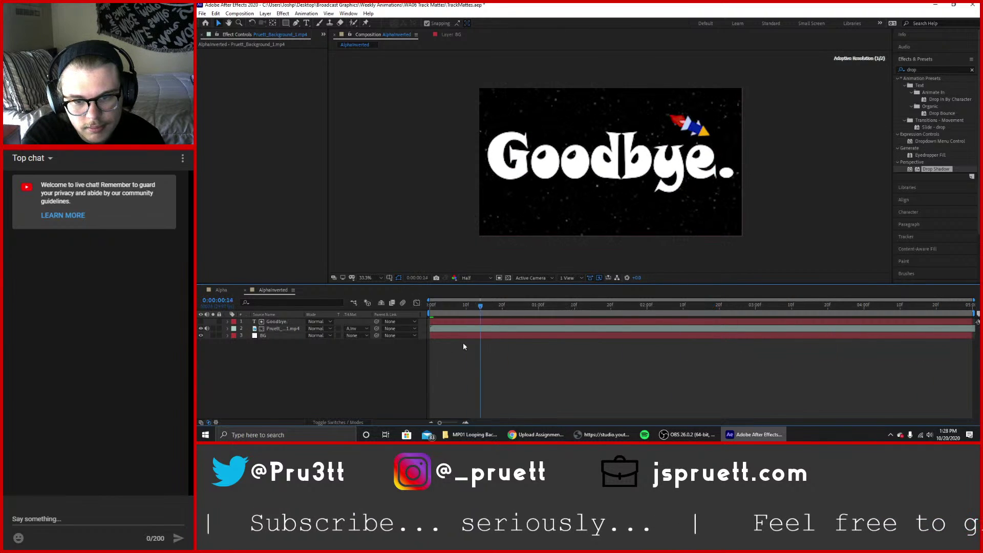
{"action": "key", "text": "space"}
{"action": "key", "text": "Home"}
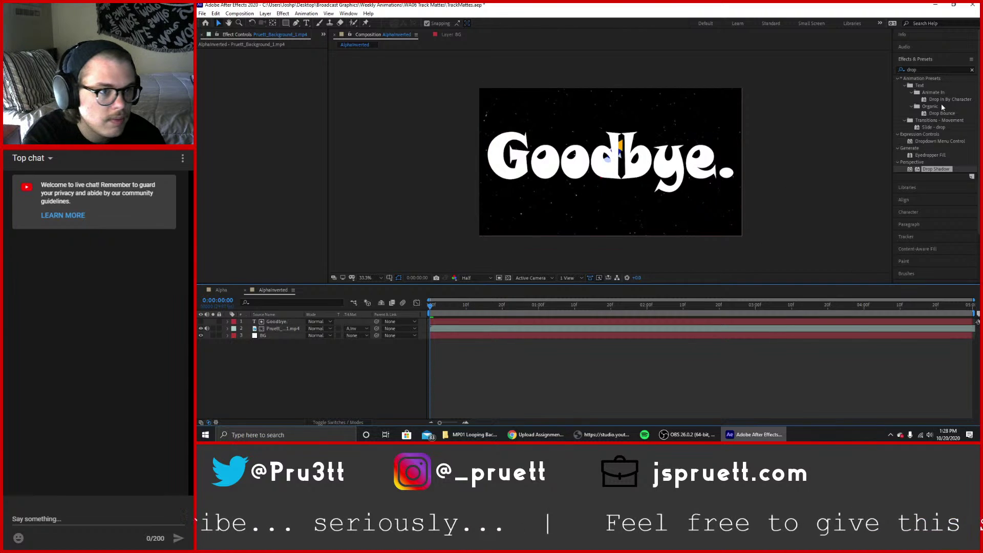
Apply the Grid Wipe preset from Transitions - Wipes to the rocket video layer at the first frame and preview the transition.
{"action": "left_click", "coordinate": [972, 69]}
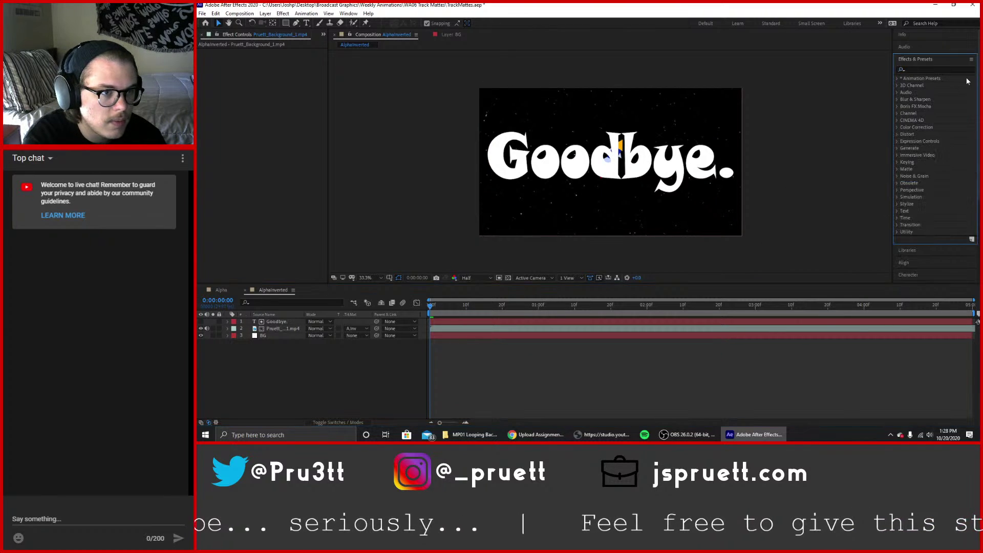
{"action": "left_click", "coordinate": [899, 78]}
{"action": "left_click", "coordinate": [904, 148]}
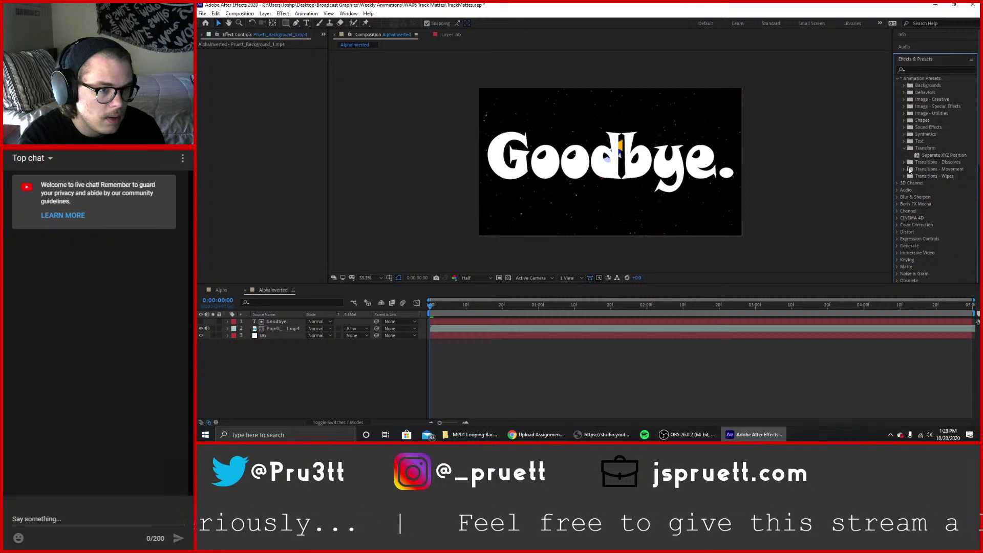
{"action": "left_click", "coordinate": [904, 176]}
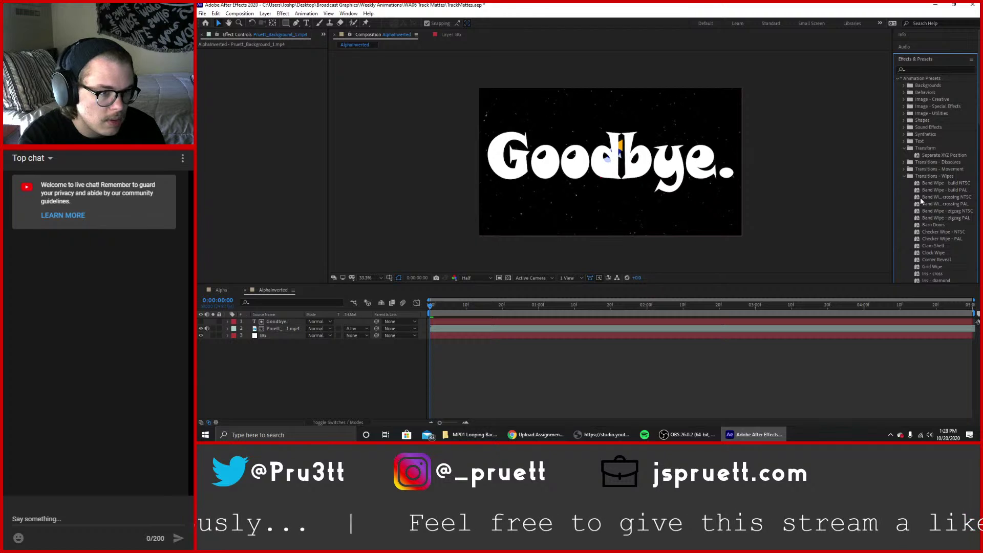
{"action": "scroll", "coordinate": [936, 200], "scroll_direction": "down", "scroll_amount": 2}
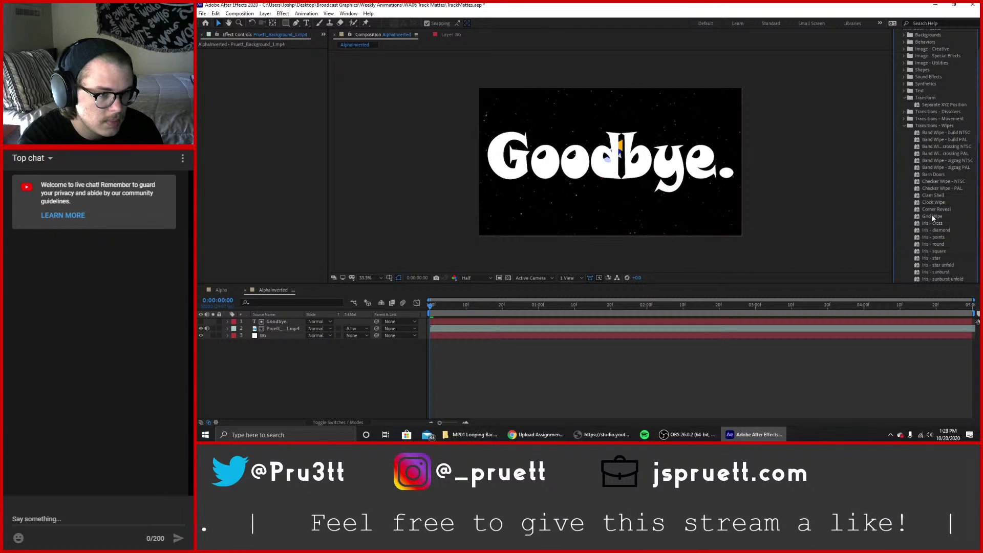
{"action": "left_click_drag", "start_coordinate": [933, 216], "coordinate": [278, 326]}
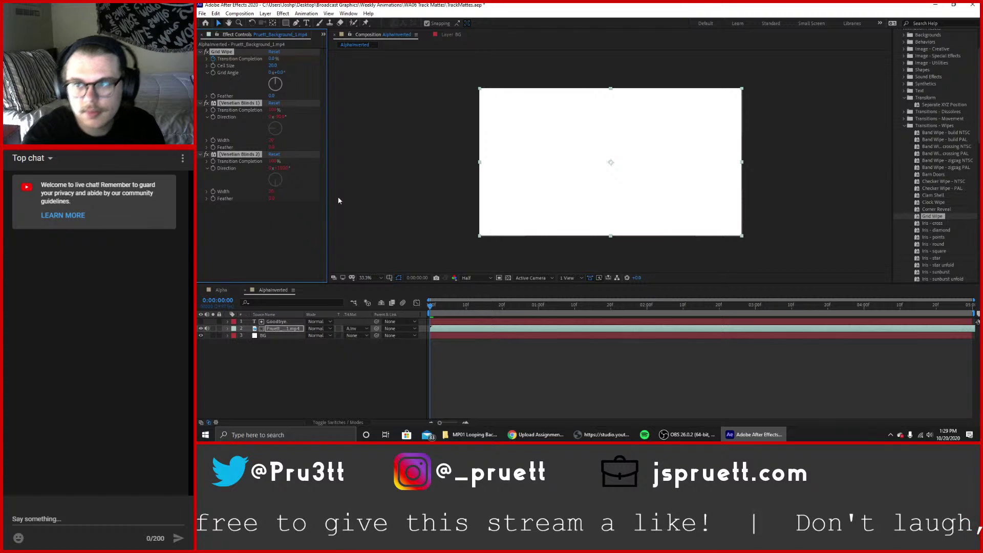
{"action": "key", "text": "space"}
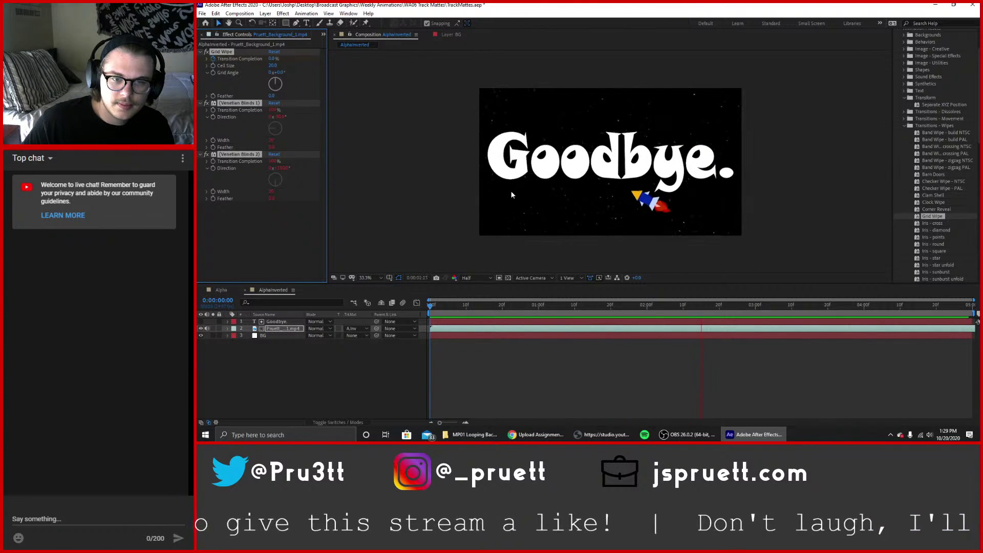
{"action": "key", "text": "space"}
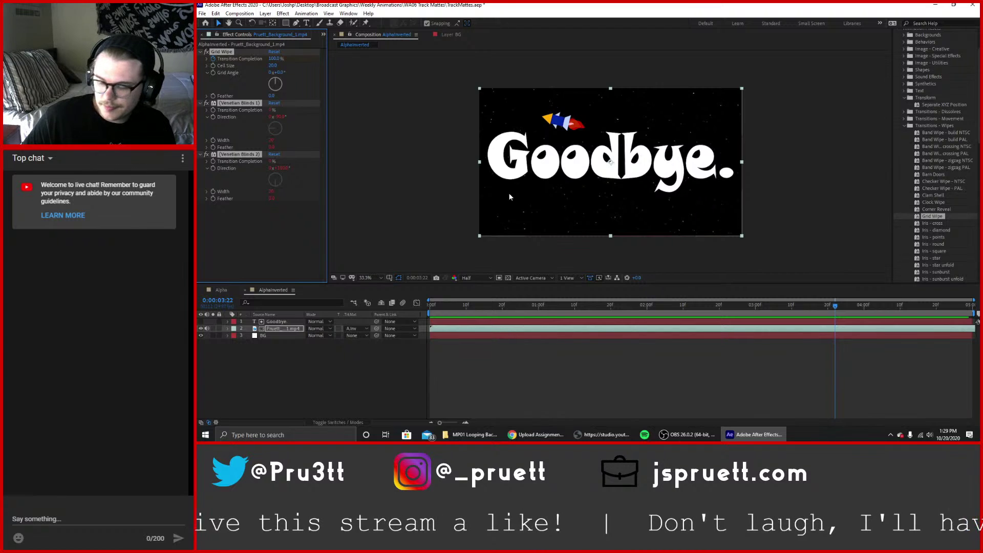
Undo the Grid Wipe, then try the Iris - sunburst preset on the rocket video layer, preview it and undo it.
{"action": "key", "text": "ctrl+z"}
{"action": "scroll", "coordinate": [937, 239], "scroll_direction": "down", "scroll_amount": 1}
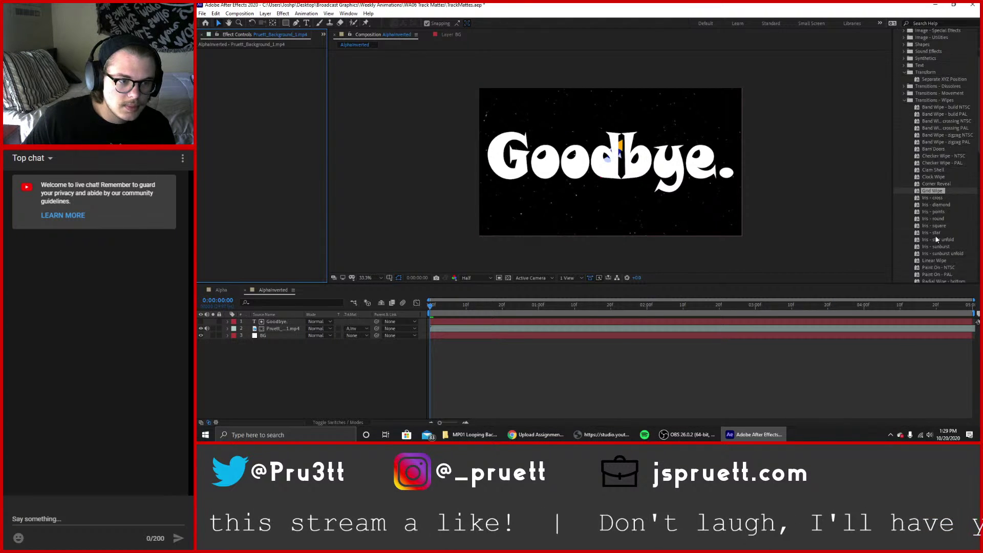
{"action": "left_click_drag", "start_coordinate": [937, 249], "coordinate": [300, 324]}
{"action": "key", "text": "space"}
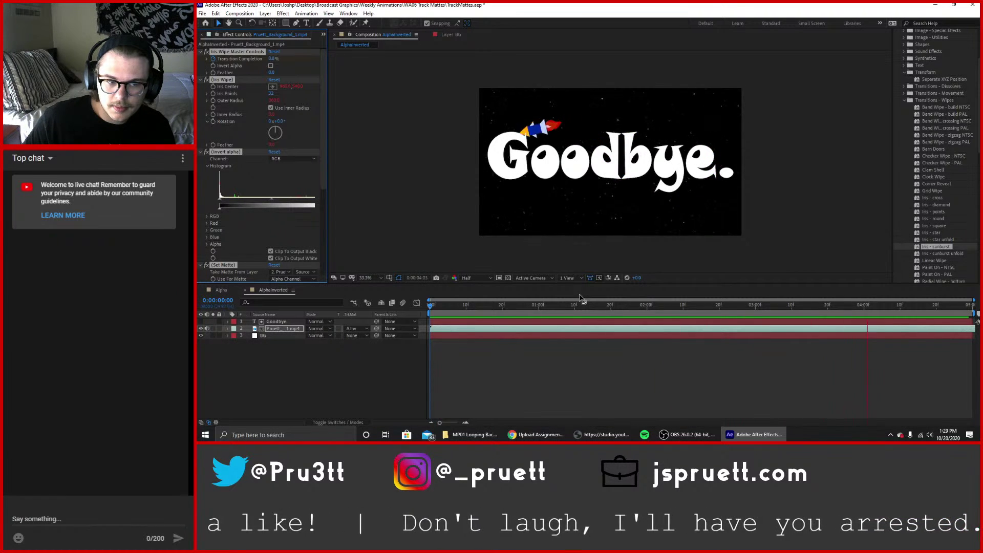
{"action": "key", "text": "space"}
{"action": "key", "text": "ctrl+z"}
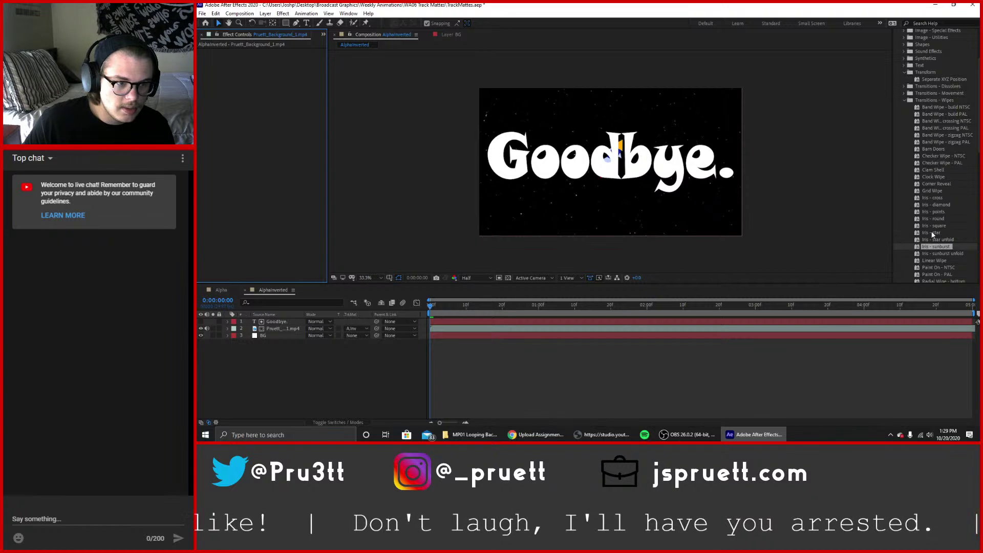
Apply the Paint On - PAL wipe preset to the rocket video layer, preview it and return to the first frame.
{"action": "scroll", "coordinate": [932, 235], "scroll_direction": "down", "scroll_amount": 3}
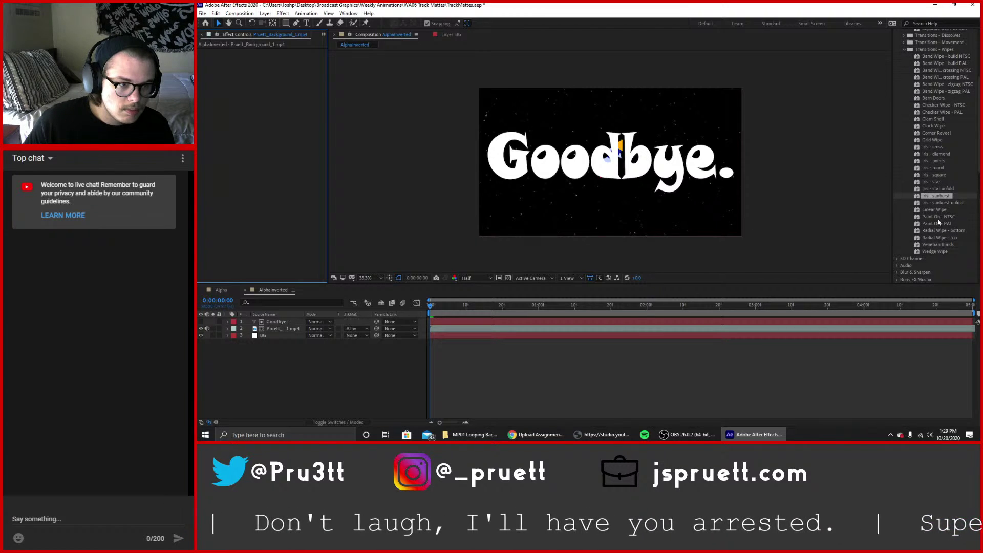
{"action": "mouse_move", "coordinate": [936, 225]}
{"action": "left_mouse_down"}
{"action": "mouse_move", "coordinate": [728, 279]}
{"action": "mouse_move", "coordinate": [304, 332]}
{"action": "left_mouse_up"}
{"action": "key", "text": "space"}
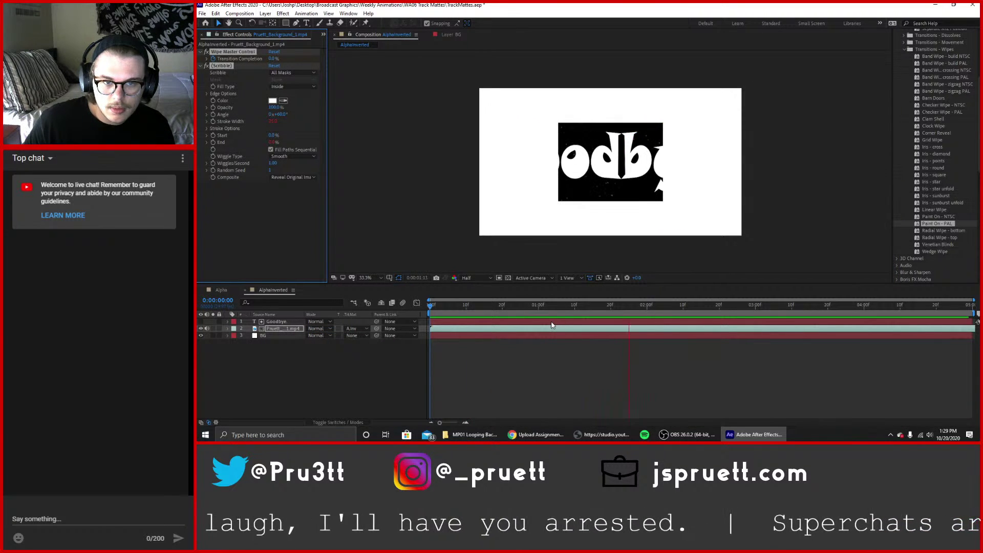
{"action": "key", "text": "space"}
{"action": "left_click_drag", "start_coordinate": [551, 308], "coordinate": [408, 316]}
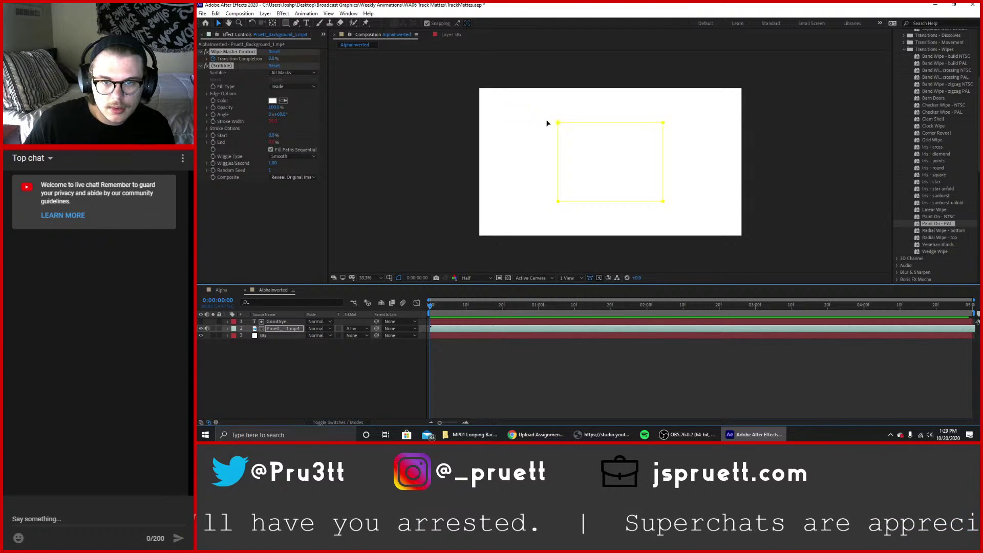
Move and enlarge the Paint On preset's rectangular mask so it covers the whole composition frame.
{"action": "left_click_drag", "start_coordinate": [558, 123], "coordinate": [480, 90]}
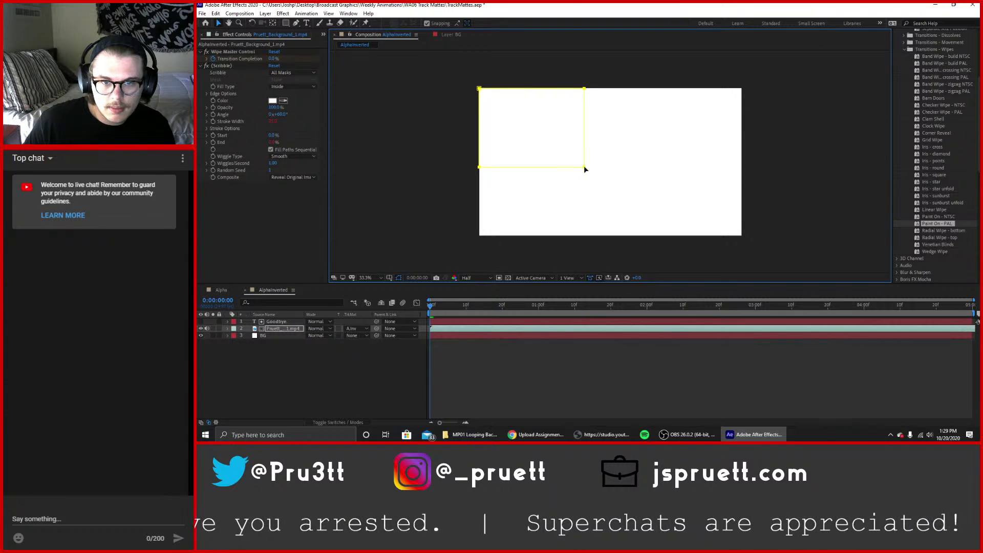
{"action": "mouse_move", "coordinate": [584, 165]}
{"action": "left_mouse_down"}
{"action": "mouse_move", "coordinate": [608, 174]}
{"action": "mouse_move", "coordinate": [586, 168]}
{"action": "left_mouse_up"}
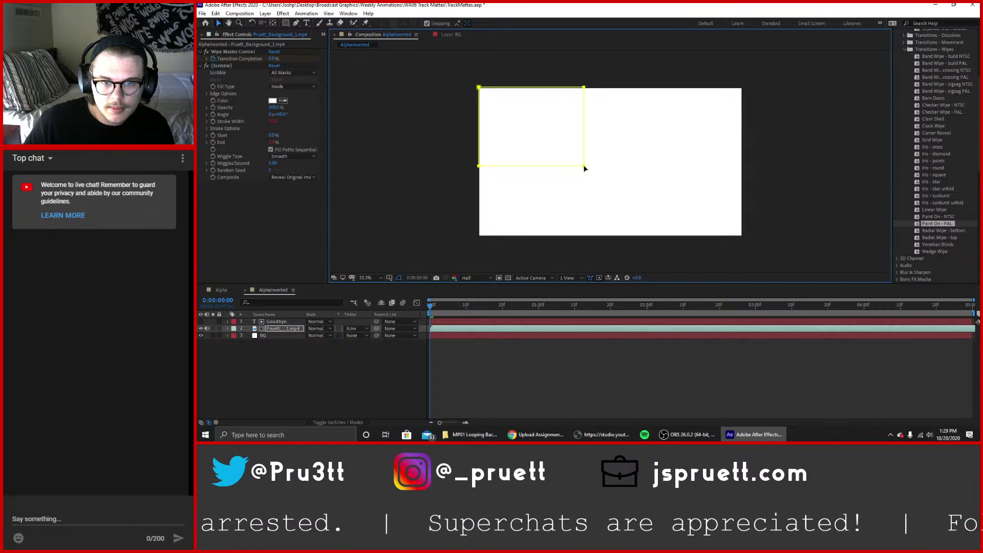
{"action": "double_click", "coordinate": [584, 168]}
{"action": "left_click_drag", "start_coordinate": [584, 168], "coordinate": [745, 238]}
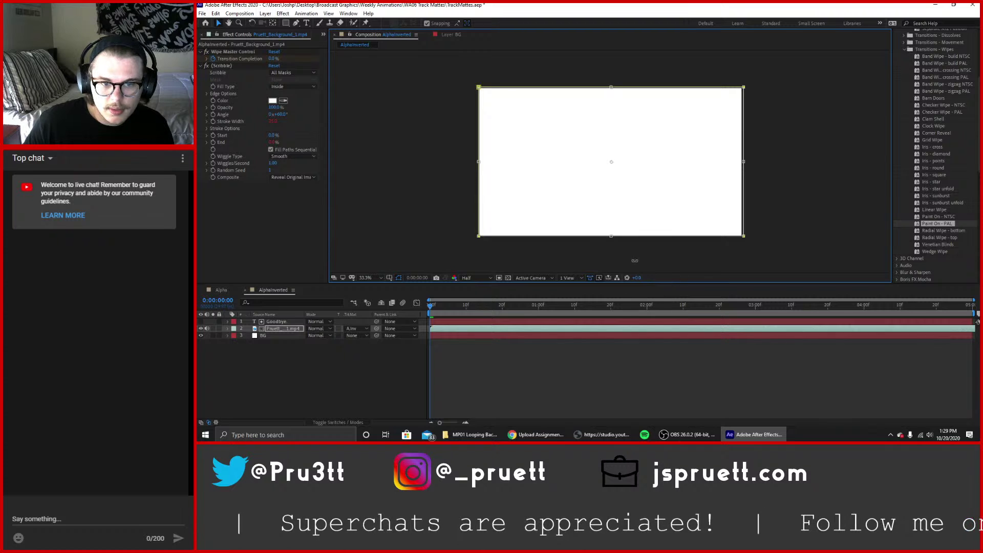
{"action": "left_click_drag", "start_coordinate": [612, 236], "coordinate": [613, 239]}
{"action": "key", "text": "Return"}
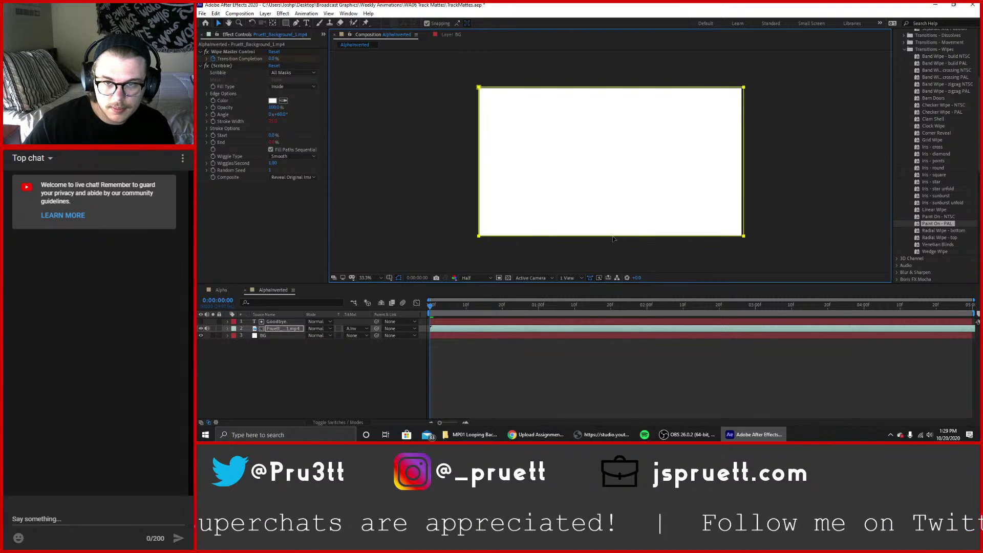
Preview the Paint On transition with the full-frame mask and return to the first frame.
{"action": "key", "text": "space"}
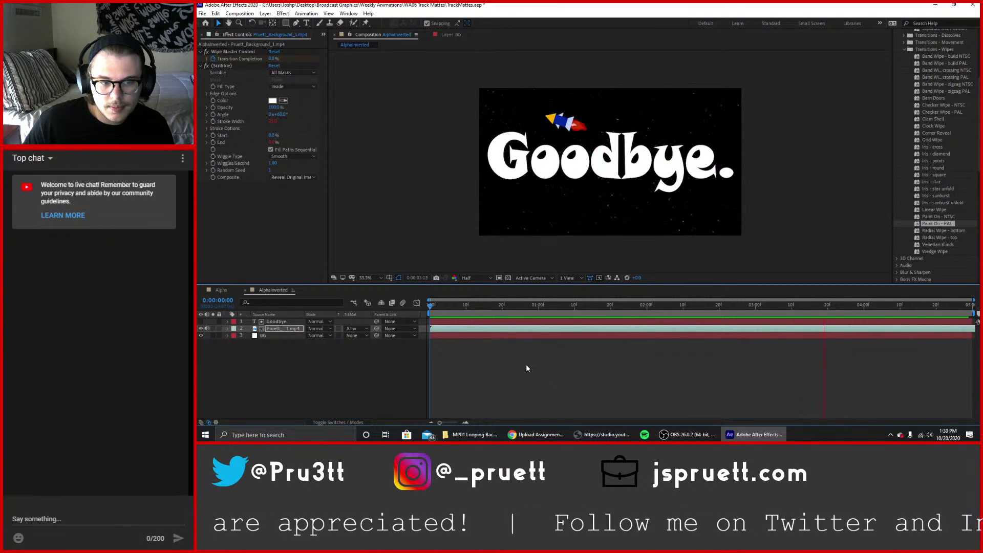
{"action": "key", "text": "space"}
{"action": "left_click_drag", "start_coordinate": [853, 306], "coordinate": [539, 313]}
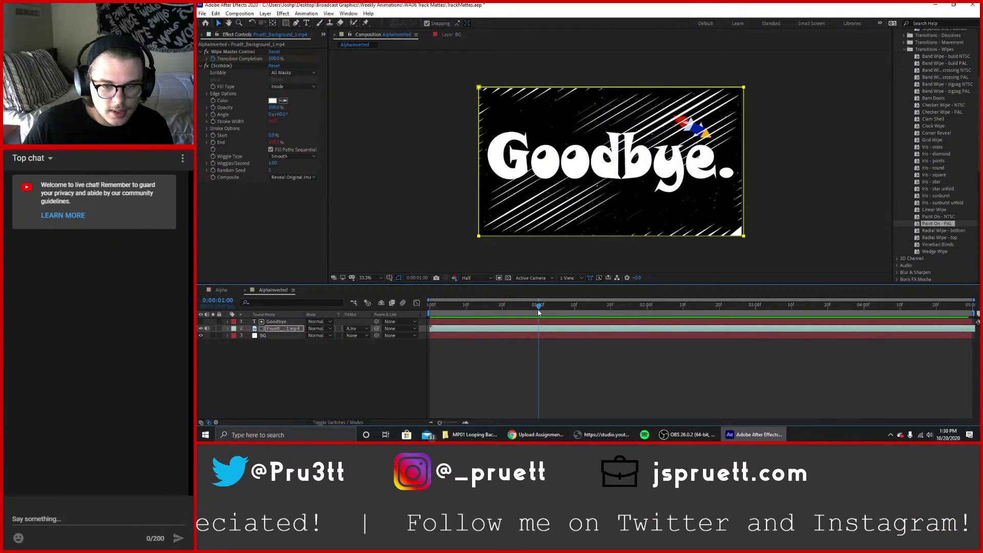
{"action": "left_click_drag", "start_coordinate": [539, 312], "coordinate": [425, 313]}
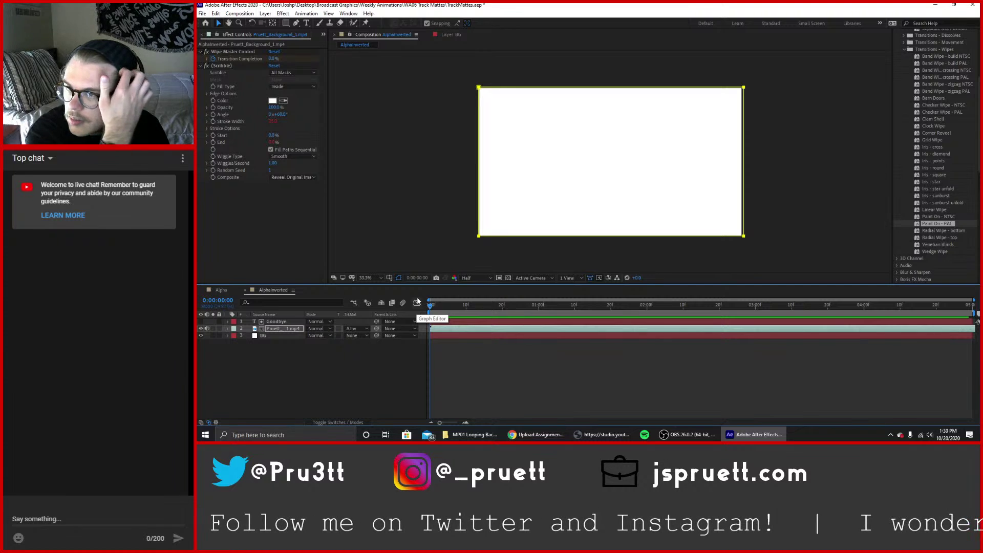
Reveal the Wipe Master Control's Transition Completion keyframes on the rocket video layer and go to the one at 0:00:01:15.
{"action": "left_click", "coordinate": [228, 328]}
{"action": "left_click", "coordinate": [234, 343]}
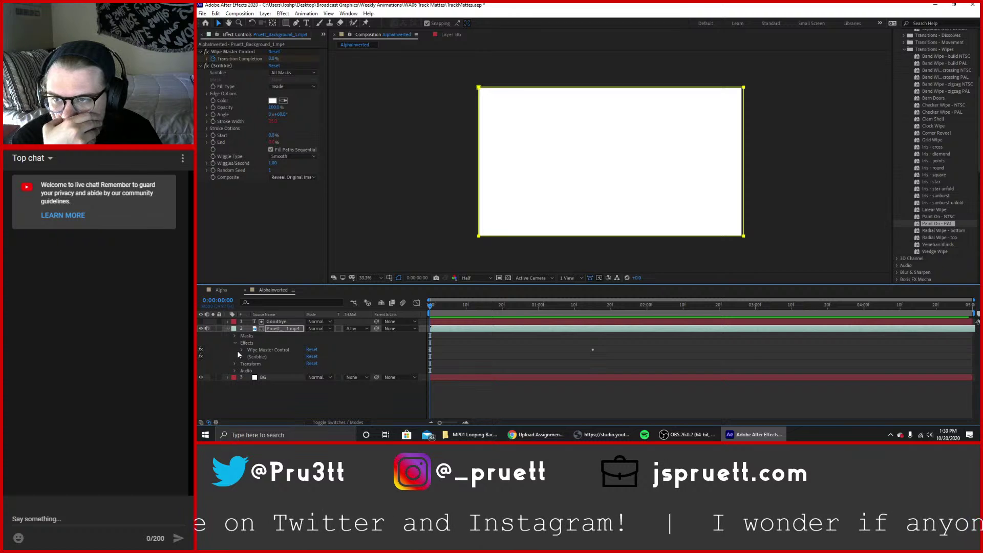
{"action": "mouse_move", "coordinate": [430, 306]}
{"action": "left_mouse_down"}
{"action": "mouse_move", "coordinate": [500, 313]}
{"action": "mouse_move", "coordinate": [416, 315]}
{"action": "left_mouse_up"}
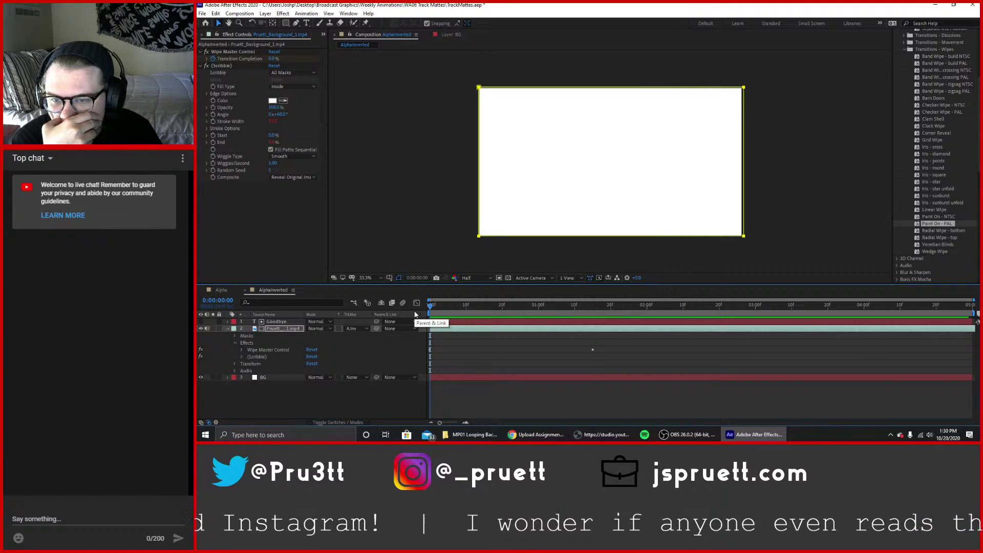
{"action": "left_click", "coordinate": [496, 309]}
{"action": "left_click_drag", "start_coordinate": [503, 319], "coordinate": [593, 326]}
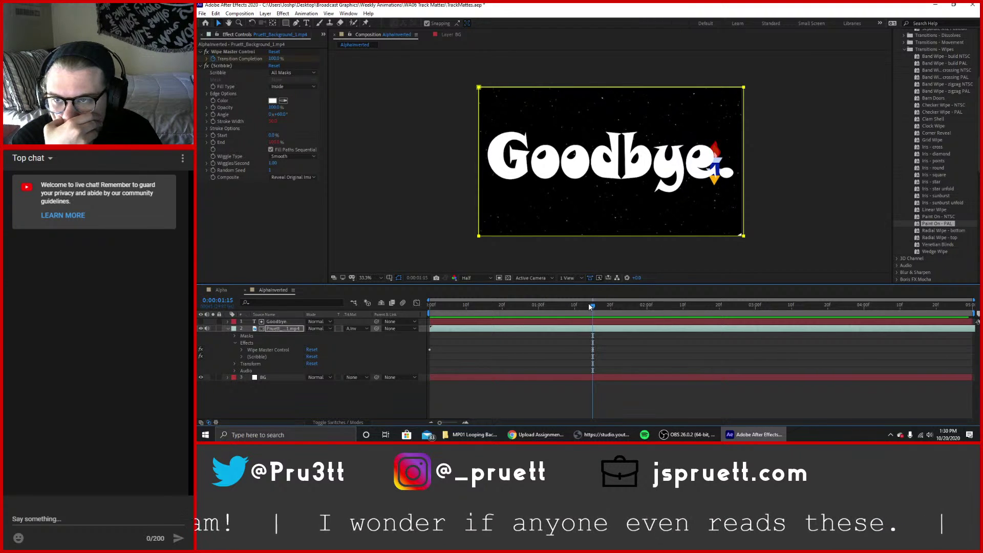
{"action": "left_click", "coordinate": [602, 353]}
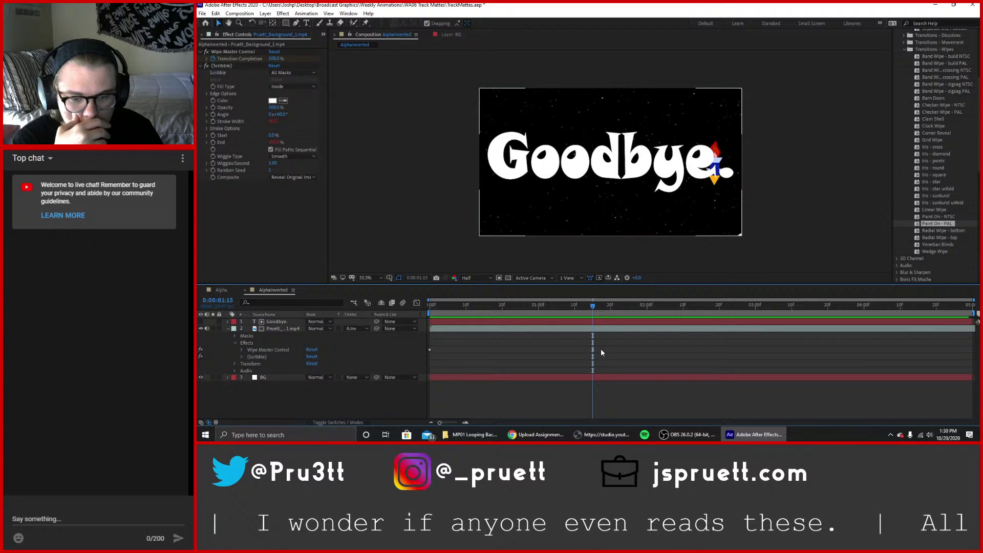
{"action": "left_click", "coordinate": [241, 350]}
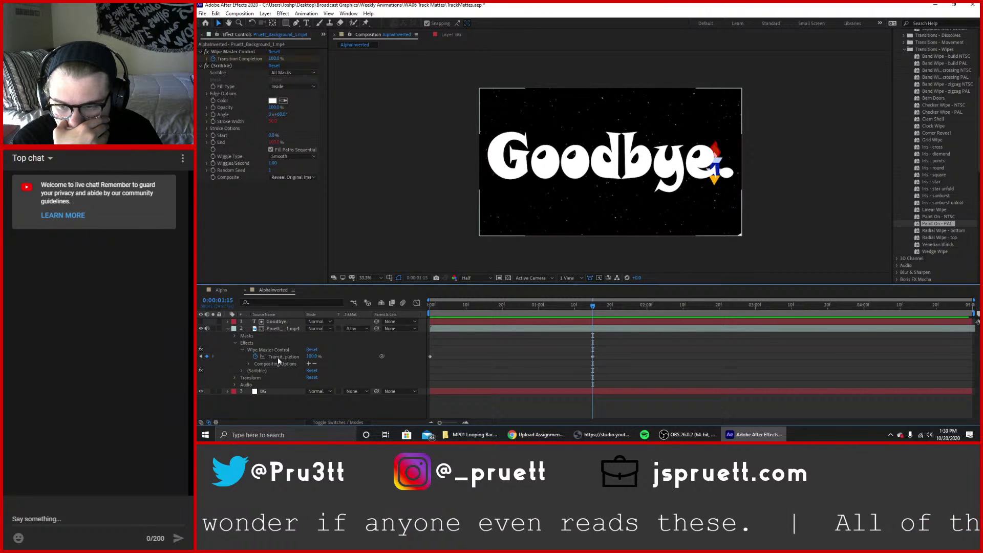
Copy the 0% Transition Completion keyframe to the composition's end and the 100% keyframe to 0:00:03:27.
{"action": "left_click_drag", "start_coordinate": [605, 357], "coordinate": [429, 360]}
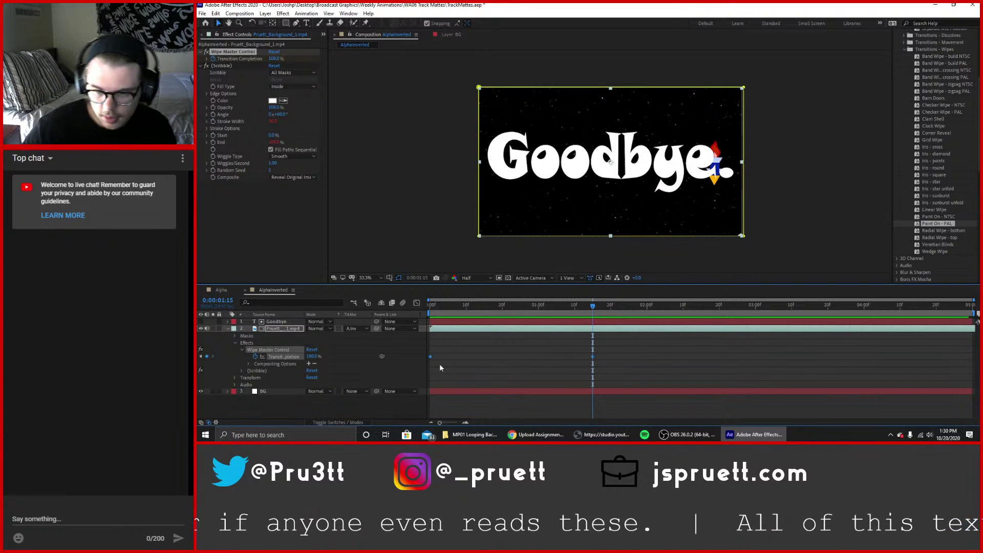
{"action": "left_click", "coordinate": [431, 362]}
{"action": "left_click", "coordinate": [431, 357]}
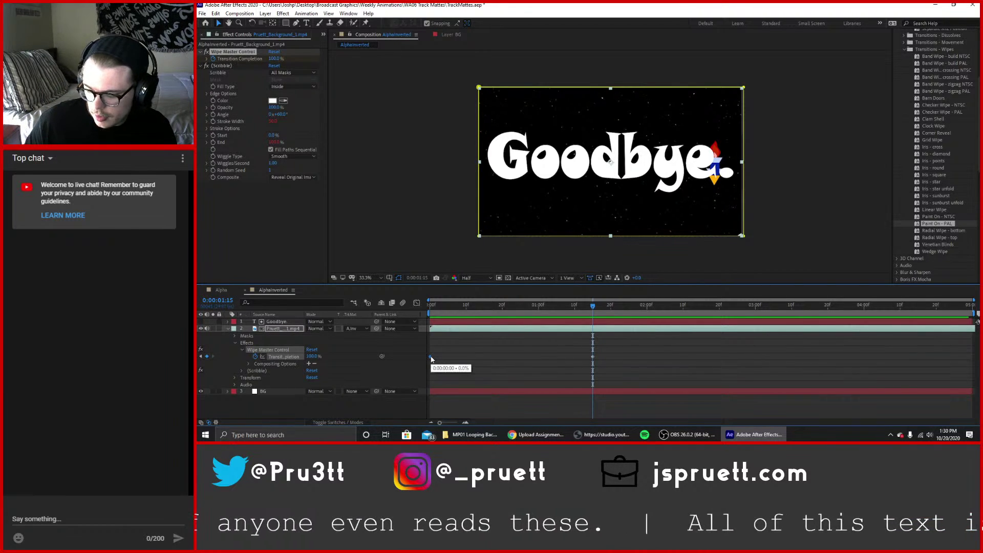
{"action": "left_click_drag", "start_coordinate": [810, 307], "coordinate": [853, 312]}
{"action": "key", "text": "ctrl+v"}
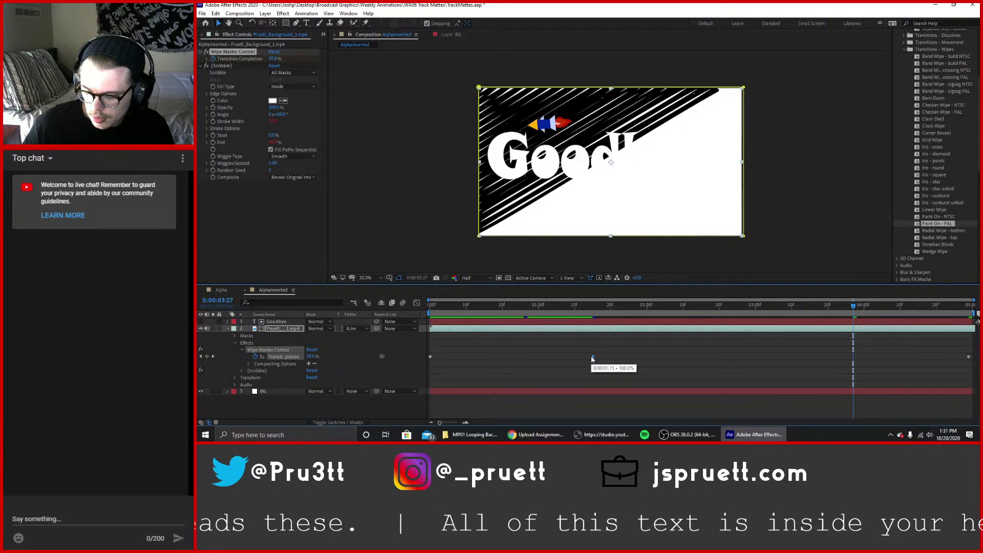
{"action": "left_click", "coordinate": [593, 357]}
{"action": "key", "text": "ctrl+v"}
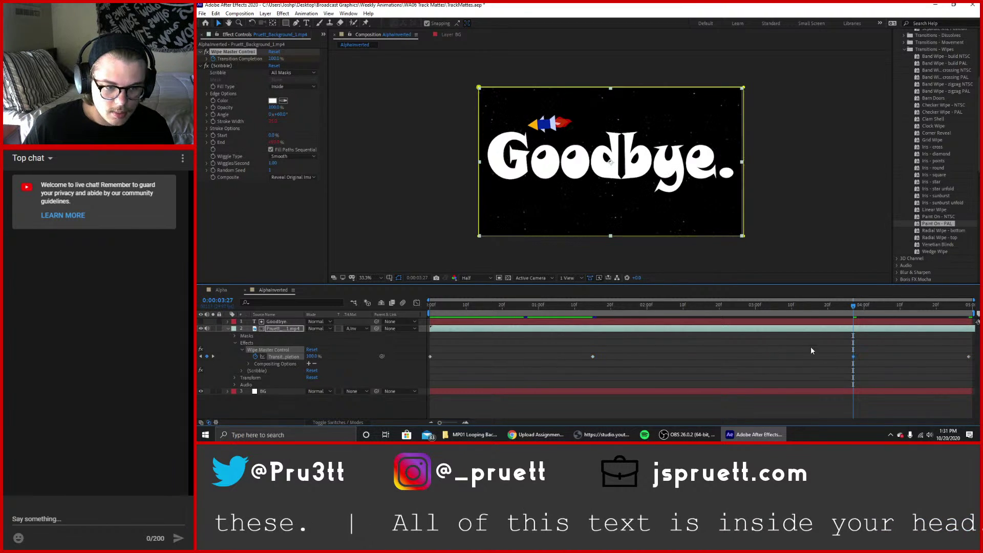
Collapse the rocket video layer, preview the paint-on and paint-off transition from the start, and return to the first frame.
{"action": "left_click_drag", "start_coordinate": [855, 310], "coordinate": [411, 325]}
{"action": "left_click", "coordinate": [508, 370]}
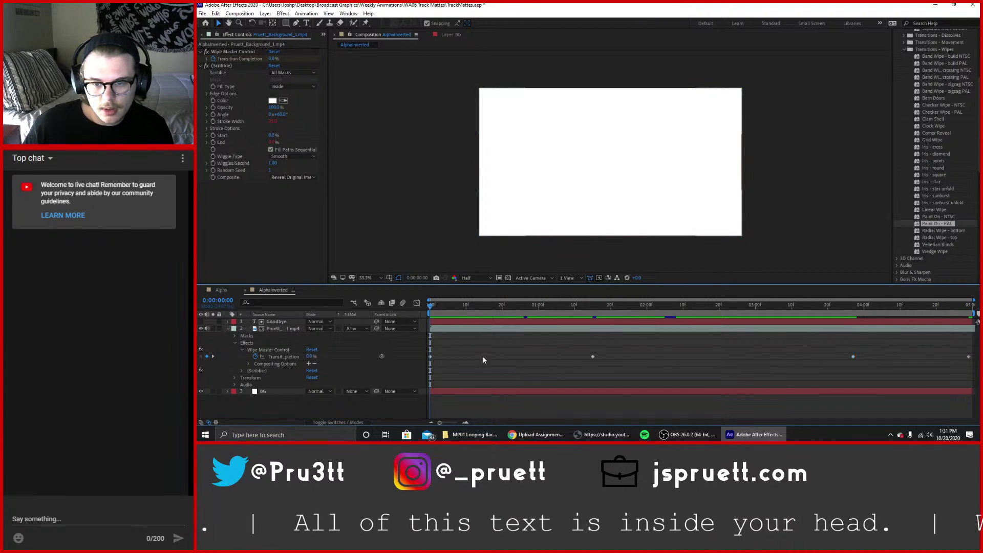
{"action": "left_click", "coordinate": [227, 329]}
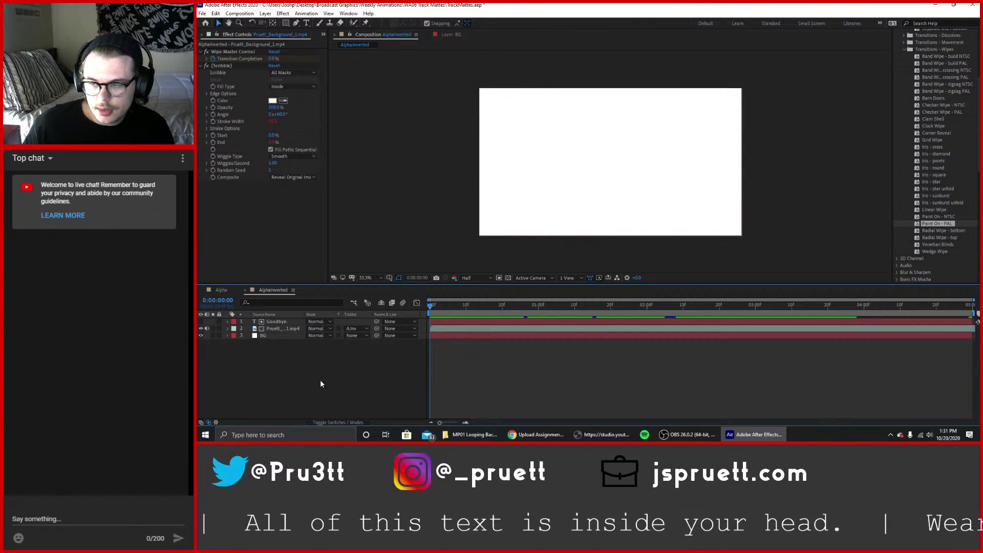
{"action": "key", "text": "space"}
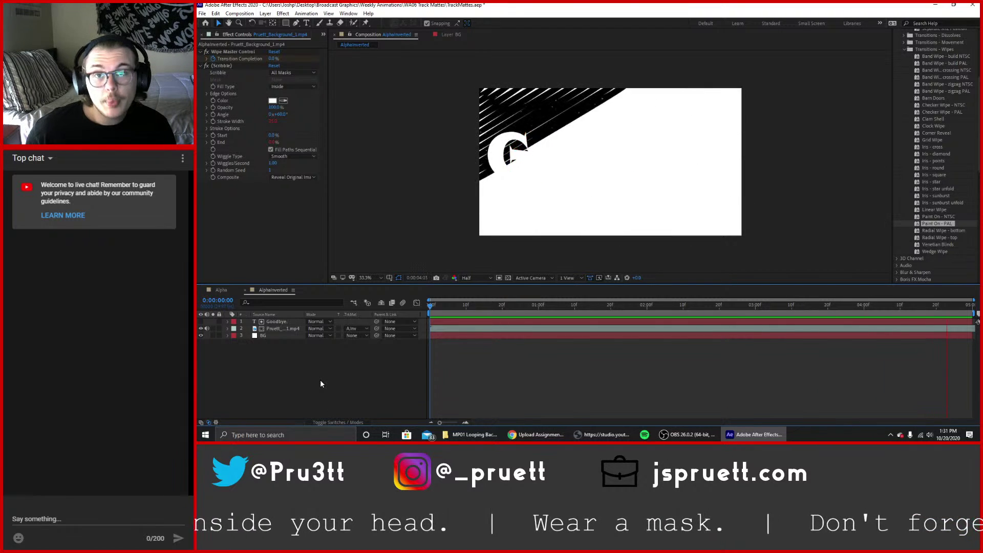
{"action": "key", "text": "space"}
{"action": "left_click_drag", "start_coordinate": [472, 310], "coordinate": [402, 311]}
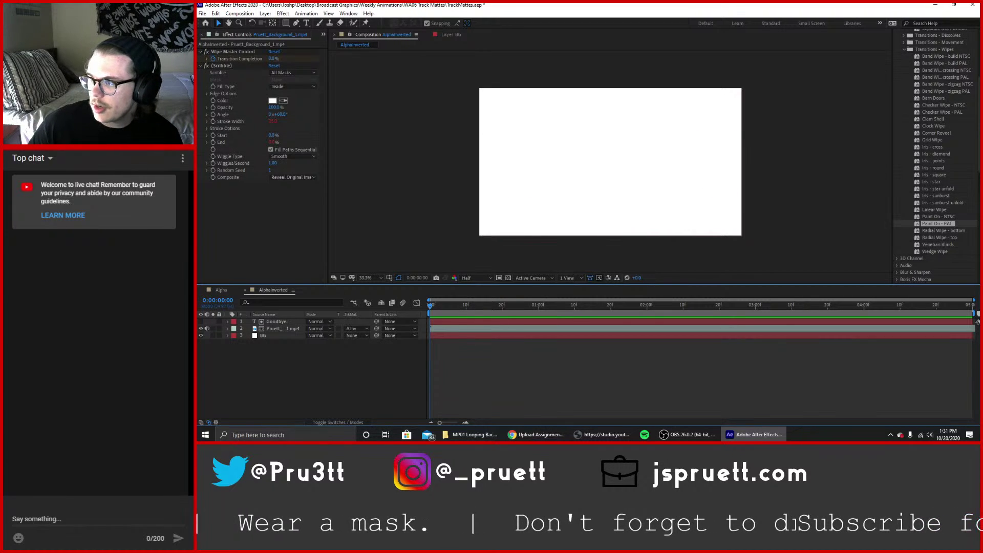
Open the MP01 Looping Backgrounds project in After Effects, maximize its window and check the BG layer's view.
{"action": "key", "text": "alt+Tab"}
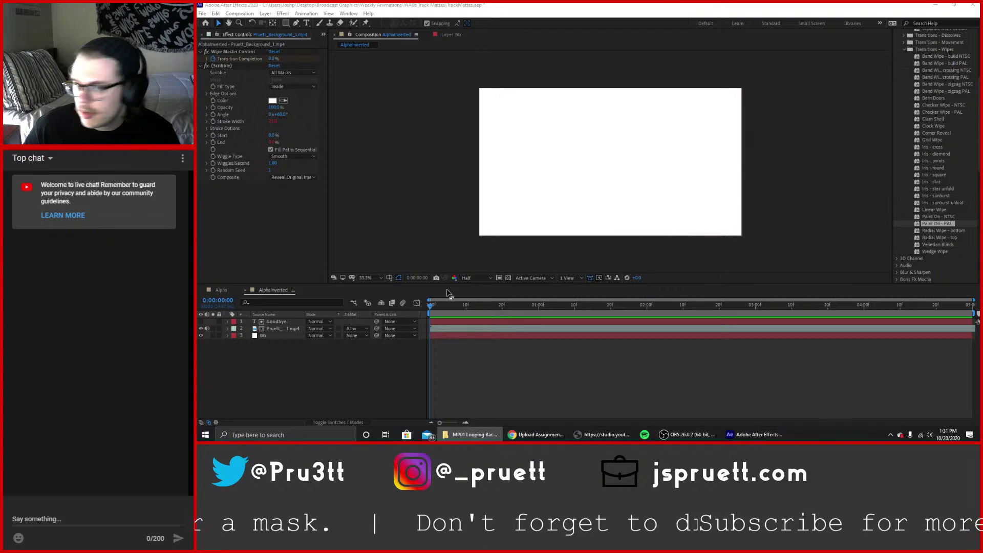
{"action": "left_click", "coordinate": [521, 375]}
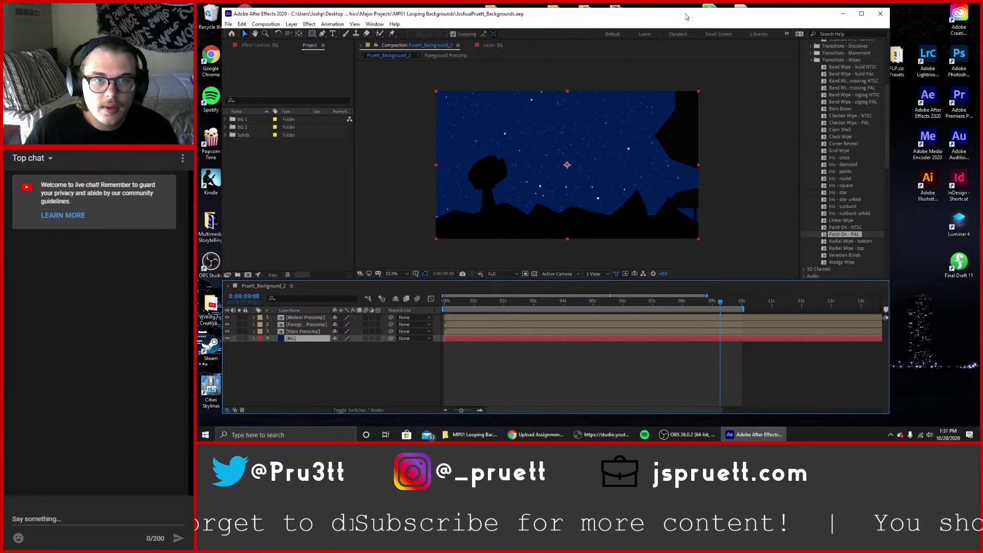
{"action": "left_click_drag", "start_coordinate": [848, 13], "coordinate": [915, 1]}
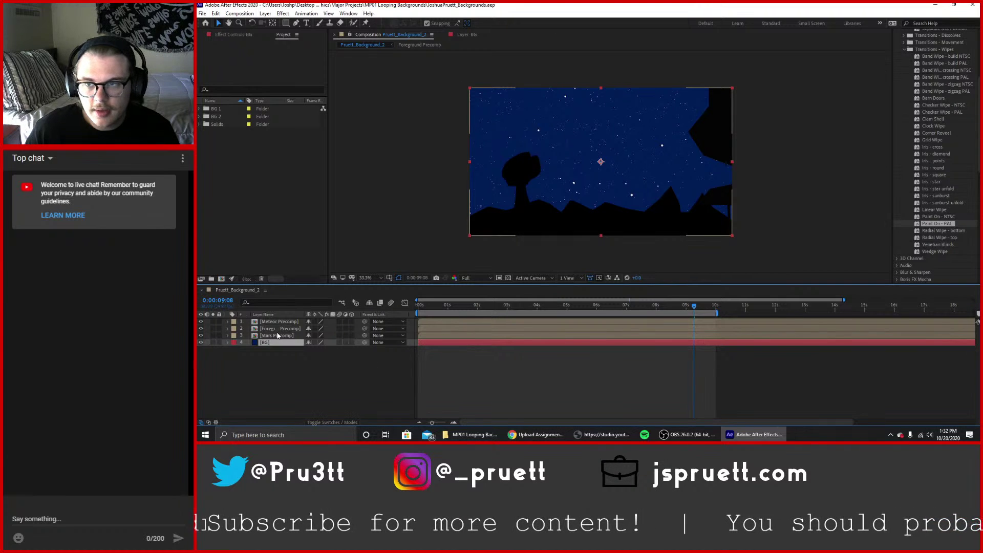
{"action": "left_click", "coordinate": [296, 35]}
{"action": "left_click", "coordinate": [298, 38]}
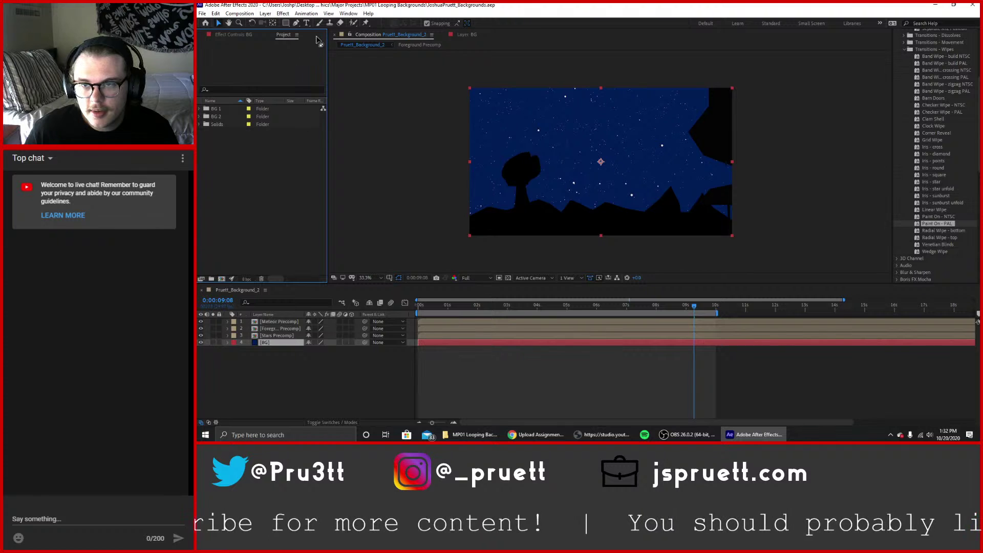
{"action": "left_click", "coordinate": [467, 35]}
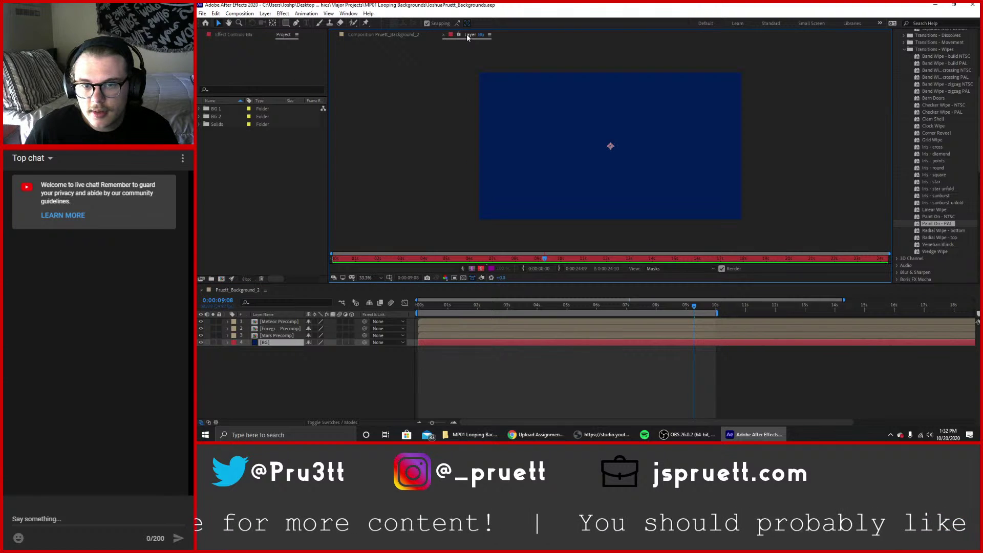
{"action": "left_click", "coordinate": [384, 36]}
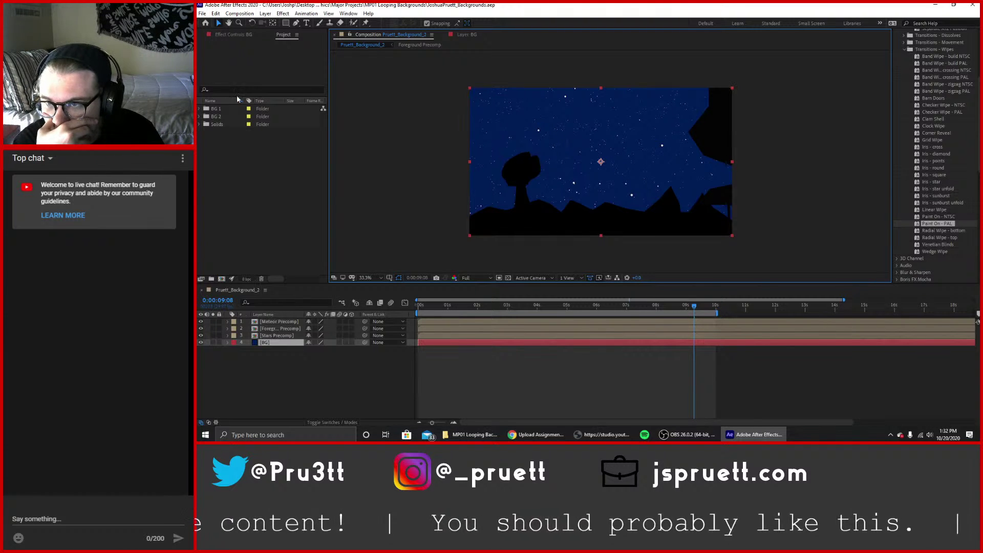
Open the rocket background composition from the project's BG 1 folder.
{"action": "left_click", "coordinate": [200, 117]}
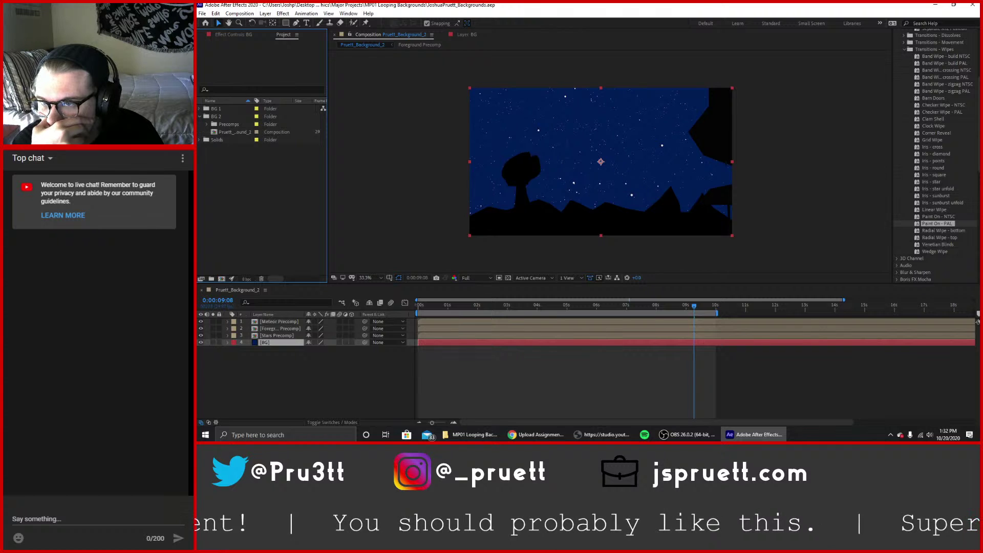
{"action": "left_click", "coordinate": [197, 118]}
{"action": "left_click", "coordinate": [200, 117]}
{"action": "left_click", "coordinate": [200, 108]}
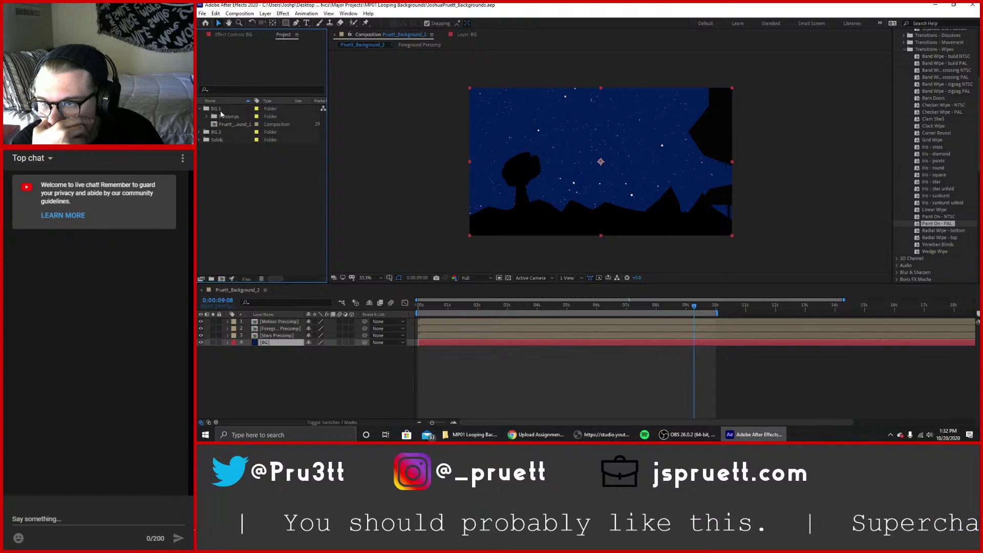
{"action": "left_click", "coordinate": [231, 125]}
{"action": "double_click", "coordinate": [231, 125]}
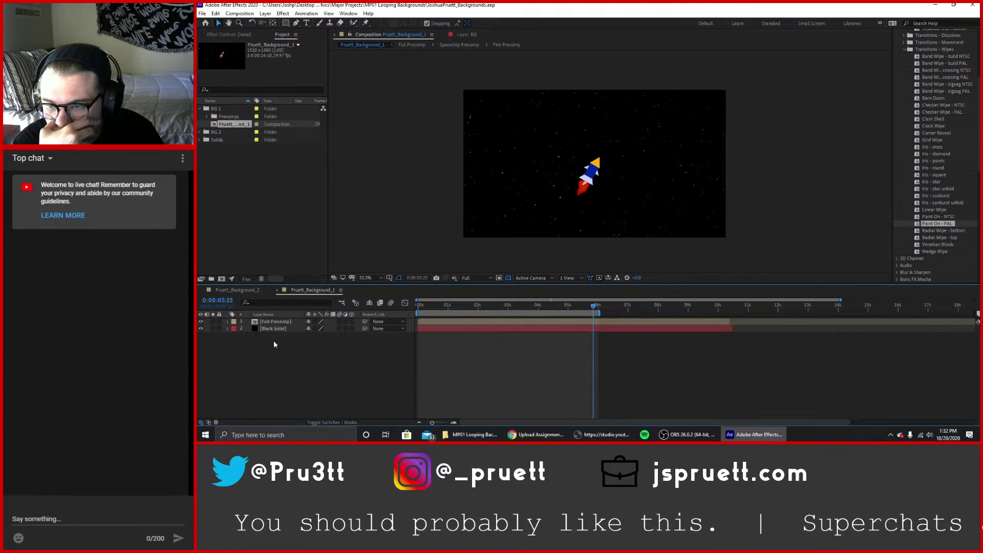
Open the Full Precomp composition and select the Spaceship Precomp layer, collapsing its transform properties.
{"action": "double_click", "coordinate": [275, 322]}
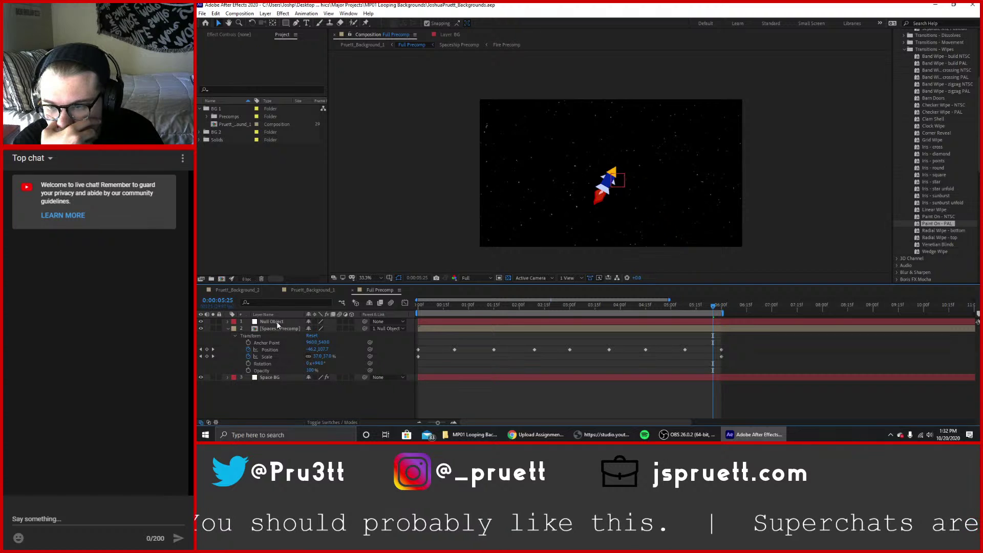
{"action": "left_click", "coordinate": [285, 330]}
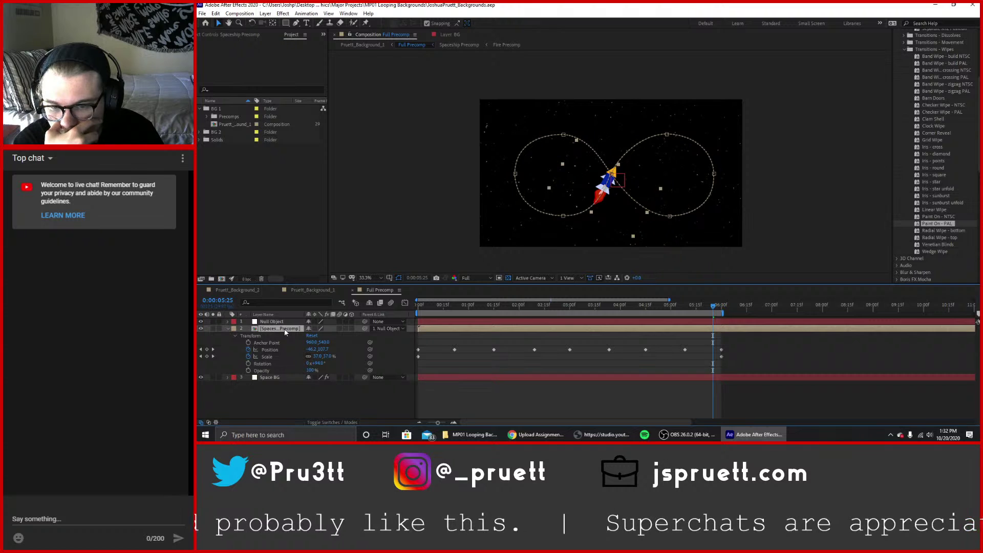
{"action": "left_click", "coordinate": [228, 329]}
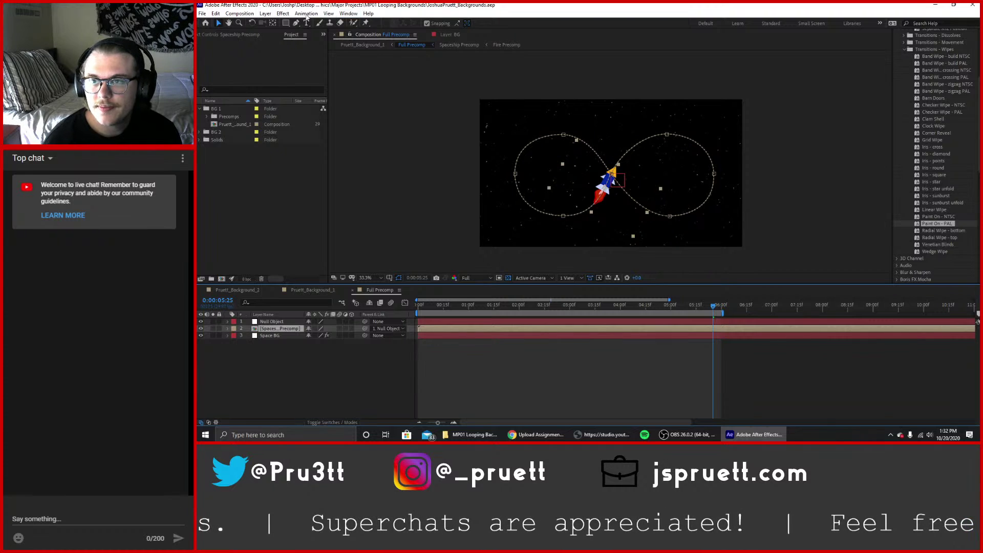
Show the Essential Graphics panel and set Spaceship Precomp as its master composition.
{"action": "left_click", "coordinate": [348, 13]}
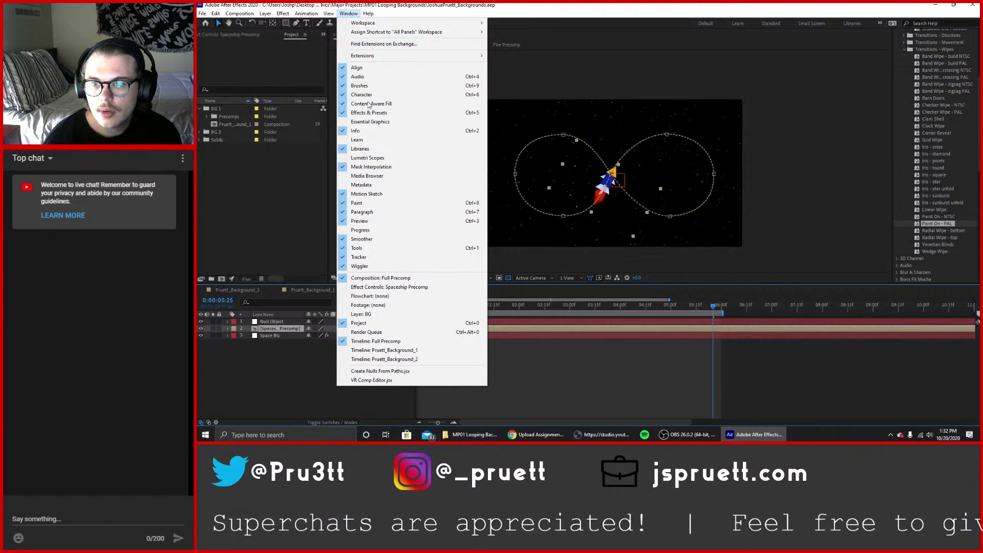
{"action": "left_click", "coordinate": [369, 122]}
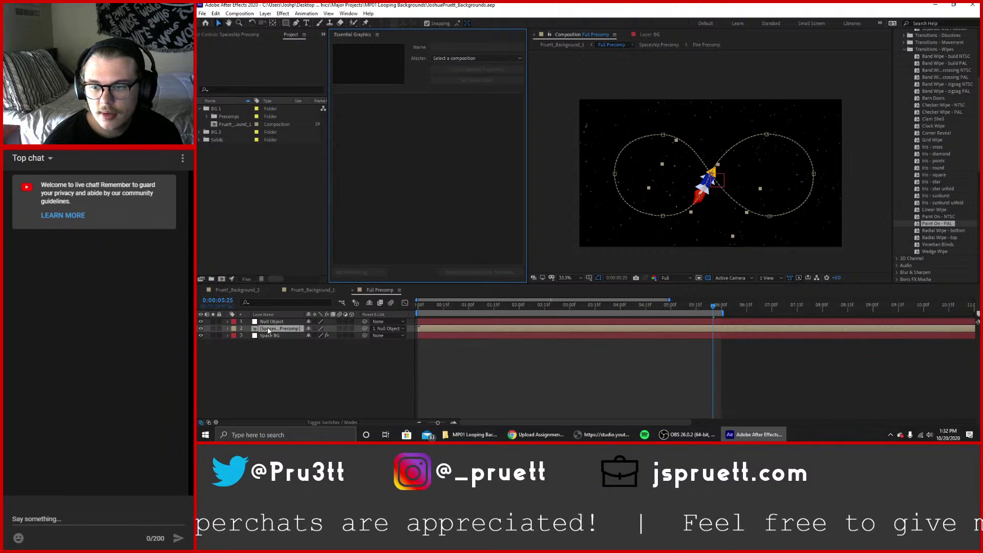
{"action": "left_click", "coordinate": [436, 57]}
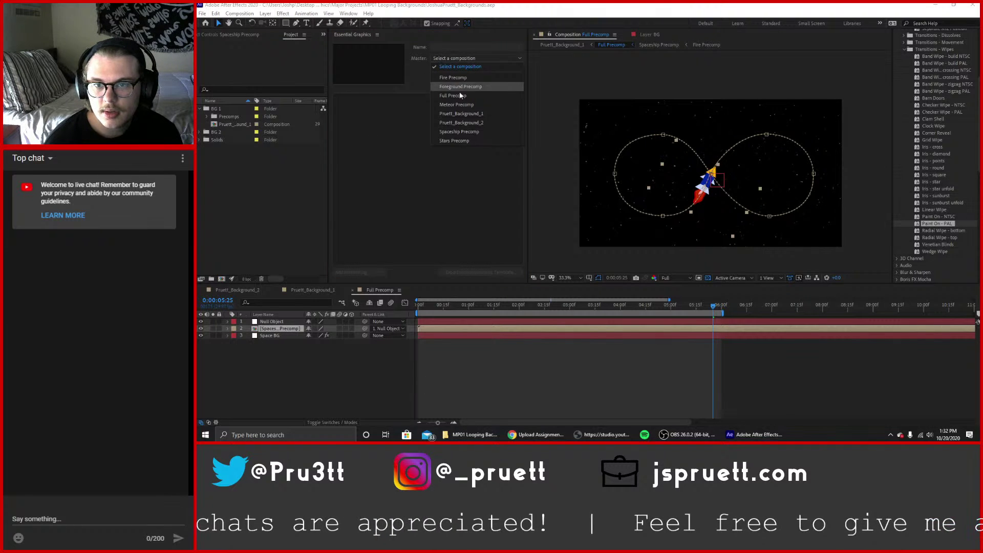
{"action": "left_click", "coordinate": [468, 129]}
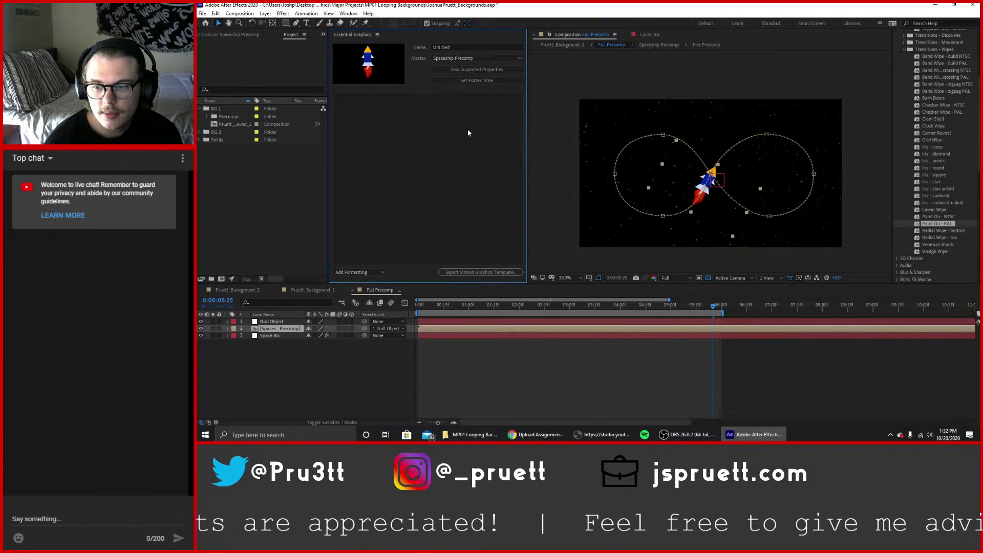
{"action": "left_click", "coordinate": [494, 61]}
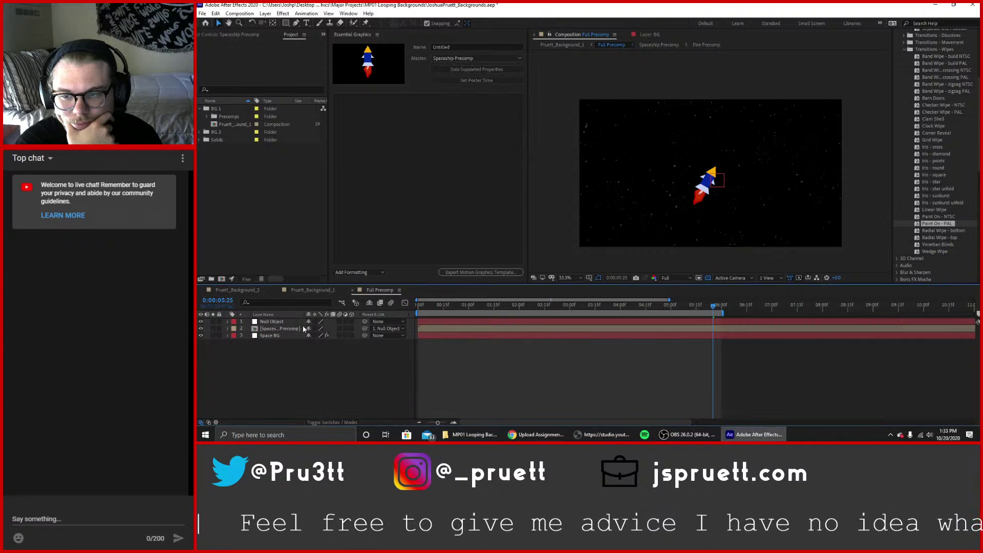
Hide the Space BG layer in Full Precomp, leaving the rocket on a transparent background.
{"action": "left_click", "coordinate": [313, 290]}
{"action": "left_click", "coordinate": [380, 290]}
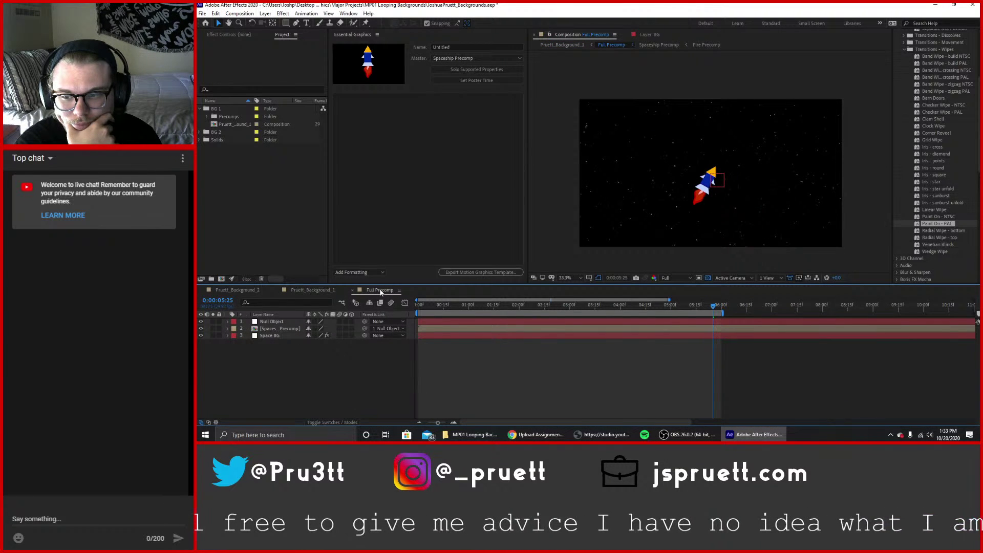
{"action": "left_click", "coordinate": [201, 336]}
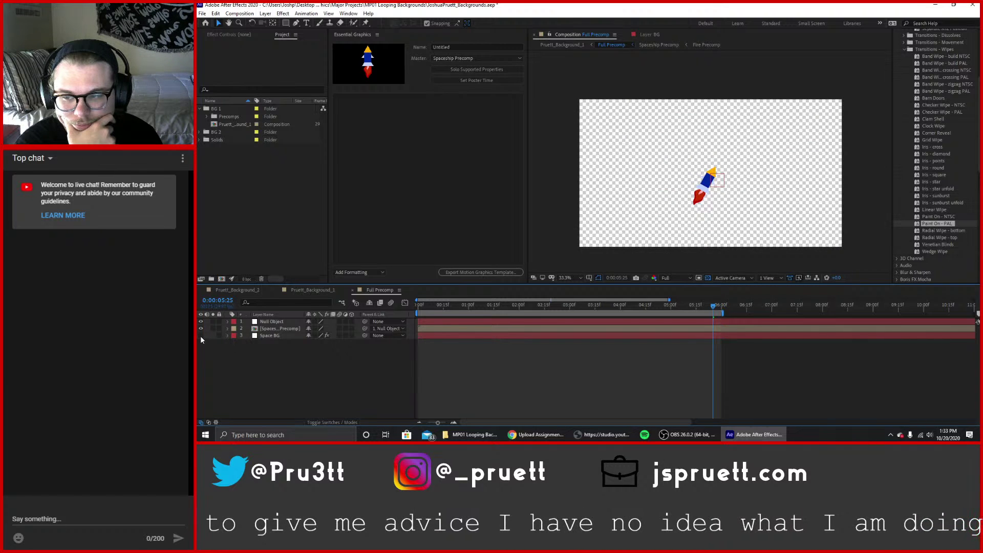
{"action": "left_click", "coordinate": [200, 336]}
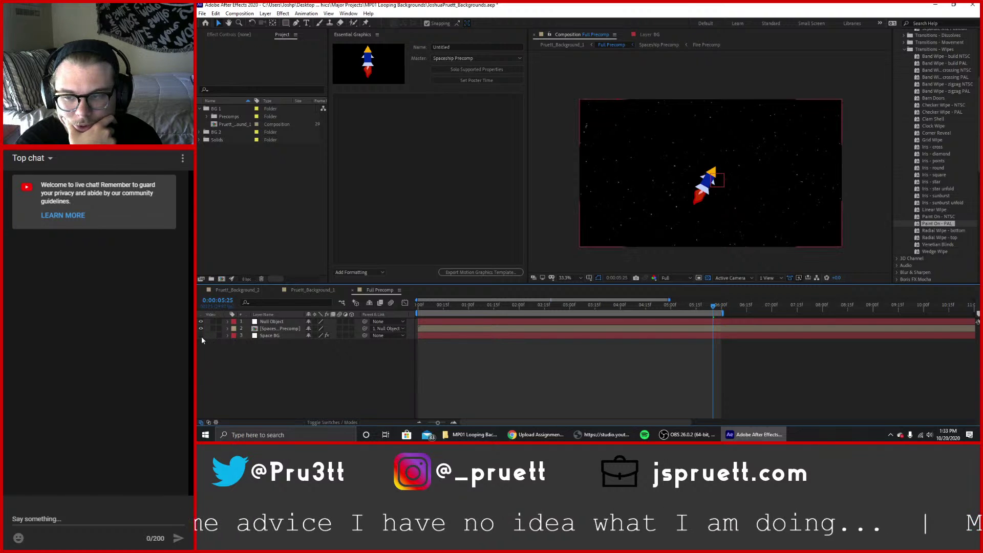
{"action": "left_click", "coordinate": [201, 336]}
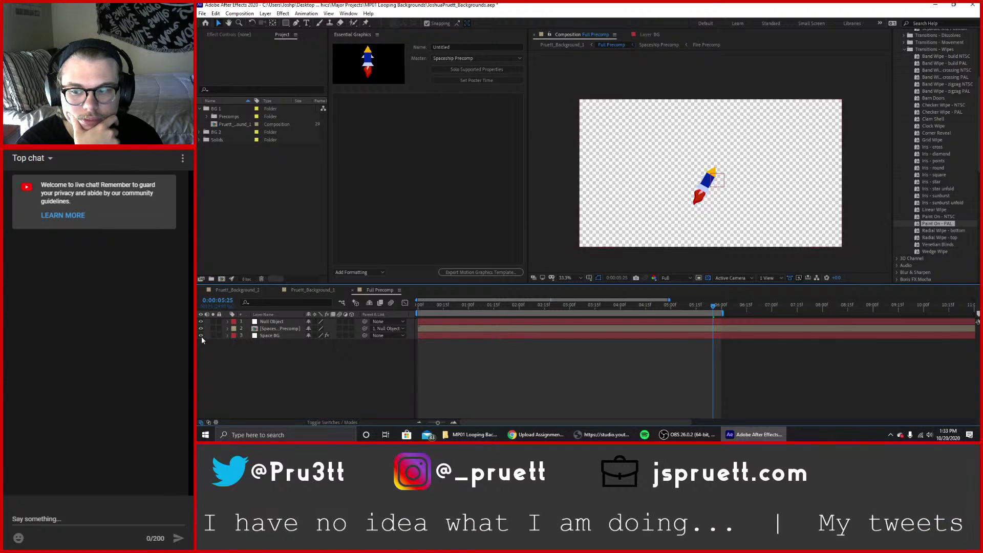
{"action": "left_click", "coordinate": [201, 336]}
{"action": "left_click", "coordinate": [201, 336]}
{"action": "left_click", "coordinate": [201, 336]}
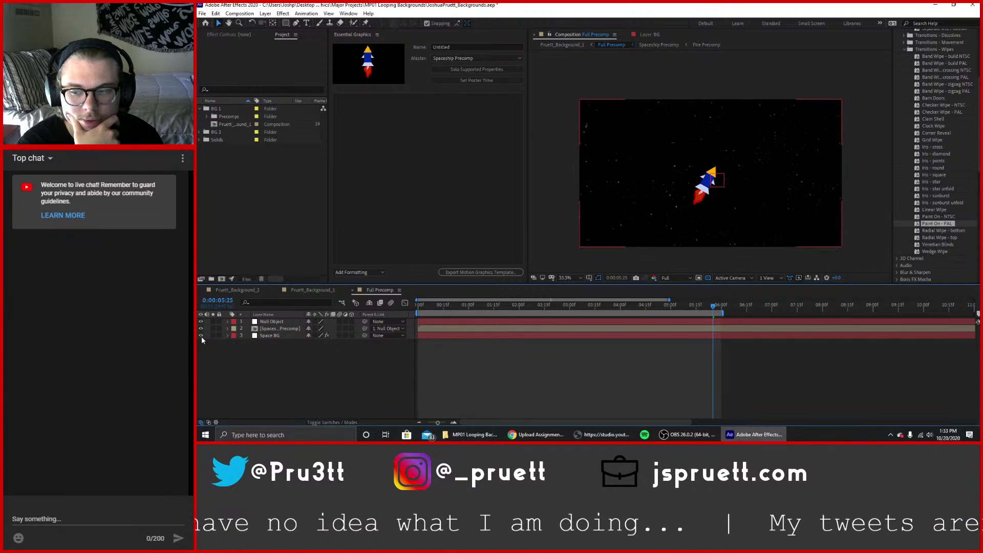
{"action": "left_click", "coordinate": [280, 329]}
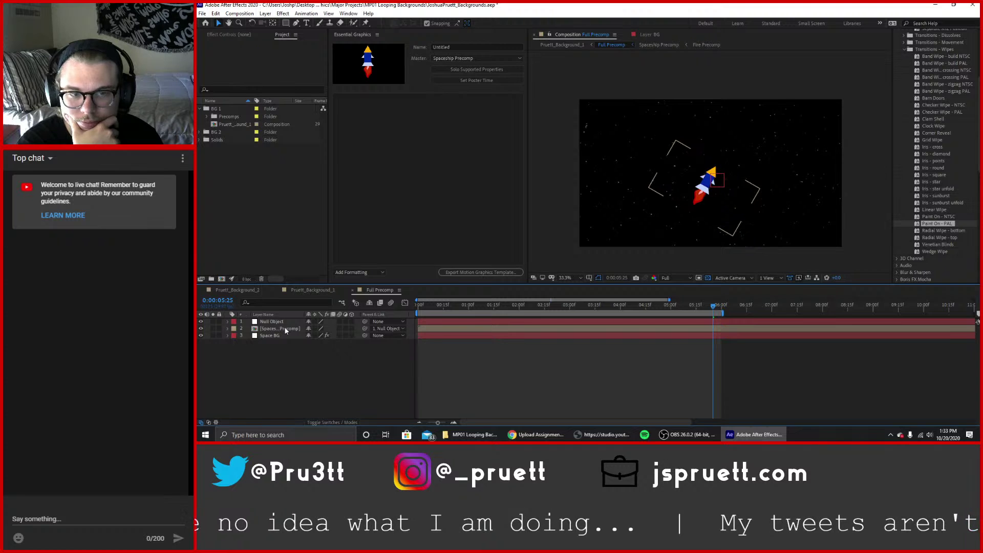
{"action": "left_click", "coordinate": [243, 337]}
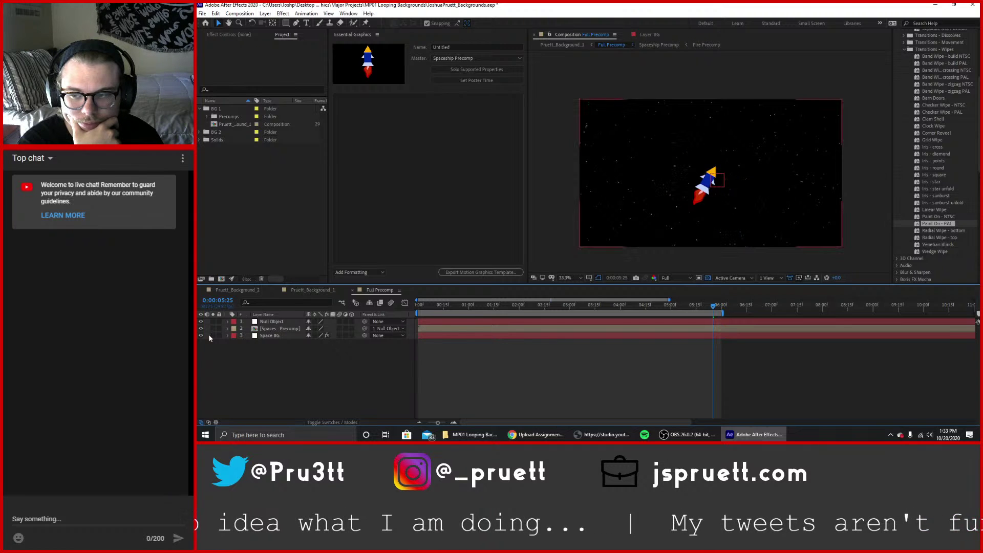
{"action": "left_click", "coordinate": [201, 336]}
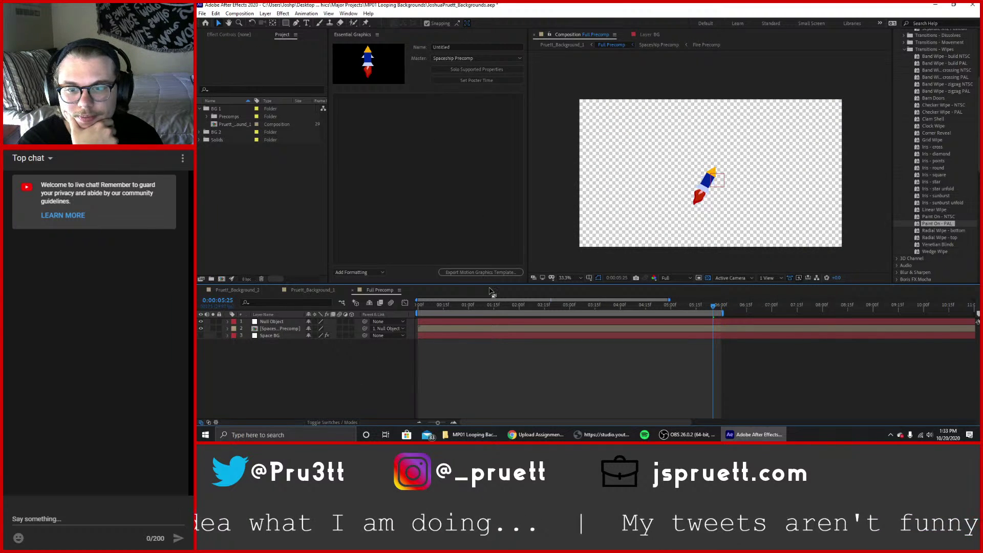
Name the motion graphics template Spaceship and solo the supported properties of the Full Precomp layers.
{"action": "left_click", "coordinate": [471, 59]}
{"action": "left_click", "coordinate": [467, 86]}
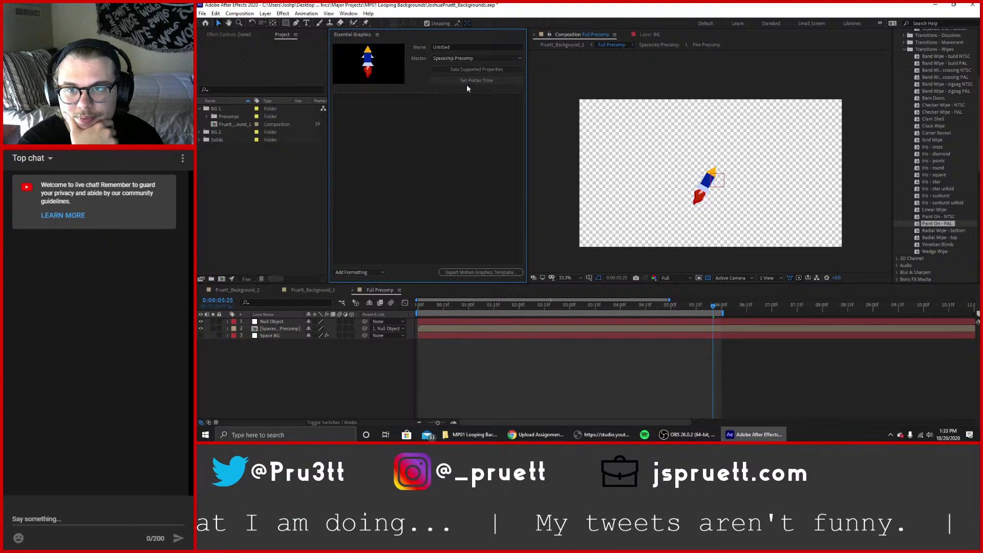
{"action": "left_click", "coordinate": [451, 47]}
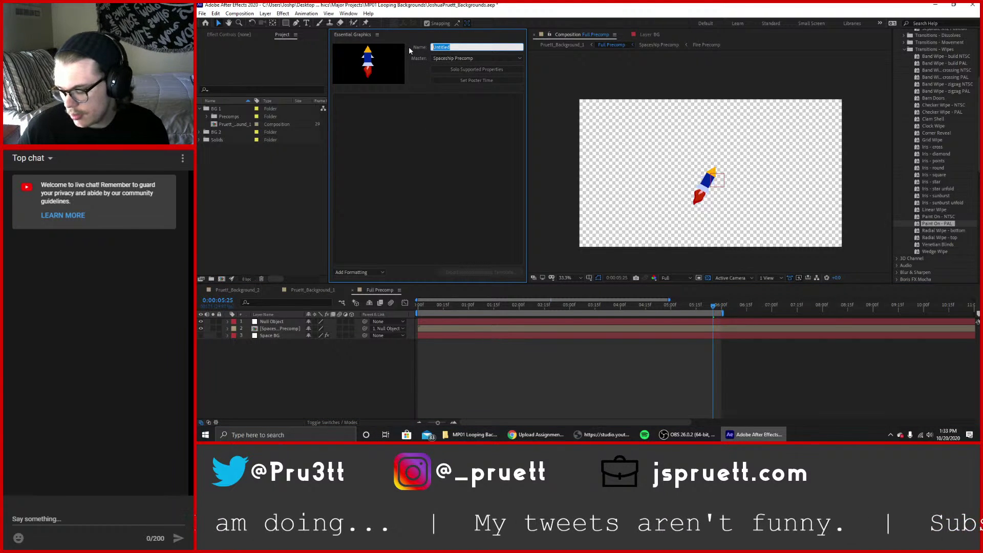
{"action": "type", "text": "Spaceshp"}
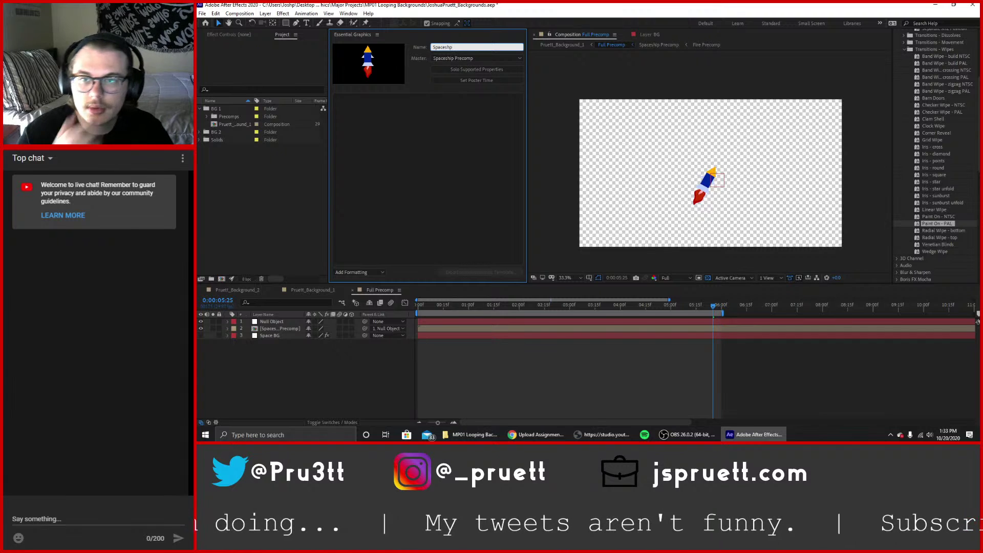
{"action": "key", "text": "BackSpace"}
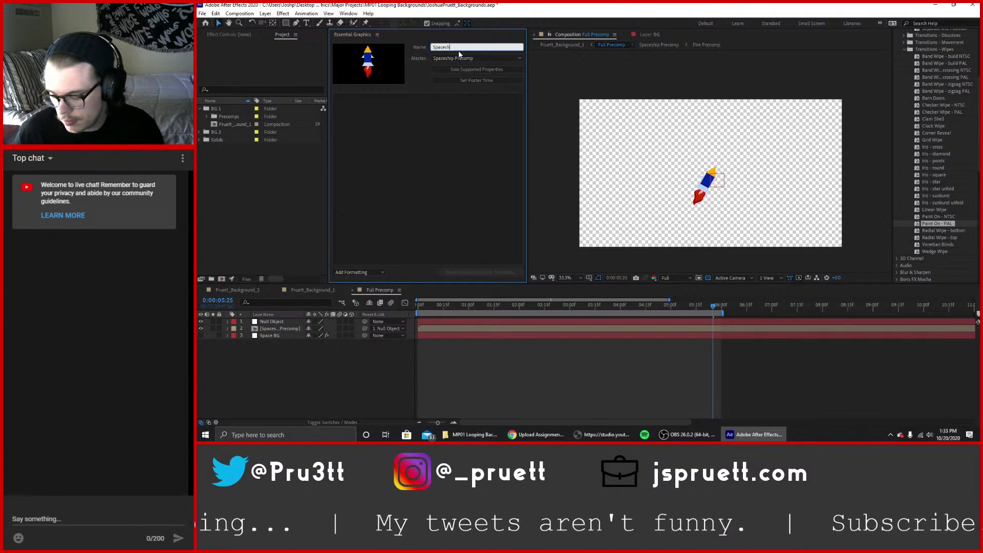
{"action": "left_click", "coordinate": [480, 70]}
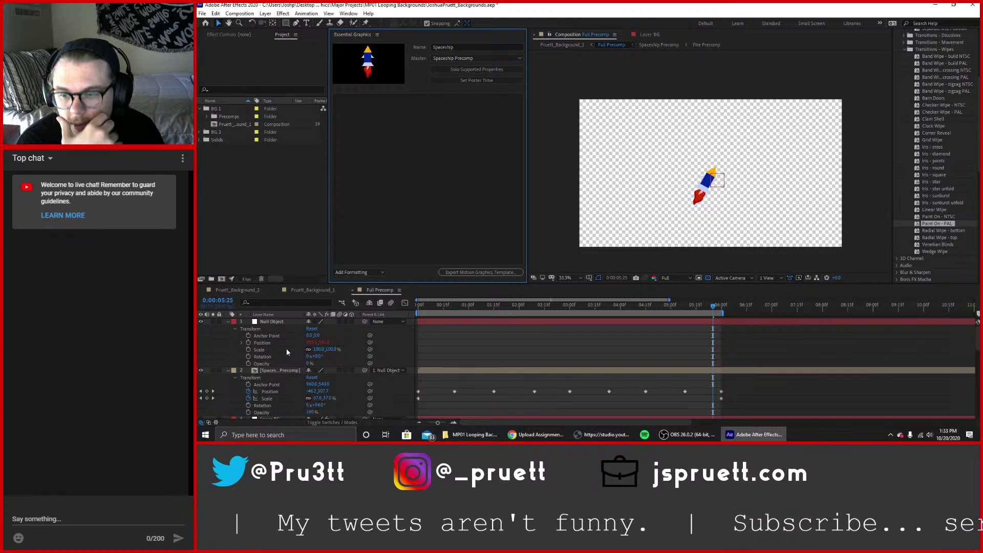
Add the Spaceship Precomp layer's Scale property to the Spaceship template's controls and dismiss the warnings.
{"action": "scroll", "coordinate": [286, 350], "scroll_direction": "down", "scroll_amount": 1}
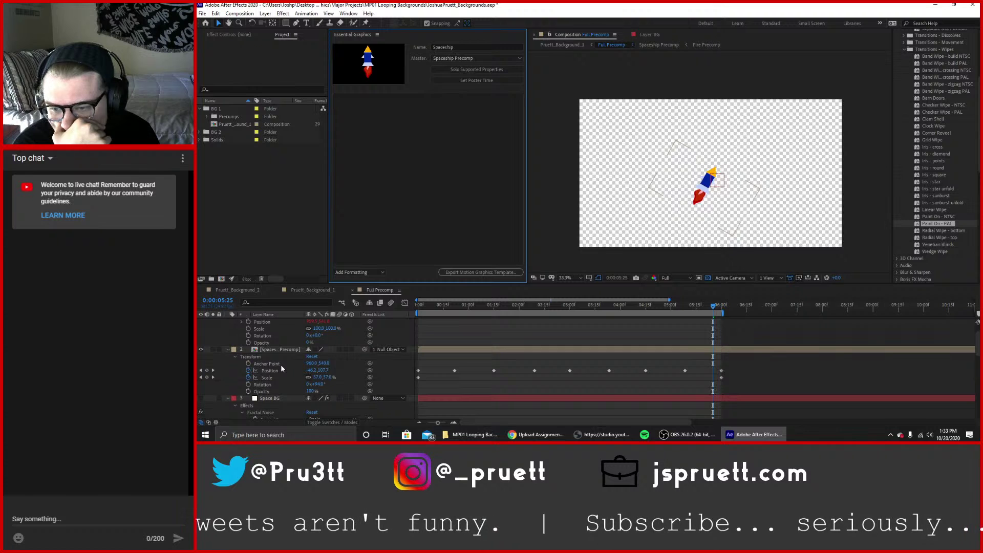
{"action": "scroll", "coordinate": [281, 369], "scroll_direction": "down", "scroll_amount": 1}
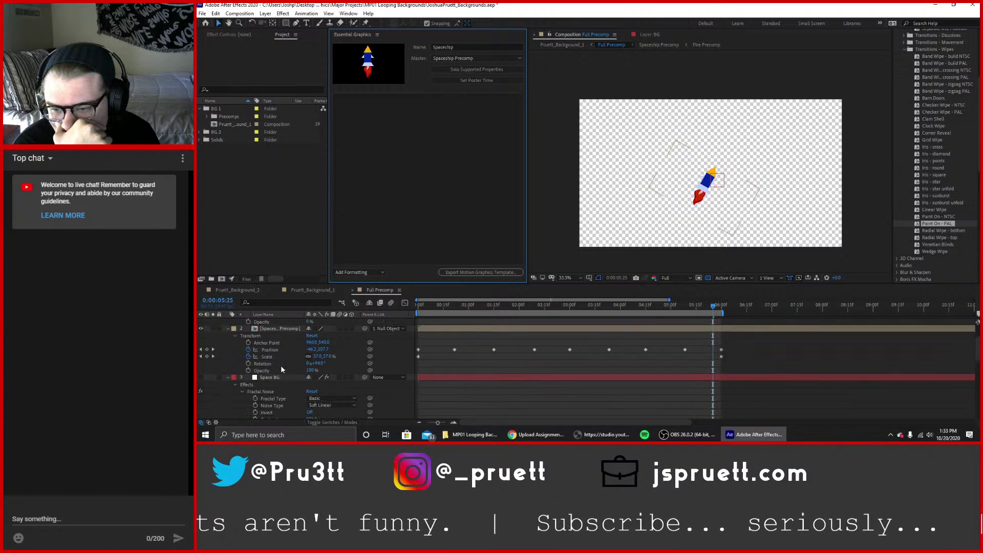
{"action": "scroll", "coordinate": [281, 368], "scroll_direction": "up", "scroll_amount": 2}
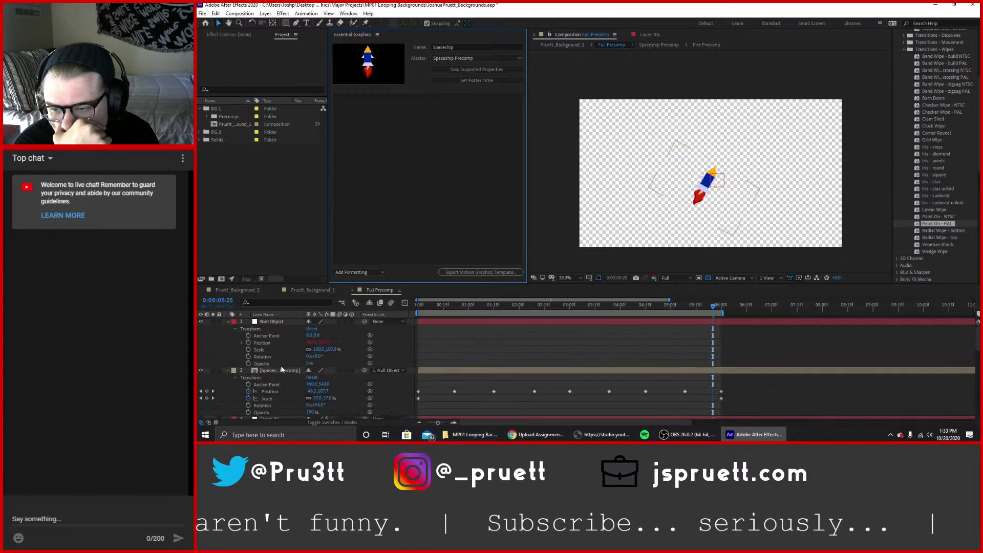
{"action": "scroll", "coordinate": [280, 369], "scroll_direction": "down", "scroll_amount": 1}
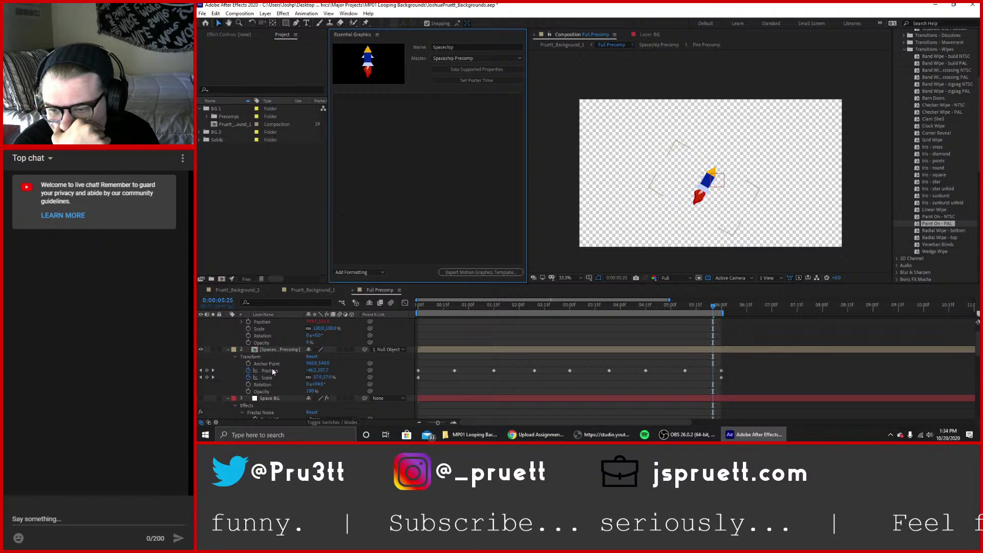
{"action": "left_click_drag", "start_coordinate": [270, 380], "coordinate": [438, 183]}
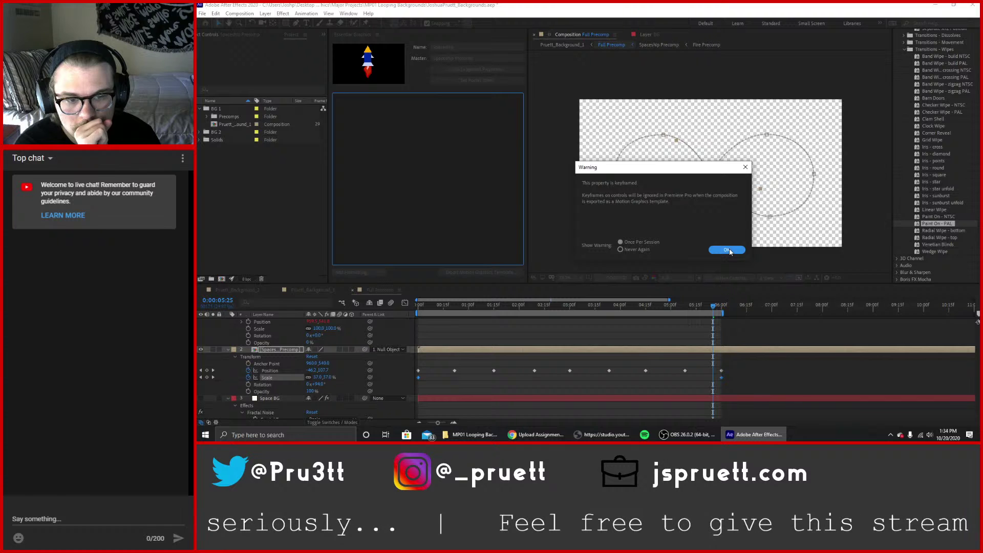
{"action": "left_click", "coordinate": [745, 168]}
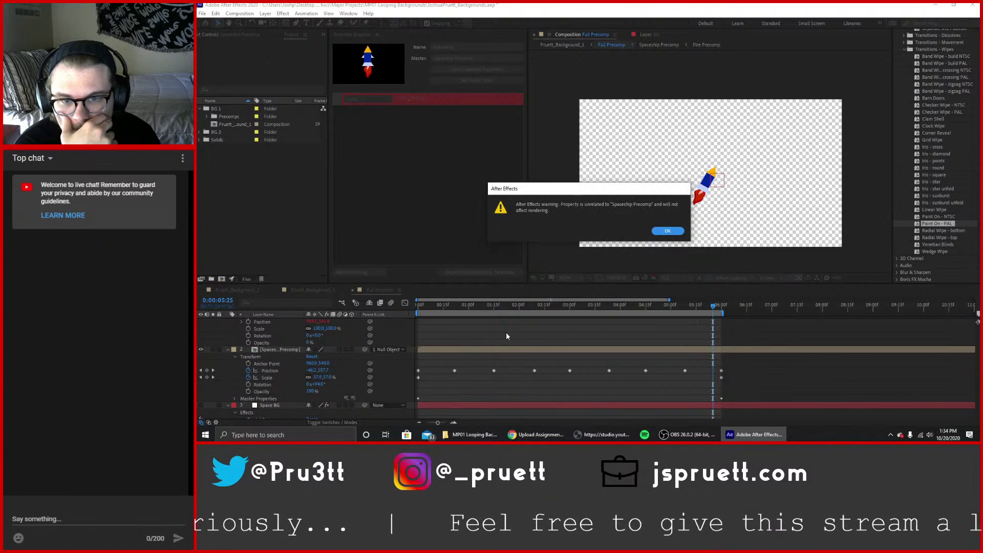
{"action": "left_click", "coordinate": [666, 231]}
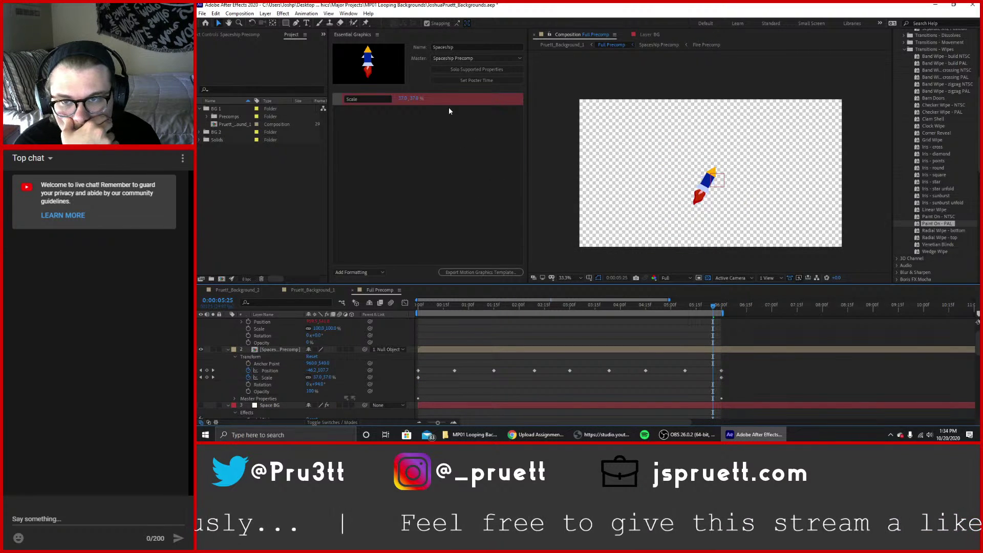
Save the project and export the Spaceship motion graphics template to the Local Templates Folder.
{"action": "left_click", "coordinate": [465, 272]}
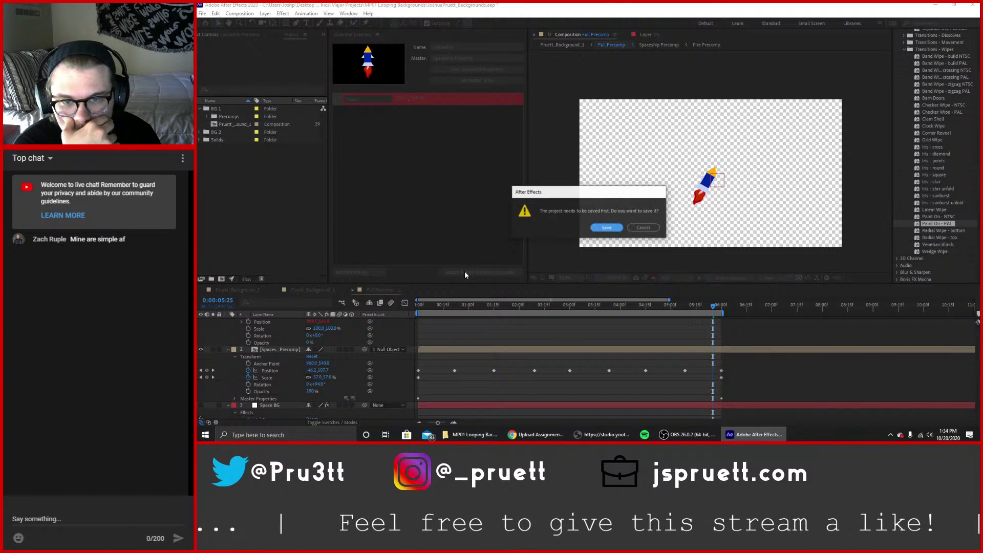
{"action": "left_click", "coordinate": [598, 228]}
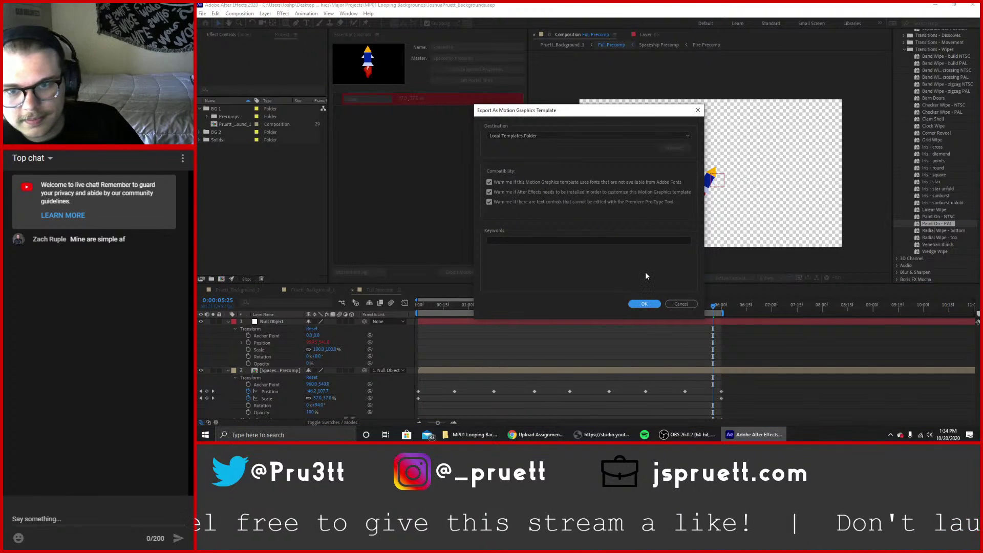
{"action": "left_click", "coordinate": [636, 305]}
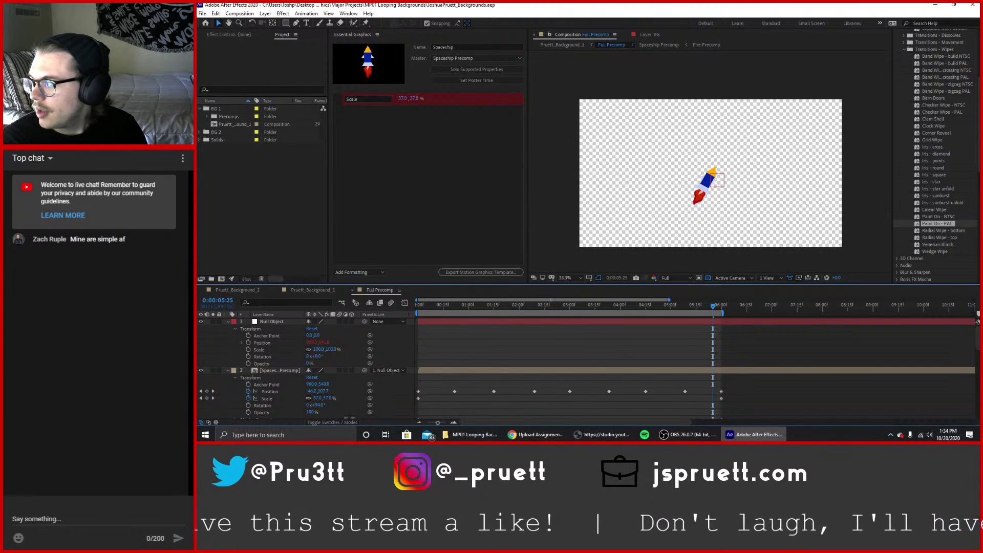
Leave the backgrounds project and reopen the TrackMattes project from the WA06 Track Mattes folder in Weekly Animations.
{"action": "left_click", "coordinate": [973, 5]}
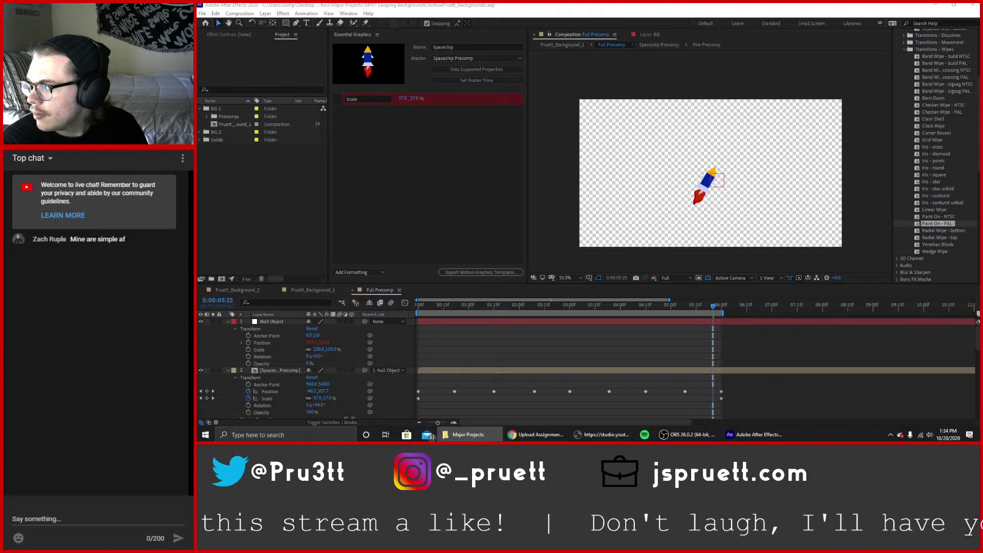
{"action": "key", "text": "alt+Up"}
{"action": "key", "text": "Return"}
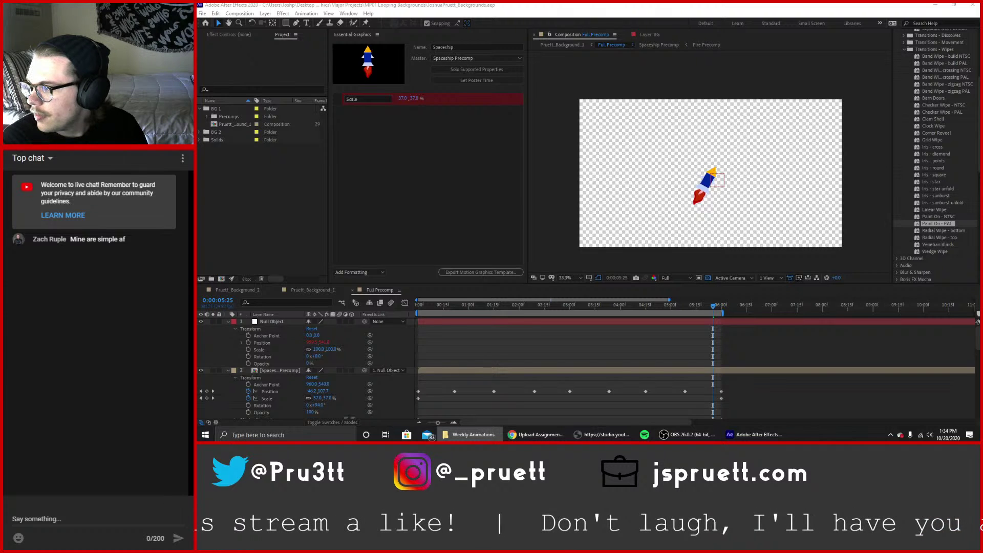
{"action": "key", "text": "Return"}
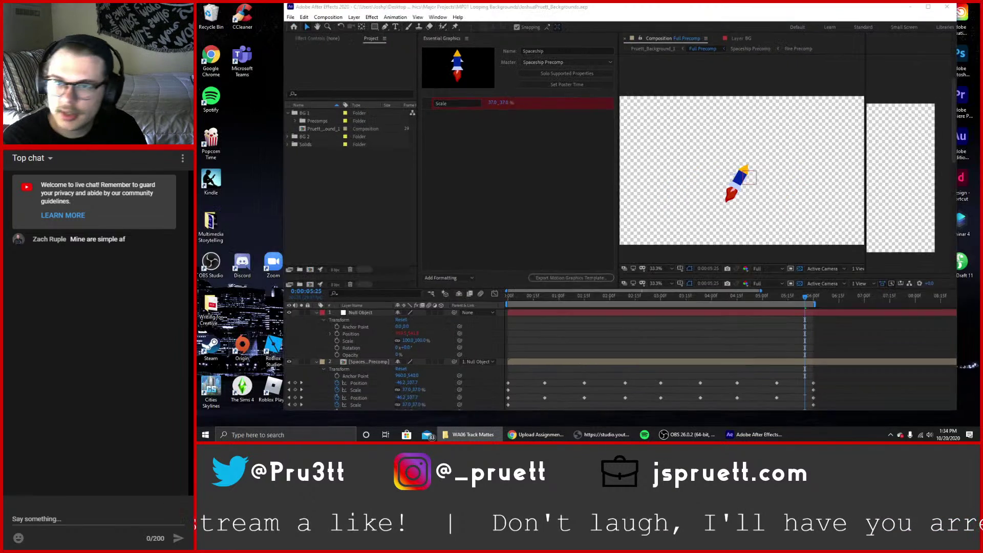
{"action": "left_click", "coordinate": [929, 9]}
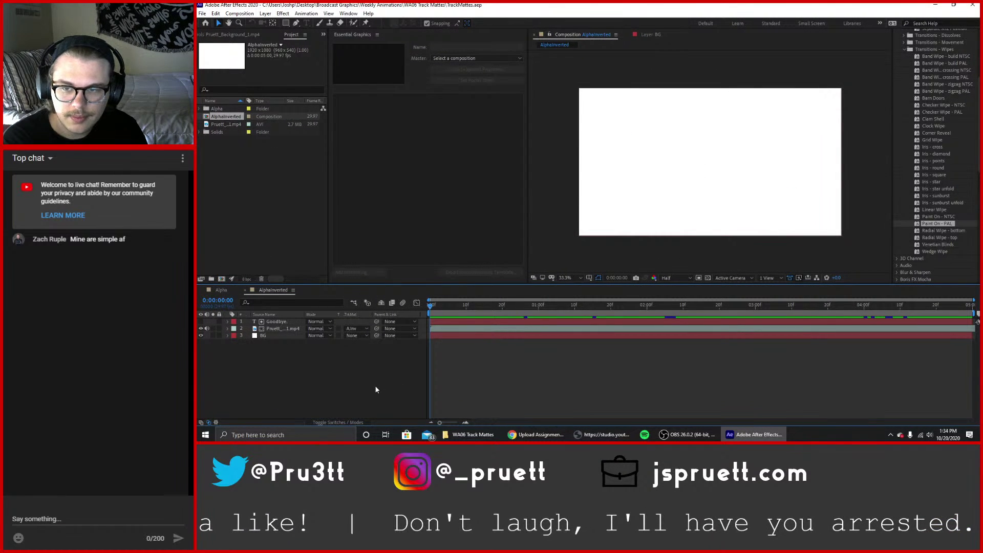
Close the Essential Graphics panel and move the AlphaInverted composition's playhead to 0:00:02:03.
{"action": "left_click", "coordinate": [377, 34]}
{"action": "left_click", "coordinate": [405, 39]}
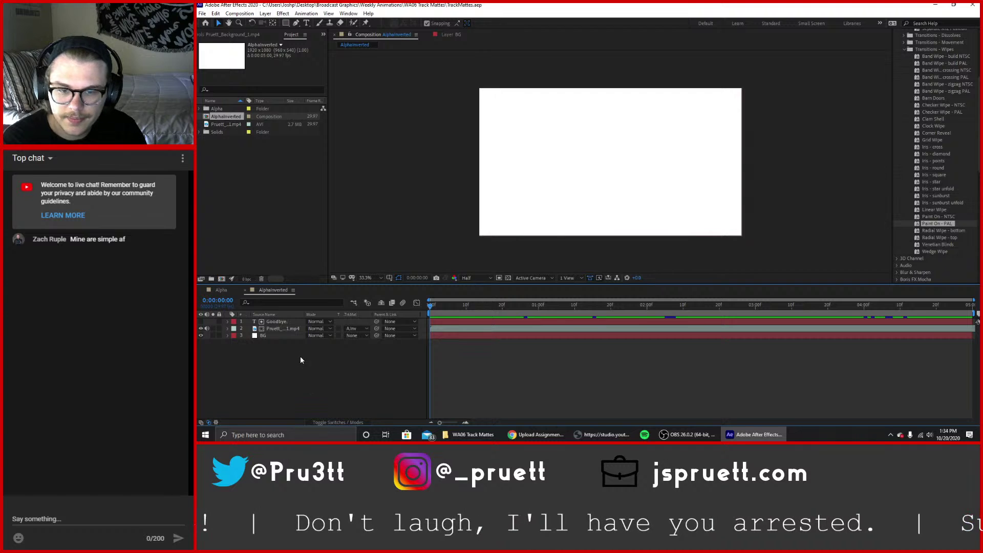
{"action": "left_click_drag", "start_coordinate": [438, 308], "coordinate": [658, 300]}
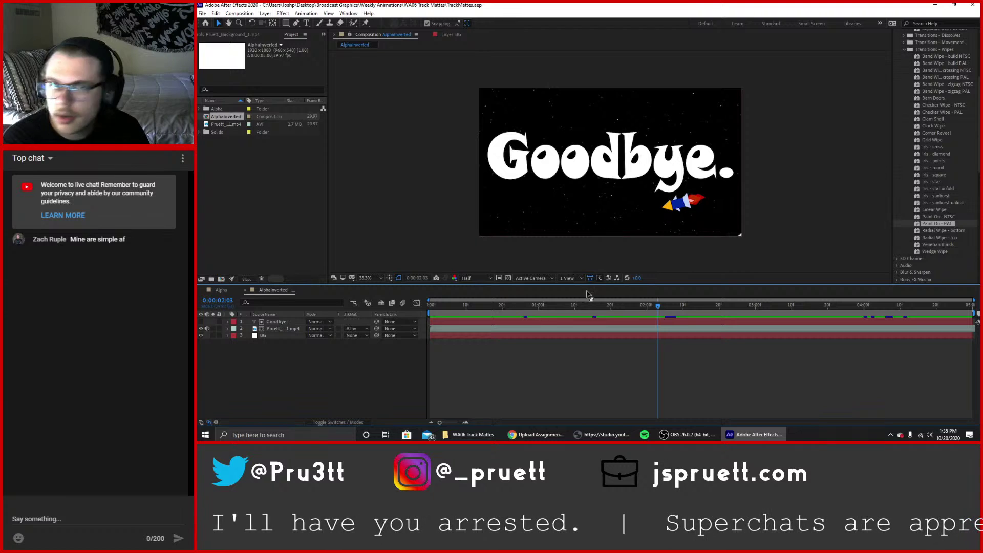
{"action": "scroll", "coordinate": [936, 144], "scroll_direction": "up", "scroll_amount": 5}
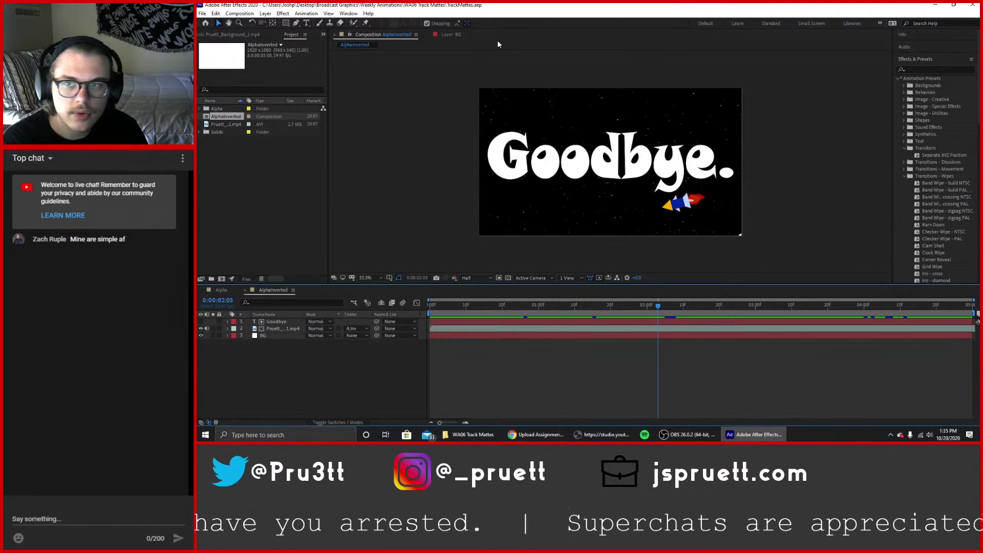
{"action": "left_click", "coordinate": [348, 13]}
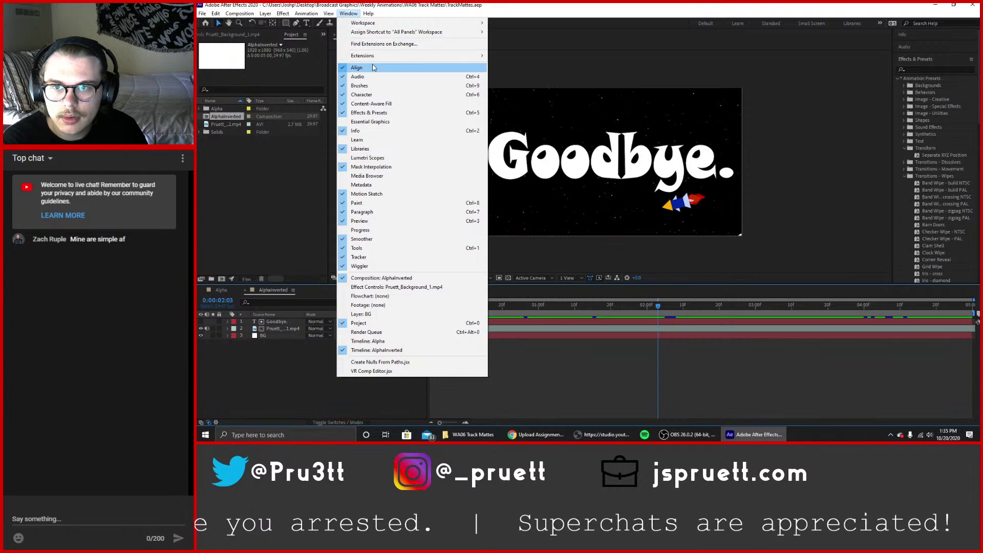
{"action": "left_click", "coordinate": [380, 122]}
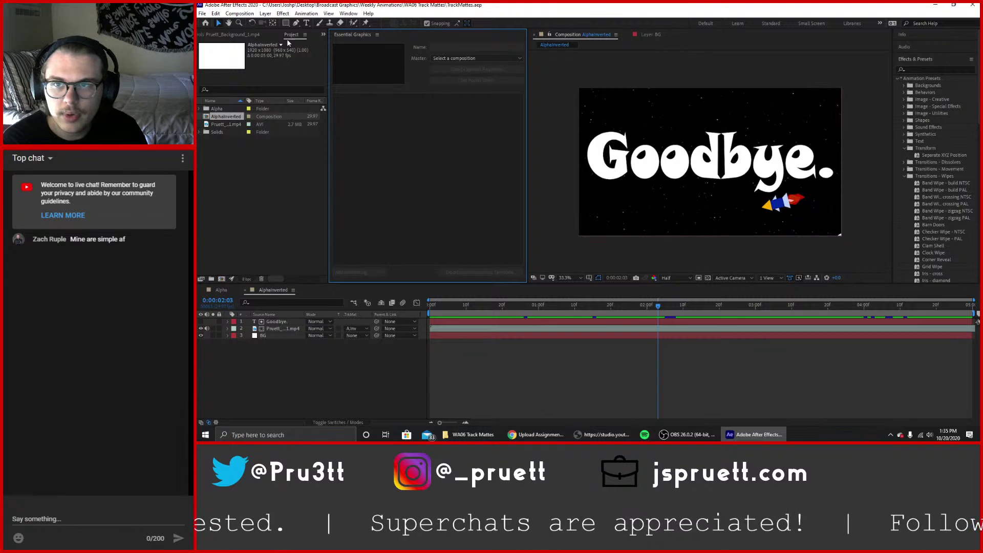
{"action": "left_click", "coordinate": [379, 36]}
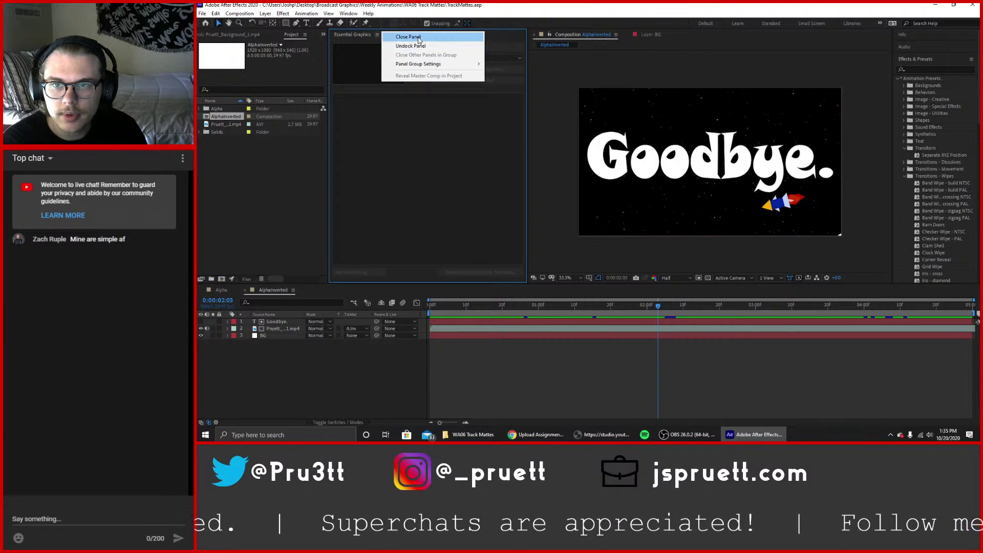
{"action": "left_click", "coordinate": [402, 38]}
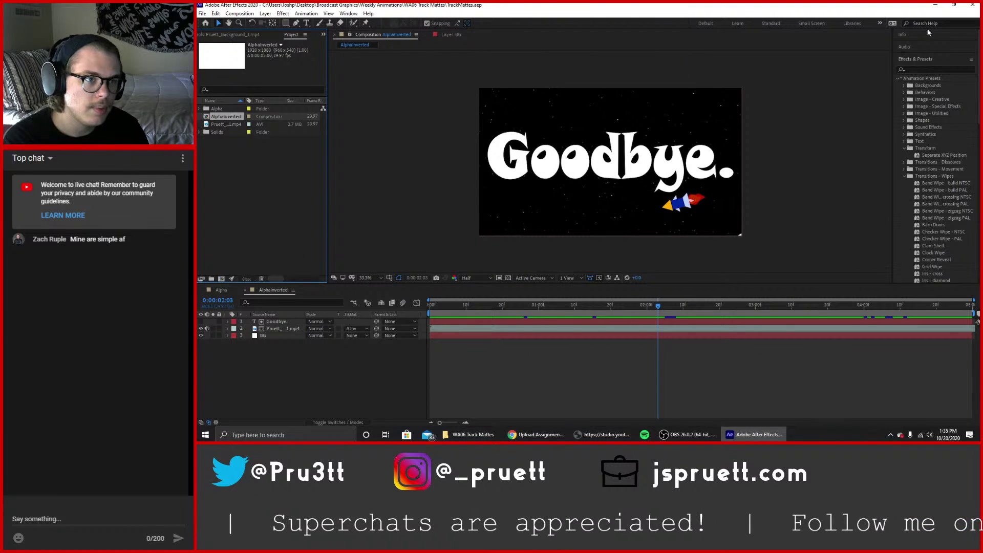
Collapse Effects & Presets, leave After Effects and launch Adobe Premiere Pro 2020 from the desktop.
{"action": "left_click", "coordinate": [909, 60]}
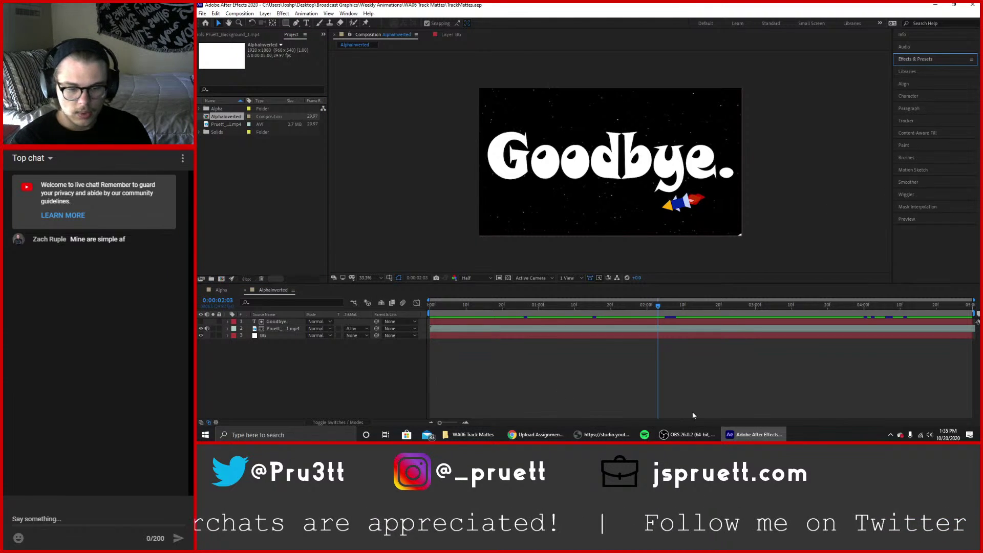
{"action": "left_click", "coordinate": [935, 4]}
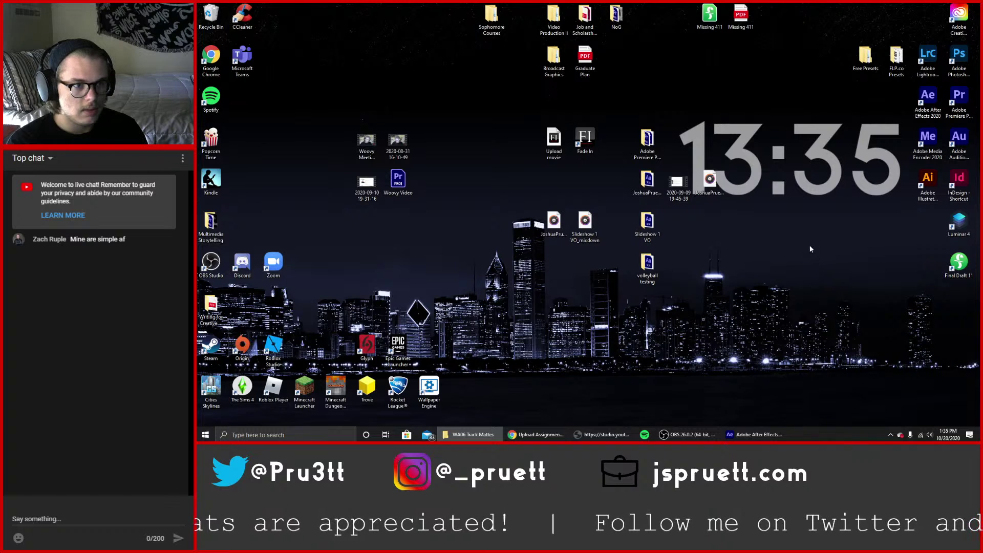
{"action": "double_click", "coordinate": [961, 98]}
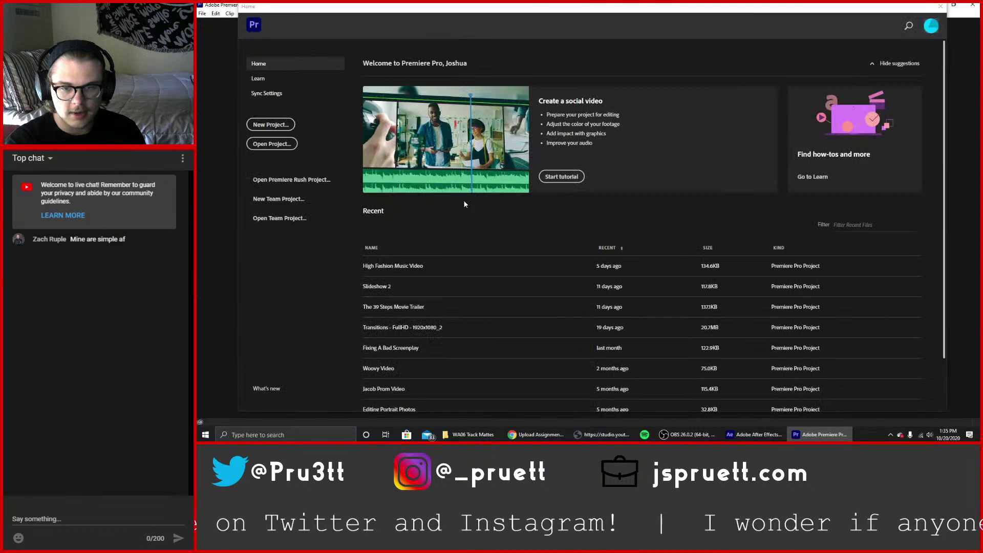
Switch to After Effects to scrub AlphaInverted to 0:00:02:01, and return to Premiere Pro.
{"action": "left_click", "coordinate": [750, 435]}
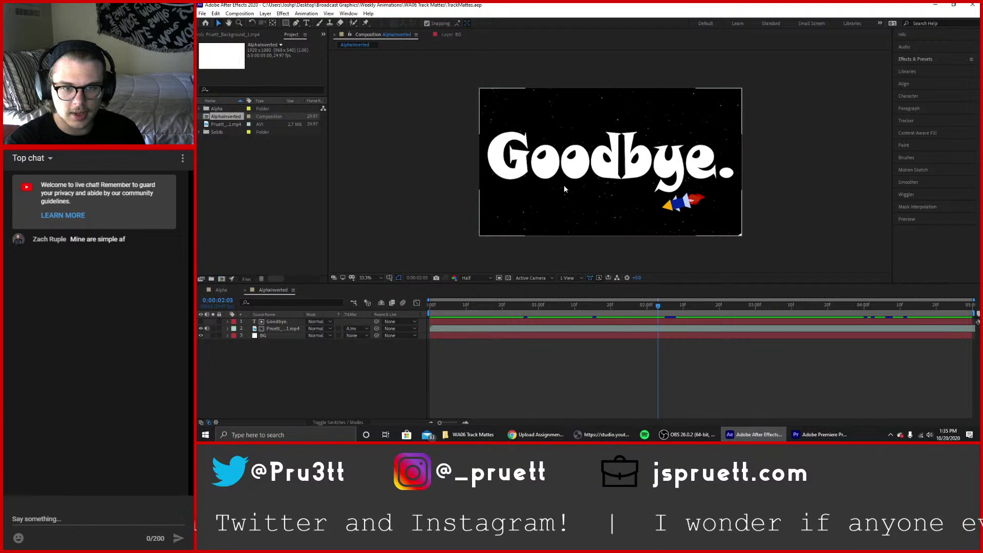
{"action": "left_click_drag", "start_coordinate": [447, 307], "coordinate": [639, 321]}
{"action": "left_click", "coordinate": [651, 306]}
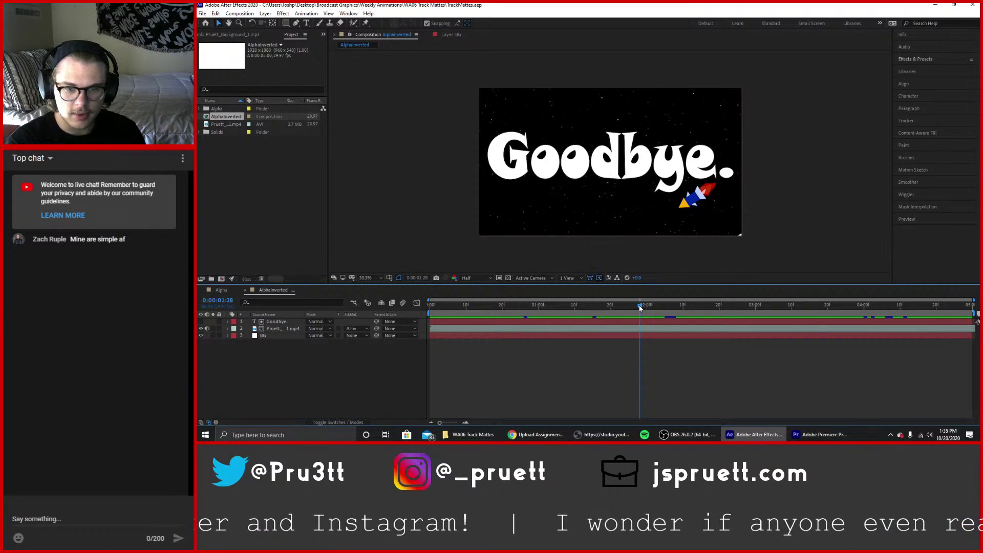
{"action": "left_click", "coordinate": [820, 434]}
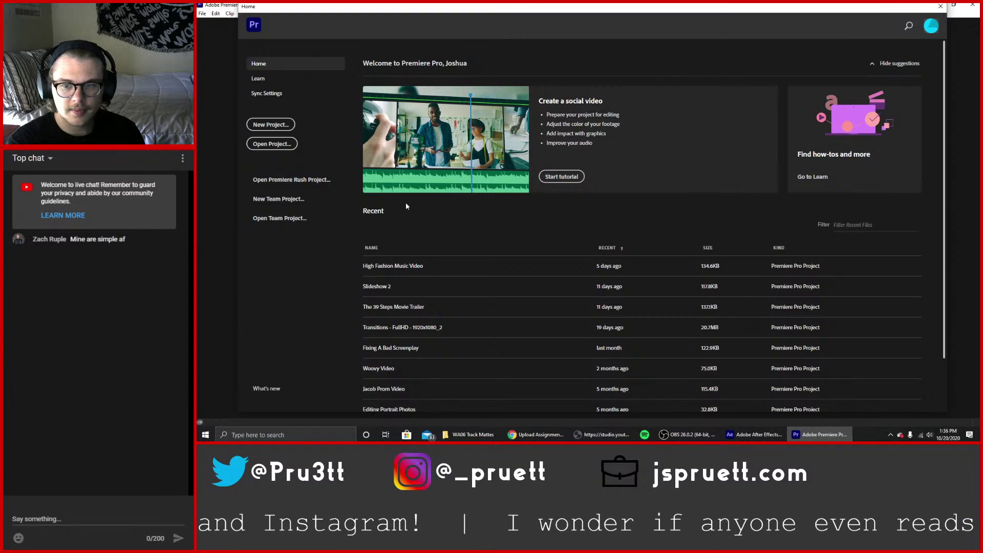
Start a new Premiere Pro project and set its location to Desktop, Broadcast Graphics, Weekly Animations, WA06 Track Mattes.
{"action": "left_click", "coordinate": [270, 124]}
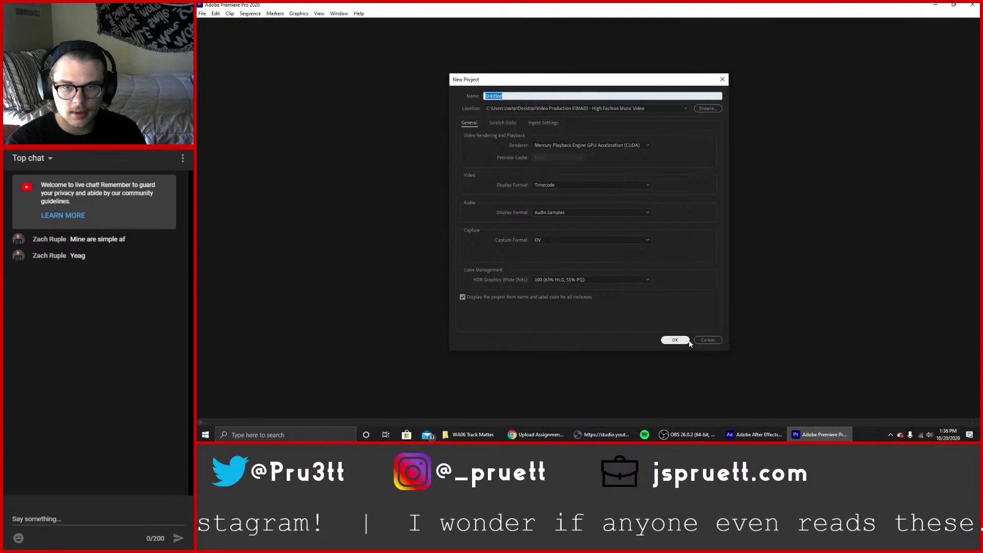
{"action": "left_click", "coordinate": [583, 108]}
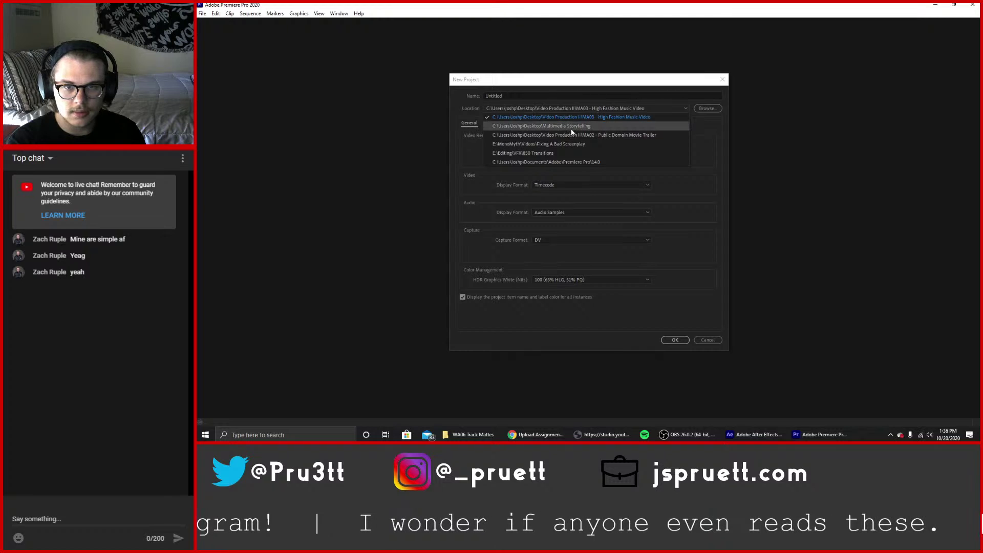
{"action": "left_click", "coordinate": [708, 108]}
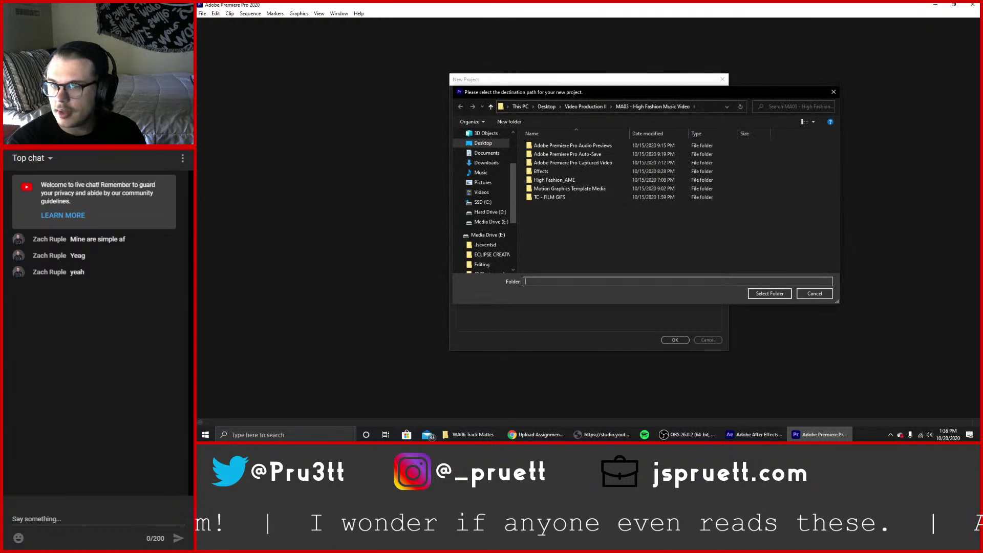
{"action": "left_click", "coordinate": [549, 107]}
{"action": "double_click", "coordinate": [551, 156]}
{"action": "double_click", "coordinate": [564, 165]}
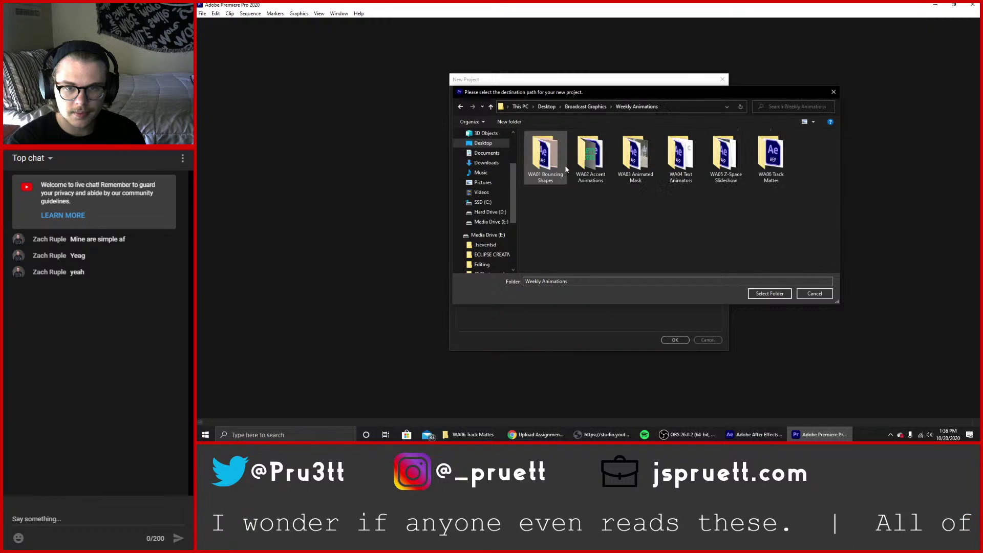
{"action": "double_click", "coordinate": [759, 176]}
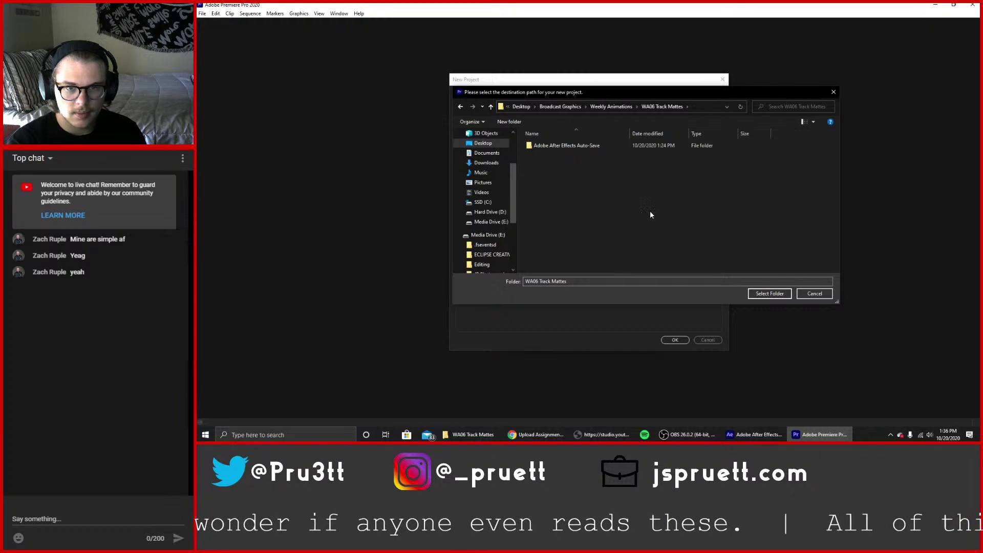
{"action": "left_click", "coordinate": [768, 293]}
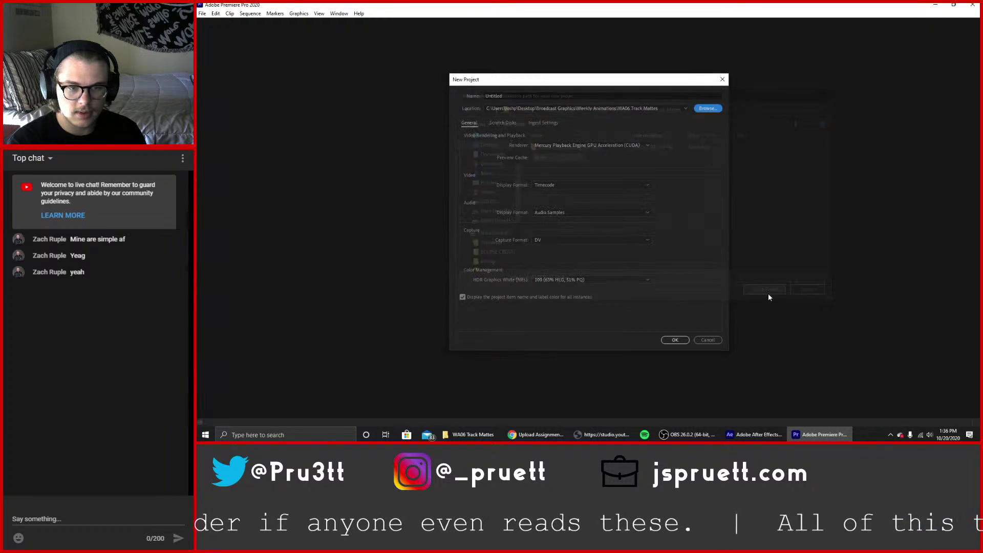
Name the new project Test and create it.
{"action": "left_click", "coordinate": [563, 97]}
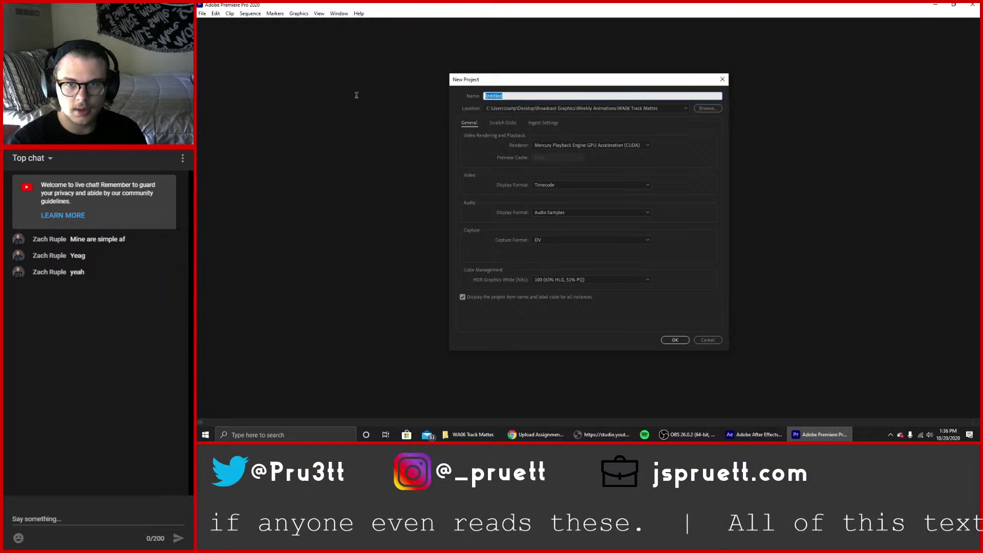
{"action": "type", "text": "Test"}
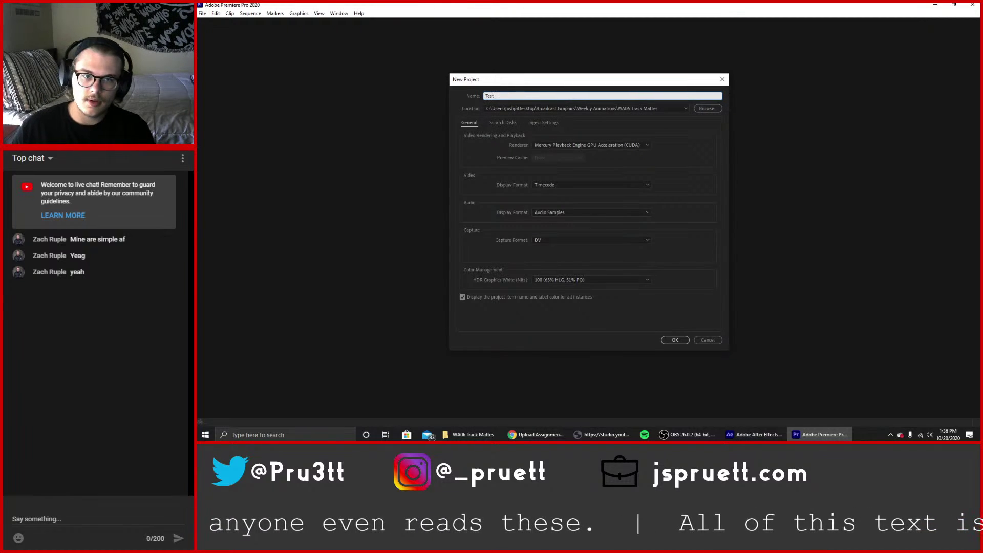
{"action": "key", "text": "Return"}
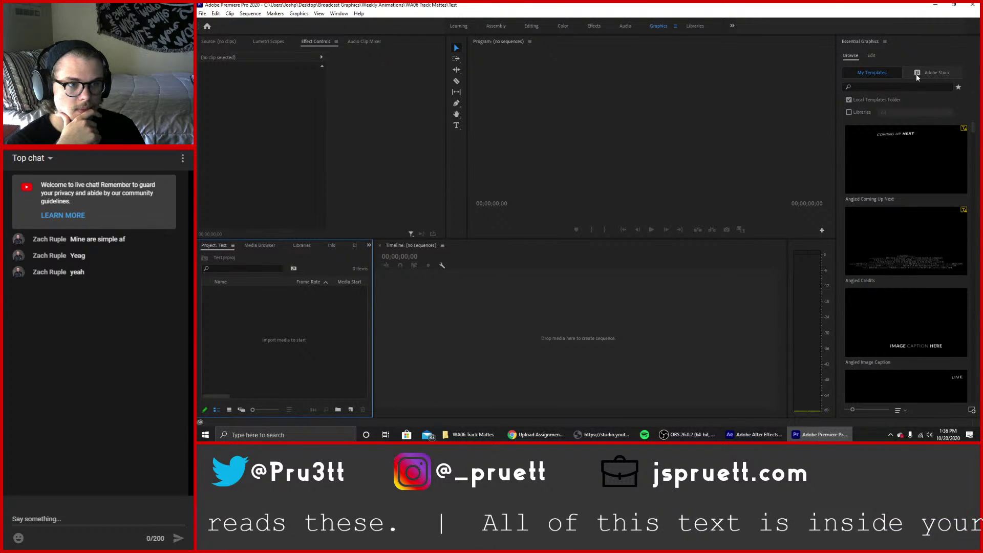
Search the local motion graphics templates for "spaceship".
{"action": "left_click", "coordinate": [906, 85]}
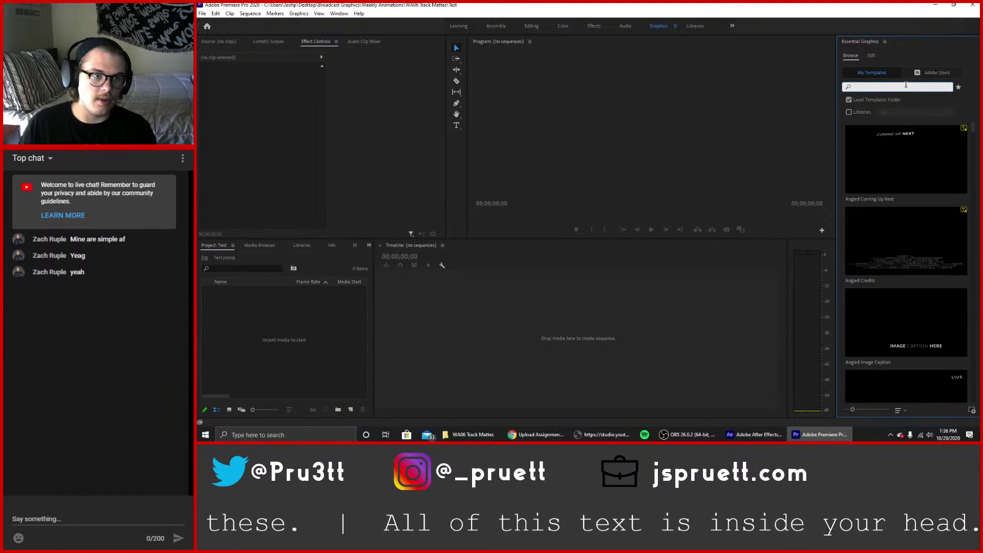
{"action": "type", "text": "ship"}
{"action": "key", "text": "BackSpace"}
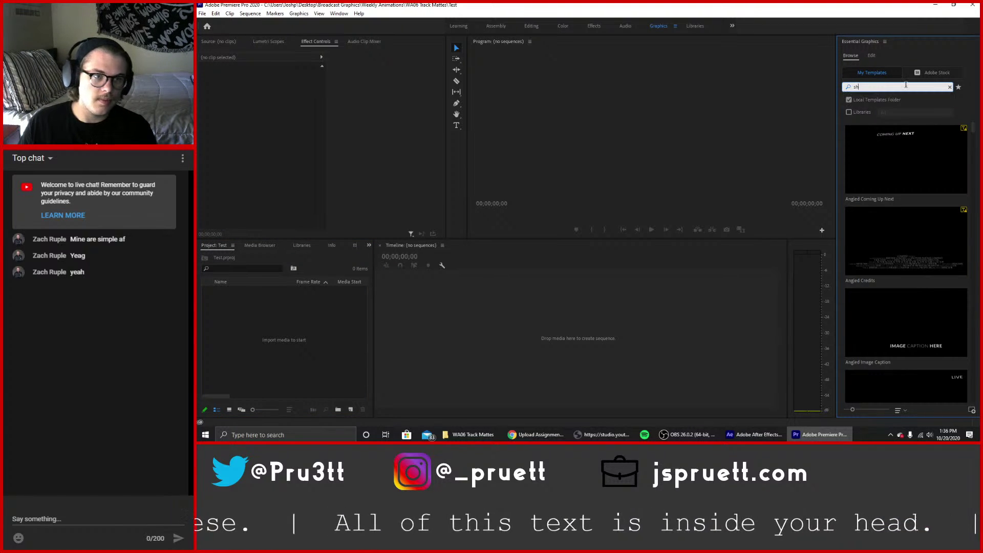
{"action": "type", "text": "pacesh"}
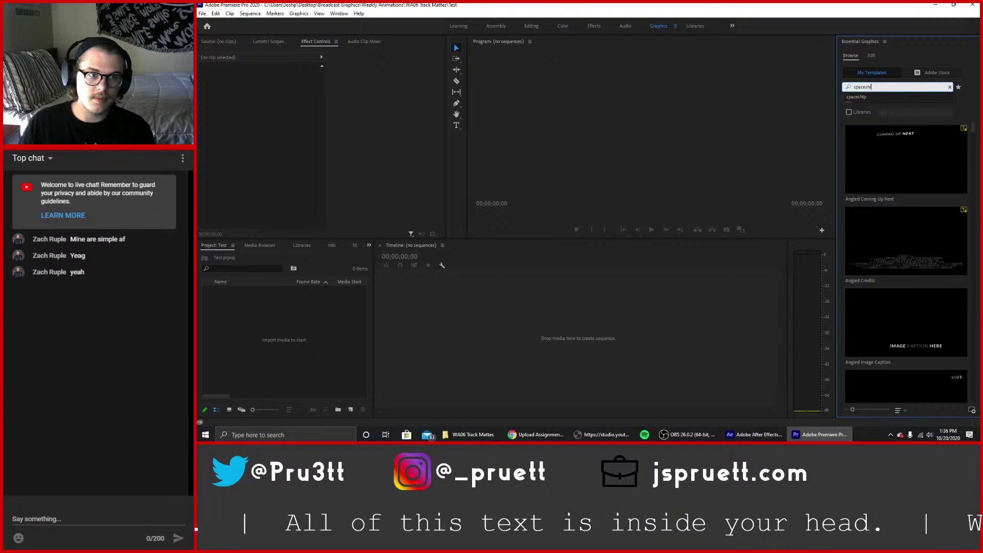
{"action": "type", "text": "ip"}
{"action": "left_click", "coordinate": [894, 98]}
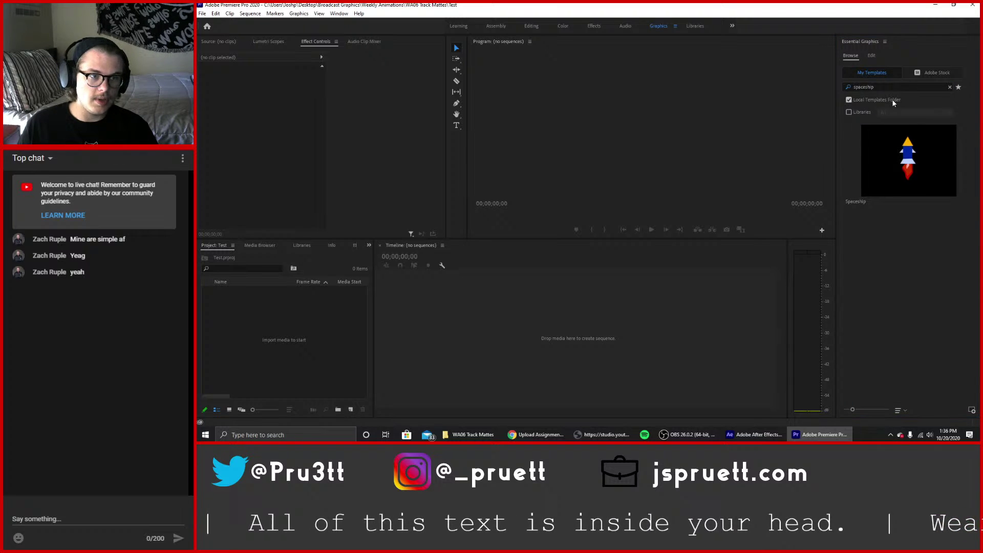
Try to add the Spaceship template to the empty timeline and the Test project's media, and close Premiere Pro.
{"action": "left_click", "coordinate": [898, 165]}
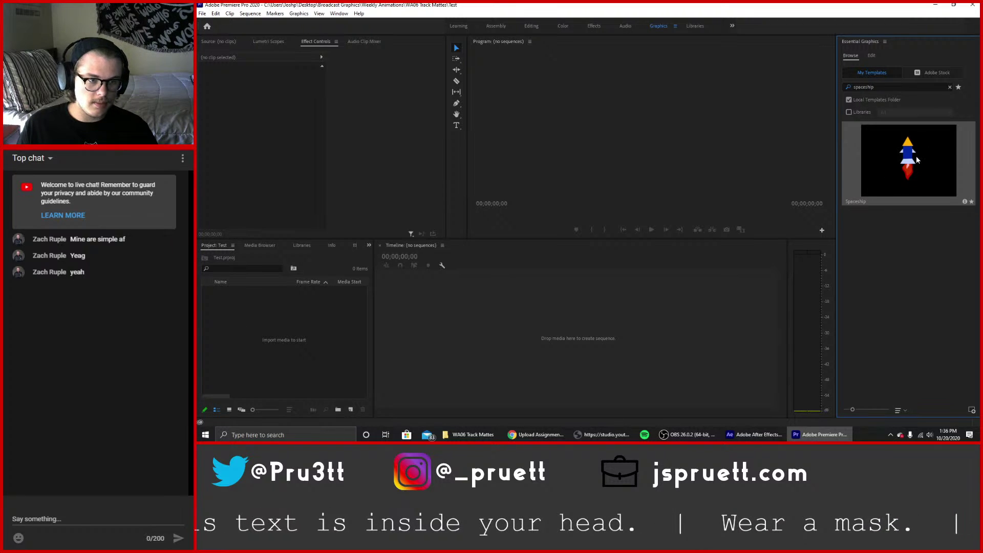
{"action": "left_click_drag", "start_coordinate": [918, 160], "coordinate": [492, 324]}
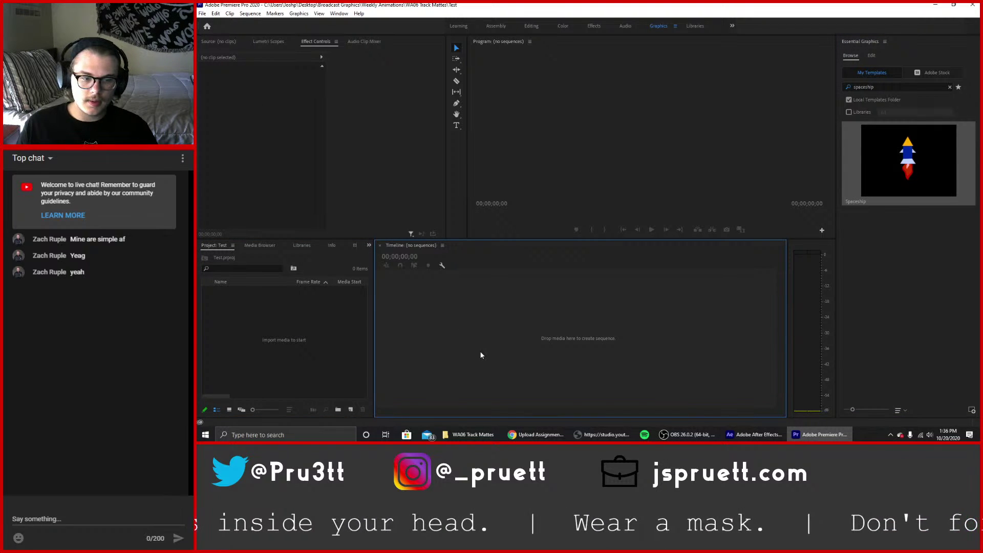
{"action": "left_click_drag", "start_coordinate": [888, 165], "coordinate": [268, 363]}
{"action": "double_click", "coordinate": [267, 364]}
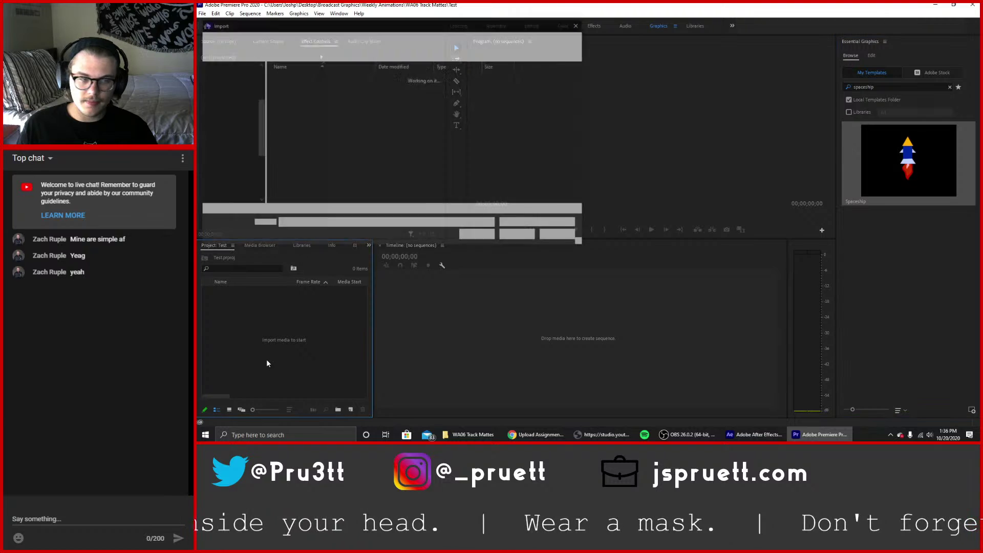
{"action": "left_click", "coordinate": [546, 237]}
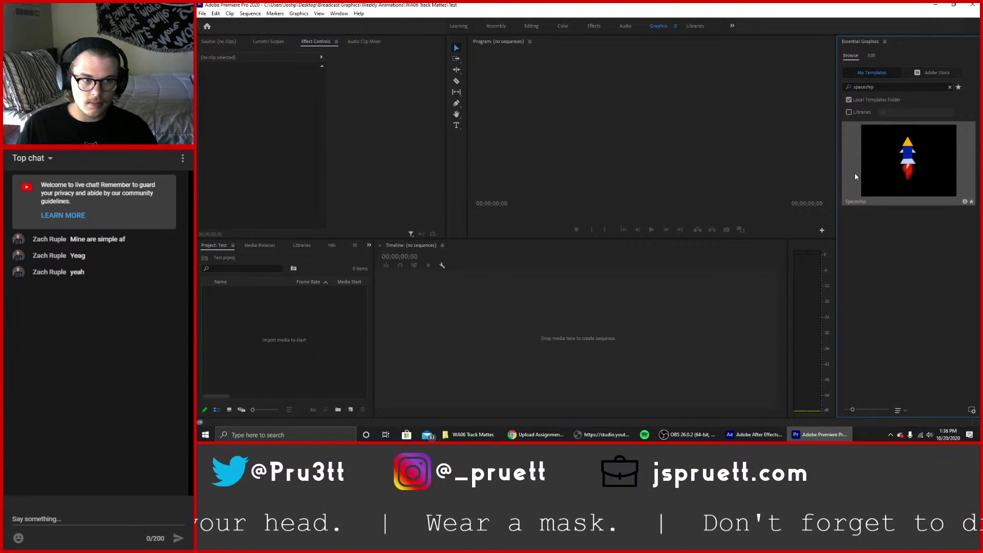
{"action": "left_click_drag", "start_coordinate": [857, 171], "coordinate": [379, 334]}
{"action": "left_click", "coordinate": [723, 306]}
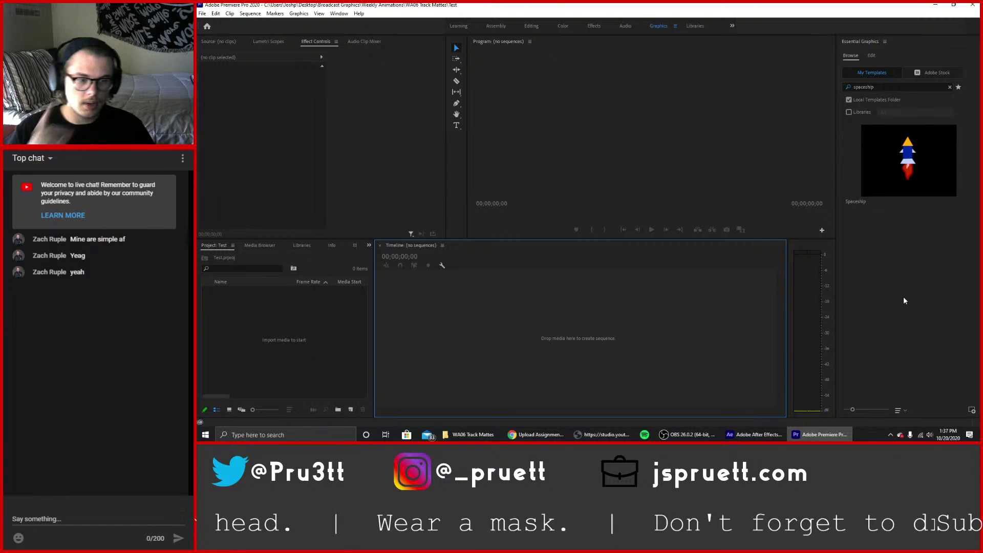
{"action": "left_click", "coordinate": [974, 5]}
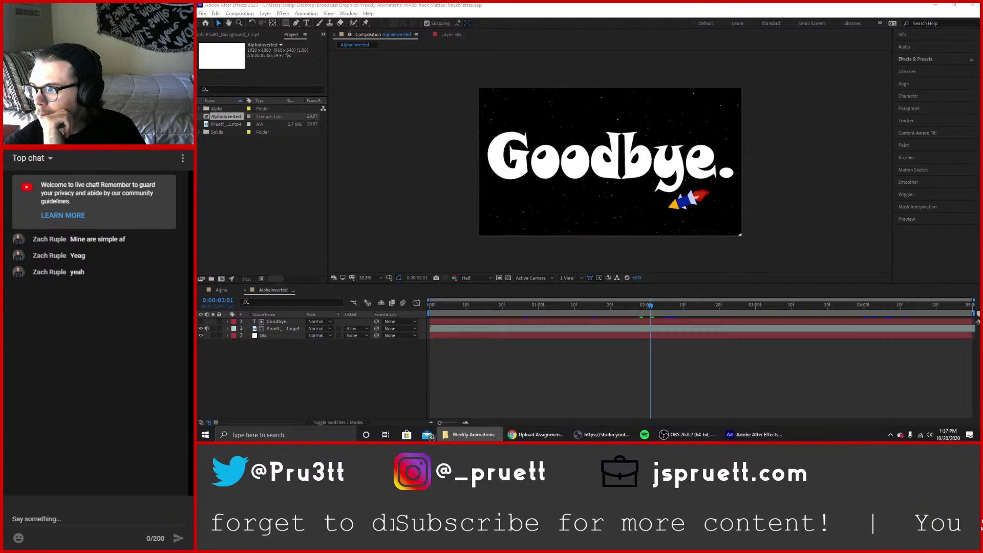
Search the web in a new browser tab for copy-and-paste instructions, and return to the TrackMattes project in After Effects.
{"action": "key", "text": "ctrl+t"}
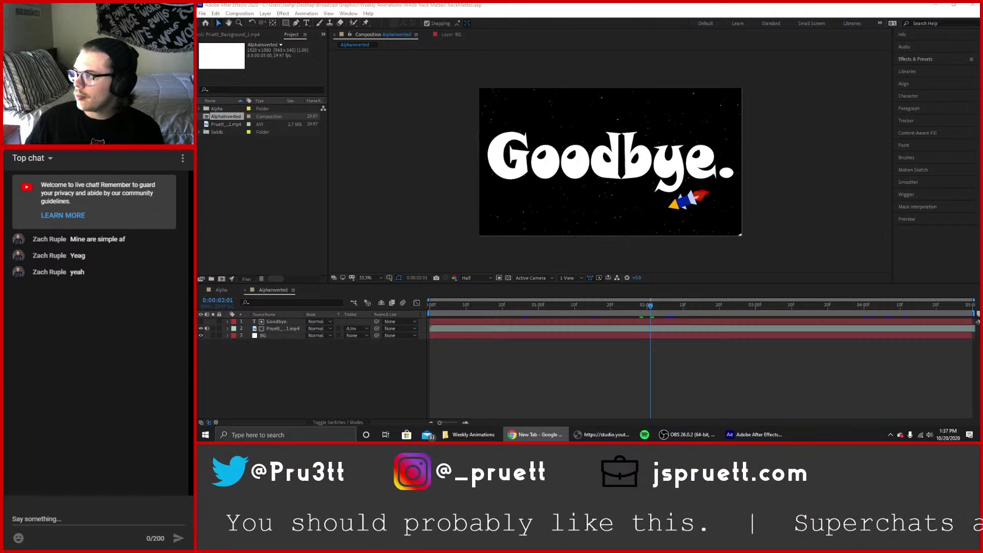
{"action": "key", "text": "Return"}
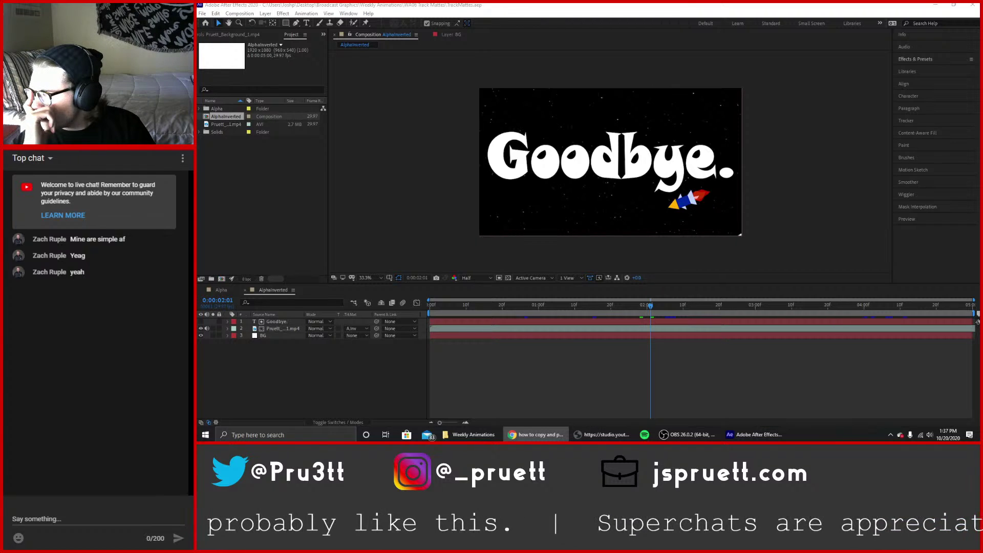
{"action": "left_click", "coordinate": [229, 176]}
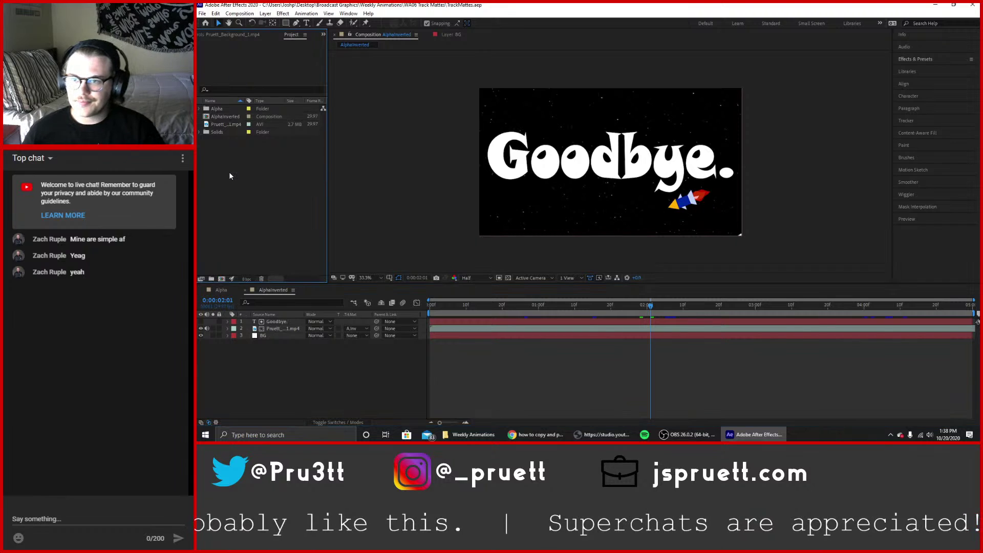
Start a multiple-file import and browse to Broadcast Graphics > Major Projects > MP01 Looping Backgrounds on the desktop.
{"action": "right_click", "coordinate": [266, 229]}
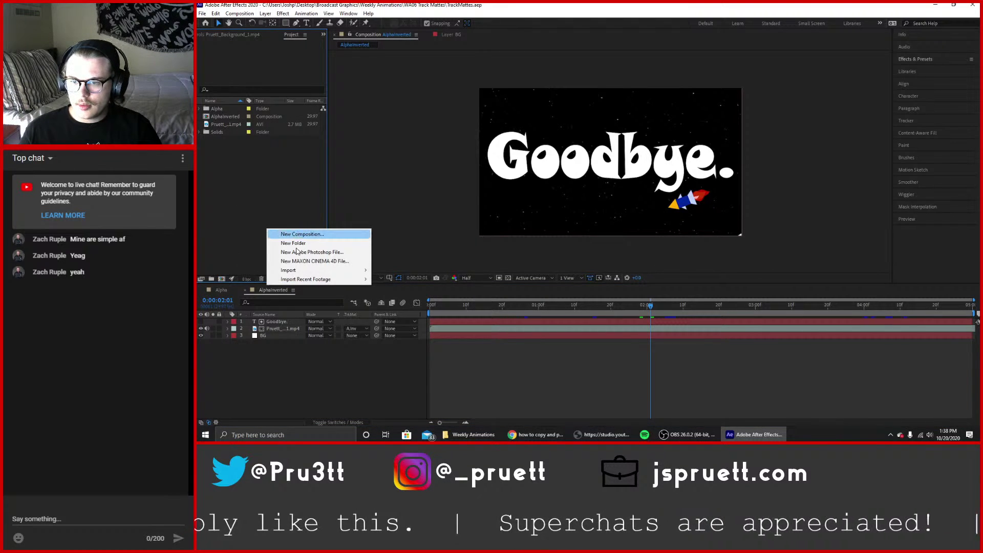
{"action": "mouse_move", "coordinate": [297, 271]}
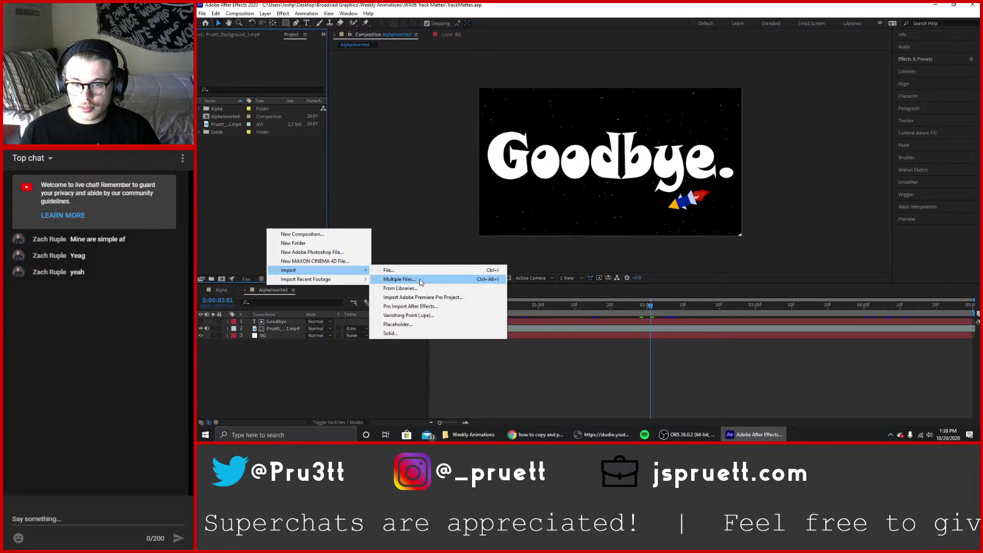
{"action": "left_click", "coordinate": [399, 280]}
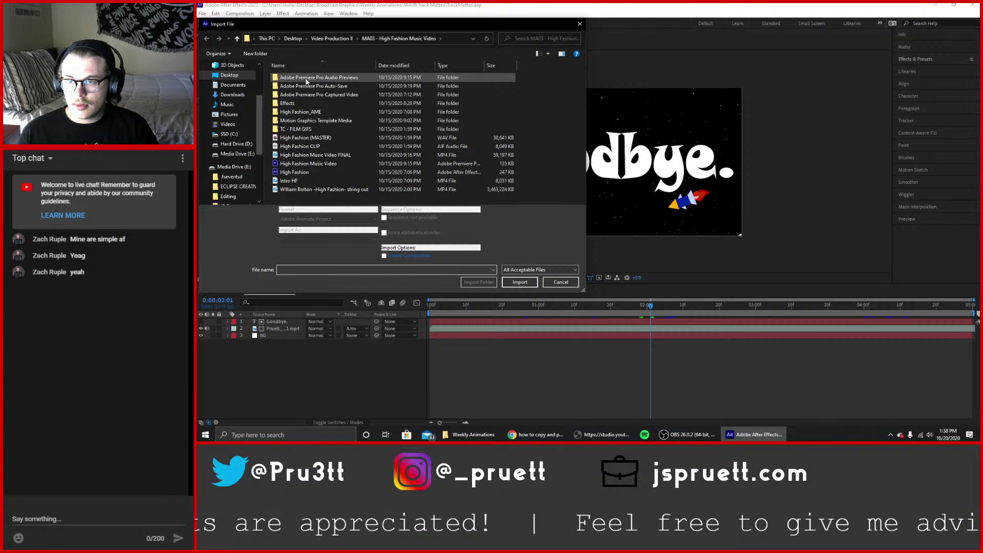
{"action": "left_click", "coordinate": [286, 38]}
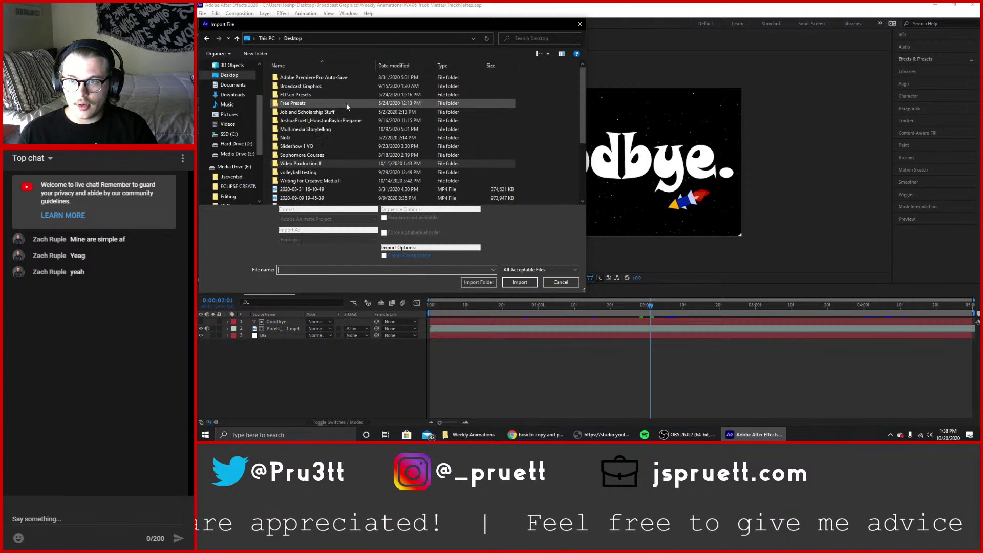
{"action": "double_click", "coordinate": [336, 86]}
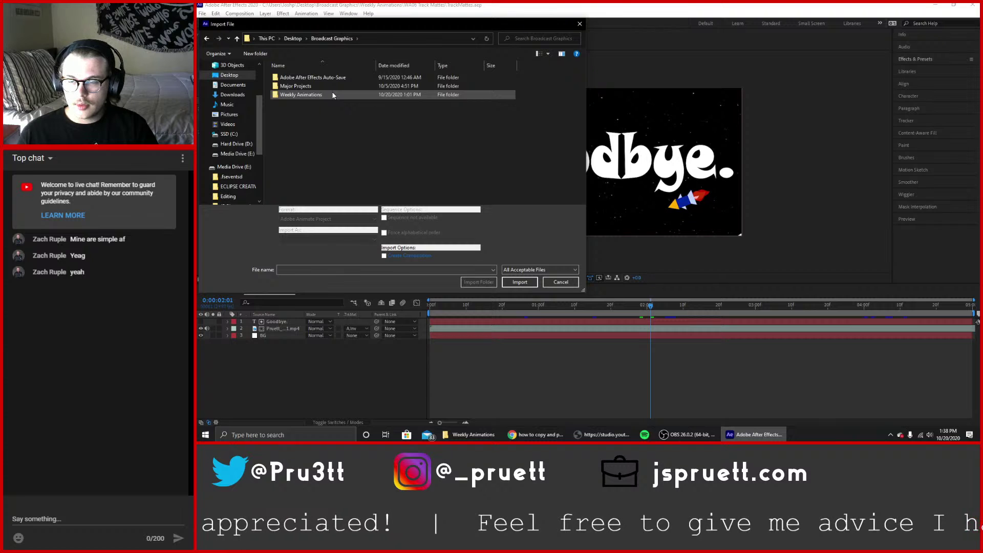
{"action": "left_click", "coordinate": [332, 94]}
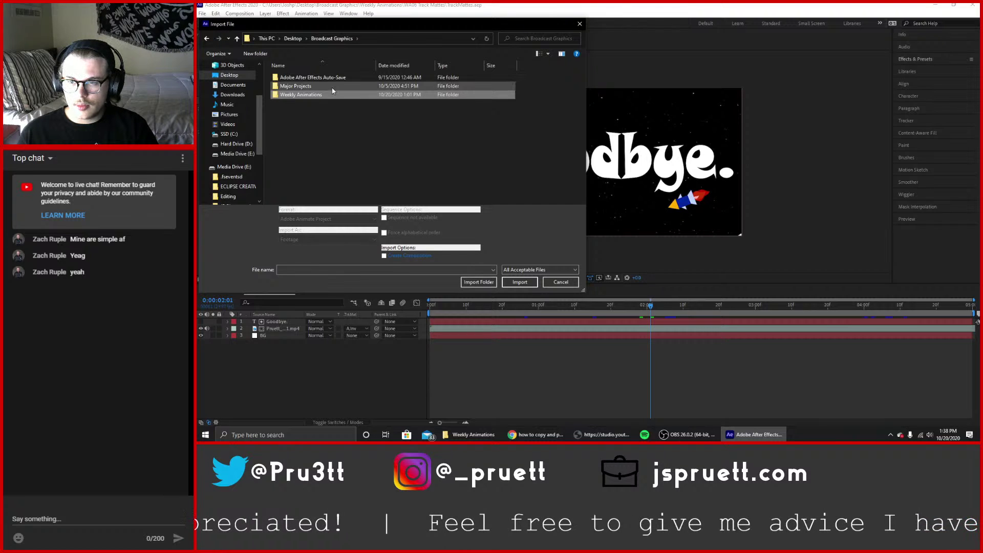
{"action": "double_click", "coordinate": [333, 85]}
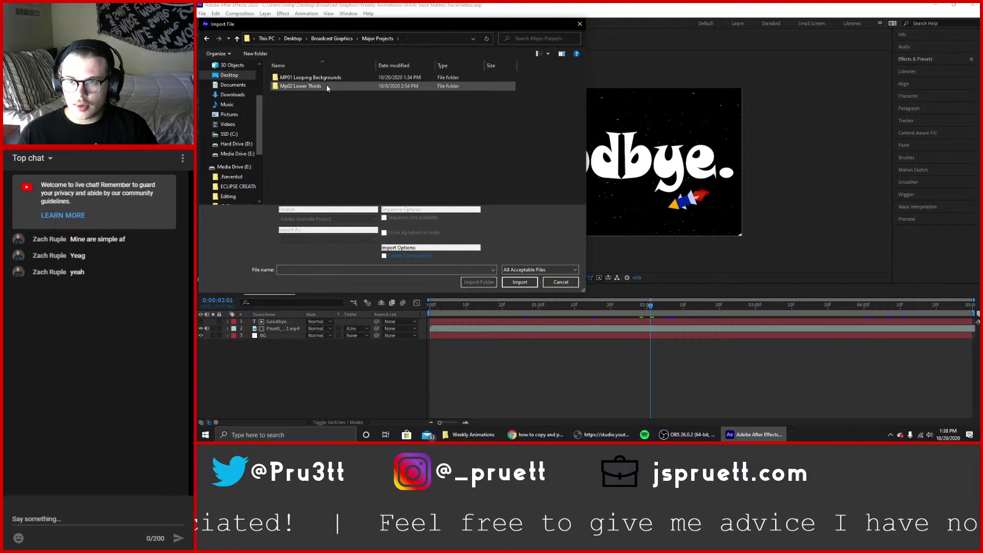
{"action": "double_click", "coordinate": [322, 79]}
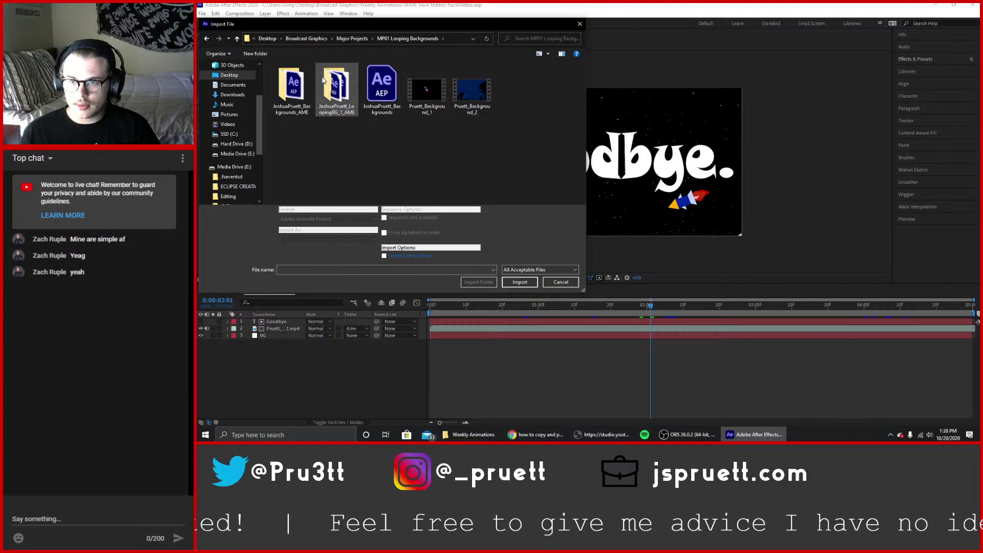
Import the Background_1 After Effects project from the LoopingBG_1_AME folder and expand its imported folder in the project.
{"action": "double_click", "coordinate": [334, 94]}
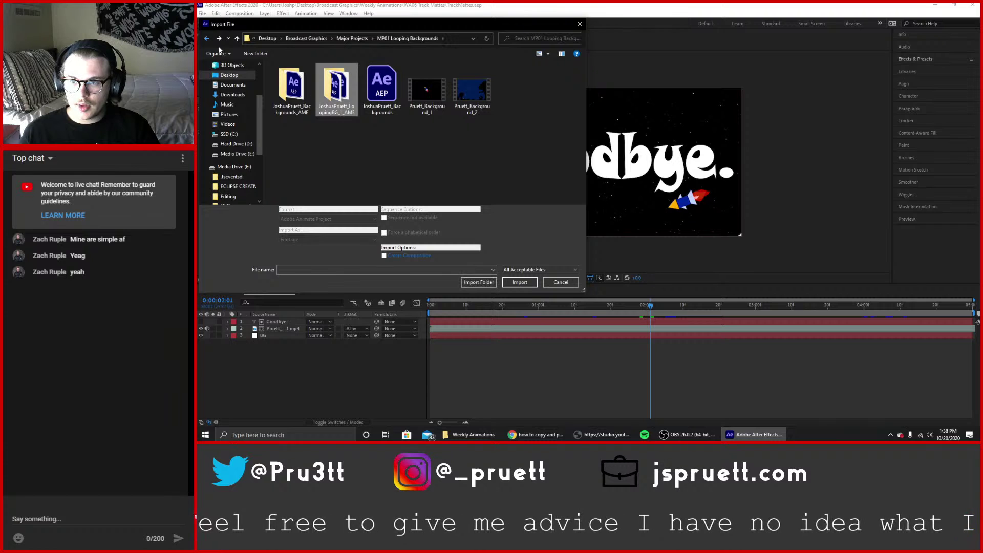
{"action": "double_click", "coordinate": [339, 87]}
{"action": "left_click", "coordinate": [336, 78]}
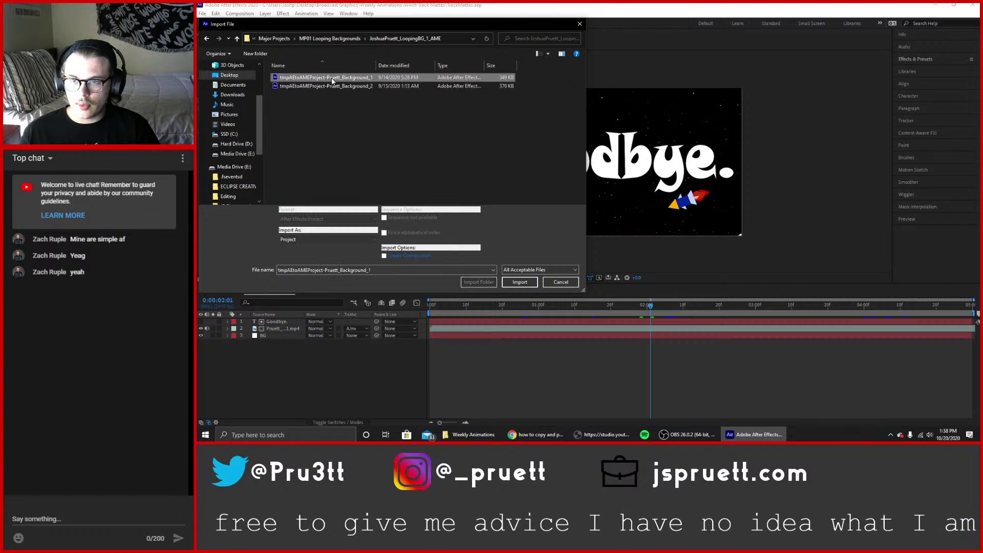
{"action": "left_click", "coordinate": [531, 282]}
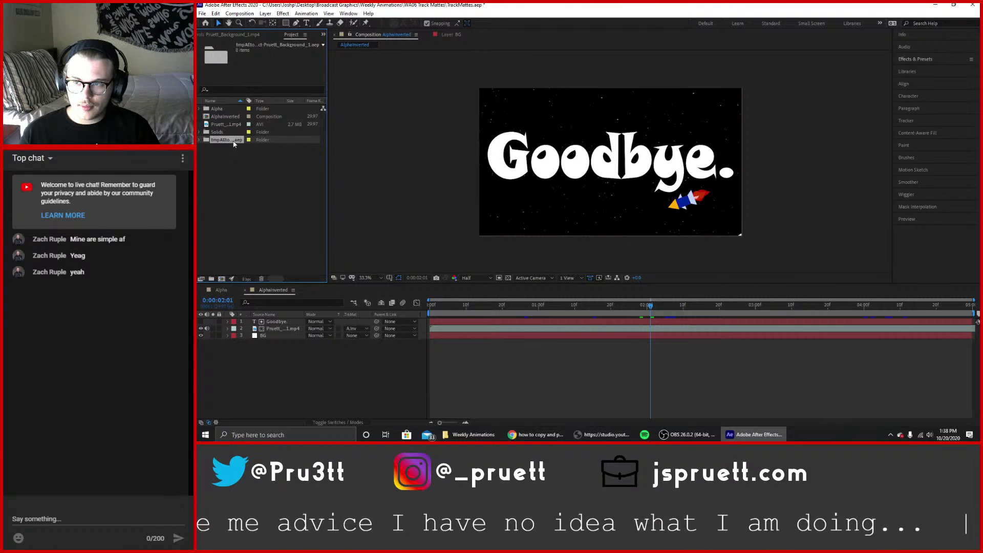
{"action": "left_click", "coordinate": [199, 139]}
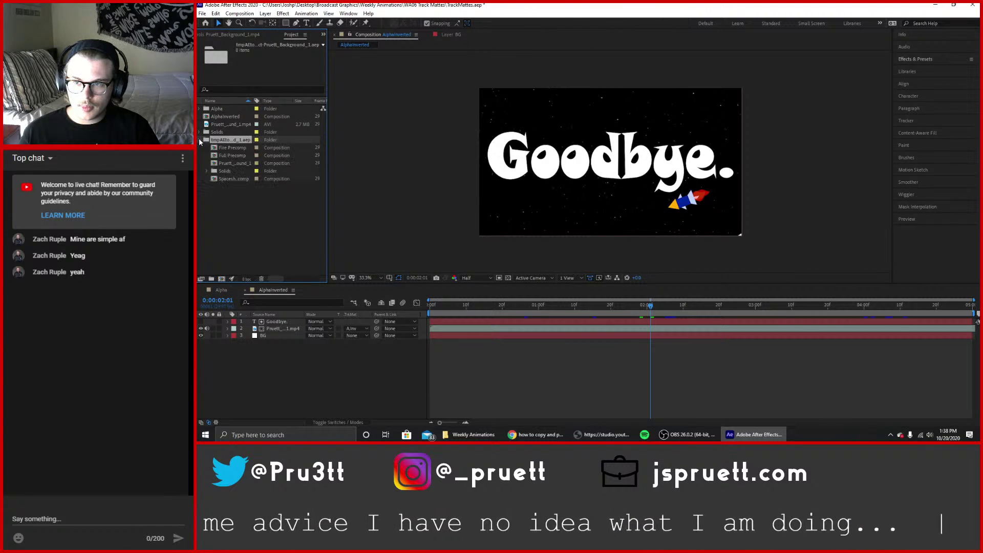
Try Spaceship Precomp as the top layer of the AlphaInverted composition and delete that layer again.
{"action": "left_click", "coordinate": [232, 179]}
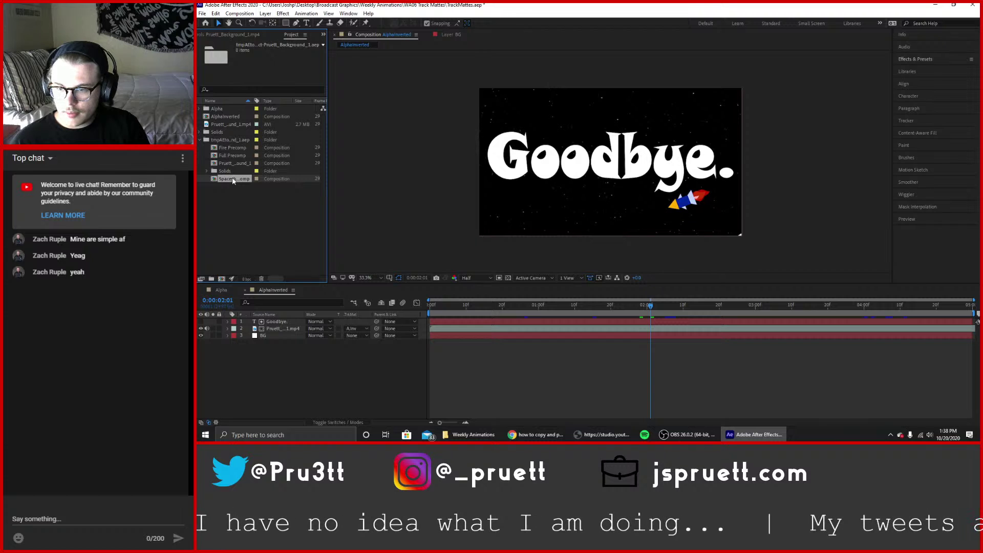
{"action": "left_click_drag", "start_coordinate": [232, 178], "coordinate": [273, 319]}
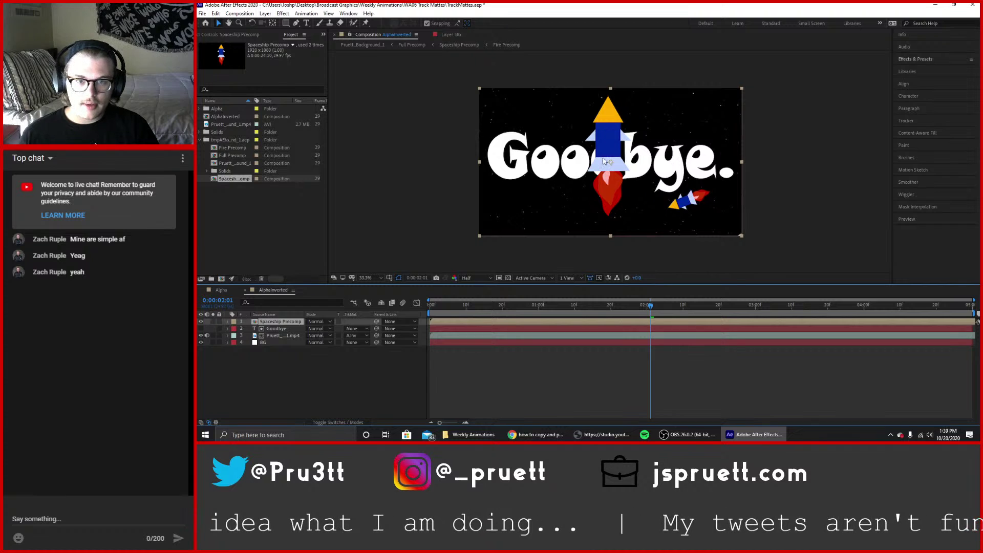
{"action": "left_click", "coordinate": [610, 148]}
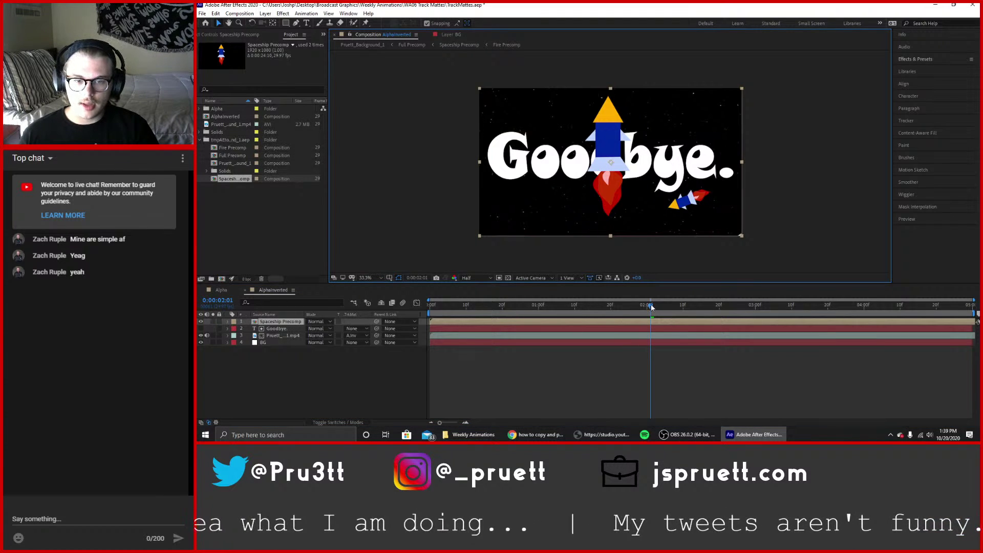
{"action": "mouse_move", "coordinate": [651, 308]}
{"action": "left_mouse_down"}
{"action": "mouse_move", "coordinate": [620, 312]}
{"action": "mouse_move", "coordinate": [652, 315]}
{"action": "left_mouse_up"}
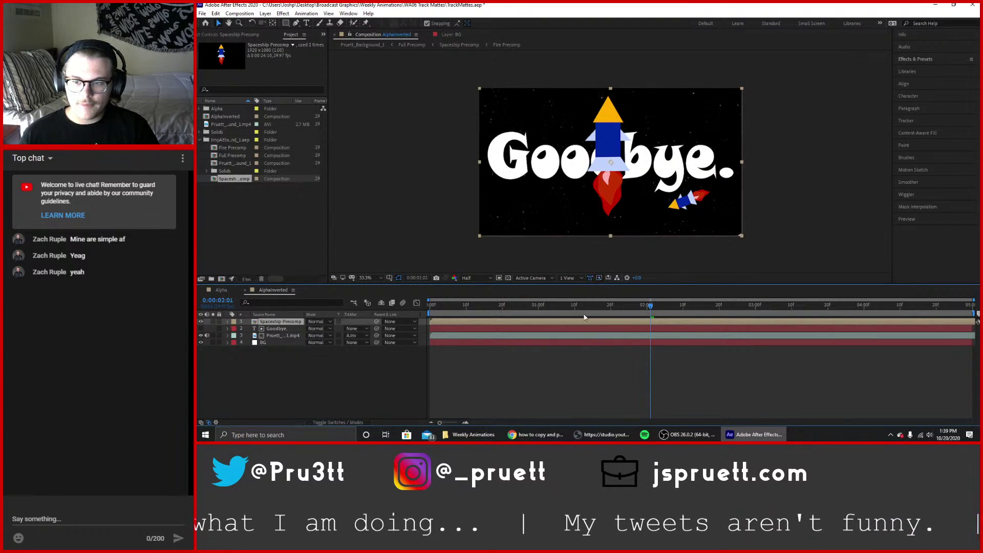
{"action": "key", "text": "Delete"}
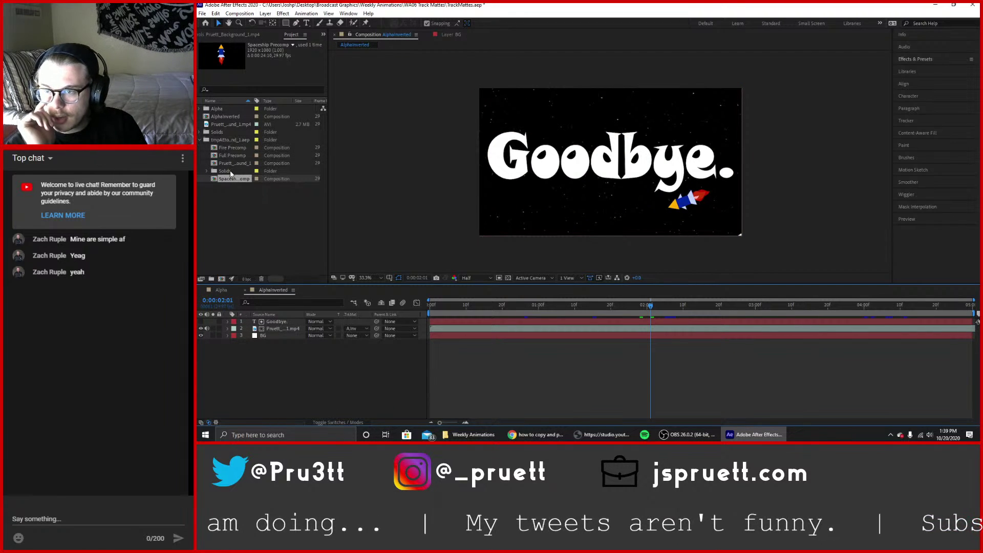
Place Full Precomp as the top layer of AlphaInverted and hide the Space BG layer inside that precomp.
{"action": "left_click", "coordinate": [228, 156]}
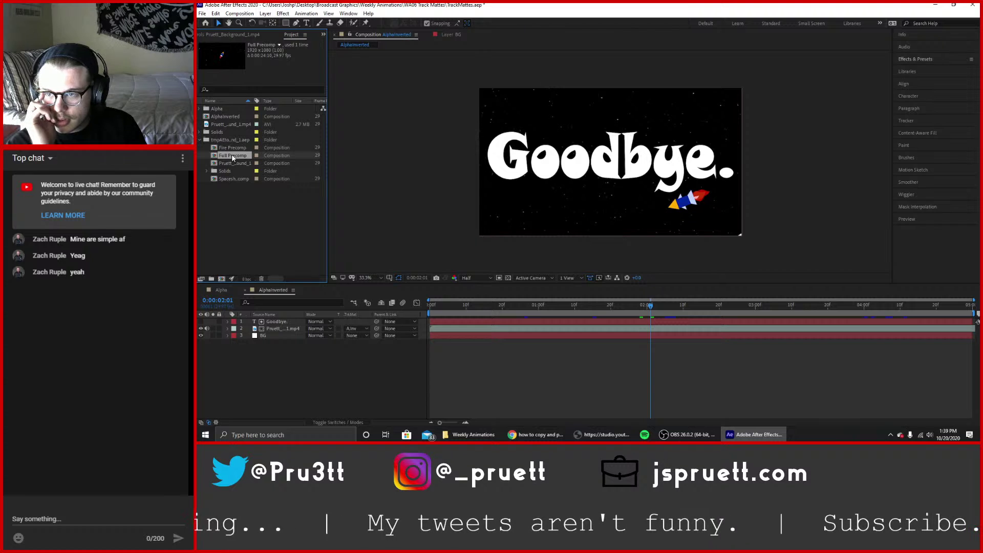
{"action": "left_click_drag", "start_coordinate": [232, 155], "coordinate": [263, 324]}
{"action": "double_click", "coordinate": [273, 323]}
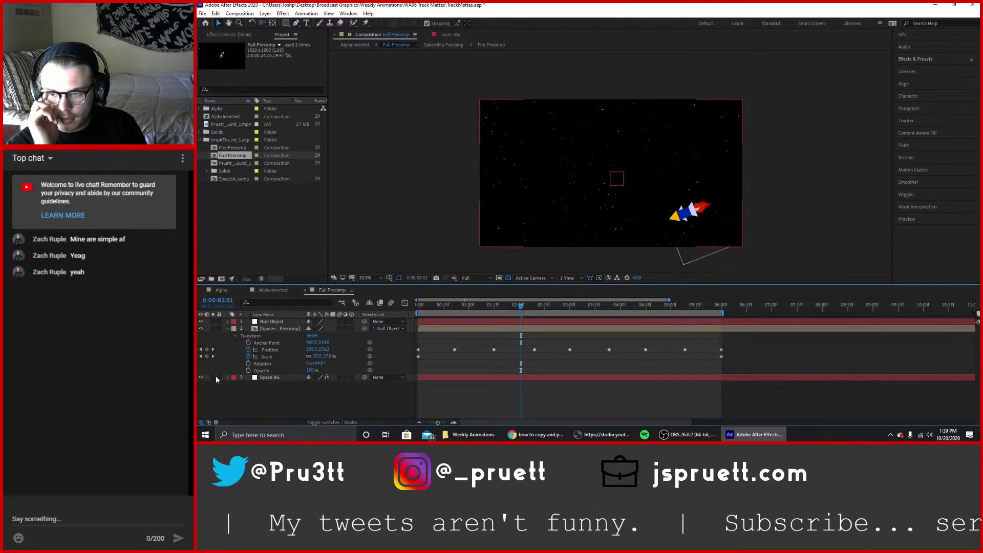
{"action": "left_click", "coordinate": [200, 378]}
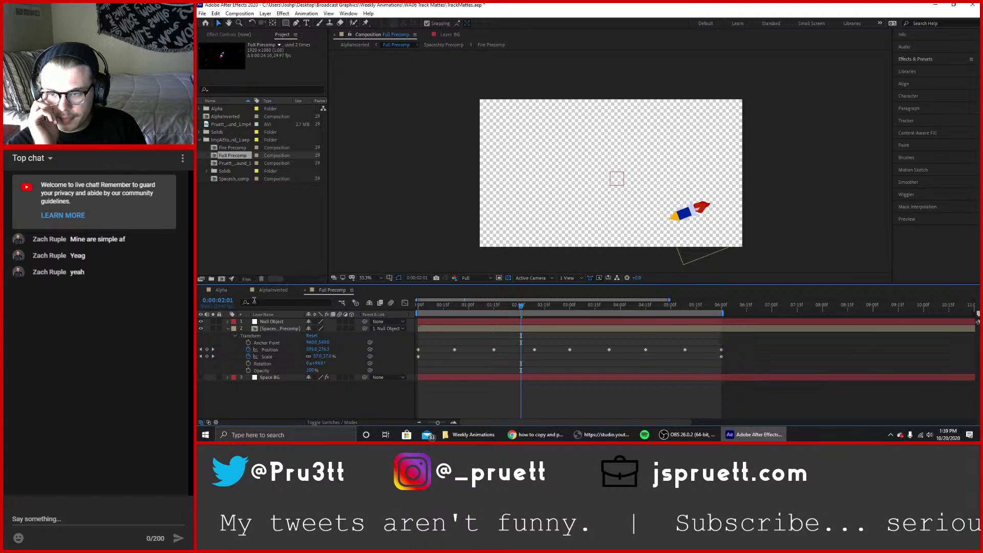
{"action": "left_click", "coordinate": [269, 291]}
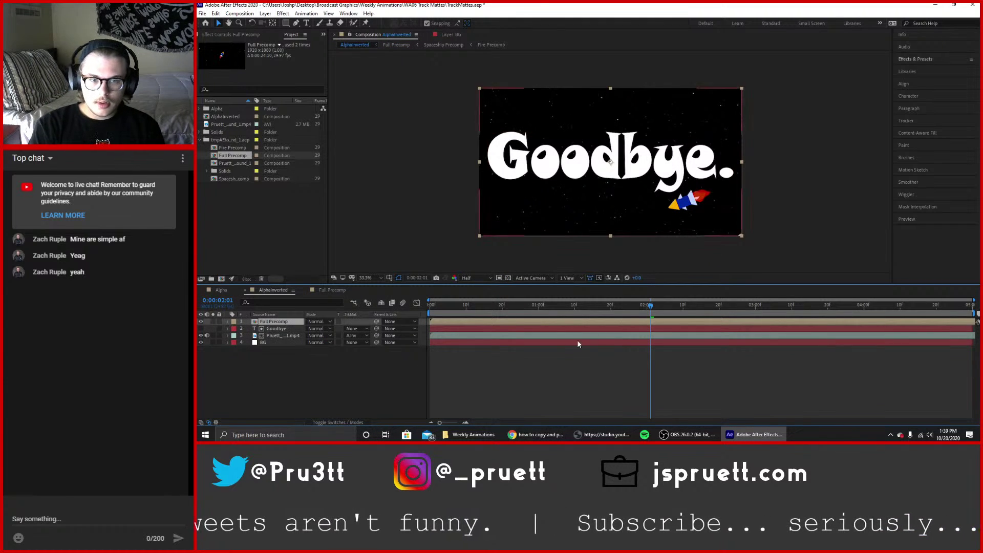
Trim the start of the Full Precomp layer in AlphaInverted to 0:00:01:28.
{"action": "mouse_move", "coordinate": [651, 308]}
{"action": "left_mouse_down"}
{"action": "mouse_move", "coordinate": [616, 313]}
{"action": "mouse_move", "coordinate": [648, 312]}
{"action": "mouse_move", "coordinate": [625, 310]}
{"action": "mouse_move", "coordinate": [640, 311]}
{"action": "left_mouse_up"}
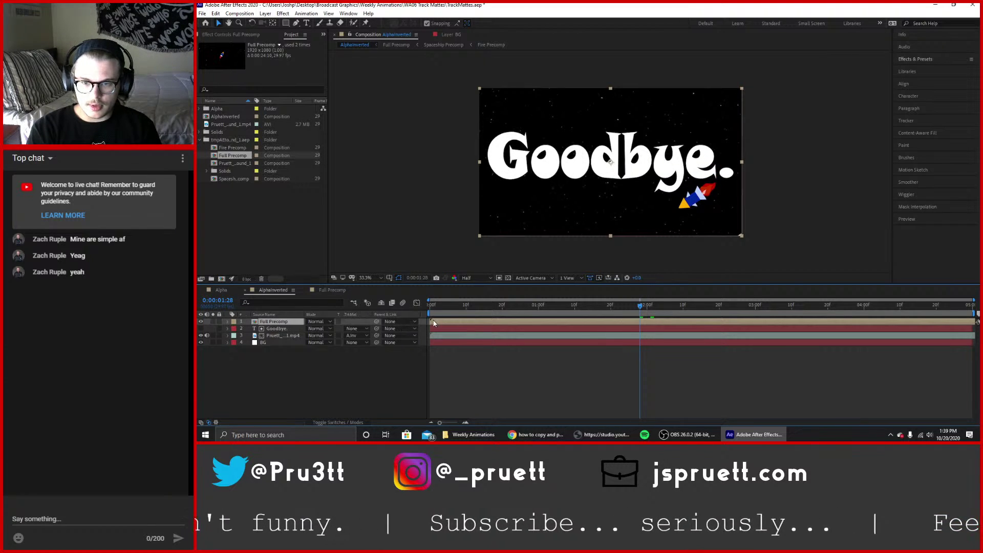
{"action": "left_click_drag", "start_coordinate": [431, 321], "coordinate": [824, 319]}
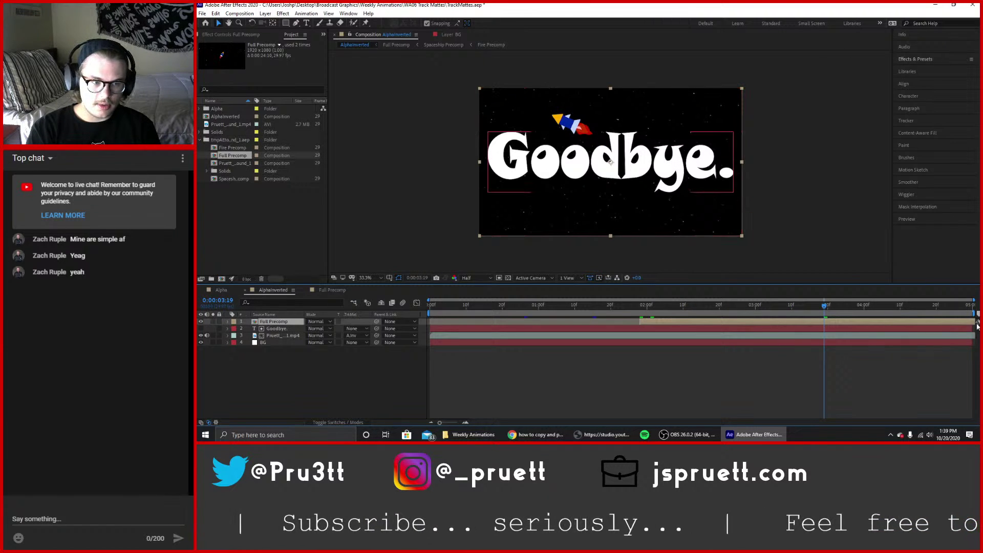
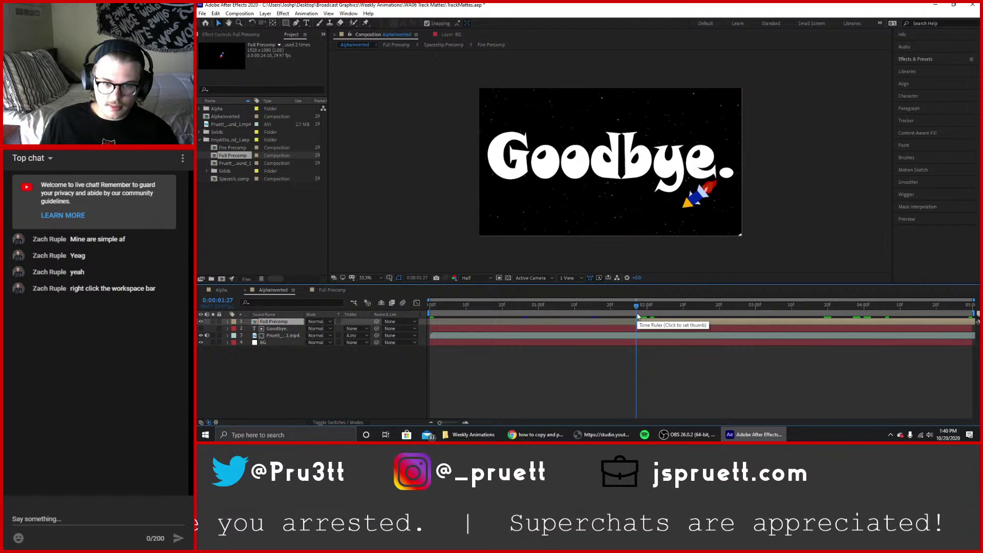
{"action": "left_click", "coordinate": [638, 315]}
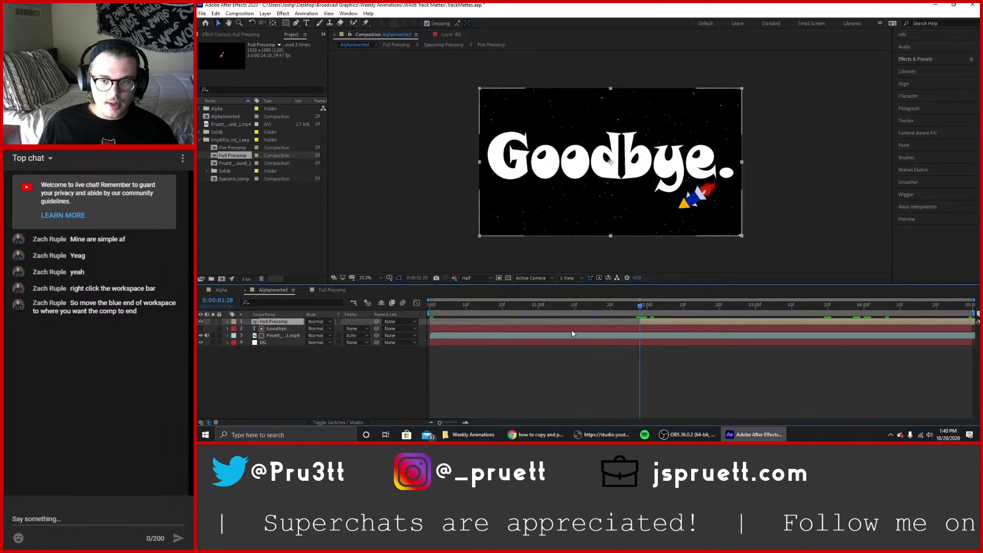
Find the frame where the rocket should leave and trim the end of the Full Precomp layer to 0:00:03:27.
{"action": "left_click_drag", "start_coordinate": [640, 308], "coordinate": [978, 320]}
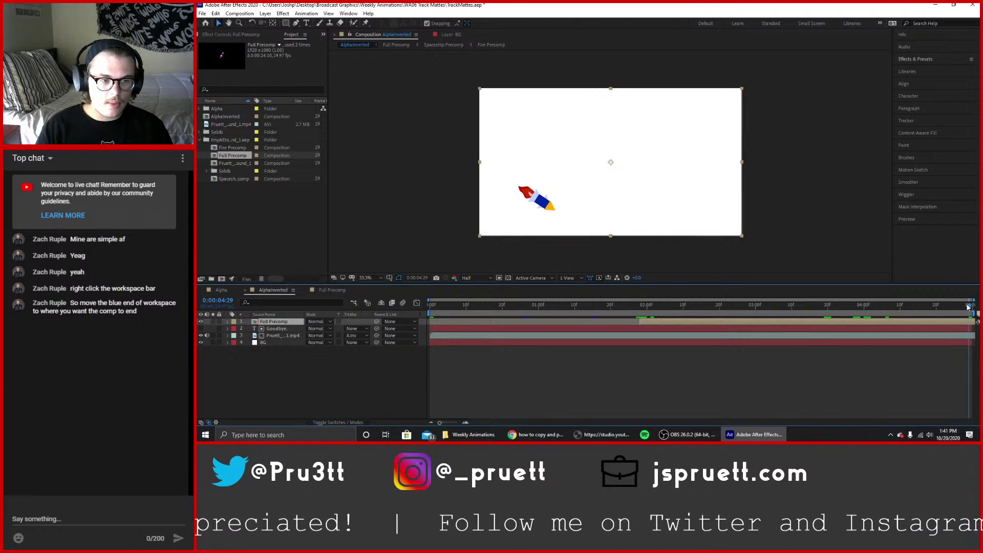
{"action": "left_click_drag", "start_coordinate": [968, 305], "coordinate": [860, 306]}
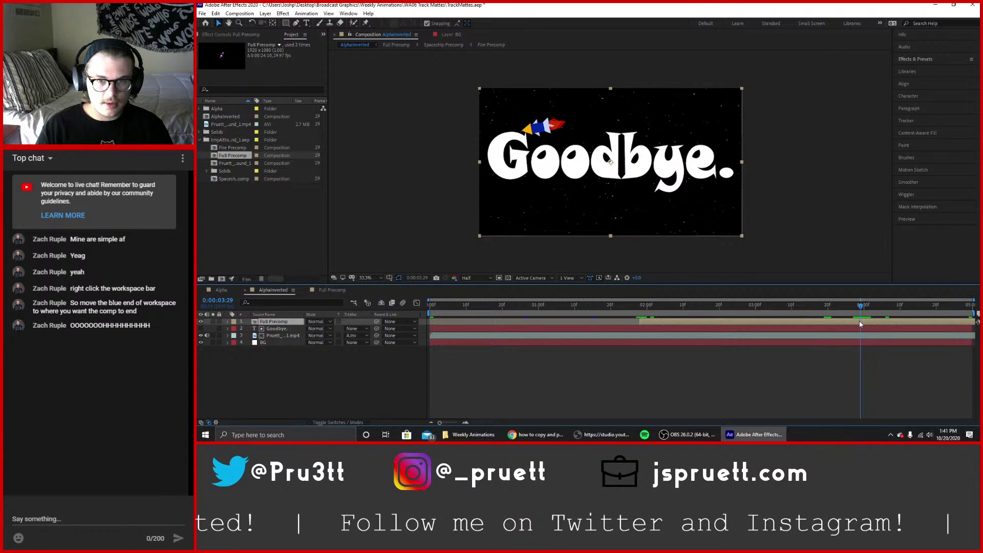
{"action": "left_click_drag", "start_coordinate": [862, 307], "coordinate": [854, 311]}
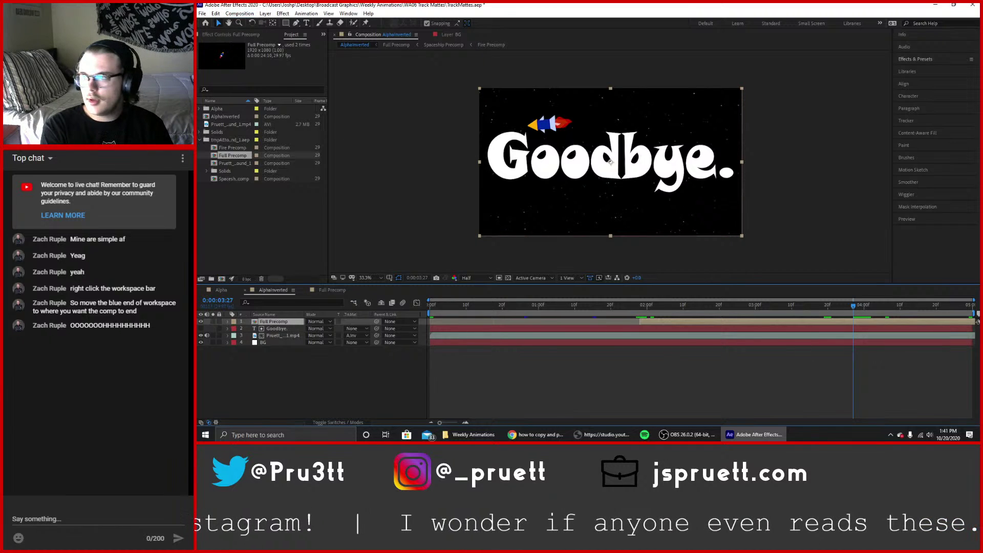
{"action": "key", "text": "alt+Tab"}
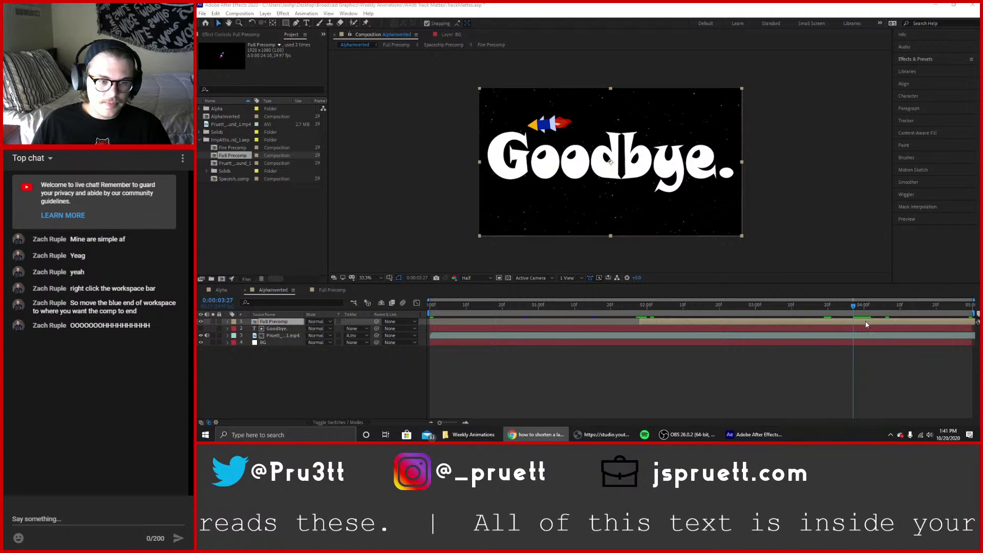
{"action": "left_click", "coordinate": [865, 321]}
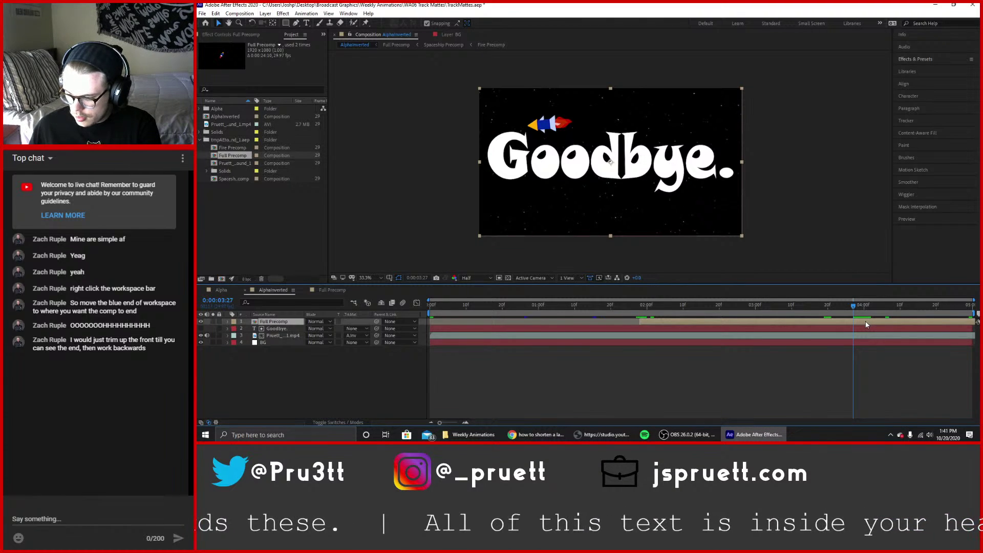
{"action": "key", "text": "alt+bracketright"}
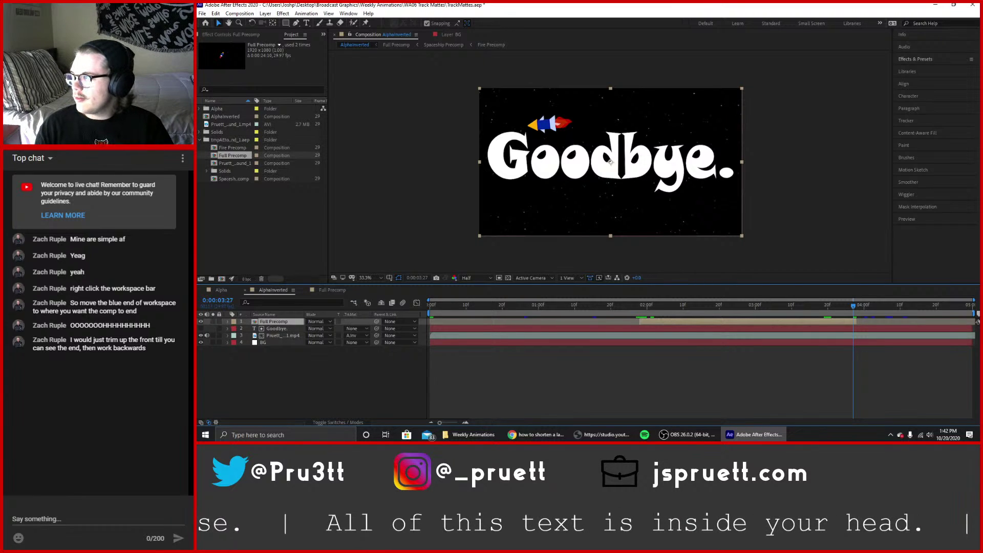
Return to the start of the AlphaInverted timeline and set the composition preview resolution to Full.
{"action": "key", "text": "alt+Tab"}
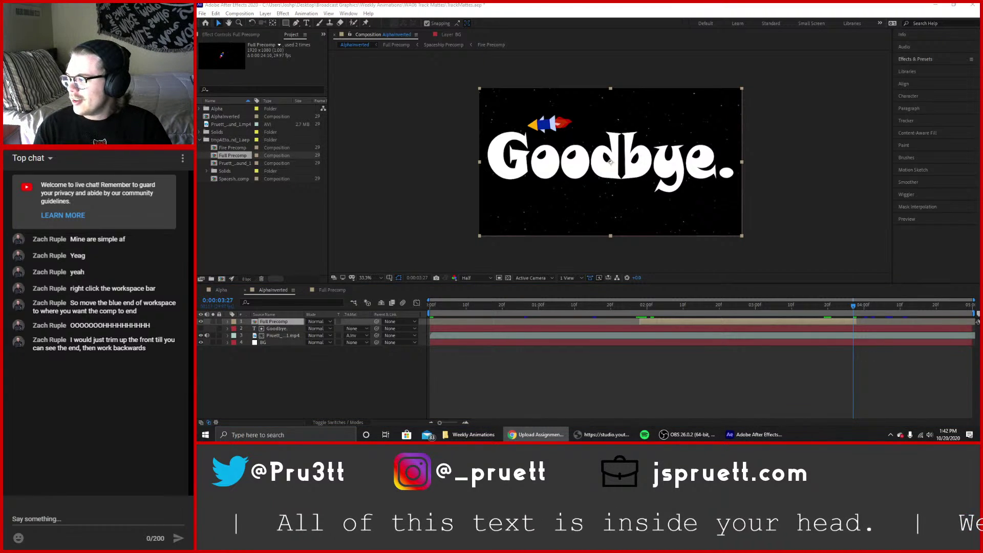
{"action": "key", "text": "alt+Tab"}
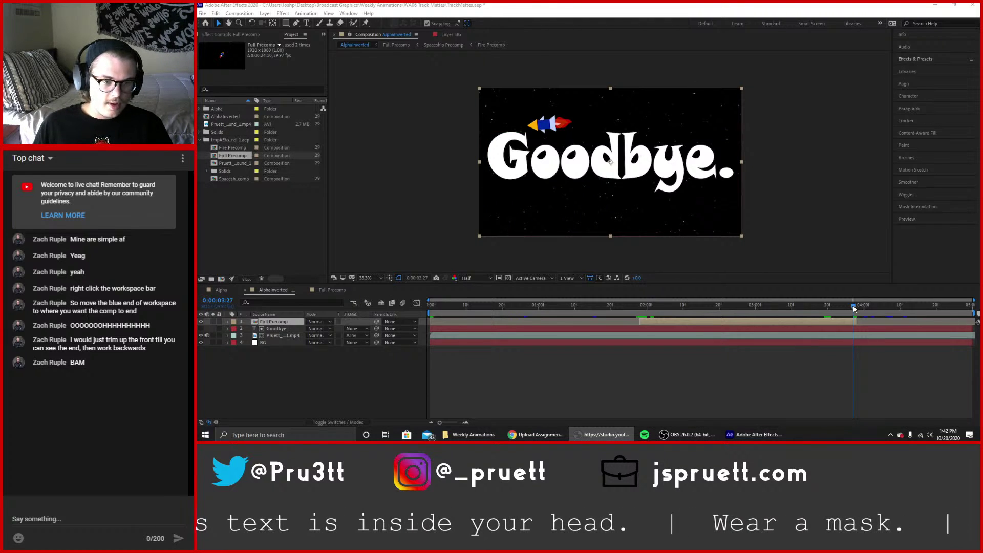
{"action": "left_click_drag", "start_coordinate": [853, 306], "coordinate": [425, 306]}
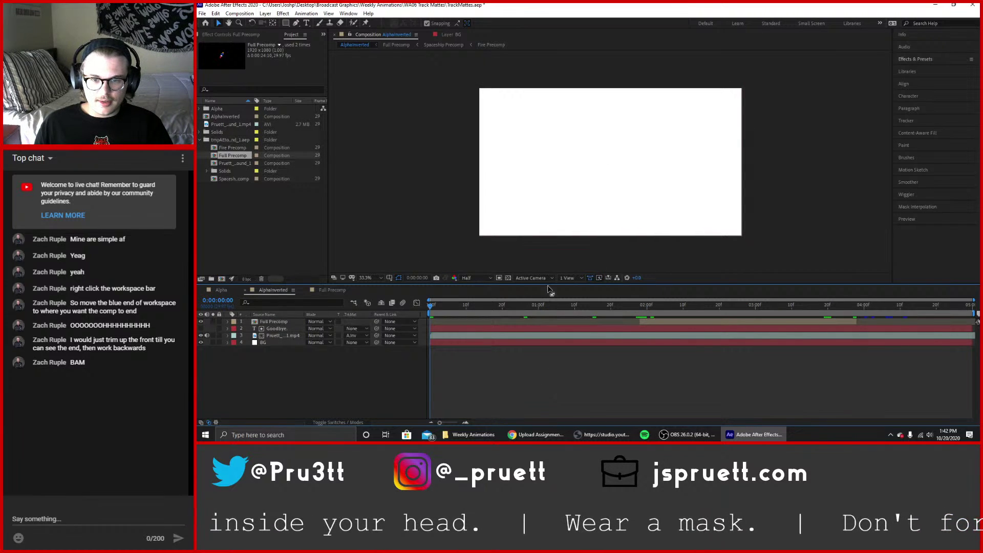
{"action": "left_click", "coordinate": [484, 277]}
{"action": "left_click", "coordinate": [481, 297]}
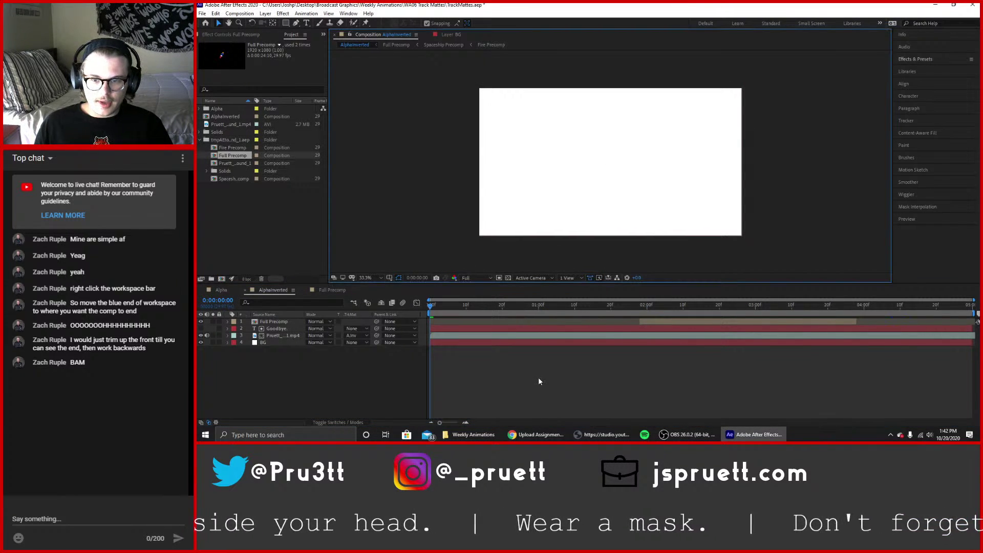
Play back the AlphaInverted animation and scrub to the end of its timeline to check the rocket passing over the Goodbye text.
{"action": "key", "text": "space"}
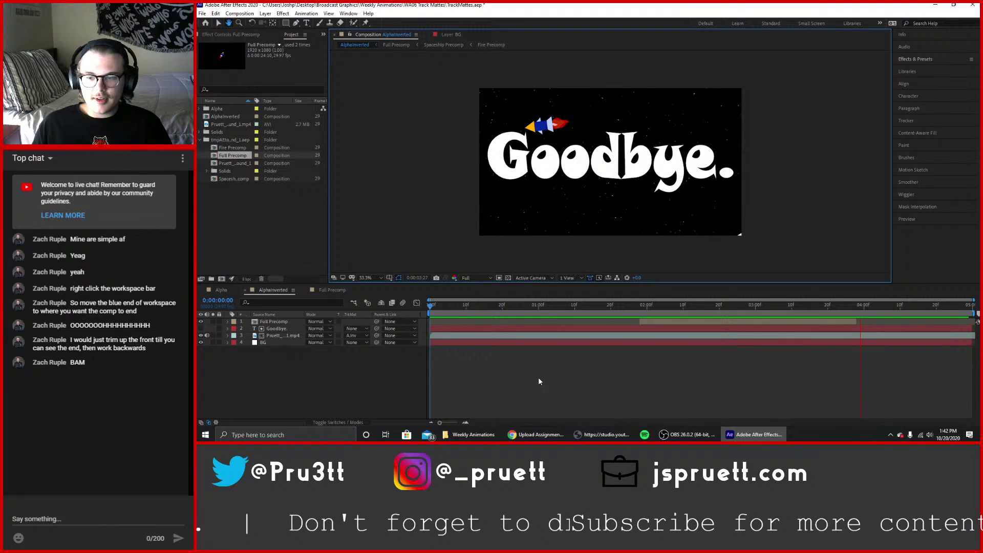
{"action": "key", "text": "space"}
{"action": "left_click", "coordinate": [269, 341]}
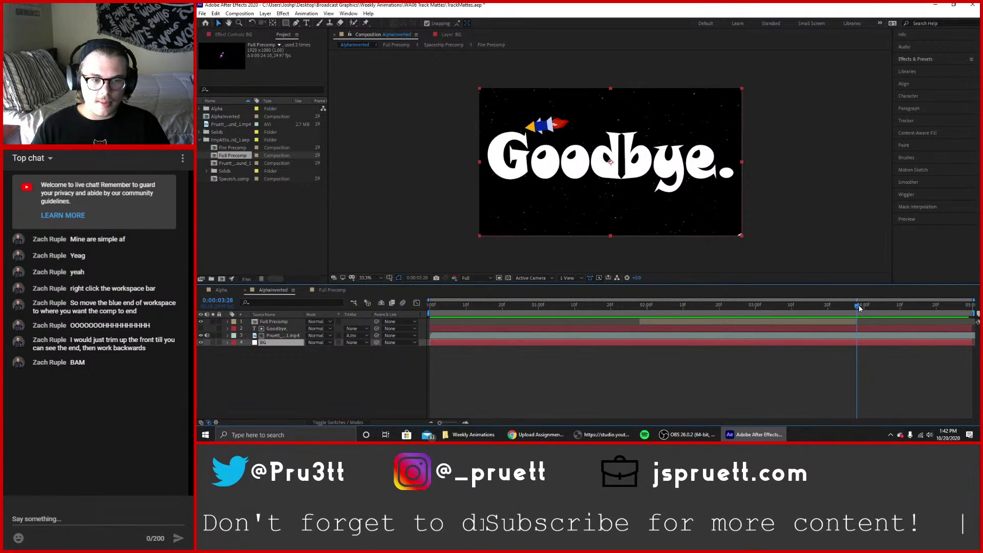
{"action": "left_click_drag", "start_coordinate": [859, 305], "coordinate": [960, 315]}
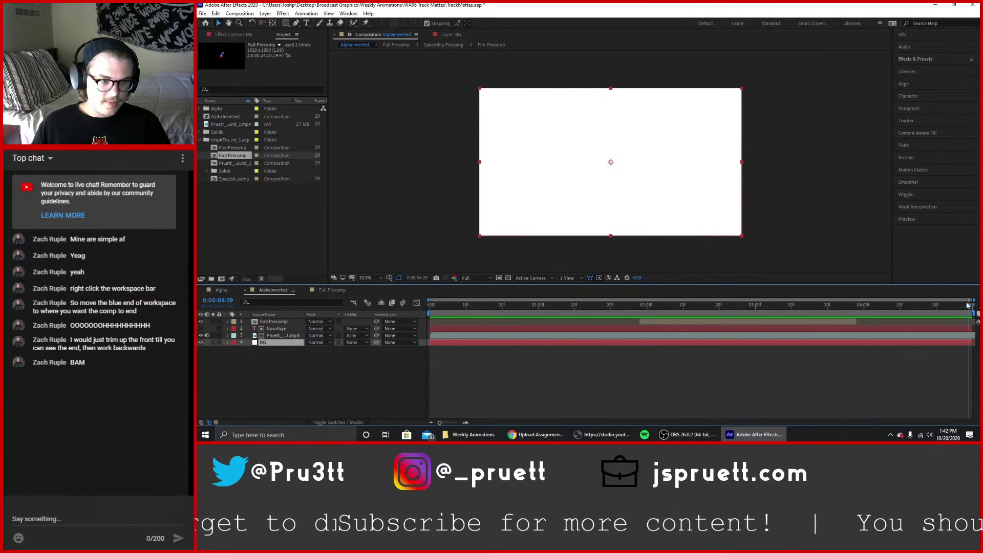
{"action": "left_click", "coordinate": [738, 305]}
{"action": "key", "text": "space"}
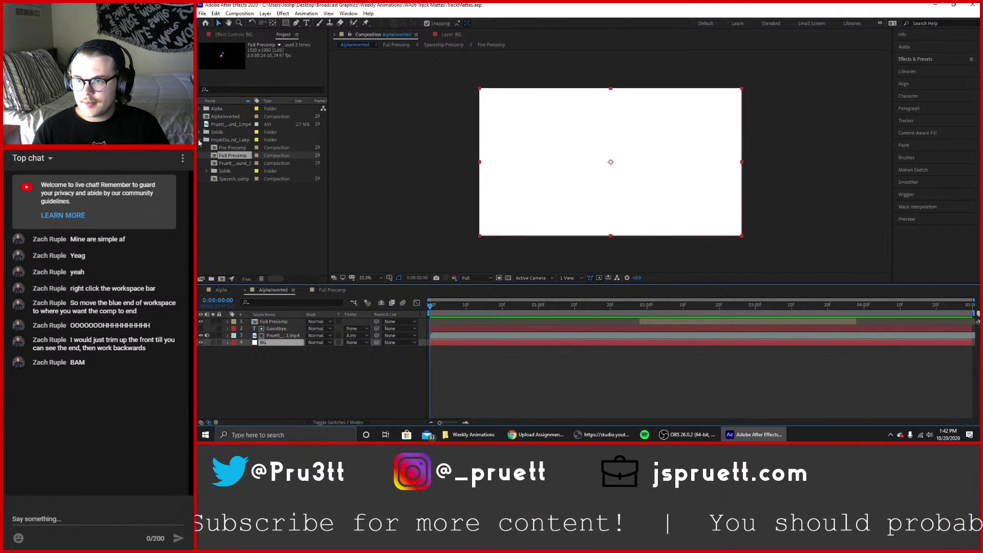
Collapse the imported project's folder and create a new project folder named AlphaInverted.
{"action": "double_click", "coordinate": [230, 139]}
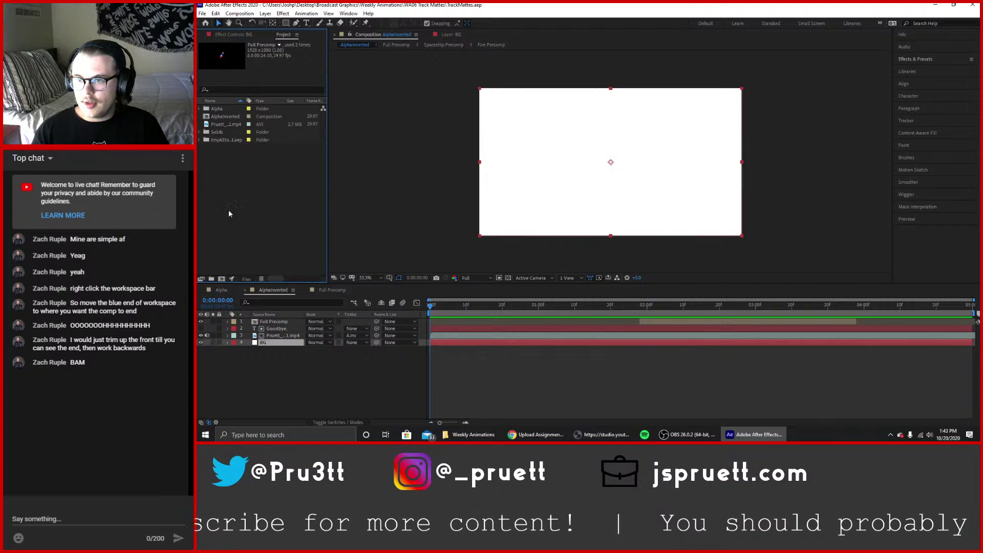
{"action": "right_click", "coordinate": [229, 210]}
{"action": "key", "text": "Escape"}
{"action": "left_click", "coordinate": [212, 279]}
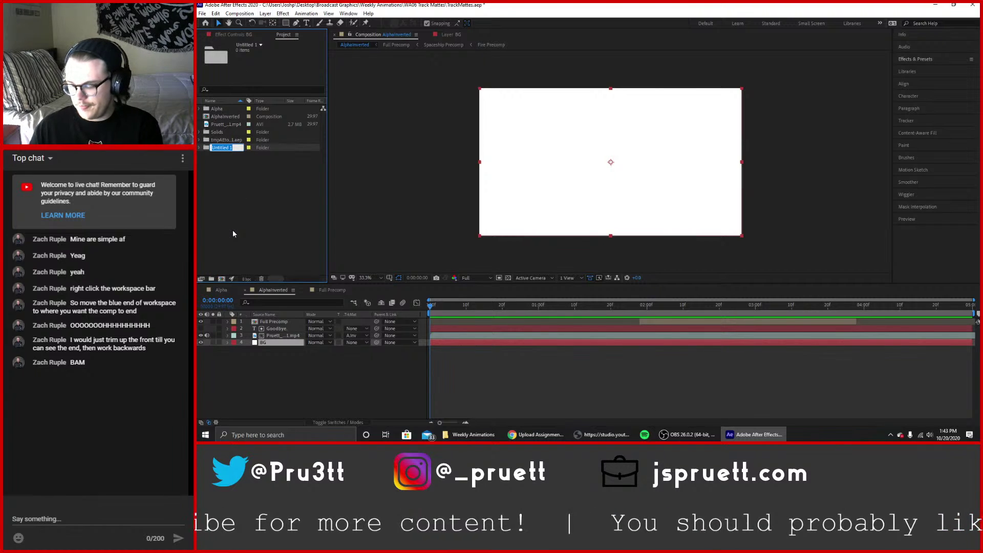
{"action": "type", "text": "AlphaI"}
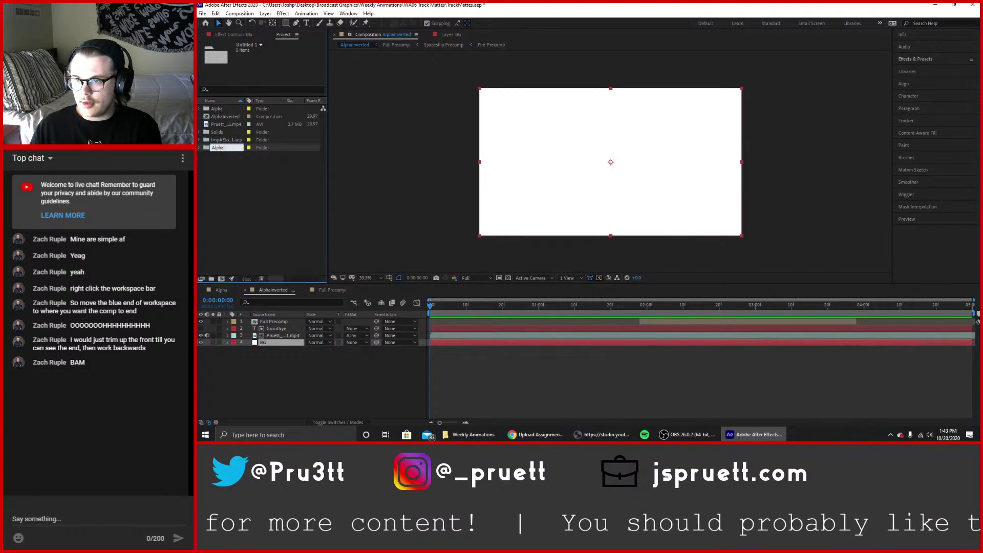
{"action": "type", "text": "nverted"}
{"action": "key", "text": "Return"}
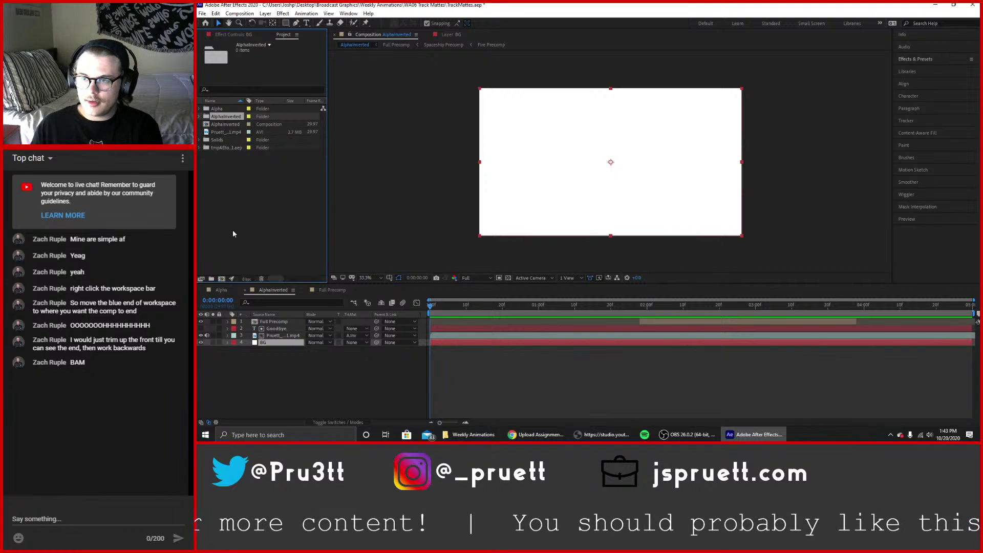
Move the imported project's folder, the AlphaInverted composition and the loose mp4 footage into the AlphaInverted folder.
{"action": "left_click", "coordinate": [220, 147]}
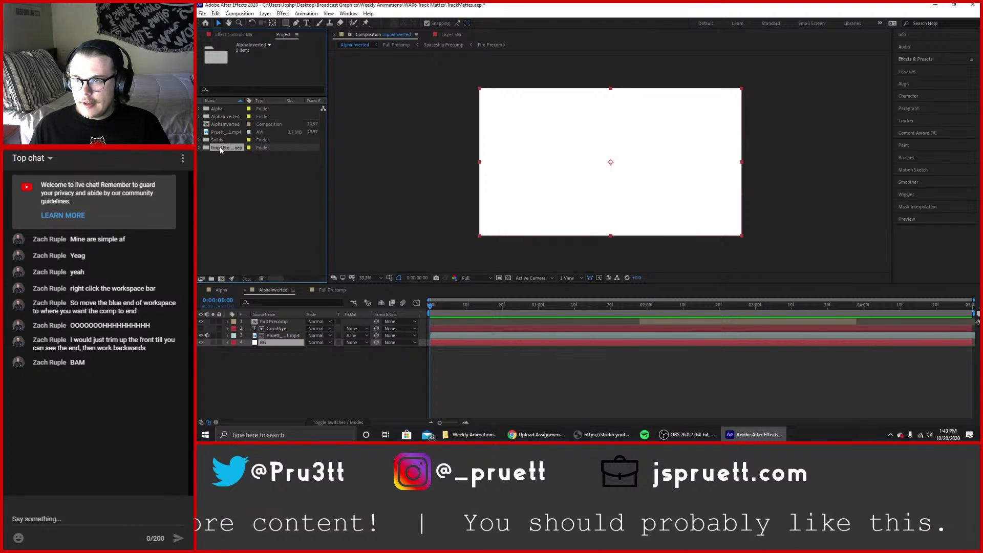
{"action": "key", "text": "Delete"}
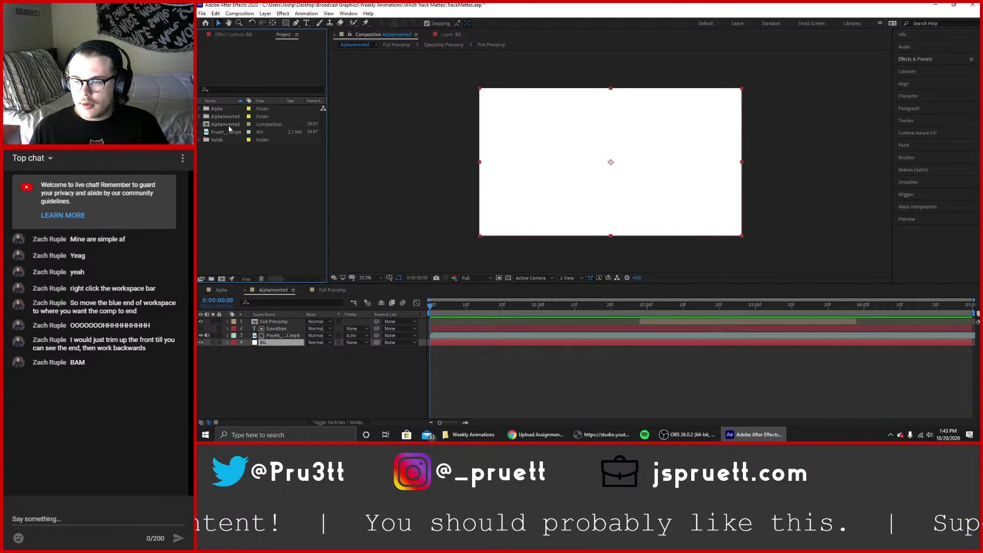
{"action": "left_click_drag", "start_coordinate": [229, 128], "coordinate": [231, 118]}
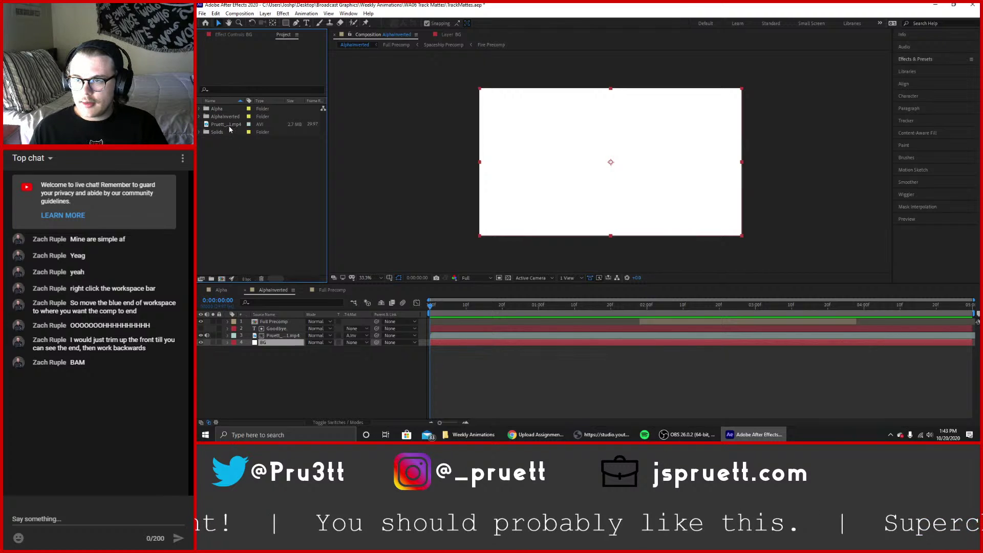
{"action": "left_click", "coordinate": [228, 125]}
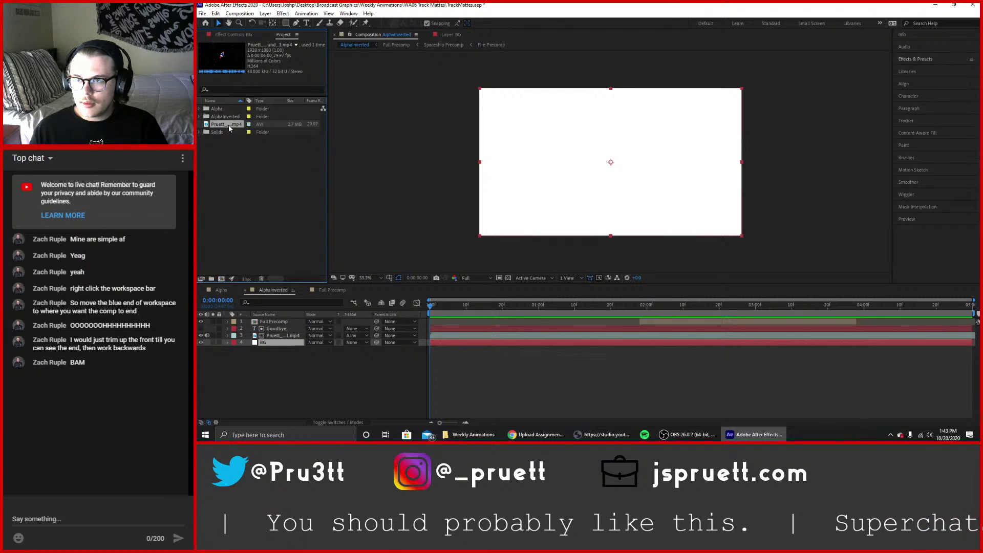
{"action": "left_click_drag", "start_coordinate": [228, 125], "coordinate": [231, 116]}
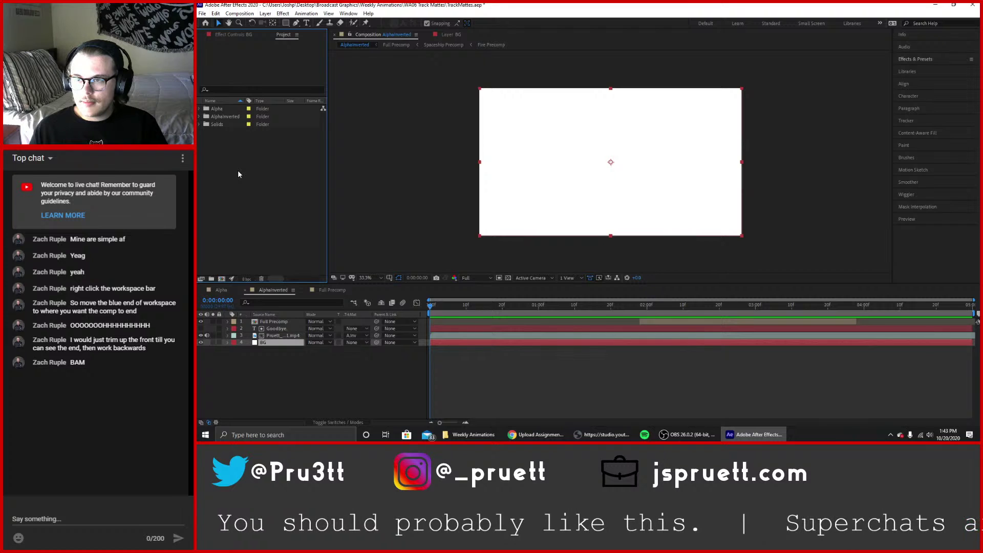
Close the AlphaInverted and Full Precomp timelines, leaving only the Alpha composition open.
{"action": "left_click_drag", "start_coordinate": [674, 306], "coordinate": [396, 304]}
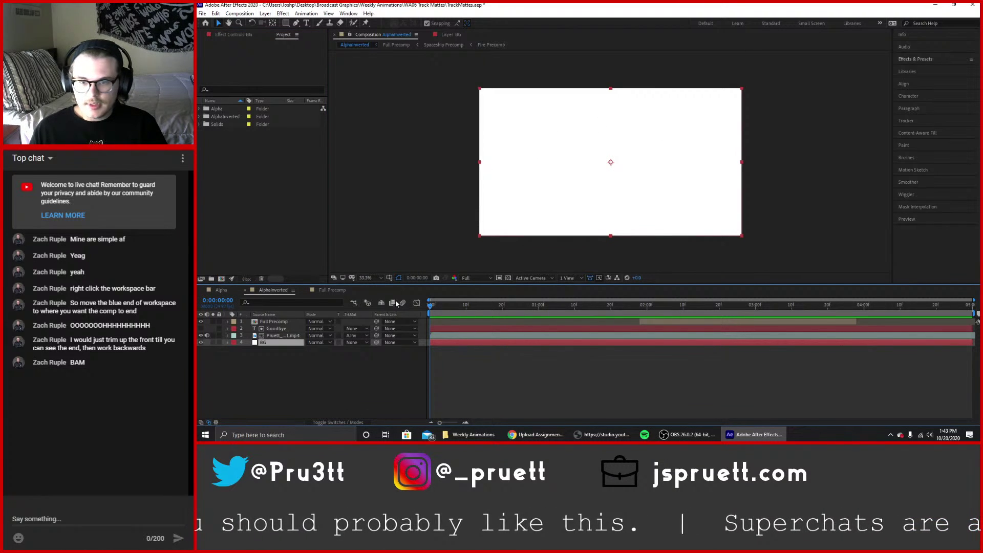
{"action": "left_click", "coordinate": [245, 290]}
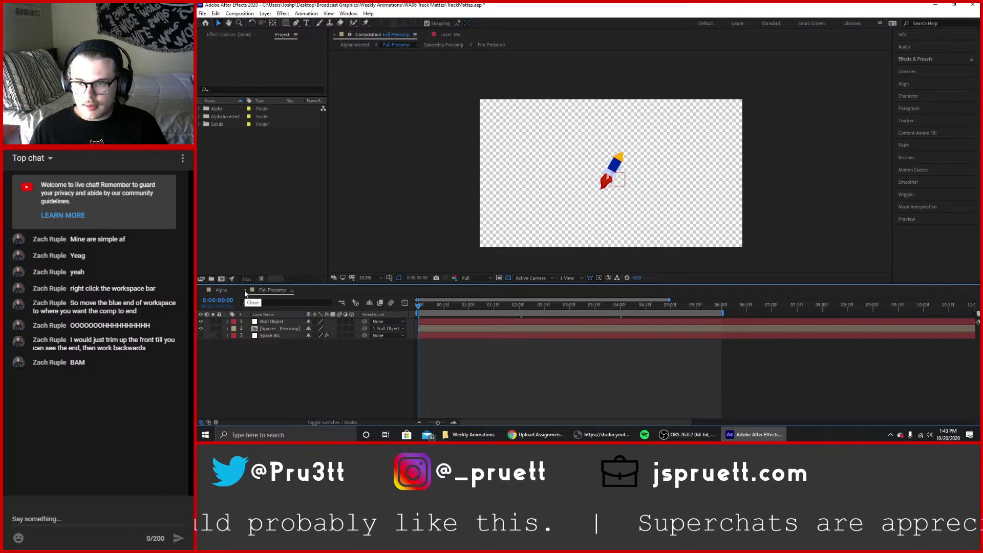
{"action": "left_click", "coordinate": [245, 290]}
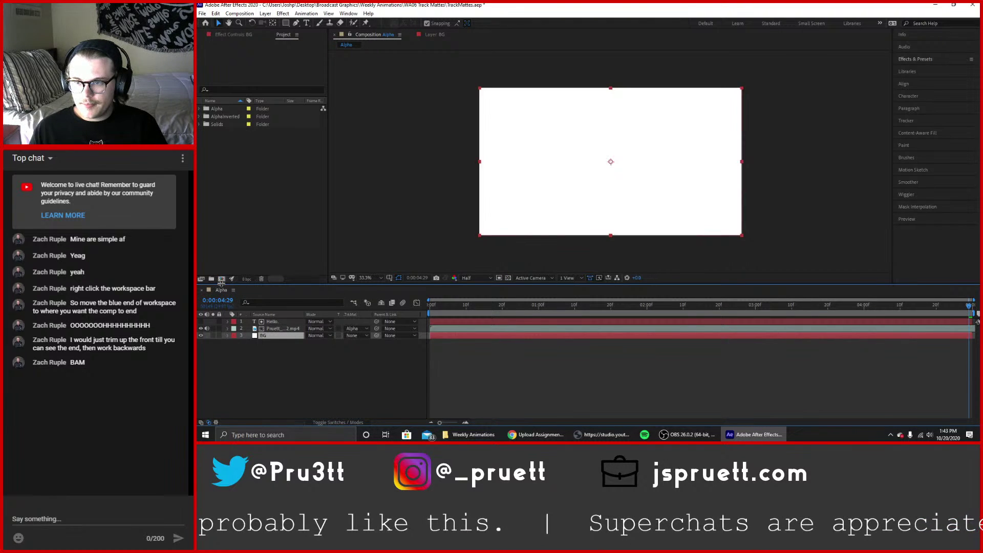
Create a composition named Luma with the HDTV 1080 29.97 preset and a duration of 0:00:05:00.
{"action": "left_click", "coordinate": [221, 279]}
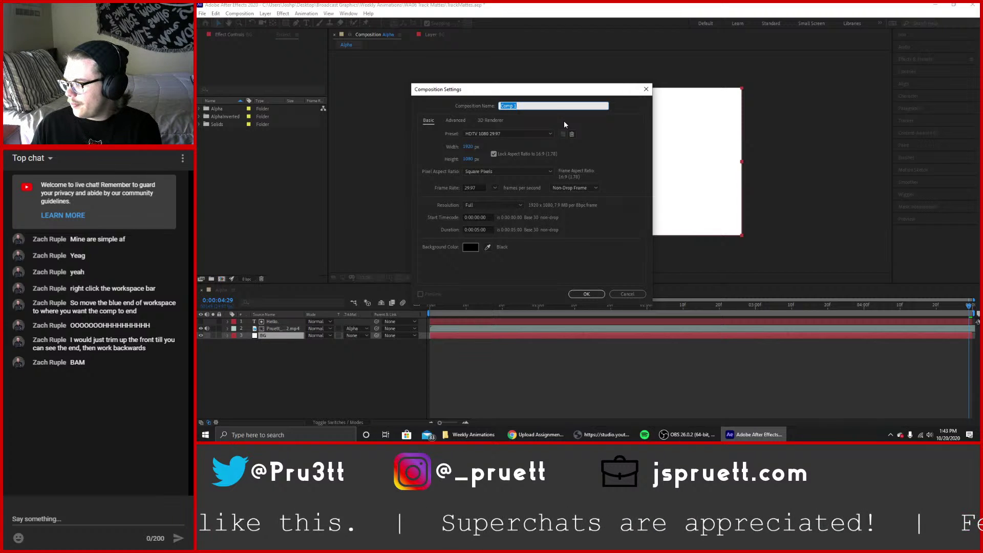
{"action": "type", "text": "Luma"}
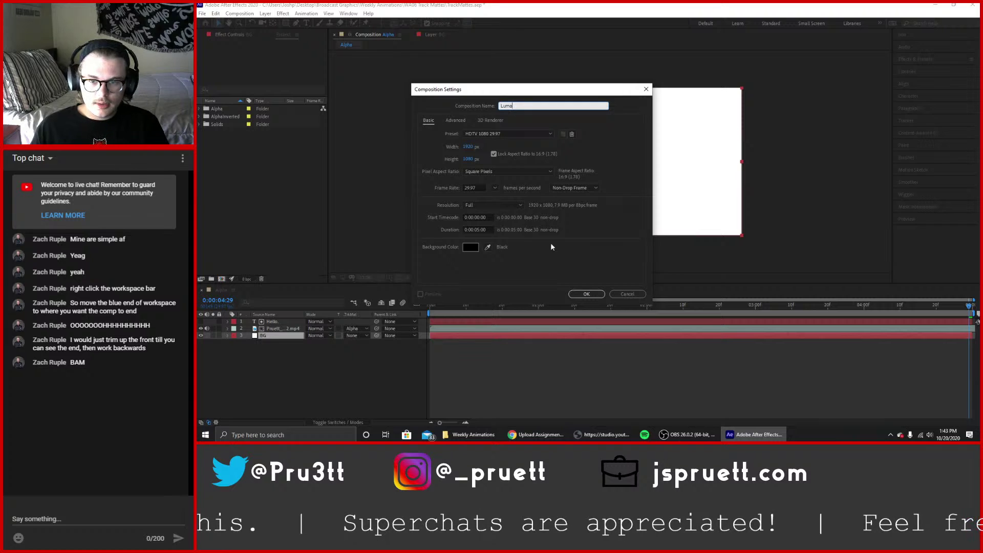
{"action": "left_click", "coordinate": [579, 294]}
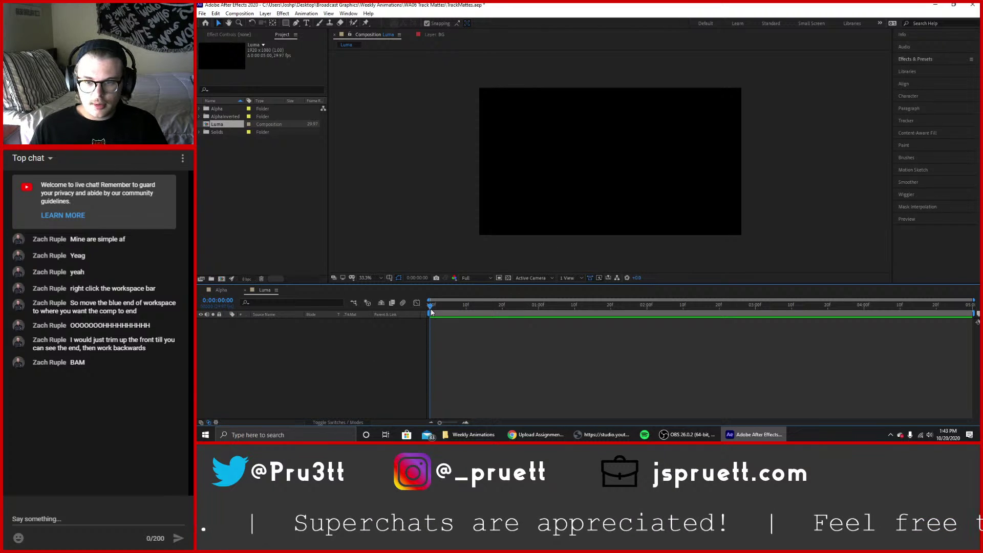
{"action": "mouse_move", "coordinate": [432, 306]}
{"action": "left_mouse_down"}
{"action": "mouse_move", "coordinate": [912, 306]}
{"action": "mouse_move", "coordinate": [429, 306]}
{"action": "left_mouse_up"}
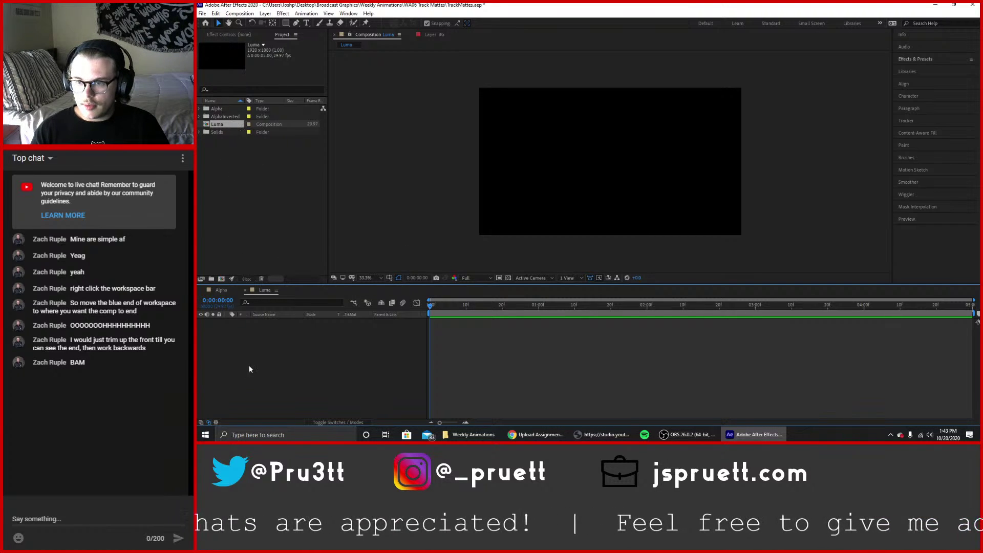
Add the white BG solid to the Luma composition and start a new text layer above it.
{"action": "left_click", "coordinate": [200, 132]}
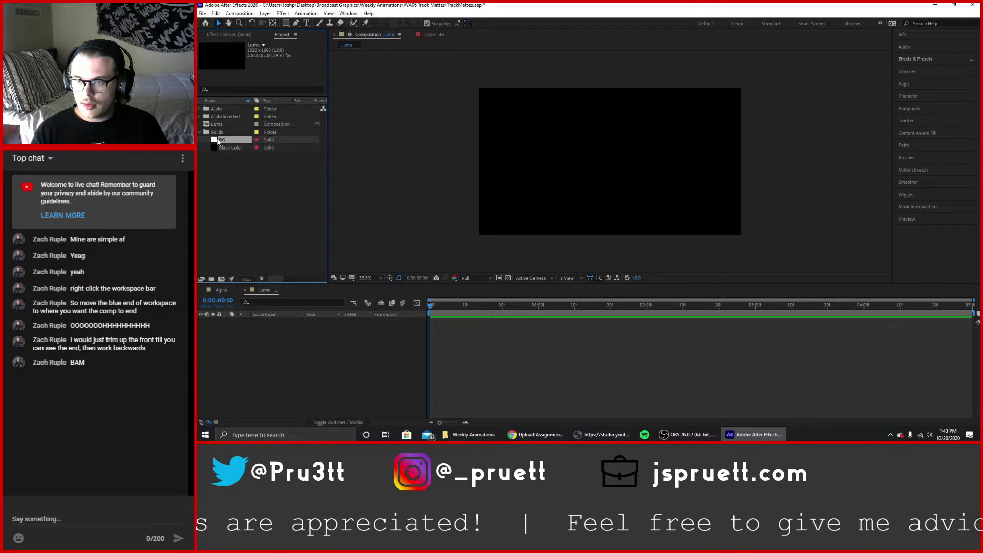
{"action": "left_click_drag", "start_coordinate": [222, 140], "coordinate": [253, 389]}
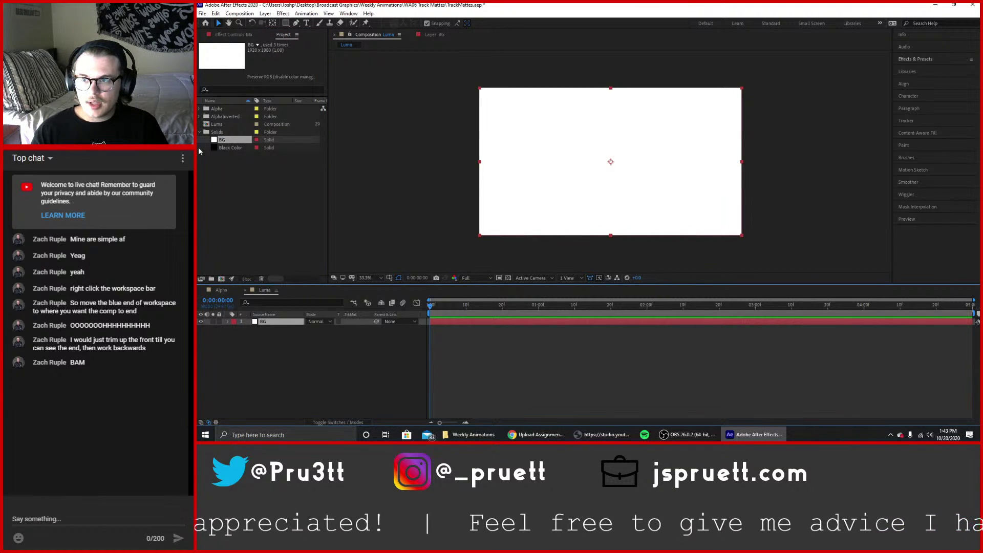
{"action": "left_click", "coordinate": [306, 23]}
{"action": "left_click", "coordinate": [573, 177]}
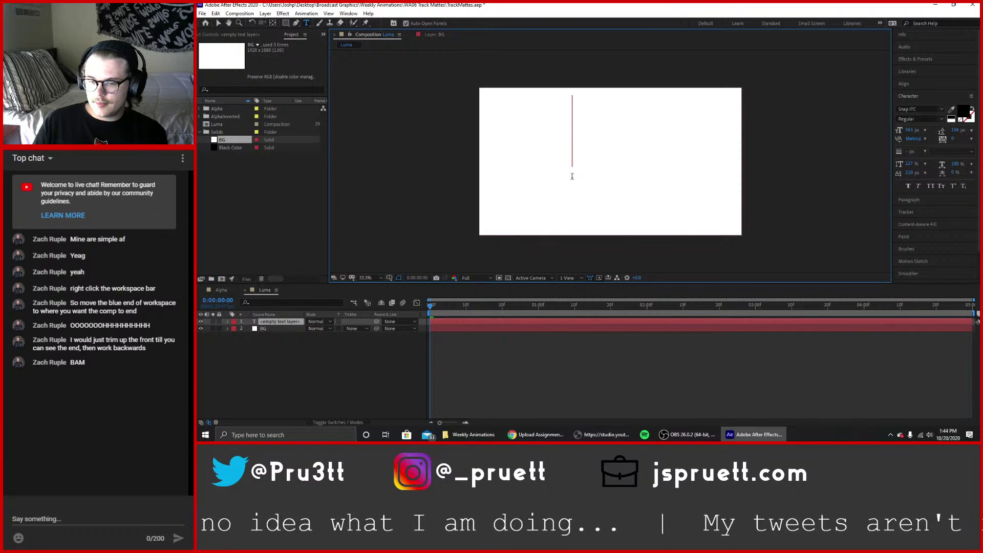
{"action": "type", "text": "fjd;akljd"}
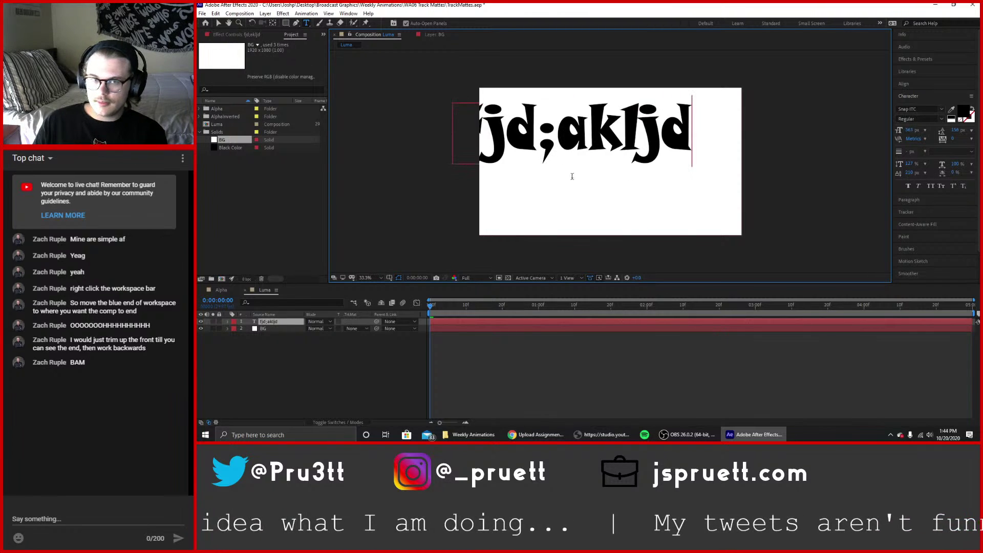
{"action": "key", "text": "BackSpace"}
{"action": "key", "text": "BackSpace"}
{"action": "key", "text": "BackSpace"}
{"action": "key", "text": "BackSpace"}
{"action": "key", "text": "BackSpace"}
{"action": "key", "text": "BackSpace"}
{"action": "key", "text": "BackSpace"}
{"action": "key", "text": "BackSpace"}
{"action": "key", "text": "BackSpace"}
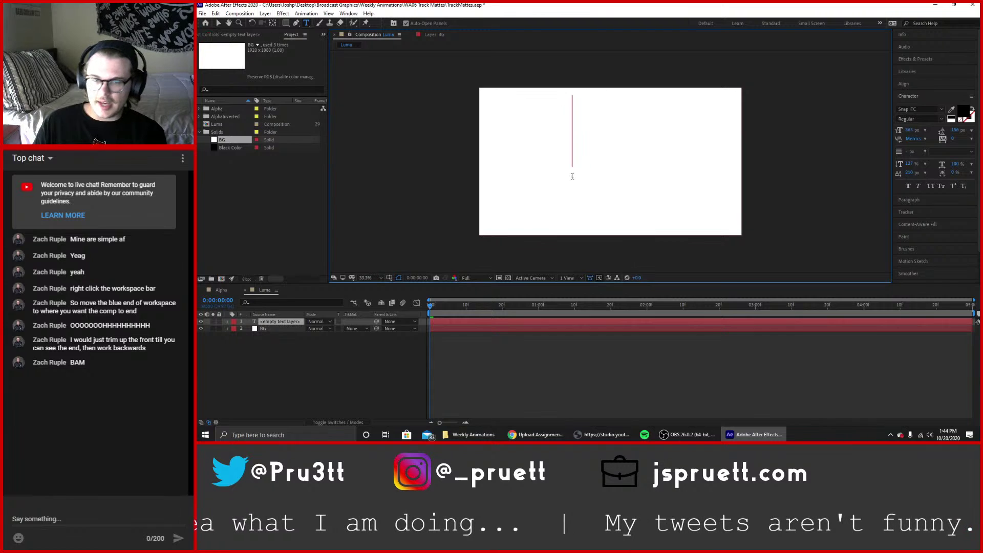
{"action": "type", "text": "asdf"}
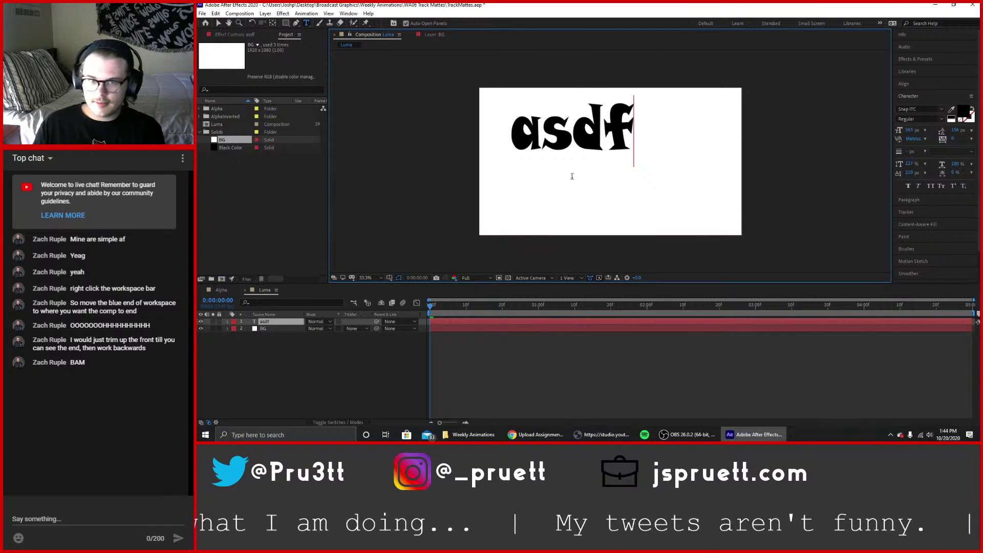
{"action": "key", "text": "BackSpace"}
{"action": "key", "text": "BackSpace"}
{"action": "key", "text": "BackSpace"}
{"action": "key", "text": "BackSpace"}
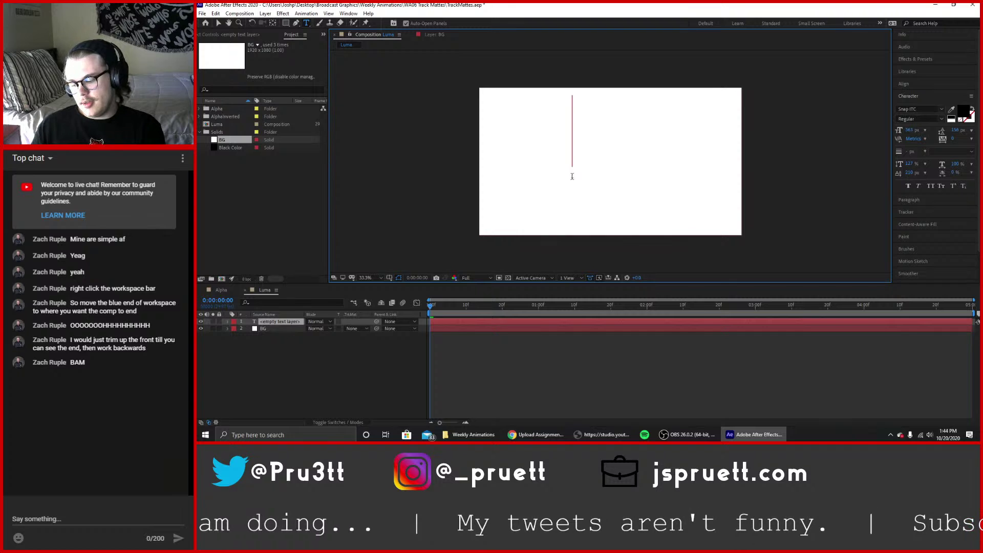
Enter "Nothing." in the new text layer and centre it in the Luma composition.
{"action": "type", "text": "Nothing."}
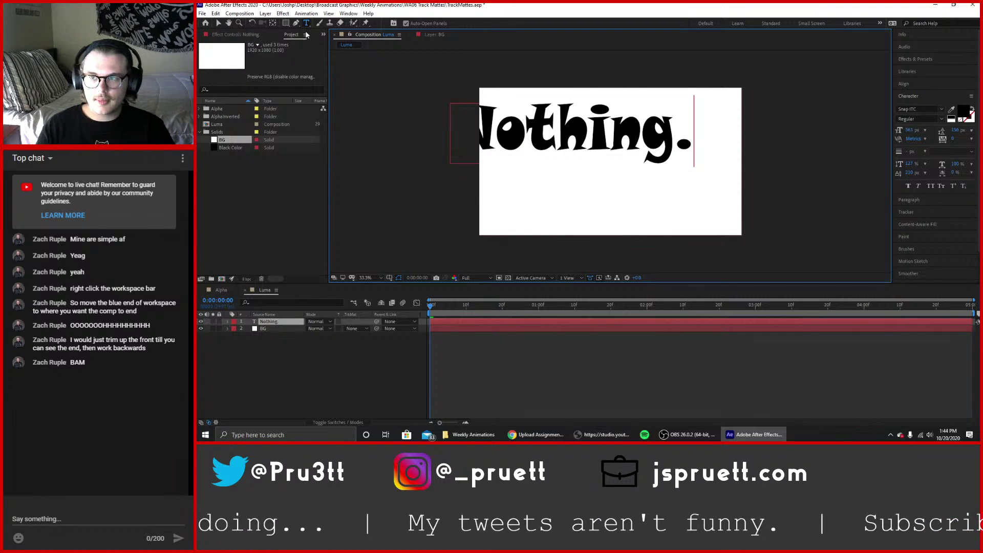
{"action": "key", "text": "Escape"}
{"action": "left_click_drag", "start_coordinate": [636, 119], "coordinate": [676, 147]}
{"action": "left_click", "coordinate": [920, 85]}
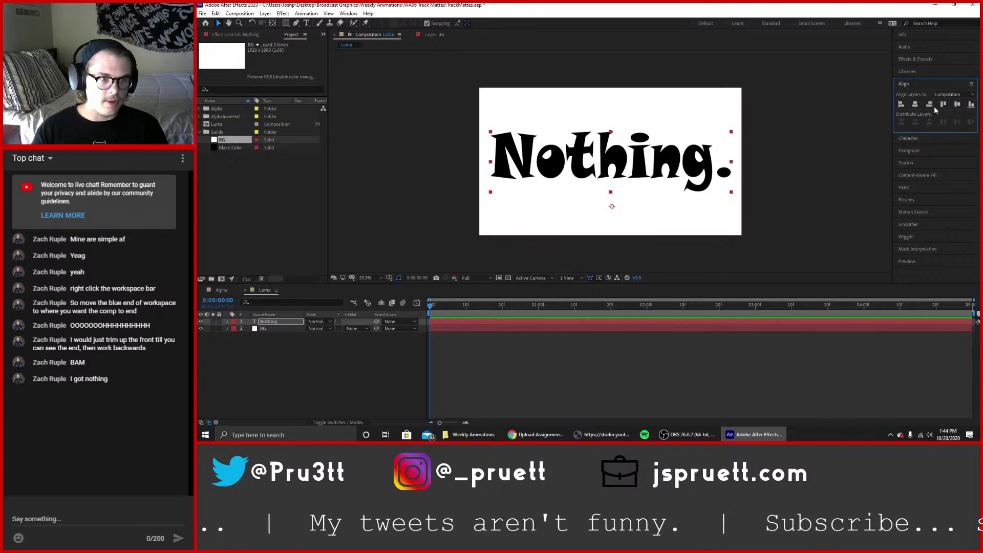
{"action": "left_click", "coordinate": [641, 395]}
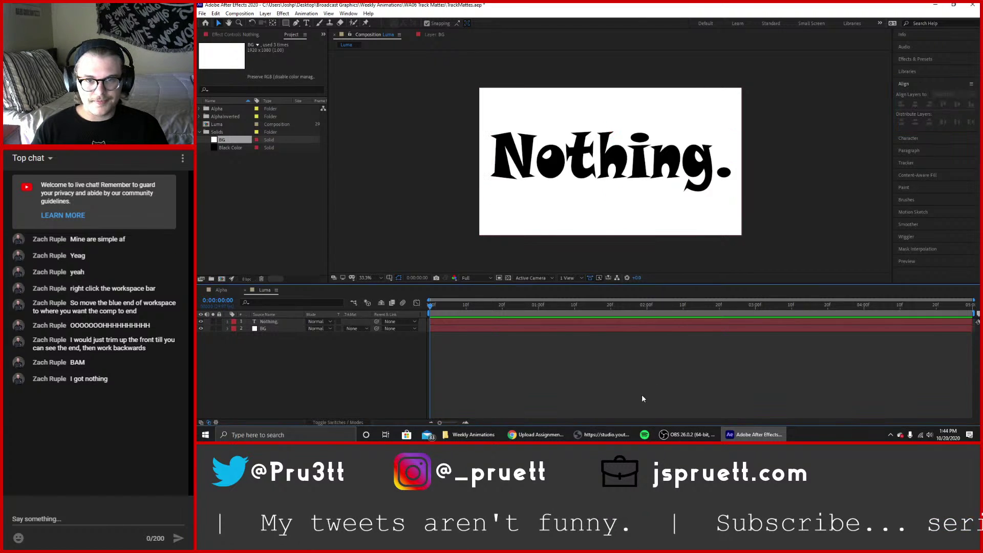
Change the font of the "Nothing." text to Matura MT Script Capitals.
{"action": "left_click", "coordinate": [635, 159]}
{"action": "double_click", "coordinate": [635, 159]}
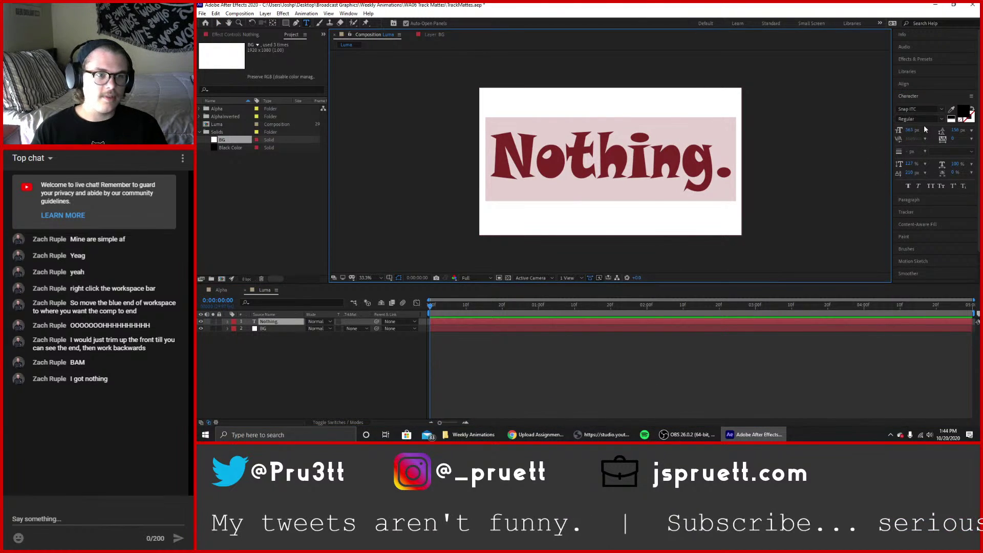
{"action": "left_click", "coordinate": [942, 109]}
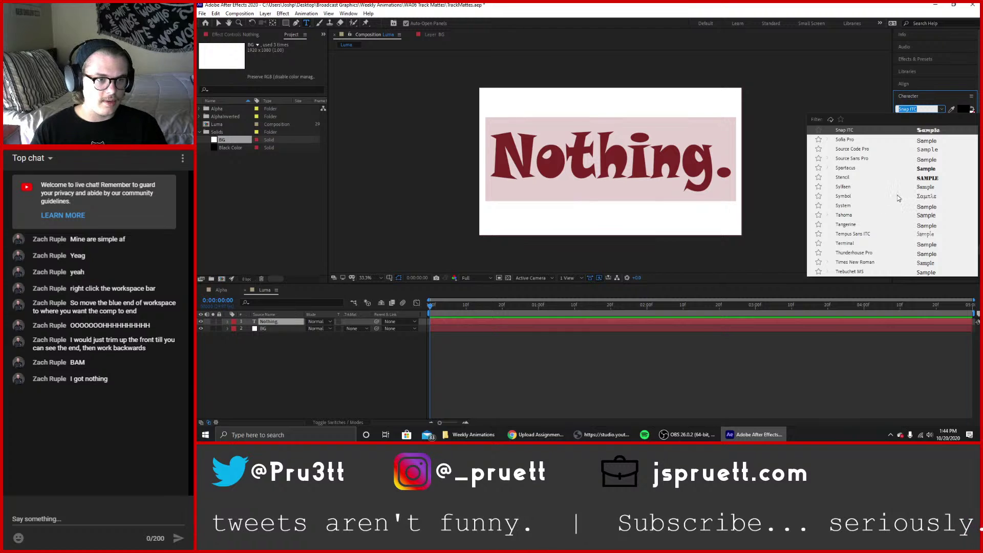
{"action": "scroll", "coordinate": [903, 196], "scroll_direction": "down", "scroll_amount": 10}
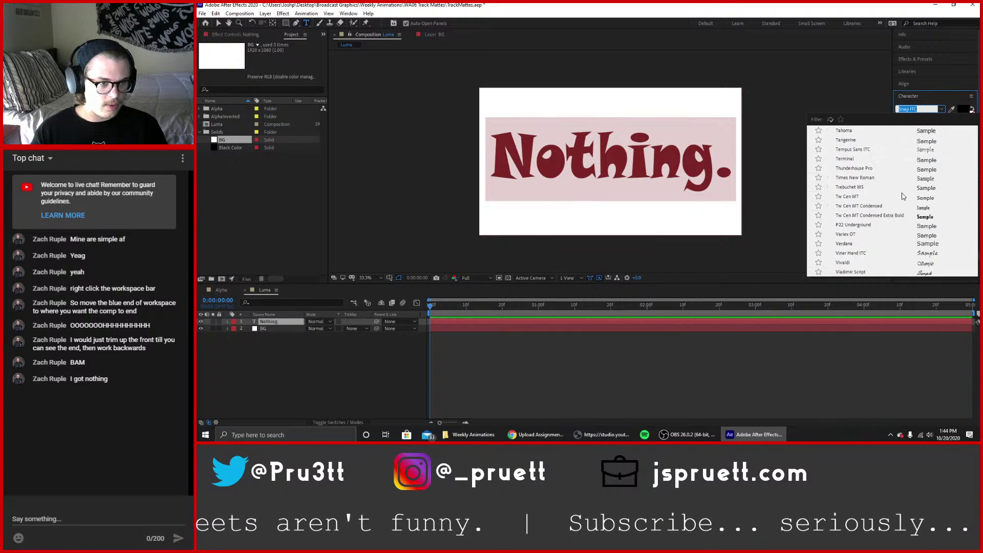
{"action": "scroll", "coordinate": [904, 192], "scroll_direction": "up", "scroll_amount": 5}
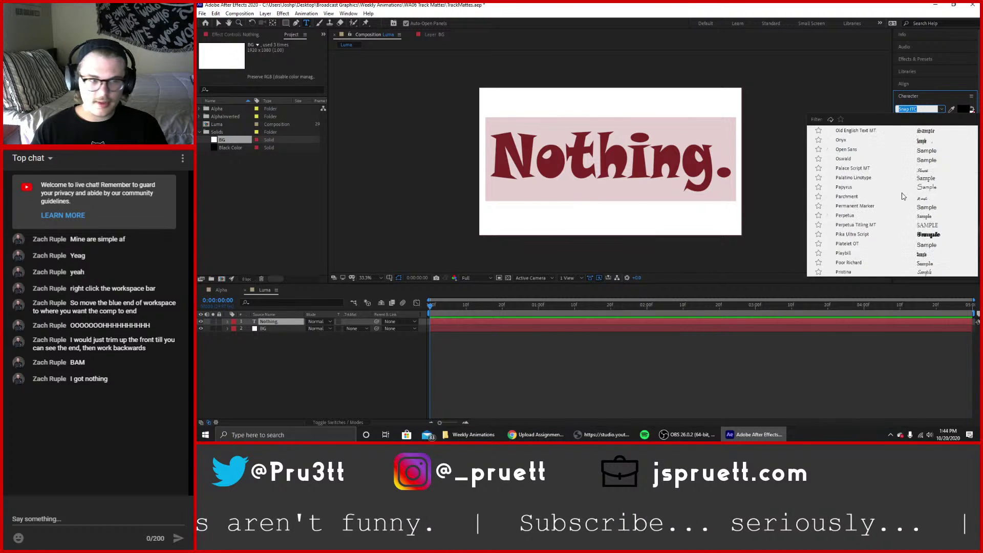
{"action": "scroll", "coordinate": [906, 188], "scroll_direction": "up", "scroll_amount": 5}
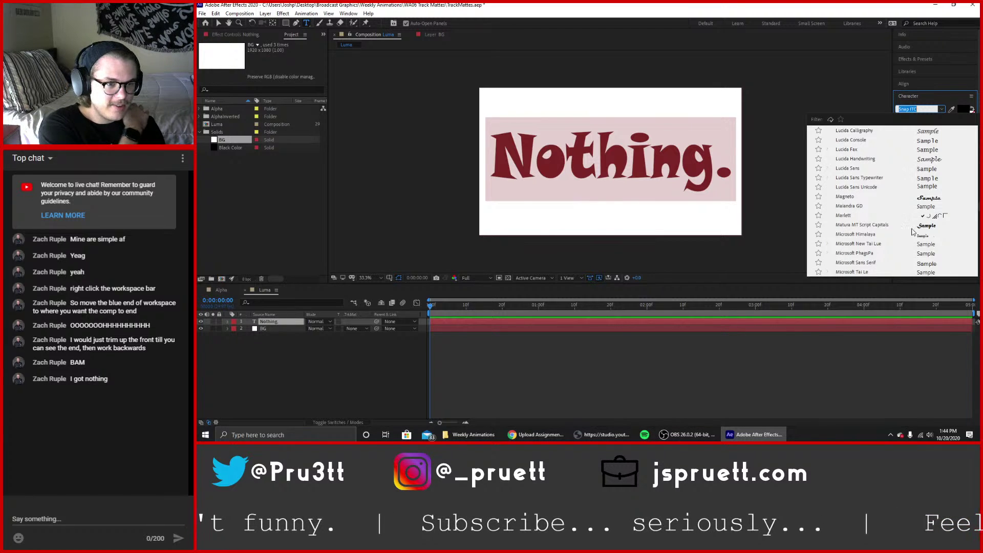
{"action": "left_click", "coordinate": [871, 140]}
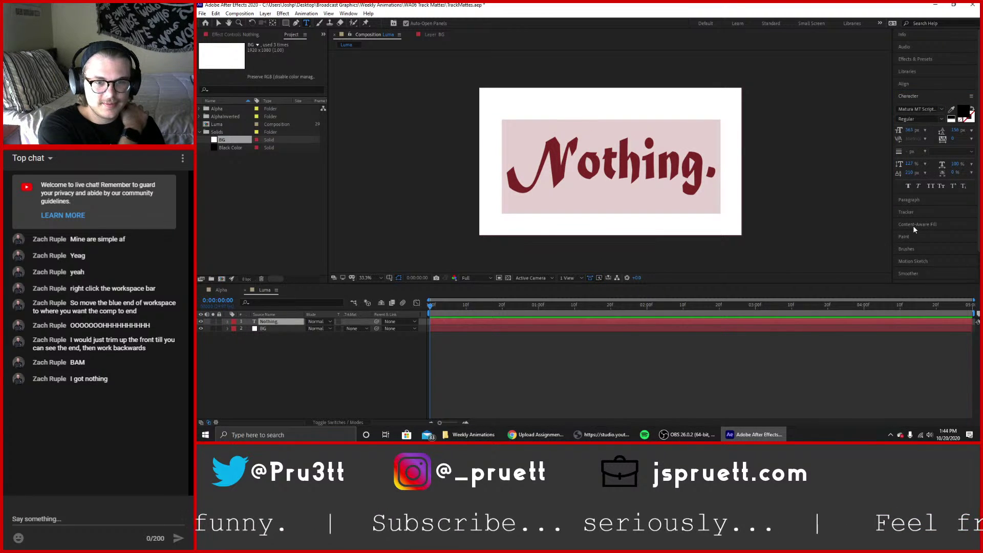
Change the font of the selected "Nothing." text to Elephant.
{"action": "left_click", "coordinate": [936, 111]}
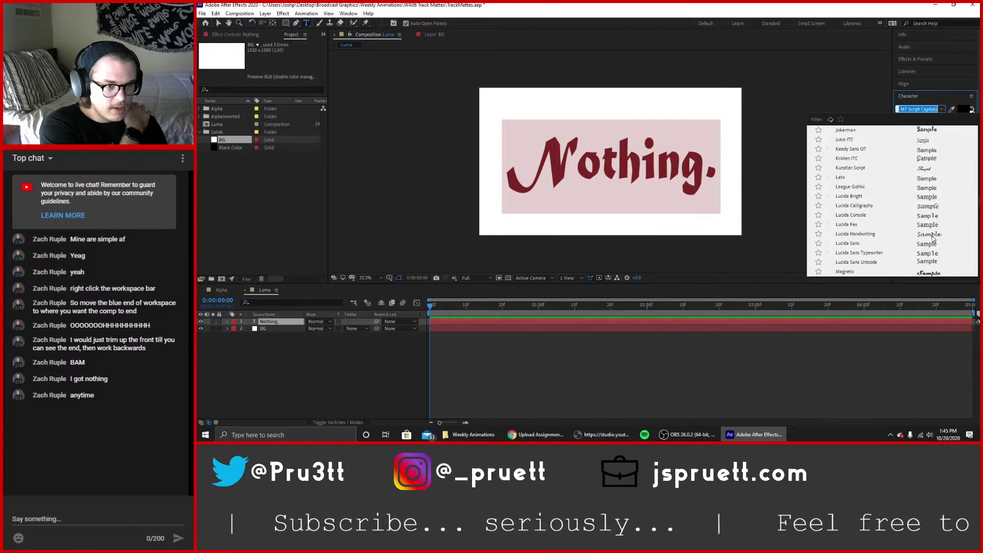
{"action": "scroll", "coordinate": [925, 225], "scroll_direction": "up", "scroll_amount": 2}
{"action": "scroll", "coordinate": [922, 220], "scroll_direction": "up", "scroll_amount": 4}
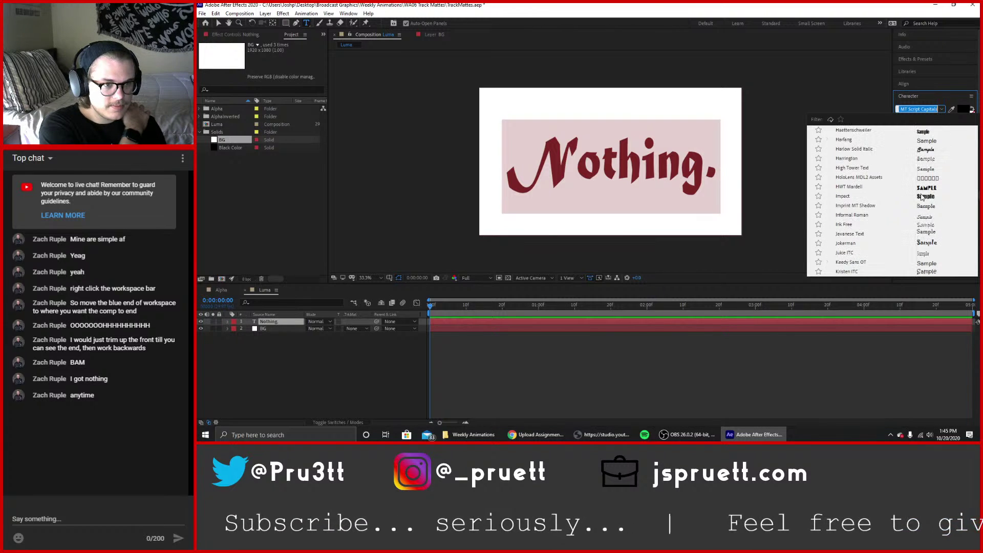
{"action": "scroll", "coordinate": [879, 205], "scroll_direction": "up", "scroll_amount": 1}
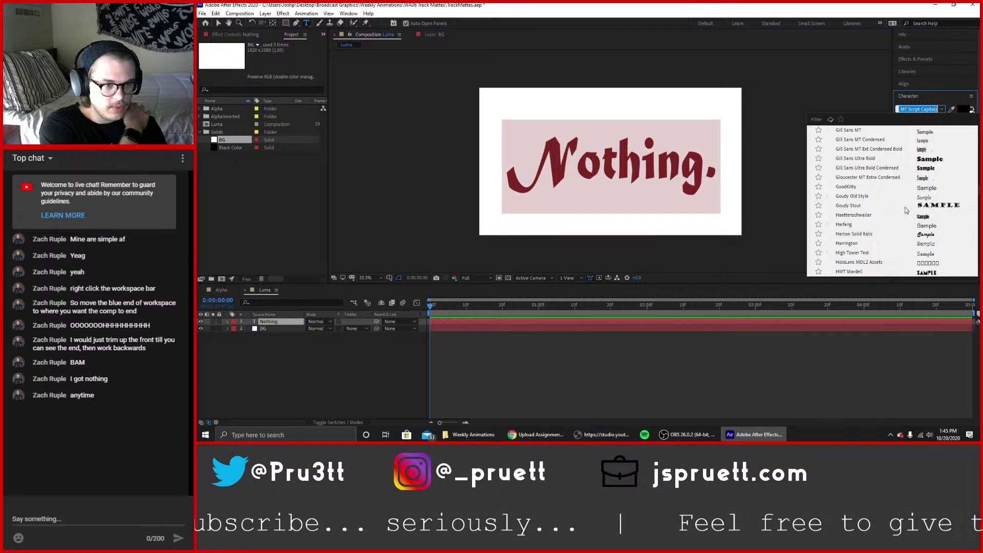
{"action": "scroll", "coordinate": [906, 206], "scroll_direction": "up", "scroll_amount": 7}
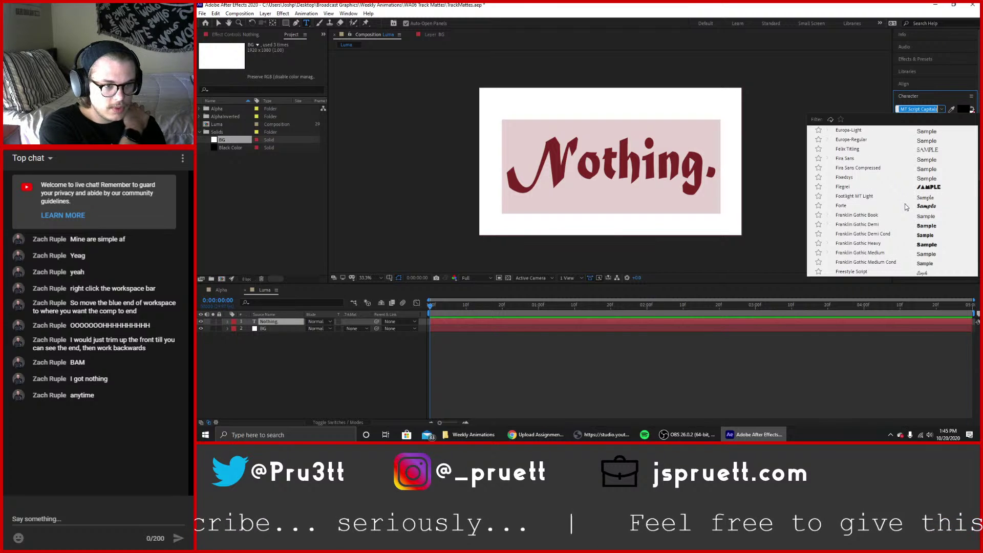
{"action": "scroll", "coordinate": [915, 221], "scroll_direction": "up", "scroll_amount": 4}
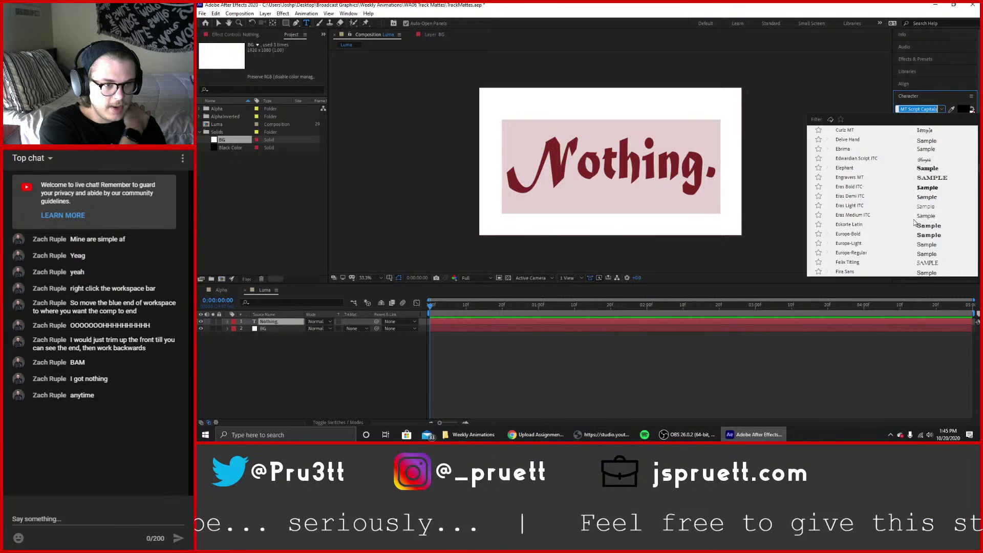
{"action": "left_click", "coordinate": [920, 169]}
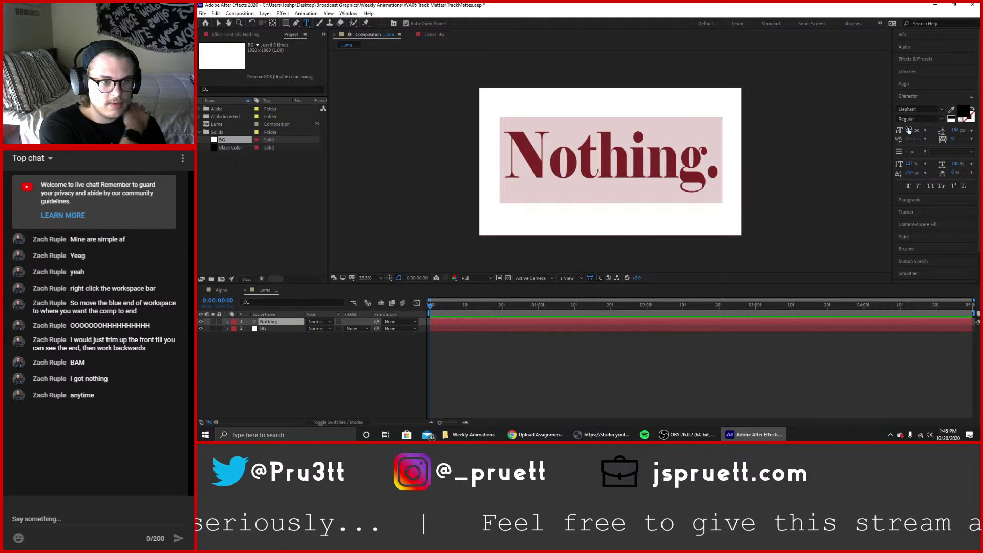
Enlarge the "Nothing." text to nearly the full width of the composition and slightly reduce its vertical scale.
{"action": "left_click_drag", "start_coordinate": [910, 130], "coordinate": [925, 129]}
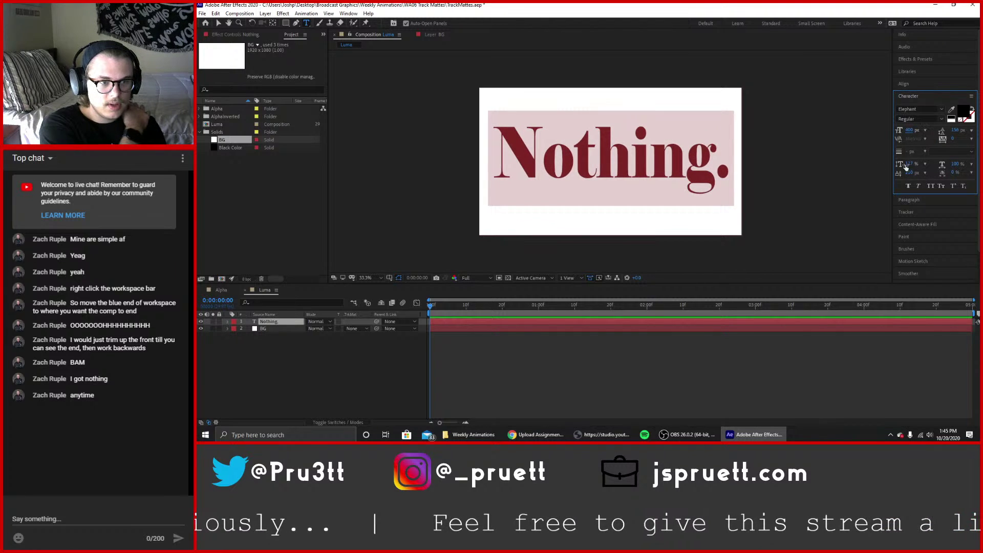
{"action": "left_click_drag", "start_coordinate": [909, 165], "coordinate": [903, 166]}
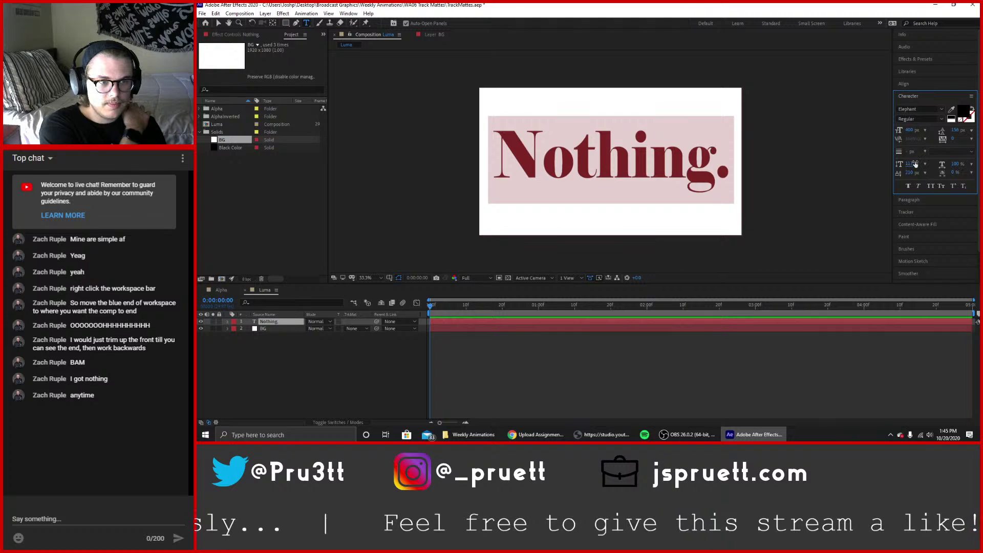
{"action": "left_click_drag", "start_coordinate": [911, 130], "coordinate": [922, 130]}
Show the alignment options for the "Nothing." text layer.
{"action": "left_click", "coordinate": [902, 84]}
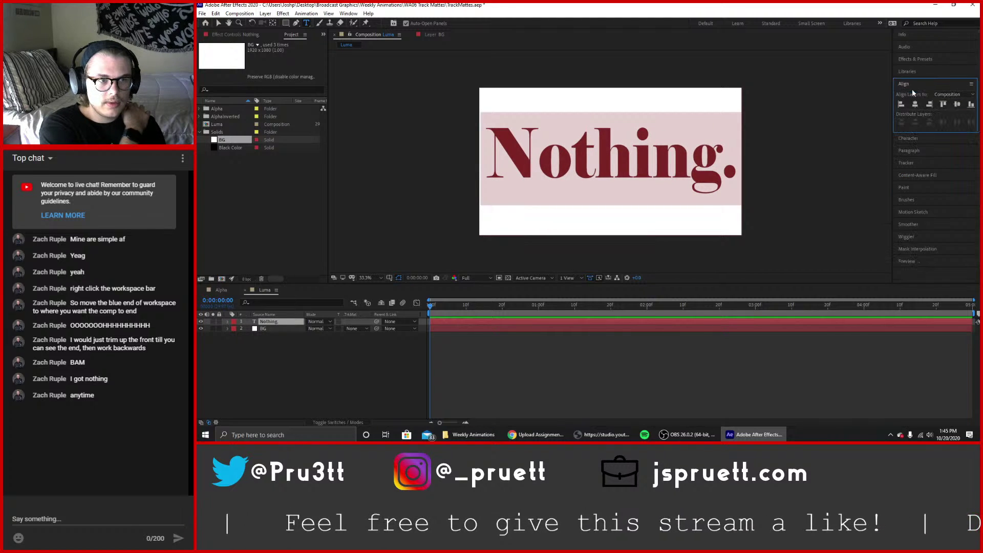
Center the "Nothing." text layer horizontally and vertically in the Luma composition.
{"action": "left_click", "coordinate": [915, 104]}
{"action": "left_click", "coordinate": [957, 104]}
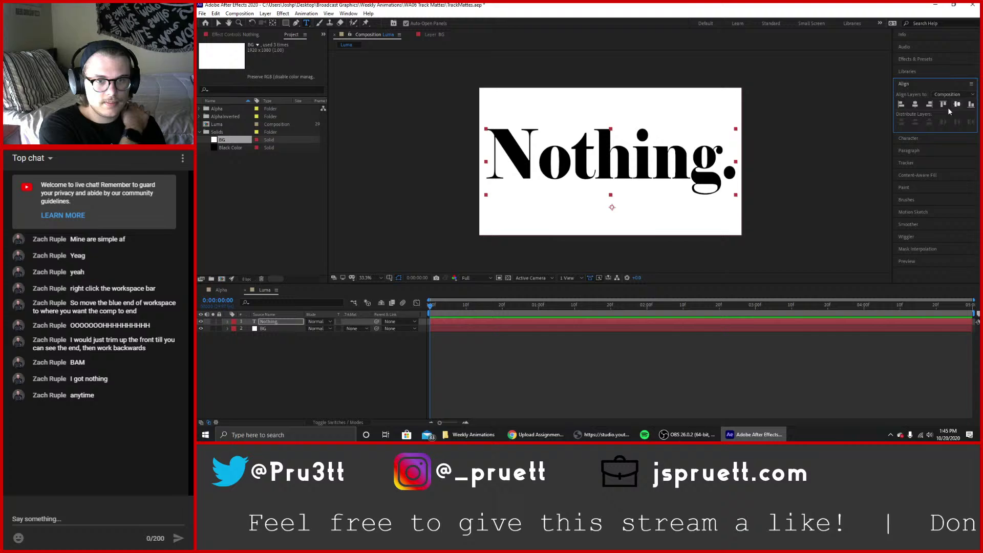
{"action": "left_click", "coordinate": [675, 404]}
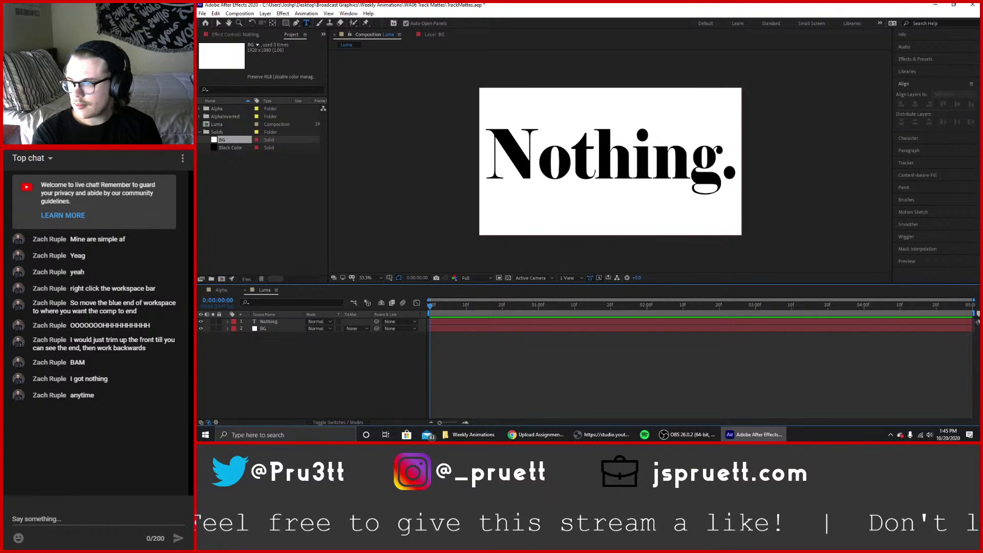
Switch to File Explorer and search the Broadcast Graphics project folders and the BRB OBS folder for video footage.
{"action": "key", "text": "alt+Tab"}
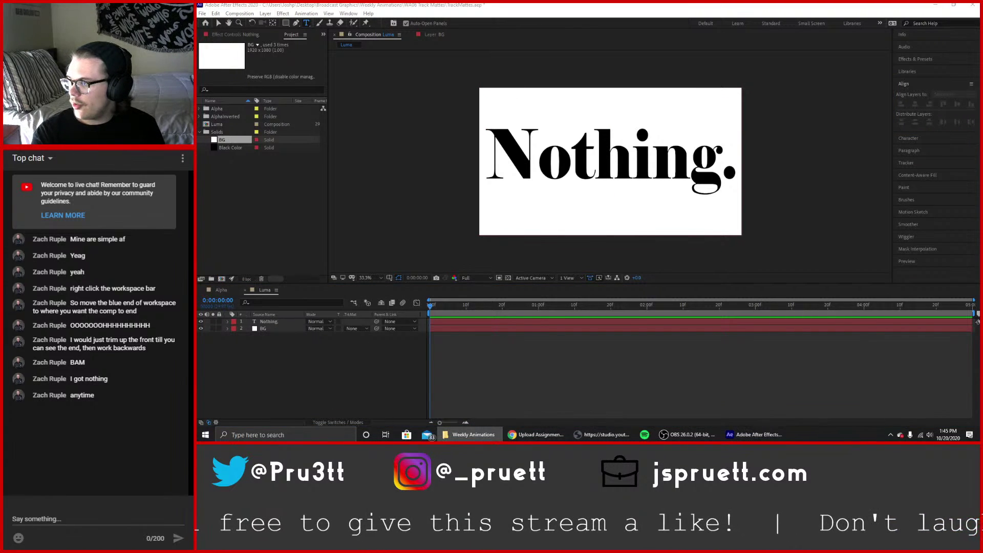
{"action": "key", "text": "alt+Up"}
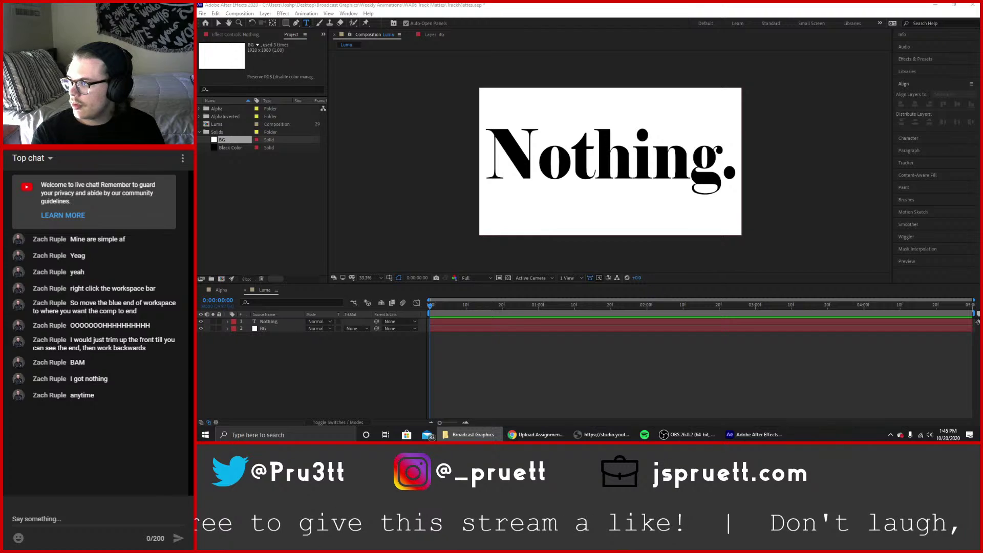
{"action": "key", "text": "Return"}
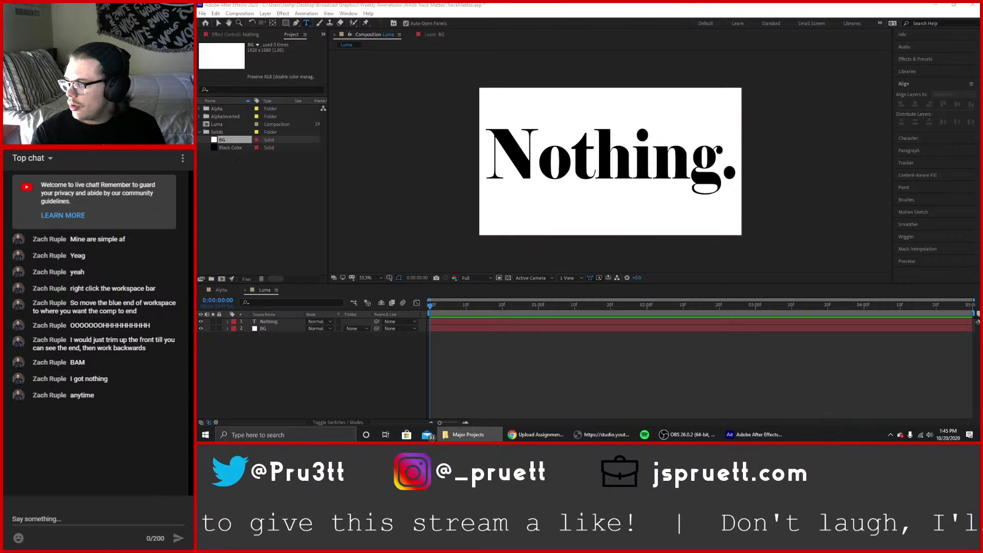
{"action": "key", "text": "Return"}
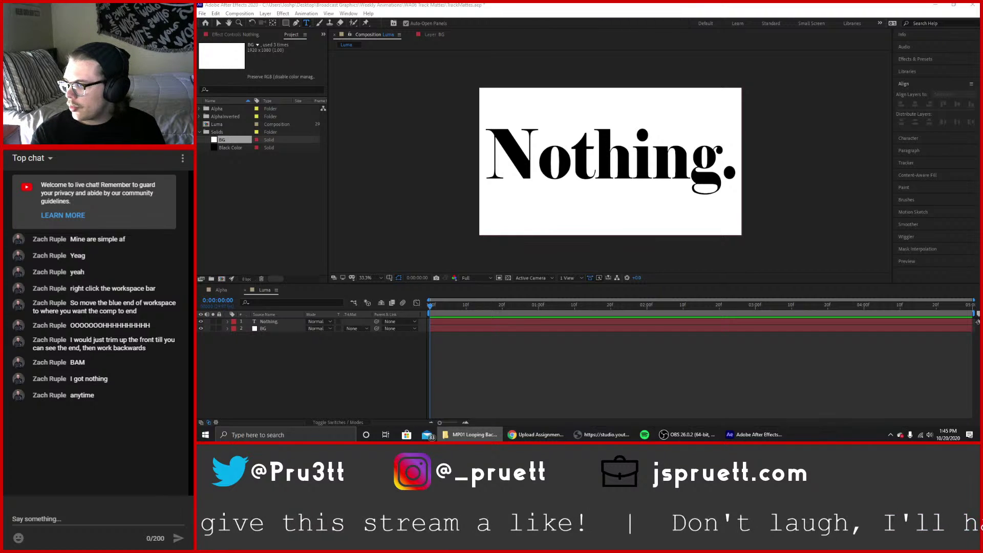
{"action": "key", "text": "alt+Up"}
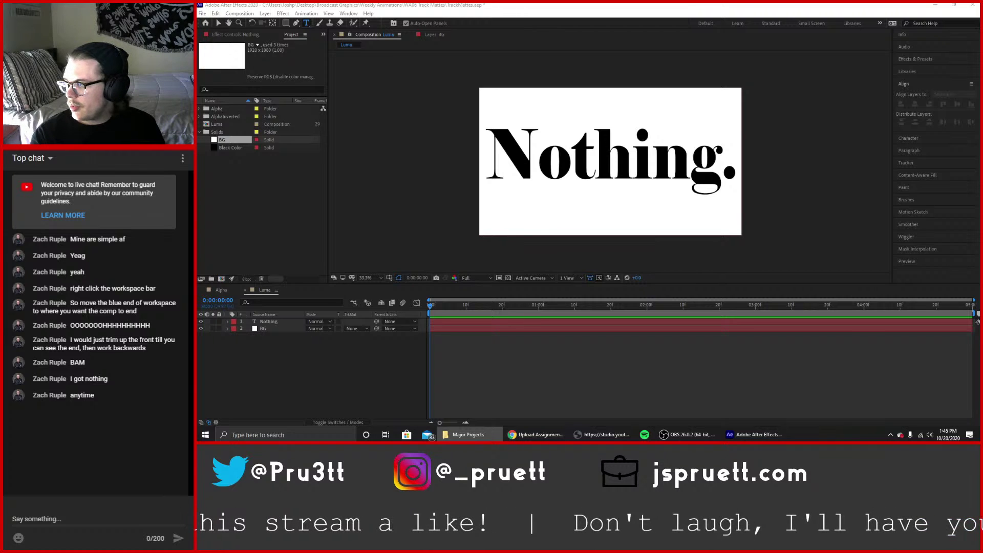
{"action": "key", "text": "Return"}
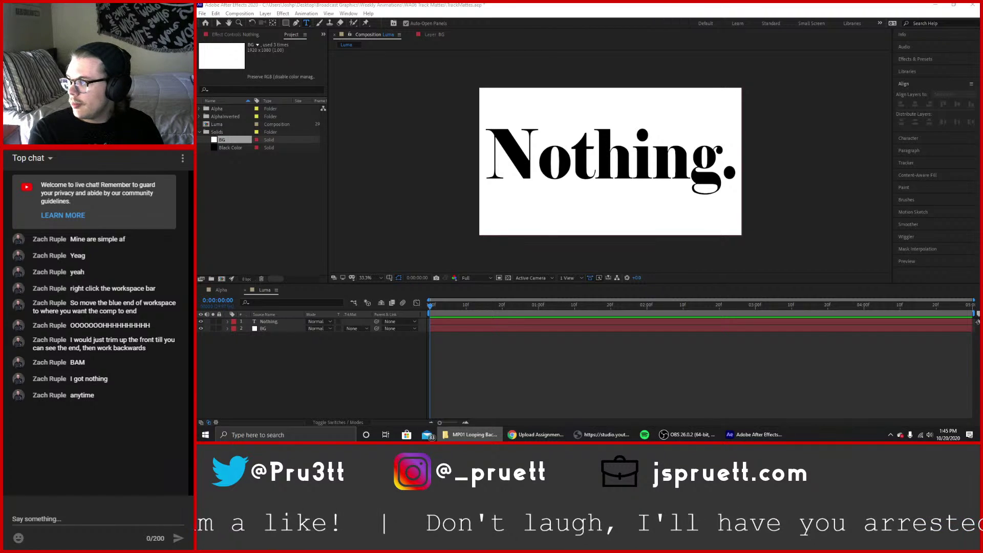
{"action": "key", "text": "alt+Left"}
{"action": "key", "text": "Return"}
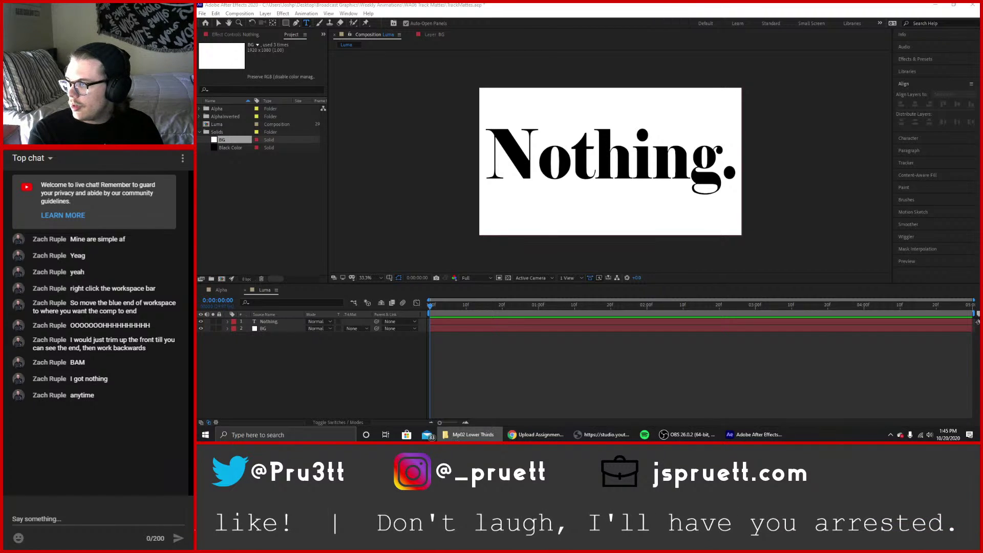
{"action": "key", "text": "alt+Left"}
{"action": "key", "text": "alt+Left"}
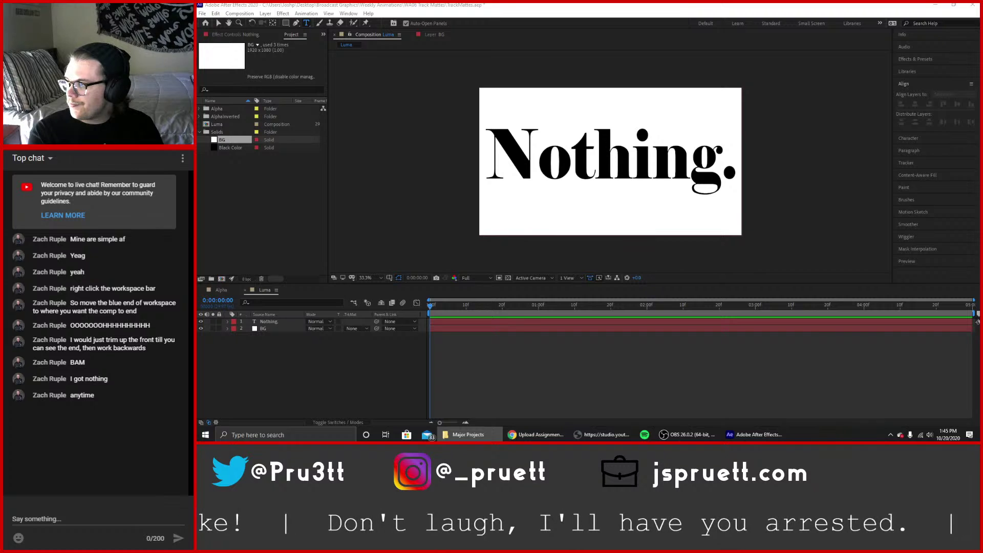
{"action": "key", "text": "Return"}
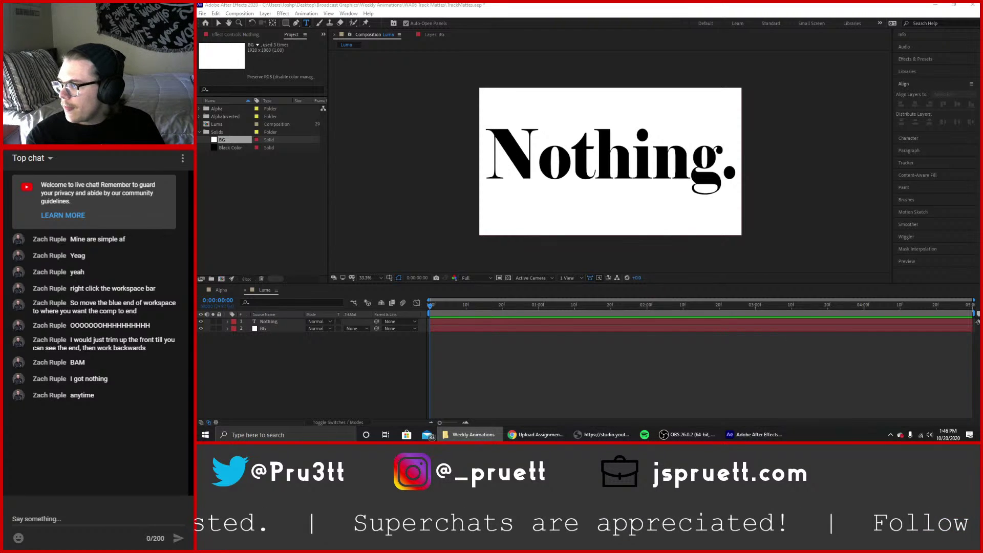
{"action": "key", "text": "alt+Up"}
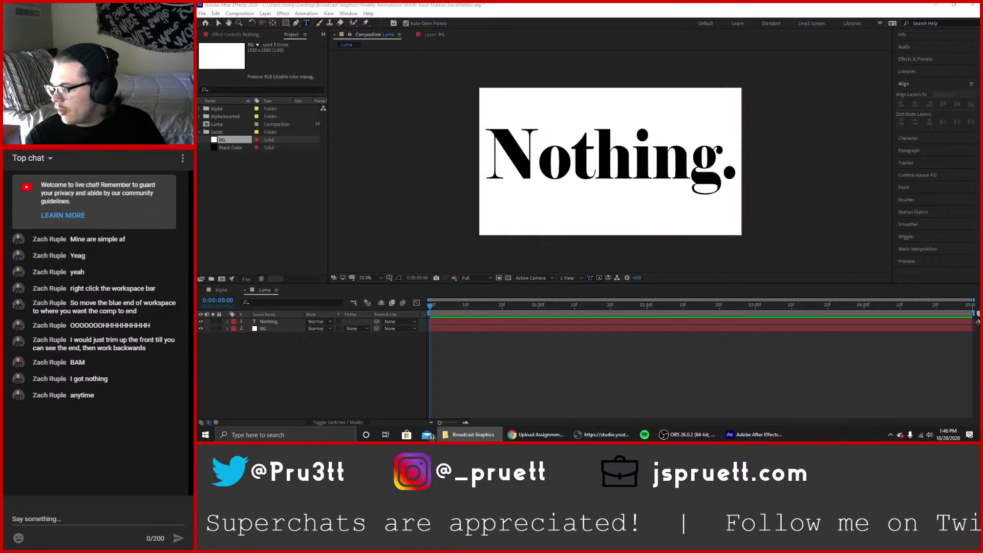
{"action": "key", "text": "alt+Tab"}
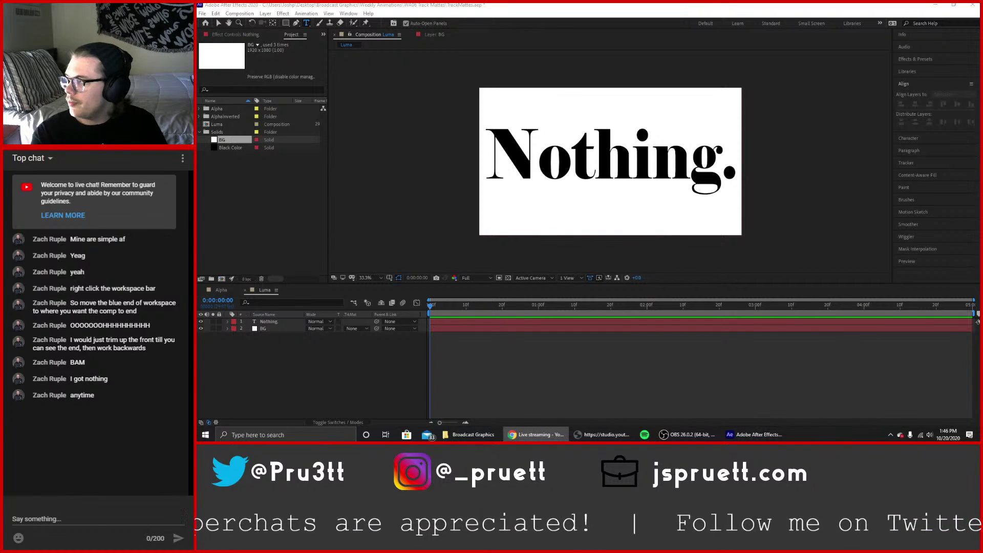
{"action": "key", "text": "alt+Tab"}
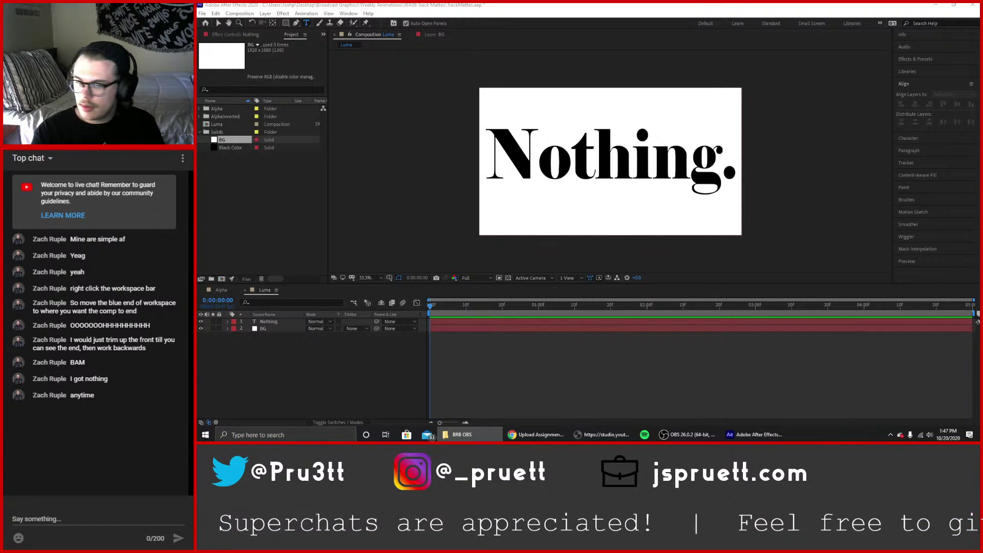
Import Intro BRB LS Stinger.mp4 directly beneath the "Nothing." text layer and set its track matte to Luma Matte "Nothing.".
{"action": "left_click_drag", "start_coordinate": [358, 364], "coordinate": [249, 215]}
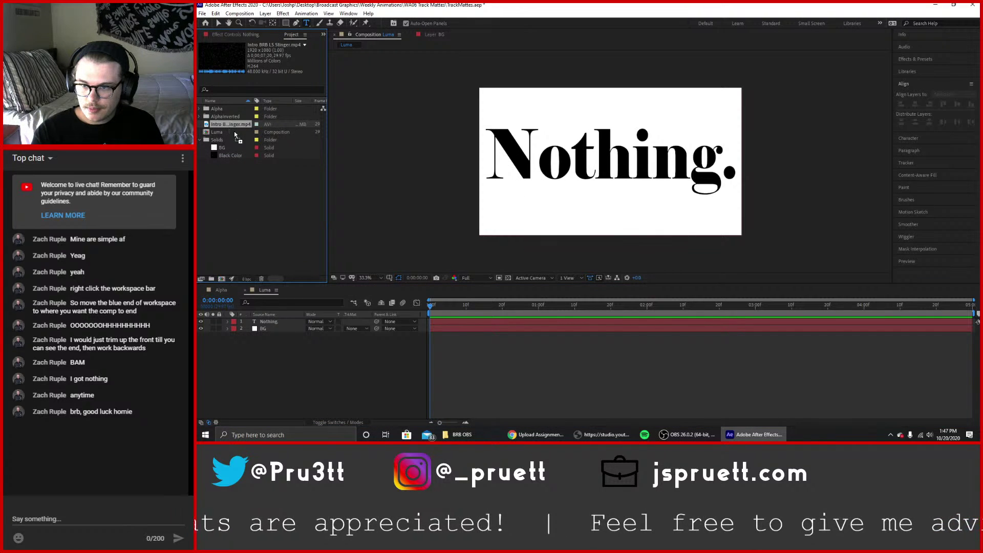
{"action": "left_click_drag", "start_coordinate": [235, 131], "coordinate": [267, 332]}
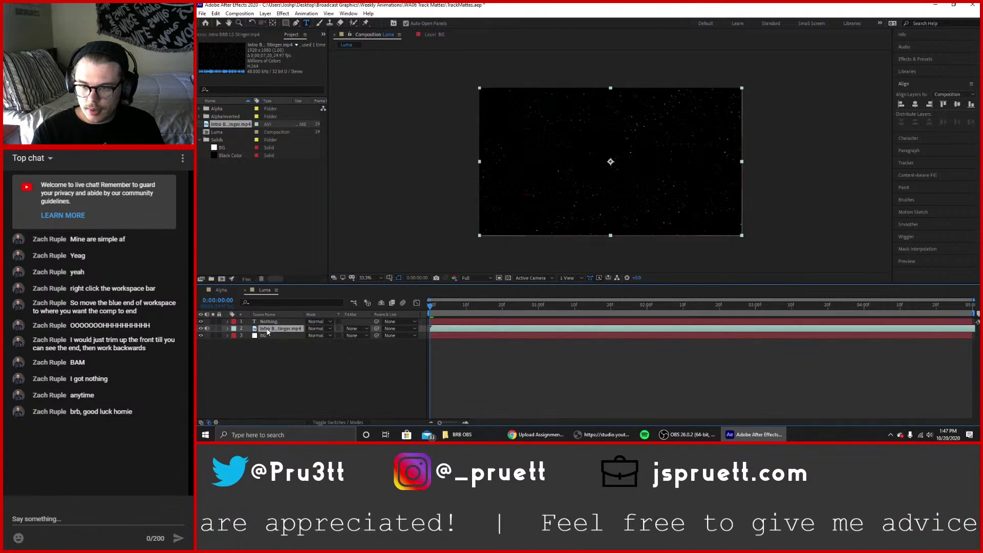
{"action": "left_click", "coordinate": [353, 331]}
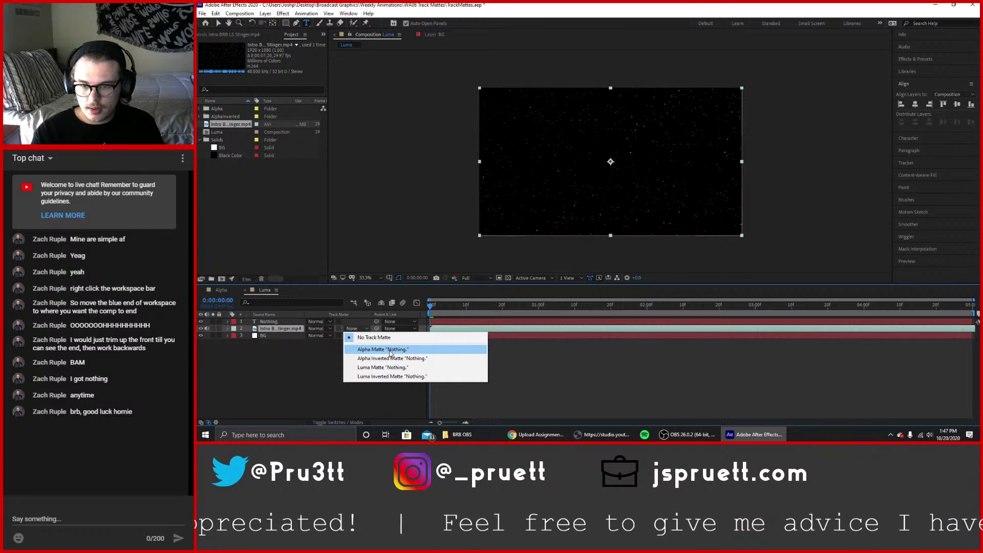
{"action": "left_click", "coordinate": [386, 368]}
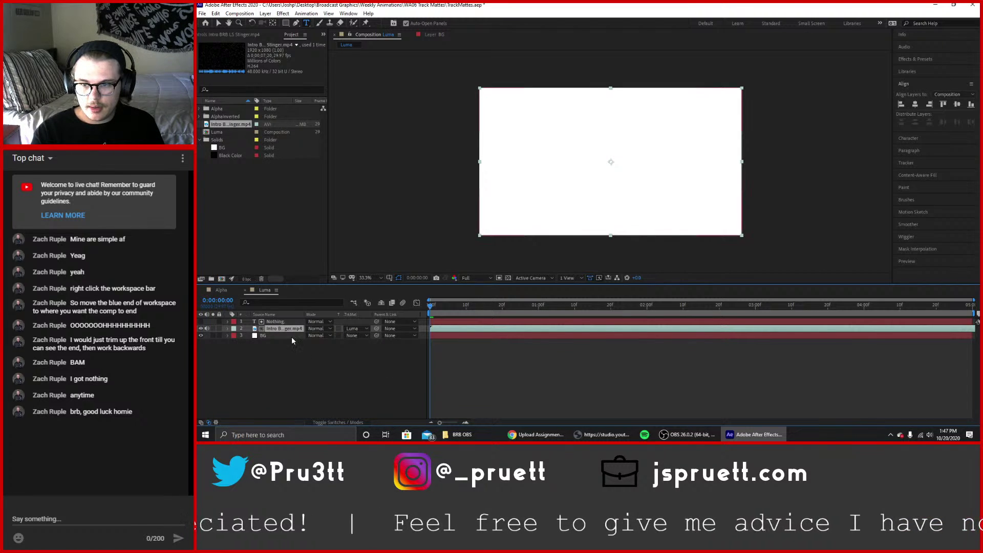
Try Luma Inverted Matte "Nothing." on the stinger video layer and switch it back to Luma Matte.
{"action": "left_click", "coordinate": [285, 322]}
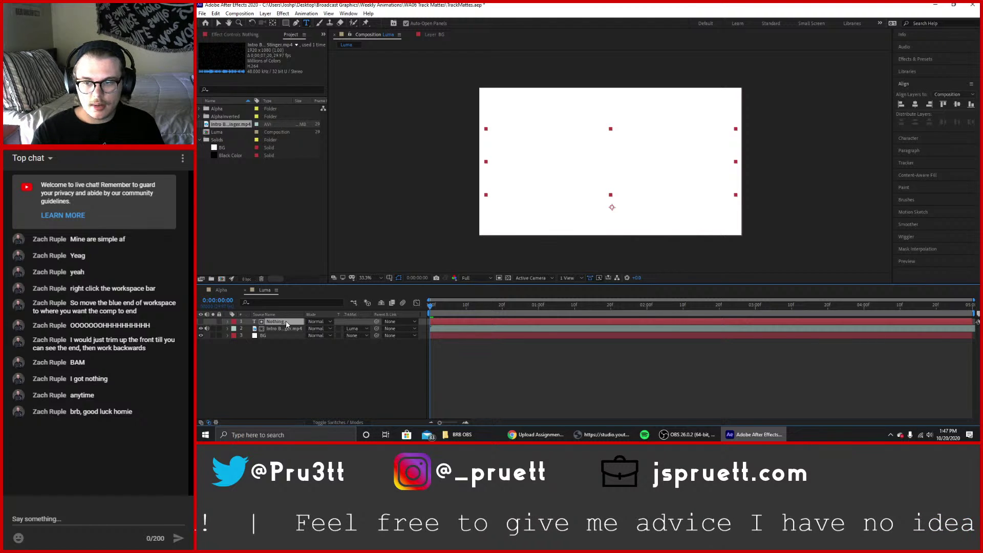
{"action": "left_click", "coordinate": [357, 328]}
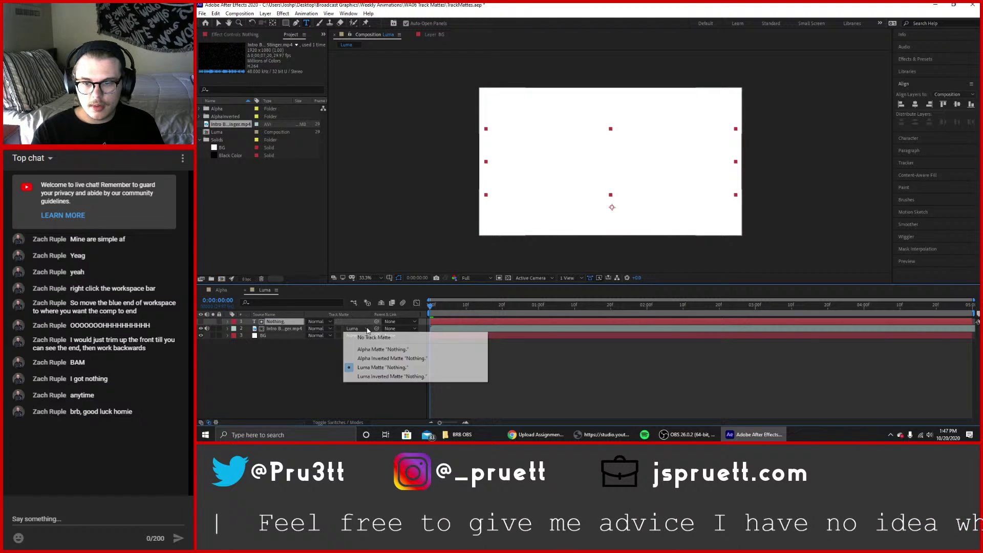
{"action": "left_click", "coordinate": [376, 377]}
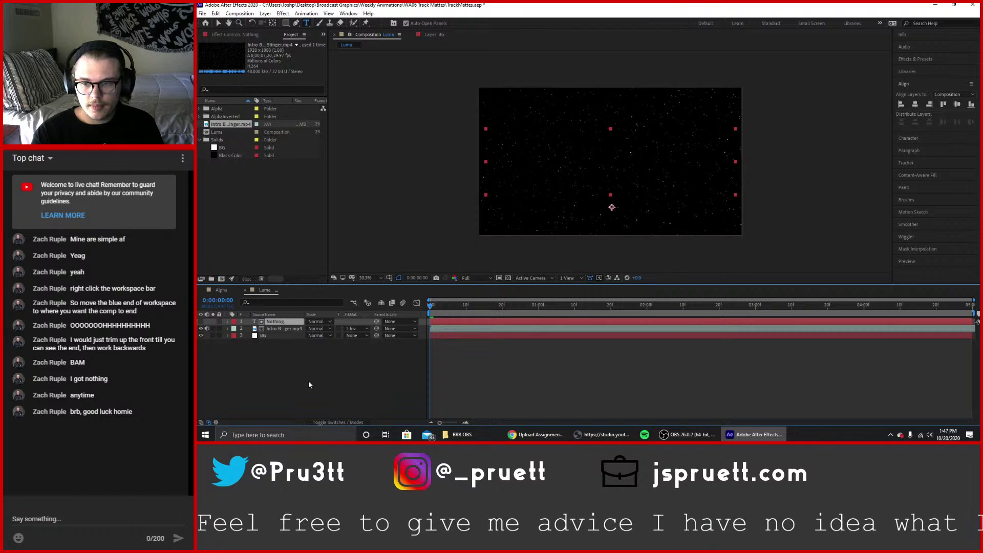
{"action": "mouse_move", "coordinate": [431, 306]}
{"action": "left_mouse_down"}
{"action": "mouse_move", "coordinate": [973, 297]}
{"action": "mouse_move", "coordinate": [431, 306]}
{"action": "left_mouse_up"}
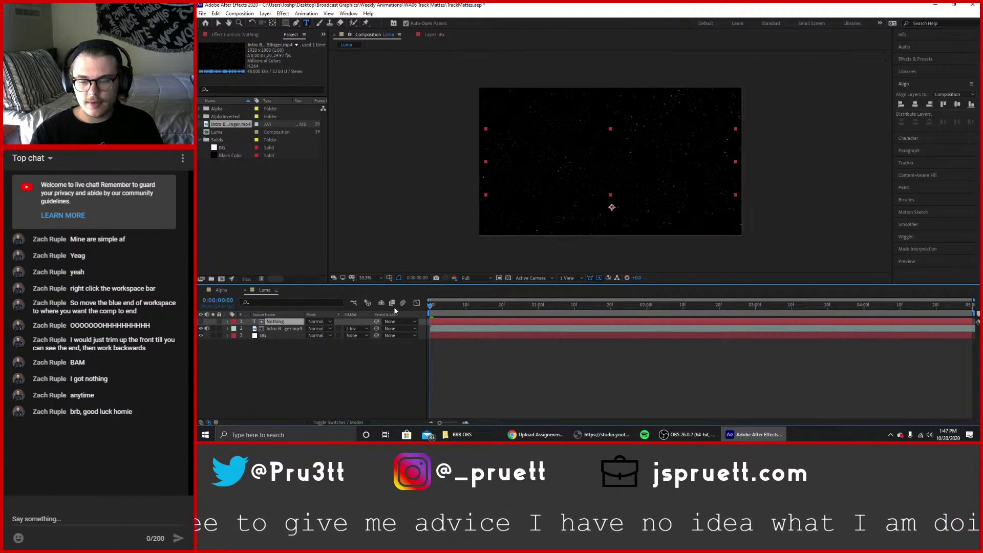
{"action": "left_click", "coordinate": [284, 330]}
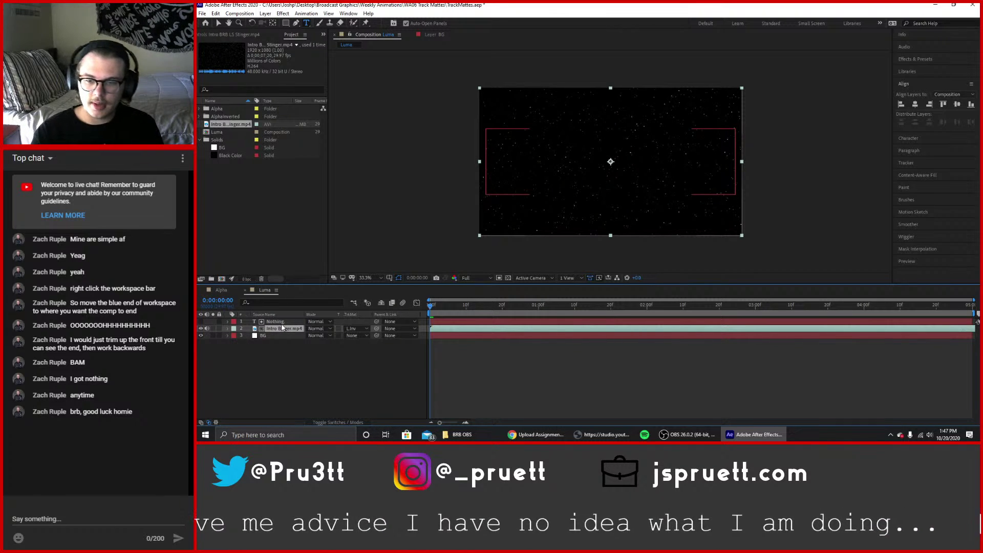
{"action": "left_click", "coordinate": [279, 322]}
{"action": "left_click", "coordinate": [285, 329]}
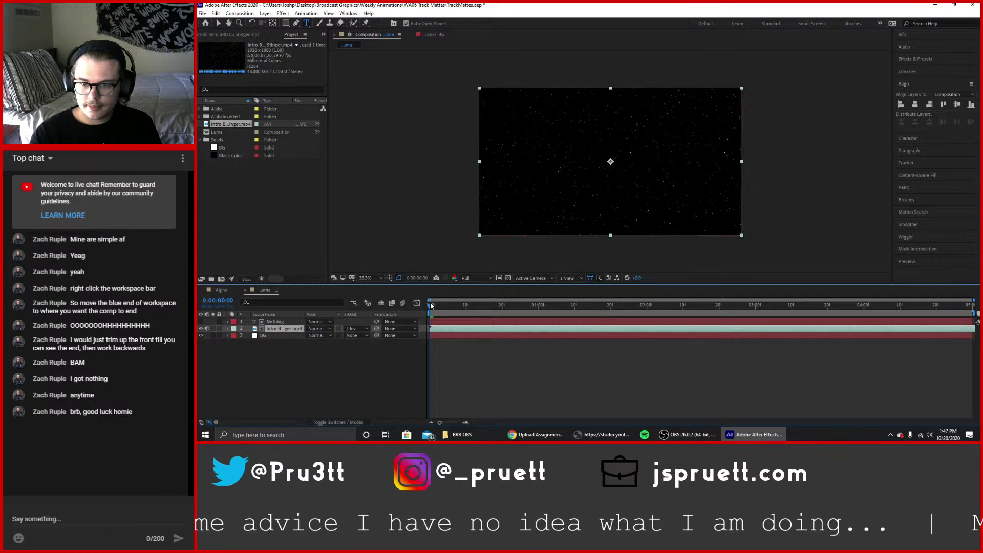
{"action": "mouse_move", "coordinate": [432, 306]}
{"action": "left_mouse_down"}
{"action": "mouse_move", "coordinate": [441, 312]}
{"action": "mouse_move", "coordinate": [431, 307]}
{"action": "left_mouse_up"}
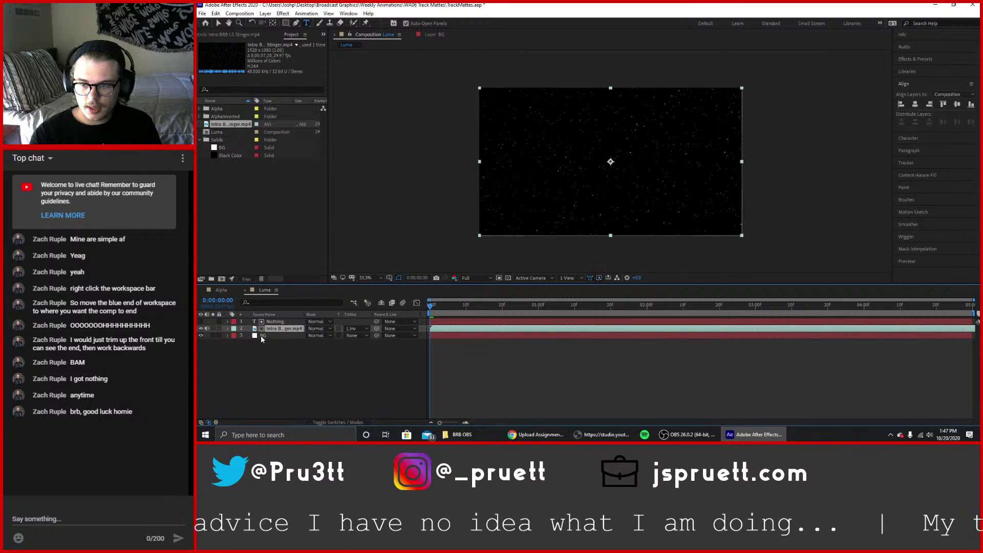
{"action": "key", "text": "alt+Tab"}
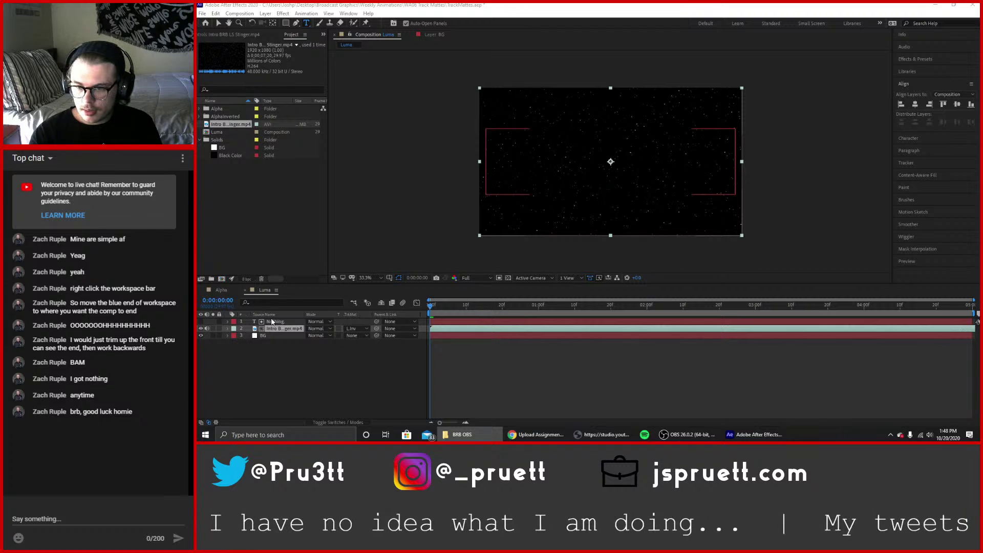
{"action": "left_click", "coordinate": [355, 328]}
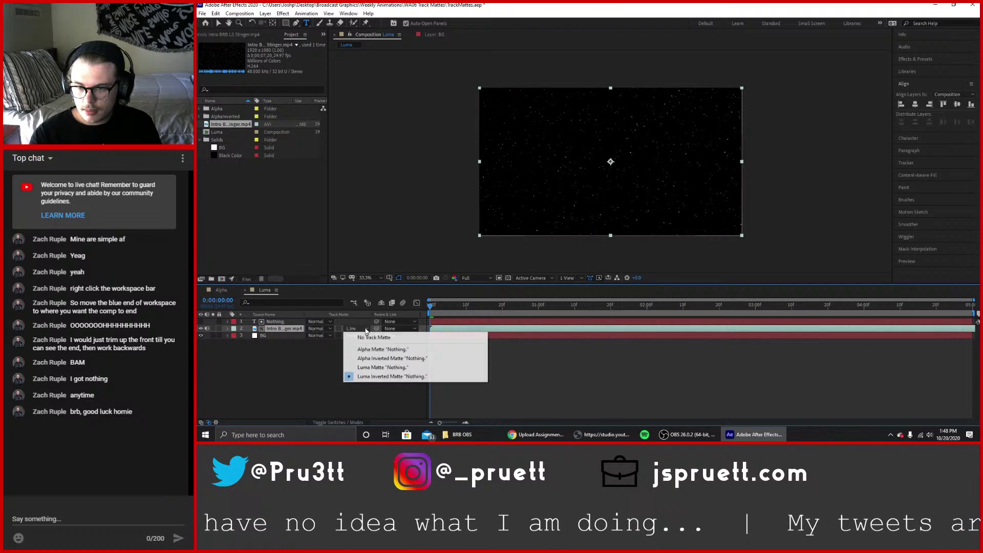
{"action": "left_click", "coordinate": [393, 368]}
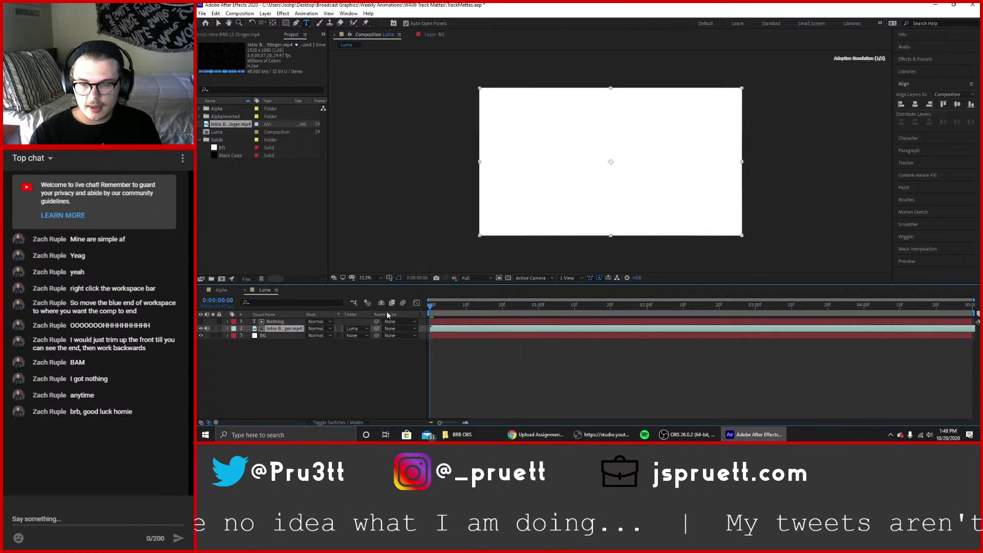
Change the fill color of all the text in the "Nothing." layer to white (FFFFFF).
{"action": "left_click", "coordinate": [276, 322]}
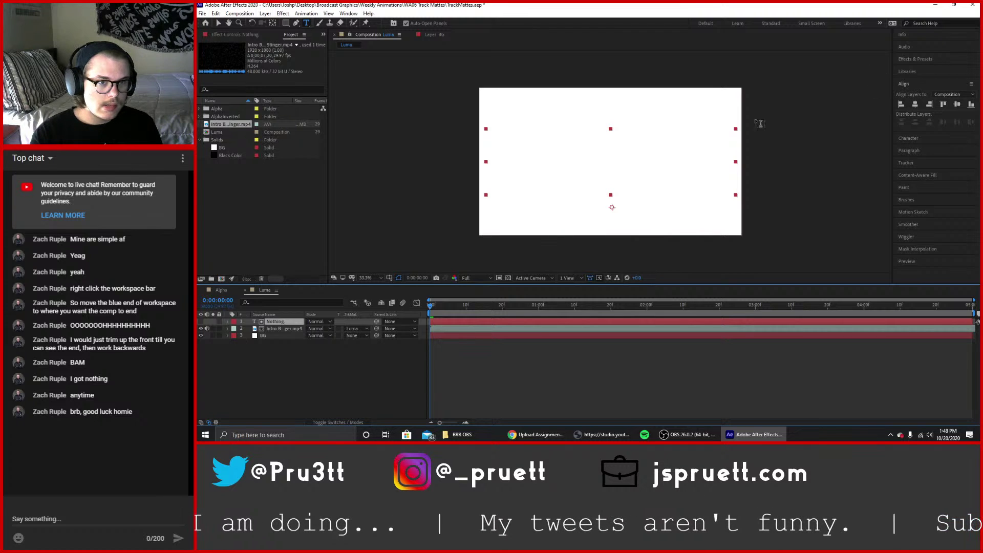
{"action": "triple_click", "coordinate": [628, 165]}
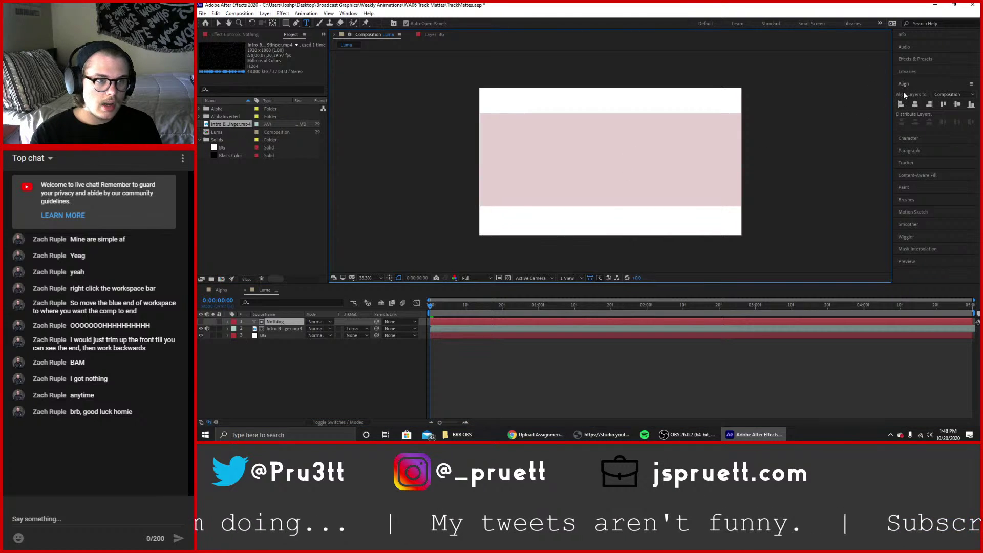
{"action": "left_click", "coordinate": [926, 59]}
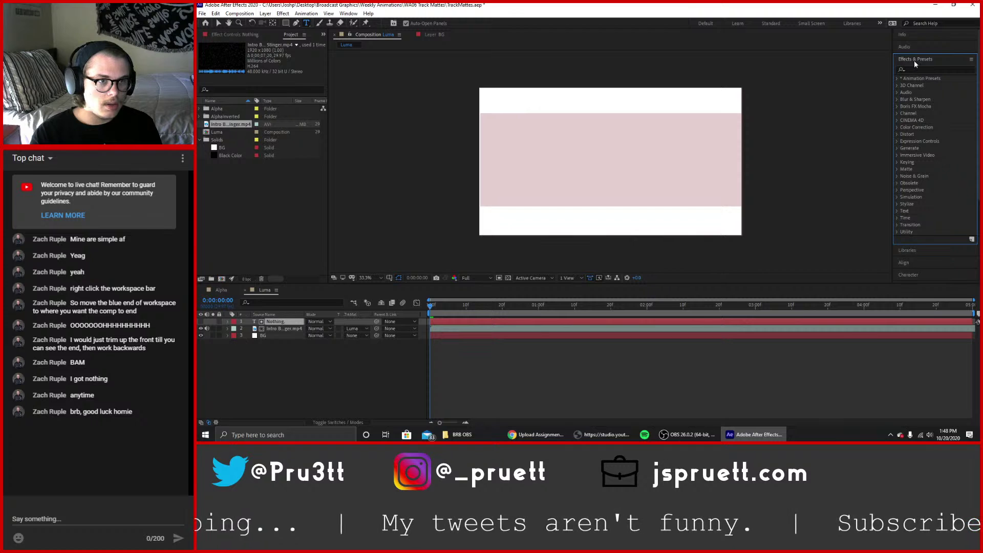
{"action": "left_click", "coordinate": [924, 276]}
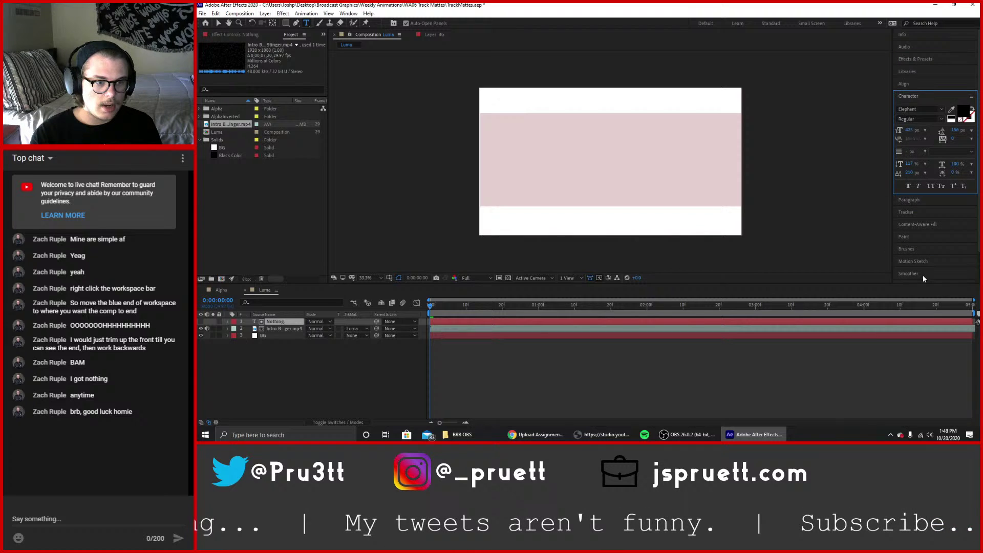
{"action": "left_click", "coordinate": [964, 114]}
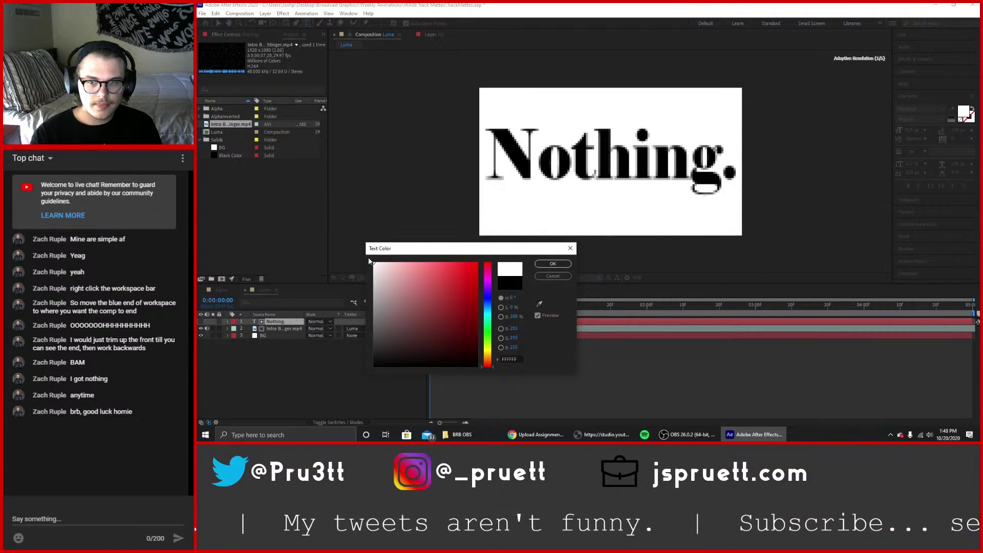
{"action": "left_click", "coordinate": [554, 263]}
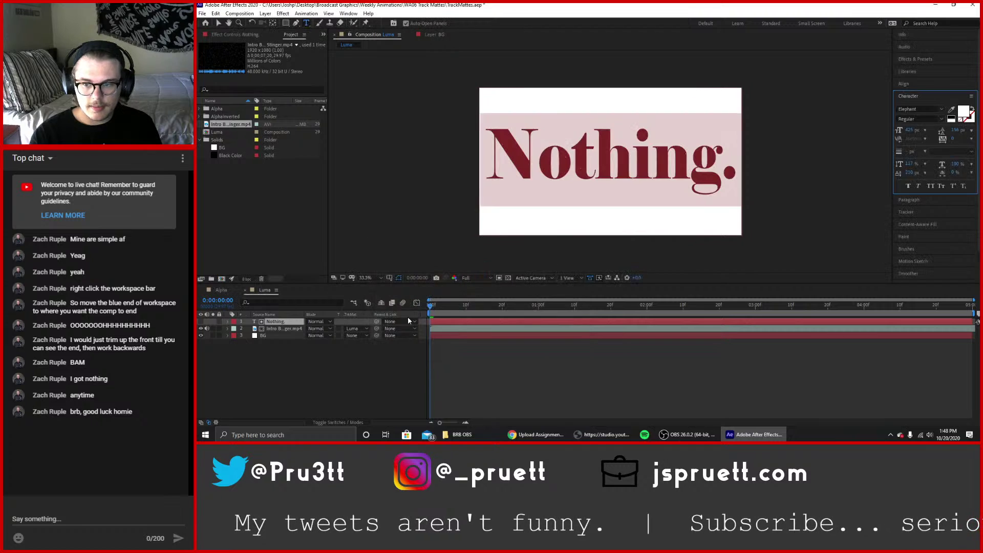
{"action": "left_click", "coordinate": [343, 370]}
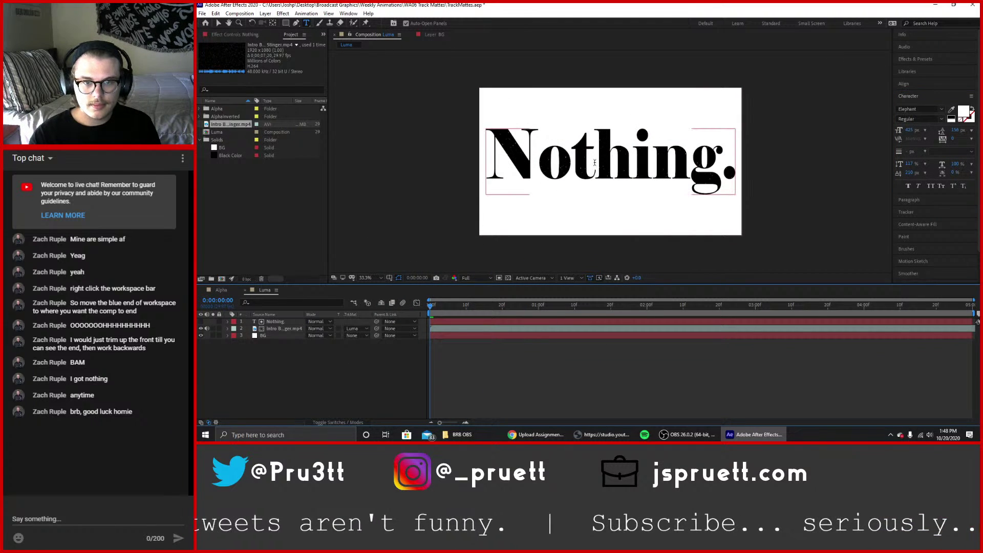
Select the stinger layer to check its alignment options, deselect it, and preview the Luma composition from the start.
{"action": "left_click", "coordinate": [219, 24]}
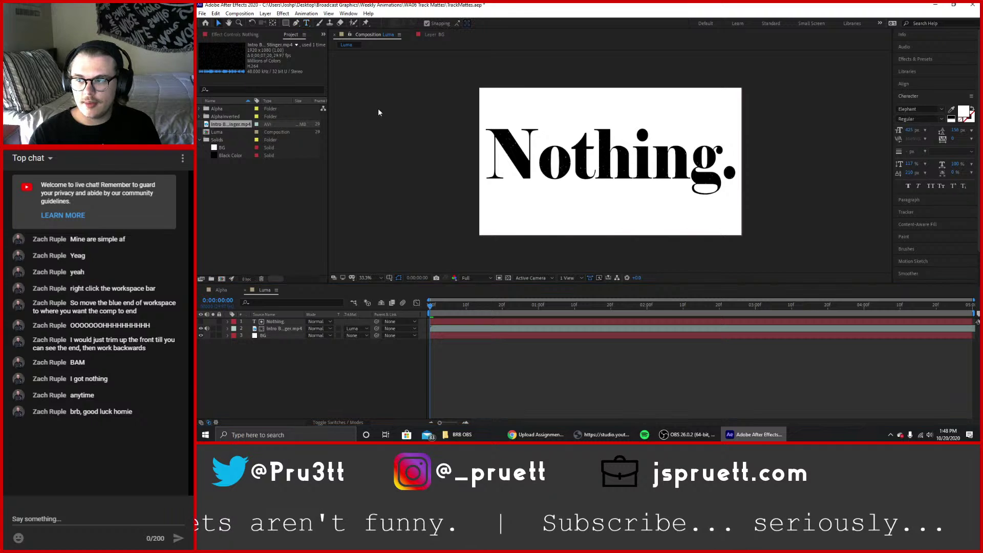
{"action": "left_click", "coordinate": [628, 170]}
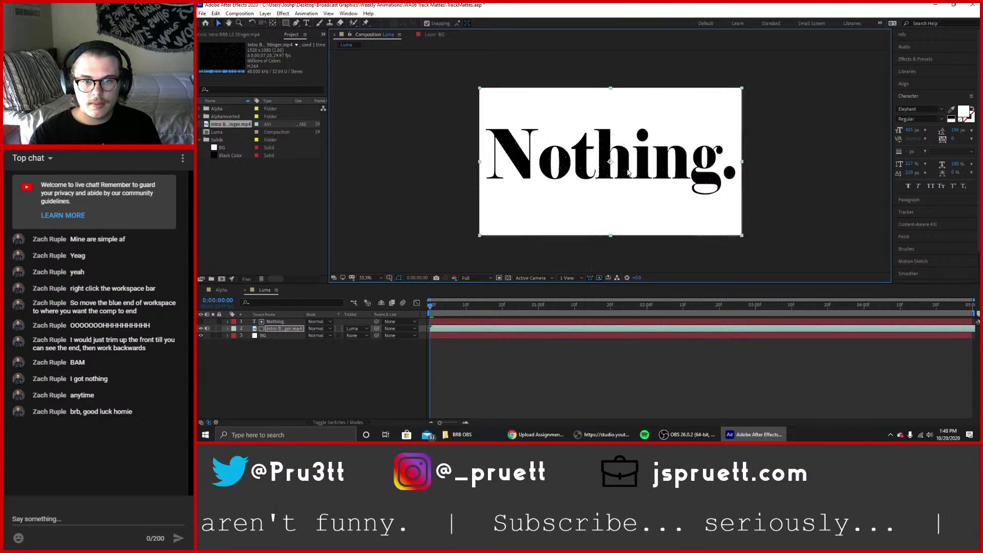
{"action": "left_click", "coordinate": [918, 85]}
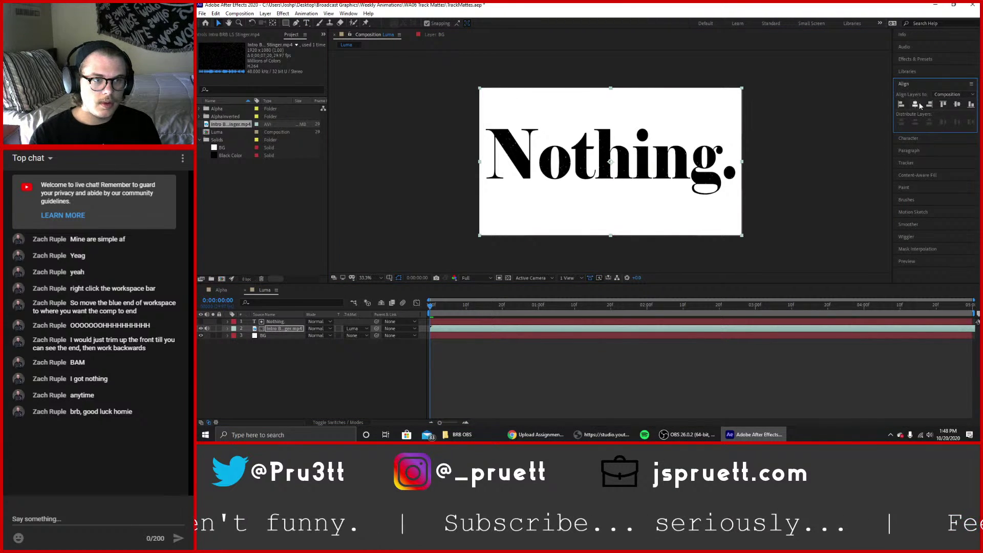
{"action": "left_click", "coordinate": [333, 398]}
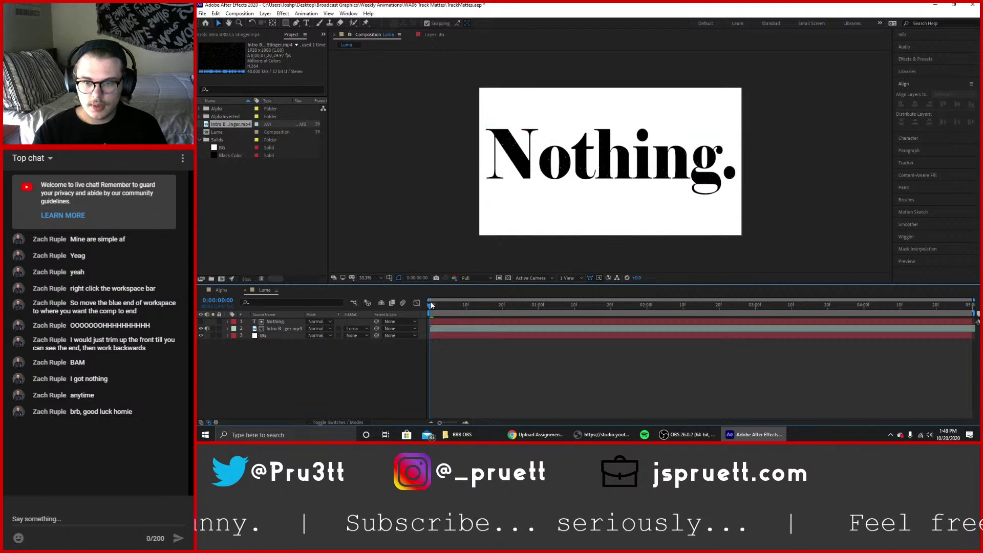
{"action": "key", "text": "space"}
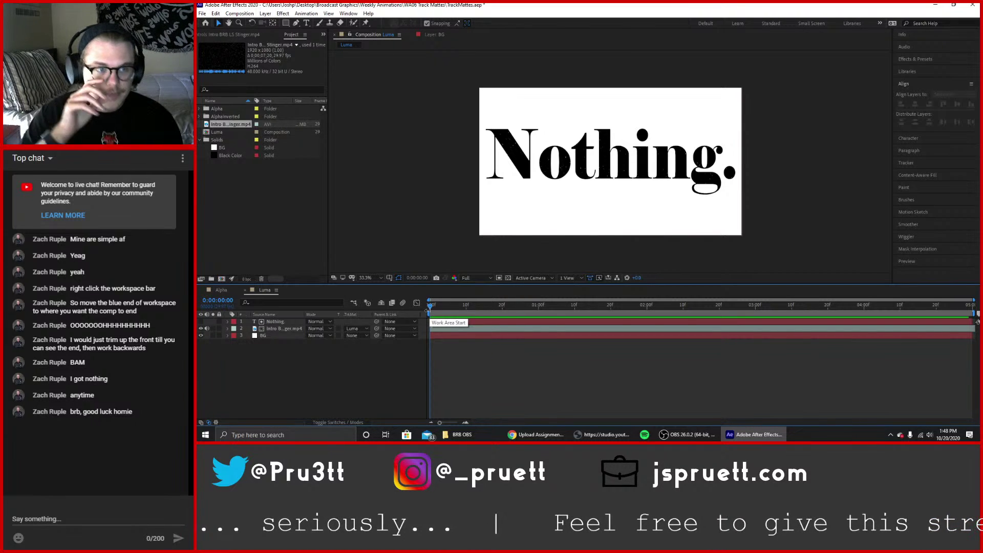
Apply the Block Dissolve - scanlines animation preset to the "Nothing." text layer at 0:00:00:00.
{"action": "left_click", "coordinate": [927, 60]}
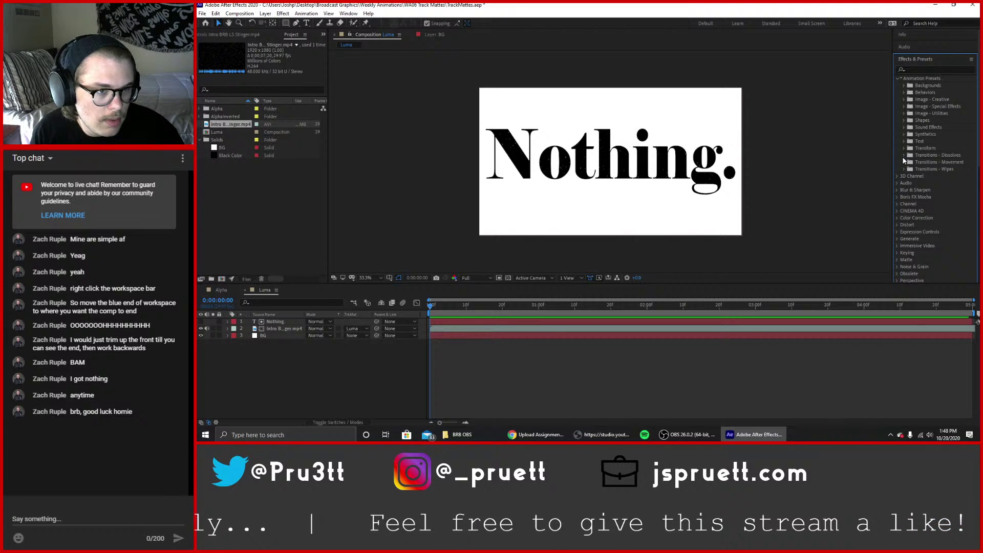
{"action": "left_click", "coordinate": [904, 154]}
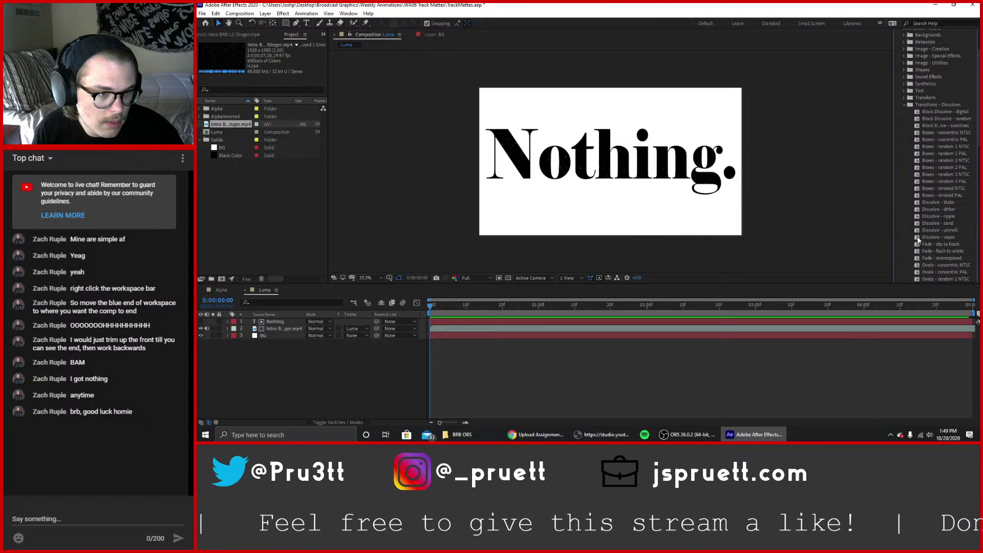
{"action": "scroll", "coordinate": [918, 239], "scroll_direction": "down", "scroll_amount": 2}
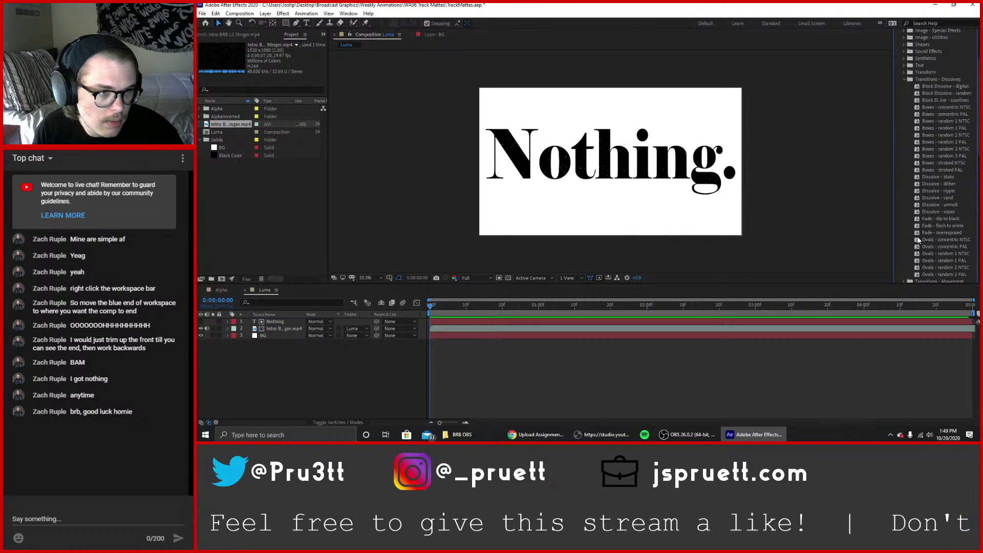
{"action": "scroll", "coordinate": [918, 236], "scroll_direction": "up", "scroll_amount": 2}
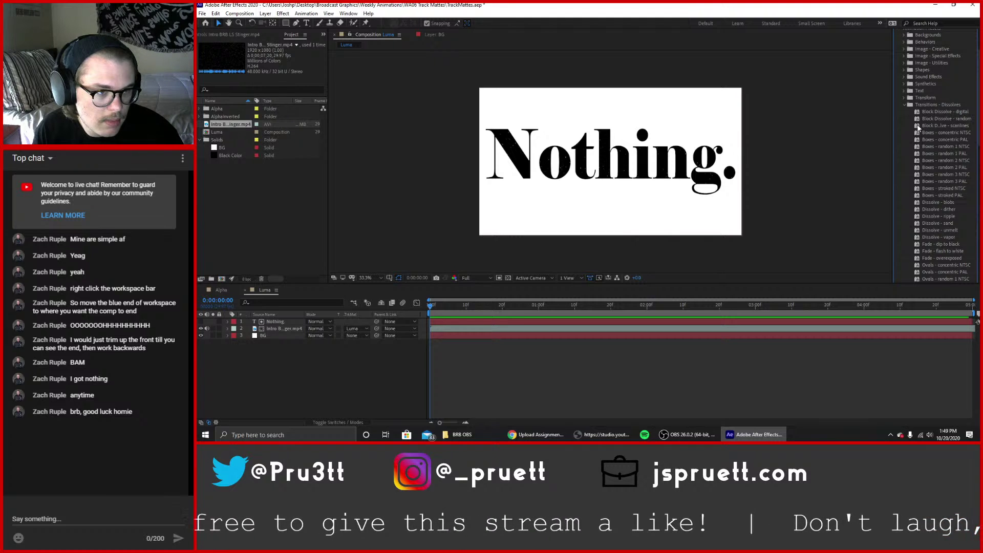
{"action": "left_click_drag", "start_coordinate": [918, 126], "coordinate": [289, 323]}
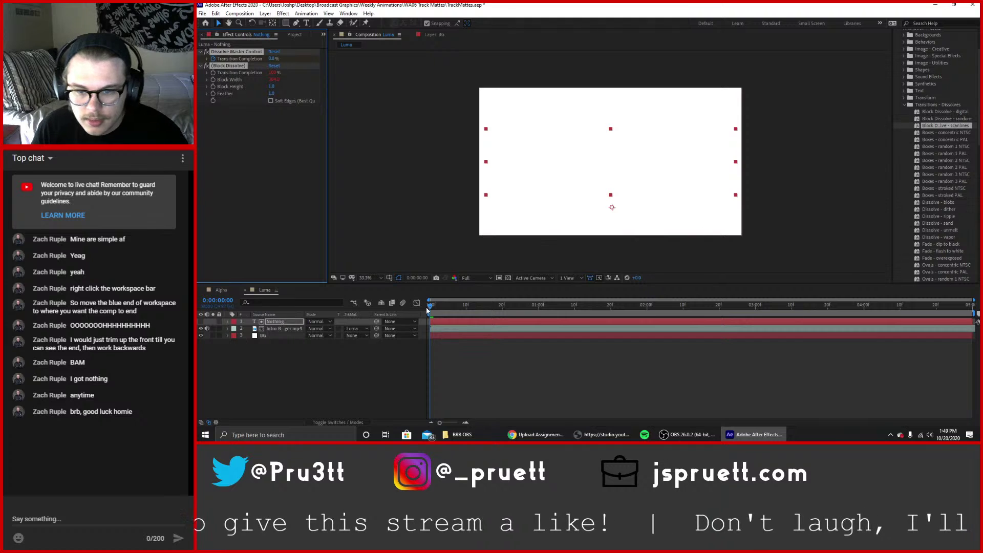
Scrub through the scanline dissolve on the "Nothing." text, return to the start and play it back.
{"action": "left_click_drag", "start_coordinate": [427, 310], "coordinate": [670, 330]}
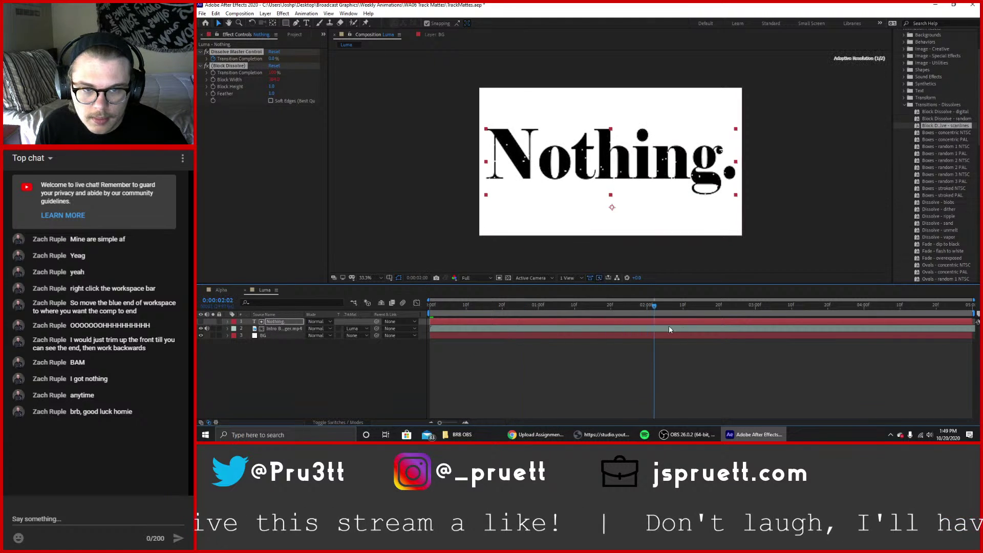
{"action": "key", "text": "Home"}
{"action": "left_click", "coordinate": [516, 398]}
{"action": "key", "text": "space"}
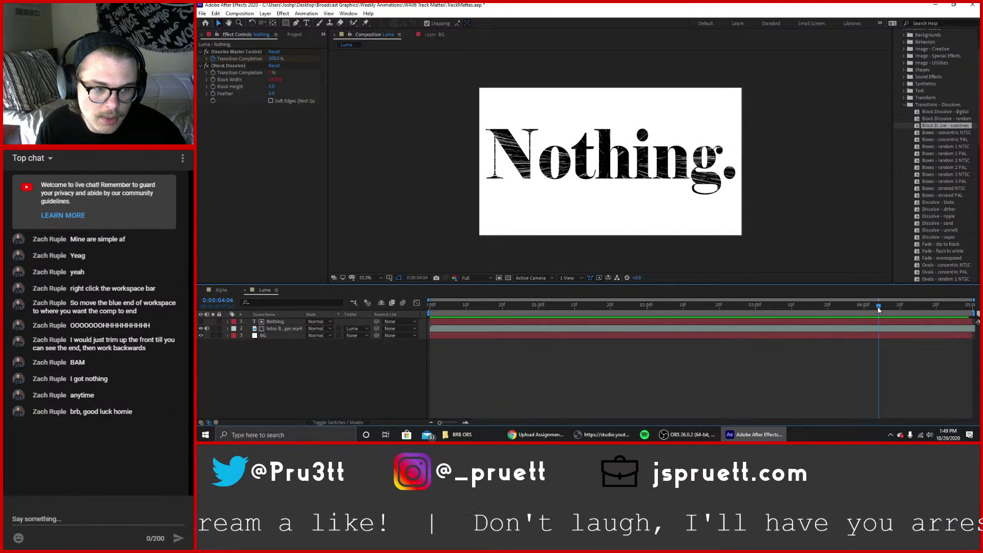
Reveal the text layer's Dissolve Master Control keyframes and copy the 100% Transition Completion keyframe to 0:00:04:00.
{"action": "left_click", "coordinate": [864, 312]}
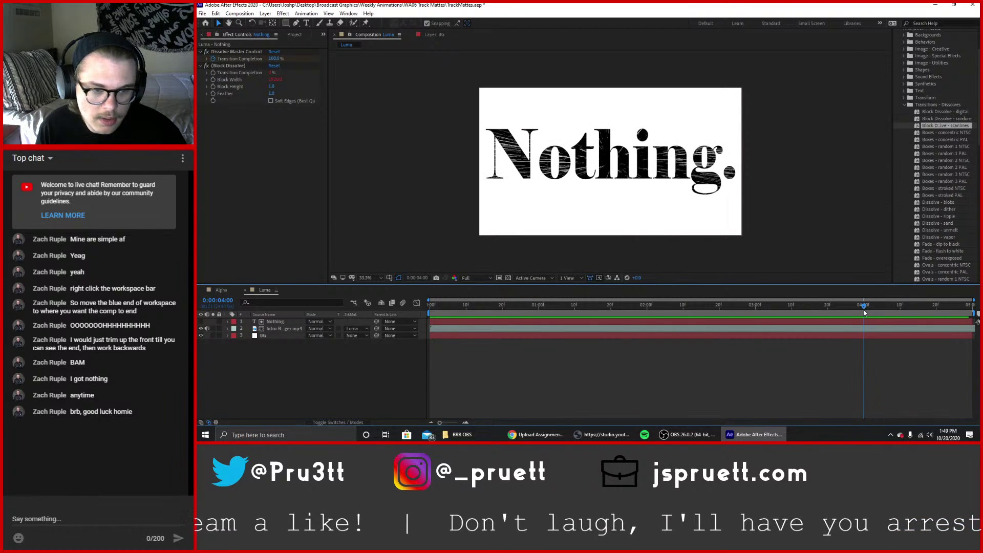
{"action": "left_click", "coordinate": [228, 322]}
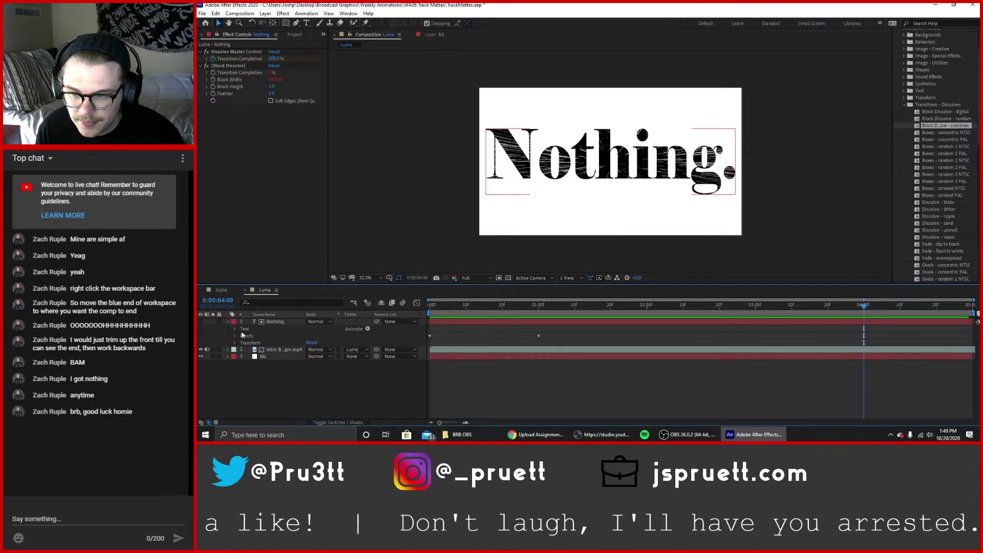
{"action": "left_click", "coordinate": [236, 335]}
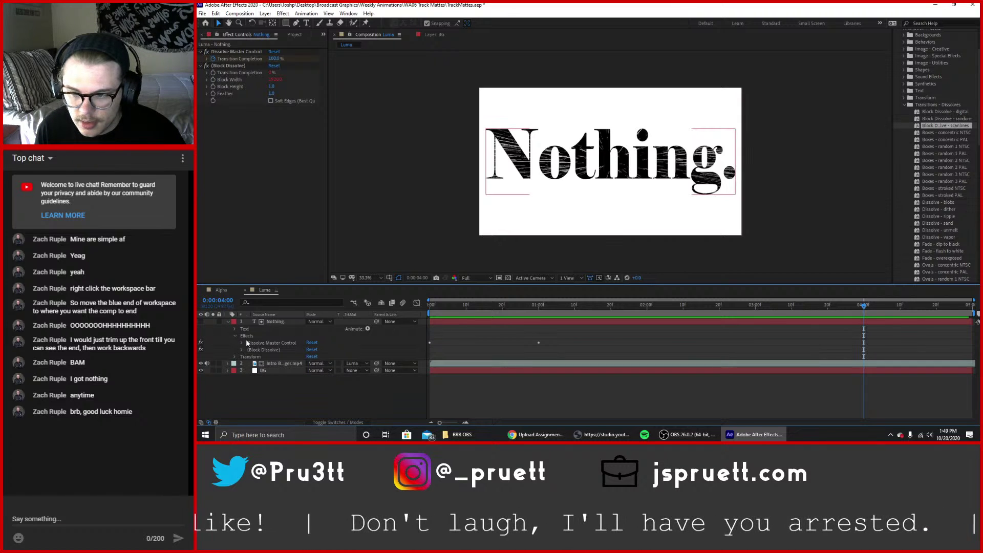
{"action": "left_click", "coordinate": [243, 343]}
{"action": "left_click", "coordinate": [430, 349]}
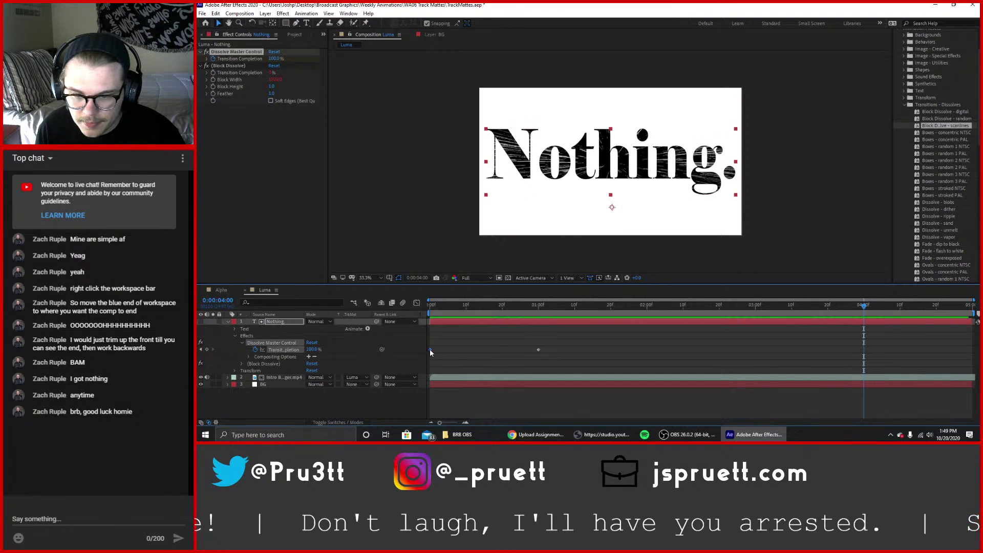
{"action": "left_click", "coordinate": [539, 350]}
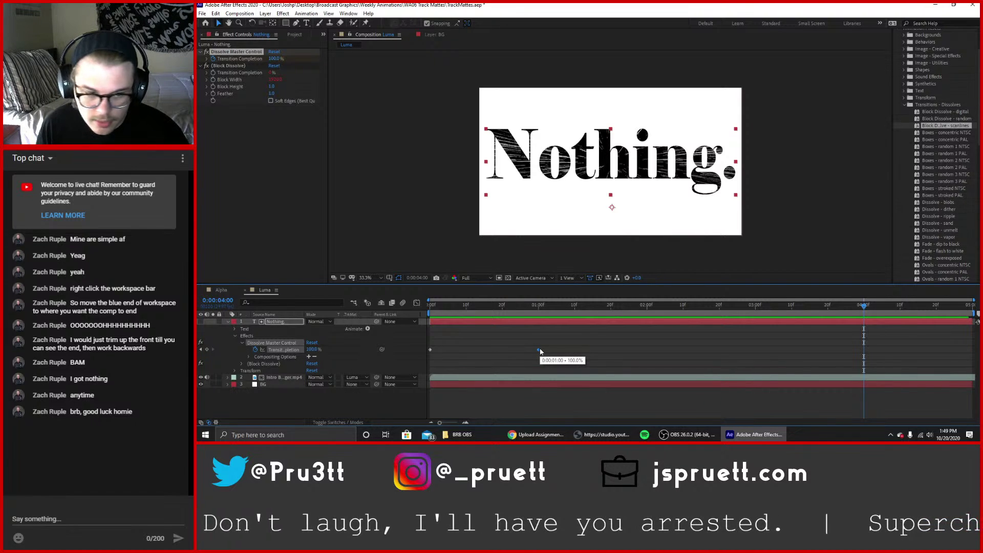
Copy the first Transition Completion keyframe at 0:00:00:00 to 0:00:04:29 so the text dissolves out.
{"action": "left_click", "coordinate": [431, 350]}
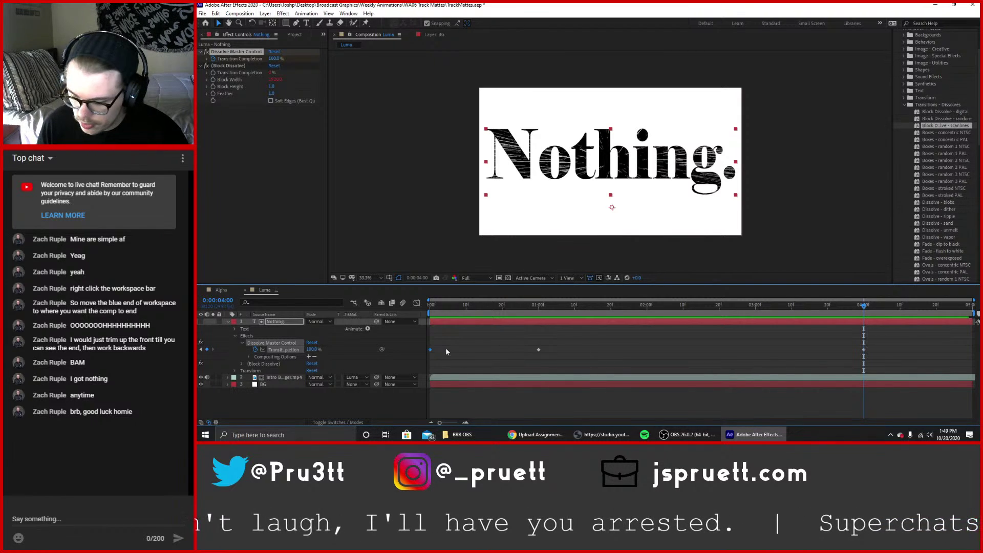
{"action": "left_click_drag", "start_coordinate": [864, 306], "coordinate": [969, 306]}
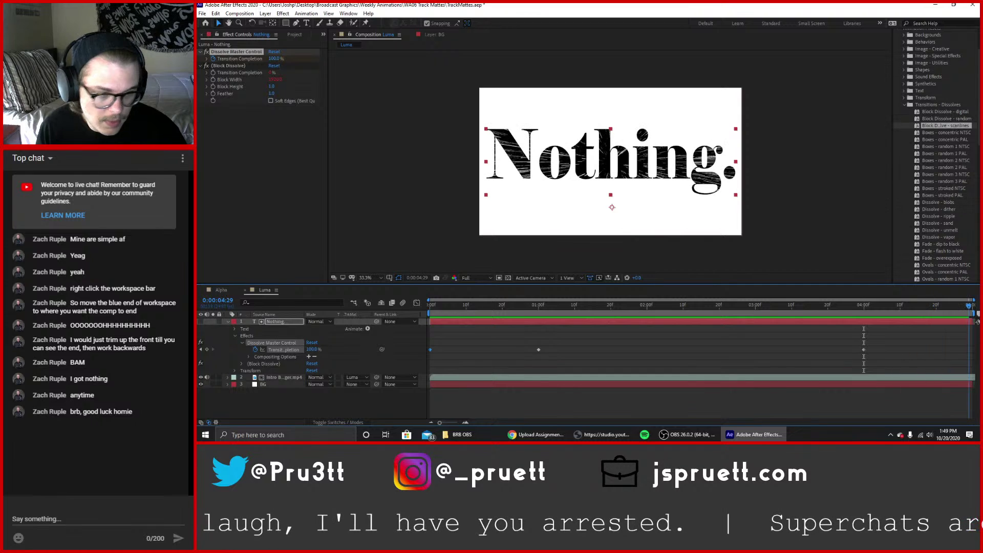
{"action": "key", "text": "ctrl+v"}
Preview the text's dissolve in and out, check the frame at 0:00:04:29, and save the project.
{"action": "key", "text": "space"}
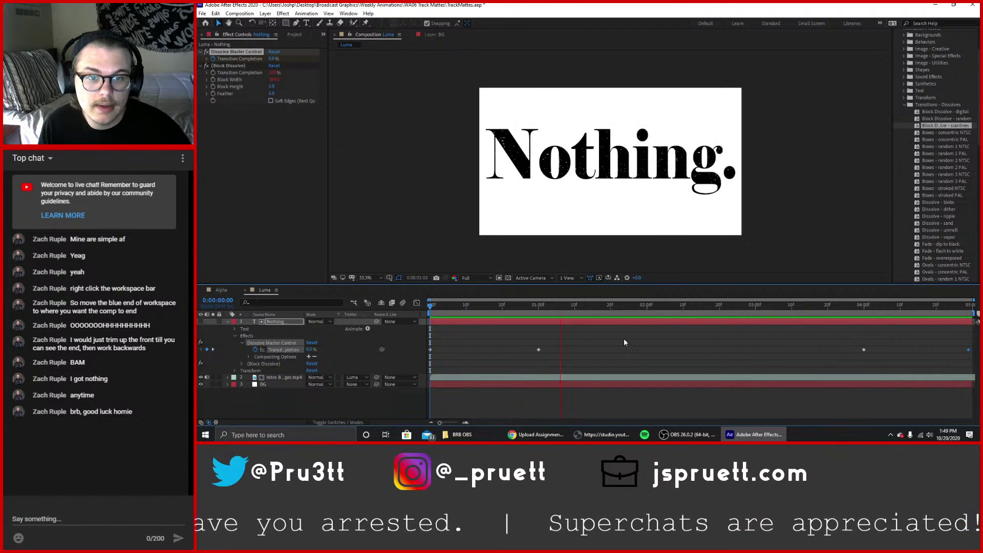
{"action": "key", "text": "space"}
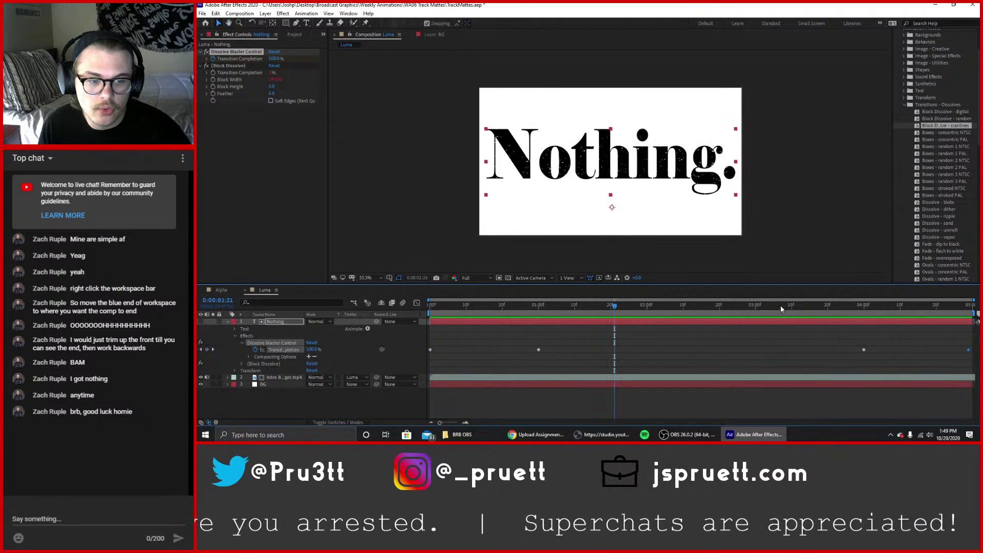
{"action": "left_click_drag", "start_coordinate": [850, 306], "coordinate": [980, 311]}
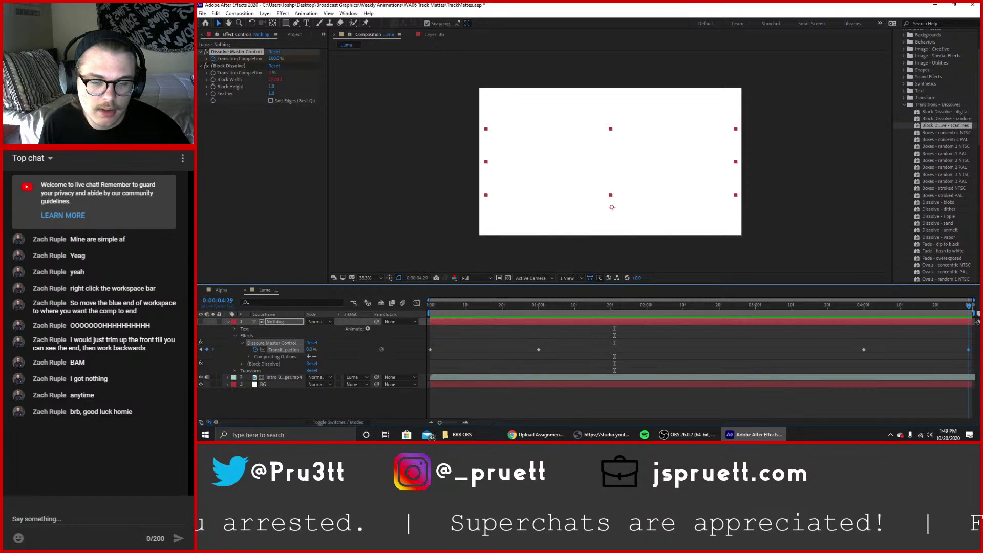
{"action": "left_click", "coordinate": [911, 368]}
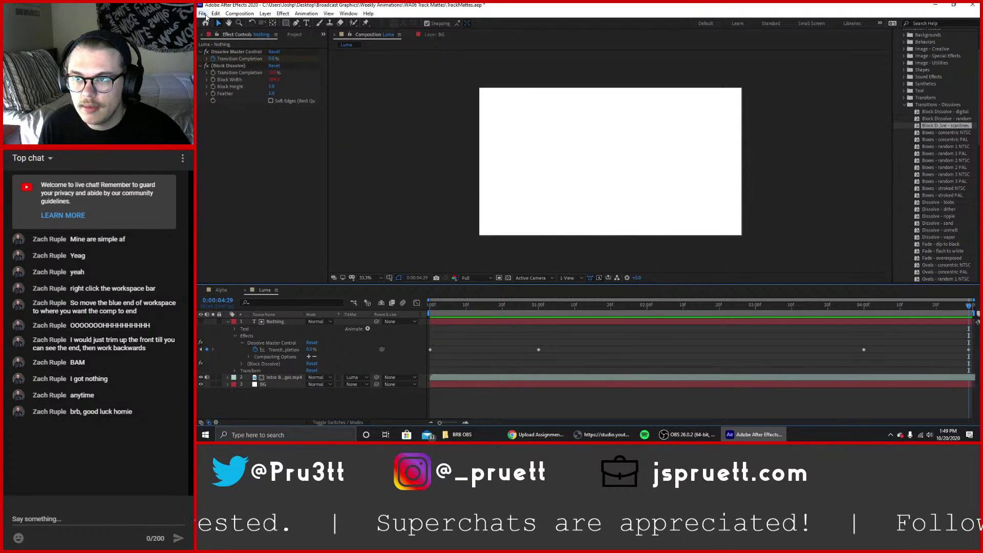
{"action": "key", "text": "ctrl+s"}
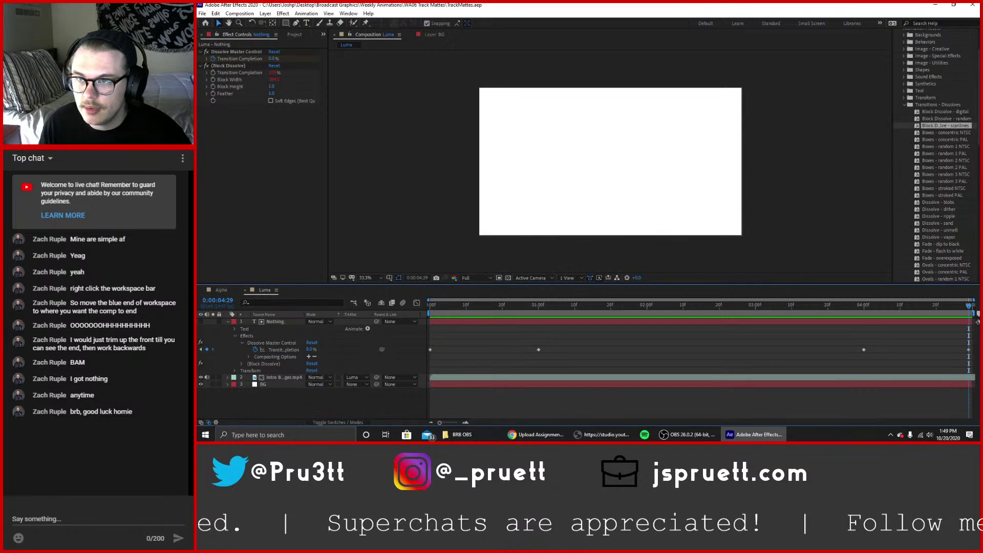
Create a project folder named Luma, move the Luma composition and the stinger video into it, and collapse the Solids folder.
{"action": "left_click", "coordinate": [290, 34]}
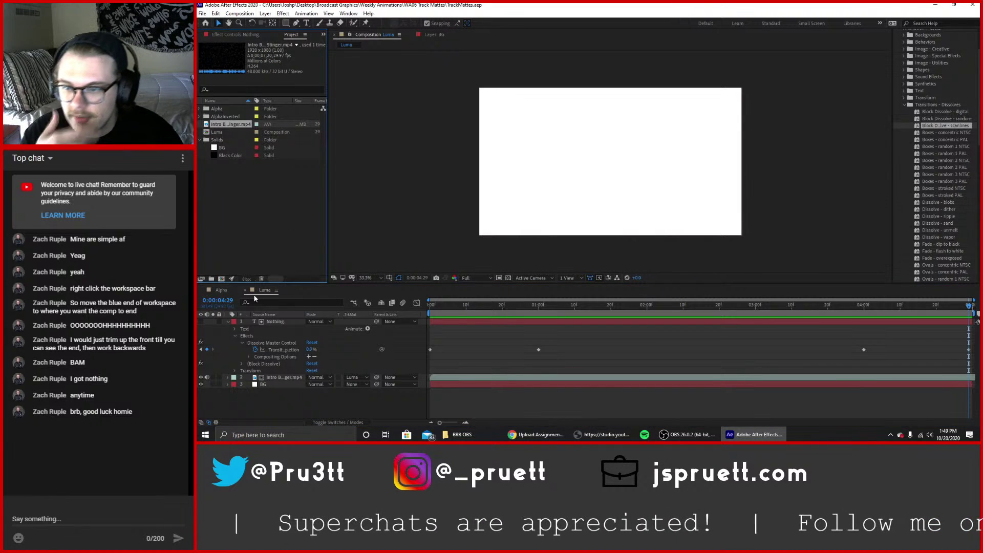
{"action": "left_click", "coordinate": [229, 321]}
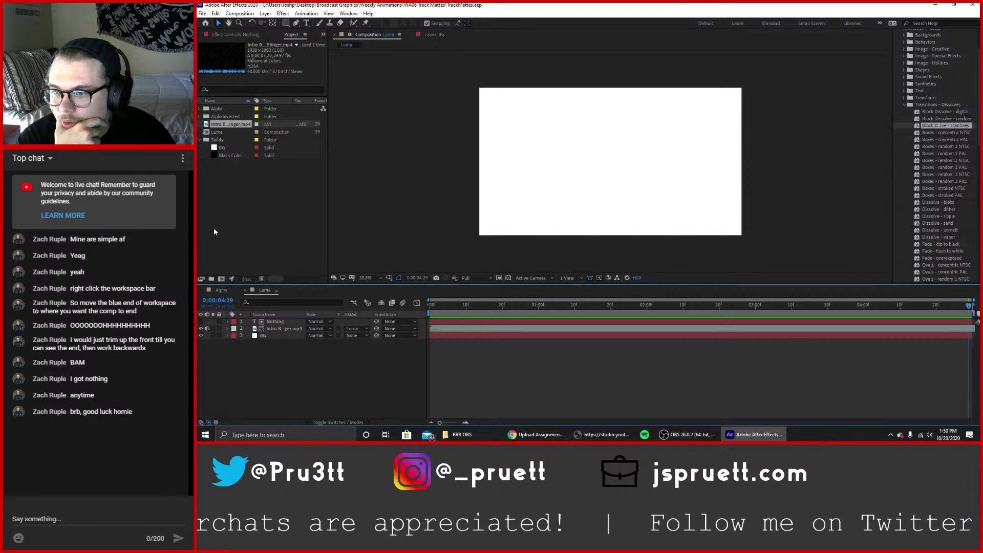
{"action": "left_click", "coordinate": [212, 278]}
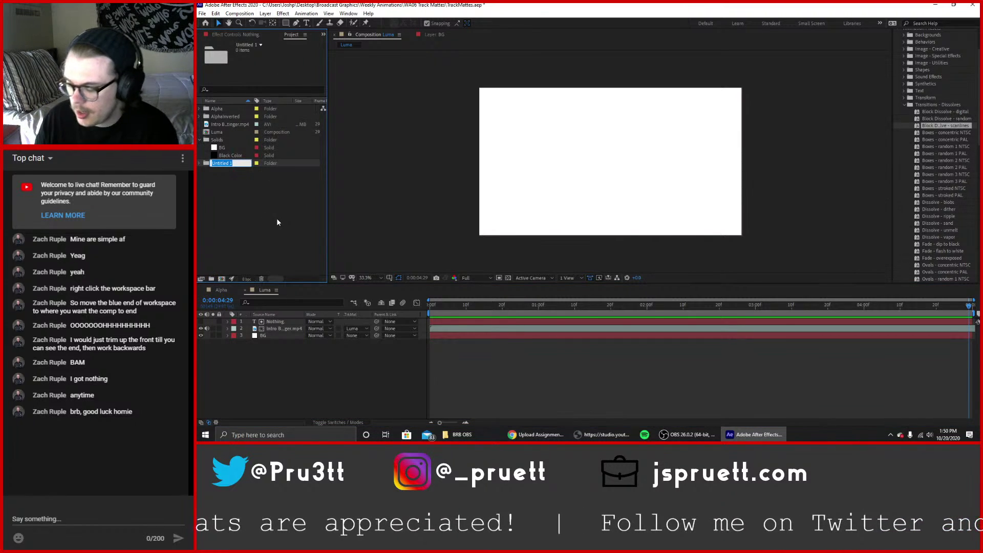
{"action": "type", "text": "LUm"}
{"action": "key", "text": "BackSpace"}
{"action": "key", "text": "BackSpace"}
{"action": "type", "text": "um"}
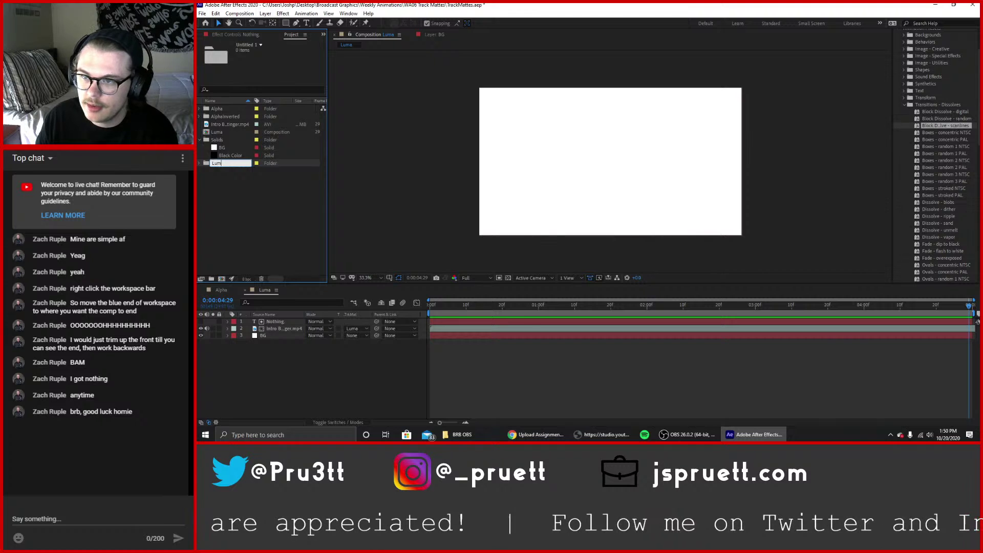
{"action": "type", "text": "a"}
{"action": "key", "text": "Return"}
{"action": "left_click_drag", "start_coordinate": [218, 140], "coordinate": [228, 132]}
{"action": "left_click", "coordinate": [201, 139]}
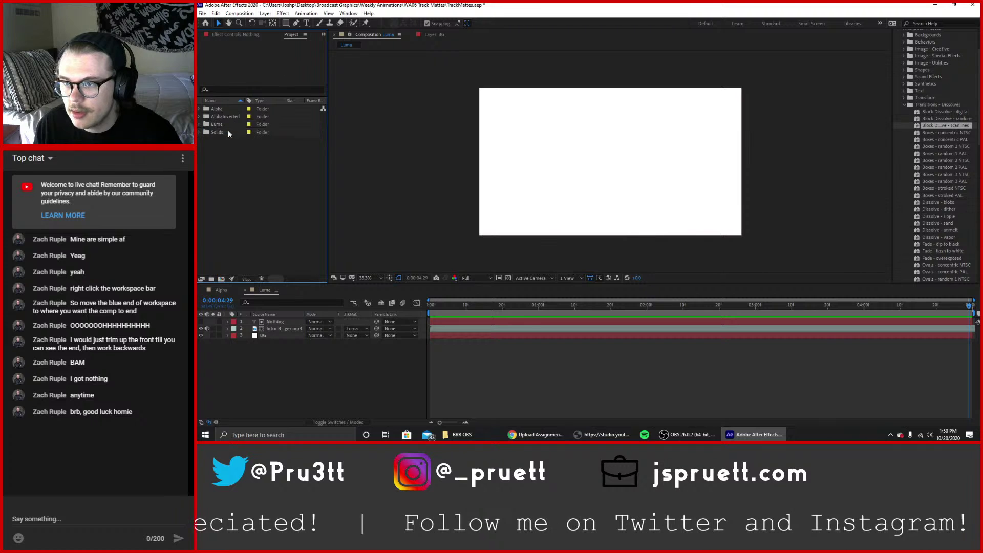
Create another project folder named LumaInverted.
{"action": "left_click", "coordinate": [211, 279]}
{"action": "type", "text": "L"}
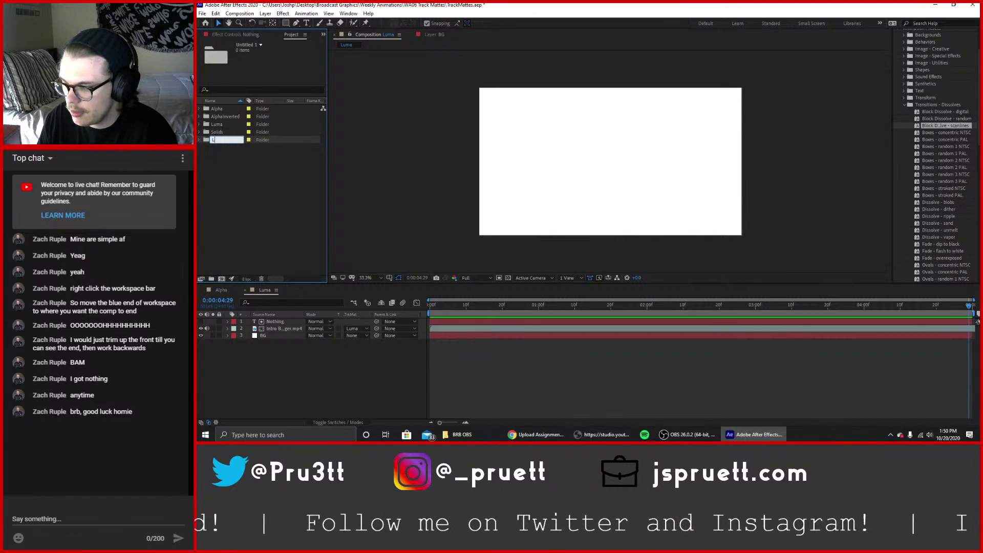
{"action": "type", "text": "umaInvert"}
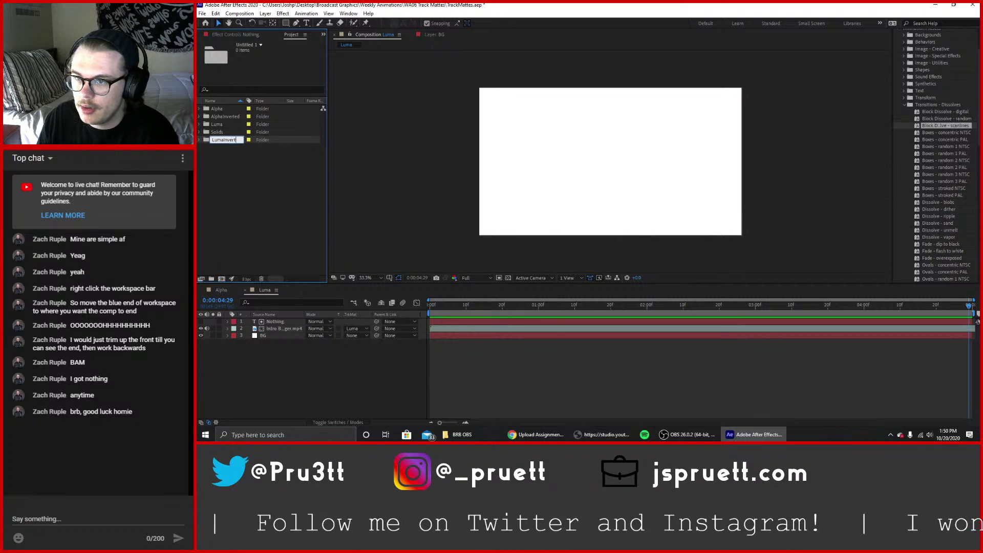
{"action": "type", "text": "ed"}
{"action": "key", "text": "Return"}
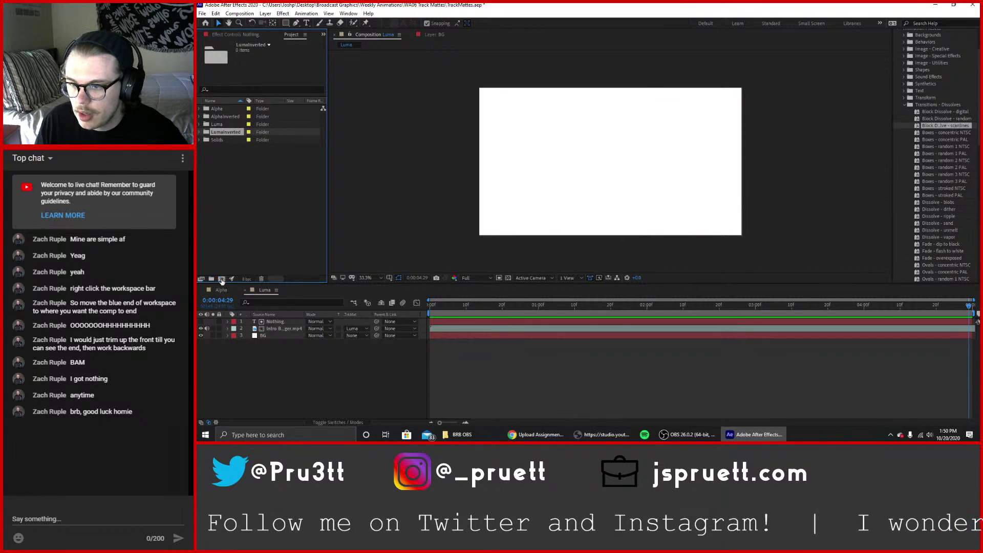
Create a 5-second HDTV 1080 29.97 composition named LumaInverted inside the LumaInverted folder, and expand the Solids folder.
{"action": "left_click", "coordinate": [222, 279]}
{"action": "type", "text": "LumaInverted"}
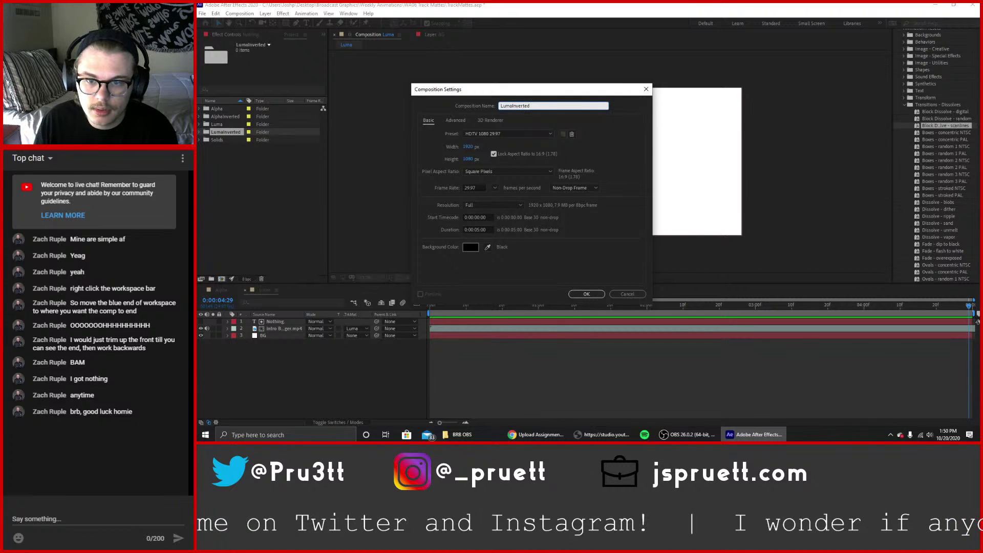
{"action": "key", "text": "Return"}
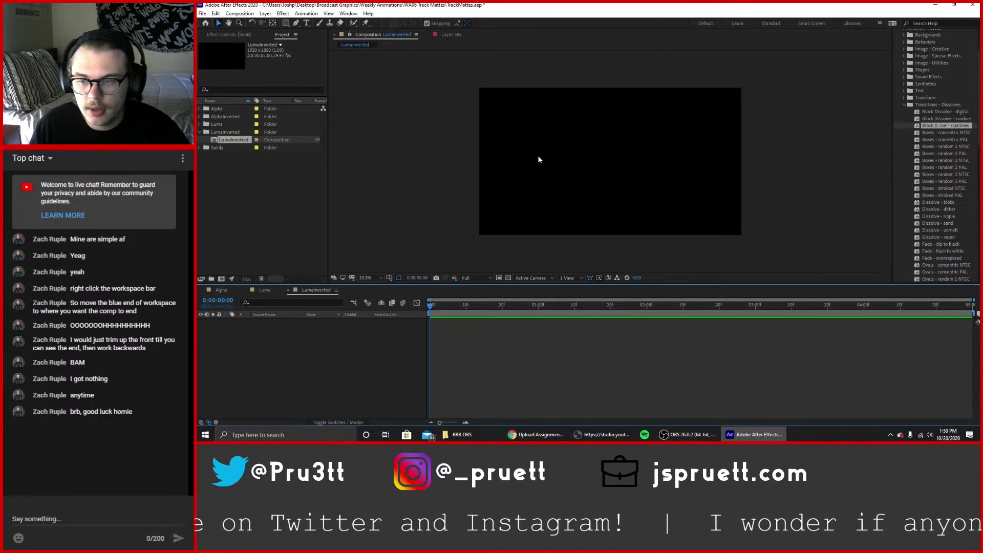
{"action": "left_click", "coordinate": [199, 148]}
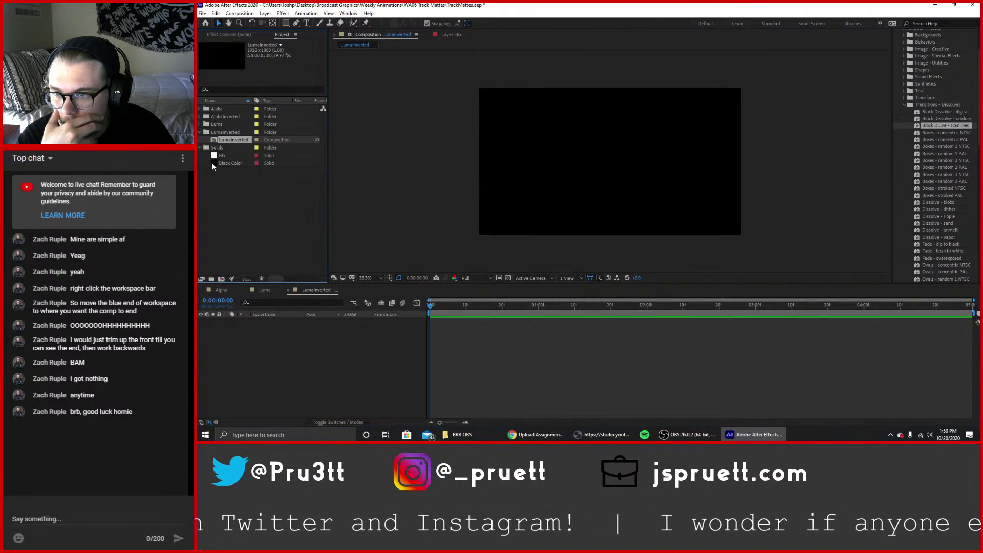
Add the white BG solid to the LumaInverted composition, and collapse the Solids and LumaInverted project folders.
{"action": "left_click_drag", "start_coordinate": [214, 156], "coordinate": [254, 338]}
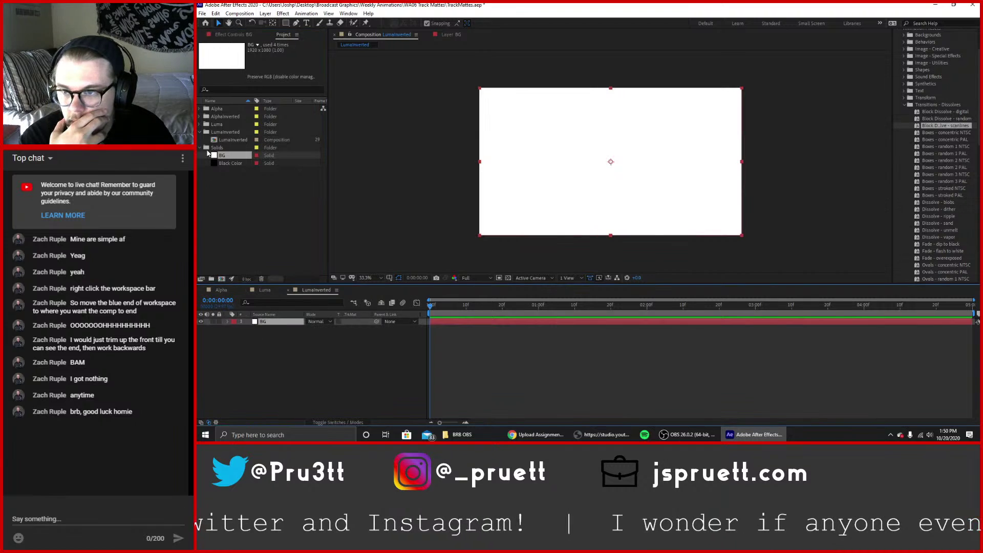
{"action": "left_click", "coordinate": [200, 148]}
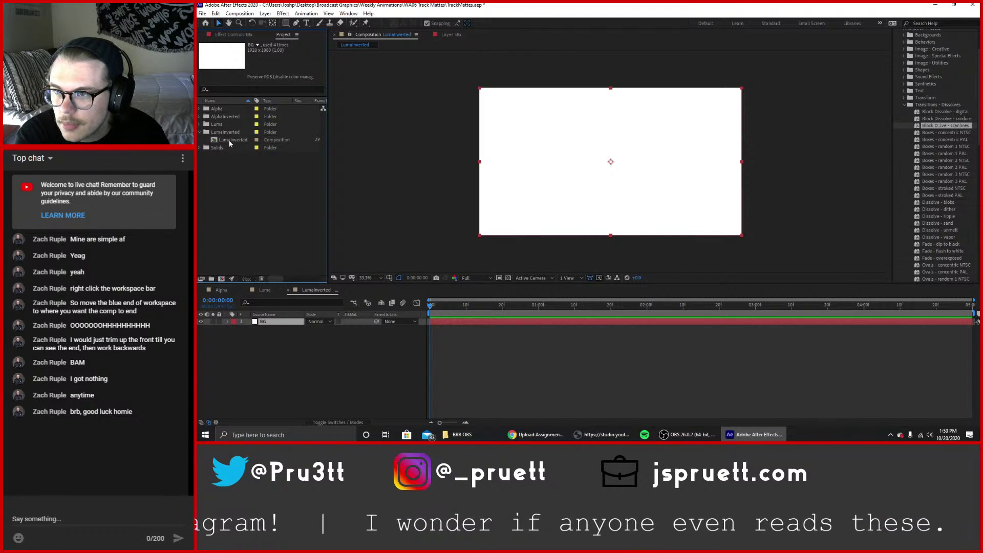
{"action": "left_click_drag", "start_coordinate": [229, 144], "coordinate": [233, 134]}
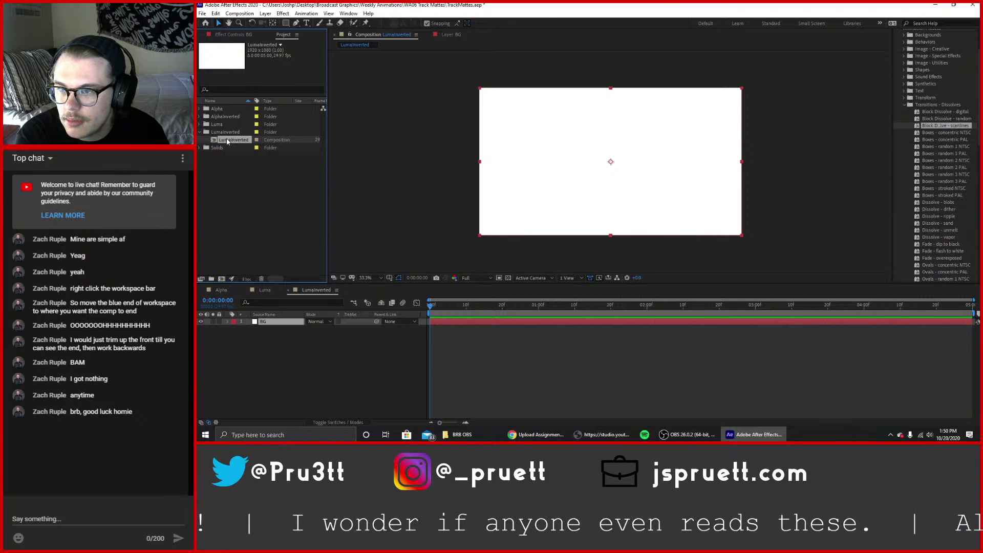
{"action": "left_click", "coordinate": [200, 132]}
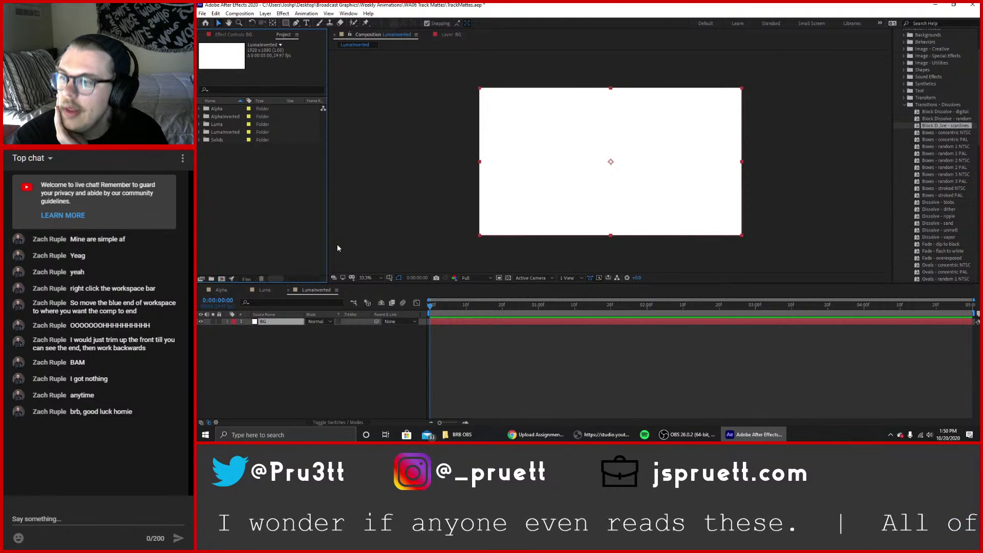
Add a text layer reading "Everything." above the BG solid and move it to roughly the middle of the frame.
{"action": "left_click", "coordinate": [307, 22]}
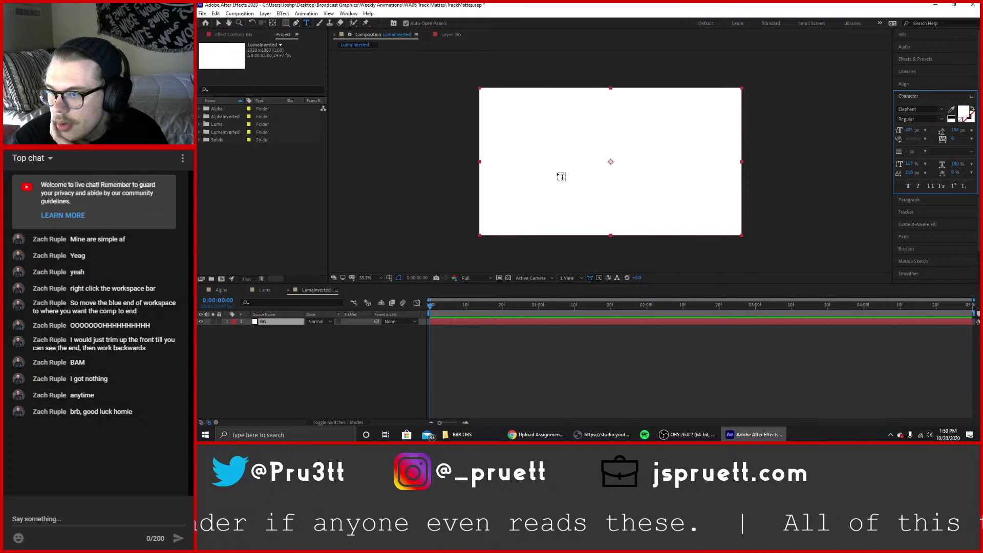
{"action": "left_click", "coordinate": [558, 166]}
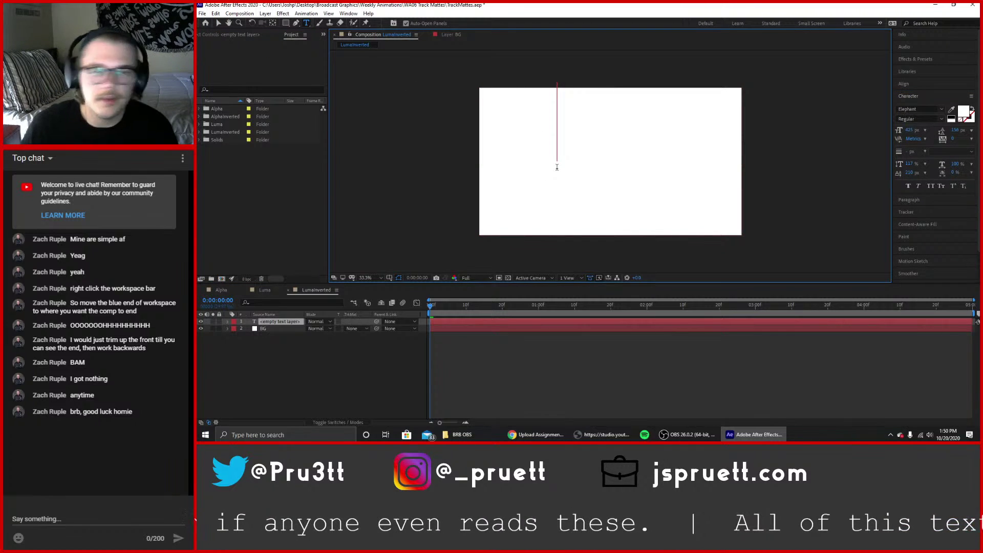
{"action": "type", "text": "Everything"}
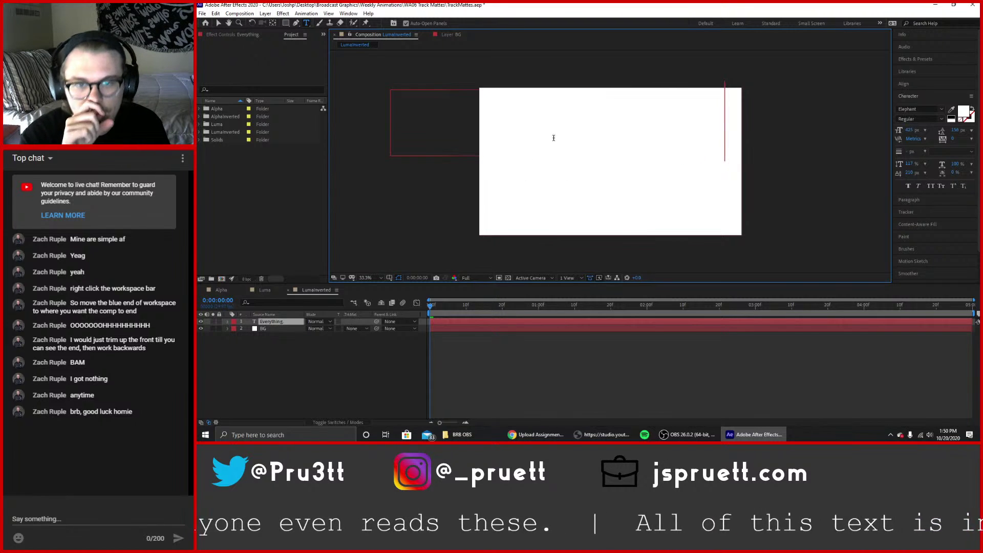
{"action": "left_click", "coordinate": [219, 27]}
{"action": "left_click_drag", "start_coordinate": [661, 170], "coordinate": [686, 177]}
Set the fill colour of the "Everything." text to black (000000).
{"action": "double_click", "coordinate": [677, 170]}
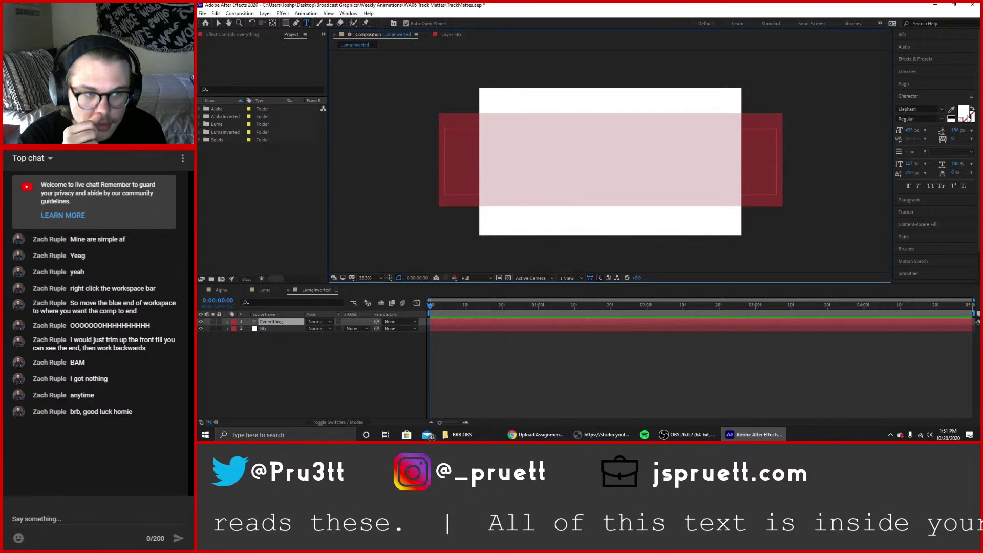
{"action": "left_click", "coordinate": [963, 114]}
{"action": "left_click_drag", "start_coordinate": [385, 333], "coordinate": [322, 401]}
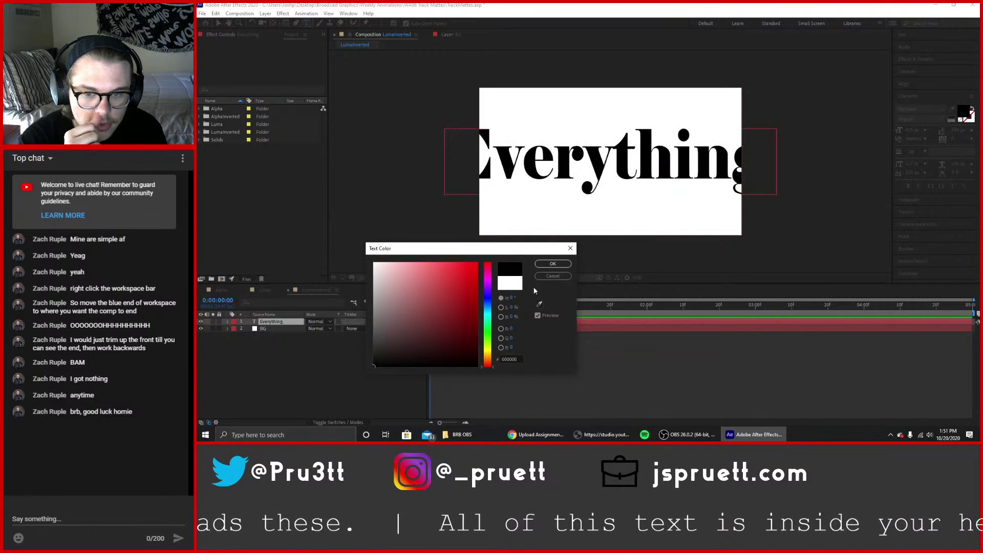
{"action": "left_click", "coordinate": [552, 264]}
Shrink the text to fit the frame's width, stretch it vertically, and centre it vertically in the composition.
{"action": "left_click_drag", "start_coordinate": [907, 131], "coordinate": [874, 135]}
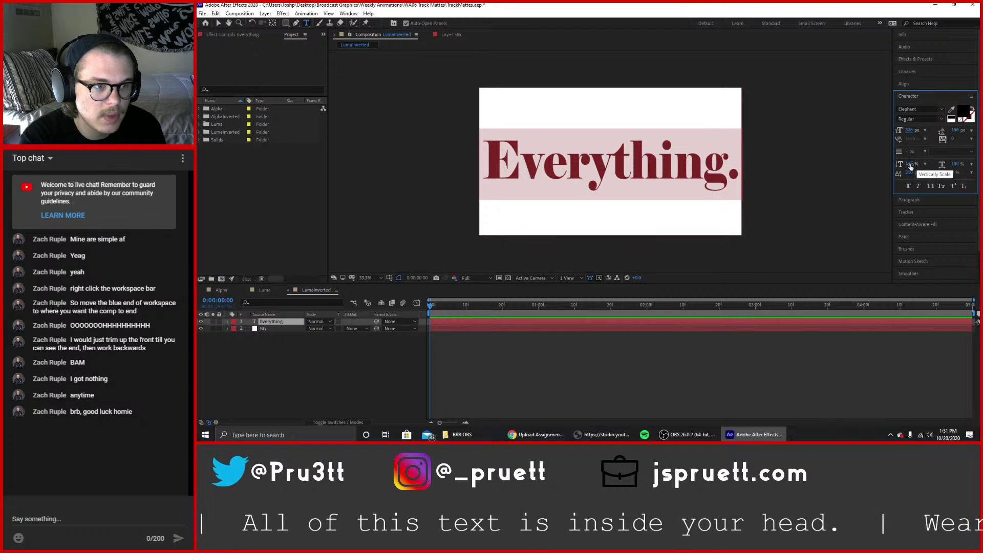
{"action": "left_click_drag", "start_coordinate": [910, 164], "coordinate": [920, 163]}
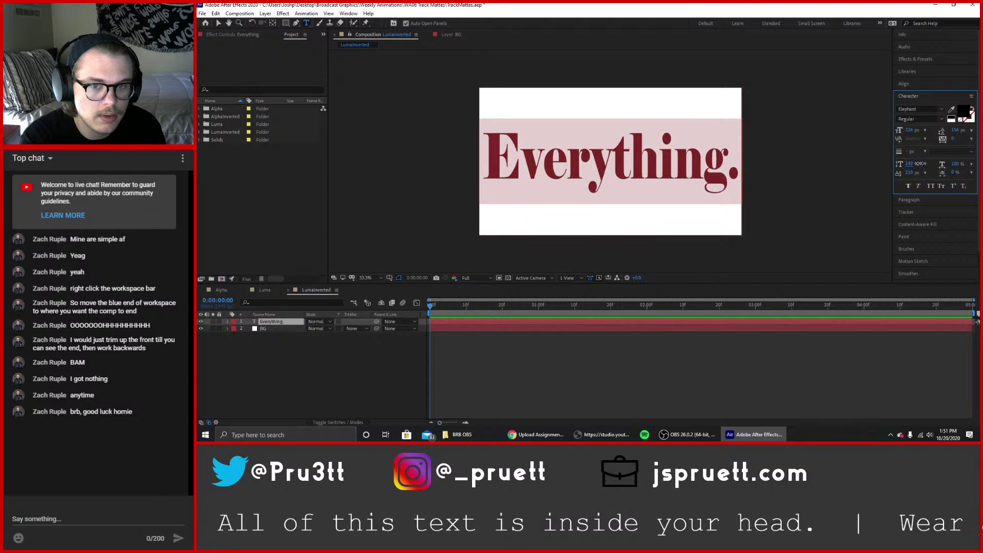
{"action": "left_click", "coordinate": [917, 84]}
{"action": "left_click", "coordinate": [958, 104]}
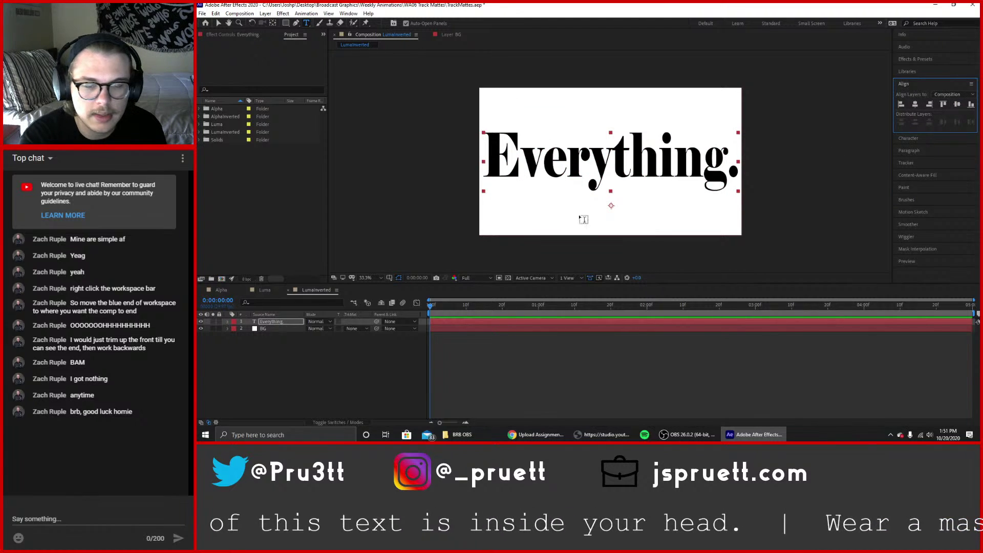
{"action": "left_click", "coordinate": [324, 400]}
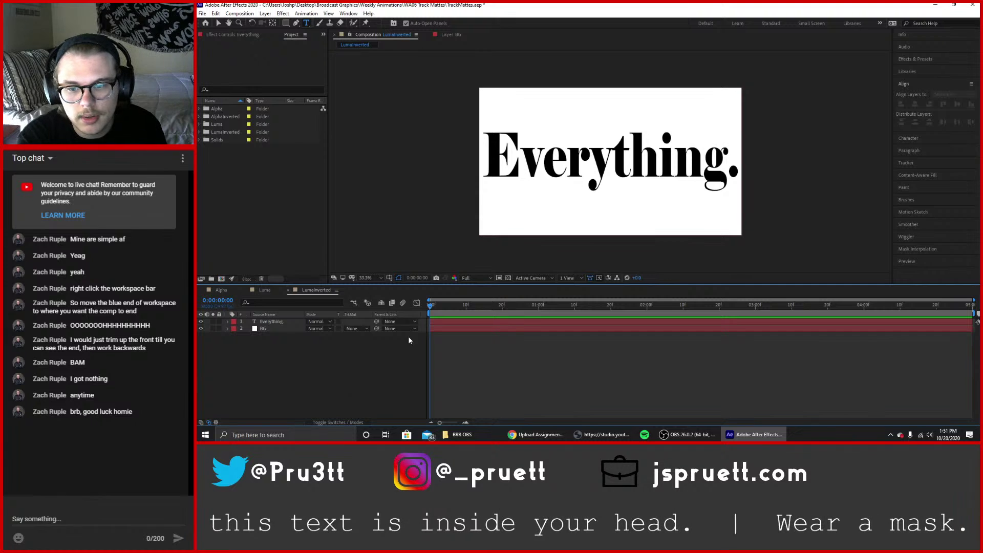
Import Atmospheric Particles Video.mp4 from the Graphics folder and place it between the "Everything." text and the BG layer.
{"action": "mouse_move", "coordinate": [432, 306]}
{"action": "left_mouse_down"}
{"action": "mouse_move", "coordinate": [615, 310]}
{"action": "mouse_move", "coordinate": [429, 308]}
{"action": "left_mouse_up"}
{"action": "left_click", "coordinate": [275, 322]}
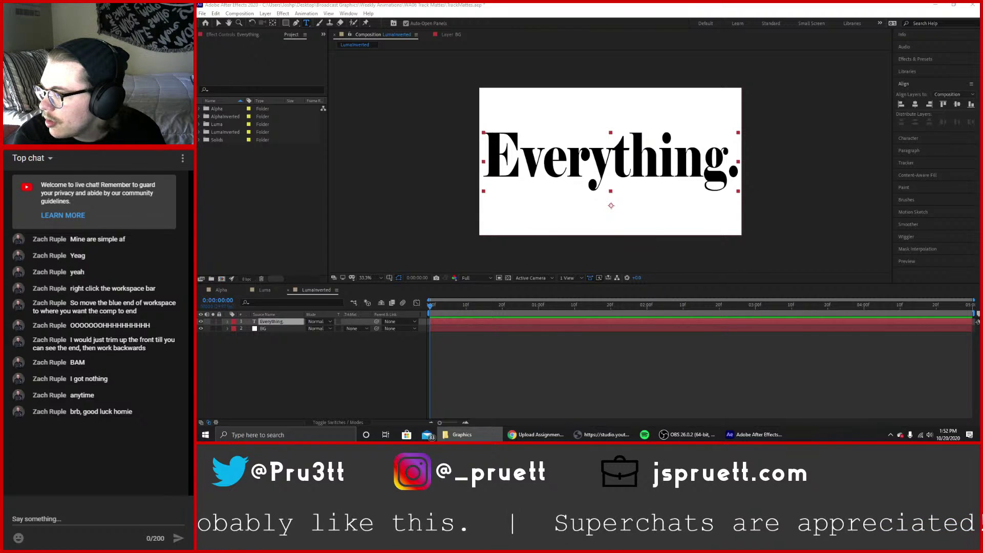
{"action": "left_click_drag", "start_coordinate": [979, 154], "coordinate": [249, 201]}
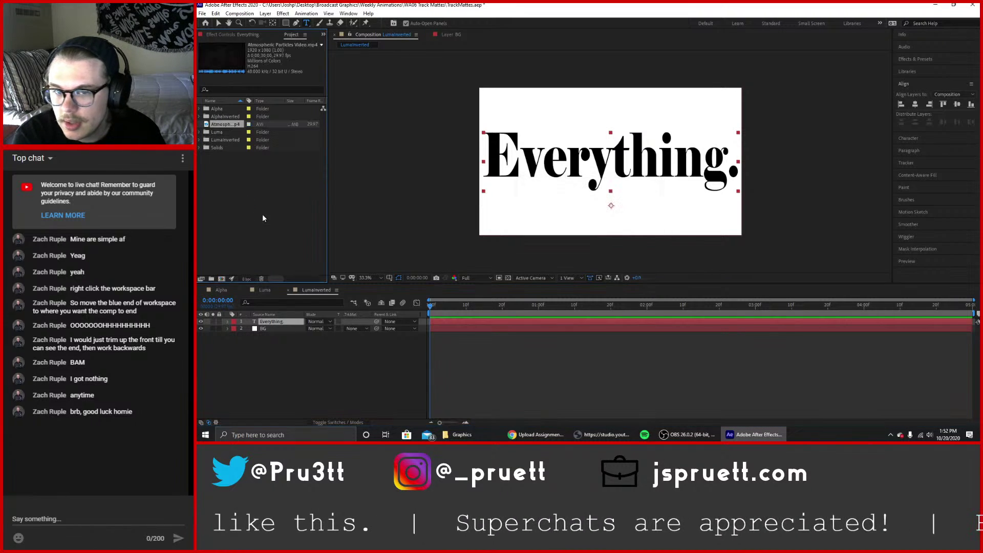
{"action": "left_click_drag", "start_coordinate": [232, 128], "coordinate": [250, 326]}
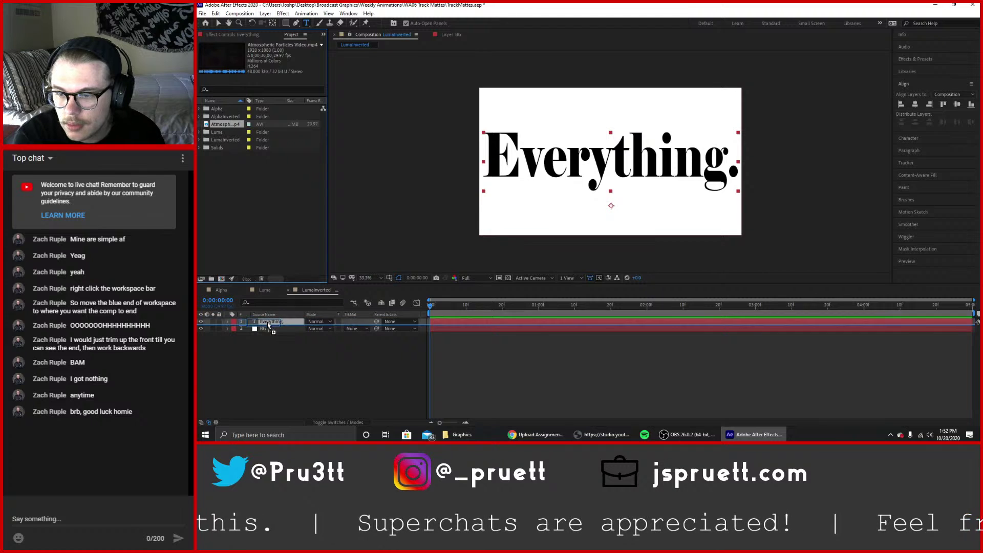
Set the particles video's track matte to Luma Inverted with the "Everything." text, and file its footage in the LumaInverted folder.
{"action": "left_click", "coordinate": [355, 329]}
{"action": "left_click", "coordinate": [373, 377]}
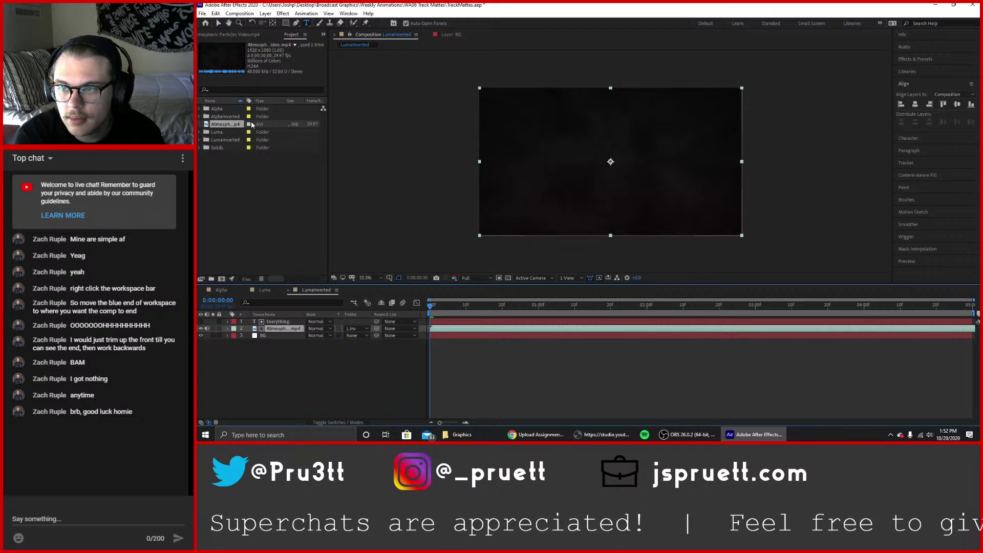
{"action": "left_click_drag", "start_coordinate": [252, 125], "coordinate": [226, 140]}
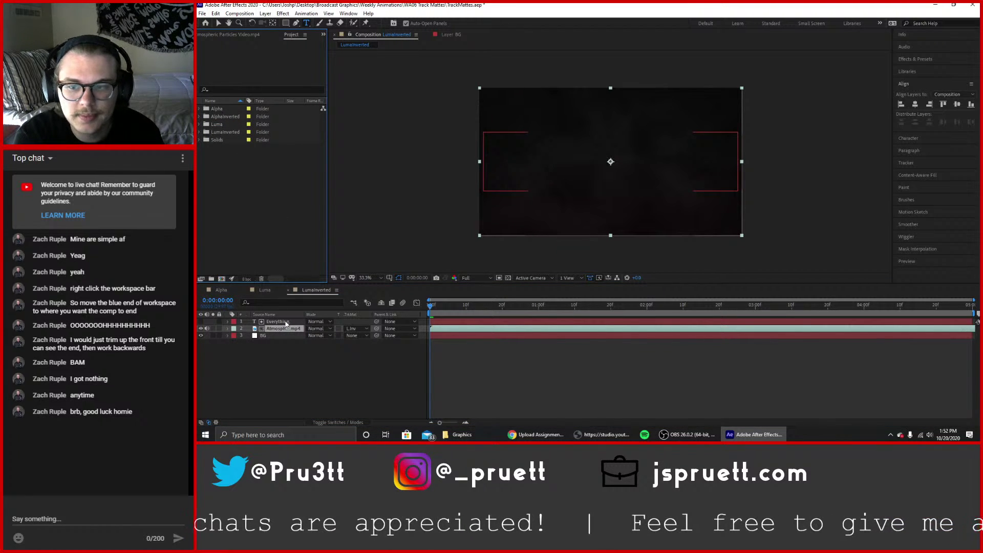
{"action": "left_click_drag", "start_coordinate": [431, 306], "coordinate": [401, 307]}
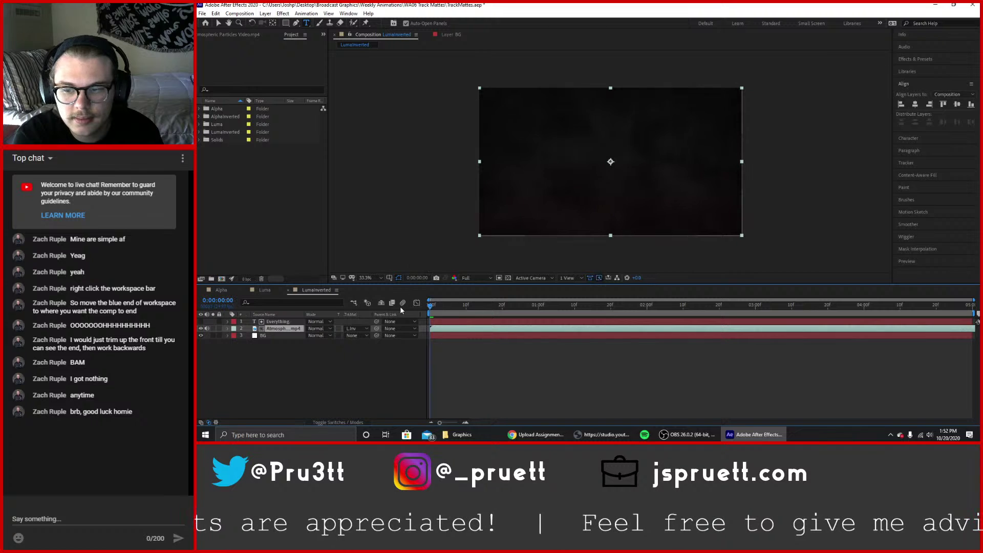
Change the fill colour of the "Everything." text to white (ffffff).
{"action": "left_click", "coordinate": [285, 321]}
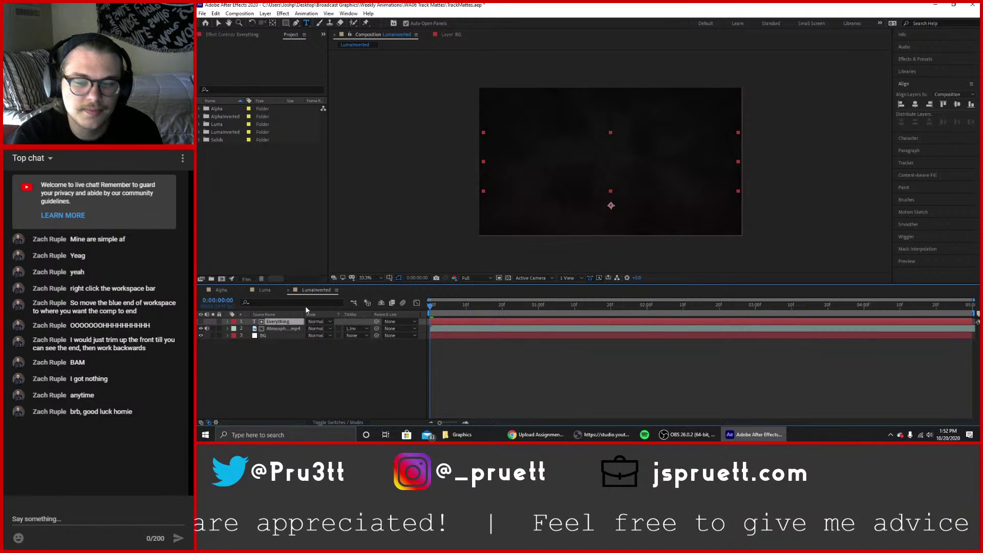
{"action": "left_click", "coordinate": [799, 146]}
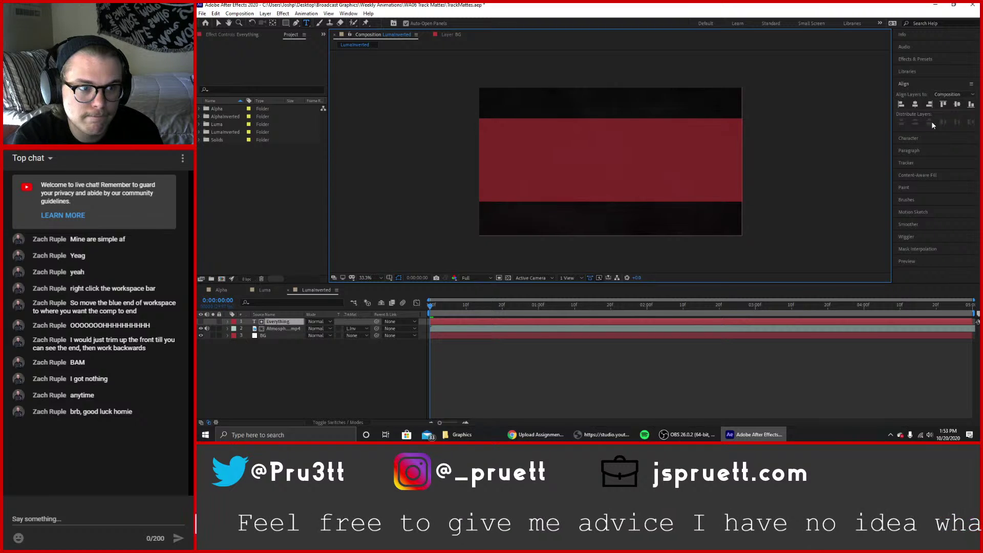
{"action": "left_click", "coordinate": [913, 164]}
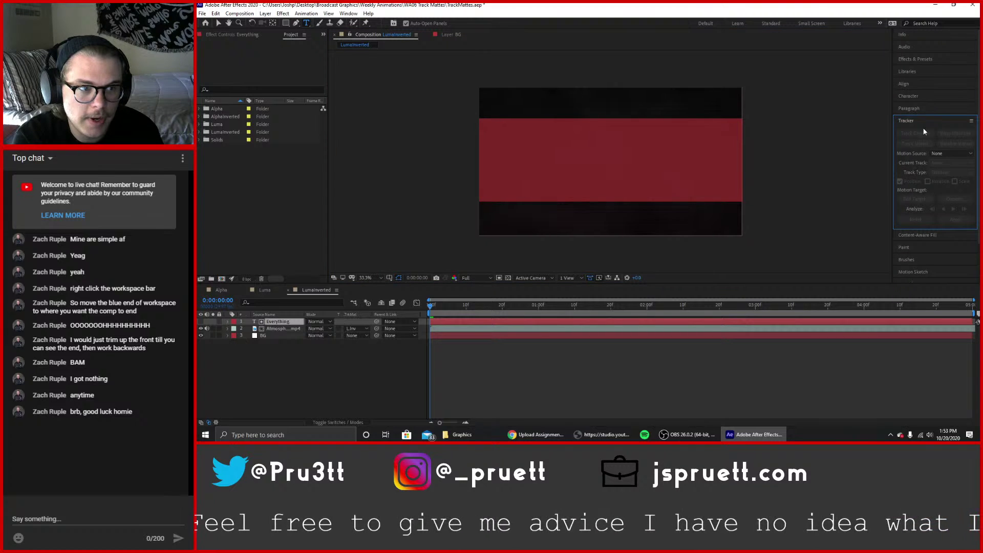
{"action": "left_click", "coordinate": [908, 108]}
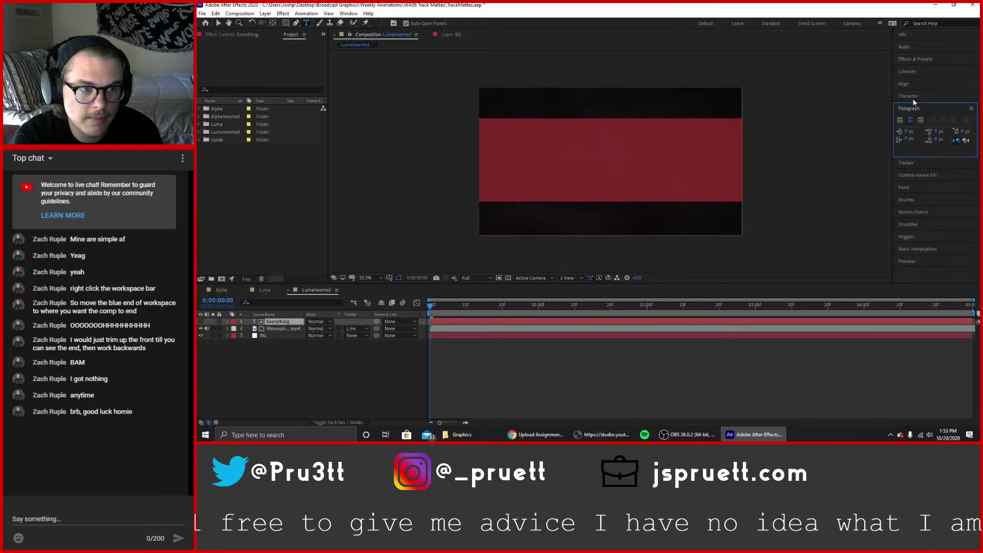
{"action": "left_click", "coordinate": [909, 96]}
{"action": "left_click", "coordinate": [963, 110]}
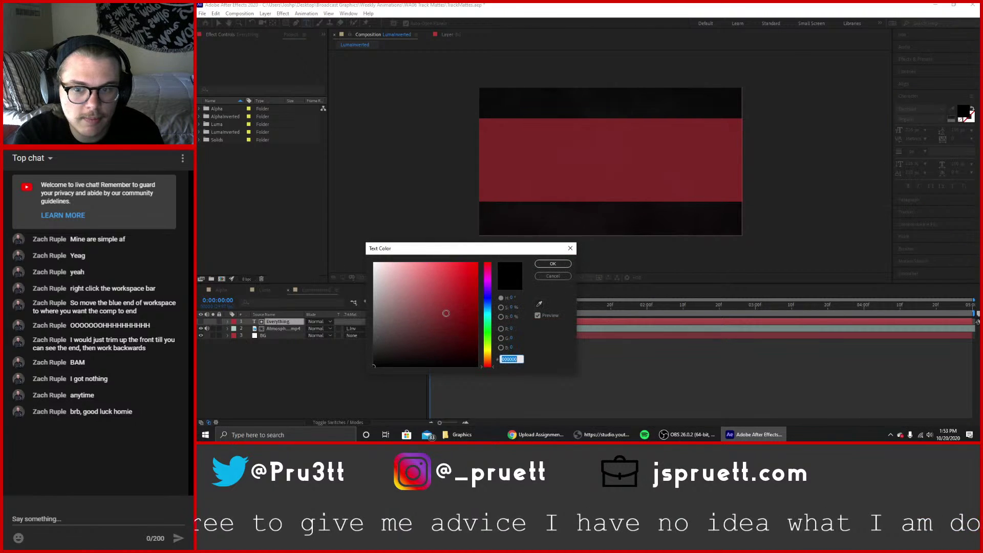
{"action": "type", "text": "ffffff"}
{"action": "left_click", "coordinate": [554, 264]}
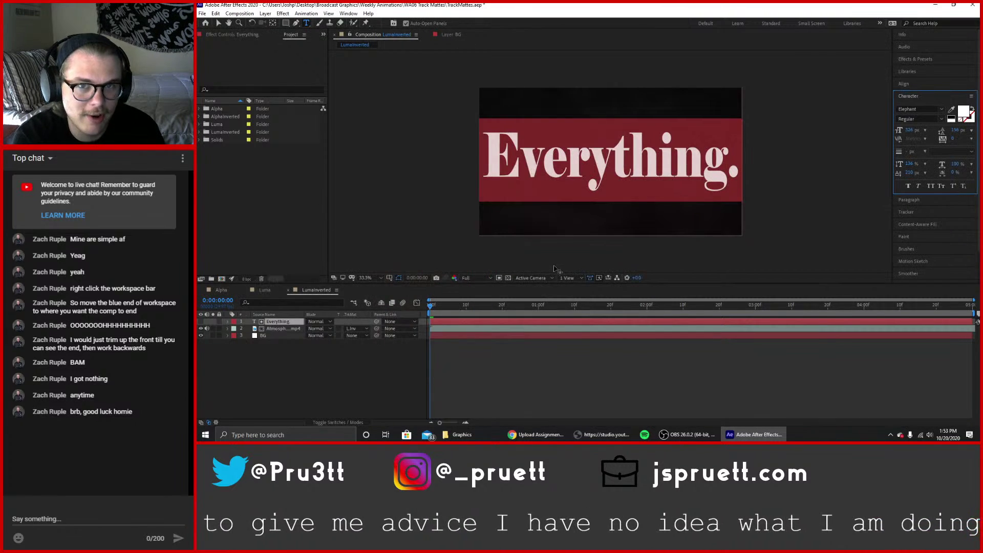
Preview the composition from the start to check the particles around the "Everything." text.
{"action": "left_click_drag", "start_coordinate": [465, 304], "coordinate": [412, 312]}
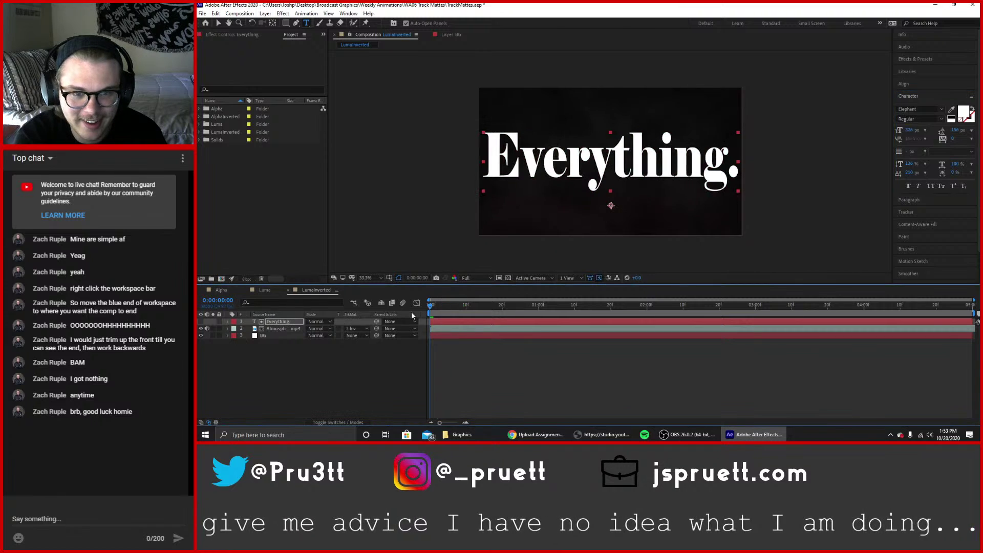
{"action": "key", "text": "space"}
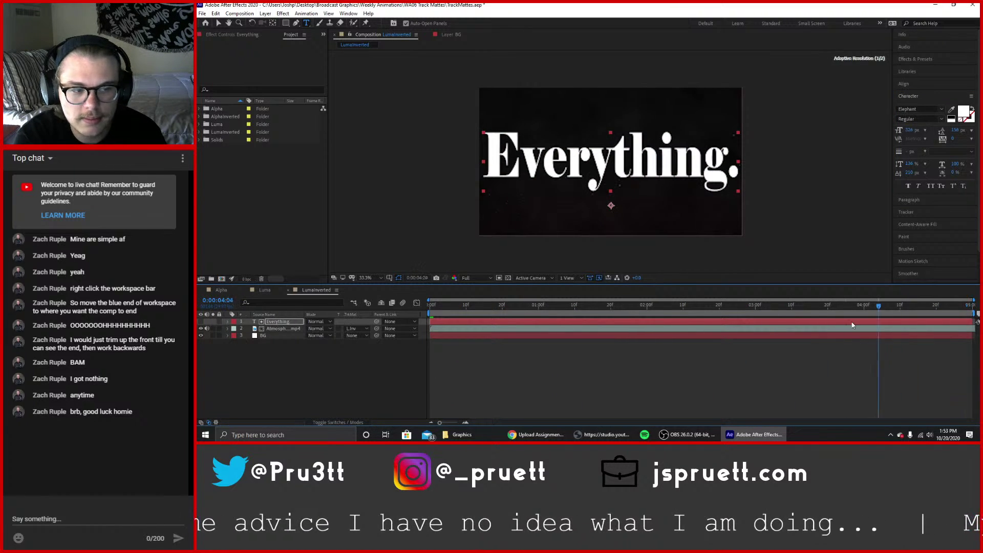
{"action": "key", "text": "space"}
{"action": "key", "text": "space"}
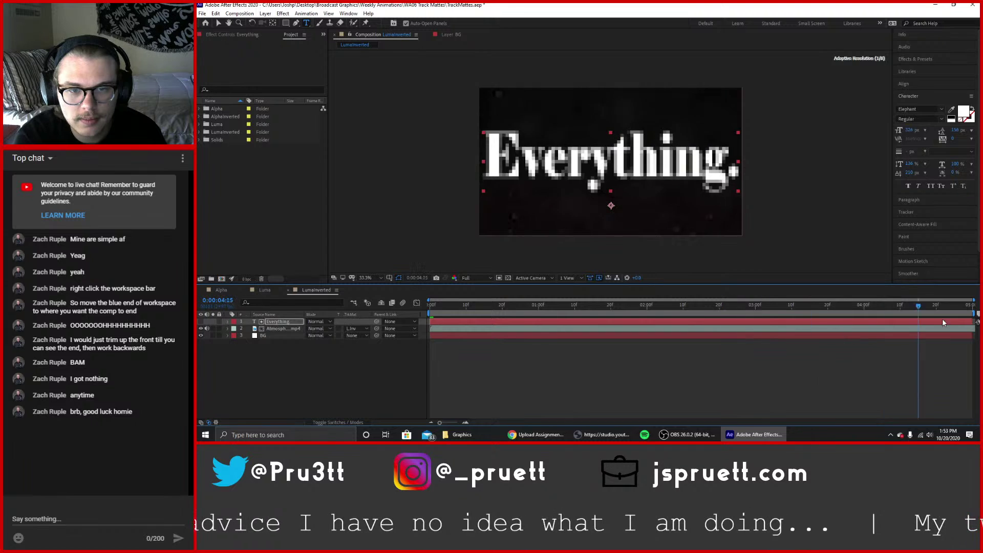
{"action": "key", "text": "space"}
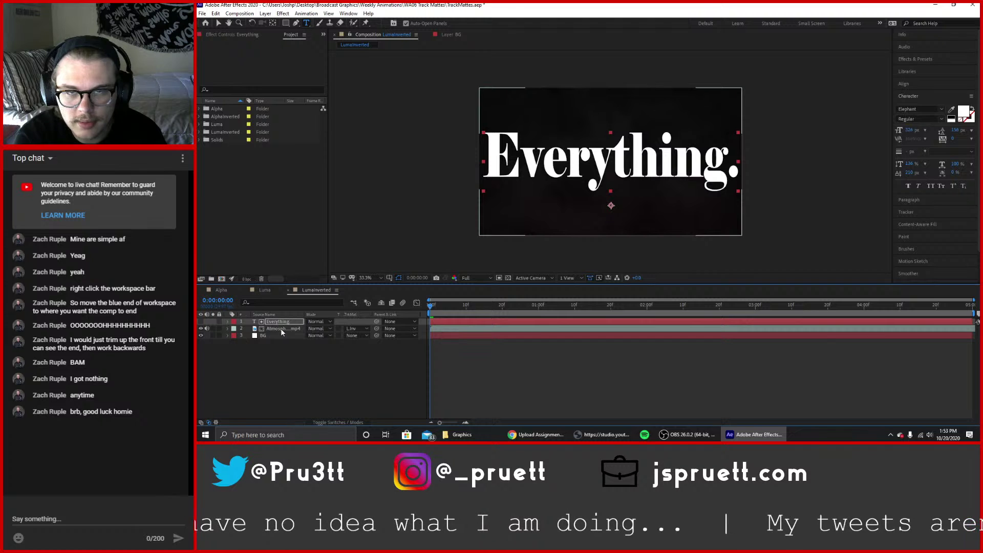
Move the particles video below BG, remove its track matte, and give BG a Luma Inverted matte from the "Everything." text.
{"action": "left_click_drag", "start_coordinate": [282, 331], "coordinate": [281, 339]}
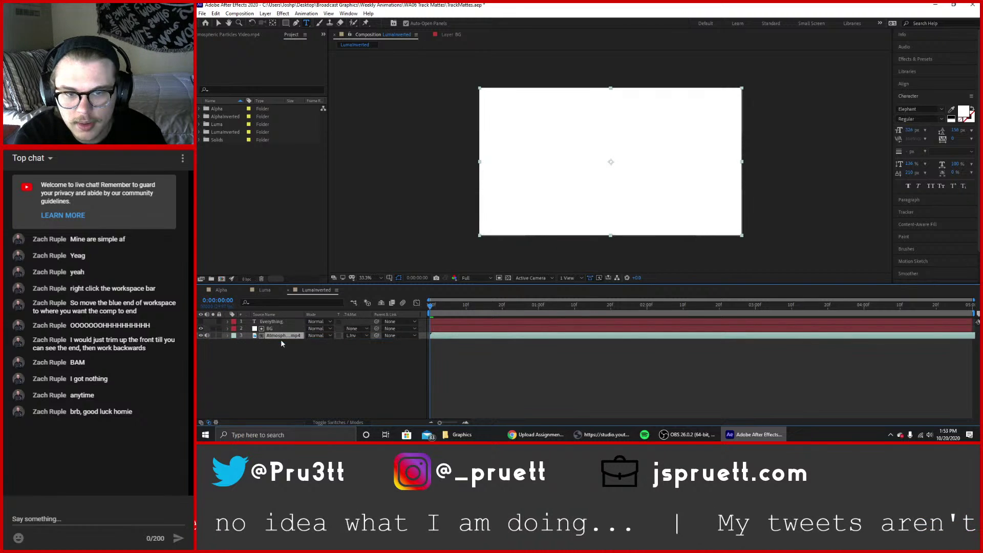
{"action": "left_click", "coordinate": [353, 335]}
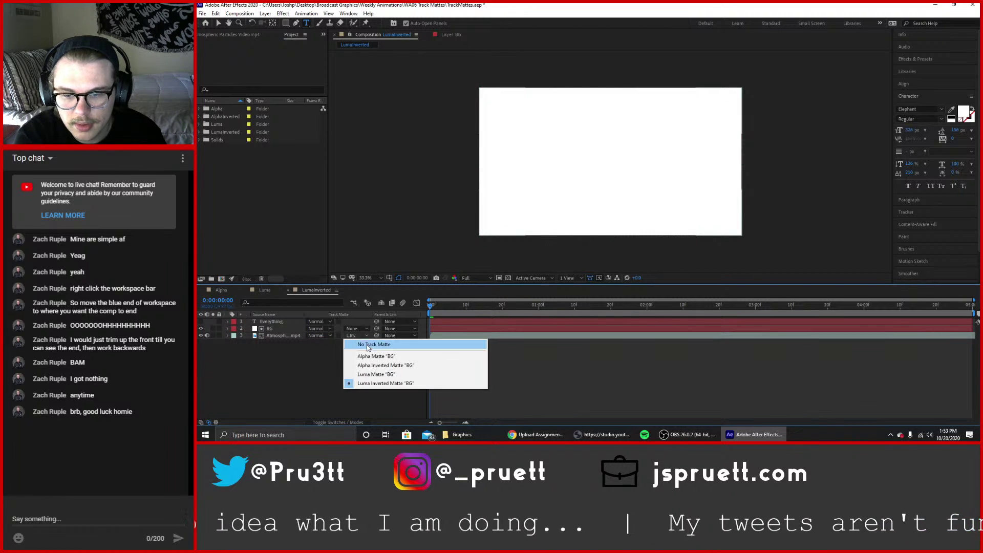
{"action": "left_click", "coordinate": [361, 345]}
{"action": "left_click", "coordinate": [355, 329]}
{"action": "left_click", "coordinate": [378, 378]}
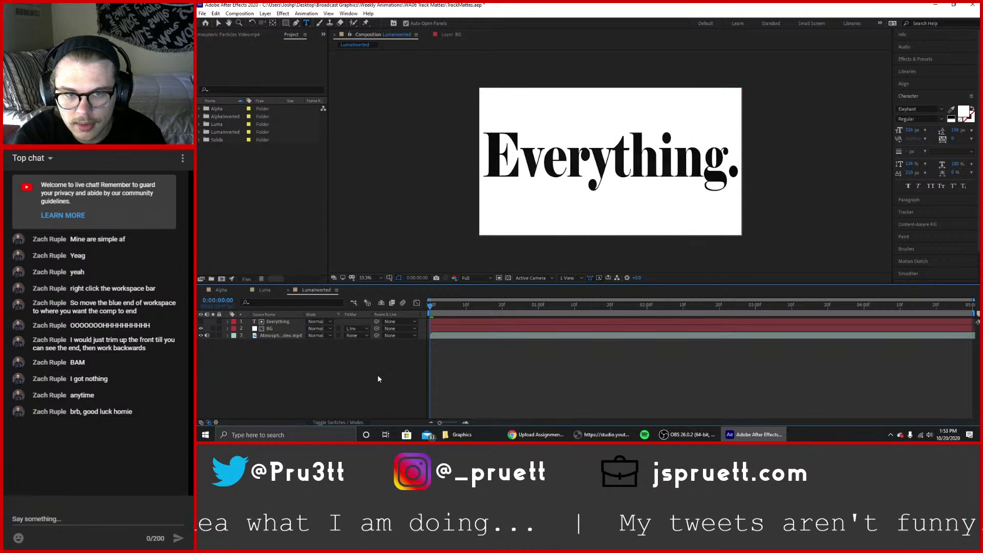
Make the "Everything." text layer visible and scrub to 0:00:02:19 to check the inverted matte over the particles.
{"action": "left_click_drag", "start_coordinate": [433, 305], "coordinate": [388, 345]}
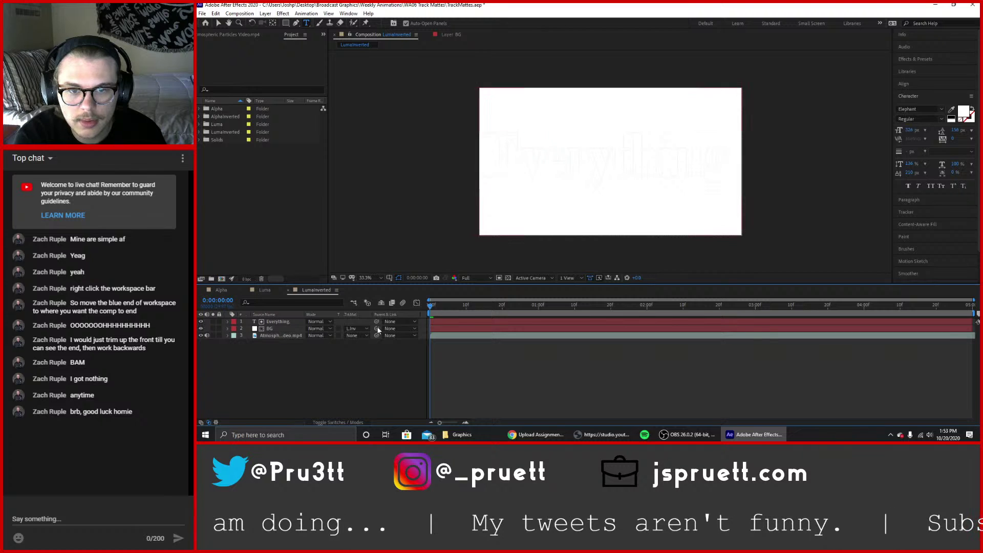
{"action": "left_click_drag", "start_coordinate": [439, 306], "coordinate": [717, 315]}
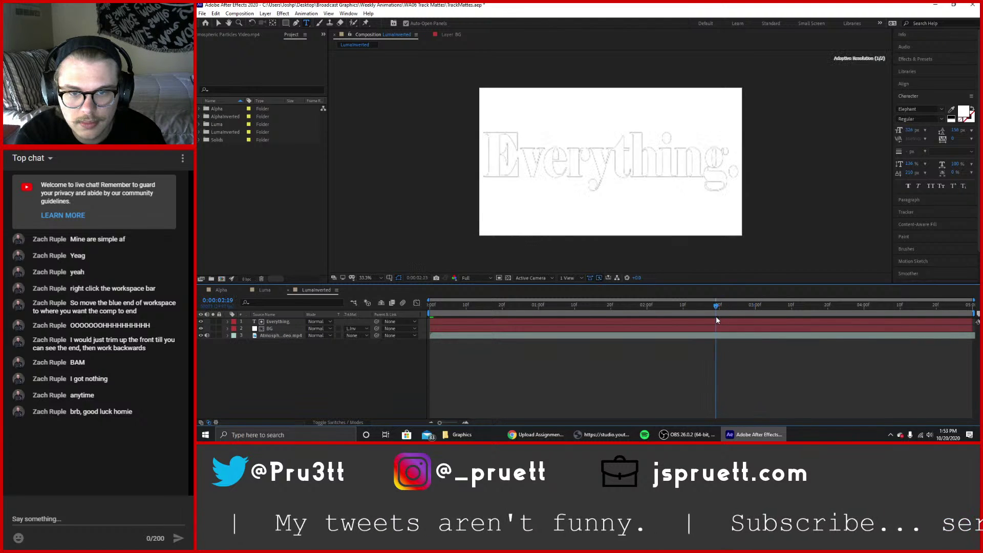
{"action": "left_click", "coordinate": [418, 347]}
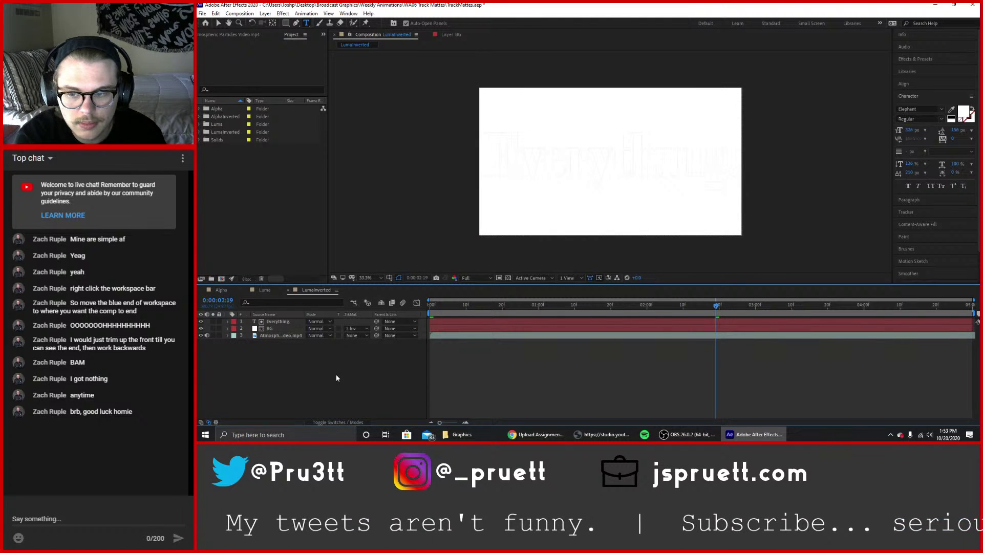
Set the fill colour of the "Everything." text to black (000000) and return the playhead to the first frame.
{"action": "left_click", "coordinate": [285, 322]}
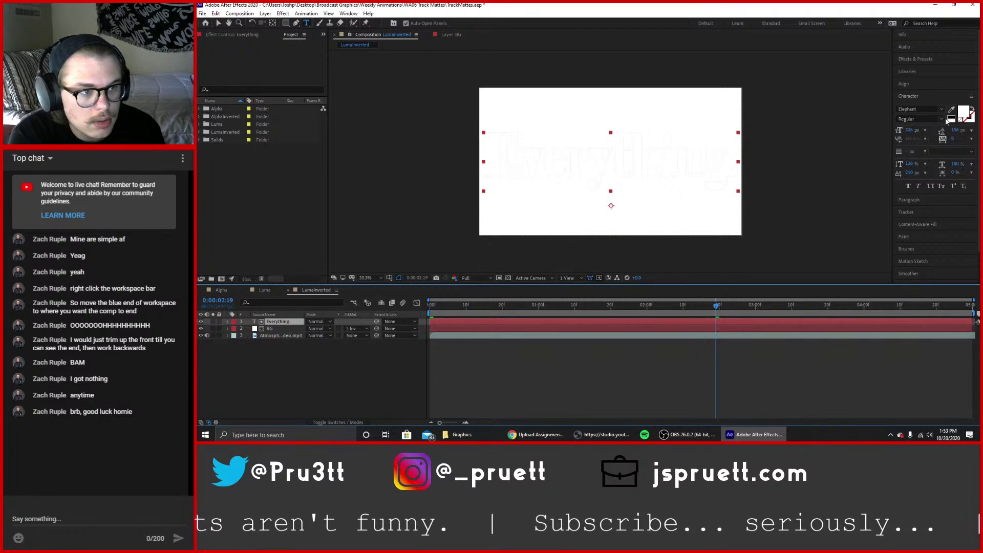
{"action": "left_click", "coordinate": [964, 111]}
{"action": "type", "text": "000000"}
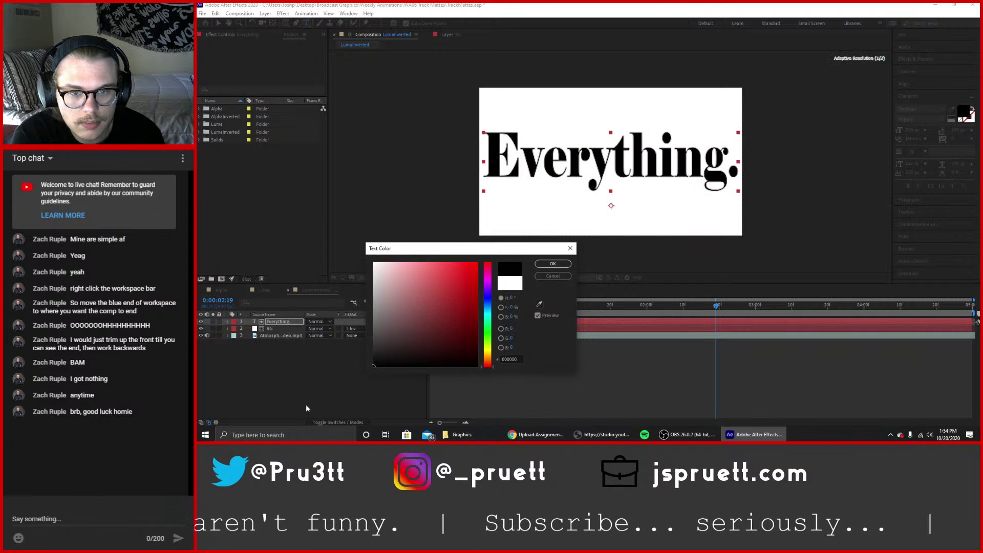
{"action": "left_click", "coordinate": [553, 264]}
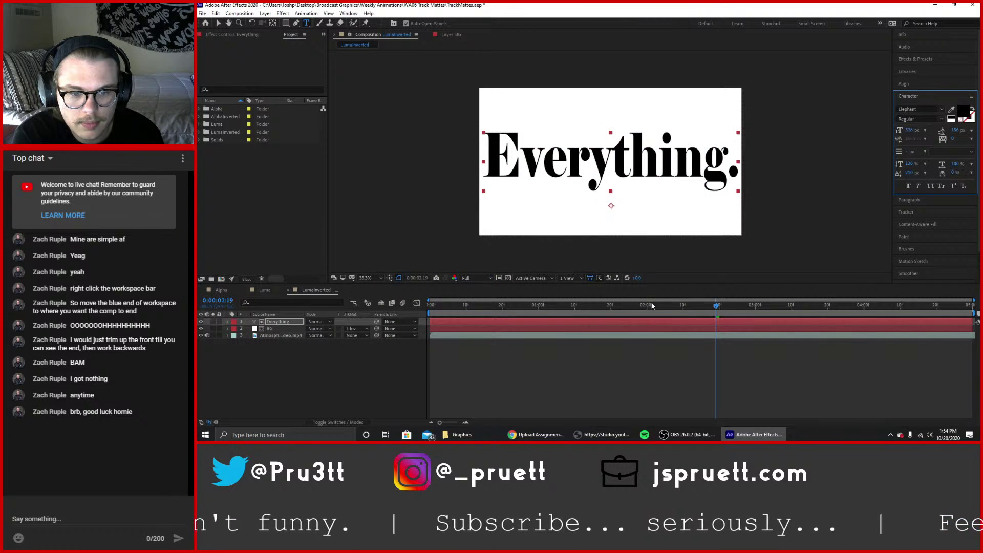
{"action": "left_click_drag", "start_coordinate": [651, 306], "coordinate": [336, 370]}
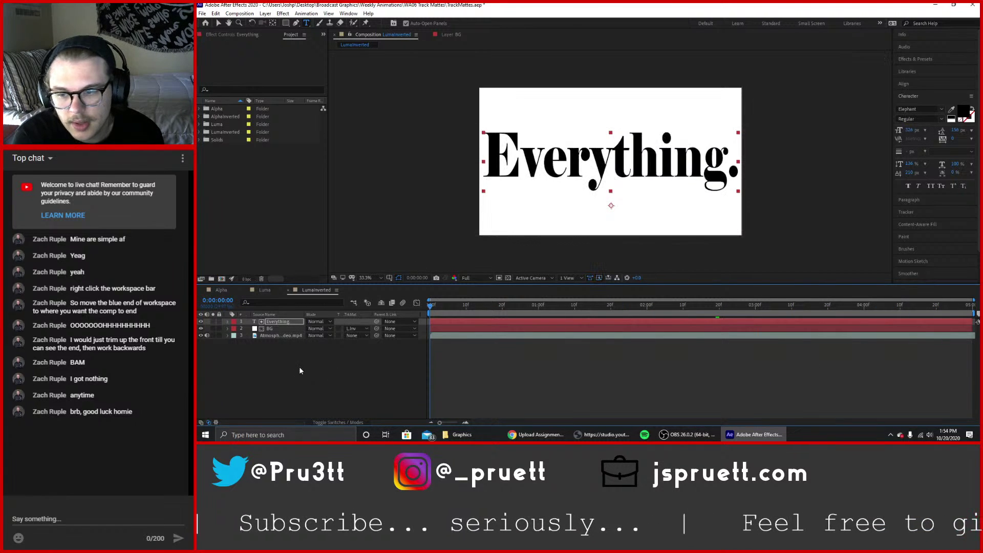
Undo the recent edits back to the Luma Inverted particles video sitting above BG, and deselect the layers.
{"action": "key", "text": "ctrl+z"}
{"action": "key", "text": "ctrl+z"}
{"action": "key", "text": "ctrl+z"}
{"action": "key", "text": "ctrl+z"}
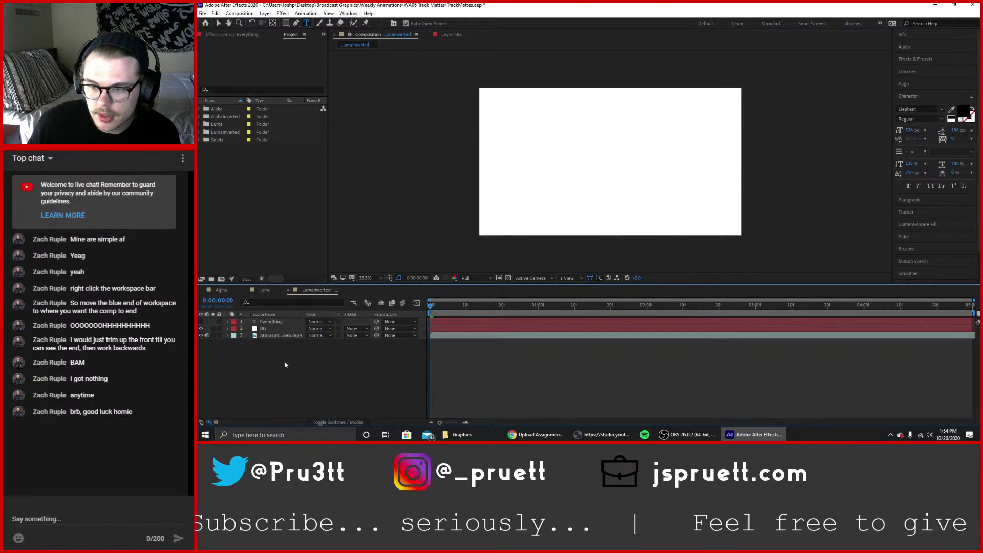
{"action": "key", "text": "ctrl+z"}
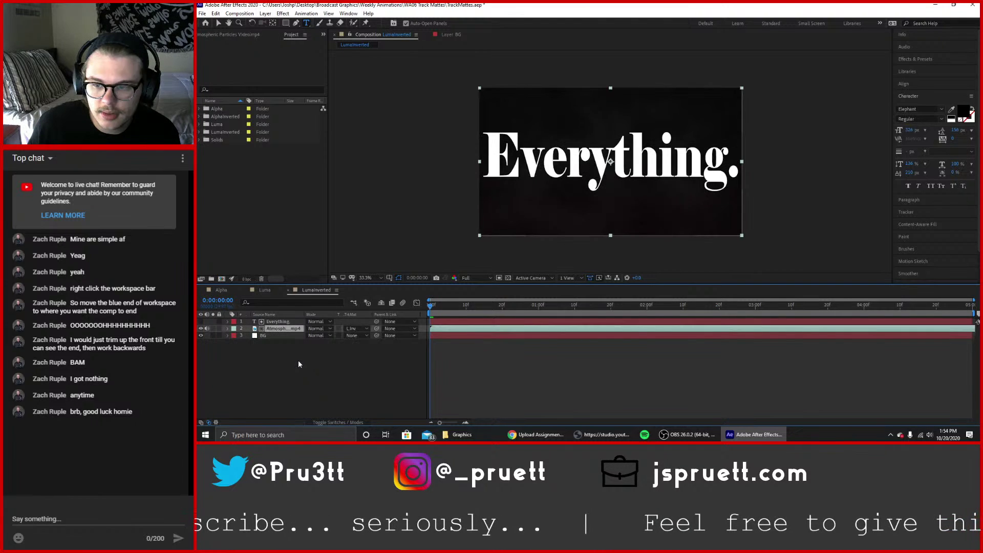
{"action": "left_click", "coordinate": [299, 365]}
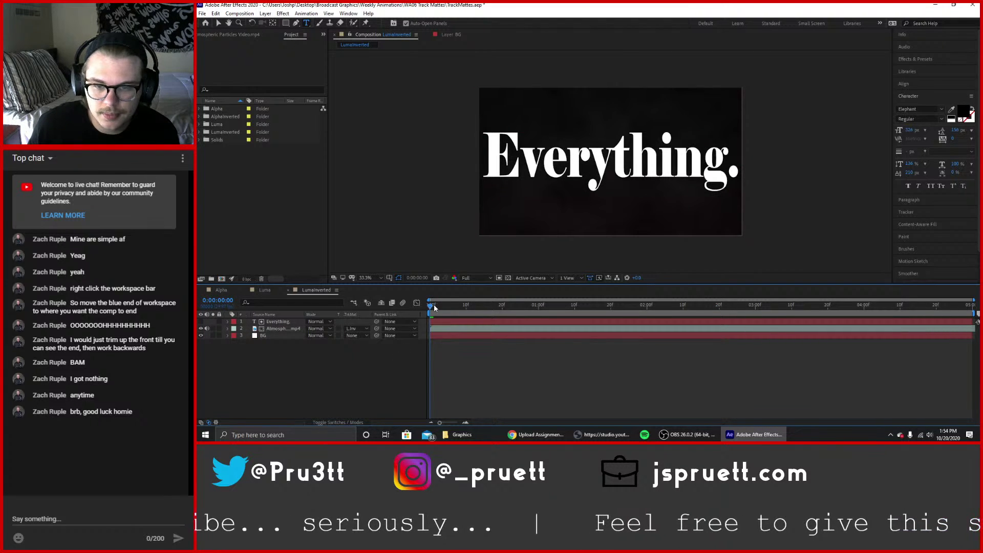
Preview the composition from the start to check the white text over the particles, and return to the first frame.
{"action": "left_click_drag", "start_coordinate": [434, 306], "coordinate": [364, 315]}
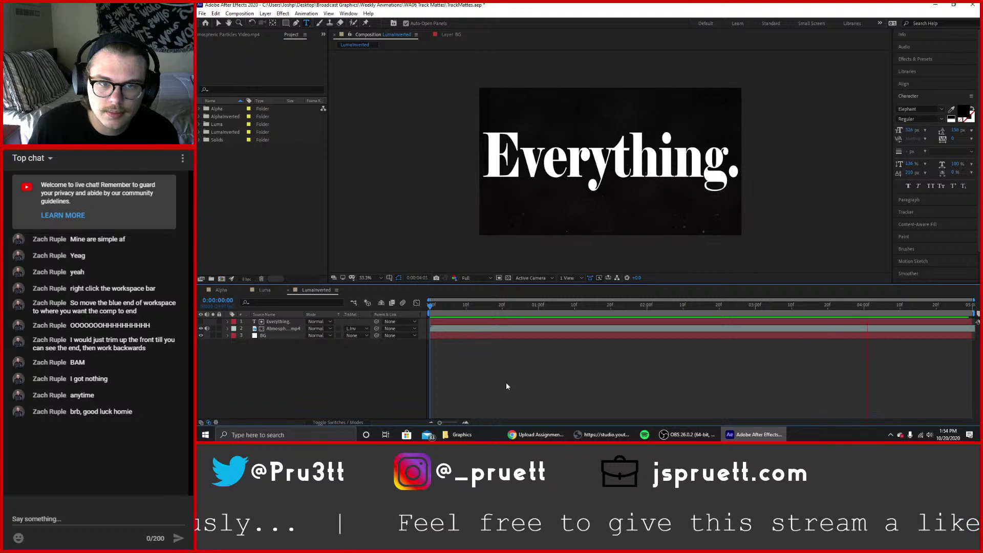
{"action": "key", "text": "space"}
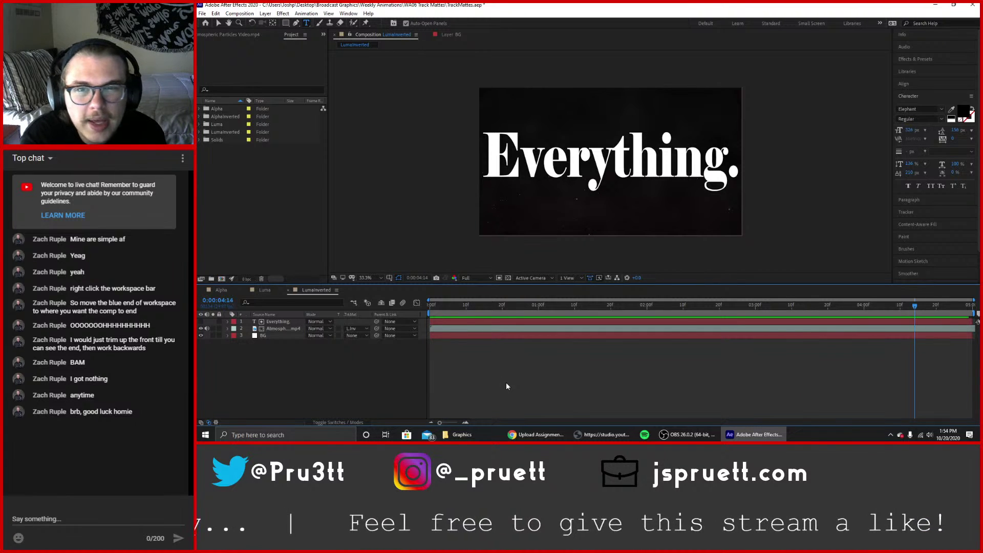
{"action": "left_click_drag", "start_coordinate": [454, 308], "coordinate": [357, 332]}
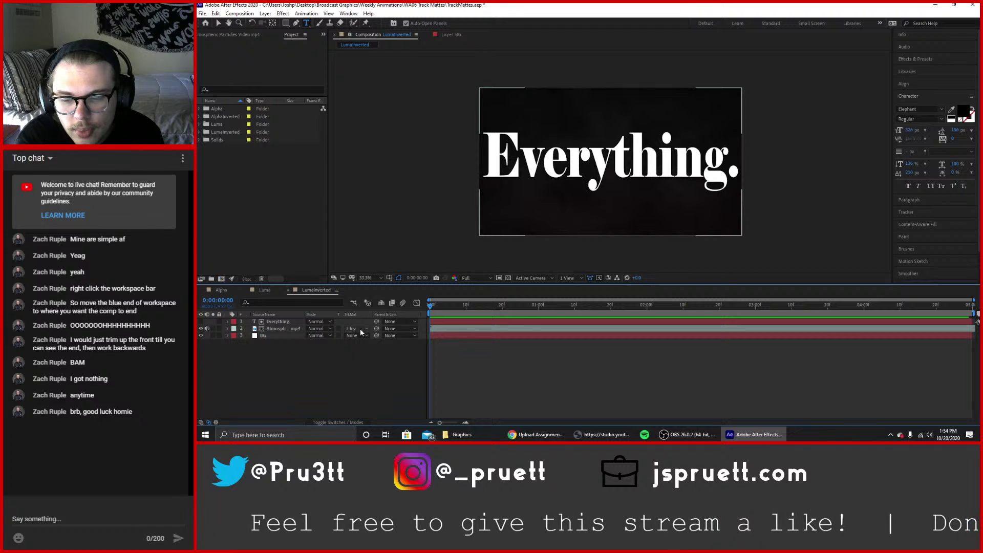
{"action": "left_click", "coordinate": [346, 336]}
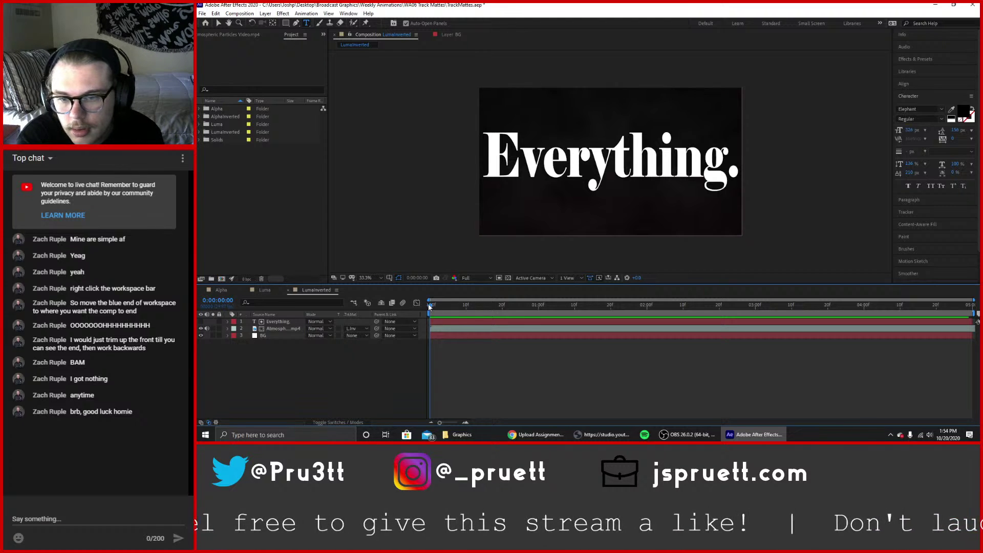
{"action": "left_click_drag", "start_coordinate": [431, 306], "coordinate": [413, 316]}
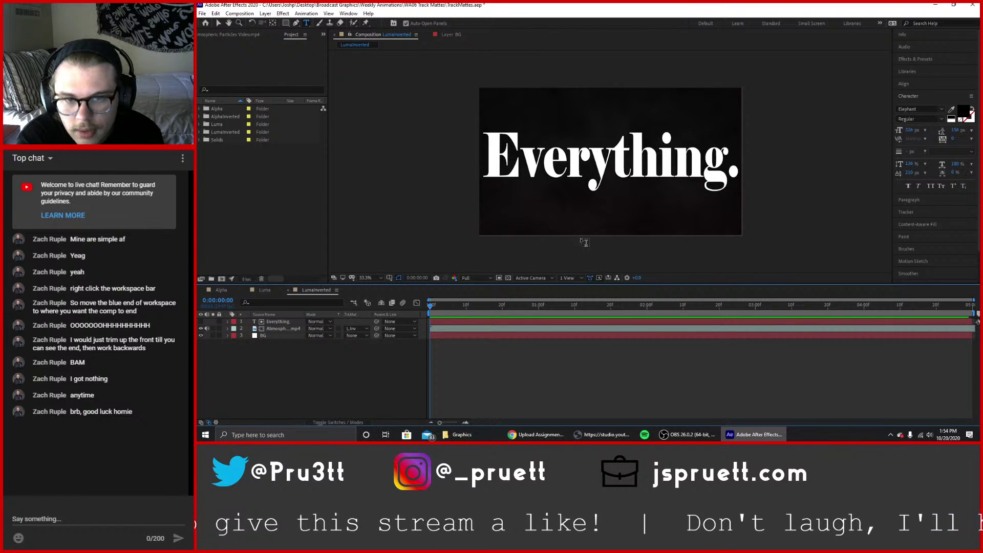
{"action": "left_click", "coordinate": [273, 322]}
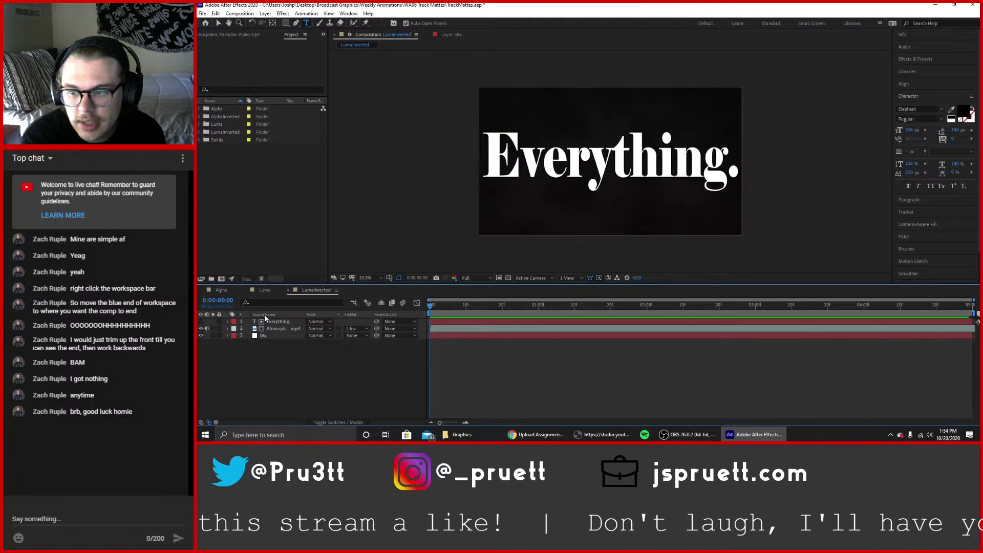
{"action": "left_click", "coordinate": [201, 323]}
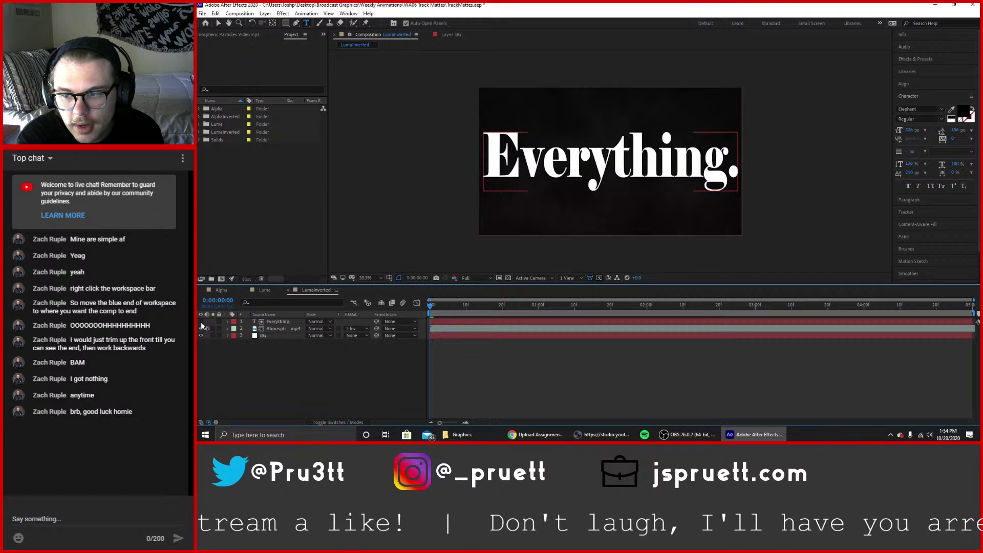
{"action": "left_click", "coordinate": [238, 337]}
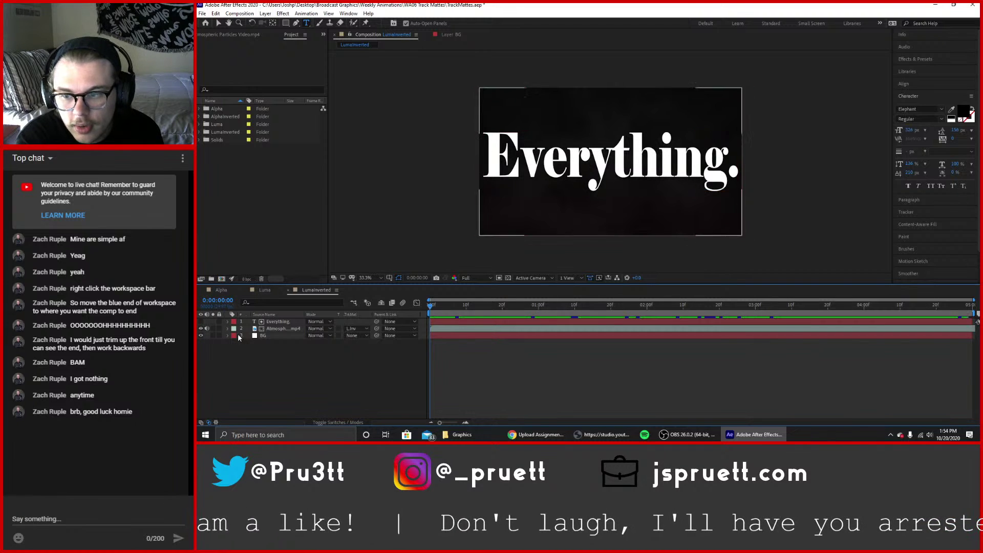
Add the intro stinger video from the Luma folder to the composition, directly above the BG layer.
{"action": "left_click", "coordinate": [267, 336]}
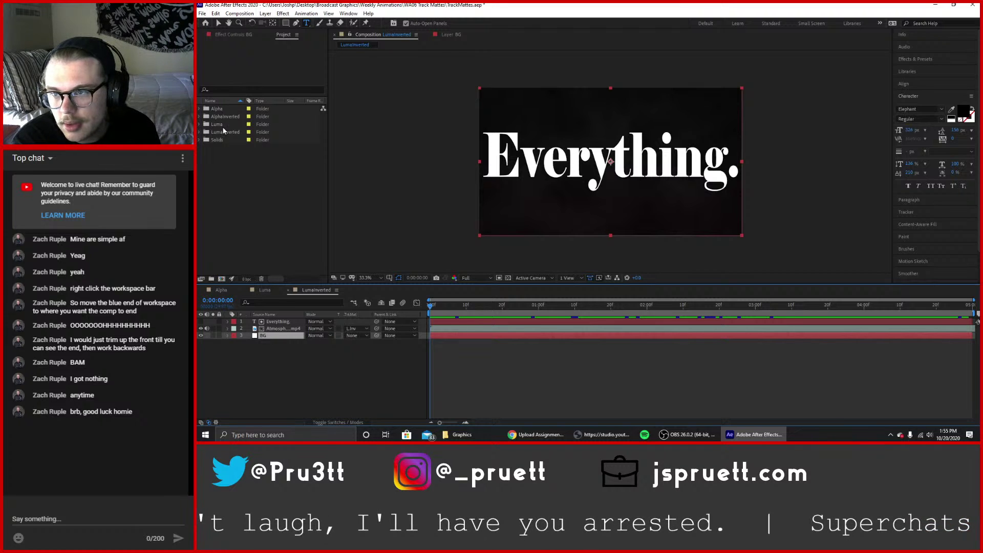
{"action": "left_click", "coordinate": [200, 123]}
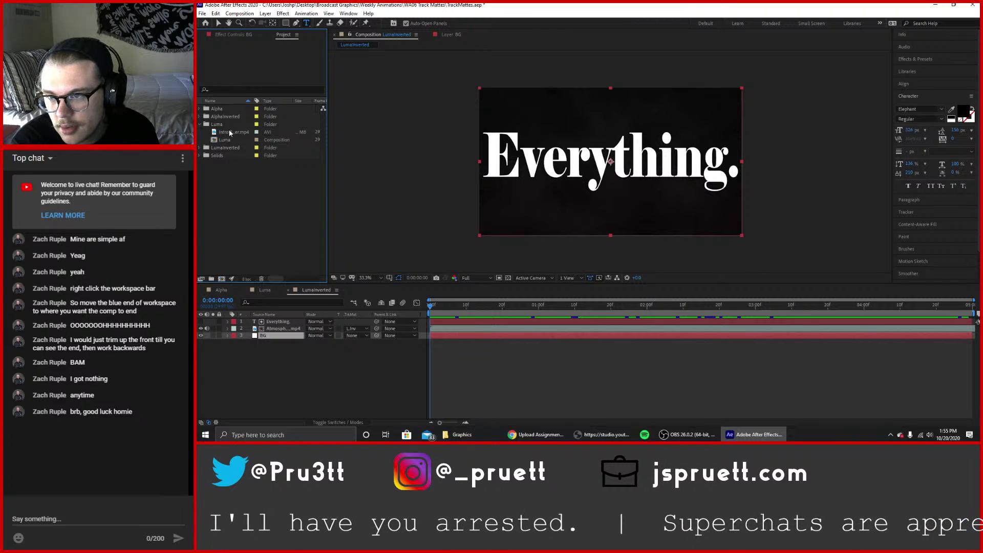
{"action": "left_click_drag", "start_coordinate": [230, 133], "coordinate": [270, 334]}
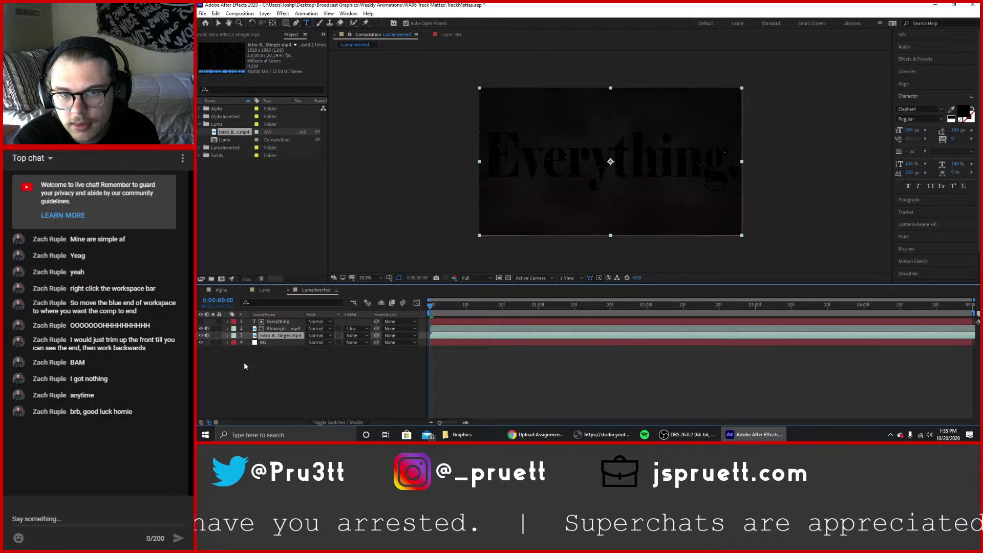
Delete the BG layer and preview the stinger video through the "Everything." text from the start.
{"action": "left_click", "coordinate": [260, 342]}
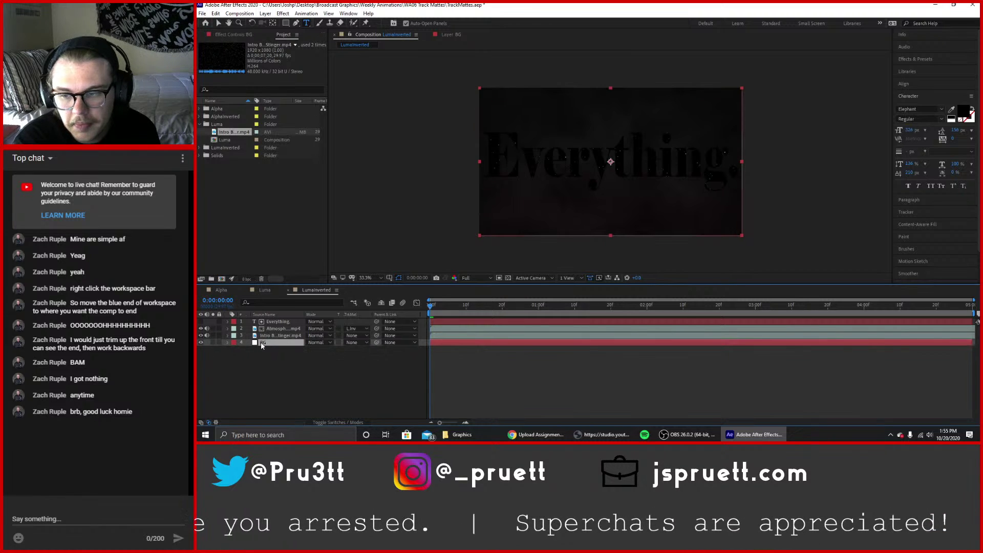
{"action": "key", "text": "Delete"}
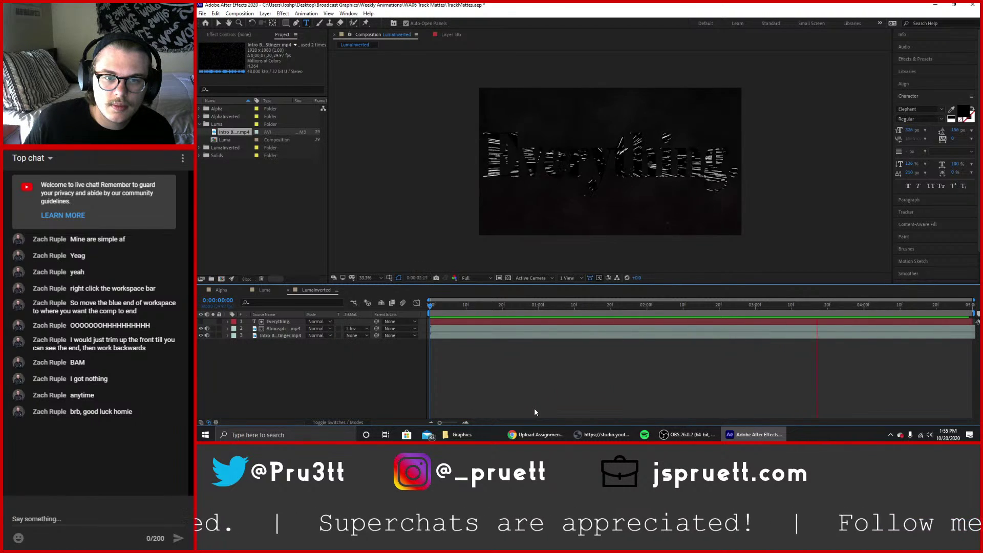
{"action": "key", "text": "space"}
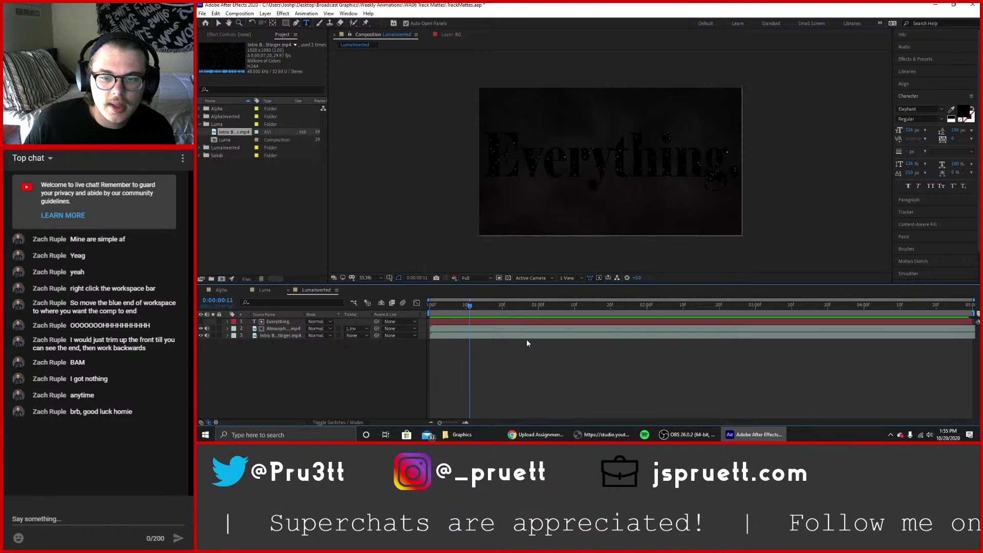
{"action": "left_click_drag", "start_coordinate": [494, 306], "coordinate": [393, 306]}
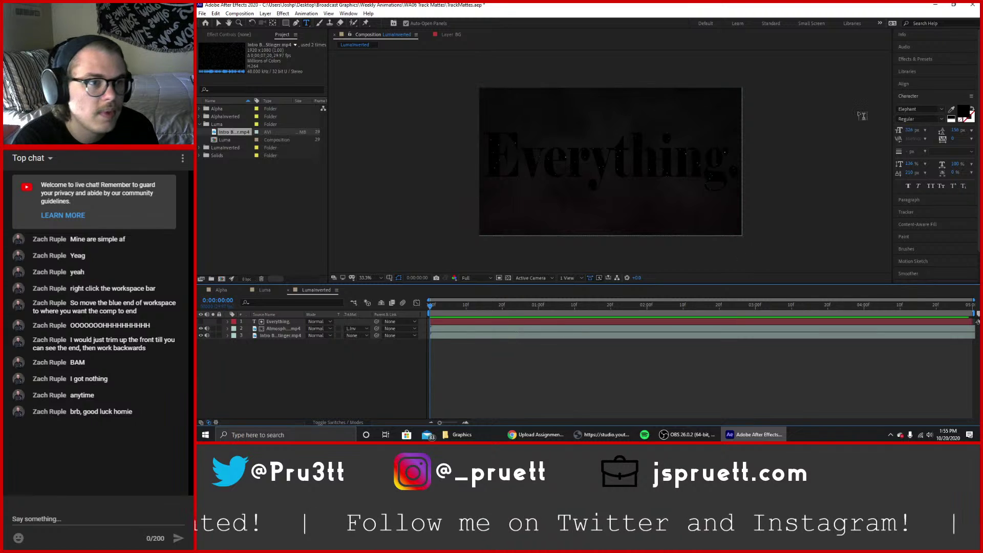
Add the BG solid from the Solids folder back as the lowest layer, beneath the stinger video.
{"action": "left_click", "coordinate": [200, 155]}
{"action": "left_click", "coordinate": [222, 163]}
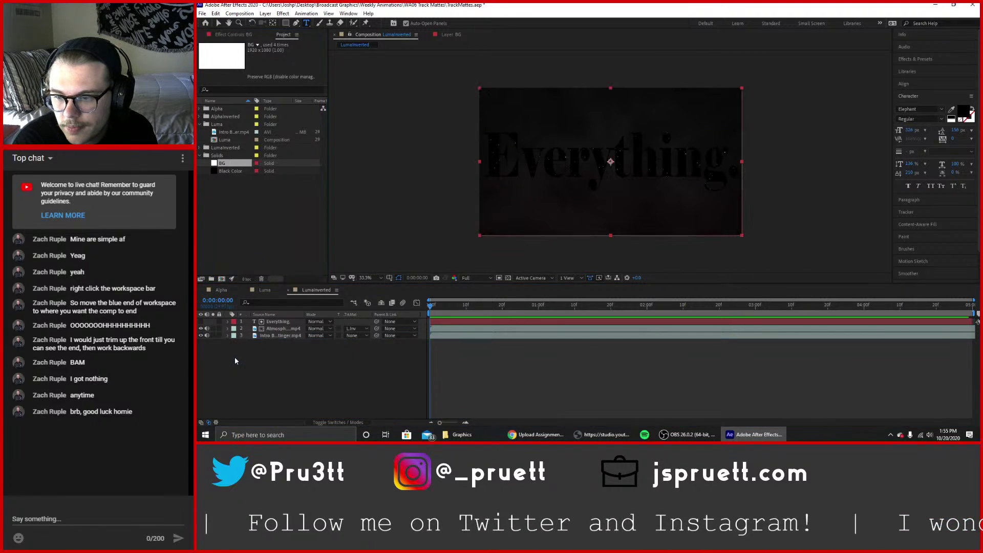
{"action": "left_click_drag", "start_coordinate": [222, 163], "coordinate": [235, 357]}
{"action": "left_click", "coordinate": [201, 156]}
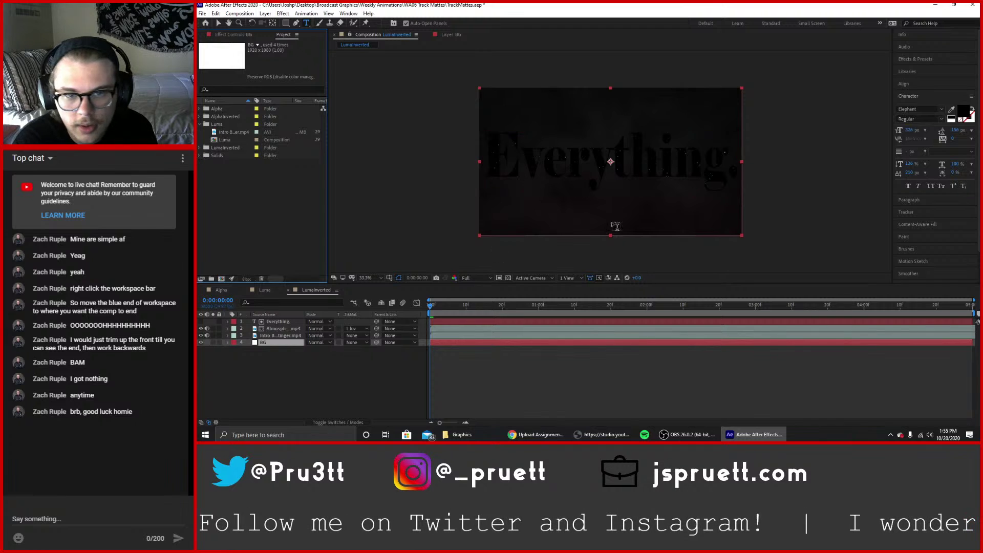
Apply the "Dissolve - vapor" transition preset to the atmospheric particles video layer.
{"action": "left_click", "coordinate": [918, 60]}
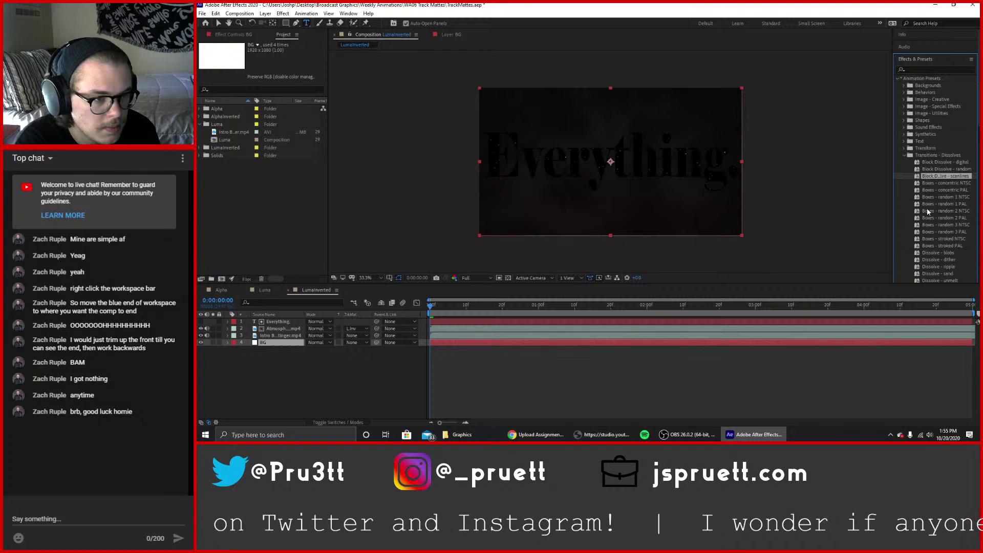
{"action": "scroll", "coordinate": [929, 211], "scroll_direction": "down", "scroll_amount": 4}
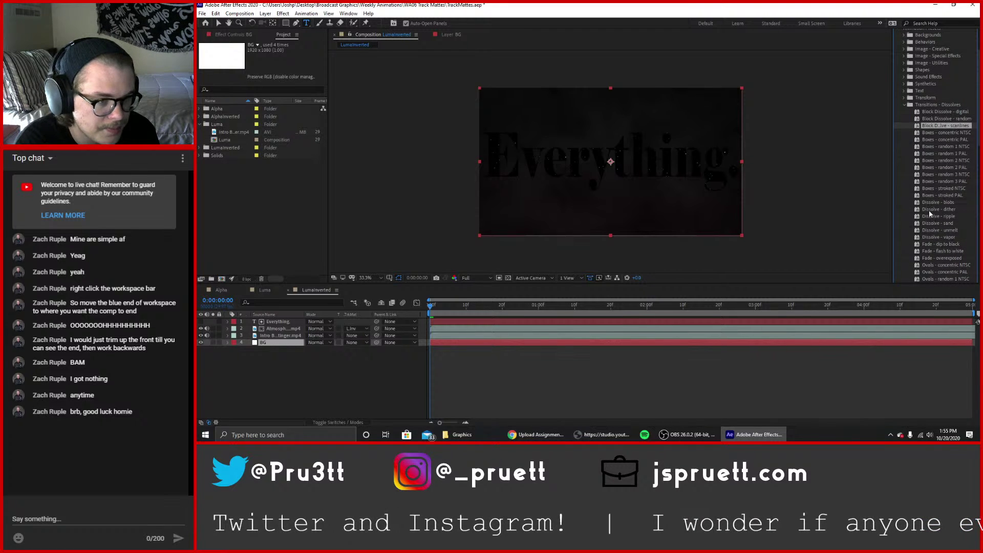
{"action": "left_click_drag", "start_coordinate": [924, 238], "coordinate": [287, 336]}
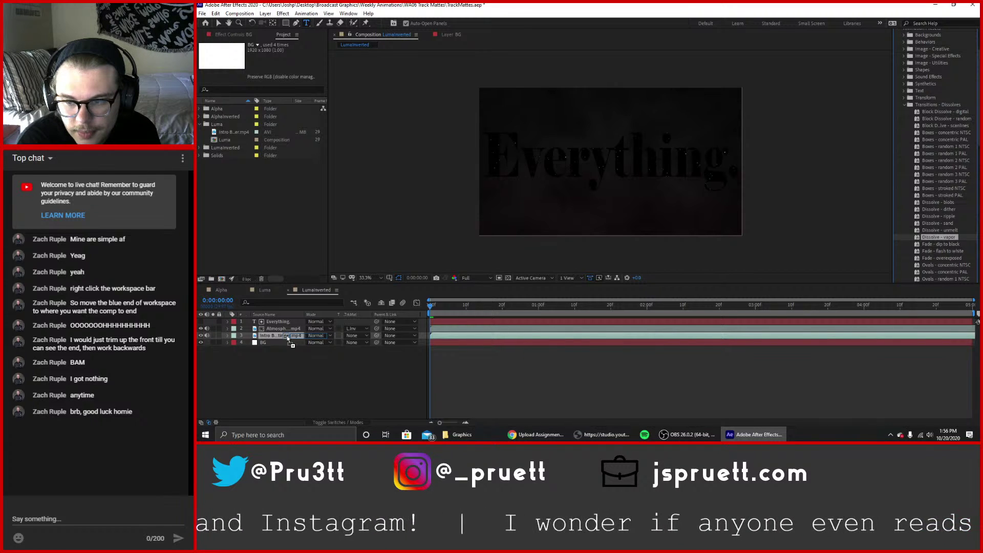
{"action": "left_click", "coordinate": [286, 329]}
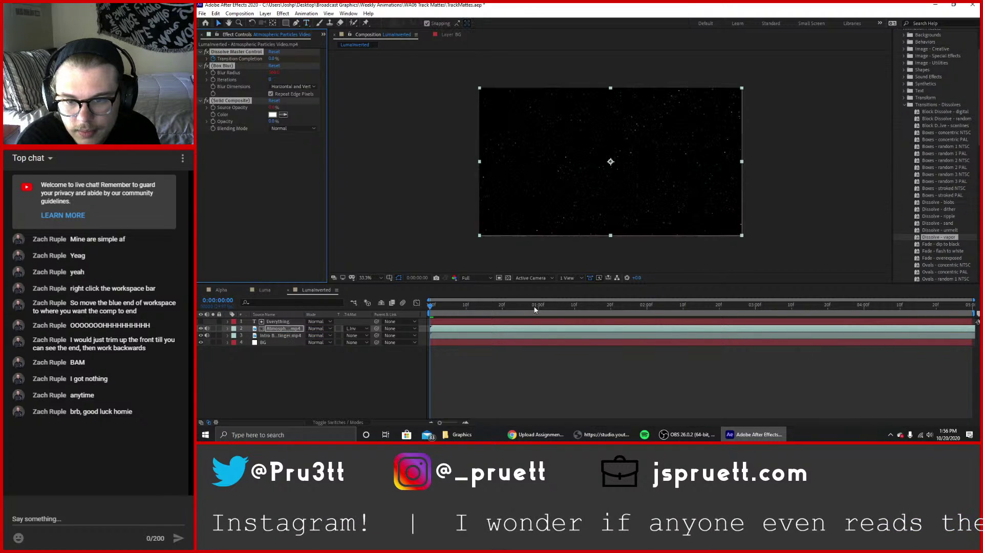
Preview the vapor dissolve on the particles video from the start and undo the preset.
{"action": "left_click", "coordinate": [444, 307]}
{"action": "key", "text": "space"}
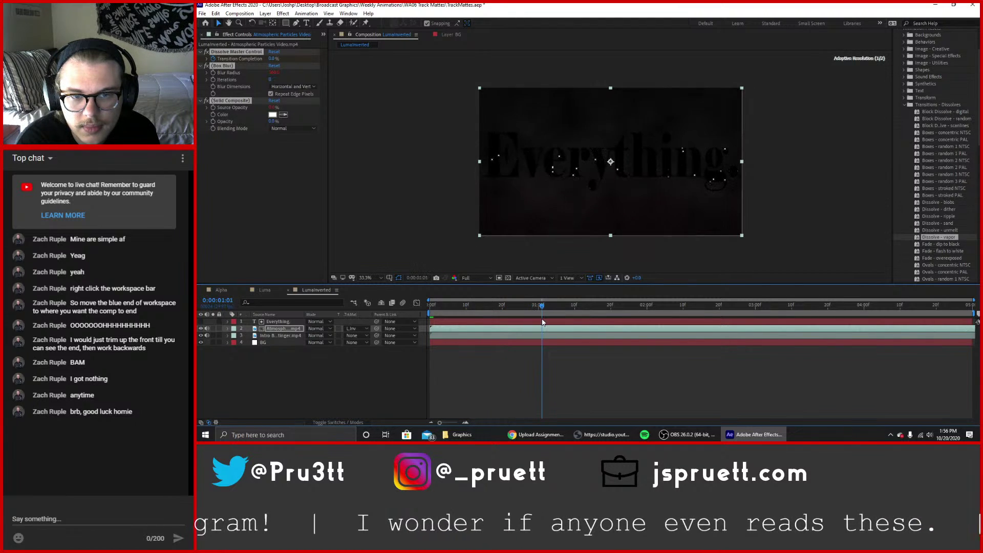
{"action": "key", "text": "space"}
{"action": "key", "text": "space"}
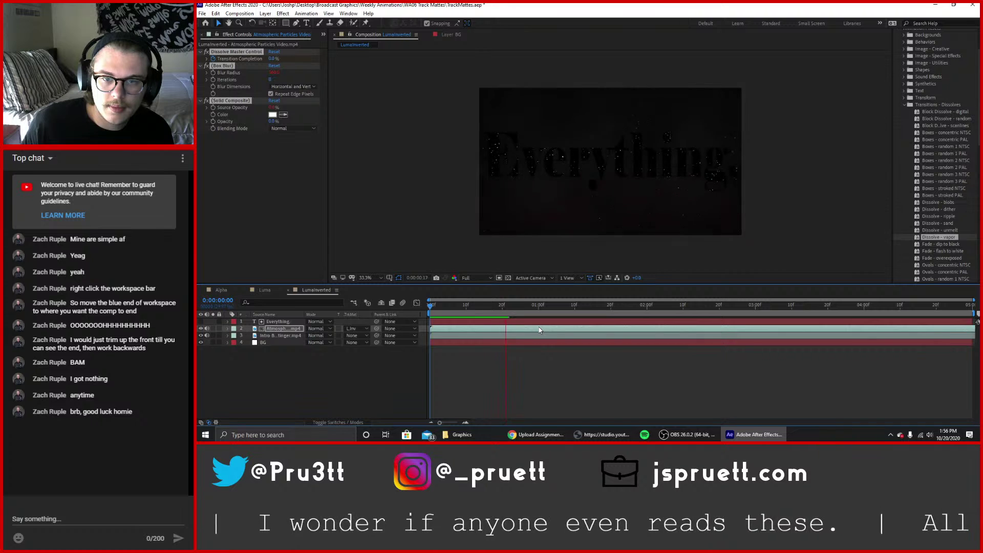
{"action": "key", "text": "space"}
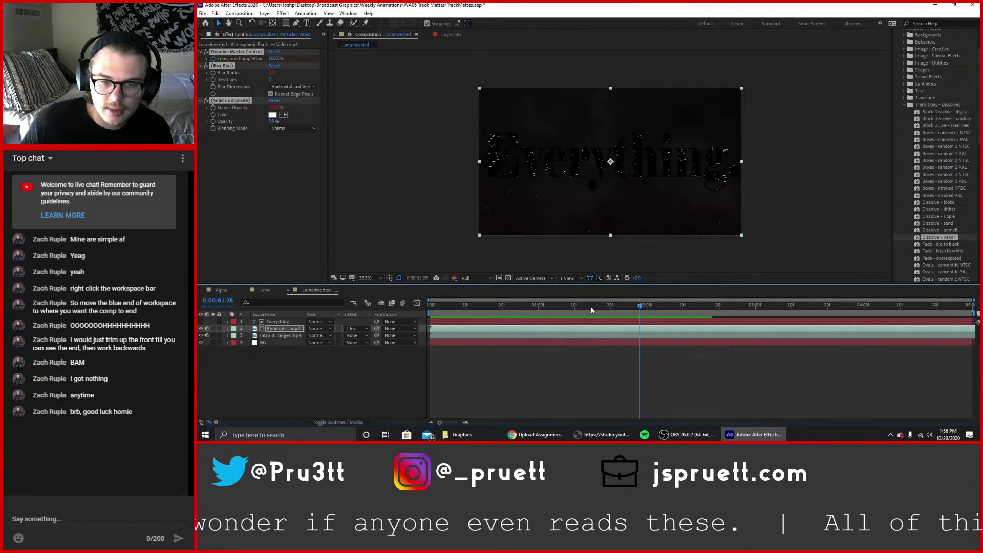
{"action": "left_click_drag", "start_coordinate": [591, 307], "coordinate": [562, 326]}
{"action": "key", "text": "ctrl+z"}
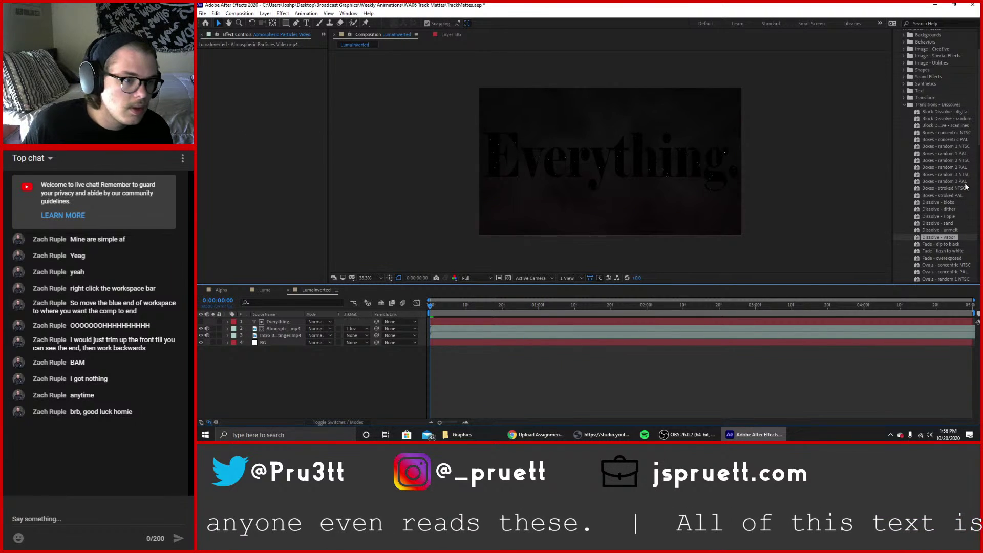
Look through the remaining dissolve presets and the Transitions - Movement presets for a suitable transition.
{"action": "scroll", "coordinate": [948, 230], "scroll_direction": "down", "scroll_amount": 1}
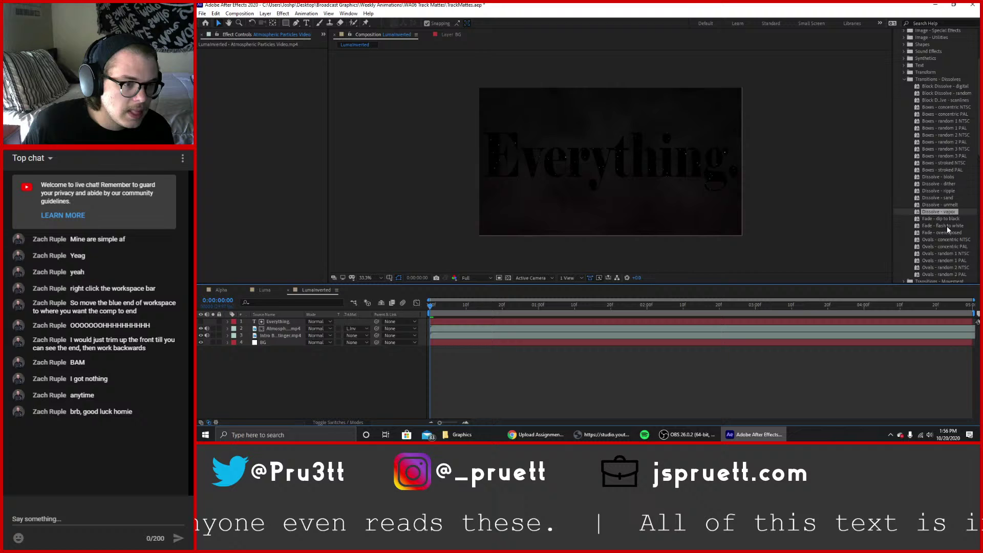
{"action": "scroll", "coordinate": [948, 230], "scroll_direction": "down", "scroll_amount": 1}
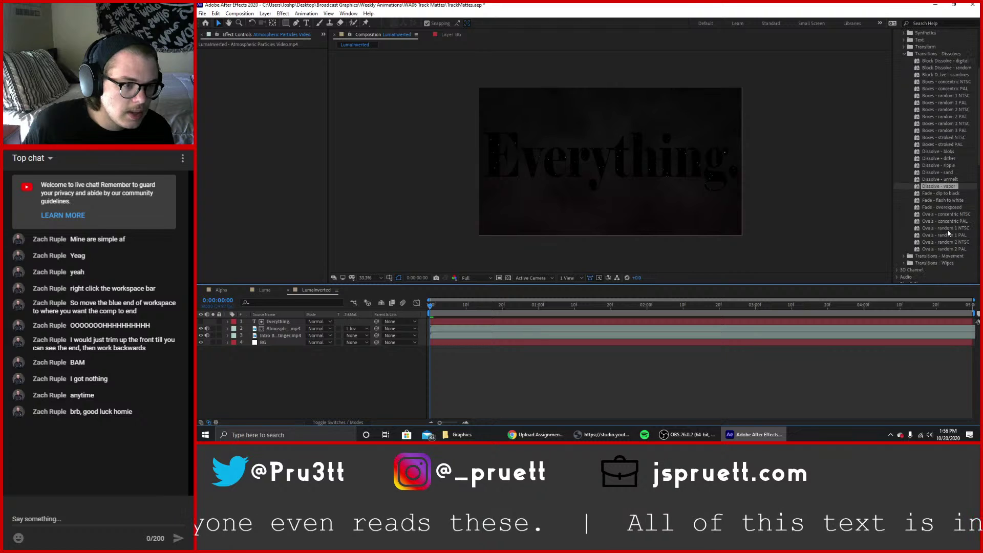
{"action": "left_click", "coordinate": [904, 256]}
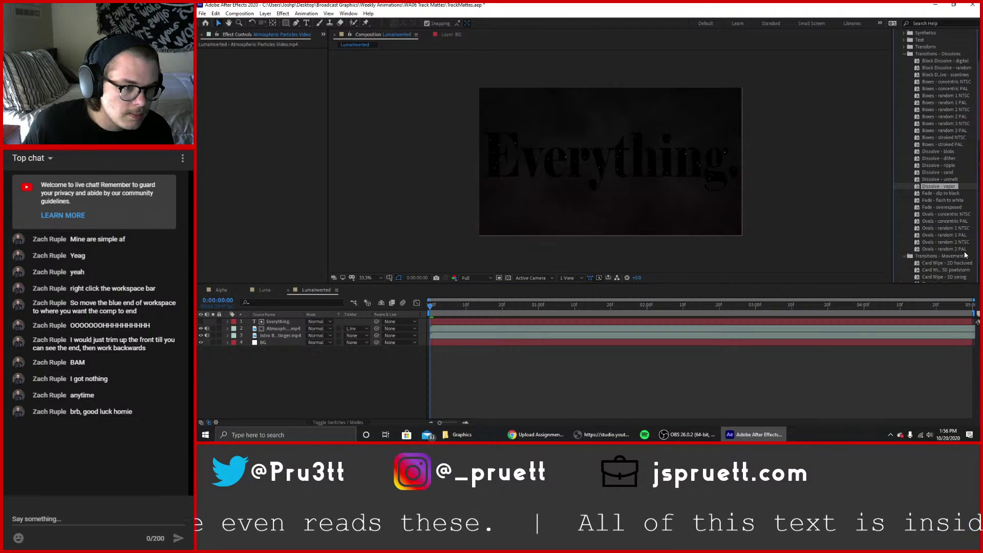
{"action": "scroll", "coordinate": [962, 255], "scroll_direction": "down", "scroll_amount": 2}
{"action": "scroll", "coordinate": [966, 255], "scroll_direction": "down", "scroll_amount": 1}
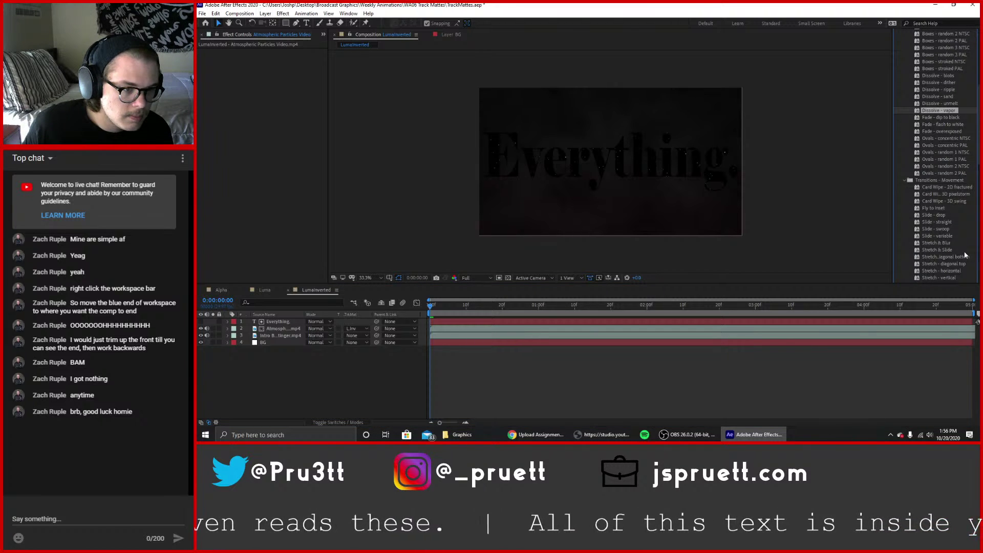
{"action": "scroll", "coordinate": [965, 256], "scroll_direction": "down", "scroll_amount": 2}
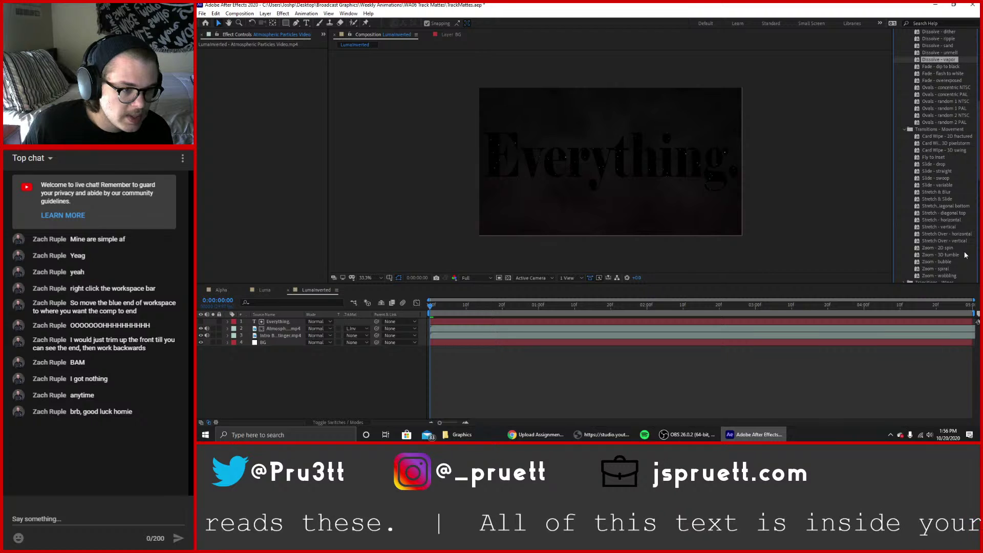
{"action": "scroll", "coordinate": [966, 255], "scroll_direction": "down", "scroll_amount": 1}
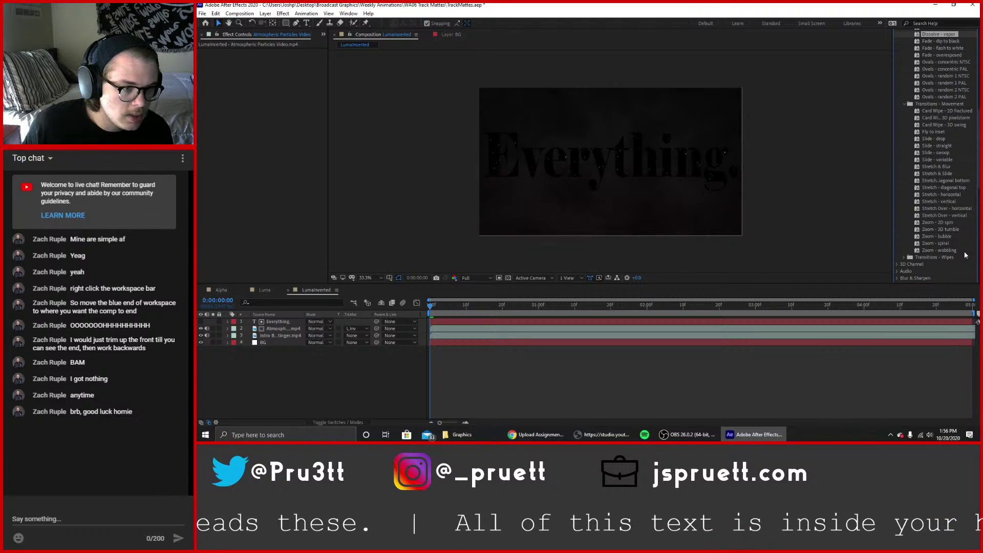
{"action": "scroll", "coordinate": [965, 255], "scroll_direction": "up", "scroll_amount": 3}
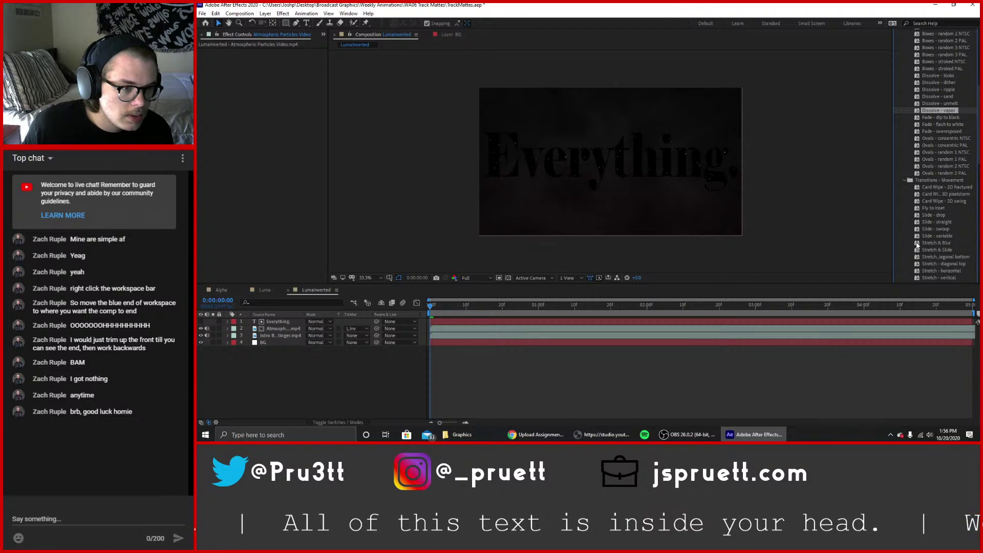
{"action": "scroll", "coordinate": [940, 231], "scroll_direction": "up", "scroll_amount": 6}
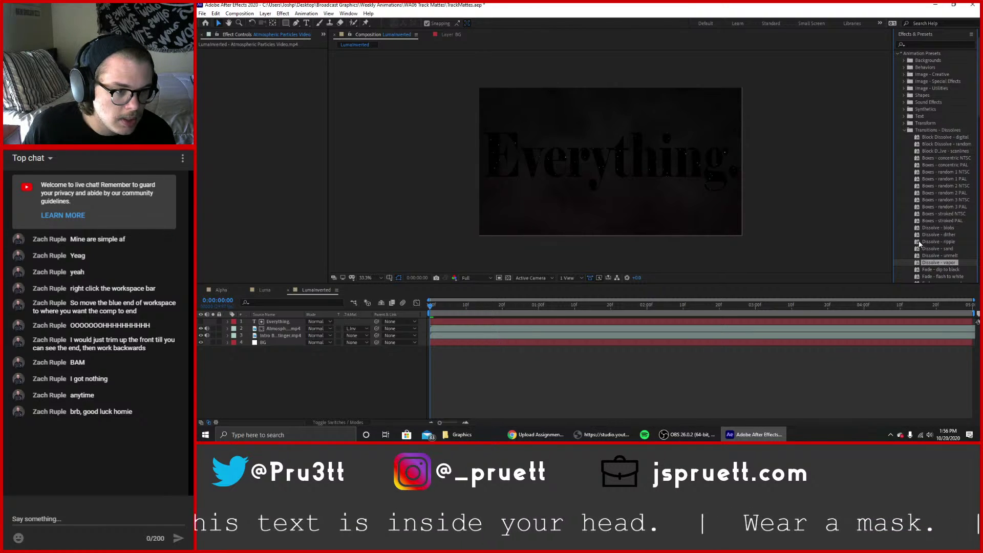
Try the "Dissolve - dither" preset on the atmospheric particles video layer, previewing it before undoing it.
{"action": "left_click_drag", "start_coordinate": [931, 235], "coordinate": [287, 328]}
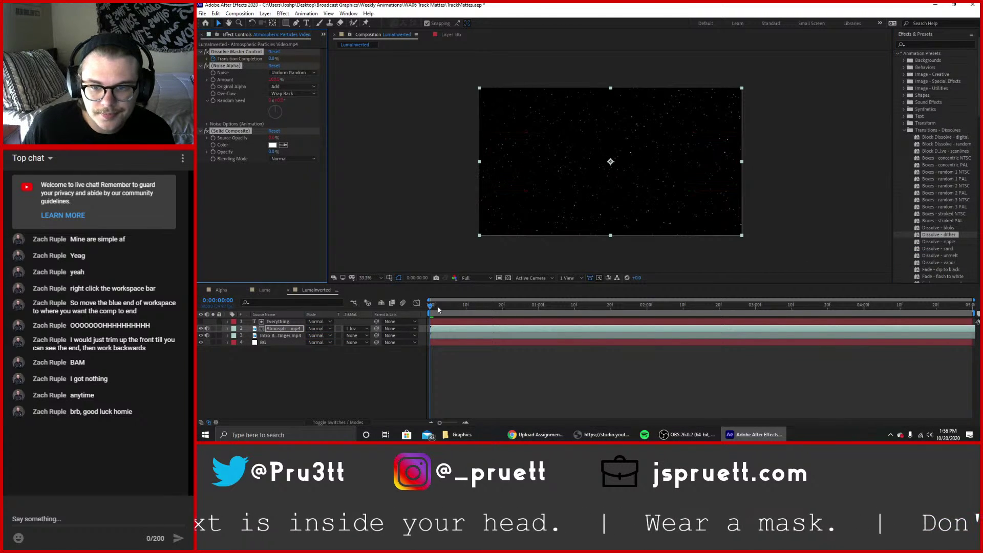
{"action": "left_click_drag", "start_coordinate": [437, 310], "coordinate": [529, 315]}
{"action": "key", "text": "F2"}
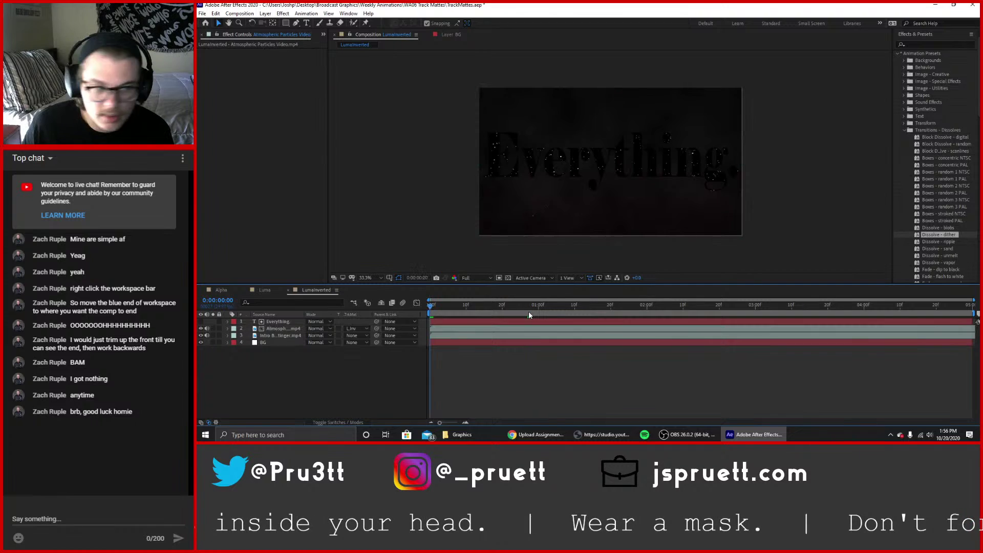
{"action": "key", "text": "Home"}
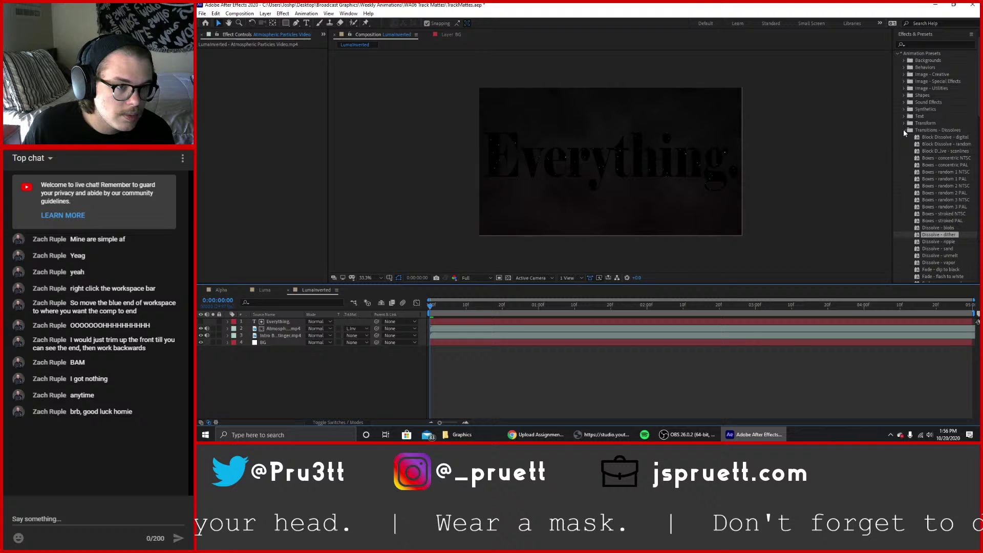
Collapse the dissolve and movement preset folders and look through the Transitions - Wipes presets.
{"action": "left_click", "coordinate": [904, 130]}
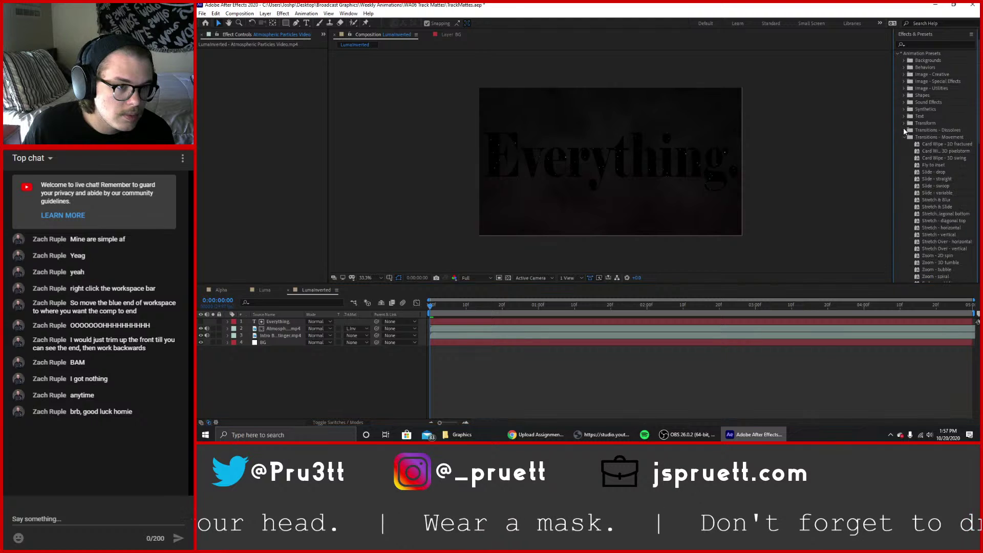
{"action": "left_click", "coordinate": [904, 124]}
{"action": "left_click", "coordinate": [904, 124]}
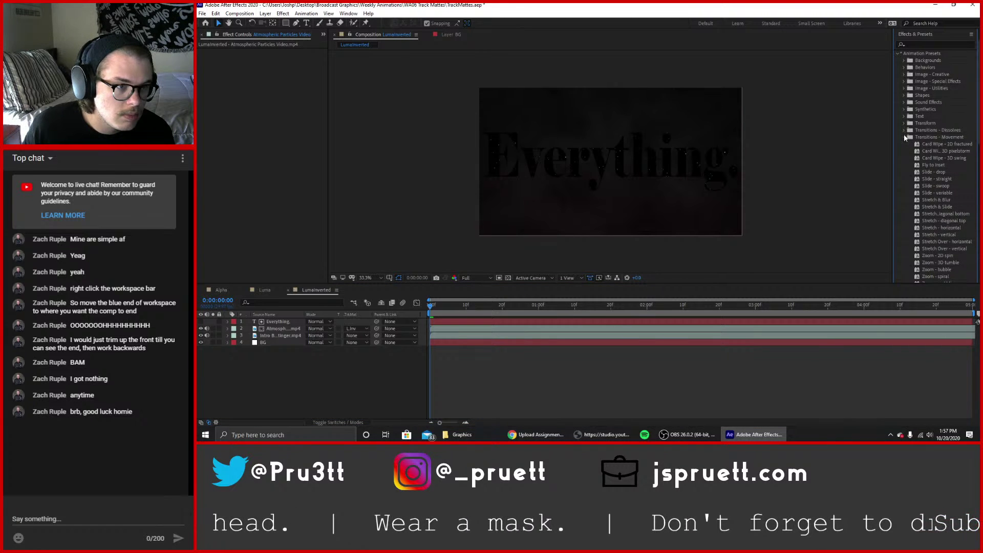
{"action": "left_click", "coordinate": [904, 136]}
{"action": "left_click", "coordinate": [905, 136]}
{"action": "left_click", "coordinate": [904, 136]}
{"action": "left_click", "coordinate": [904, 145]}
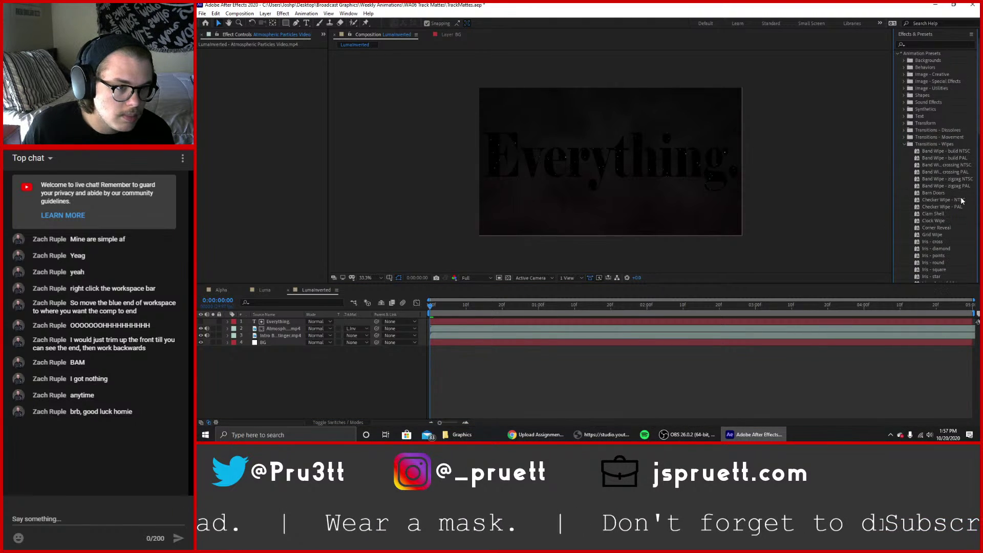
{"action": "scroll", "coordinate": [962, 200], "scroll_direction": "down", "scroll_amount": 3}
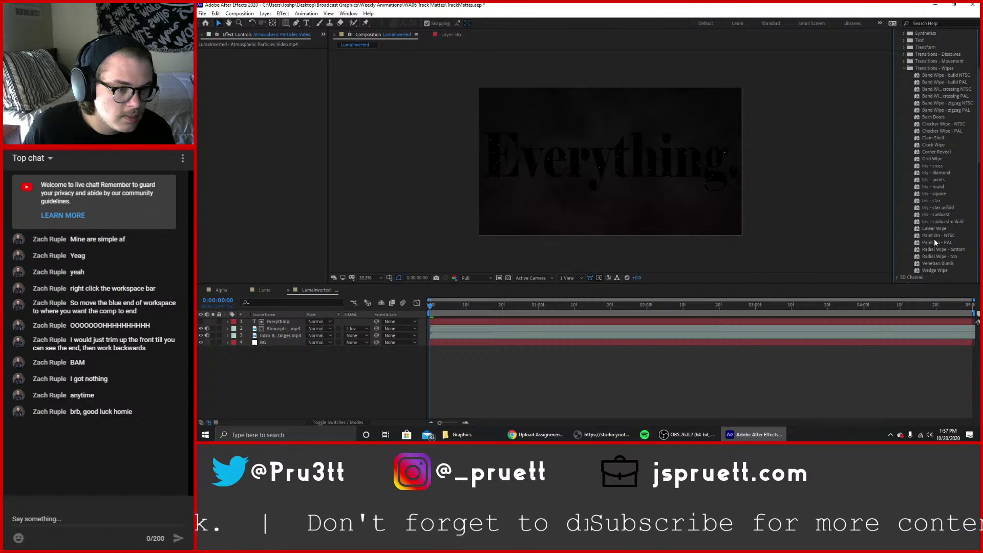
{"action": "scroll", "coordinate": [935, 242], "scroll_direction": "up", "scroll_amount": 1}
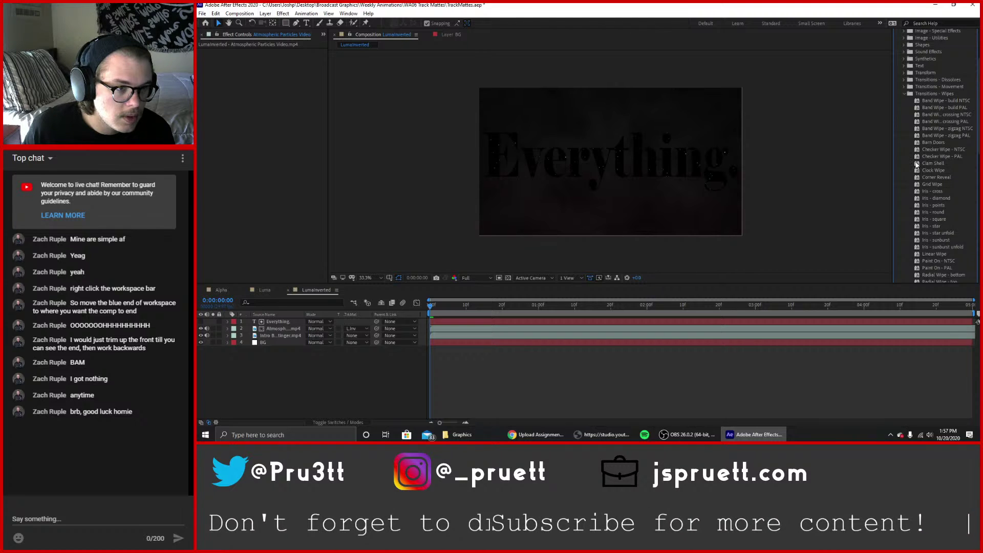
Try the "Clam Shell" wipe preset on the atmospheric particles video layer, previewing it before undoing it.
{"action": "left_click_drag", "start_coordinate": [916, 165], "coordinate": [274, 334]}
{"action": "key", "text": "space"}
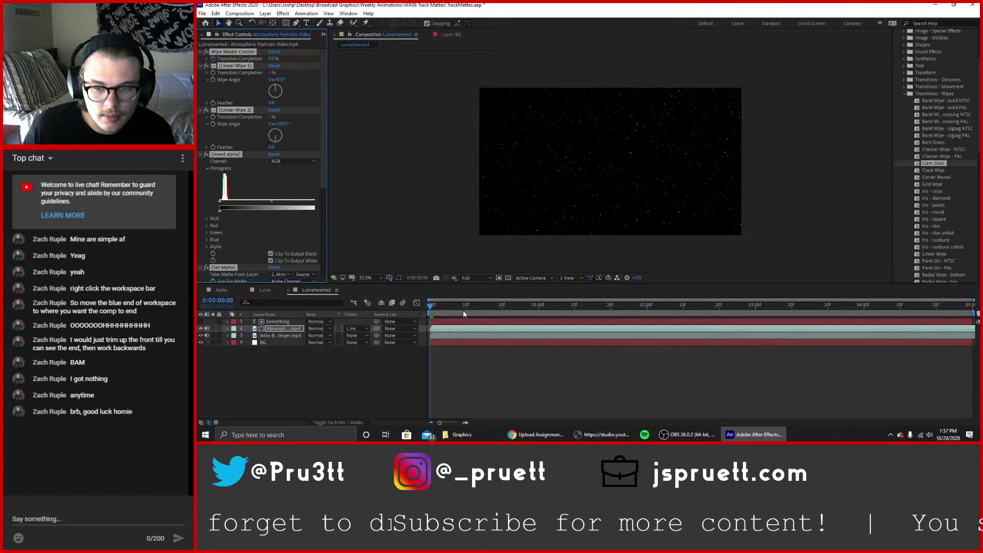
{"action": "key", "text": "space"}
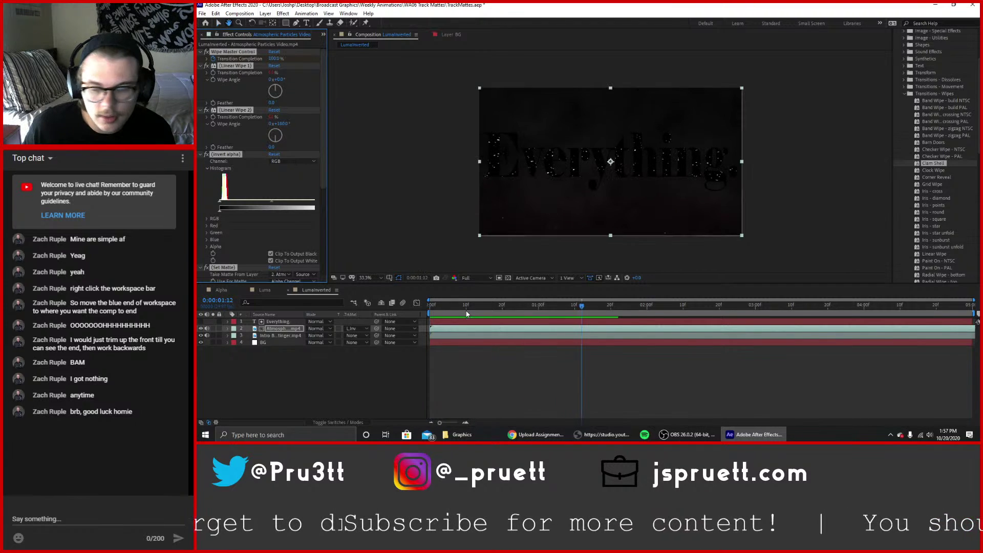
{"action": "key", "text": "ctrl+z"}
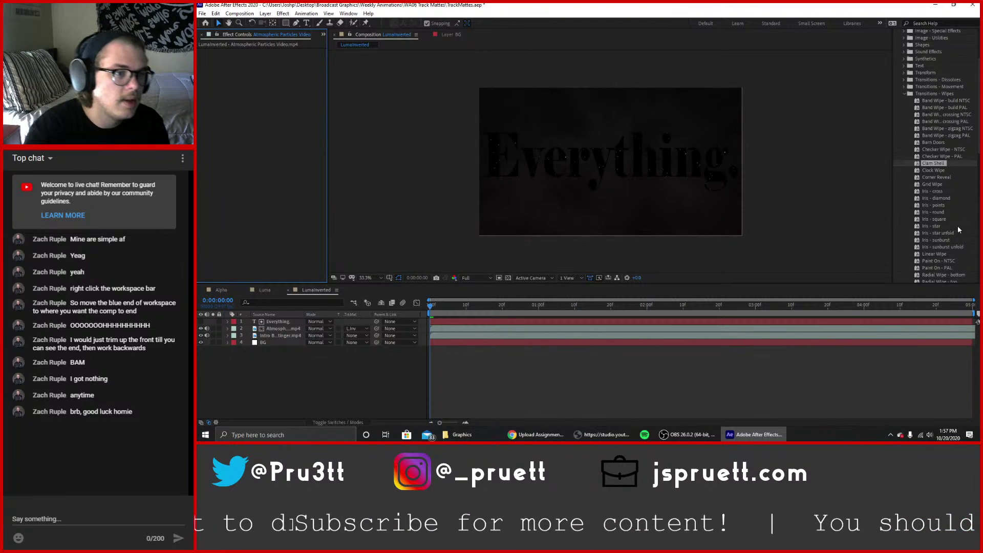
Apply the "Dissolve - unmelt" preset to the atmospheric particles video layer and preview it from the start.
{"action": "left_click", "coordinate": [904, 93]}
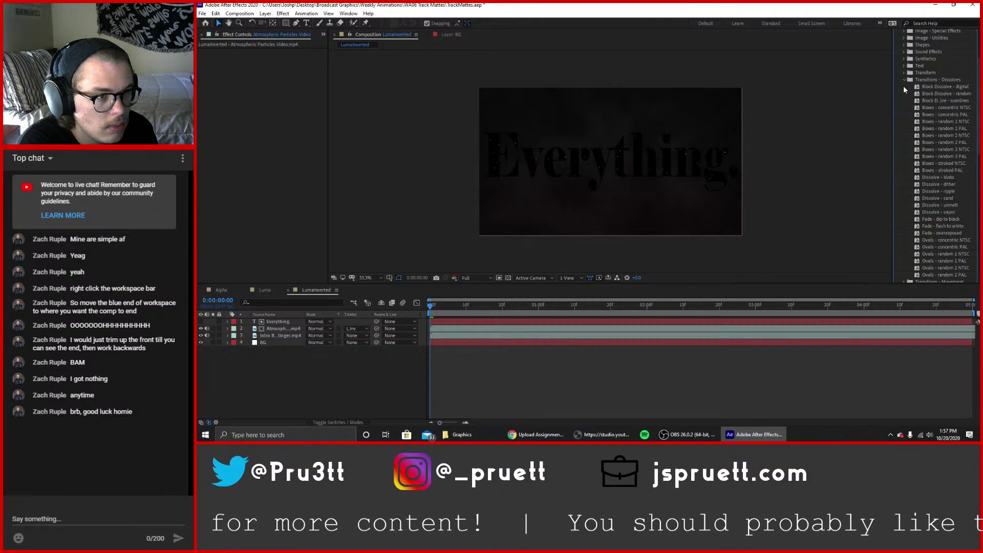
{"action": "left_click", "coordinate": [905, 81]}
{"action": "scroll", "coordinate": [908, 174], "scroll_direction": "down", "scroll_amount": 1}
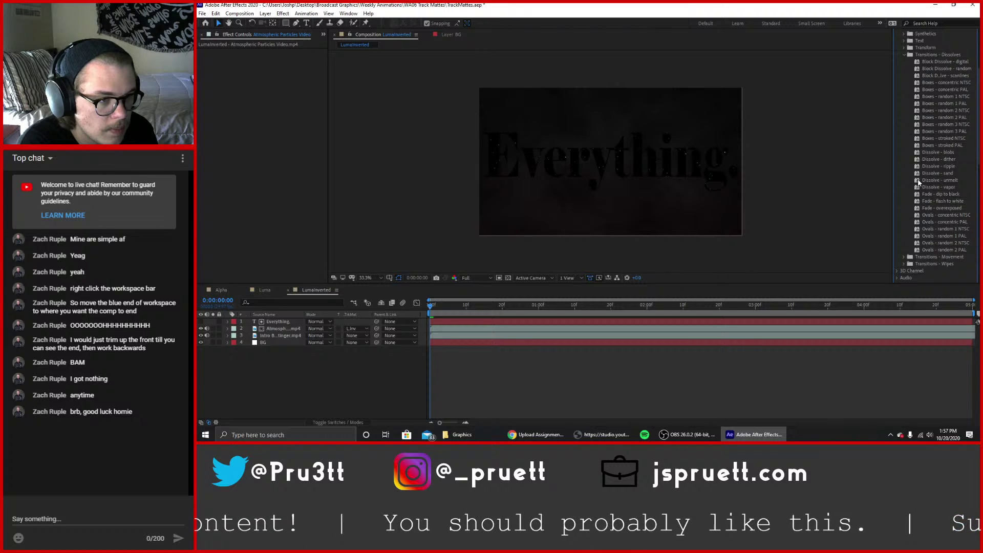
{"action": "left_click_drag", "start_coordinate": [918, 180], "coordinate": [281, 328]}
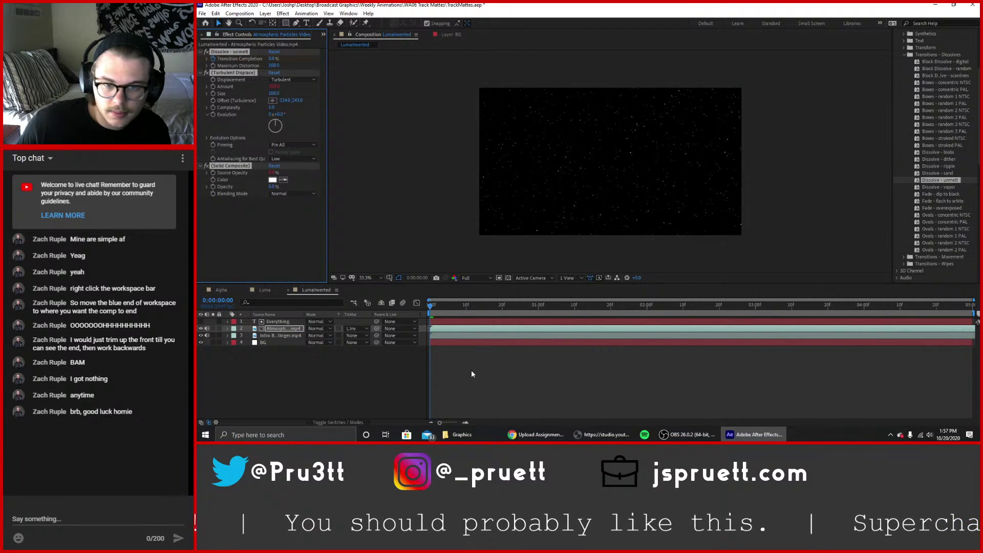
{"action": "key", "text": "space"}
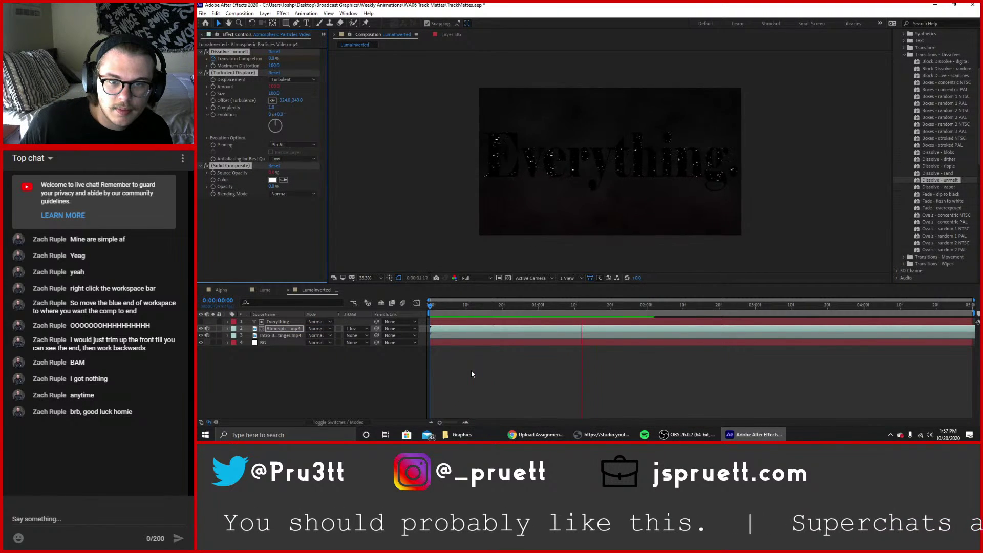
{"action": "key", "text": "space"}
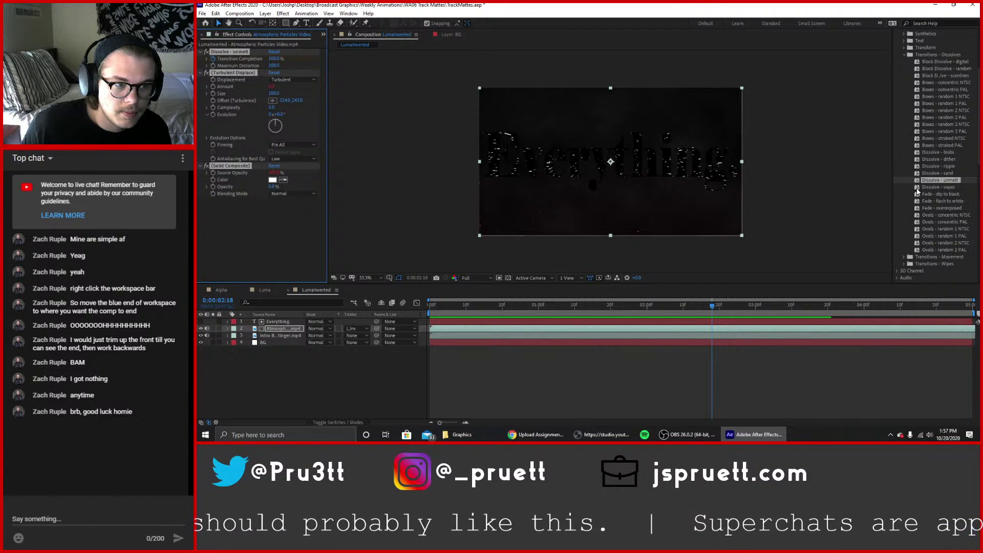
Try the "Dissolve - vapor" preset on the stinger video layer, previewing it from the start before undoing it.
{"action": "left_click_drag", "start_coordinate": [919, 190], "coordinate": [281, 337]}
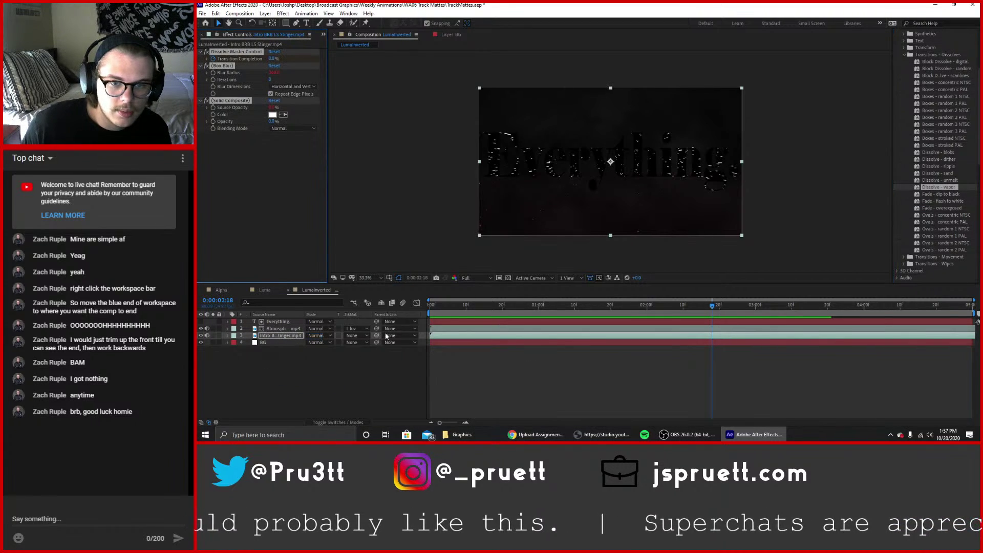
{"action": "left_click_drag", "start_coordinate": [484, 303], "coordinate": [430, 305]}
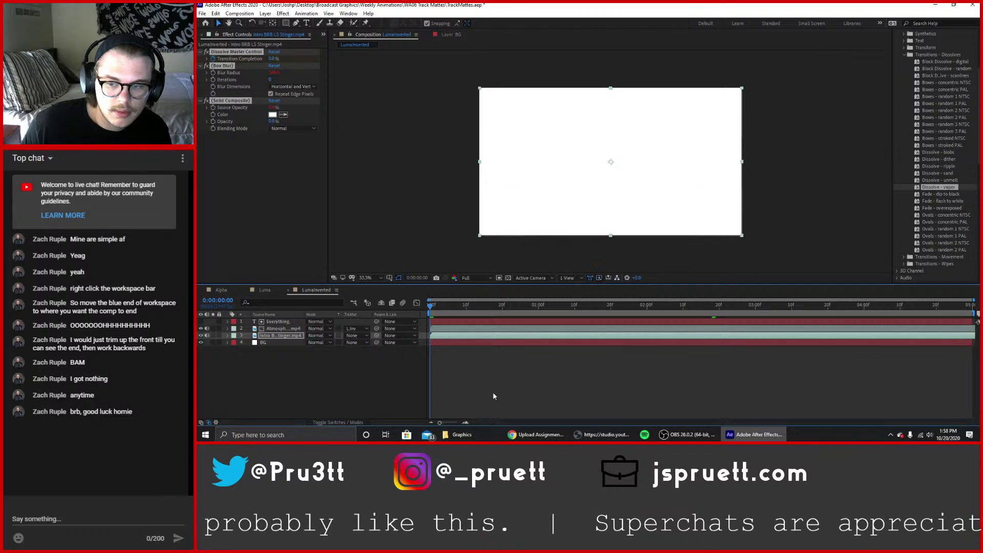
{"action": "key", "text": "space"}
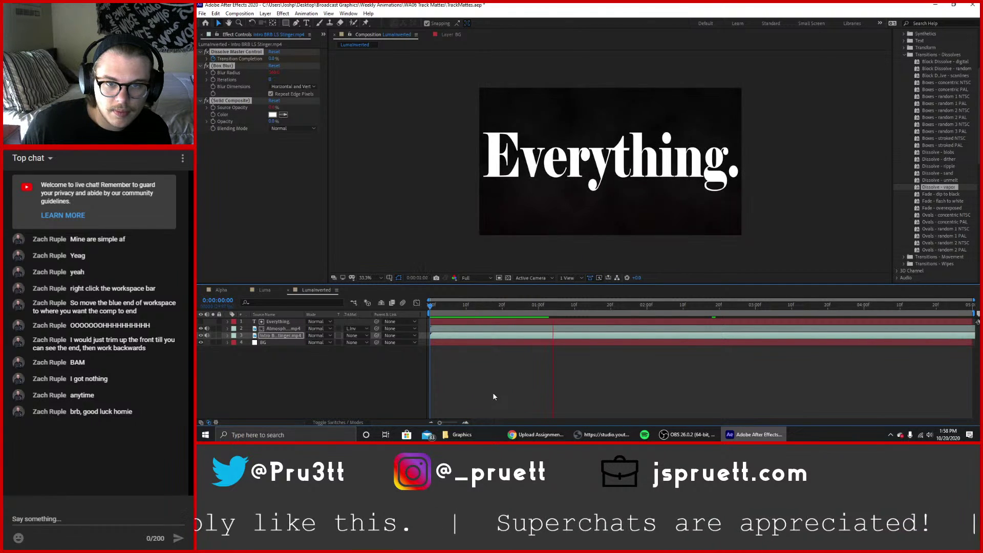
{"action": "left_click", "coordinate": [494, 397]}
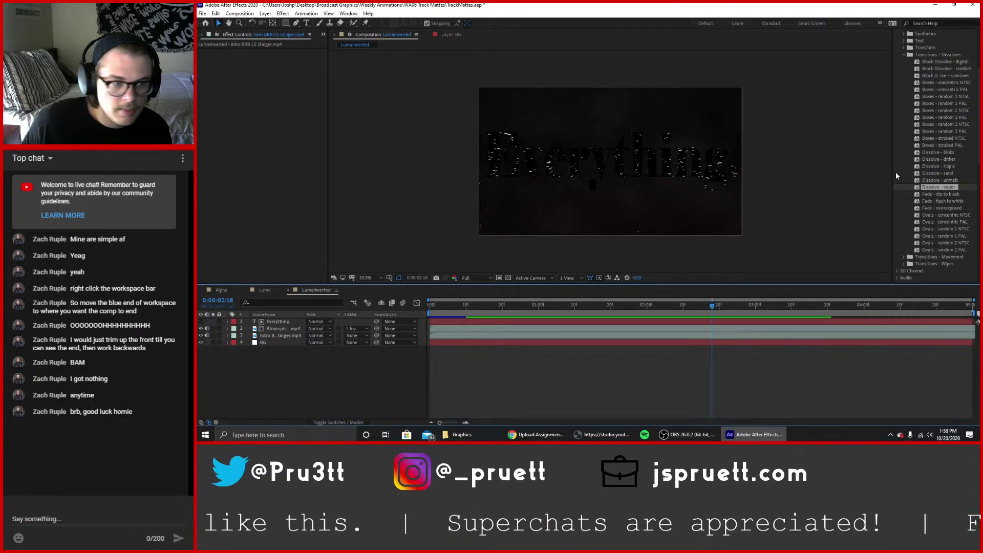
Try the "Dissolve - unmelt" preset on the stinger video layer from the start, and undo the unmelt presets on both video layers.
{"action": "left_click_drag", "start_coordinate": [922, 180], "coordinate": [280, 335]}
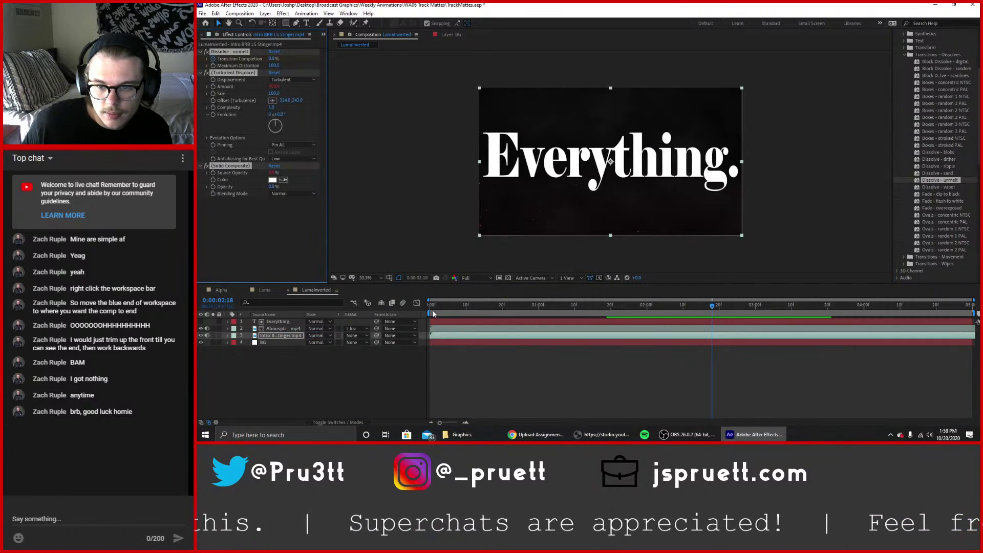
{"action": "left_click_drag", "start_coordinate": [448, 305], "coordinate": [428, 305]}
{"action": "key", "text": "space"}
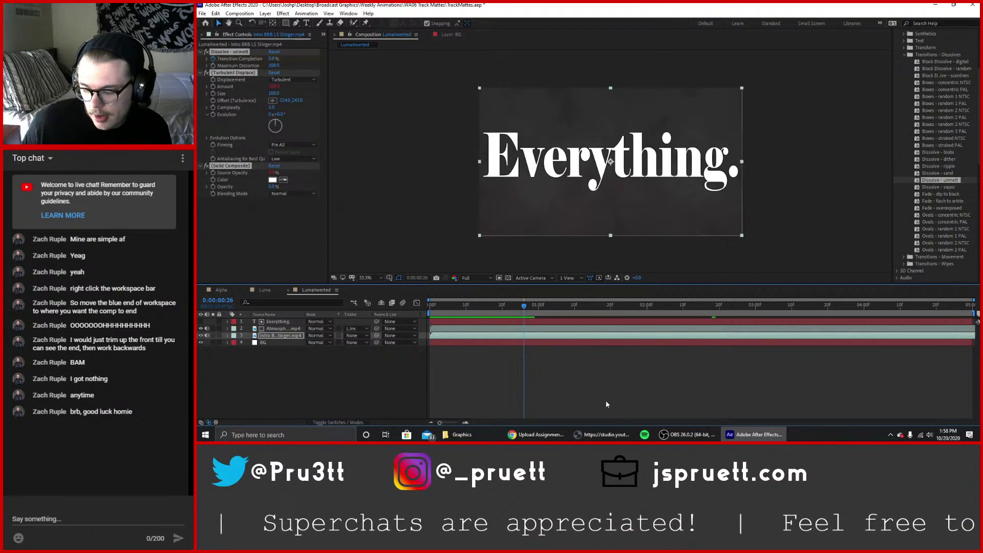
{"action": "key", "text": "space"}
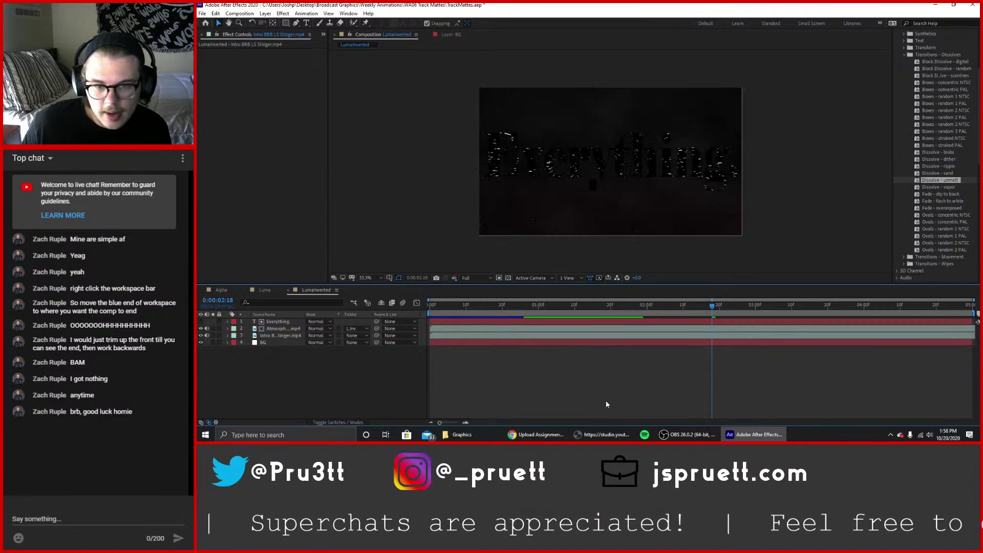
{"action": "key", "text": "ctrl+Up"}
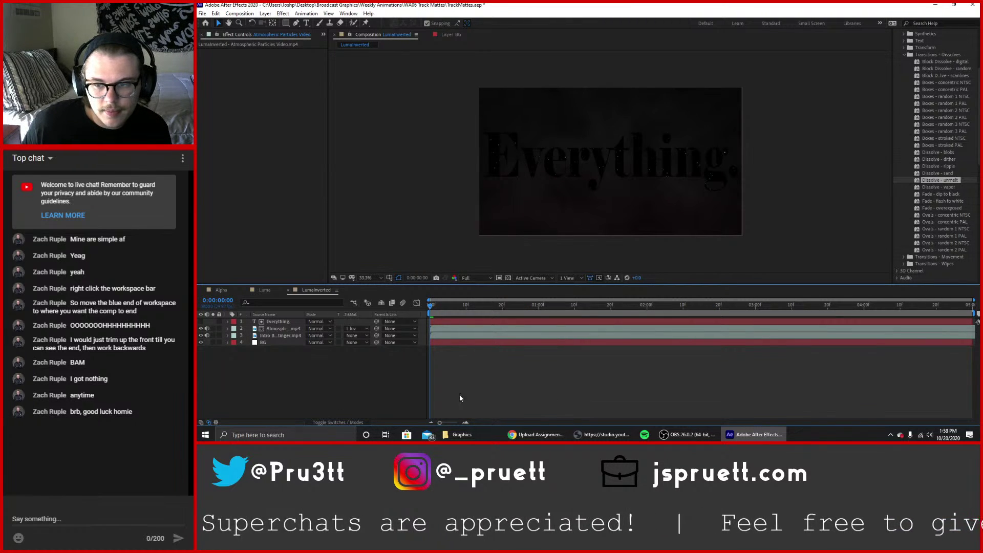
Apply the "Dissolve - unmelt" preset to both the atmospheric particles and stinger video layers at the start, and preview the combined transition.
{"action": "left_click", "coordinate": [228, 328]}
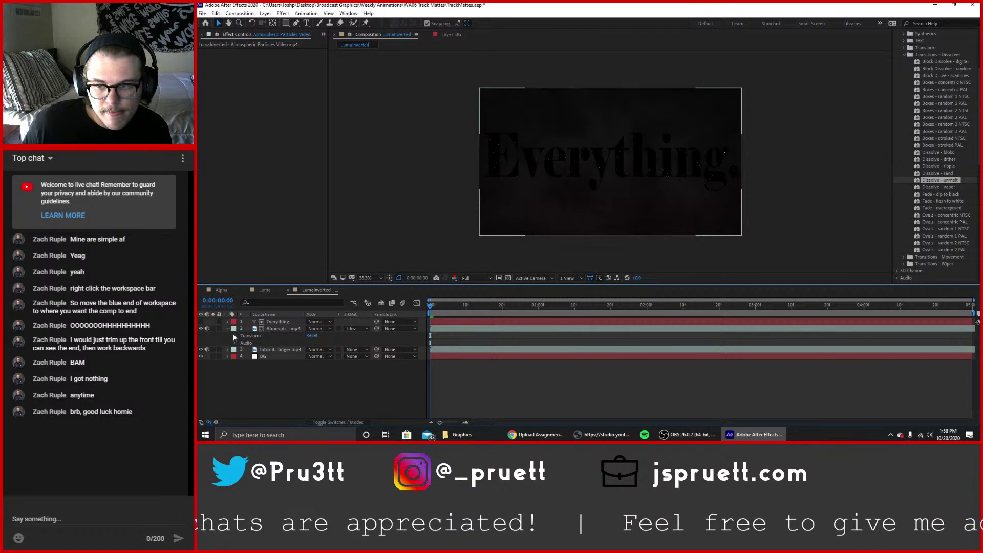
{"action": "left_click_drag", "start_coordinate": [431, 307], "coordinate": [364, 326]}
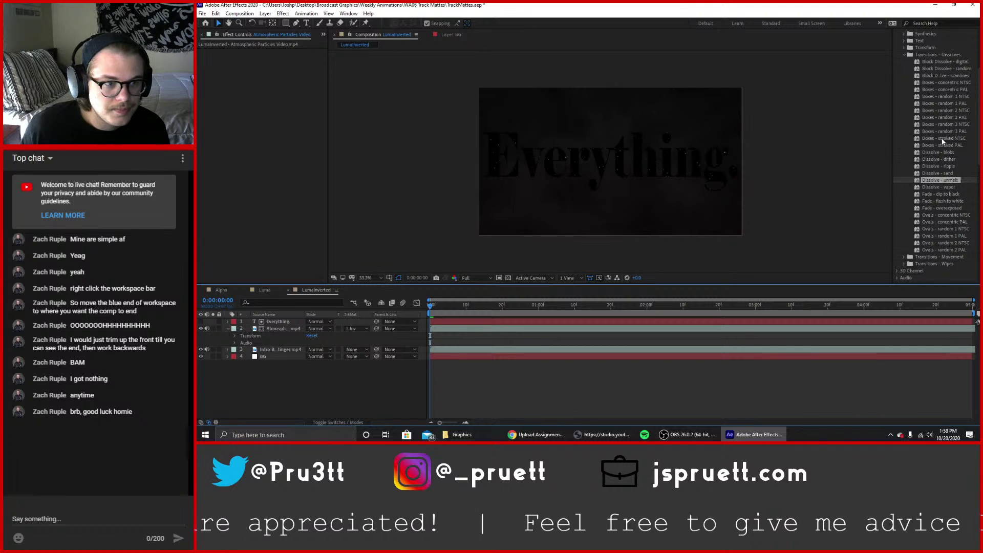
{"action": "left_click", "coordinate": [277, 328]}
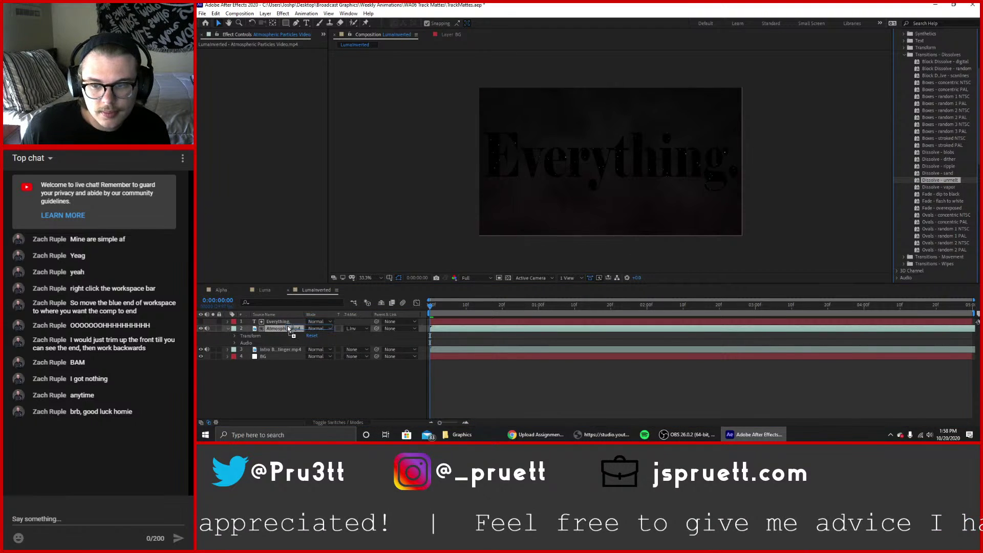
{"action": "double_click", "coordinate": [918, 181]}
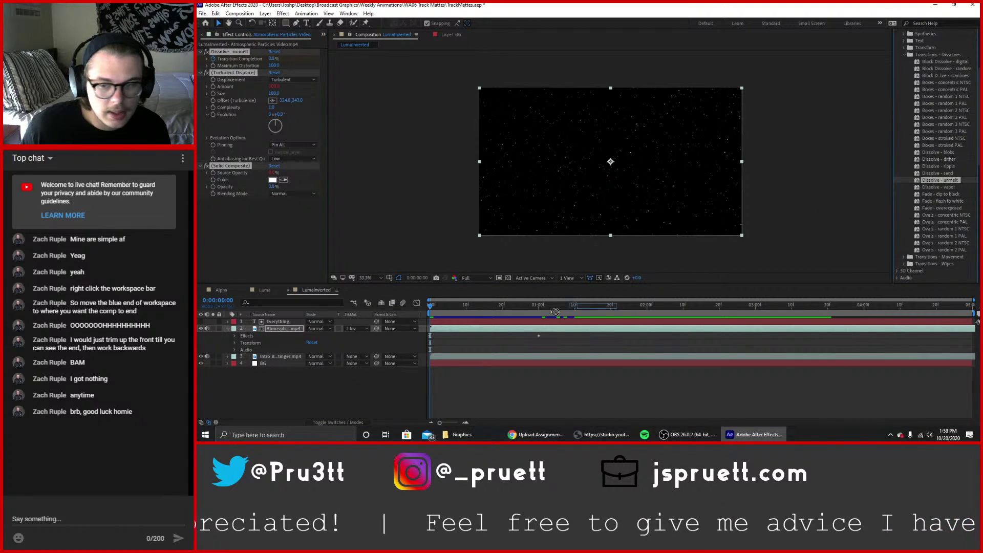
{"action": "left_click", "coordinate": [279, 357]}
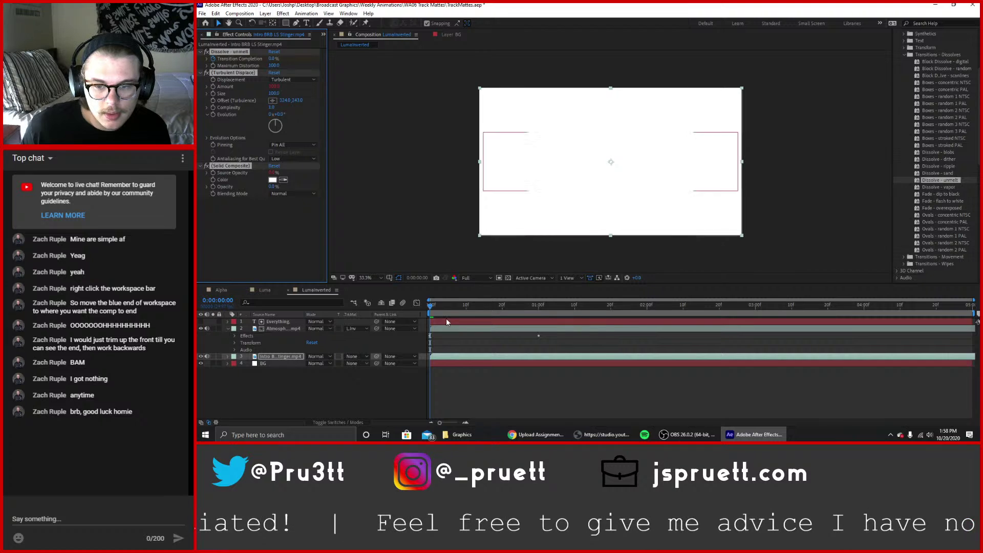
{"action": "left_click", "coordinate": [226, 357]}
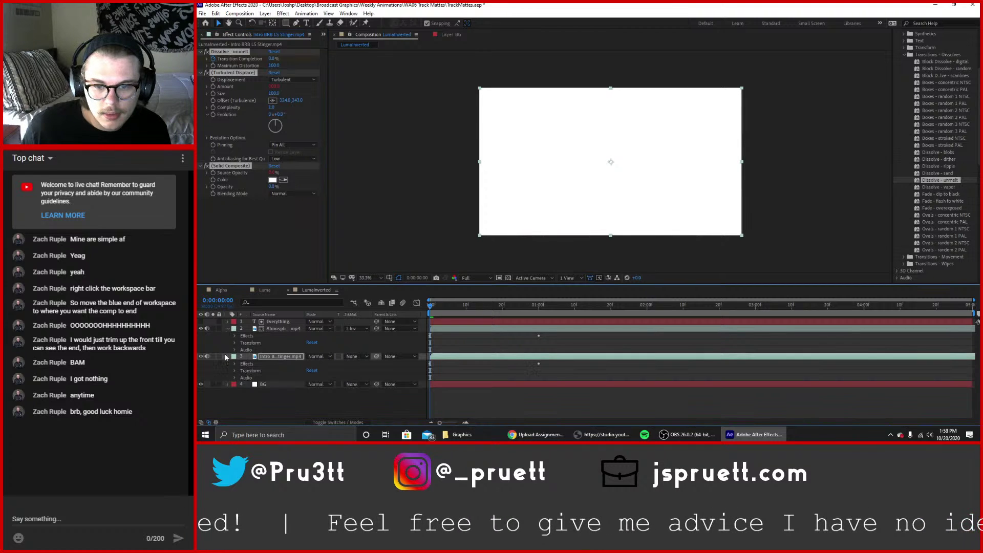
{"action": "left_click", "coordinate": [463, 307]}
{"action": "left_click_drag", "start_coordinate": [464, 311], "coordinate": [502, 326]}
{"action": "key", "text": "space"}
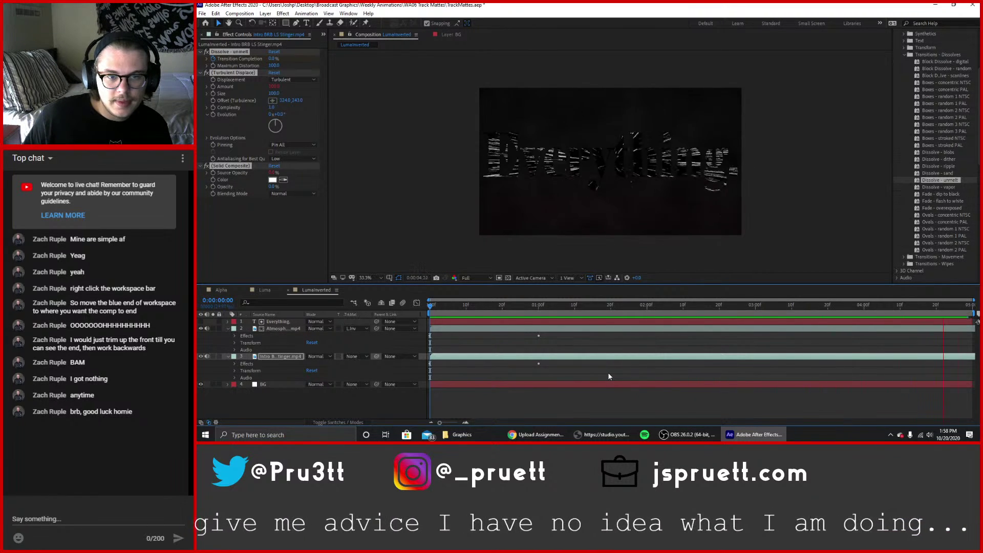
{"action": "key", "text": "space"}
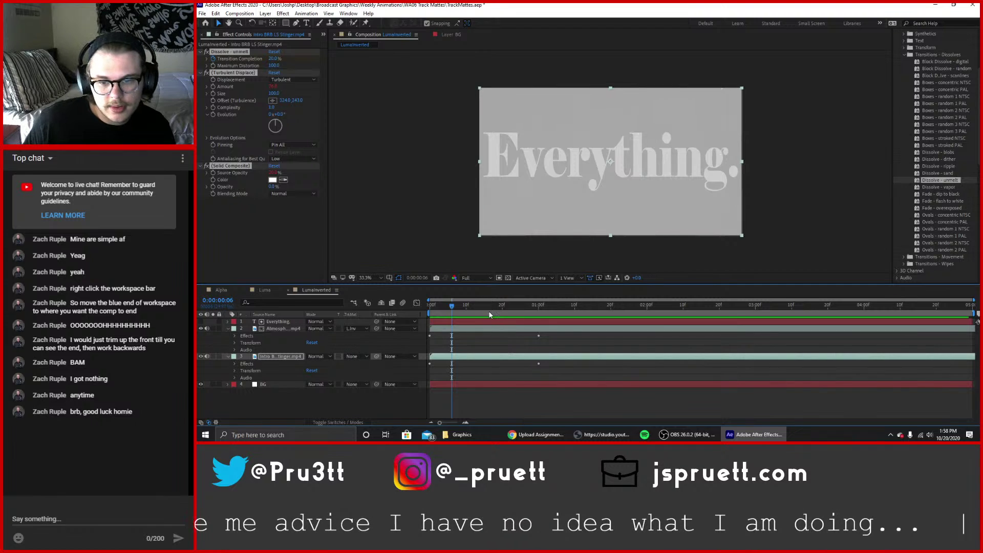
{"action": "key", "text": "Home"}
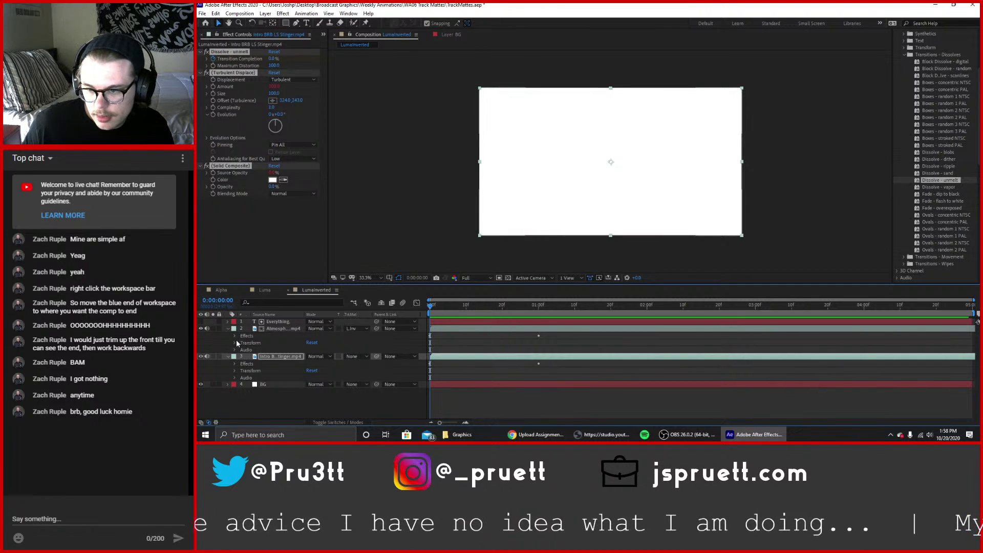
Copy the particles layer's unmelt Transition Completion keyframes in reverse order, placing 100% at 0:00:04:00 and 0% at 0:00:04:29.
{"action": "left_click", "coordinate": [235, 336]}
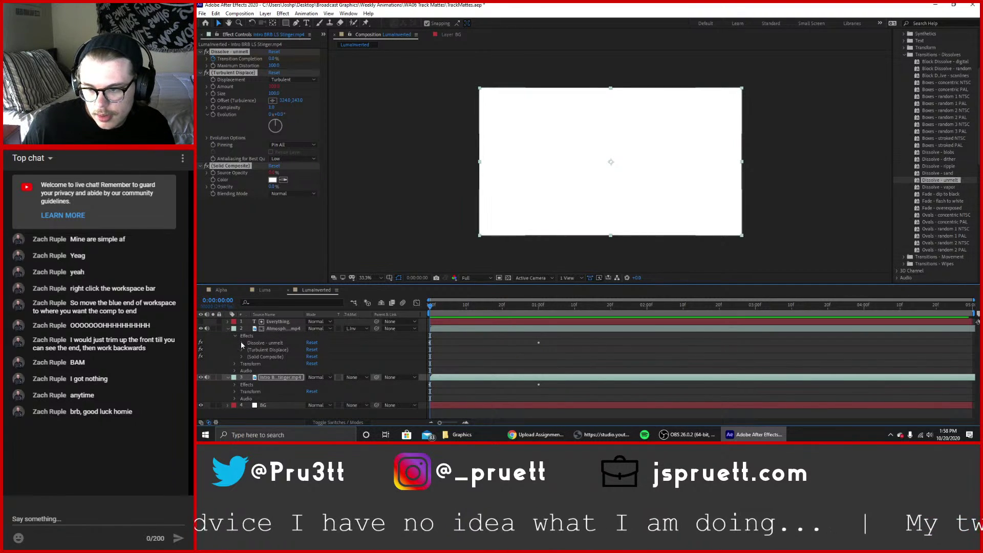
{"action": "left_click", "coordinate": [241, 342]}
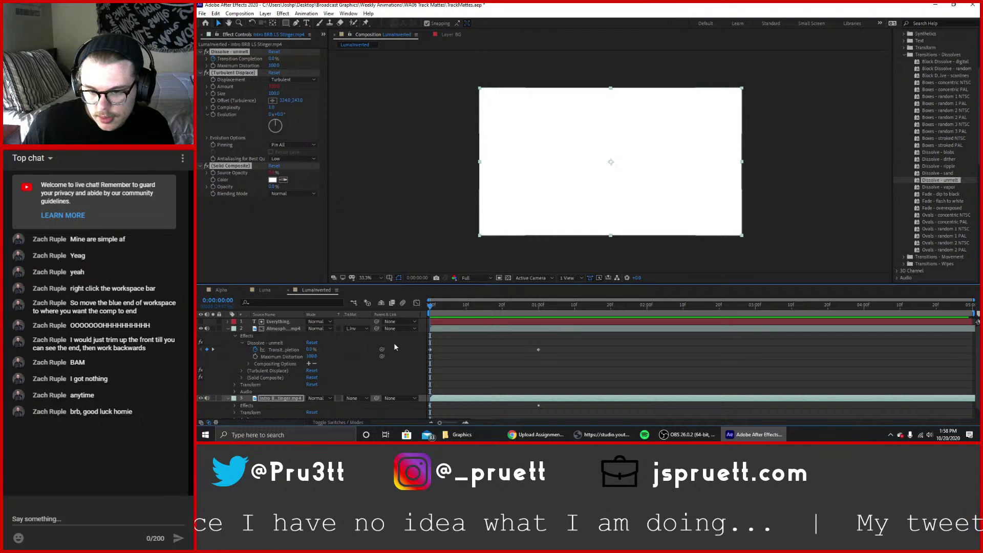
{"action": "left_click", "coordinate": [538, 350]}
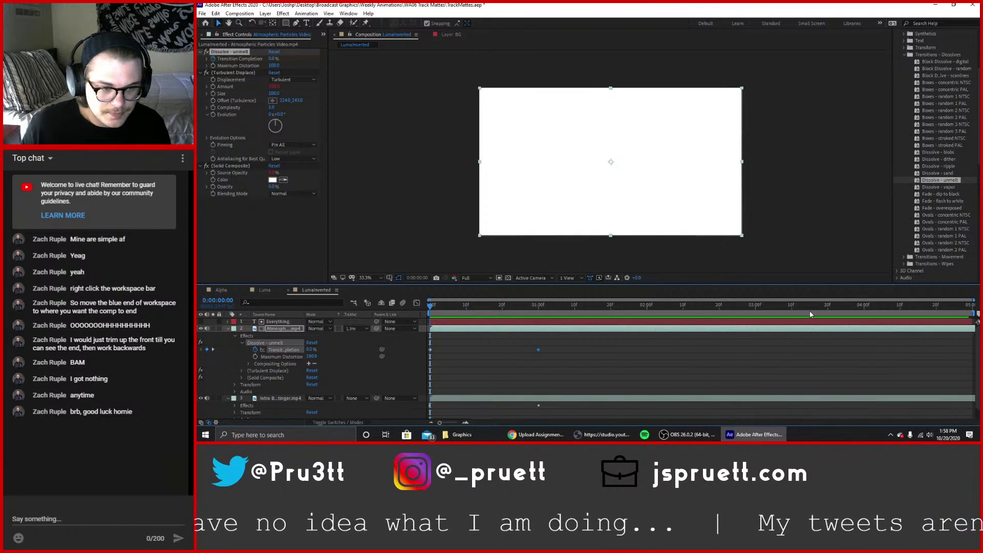
{"action": "left_click", "coordinate": [863, 310]}
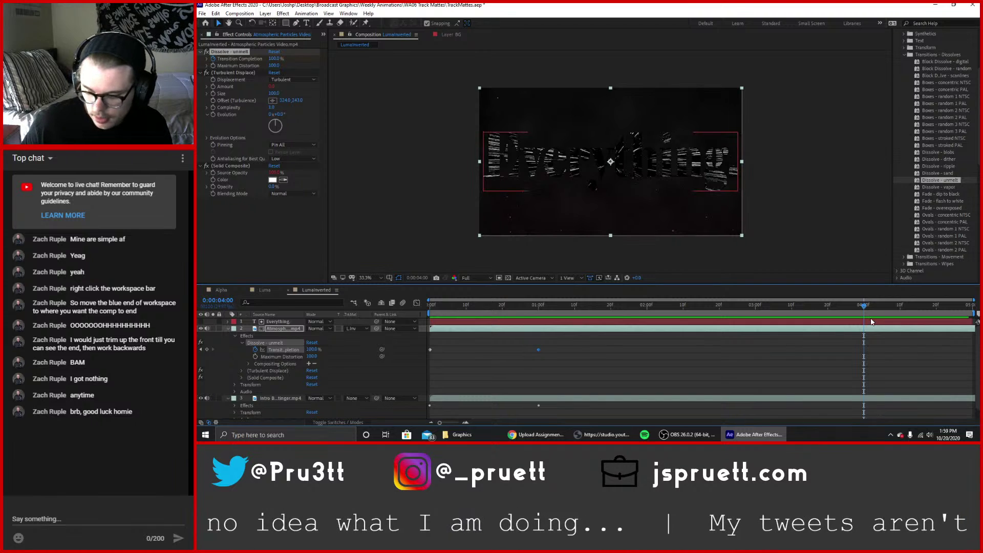
{"action": "key", "text": "ctrl+v"}
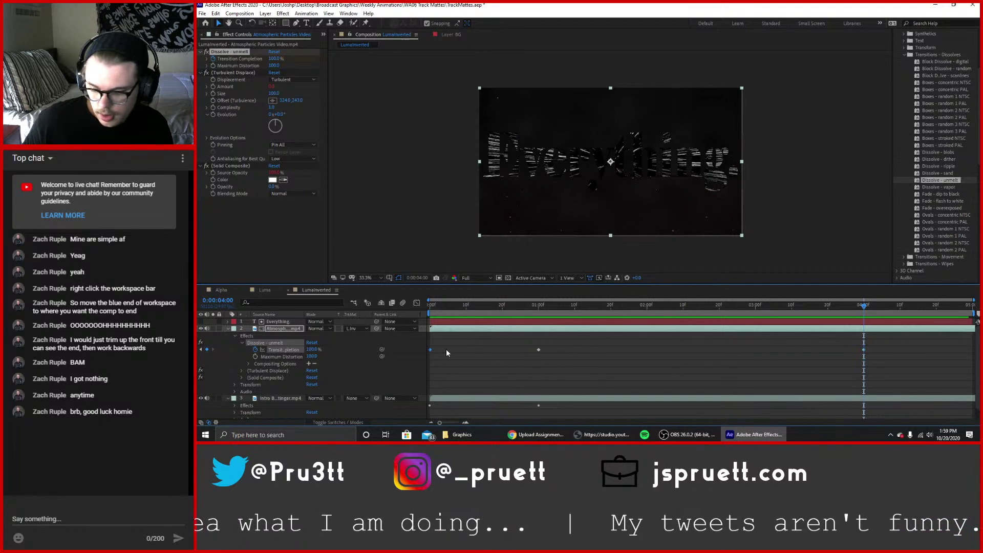
{"action": "left_click", "coordinate": [974, 310]}
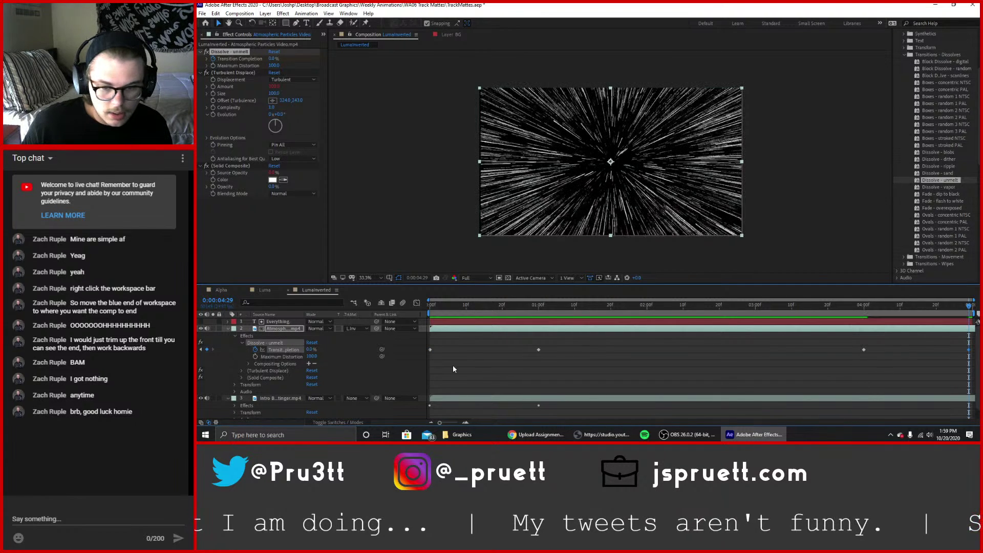
{"action": "left_click", "coordinate": [228, 328]}
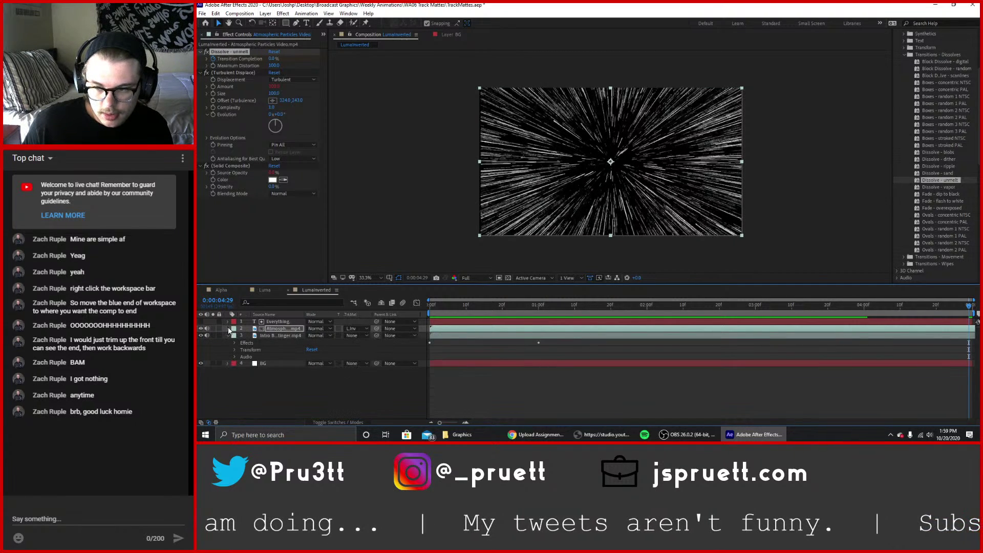
Copy the stinger layer's Transition Completion keyframes to 0:00:04:00 (100%) and 0:00:04:29 (0%), and preview the composition from the start.
{"action": "left_click", "coordinate": [236, 343]}
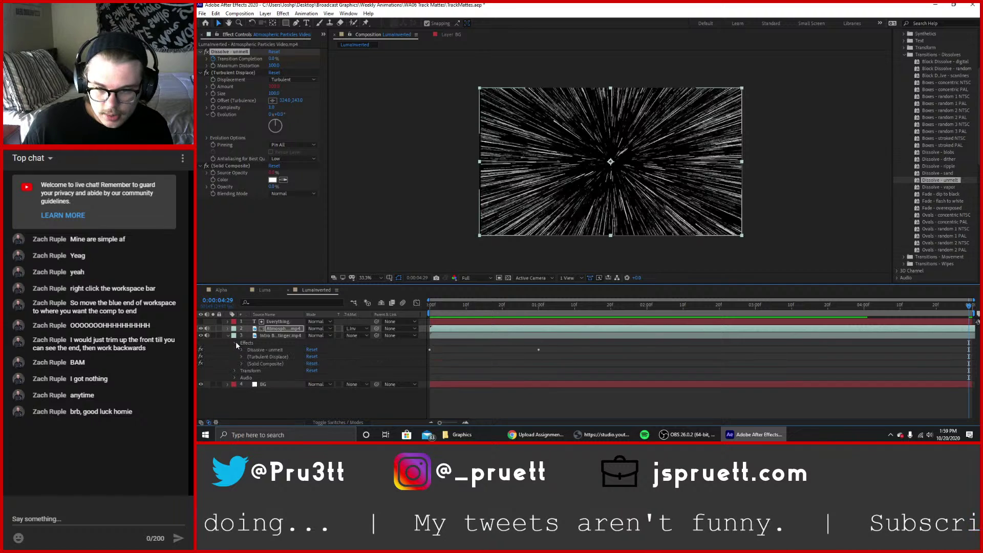
{"action": "left_click", "coordinate": [242, 350]}
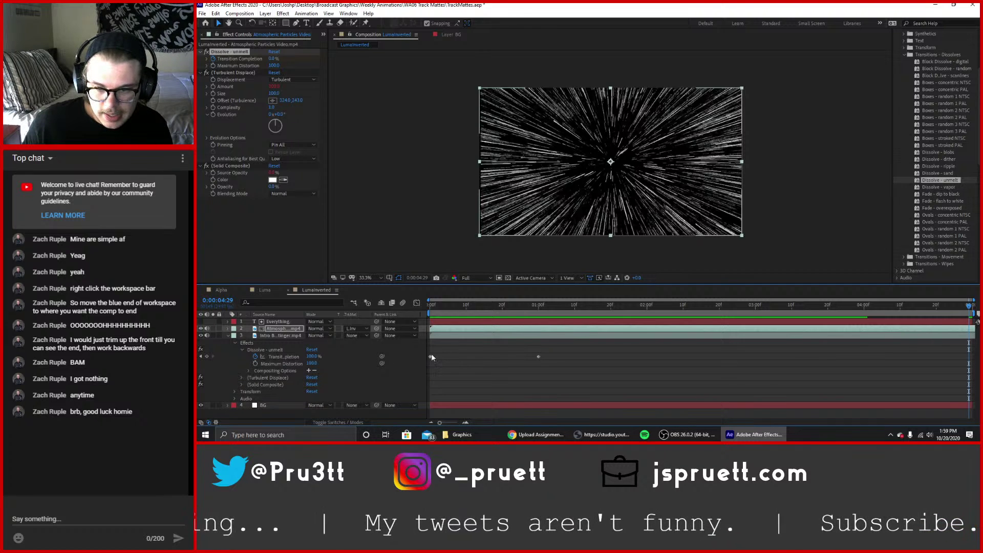
{"action": "left_click_drag", "start_coordinate": [912, 308], "coordinate": [864, 309]}
{"action": "left_click", "coordinate": [538, 357]}
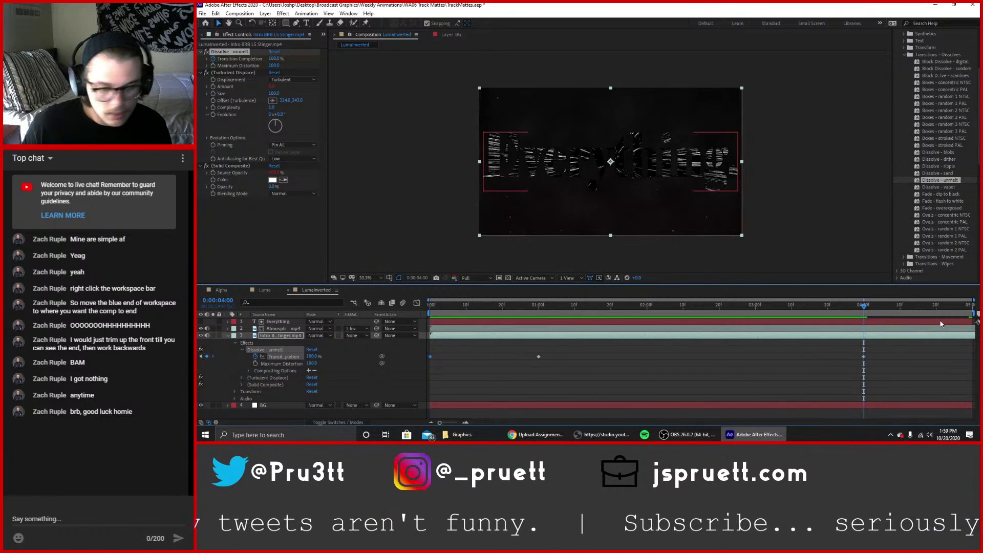
{"action": "left_click", "coordinate": [976, 311]}
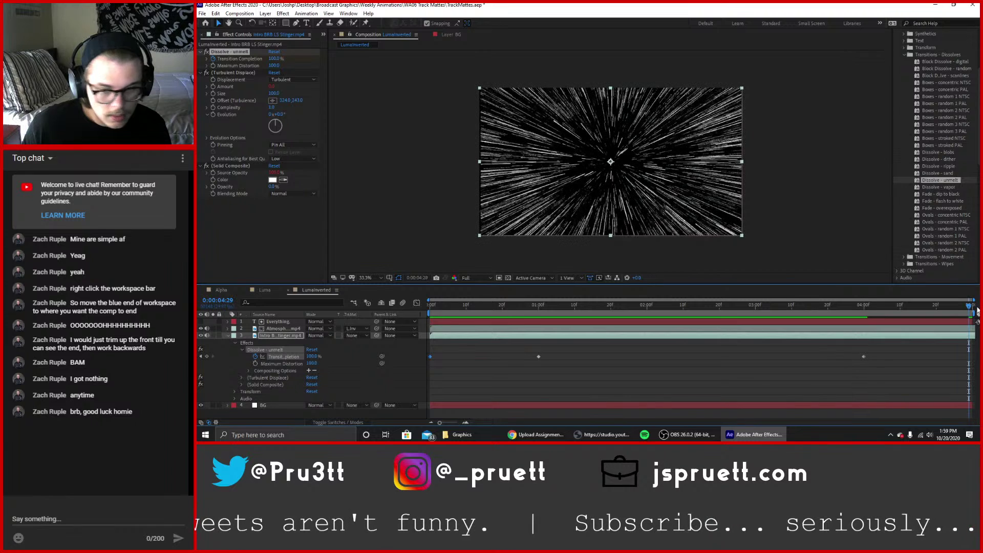
{"action": "key", "text": "ctrl+v"}
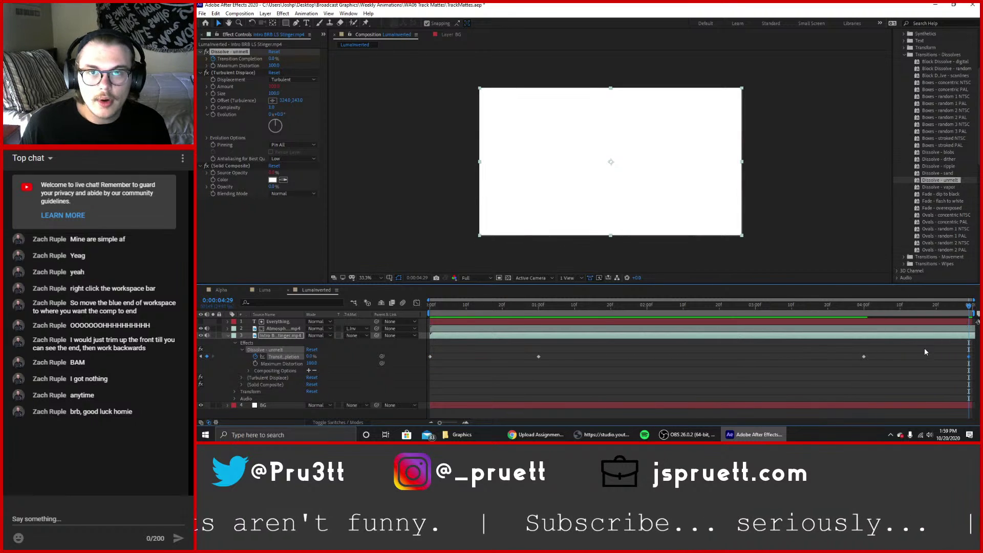
{"action": "left_click", "coordinate": [227, 335]}
{"action": "left_click_drag", "start_coordinate": [445, 309], "coordinate": [420, 311]}
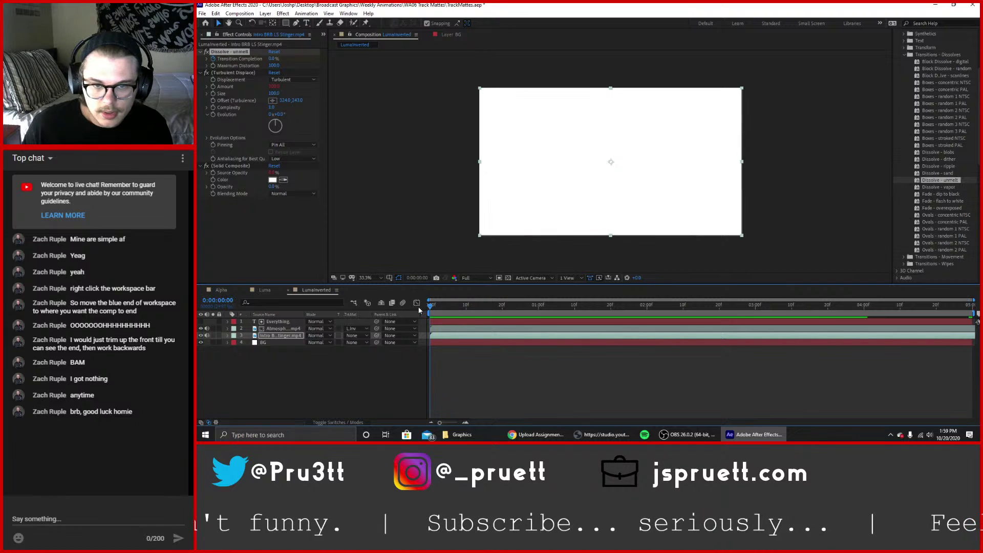
{"action": "key", "text": "space"}
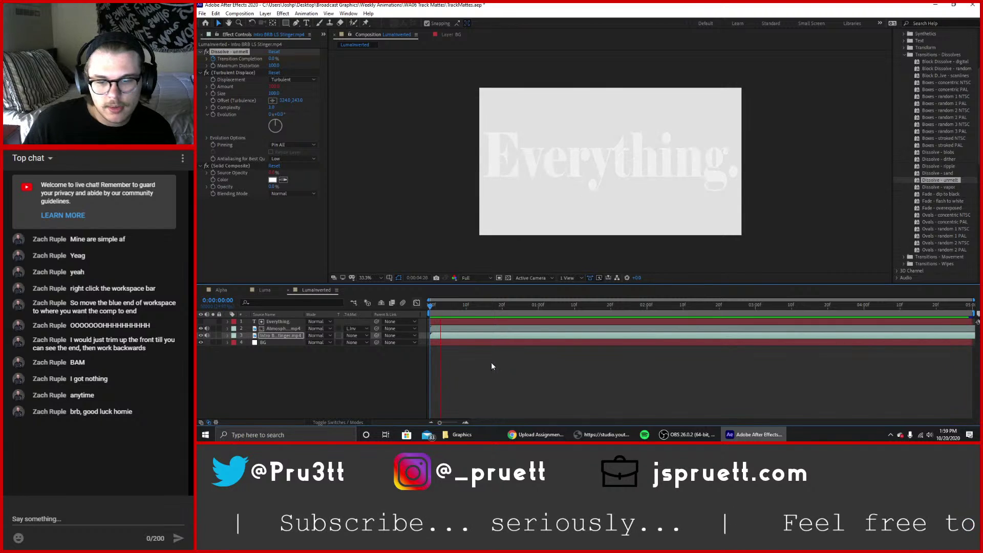
{"action": "key", "text": "space"}
{"action": "key", "text": "Home"}
Create a black solid named "Black BG" directly above the BG layer, and preview the transition over it.
{"action": "left_click", "coordinate": [261, 343]}
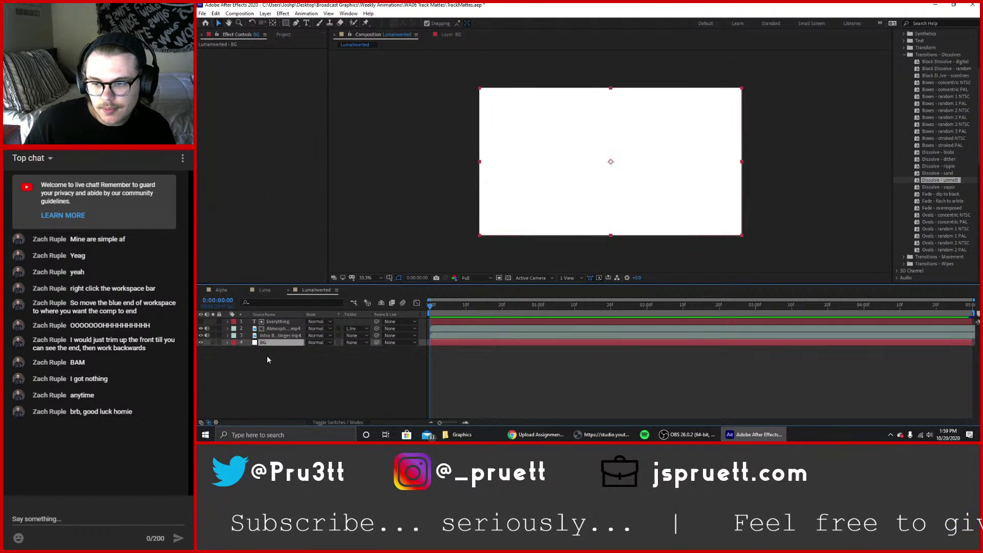
{"action": "right_click", "coordinate": [267, 362]}
{"action": "mouse_move", "coordinate": [309, 274]}
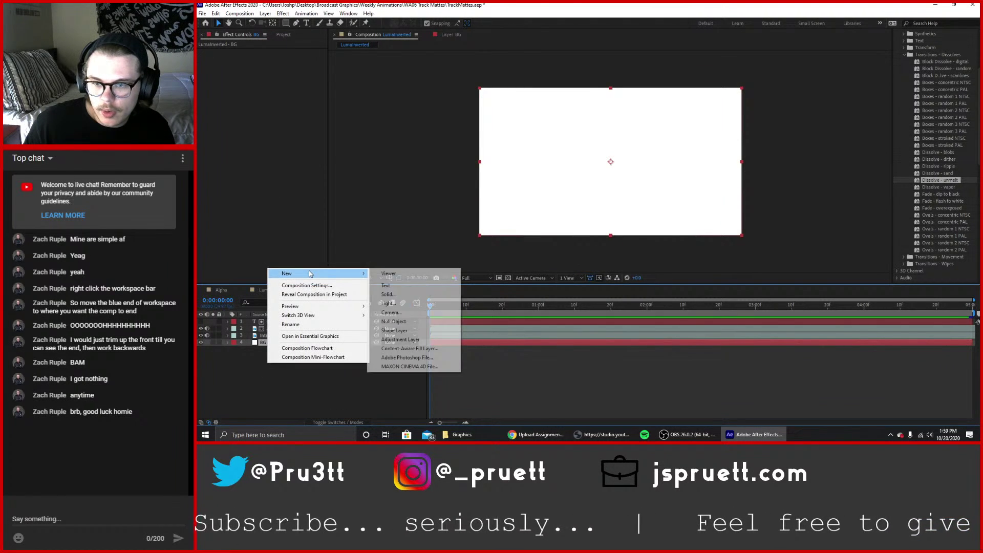
{"action": "left_click", "coordinate": [389, 294]}
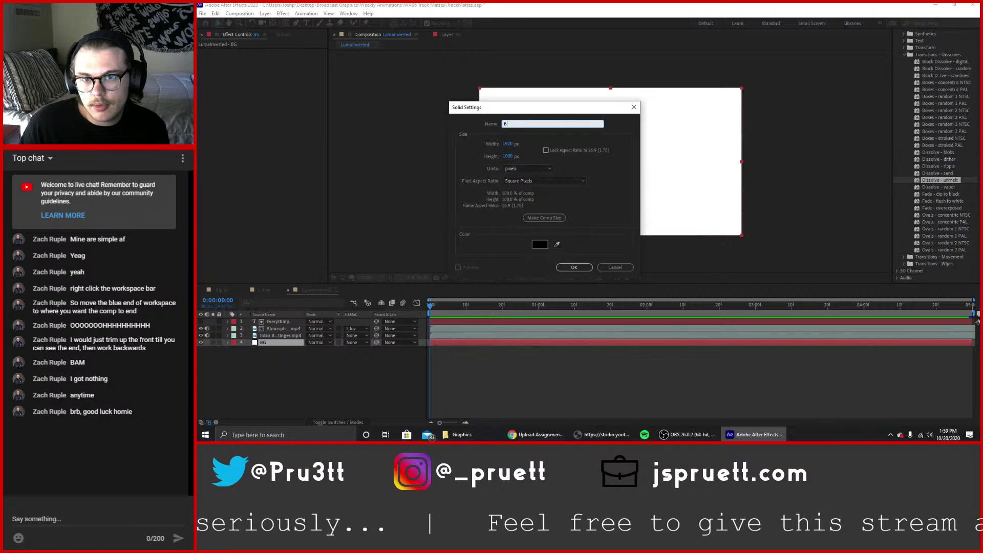
{"action": "key", "text": "Return"}
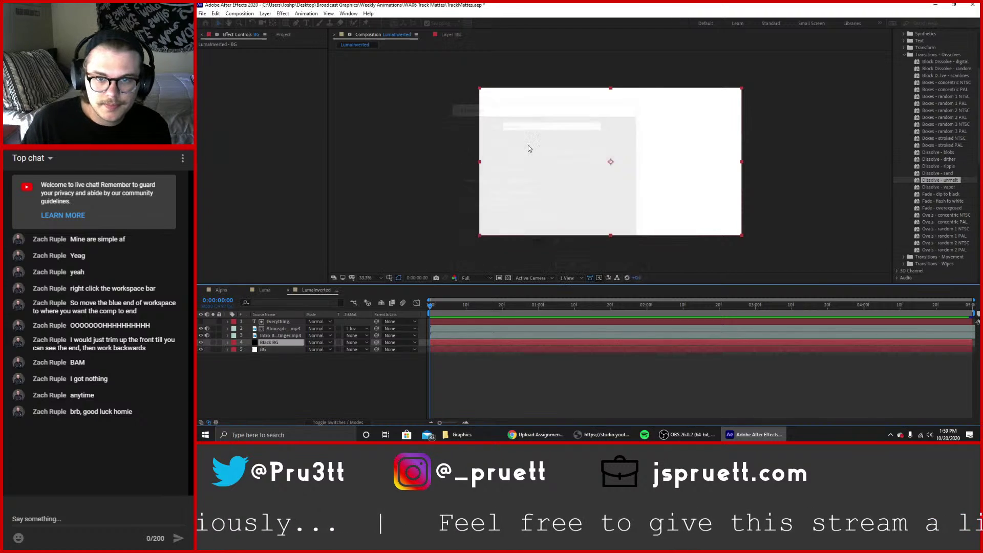
{"action": "key", "text": "space"}
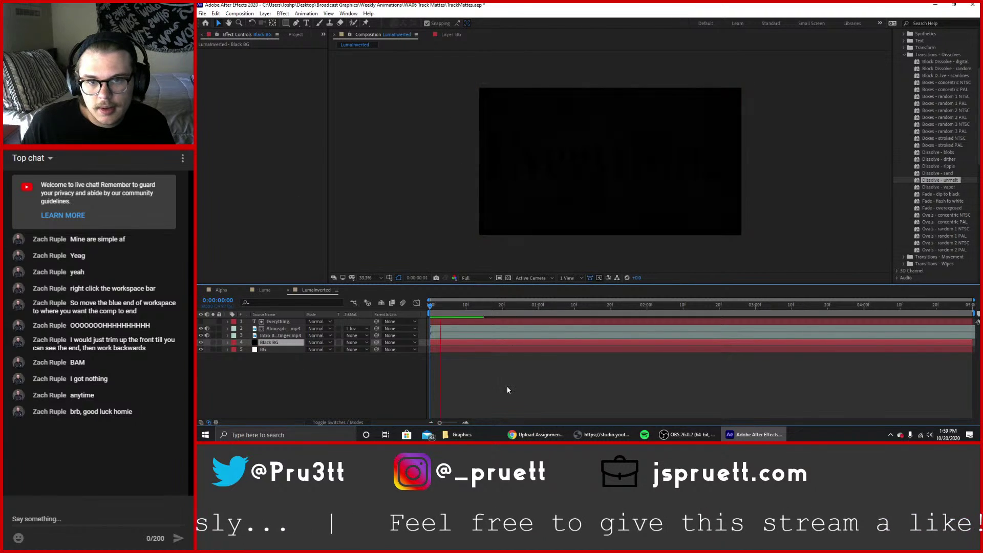
{"action": "key", "text": "space"}
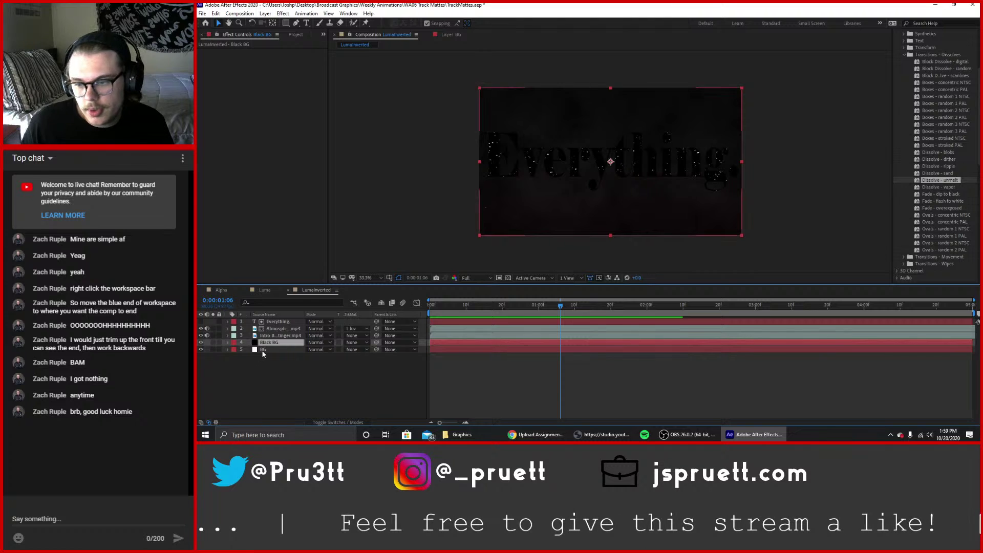
Delete the white BG layer beneath Black BG, and preview the composition's dissolve in and out from the start.
{"action": "left_click", "coordinate": [262, 350]}
{"action": "key", "text": "Delete"}
{"action": "key", "text": "Home"}
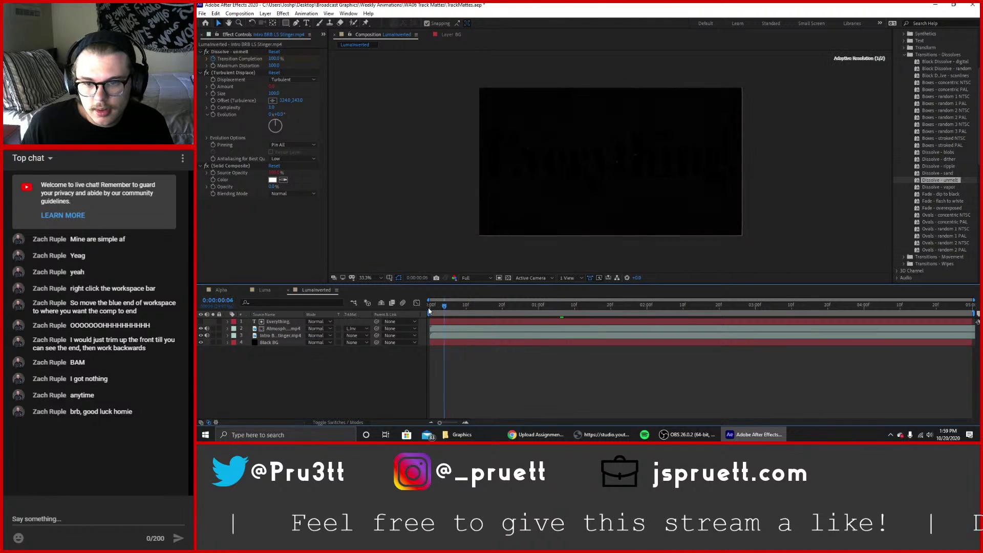
{"action": "key", "text": "space"}
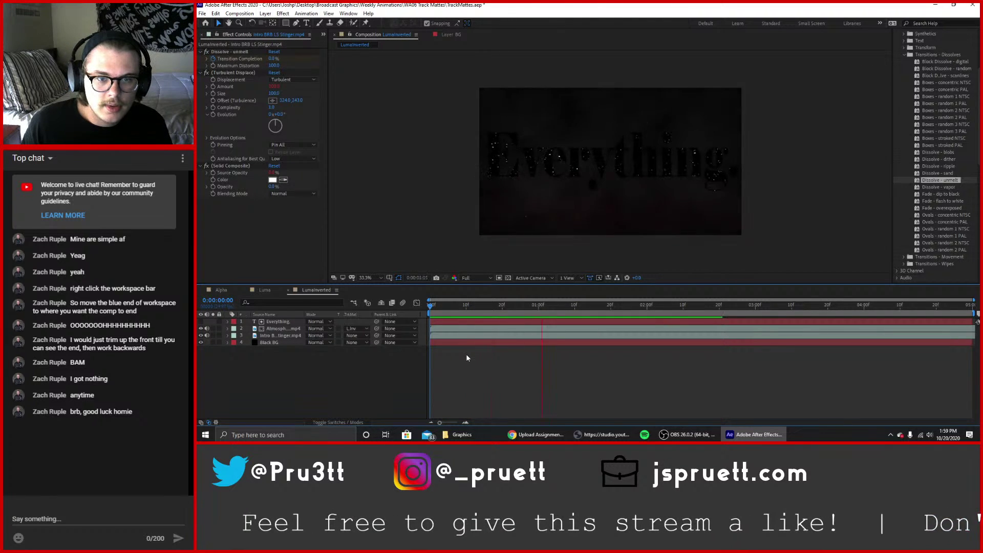
{"action": "key", "text": "space"}
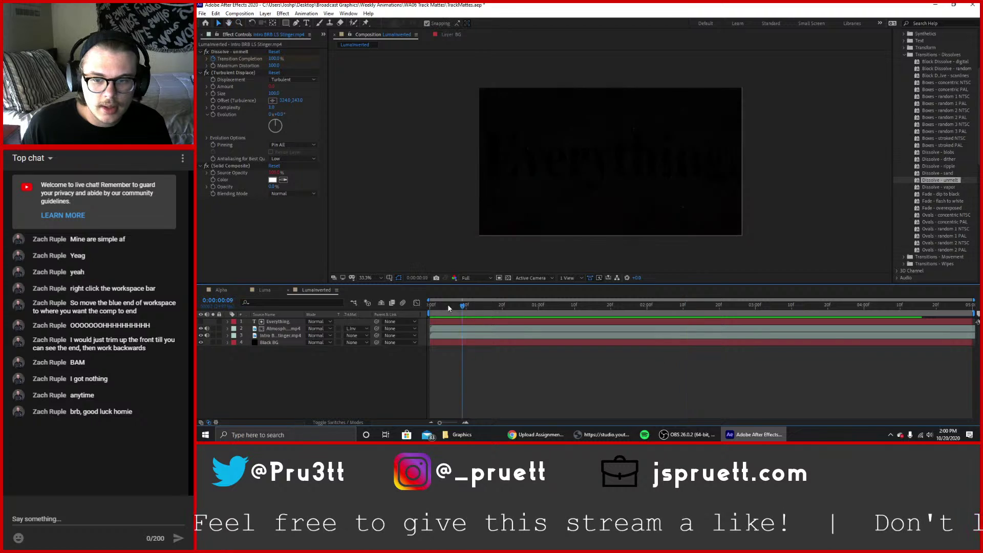
{"action": "key", "text": "space"}
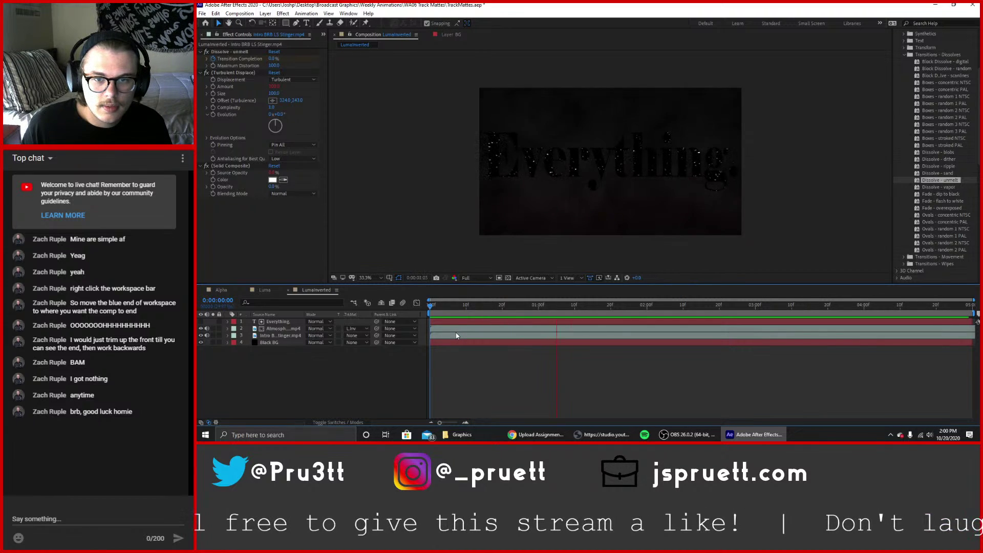
{"action": "key", "text": "space"}
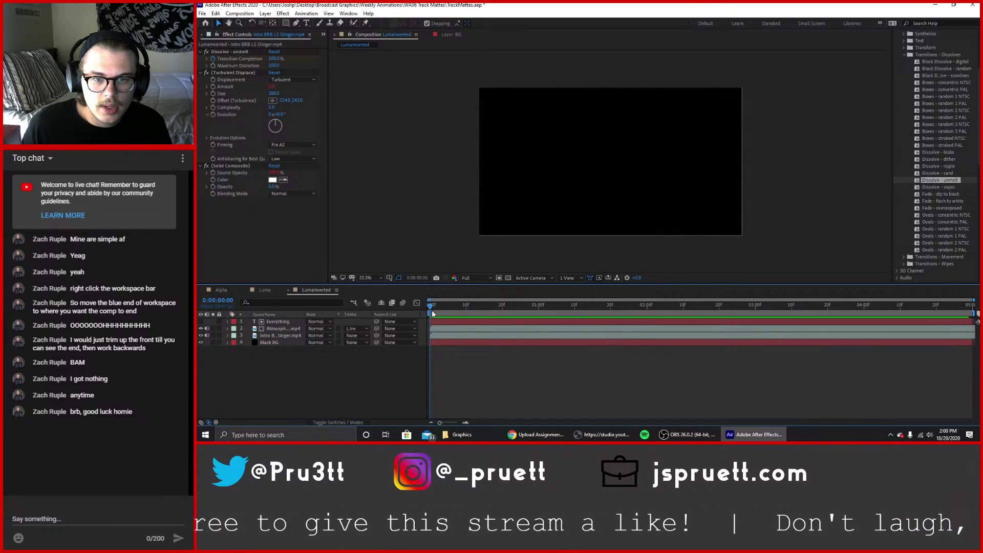
{"action": "left_click_drag", "start_coordinate": [433, 312], "coordinate": [499, 339]}
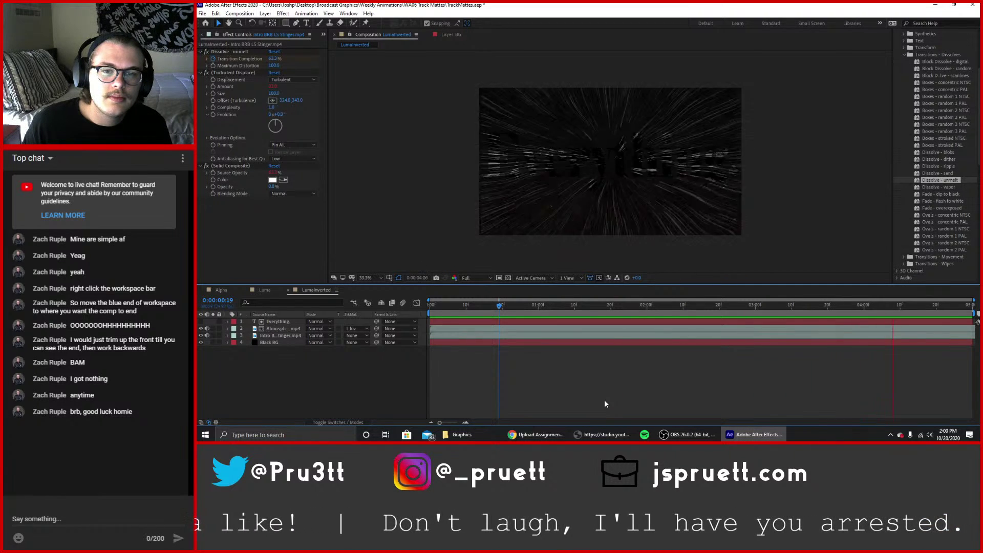
Close the LumaInverted composition's timeline and preview the Luma composition from start to end.
{"action": "key", "text": "space"}
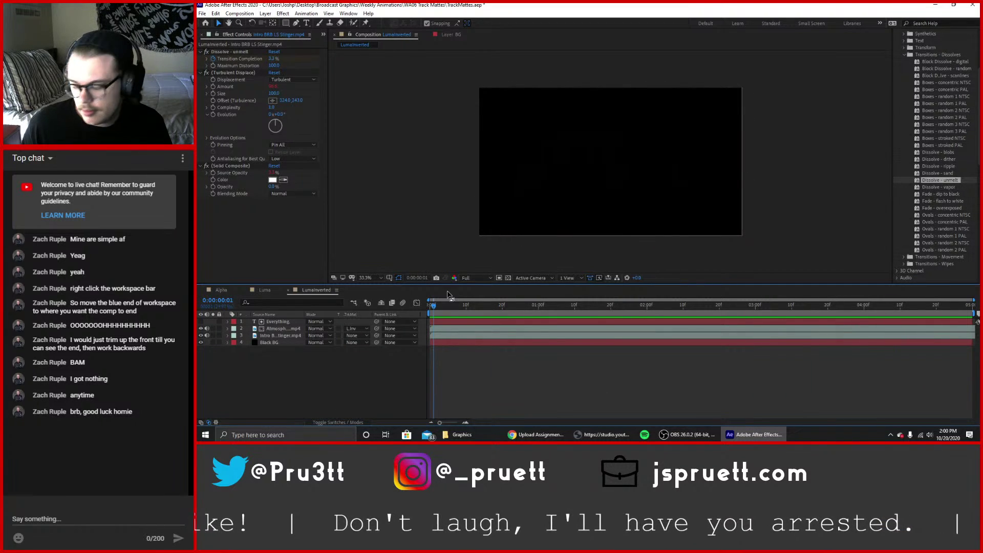
{"action": "left_click", "coordinate": [289, 293]}
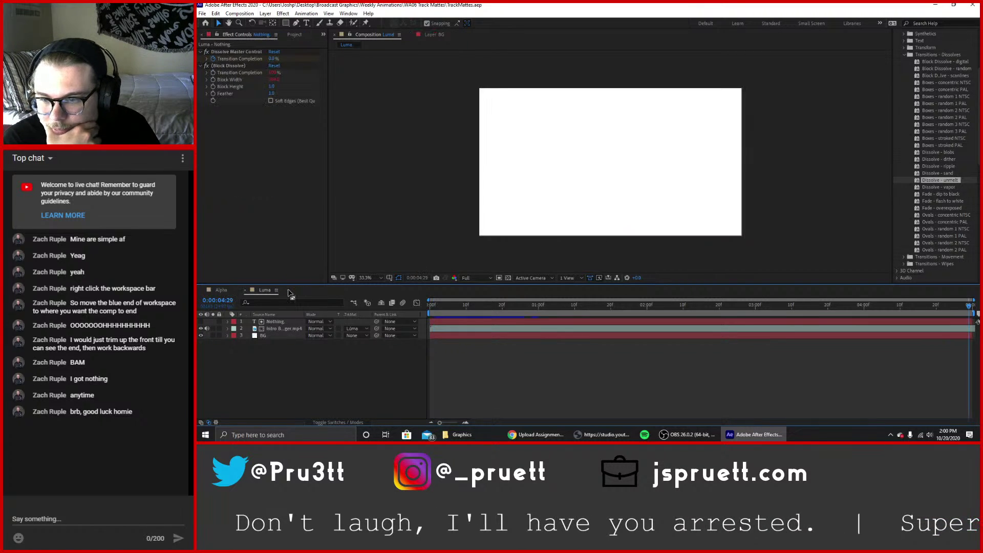
{"action": "left_click", "coordinate": [438, 308]}
{"action": "key", "text": "space"}
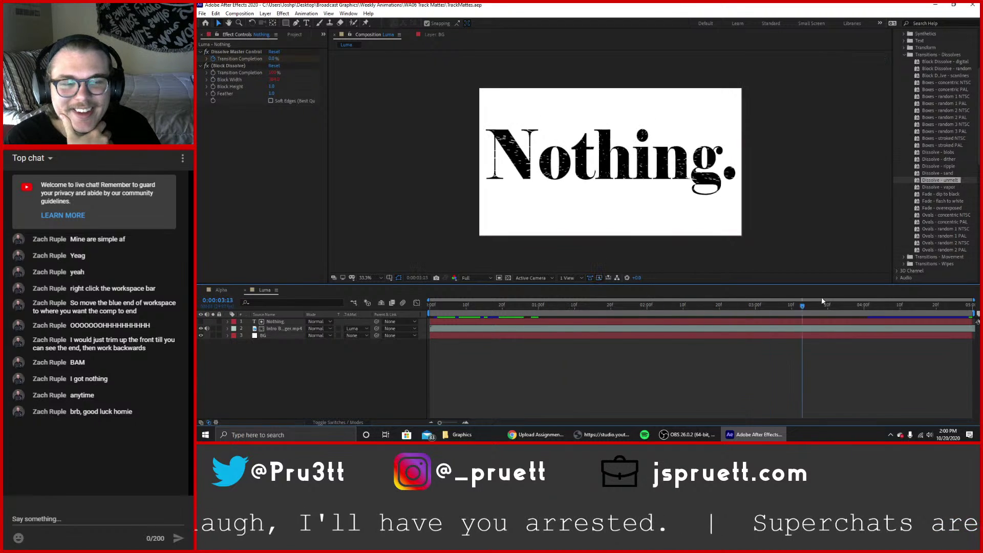
{"action": "left_click_drag", "start_coordinate": [965, 305], "coordinate": [939, 303]}
{"action": "left_click_drag", "start_coordinate": [971, 297], "coordinate": [305, 402]}
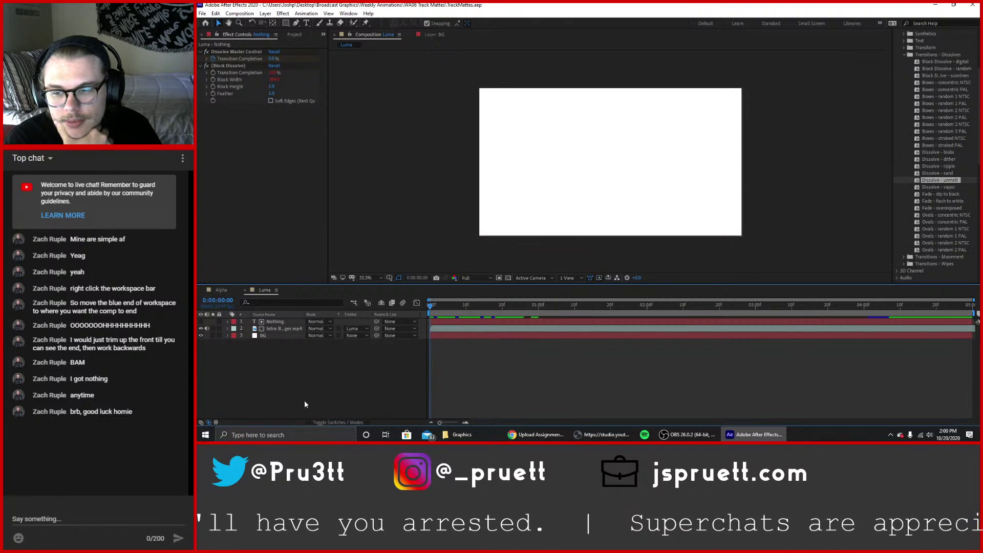
Close the Luma composition's timeline and open the AlphaInverted composition from its project folder.
{"action": "left_click", "coordinate": [246, 291]}
{"action": "left_click", "coordinate": [283, 35]}
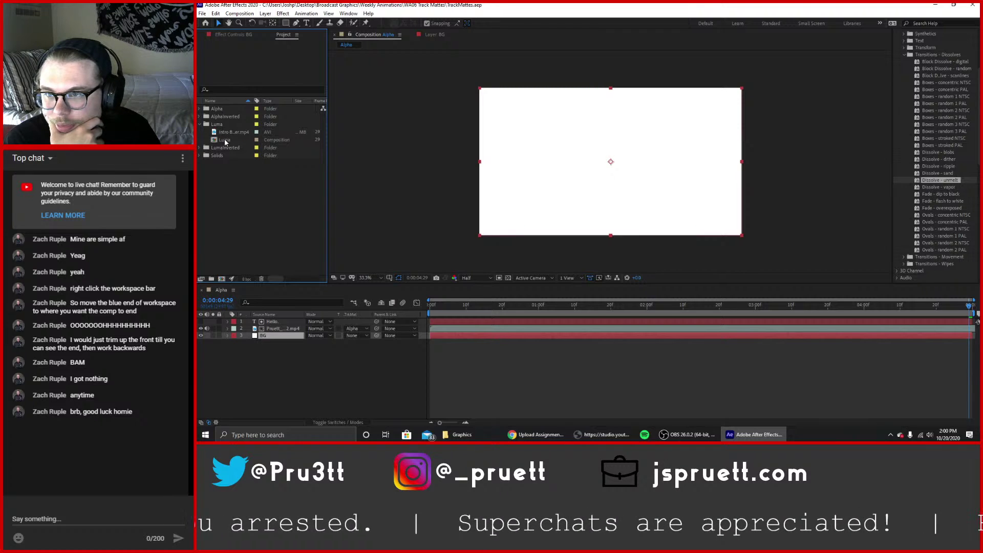
{"action": "left_click", "coordinate": [201, 125]}
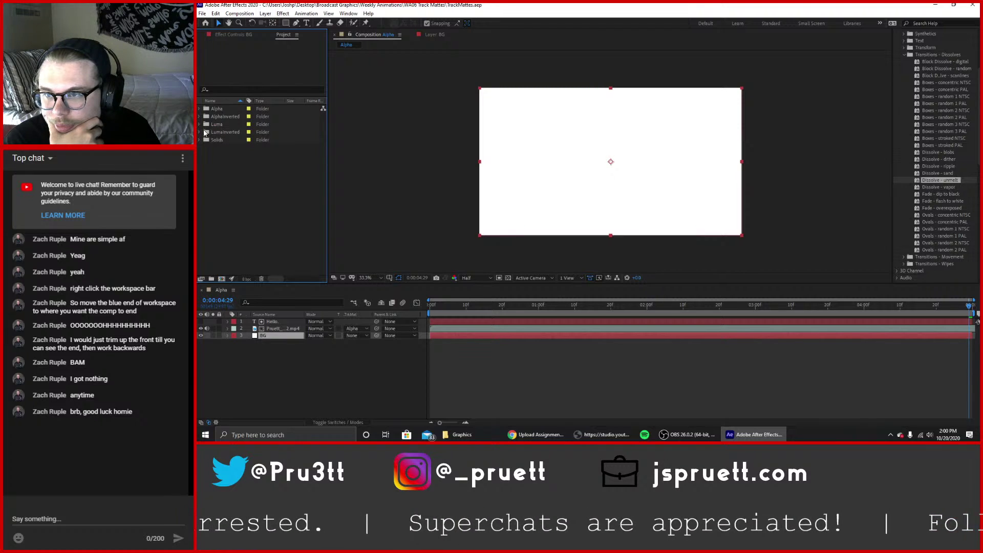
{"action": "left_click", "coordinate": [200, 132]}
{"action": "left_click", "coordinate": [200, 132]}
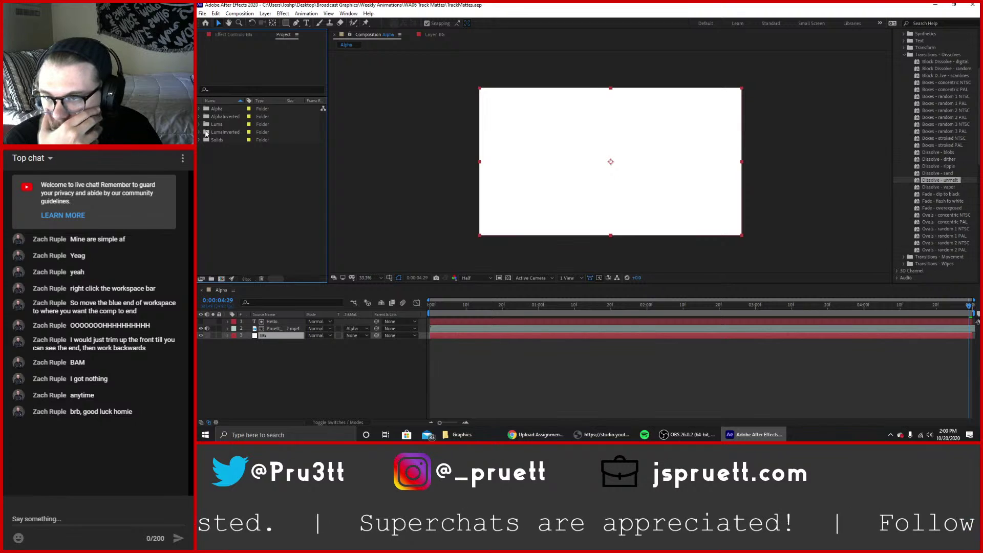
{"action": "left_click", "coordinate": [200, 117]}
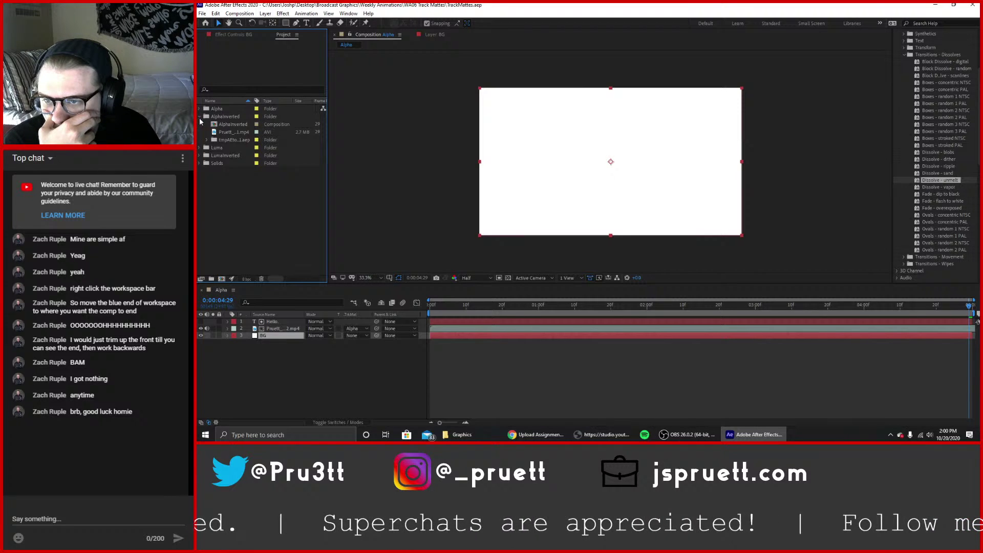
{"action": "double_click", "coordinate": [232, 124]}
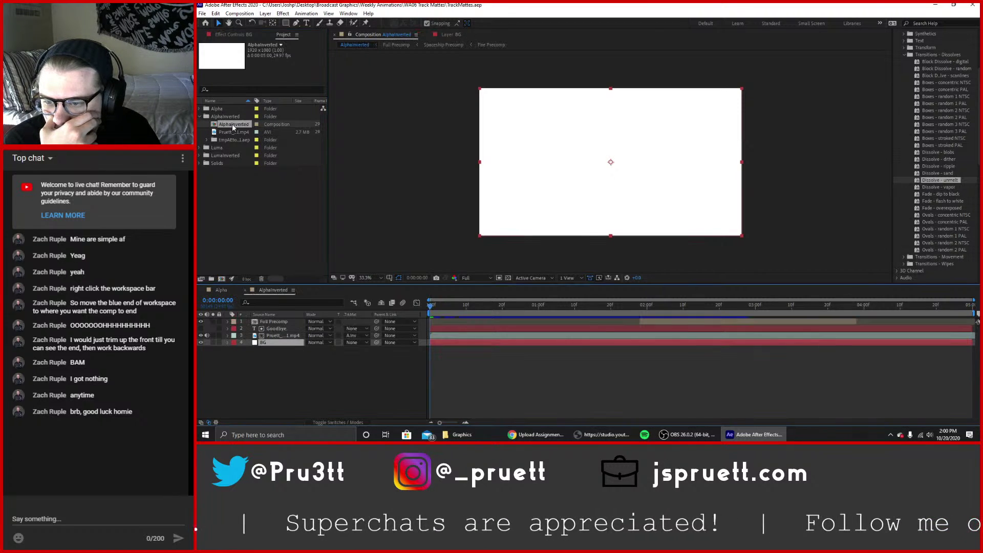
Review the AlphaInverted composition through to its end, and close the AlphaInverted and Alpha timelines.
{"action": "left_click", "coordinate": [439, 306]}
{"action": "left_click_drag", "start_coordinate": [438, 309], "coordinate": [978, 369]}
{"action": "key", "text": "Home"}
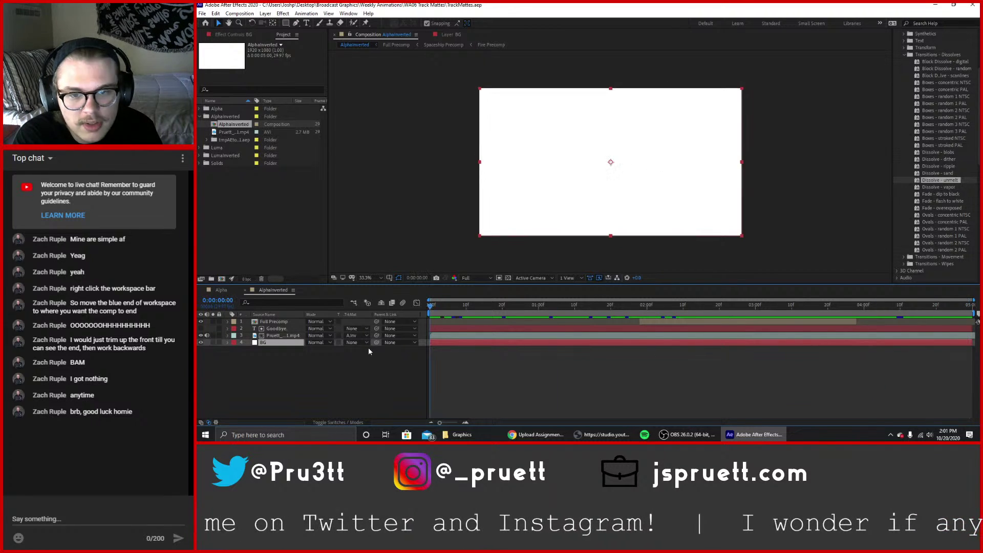
{"action": "left_click", "coordinate": [244, 291]}
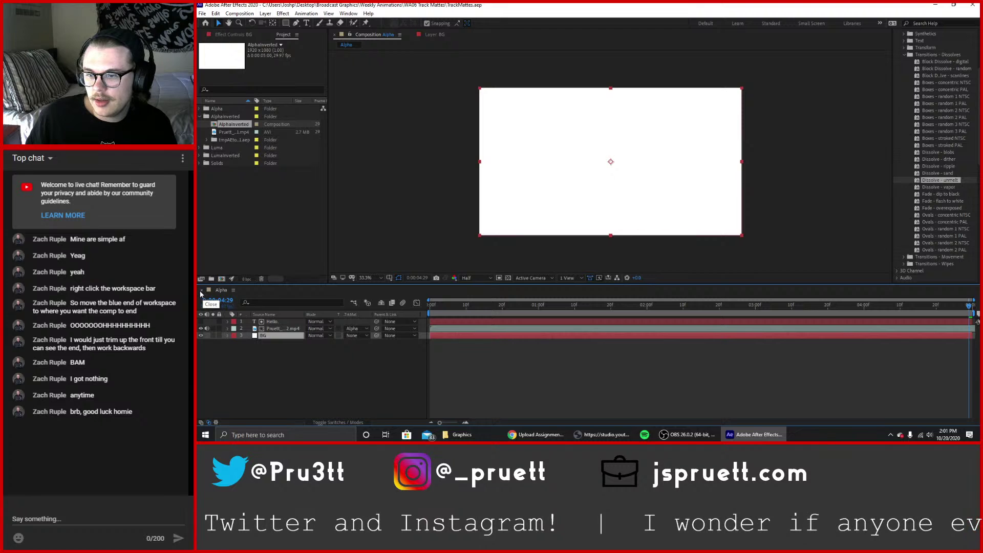
{"action": "left_click", "coordinate": [201, 291]}
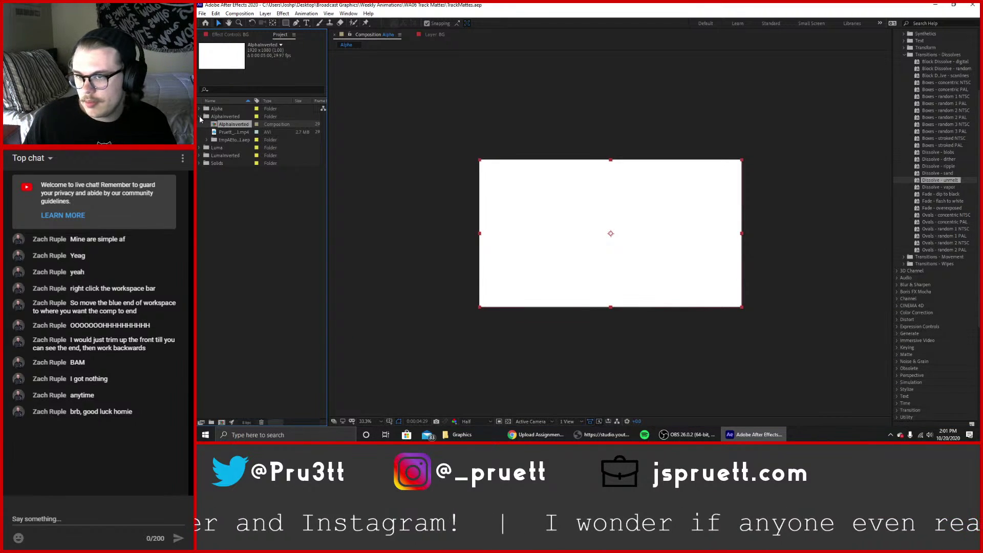
Reopen the Alpha composition from its project folder and add it to the Adobe Media Encoder queue.
{"action": "left_click", "coordinate": [199, 117]}
{"action": "left_click", "coordinate": [199, 109]}
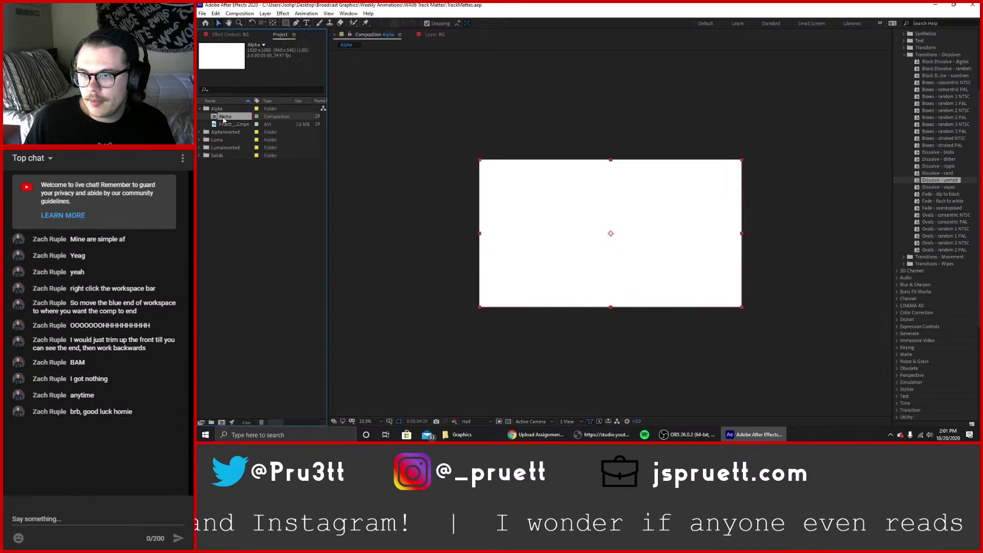
{"action": "double_click", "coordinate": [225, 116]}
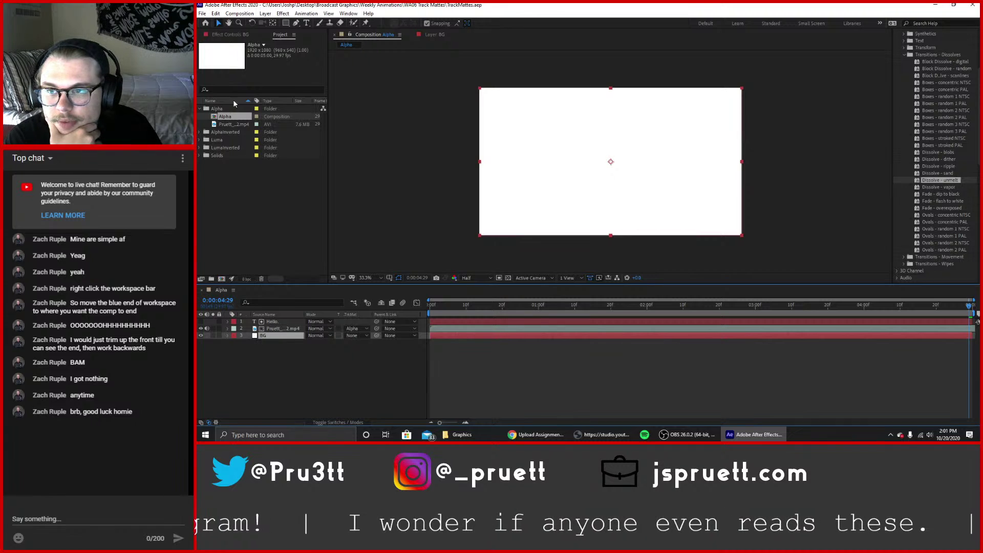
{"action": "left_click", "coordinate": [233, 119]}
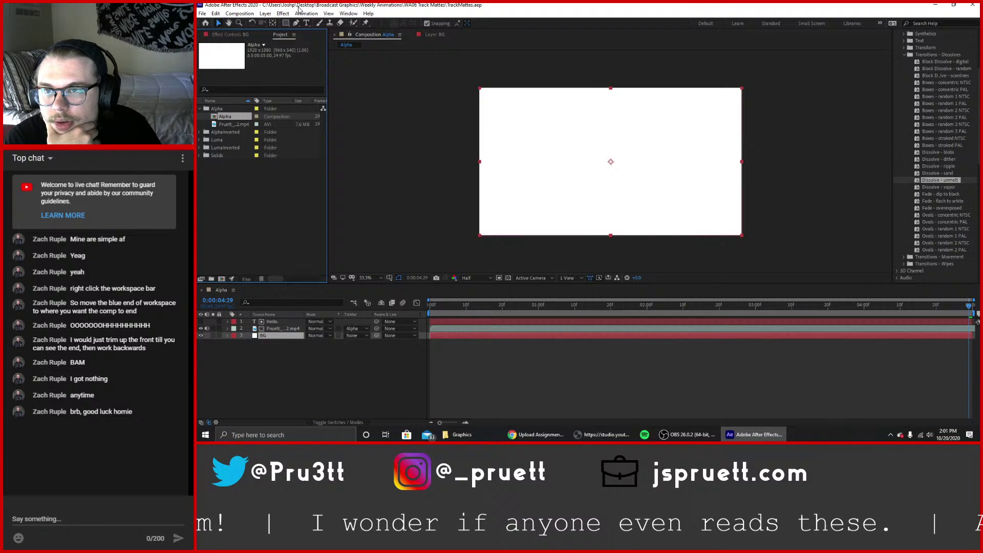
{"action": "left_click", "coordinate": [239, 13]}
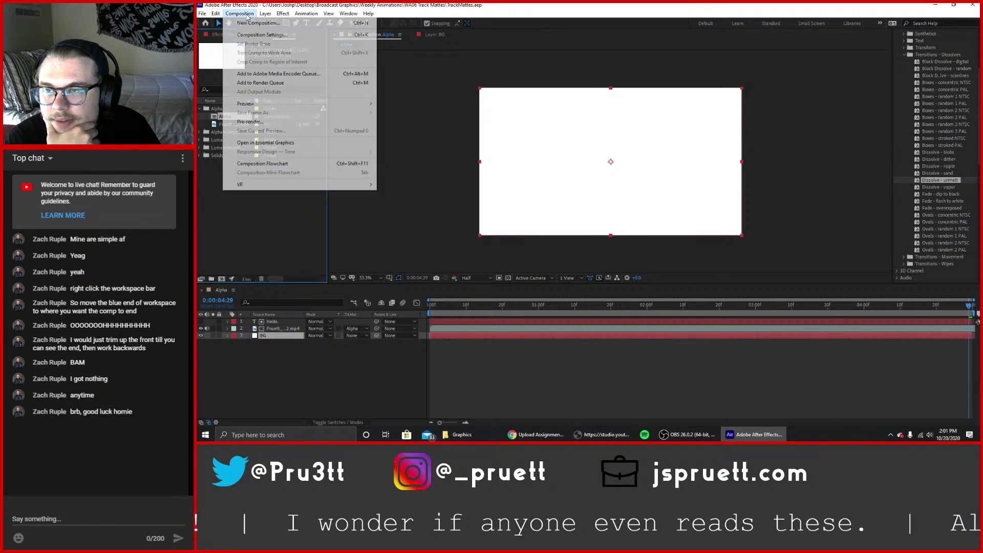
{"action": "left_click", "coordinate": [269, 74]}
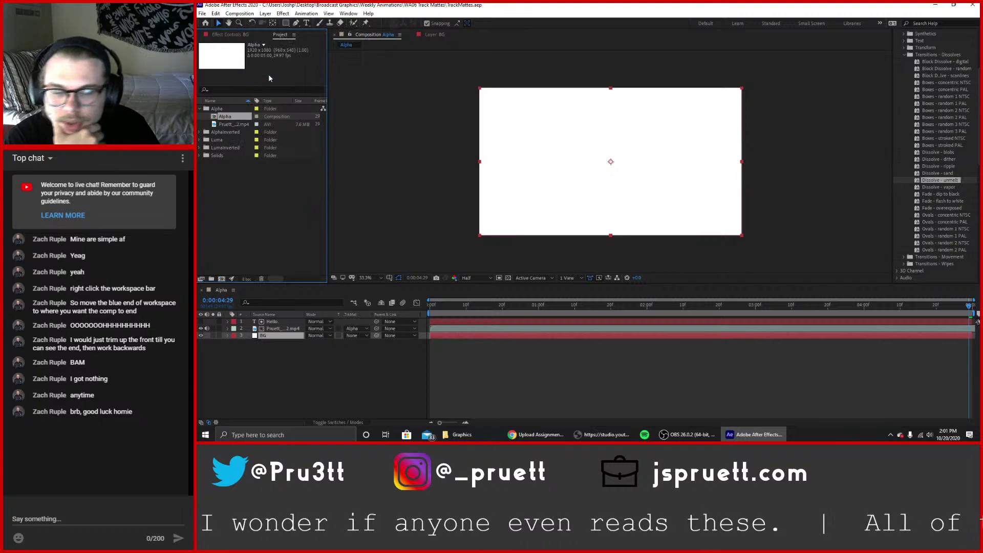
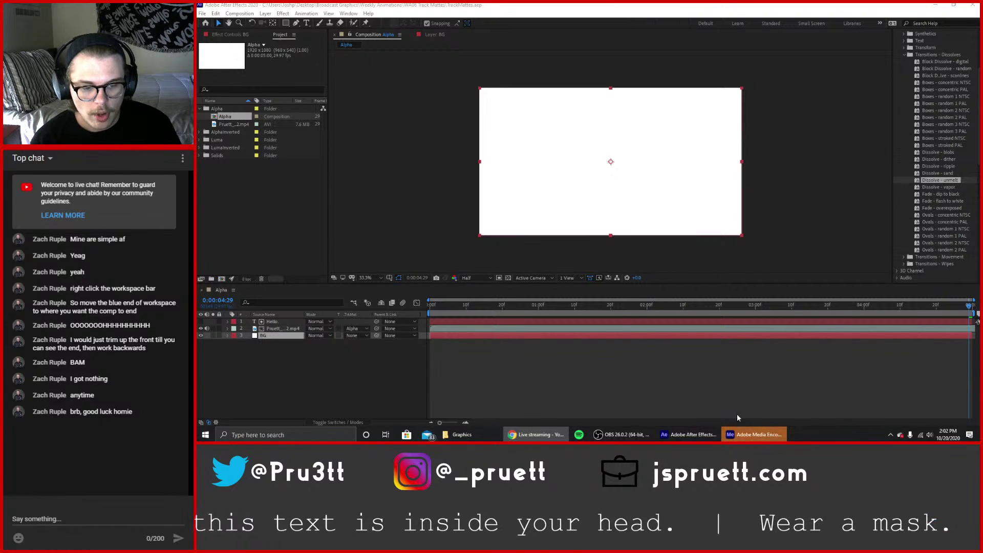
Switch to Adobe Media Encoder and set the Alpha job's output file to Alpha in the WA06 Track Mattes folder.
{"action": "left_click", "coordinate": [755, 435]}
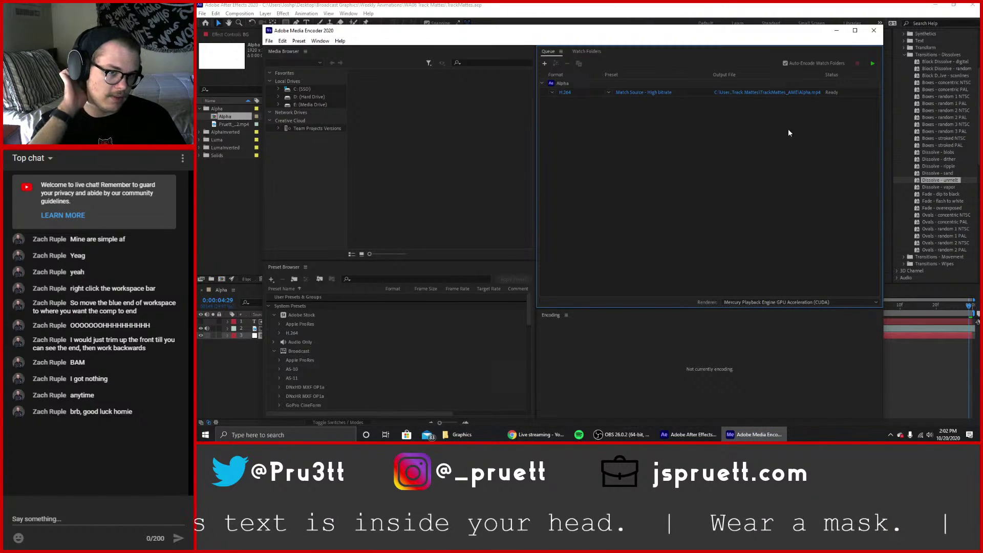
{"action": "left_click", "coordinate": [835, 93]}
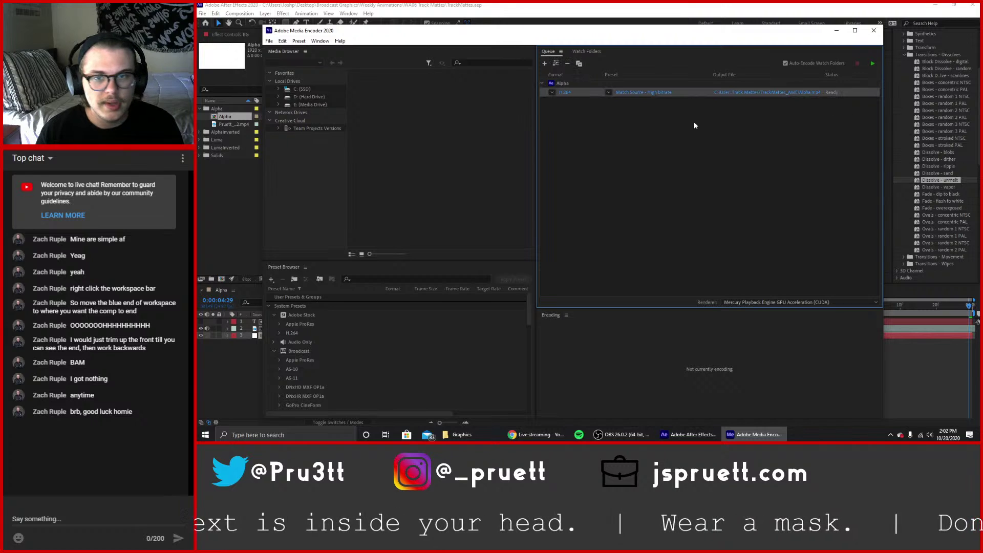
{"action": "left_click", "coordinate": [776, 93]}
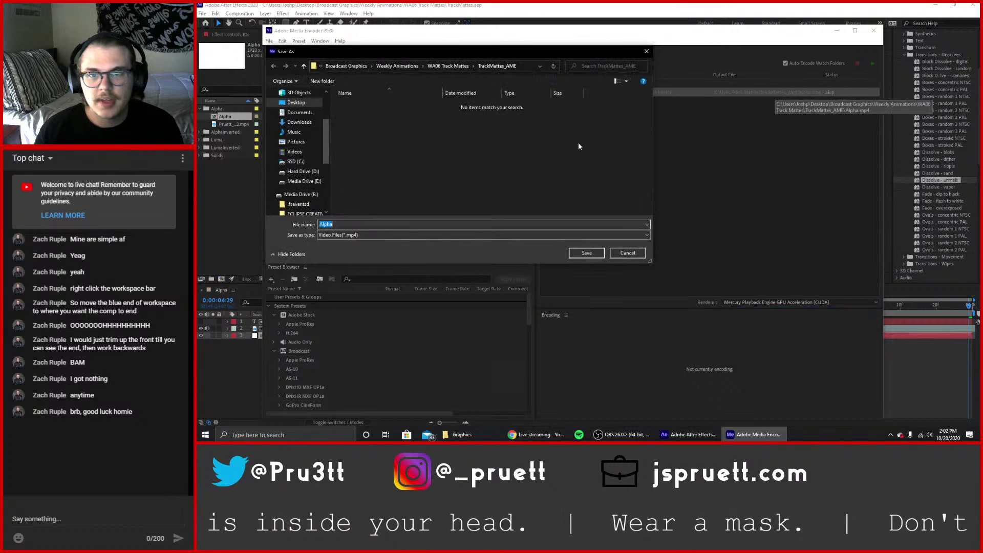
{"action": "left_click", "coordinate": [442, 66]}
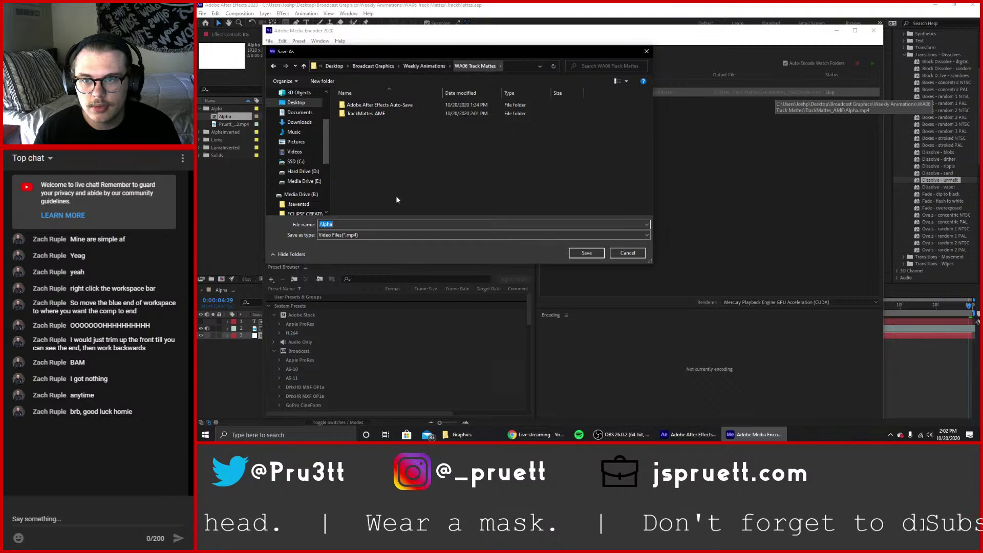
{"action": "left_click", "coordinate": [588, 253]}
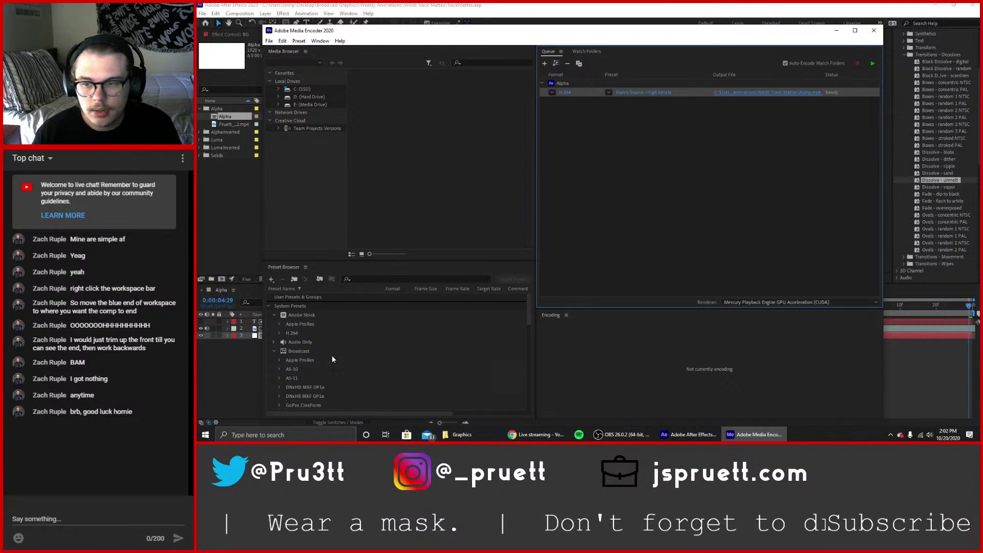
Switch back to After Effects and add the AlphaInverted composition to the Adobe Media Encoder queue.
{"action": "left_click", "coordinate": [249, 374]}
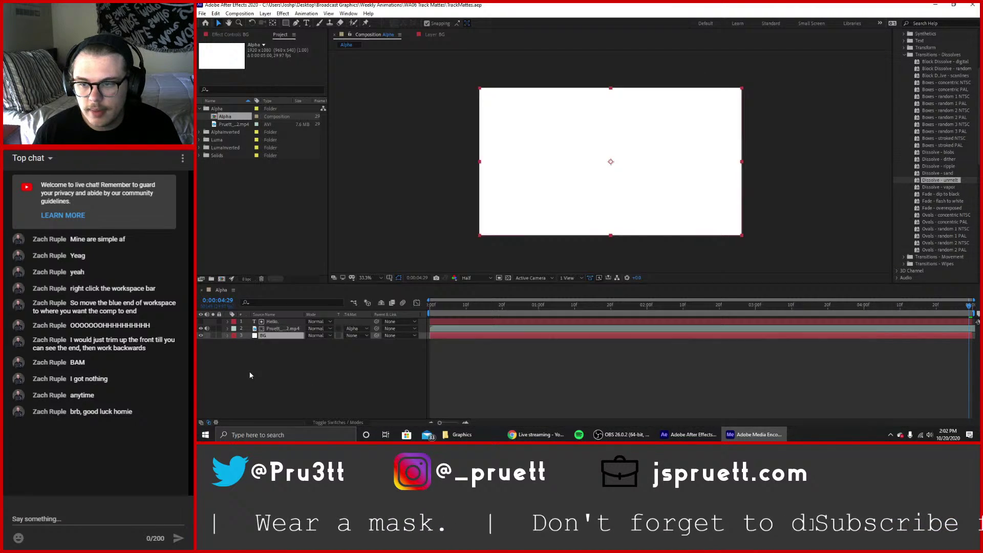
{"action": "left_click", "coordinate": [200, 132]}
{"action": "left_click", "coordinate": [229, 140]}
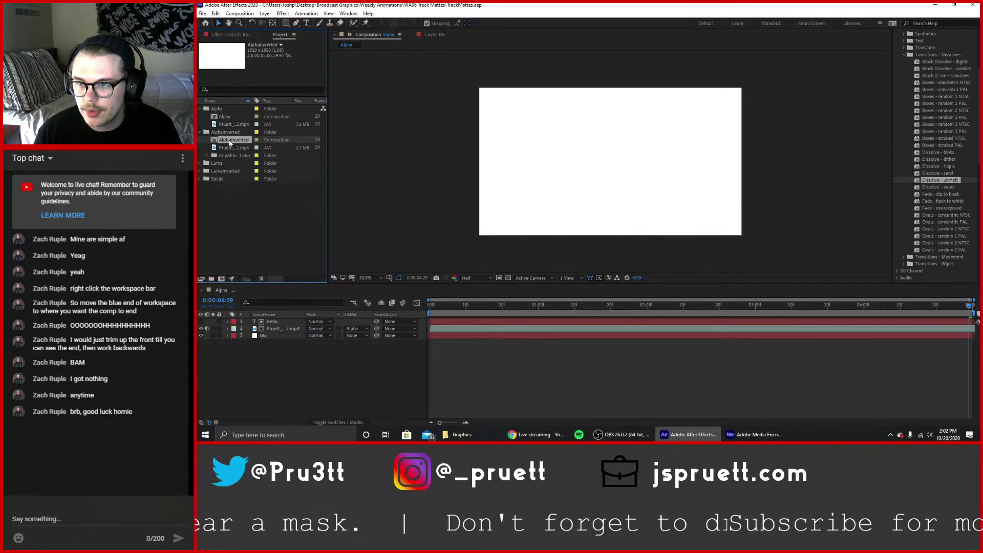
{"action": "left_click", "coordinate": [239, 13]}
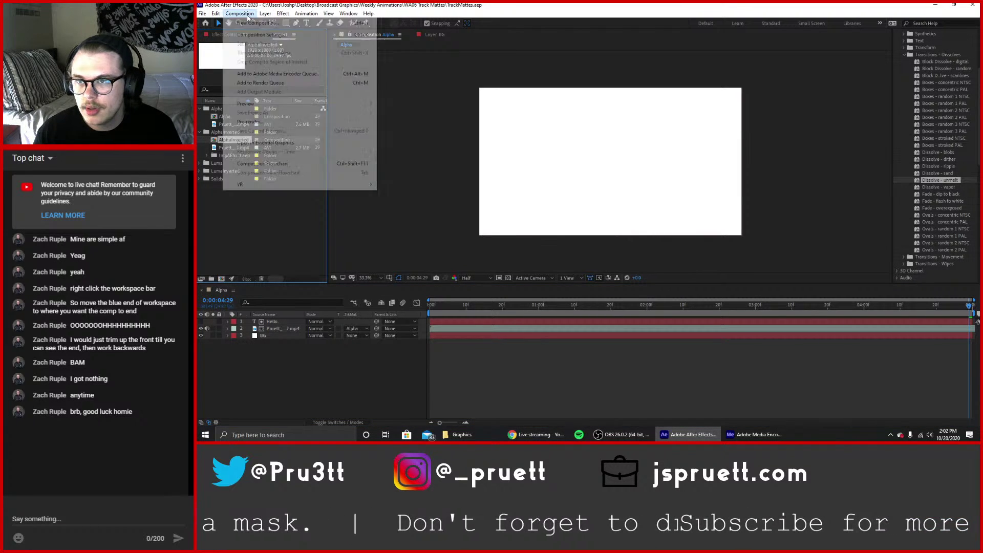
{"action": "left_click", "coordinate": [270, 74]}
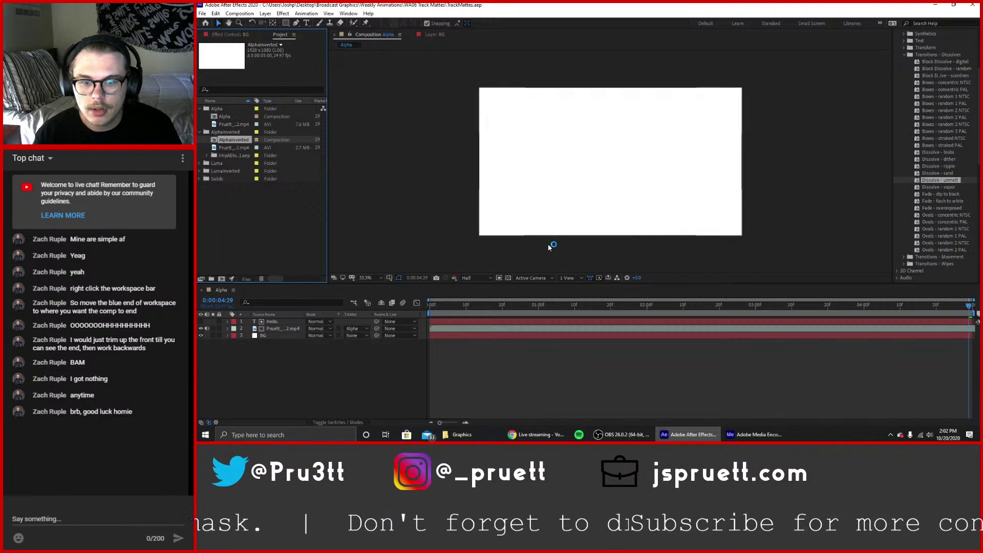
Collapse the Alpha and AlphaInverted folders, and add the Luma composition to the Adobe Media Encoder queue.
{"action": "left_click", "coordinate": [201, 132]}
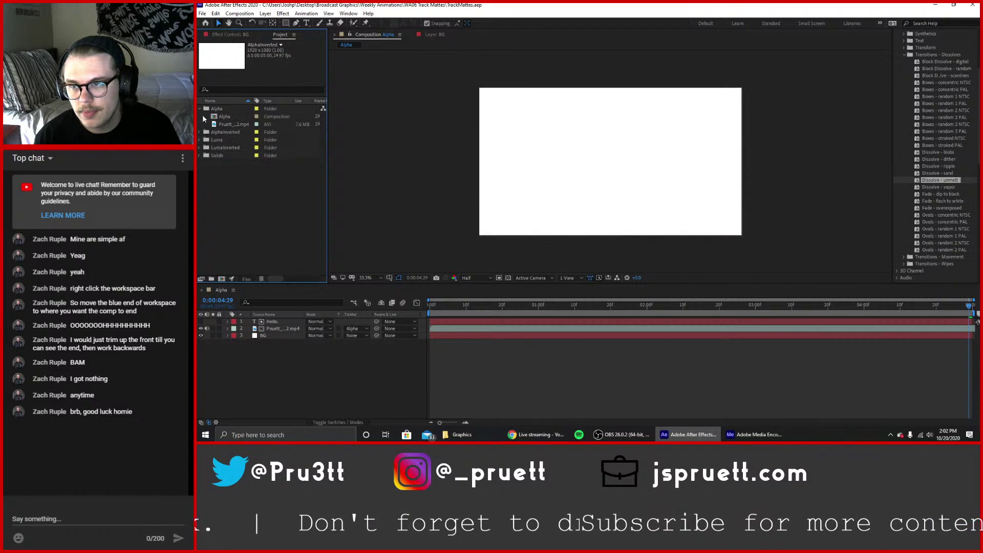
{"action": "left_click", "coordinate": [200, 108]}
{"action": "left_click", "coordinate": [200, 124]}
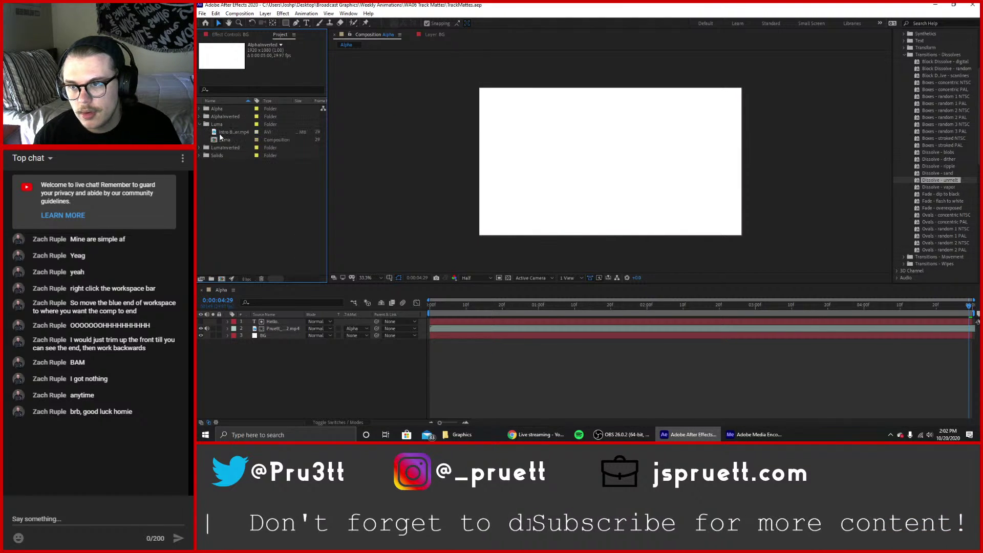
{"action": "left_click", "coordinate": [225, 140]}
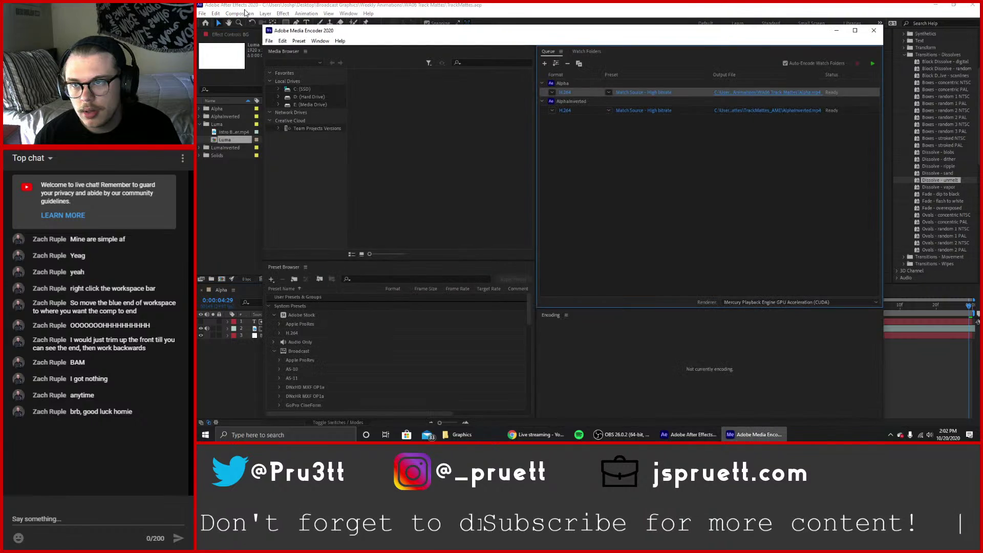
{"action": "left_click", "coordinate": [239, 14]}
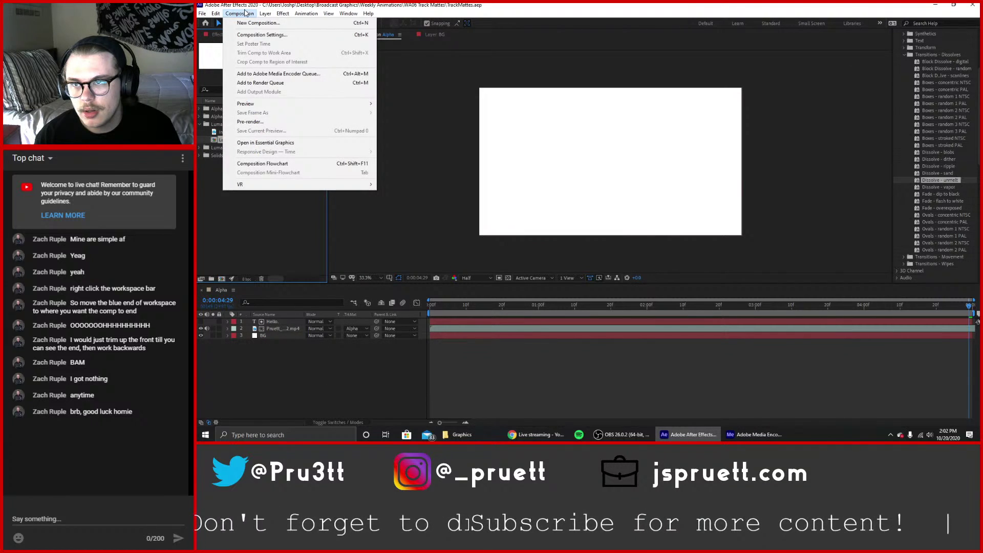
{"action": "left_click", "coordinate": [281, 75]}
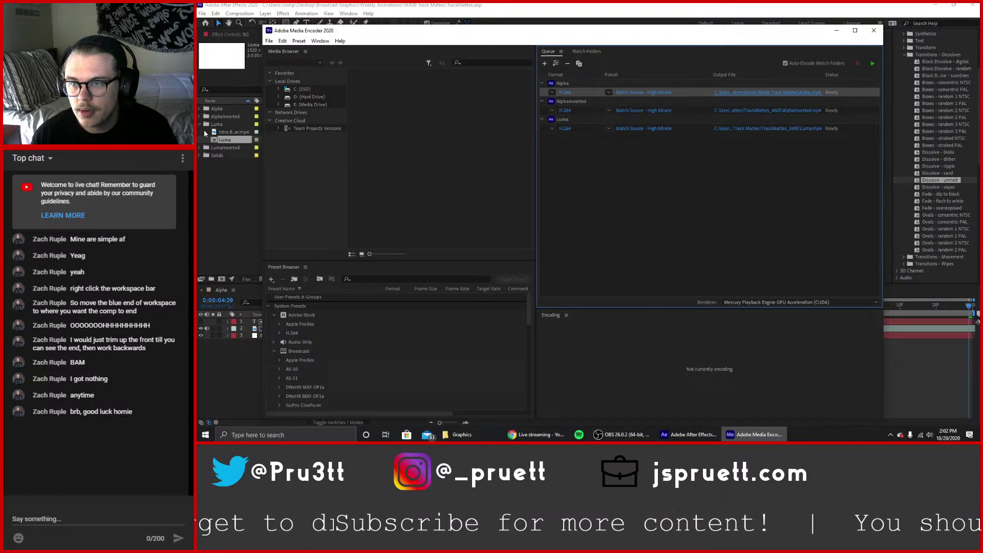
Return to After Effects, collapse the Luma folder, and add the LumaInverted composition to the Adobe Media Encoder queue.
{"action": "left_click", "coordinate": [205, 141]}
{"action": "left_click", "coordinate": [200, 125]}
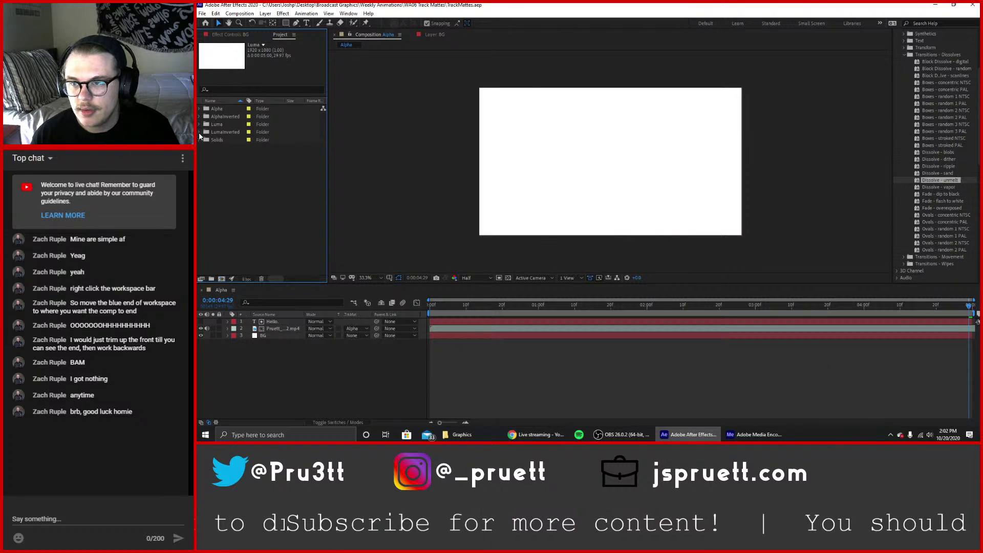
{"action": "left_click", "coordinate": [199, 132]}
{"action": "left_click", "coordinate": [233, 148]}
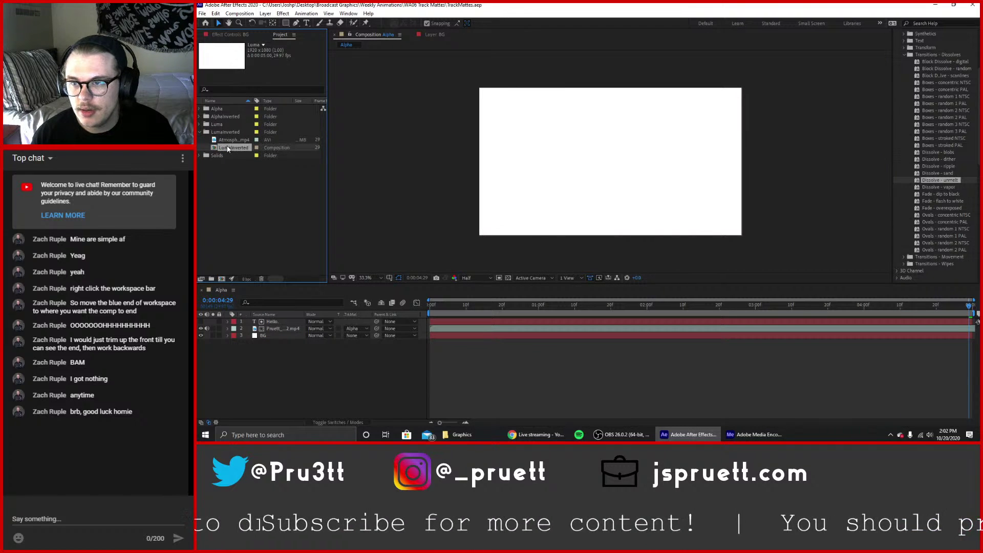
{"action": "left_click", "coordinate": [255, 13]}
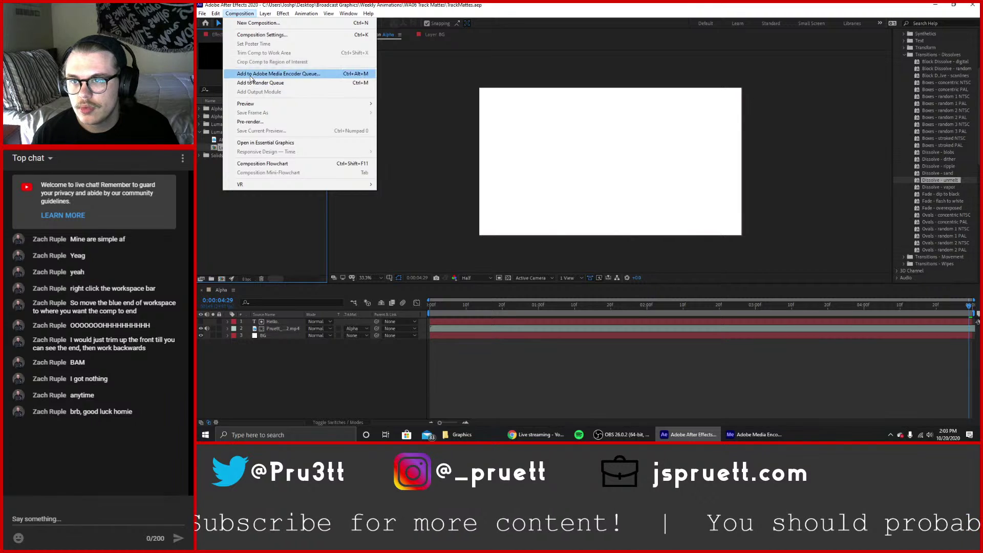
{"action": "left_click", "coordinate": [251, 76]}
{"action": "left_click", "coordinate": [199, 132]}
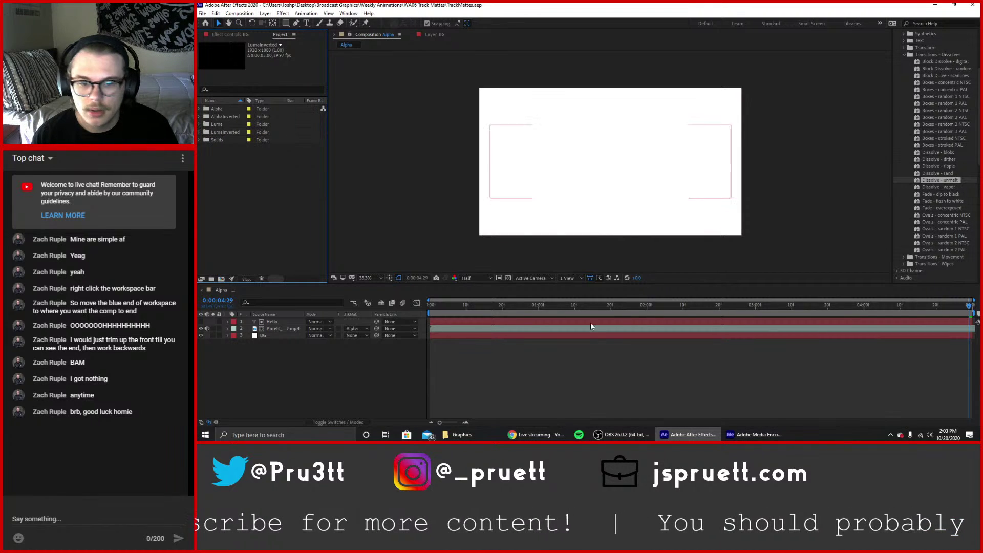
Switch to Adobe Media Encoder and set the LumaInverted job's output location to the WA06 Track Mattes folder.
{"action": "left_click", "coordinate": [742, 433]}
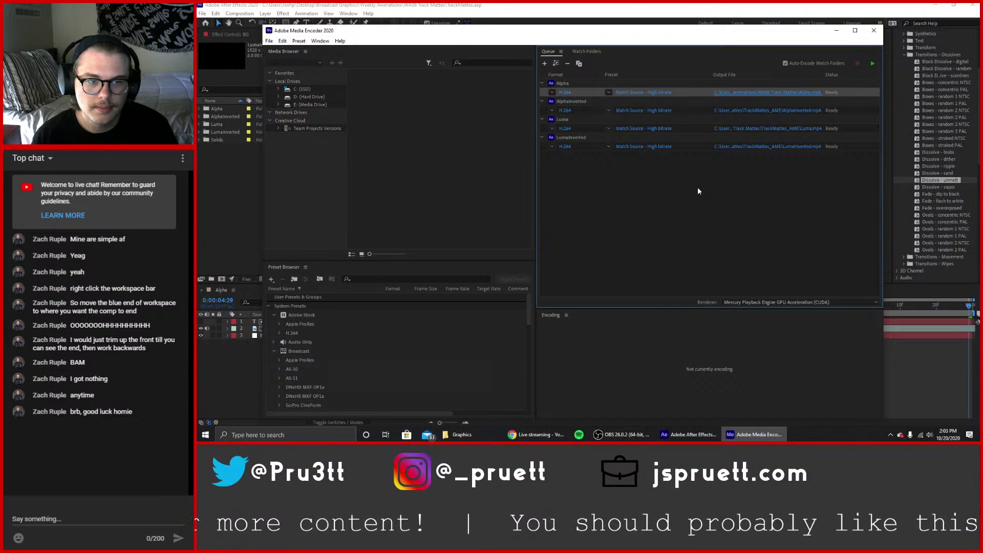
{"action": "left_click", "coordinate": [777, 147]}
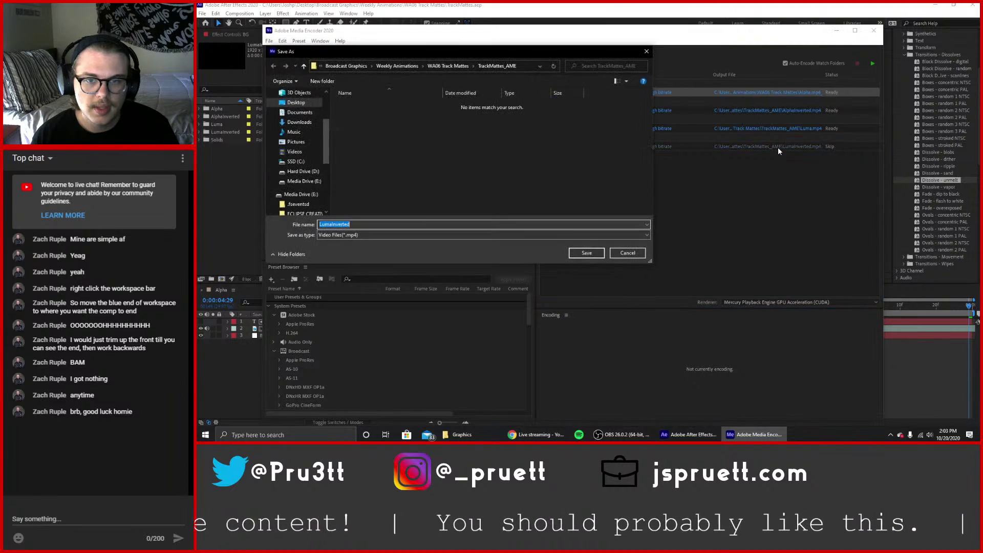
{"action": "left_click", "coordinate": [445, 67]}
{"action": "left_click", "coordinate": [573, 252]}
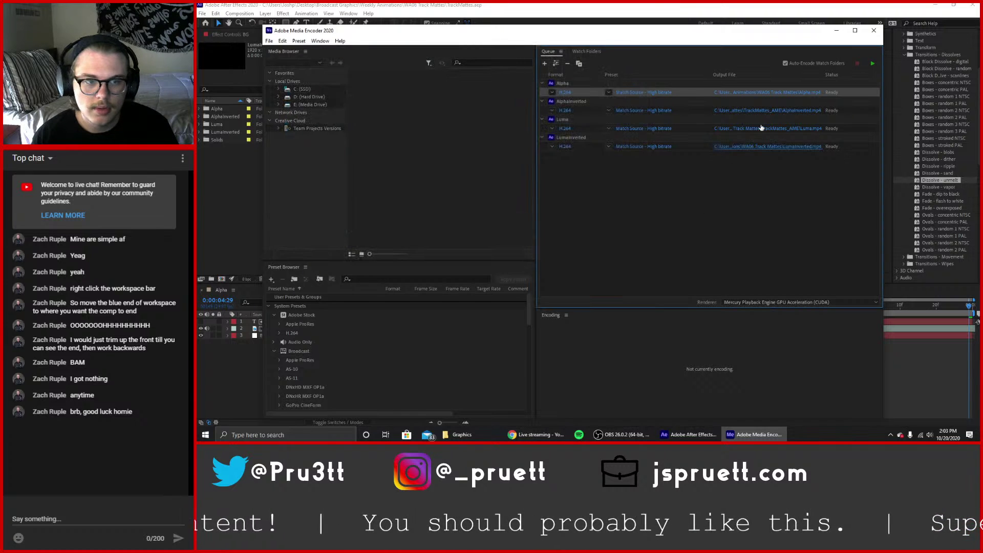
Set the Luma job's output location to the WA06 Track Mattes folder, keeping the file name Luma.
{"action": "left_click", "coordinate": [762, 131]}
{"action": "left_click", "coordinate": [474, 66]}
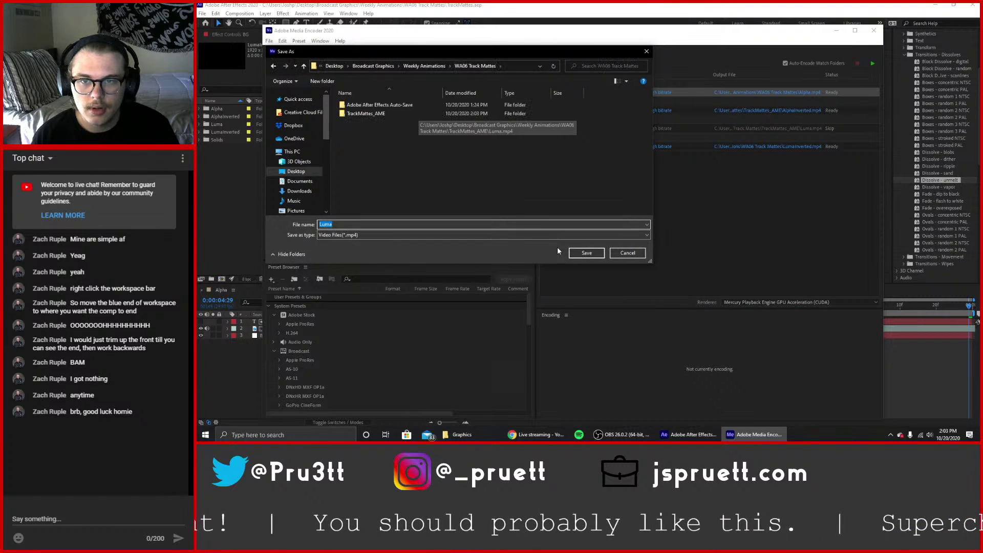
{"action": "left_click", "coordinate": [582, 254]}
Set the AlphaInverted job's output location to the WA06 Track Mattes folder and start encoding the queue.
{"action": "left_click", "coordinate": [735, 110]}
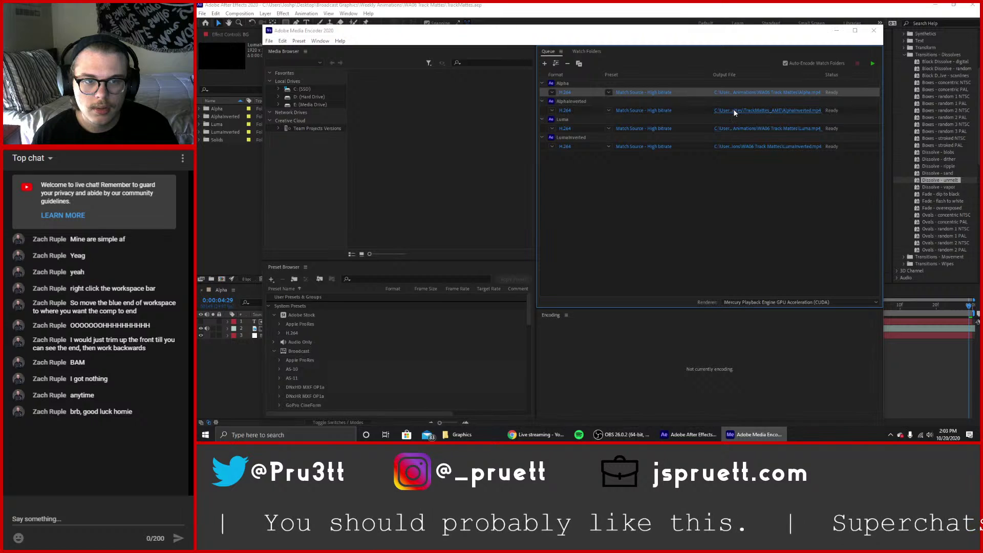
{"action": "left_click", "coordinate": [474, 66]}
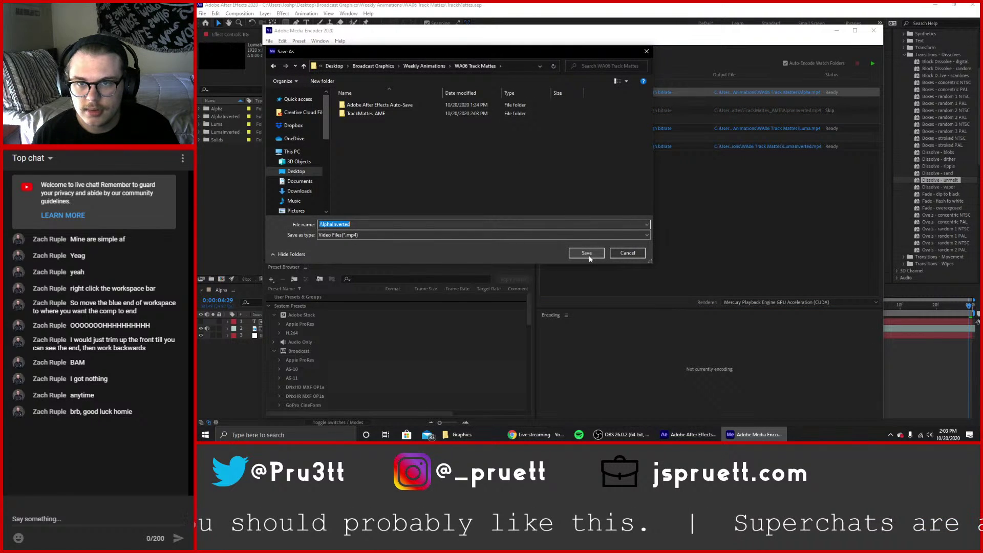
{"action": "left_click", "coordinate": [588, 254]}
{"action": "left_click", "coordinate": [872, 63]}
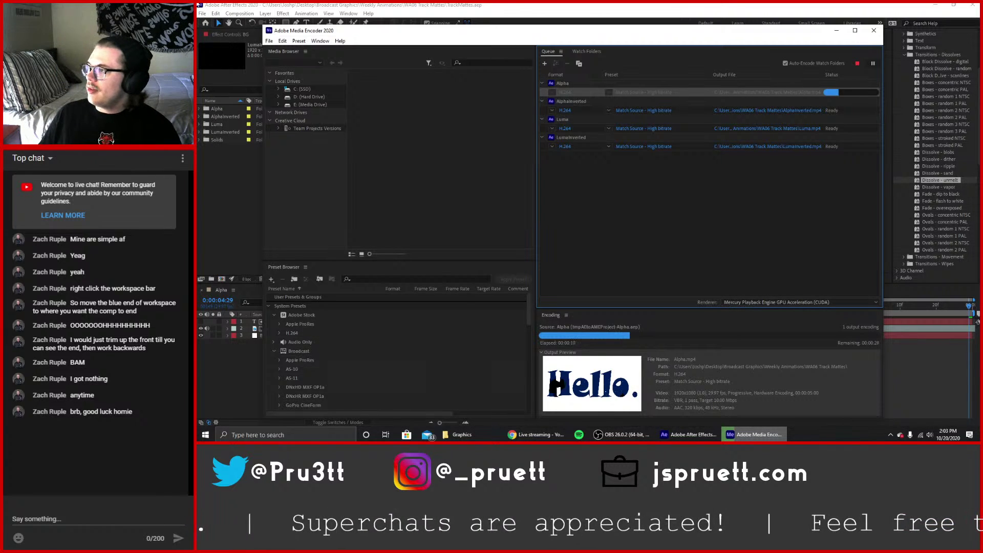
Bring the WA06 assignment page into view in Chrome and read the grading criteria and the required project file name.
{"action": "left_click_drag", "start_coordinate": [198, 98], "coordinate": [543, 3]}
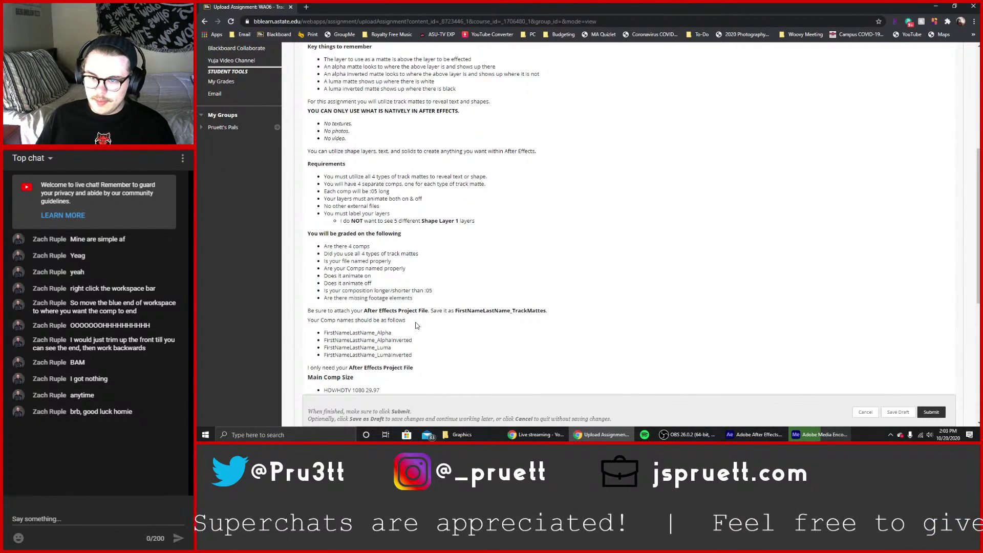
{"action": "left_click_drag", "start_coordinate": [324, 247], "coordinate": [394, 250]}
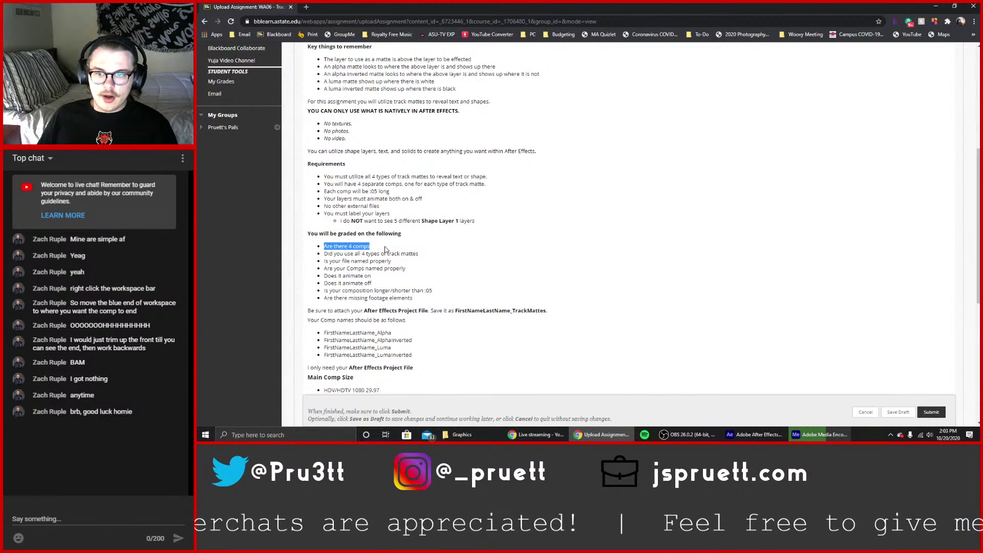
{"action": "left_click", "coordinate": [325, 256]}
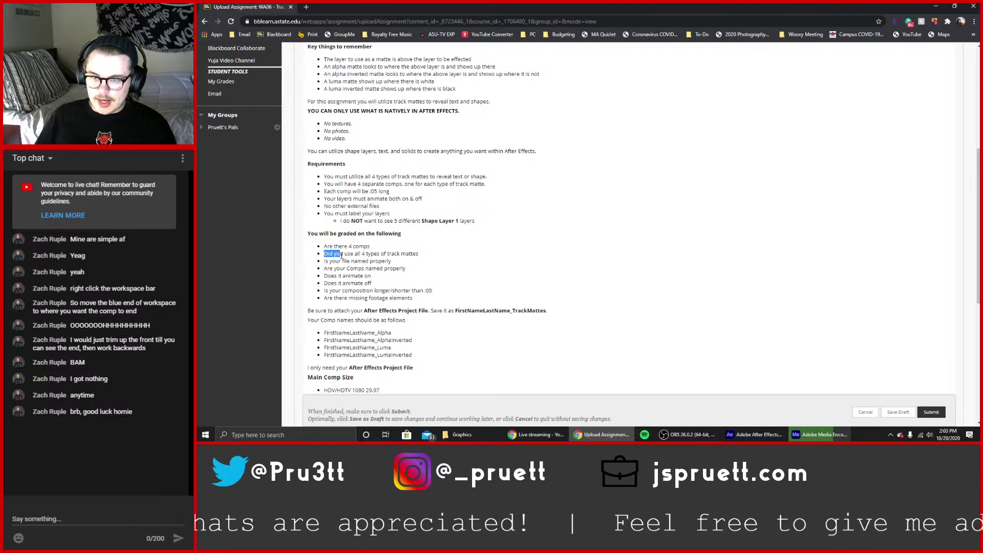
{"action": "left_click_drag", "start_coordinate": [403, 255], "coordinate": [421, 254]}
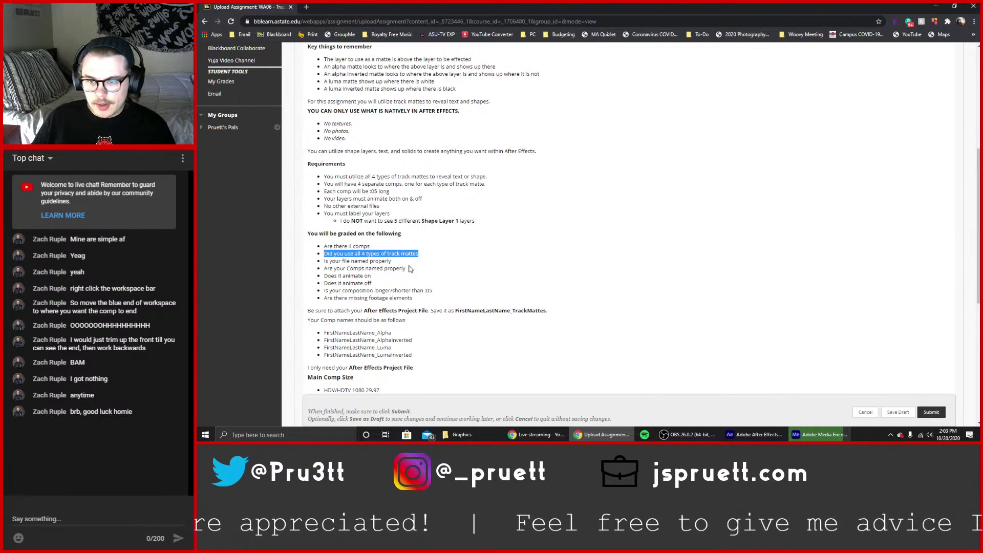
{"action": "left_click_drag", "start_coordinate": [325, 261], "coordinate": [430, 291]}
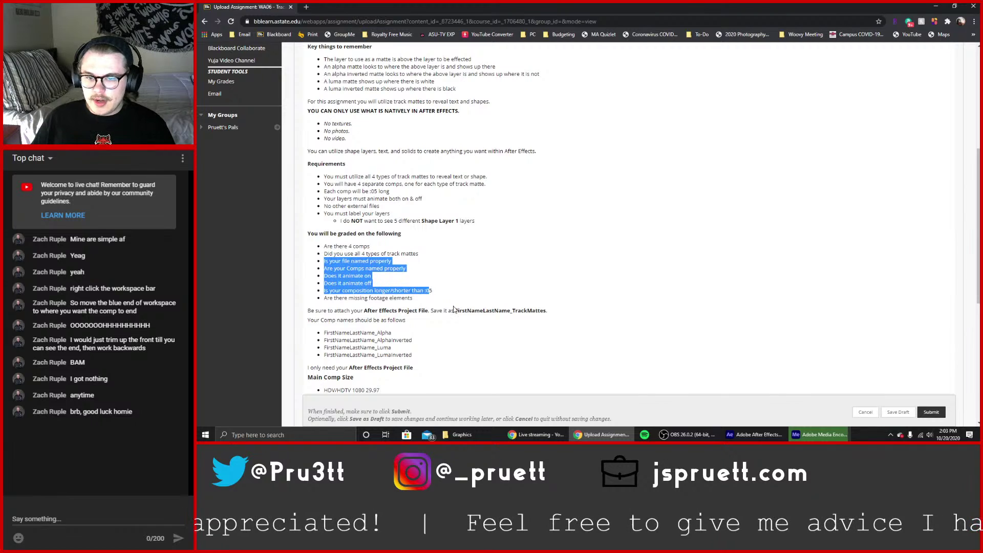
{"action": "left_click", "coordinate": [479, 312]}
{"action": "left_click_drag", "start_coordinate": [455, 313], "coordinate": [511, 314]}
{"action": "left_click", "coordinate": [502, 314]}
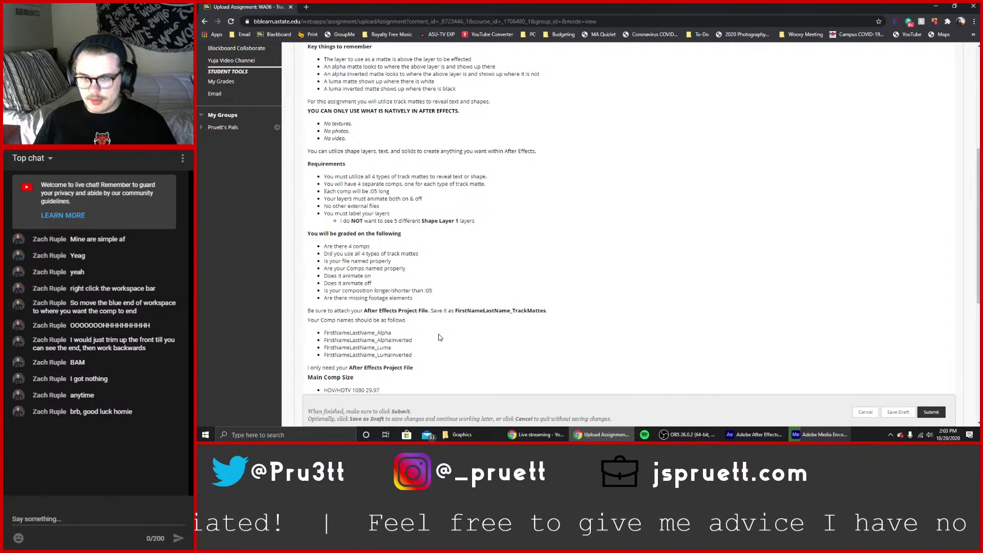
Review the assignment's project and comp naming rules, plus the criteria on animating on and off and missing footage.
{"action": "scroll", "coordinate": [341, 272], "scroll_direction": "down", "scroll_amount": 1}
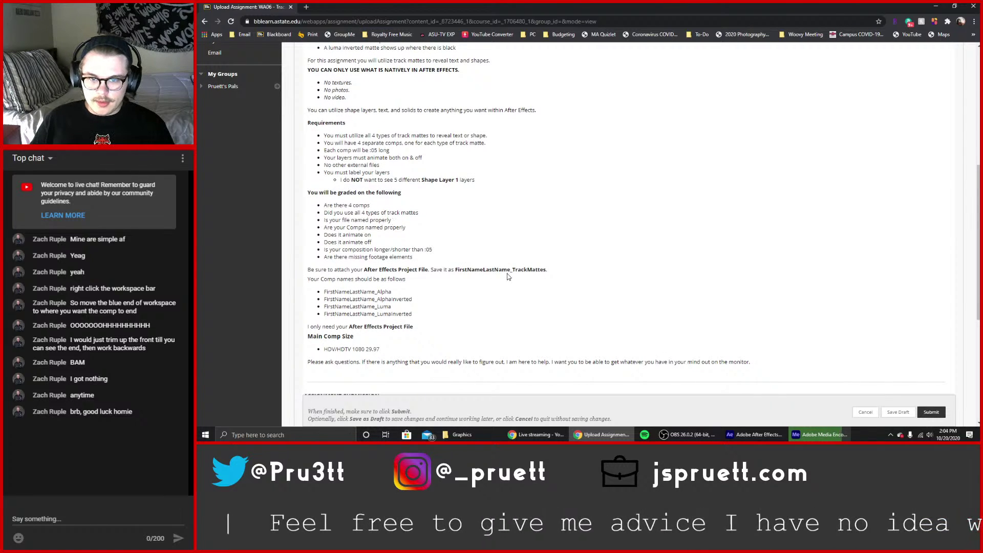
{"action": "left_click_drag", "start_coordinate": [512, 269], "coordinate": [547, 270]}
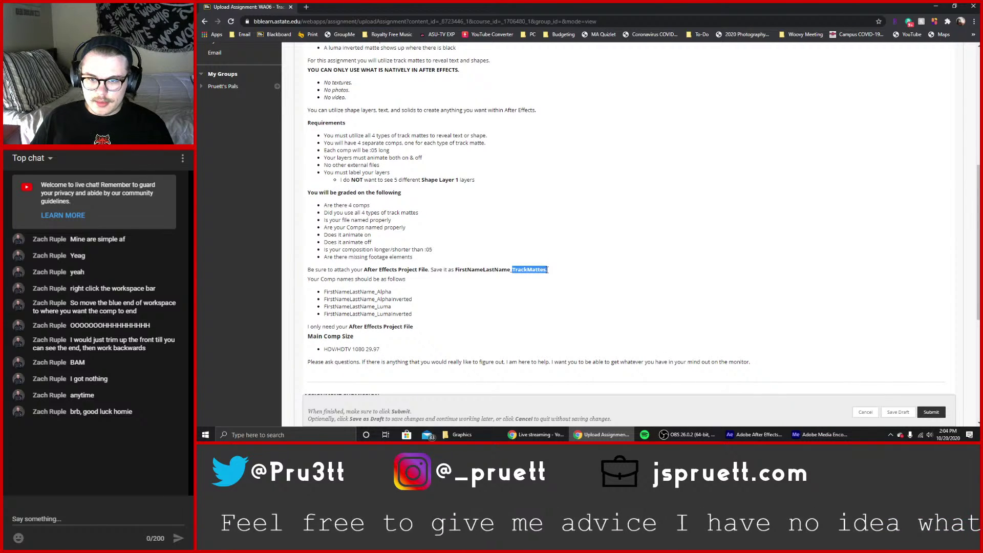
{"action": "left_click_drag", "start_coordinate": [375, 291], "coordinate": [444, 330]}
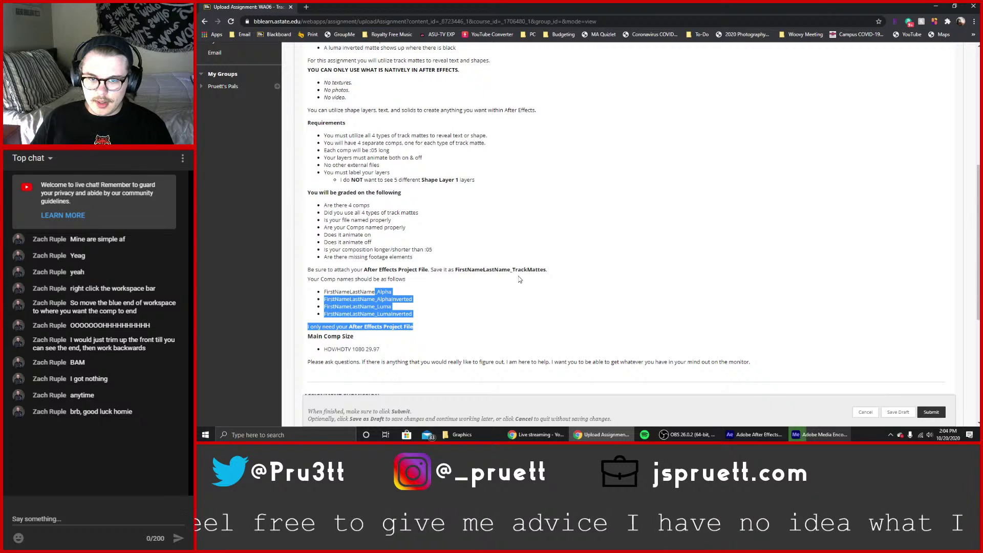
{"action": "left_click", "coordinate": [559, 269]}
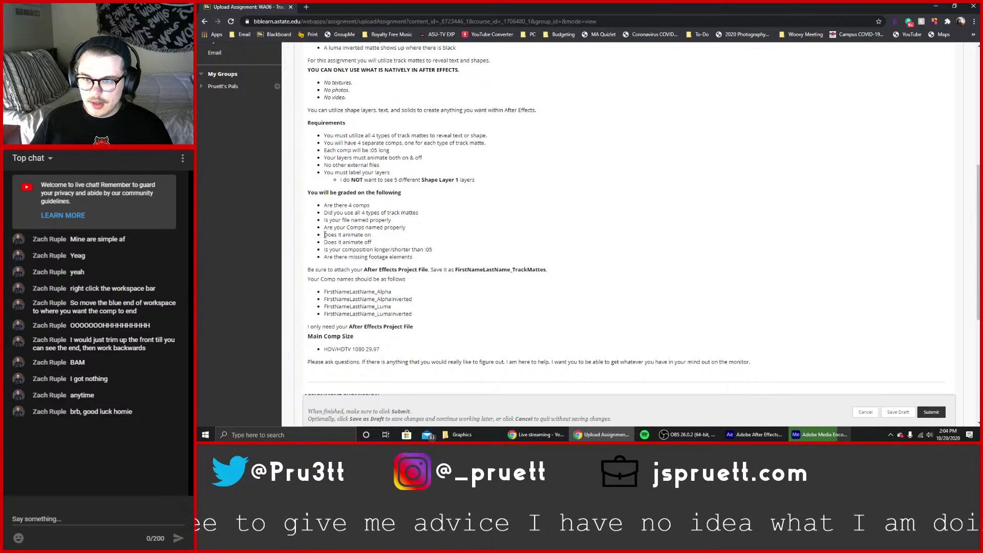
{"action": "left_click_drag", "start_coordinate": [323, 235], "coordinate": [374, 244]}
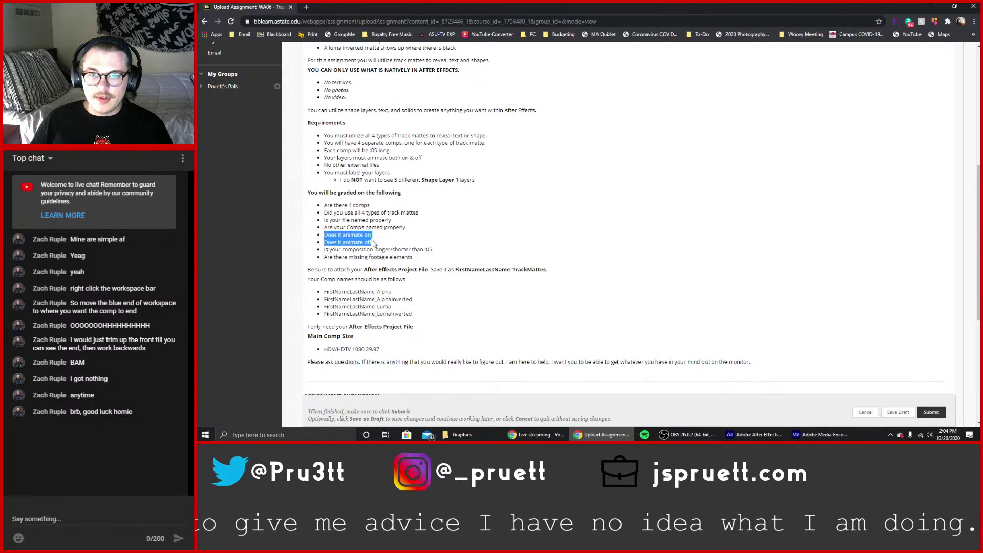
{"action": "left_click", "coordinate": [374, 244]}
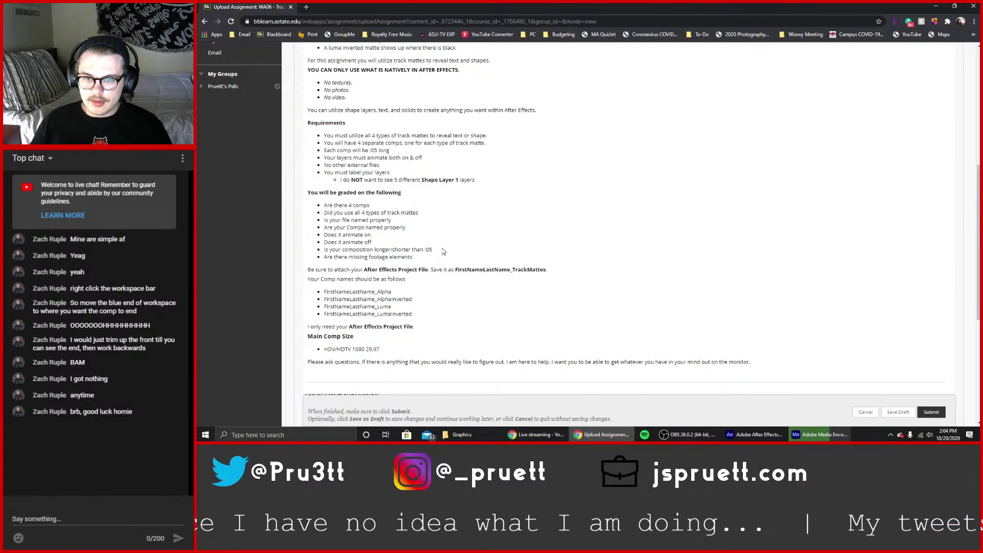
{"action": "left_click_drag", "start_coordinate": [324, 257], "coordinate": [462, 265]}
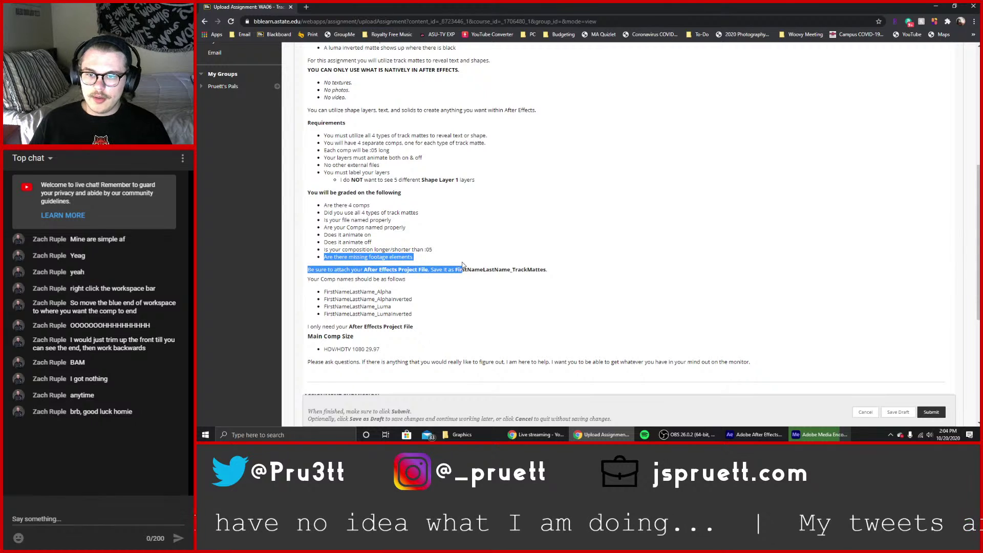
{"action": "left_click", "coordinate": [427, 258]}
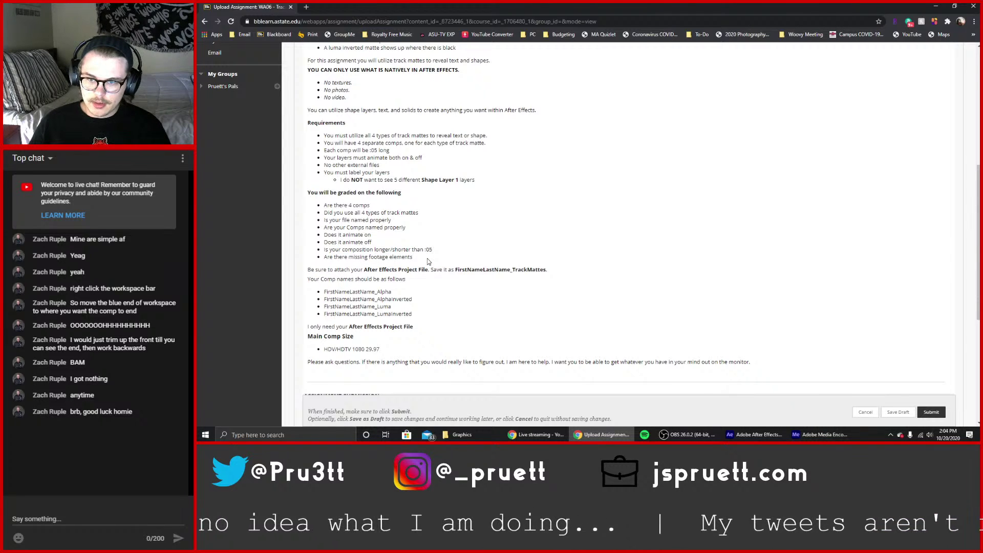
Look through the whole assignment page, from the due date and requirements to the submission section, and recheck the grading list.
{"action": "scroll", "coordinate": [429, 262], "scroll_direction": "up", "scroll_amount": 5}
{"action": "scroll", "coordinate": [428, 262], "scroll_direction": "down", "scroll_amount": 6}
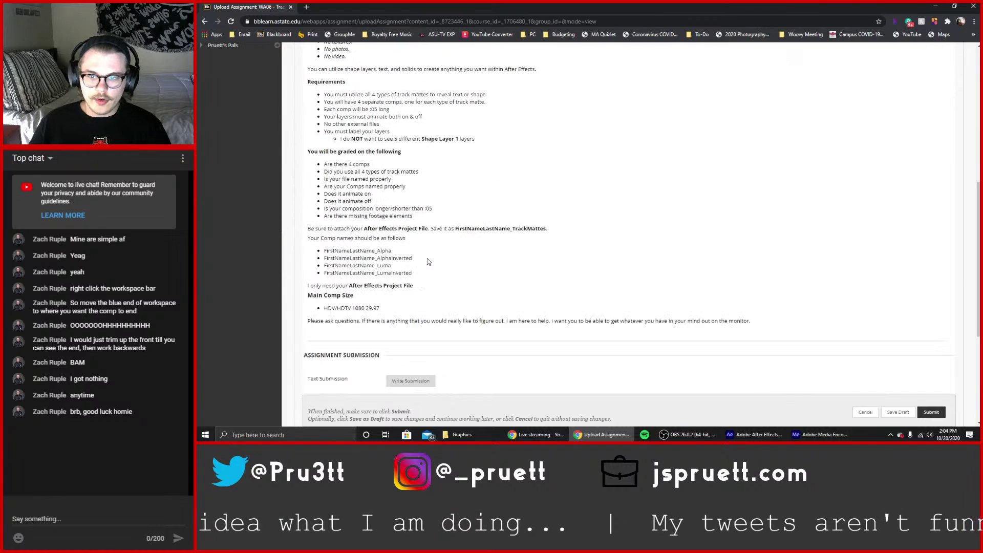
{"action": "scroll", "coordinate": [427, 258], "scroll_direction": "up", "scroll_amount": 3}
{"action": "scroll", "coordinate": [427, 258], "scroll_direction": "down", "scroll_amount": 4}
{"action": "scroll", "coordinate": [666, 286], "scroll_direction": "down", "scroll_amount": 3}
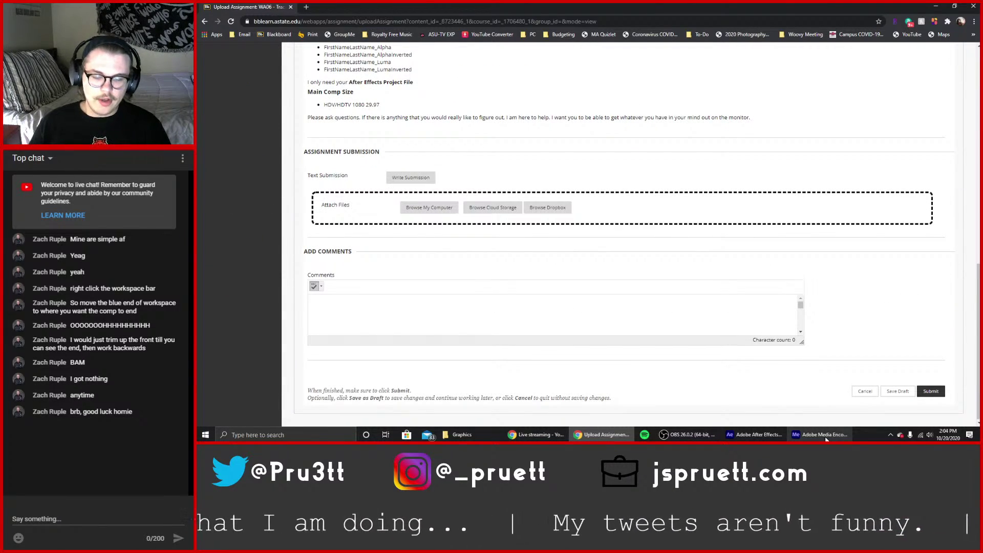
{"action": "scroll", "coordinate": [895, 279], "scroll_direction": "up", "scroll_amount": 6}
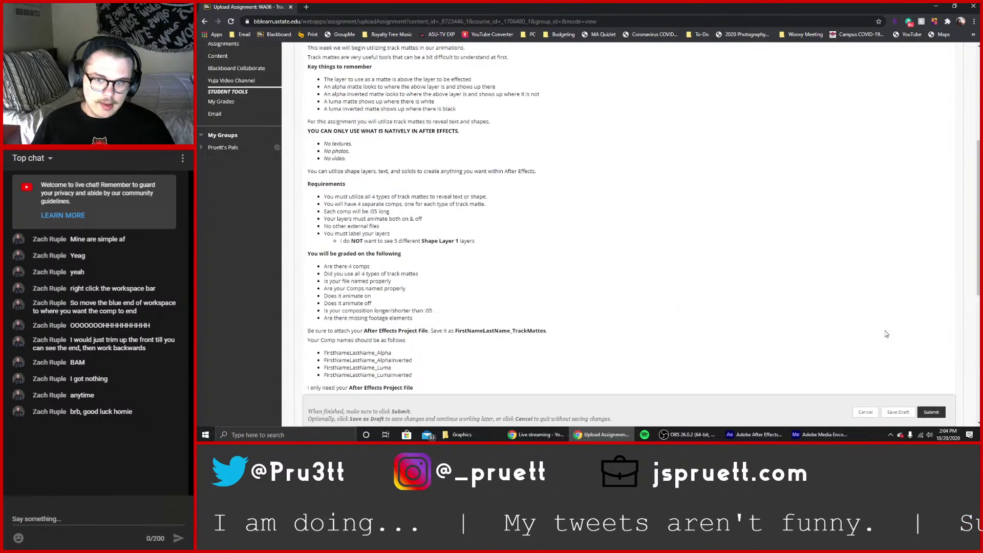
{"action": "scroll", "coordinate": [886, 333], "scroll_direction": "up", "scroll_amount": 5}
{"action": "scroll", "coordinate": [884, 331], "scroll_direction": "down", "scroll_amount": 3}
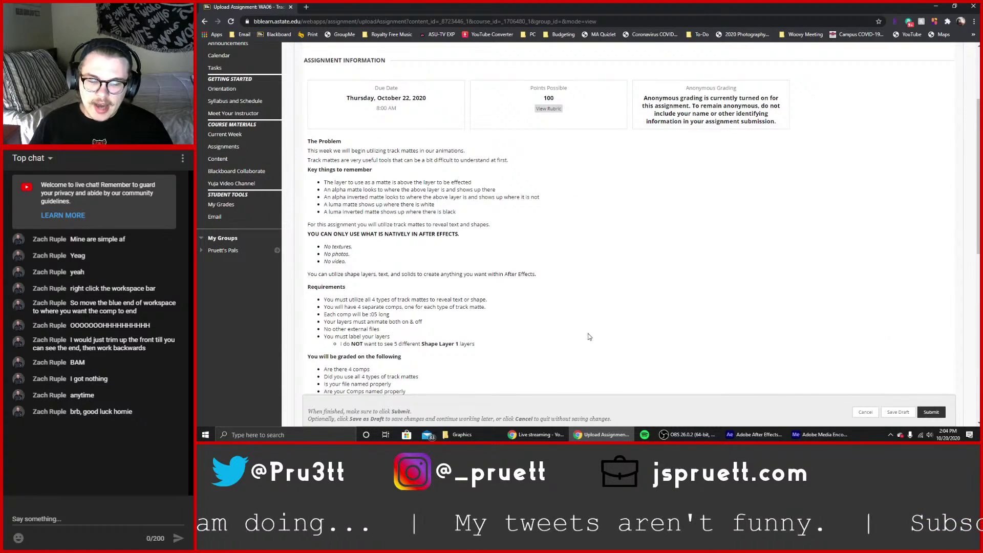
{"action": "scroll", "coordinate": [633, 330], "scroll_direction": "down", "scroll_amount": 3}
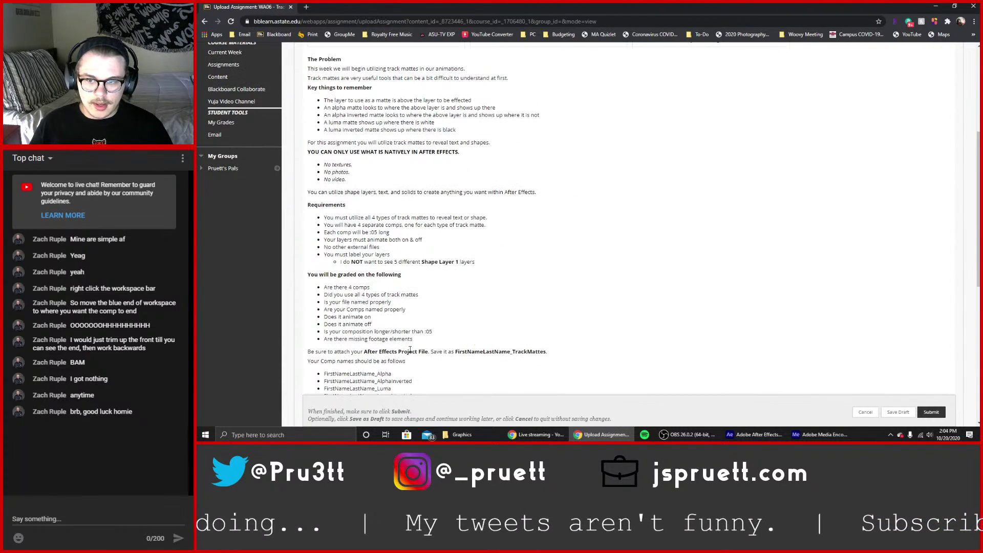
{"action": "left_click_drag", "start_coordinate": [439, 345], "coordinate": [321, 289]}
{"action": "left_click", "coordinate": [390, 328]}
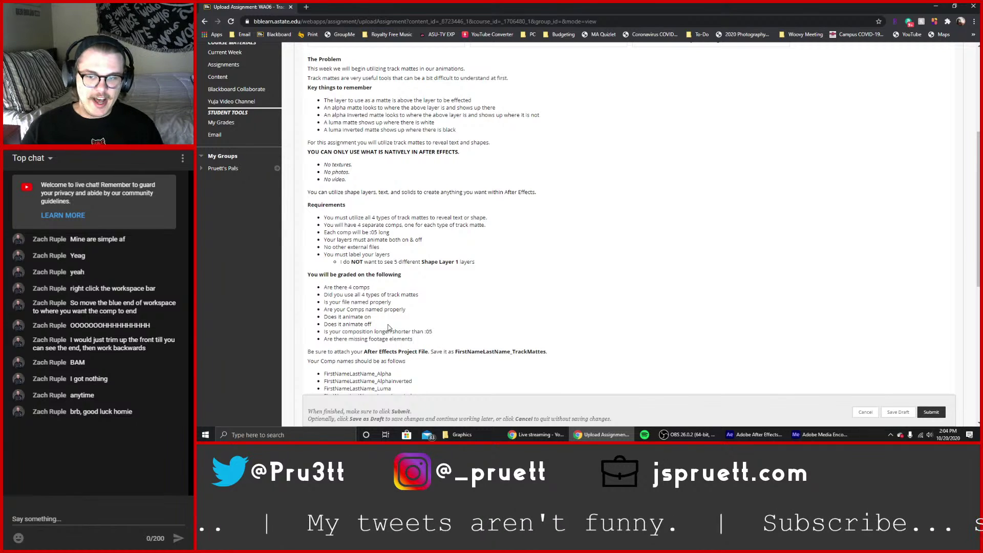
Check the encoding queue in Adobe Media Encoder, then play the exported Alpha video from the WA06 Track Mattes folder.
{"action": "left_click", "coordinate": [806, 434]}
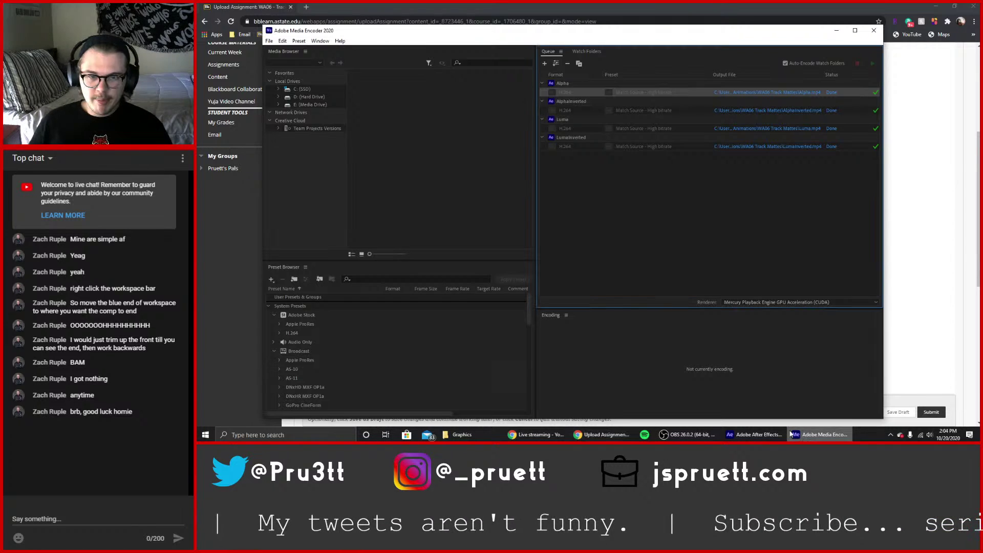
{"action": "left_click", "coordinate": [462, 434]}
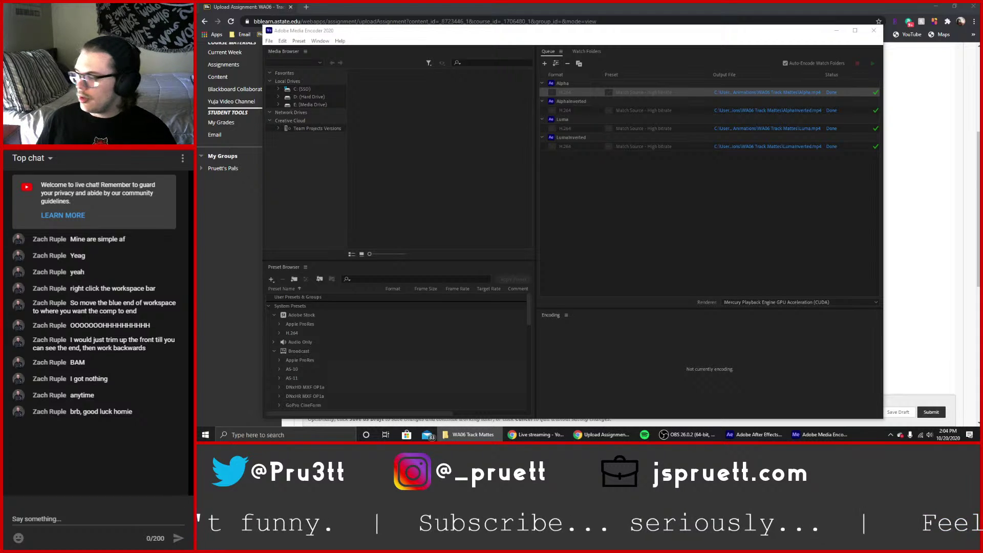
{"action": "left_click_drag", "start_coordinate": [198, 28], "coordinate": [526, 36]}
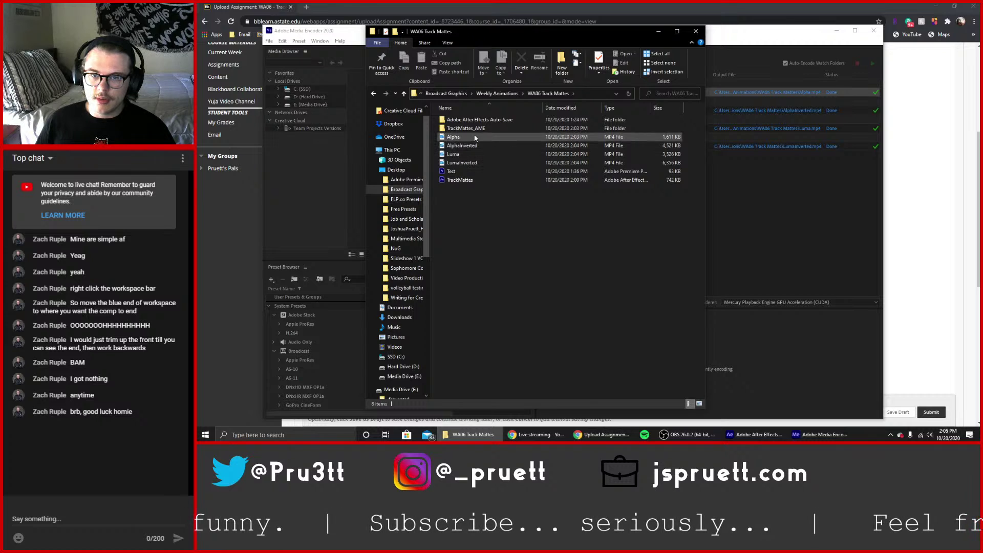
{"action": "double_click", "coordinate": [476, 137]}
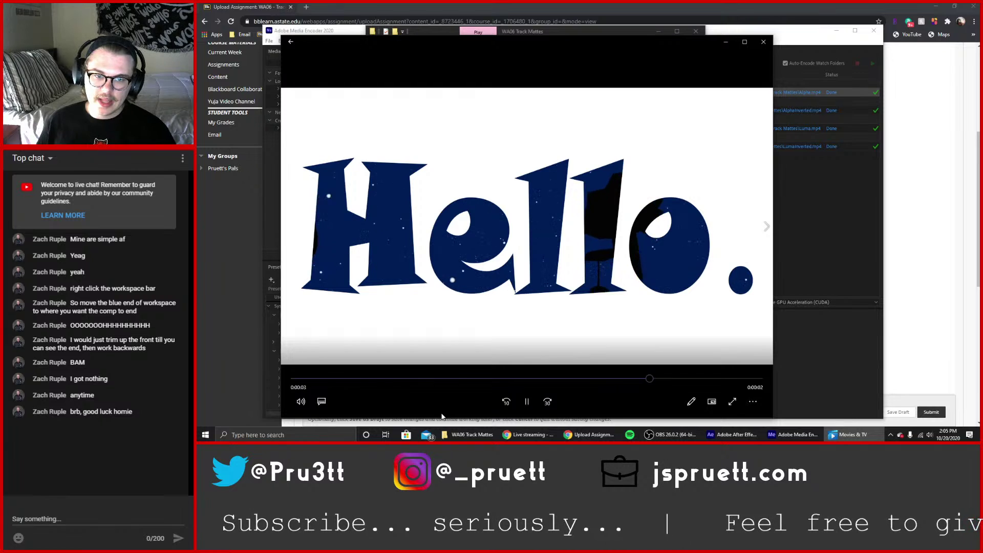
Play the exported AlphaInverted, Luma and LumaInverted videos in turn, then close the video player and deselect the file in the folder.
{"action": "left_click", "coordinate": [767, 228]}
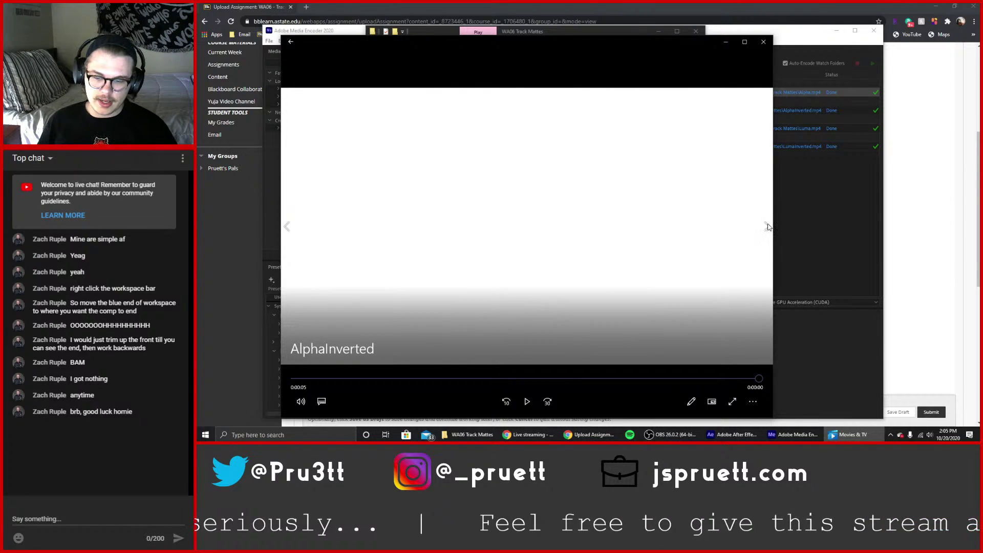
{"action": "left_click", "coordinate": [767, 227]}
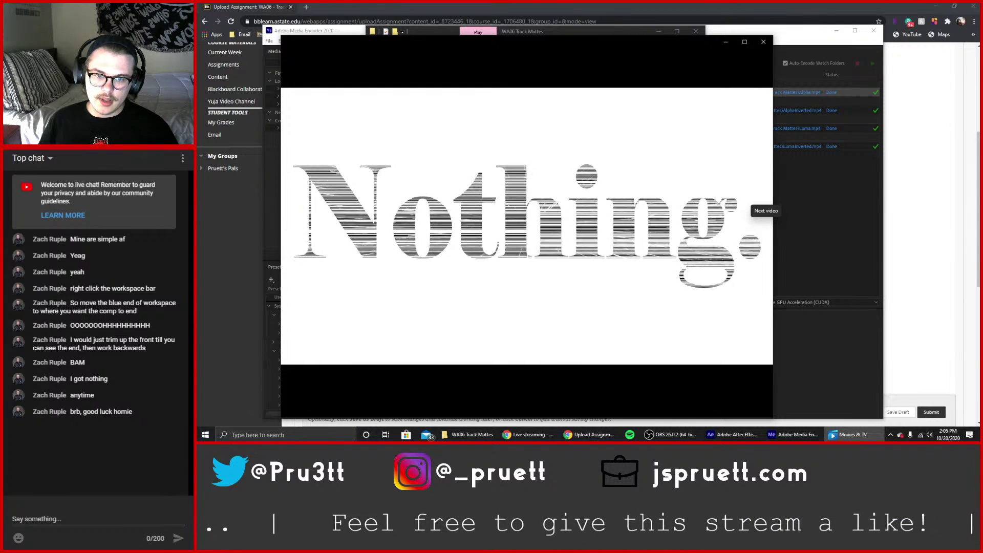
{"action": "left_click", "coordinate": [768, 227]}
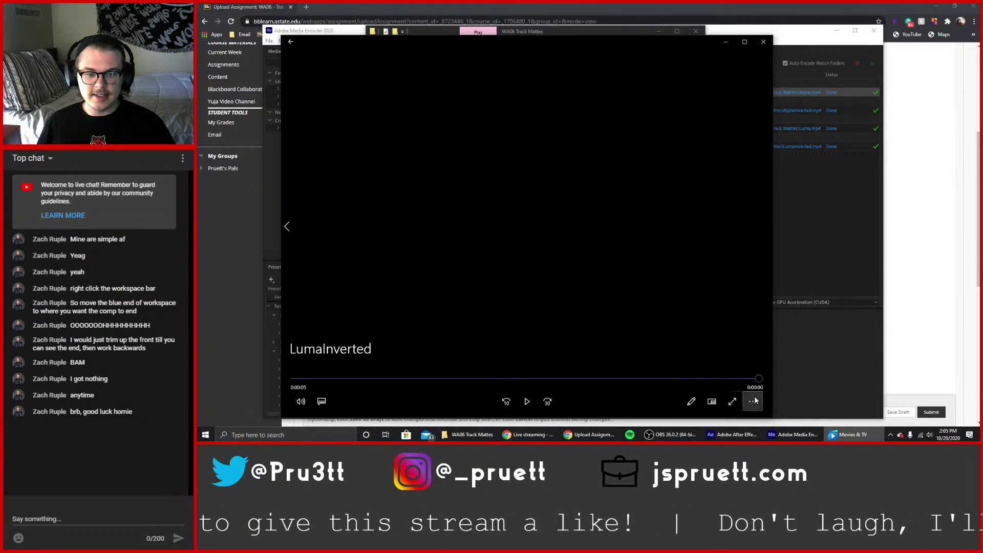
{"action": "mouse_move", "coordinate": [760, 381]}
{"action": "left_mouse_down"}
{"action": "mouse_move", "coordinate": [735, 380]}
{"action": "mouse_move", "coordinate": [767, 379]}
{"action": "left_mouse_up"}
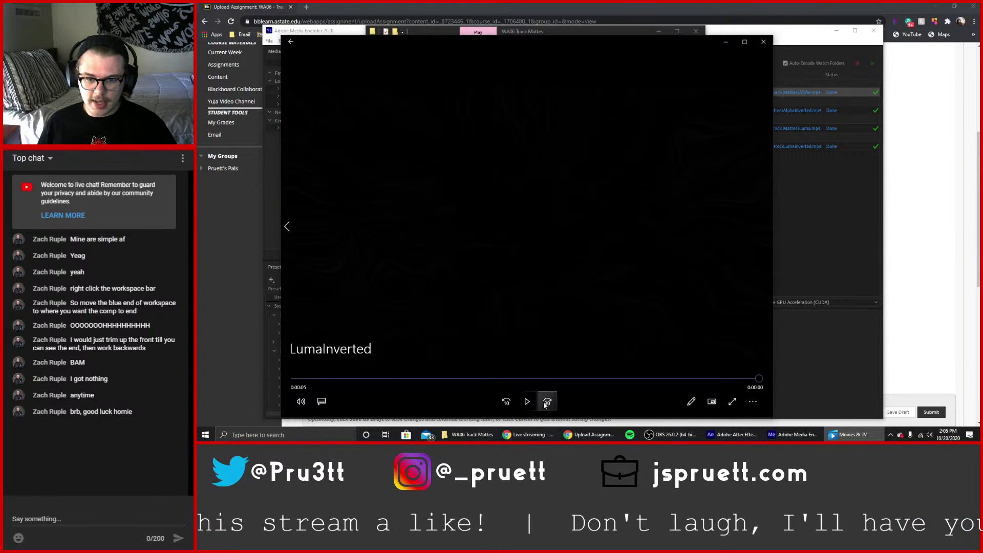
{"action": "left_click", "coordinate": [529, 405]}
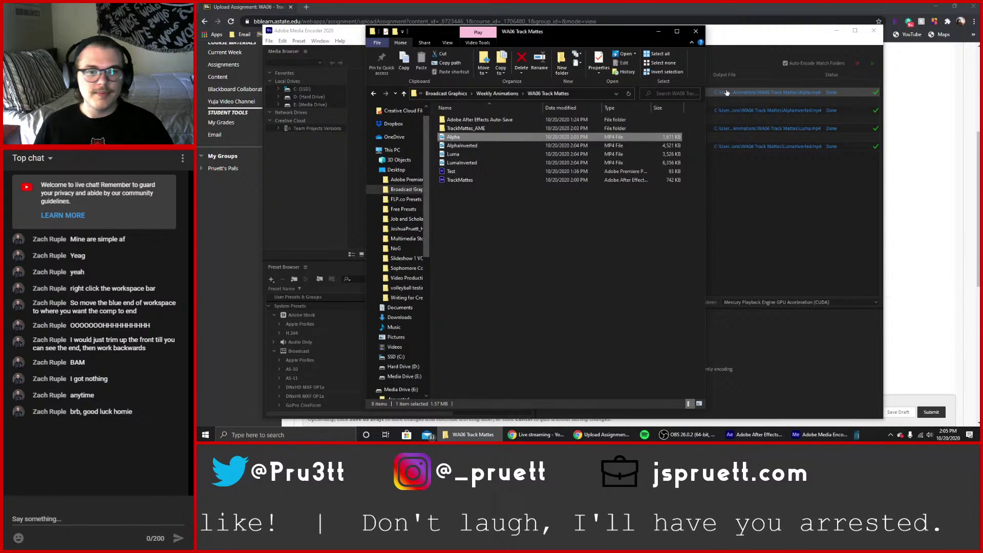
{"action": "left_click", "coordinate": [764, 41]}
{"action": "left_click", "coordinate": [501, 248]}
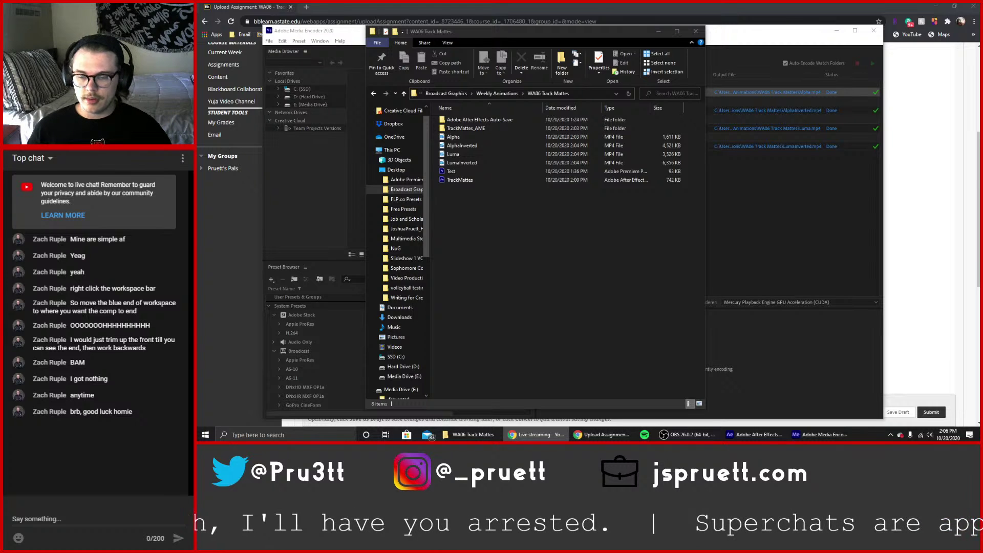
Switch to Chrome, open the course's Long Term Assignments and read the BP03 - Animated Wipe requirements and grading criteria.
{"action": "left_click", "coordinate": [953, 225]}
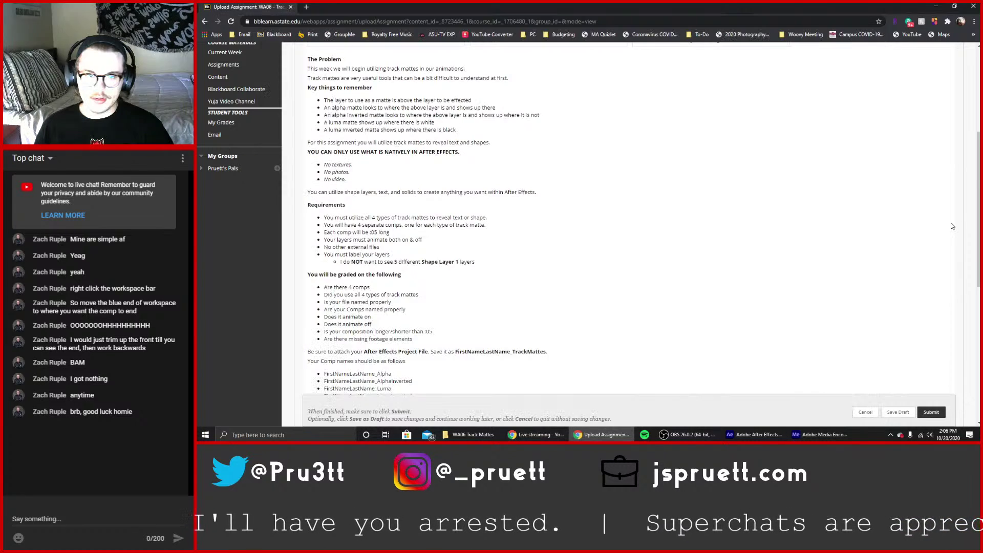
{"action": "scroll", "coordinate": [267, 133], "scroll_direction": "up", "scroll_amount": 4}
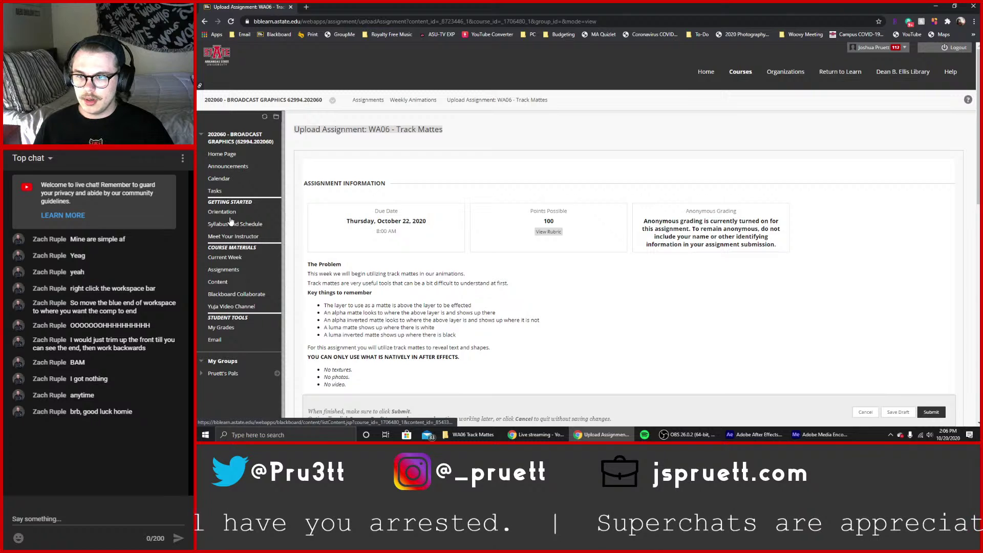
{"action": "left_click", "coordinate": [228, 270]}
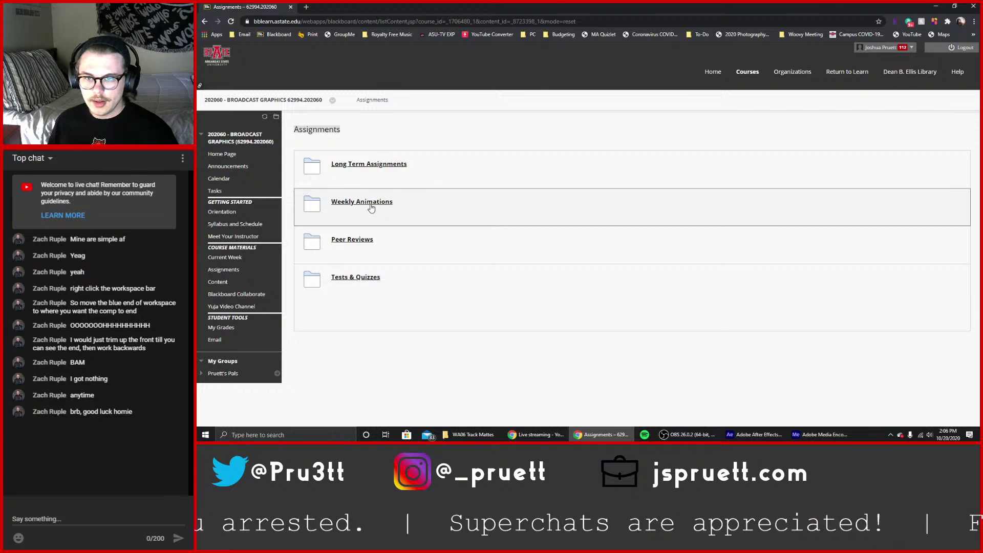
{"action": "left_click", "coordinate": [382, 165]}
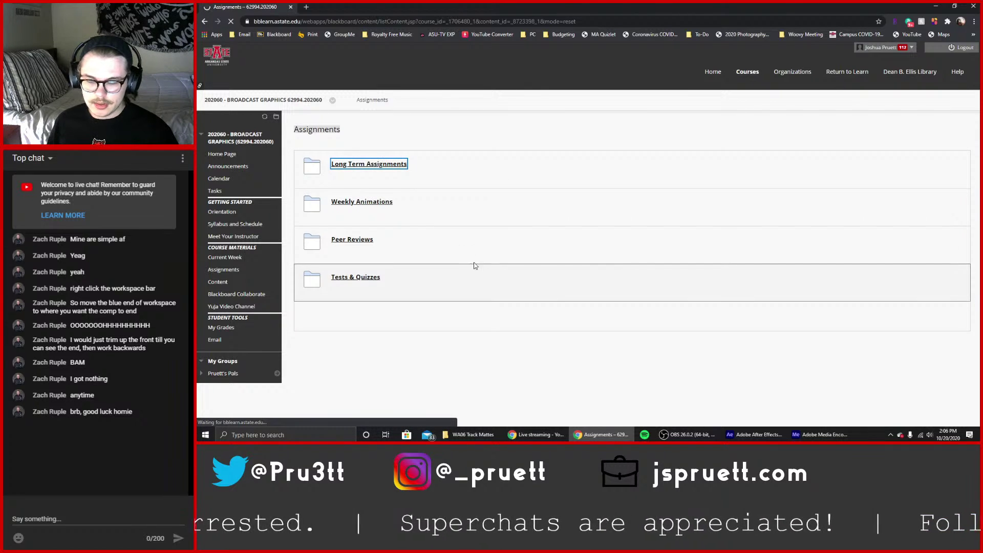
{"action": "scroll", "coordinate": [492, 273], "scroll_direction": "down", "scroll_amount": 6}
{"action": "scroll", "coordinate": [492, 275], "scroll_direction": "down", "scroll_amount": 15}
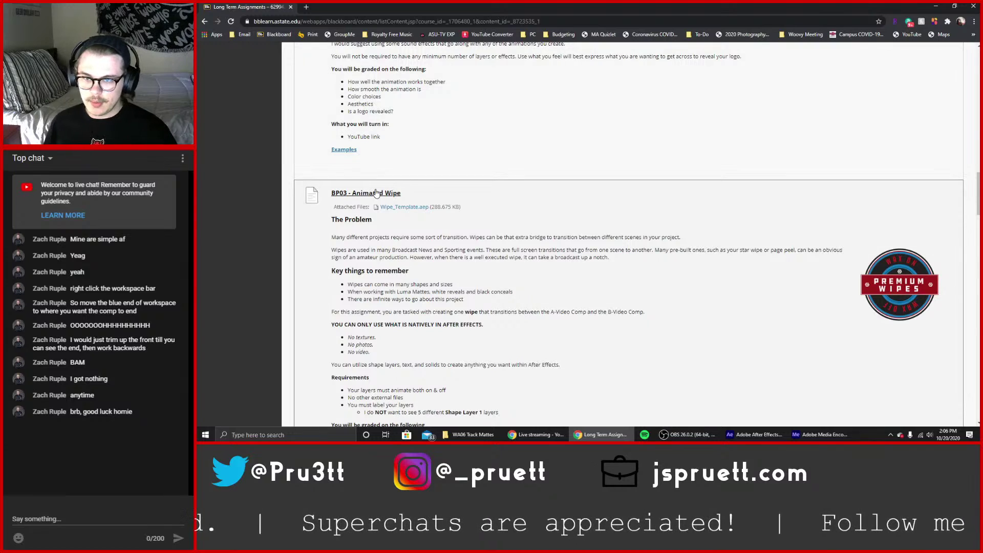
{"action": "scroll", "coordinate": [589, 240], "scroll_direction": "down", "scroll_amount": 2}
{"action": "scroll", "coordinate": [591, 242], "scroll_direction": "down", "scroll_amount": 1}
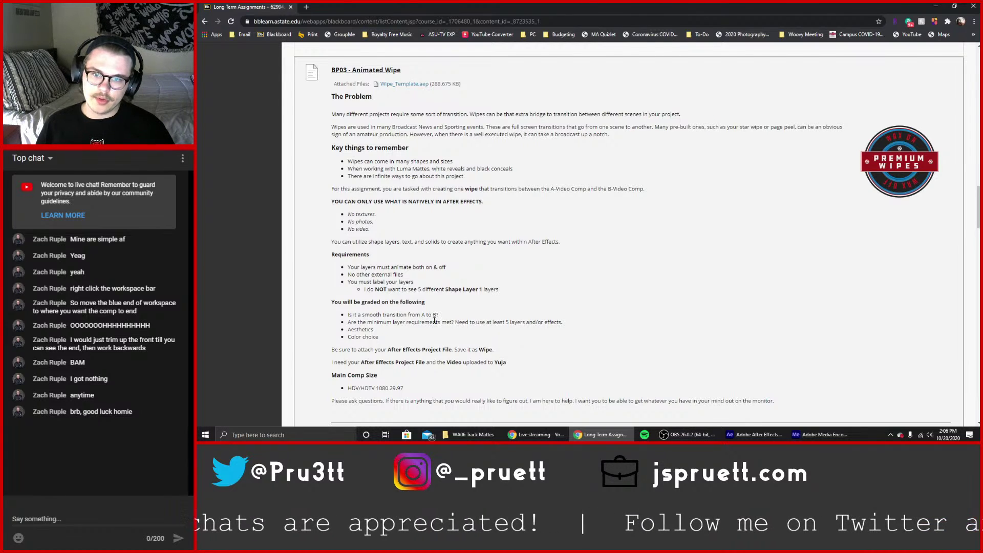
Reopen the WA06 - Track Mattes assignment from Weekly Animations and review its requirements and grading list.
{"action": "scroll", "coordinate": [434, 320], "scroll_direction": "up", "scroll_amount": 20}
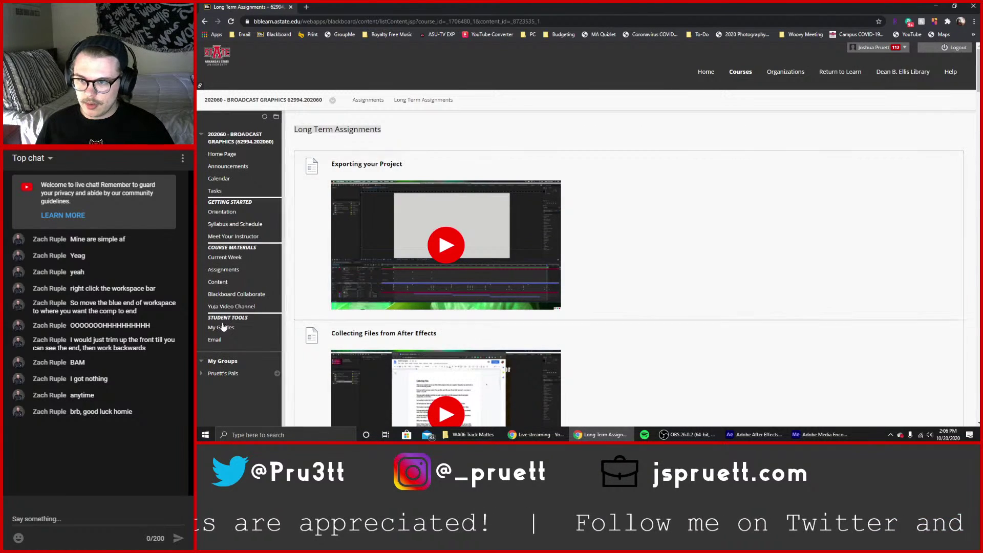
{"action": "left_click", "coordinate": [224, 270]}
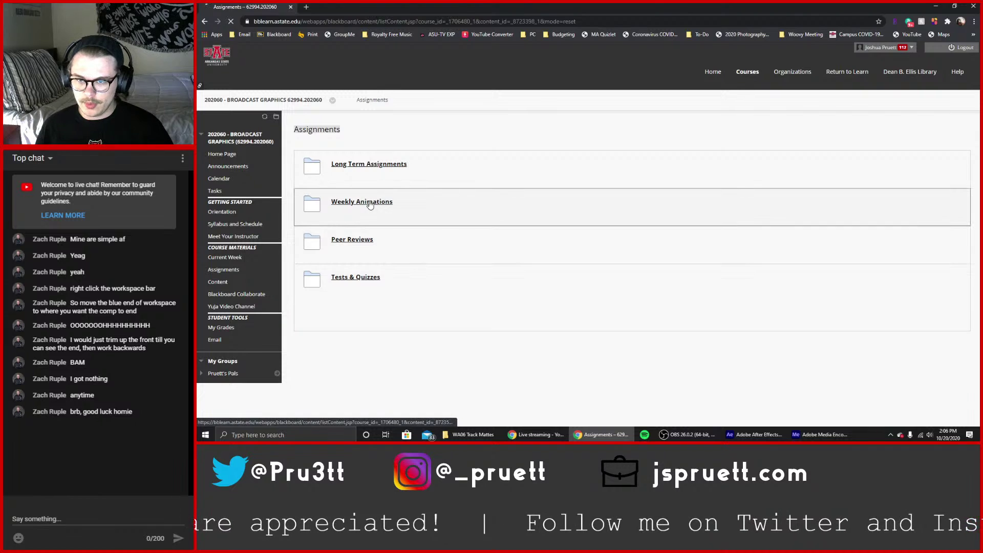
{"action": "left_click", "coordinate": [370, 203]}
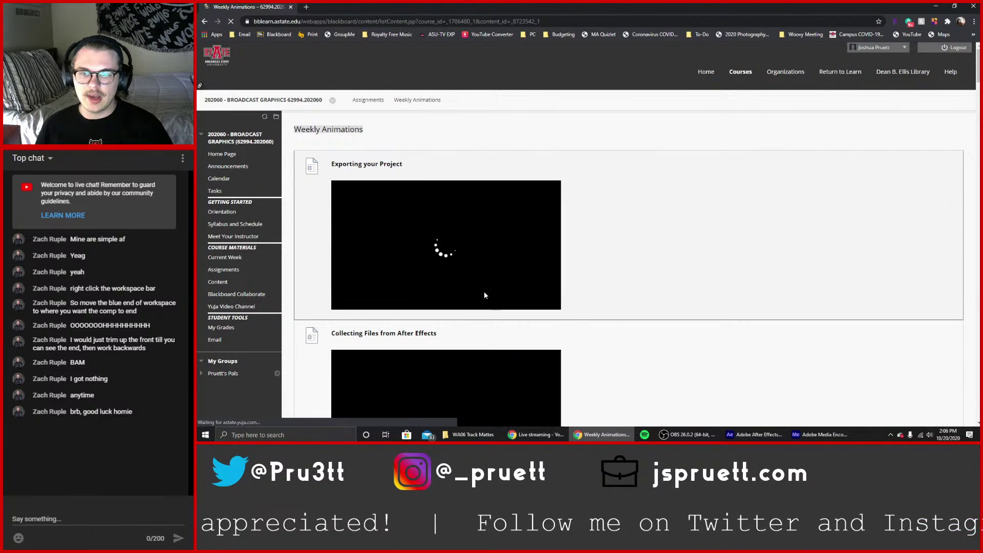
{"action": "scroll", "coordinate": [795, 321], "scroll_direction": "down", "scroll_amount": 10}
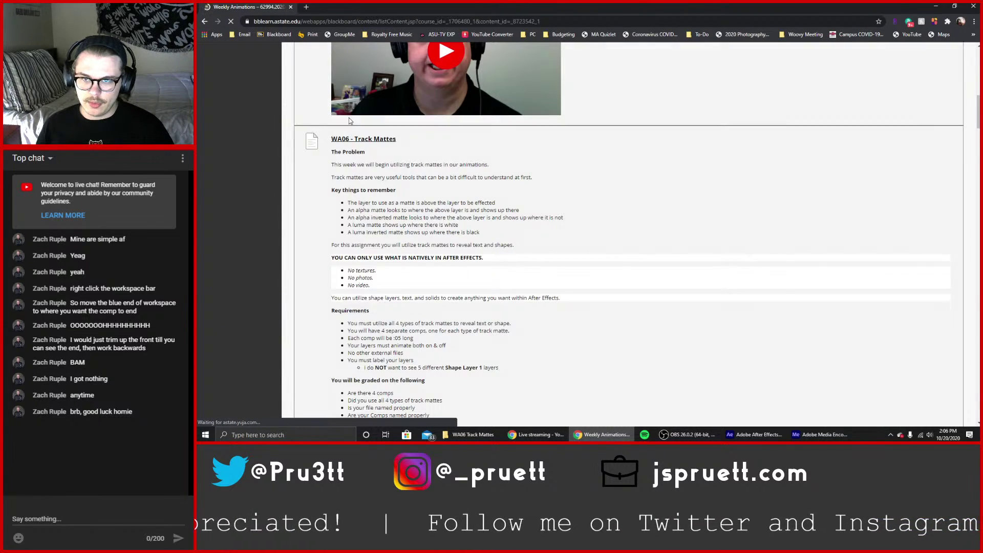
{"action": "left_click", "coordinate": [375, 139]}
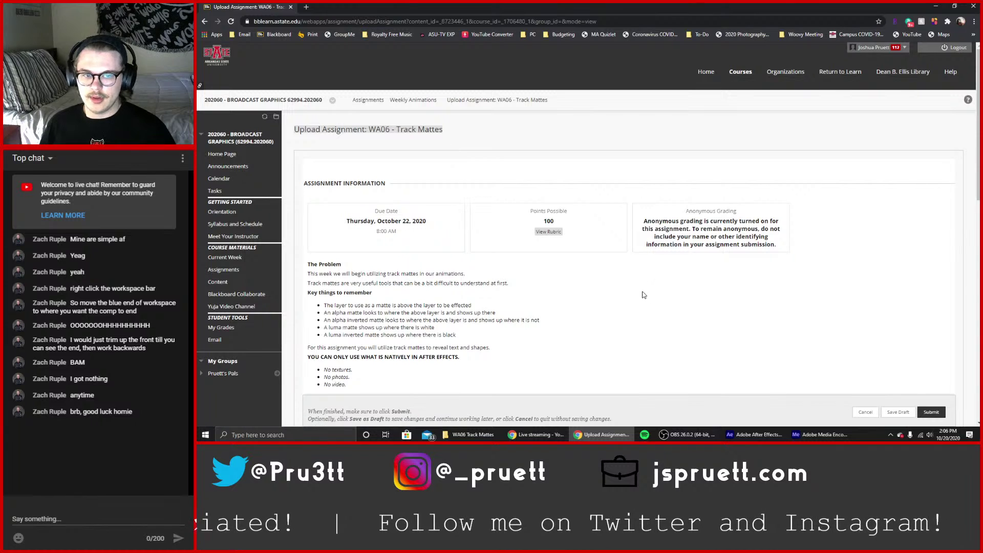
{"action": "scroll", "coordinate": [644, 295], "scroll_direction": "down", "scroll_amount": 4}
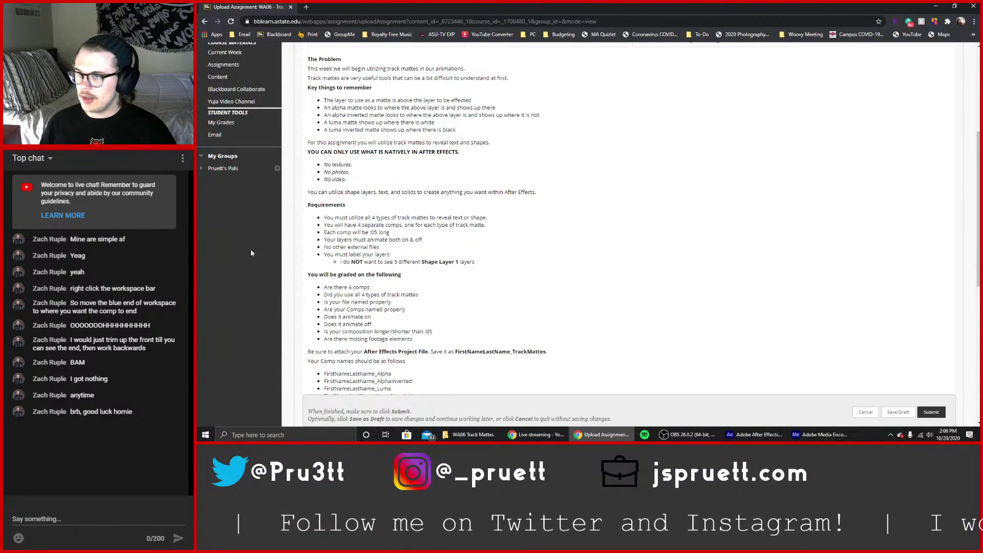
{"action": "key", "text": "alt+Tab"}
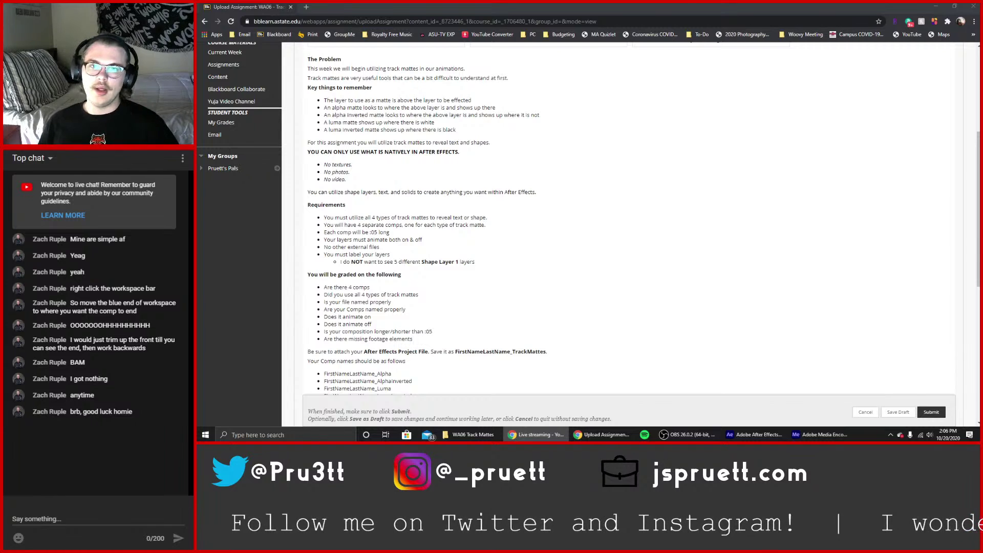